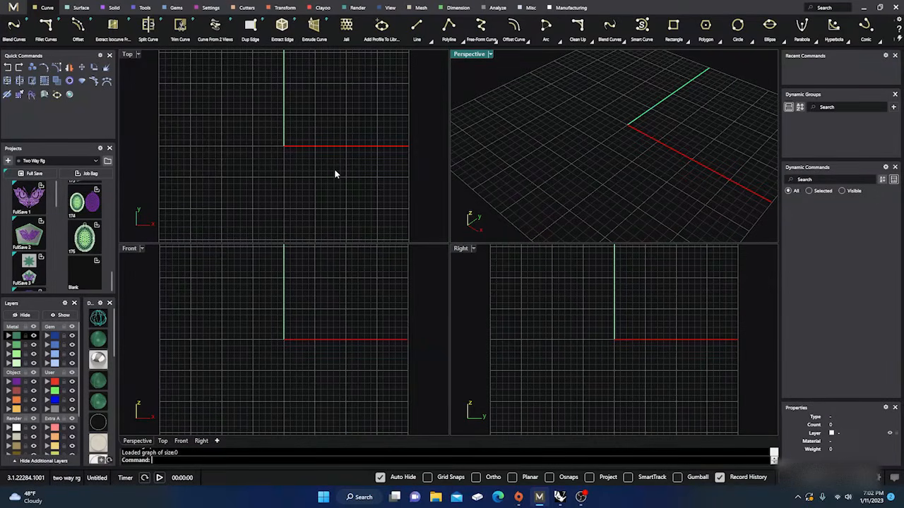
Switch back and forth between MatrixGold and Rhino 7 to compare their empty four-view workspaces and tool layouts
{"action": "left_click", "coordinate": [559, 497]}
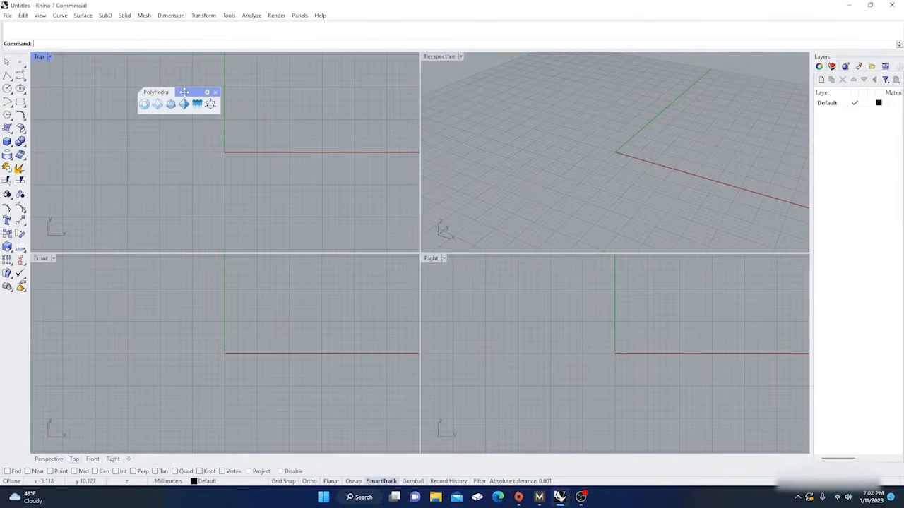
{"action": "left_click_drag", "start_coordinate": [184, 92], "coordinate": [221, 71]}
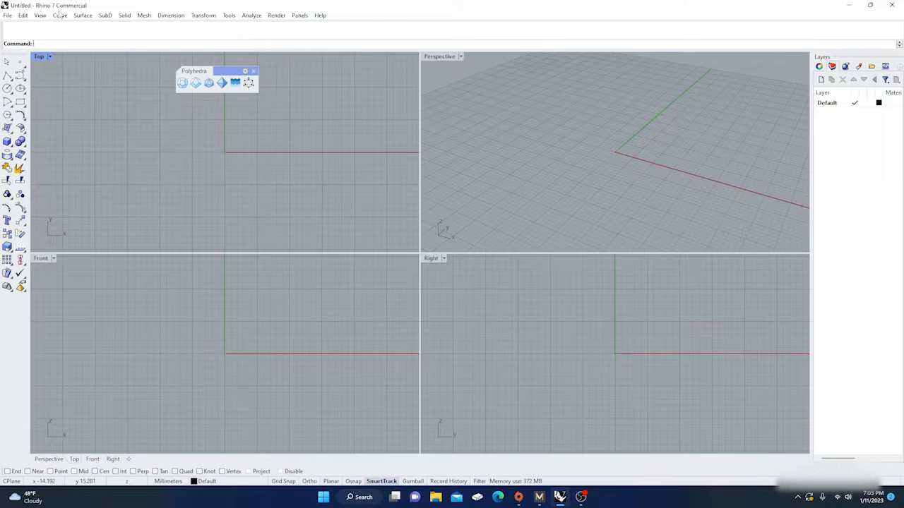
{"action": "left_click", "coordinate": [539, 498]}
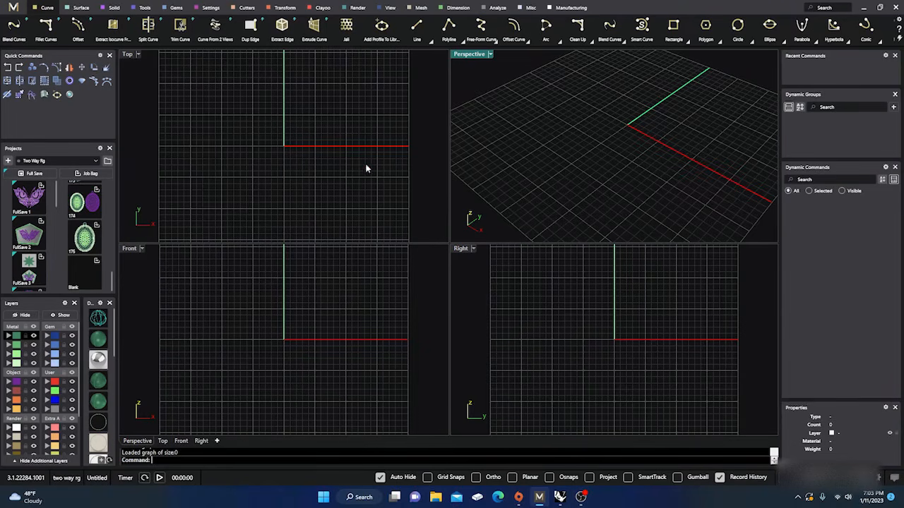
{"action": "mouse_move", "coordinate": [562, 499]}
{"action": "left_click", "coordinate": [560, 498]}
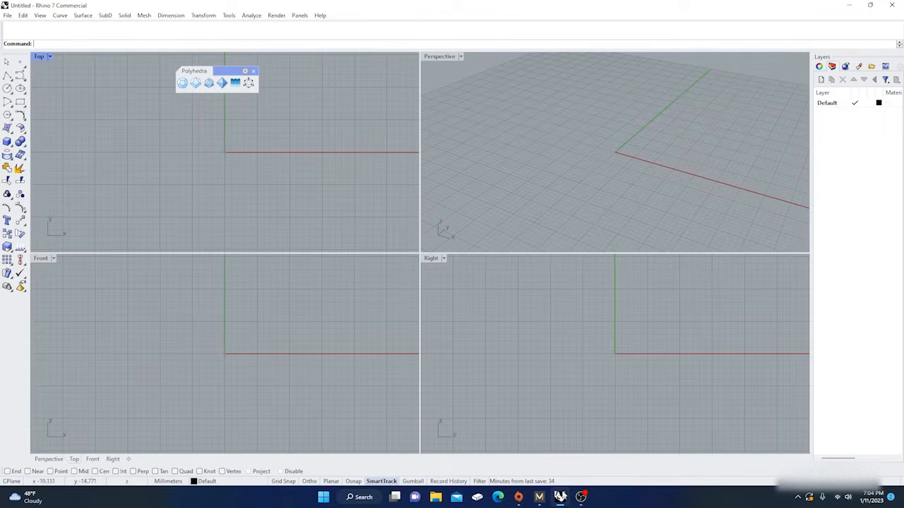
{"action": "mouse_move", "coordinate": [562, 500]}
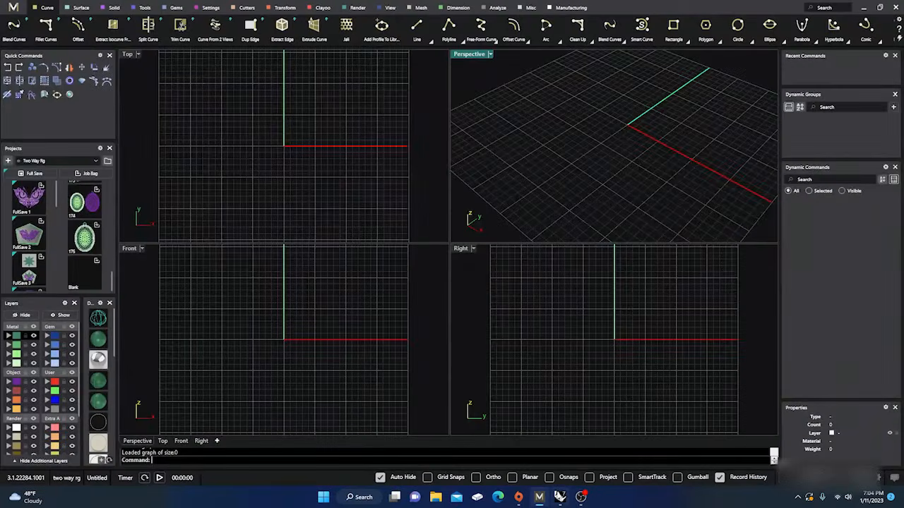
{"action": "left_click", "coordinate": [560, 497]}
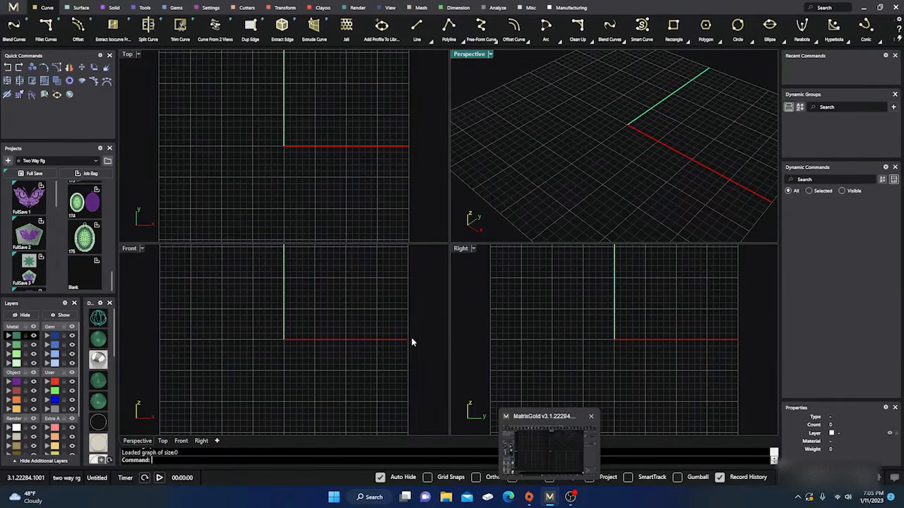
Look over the Clayoo tools, and run Grasshopper to view its window and tutorial browser before closing it
{"action": "left_click", "coordinate": [322, 7]}
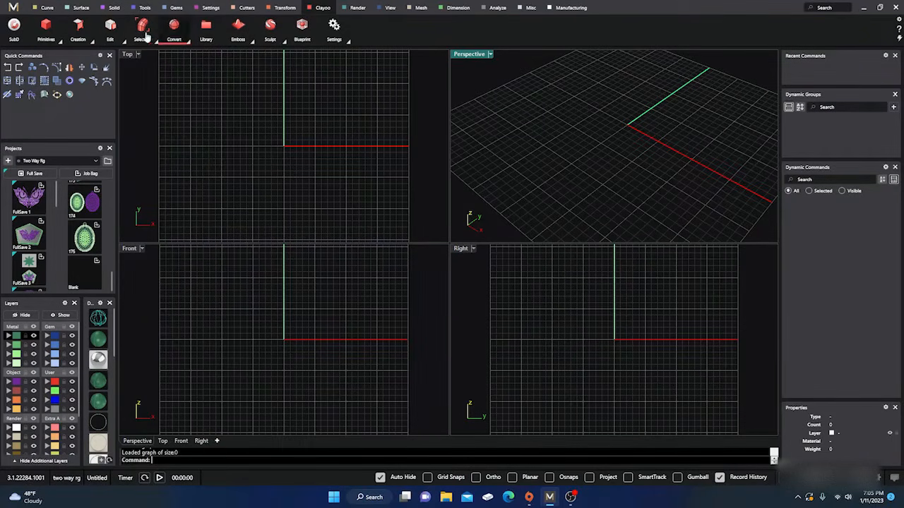
{"action": "left_click", "coordinate": [269, 134]}
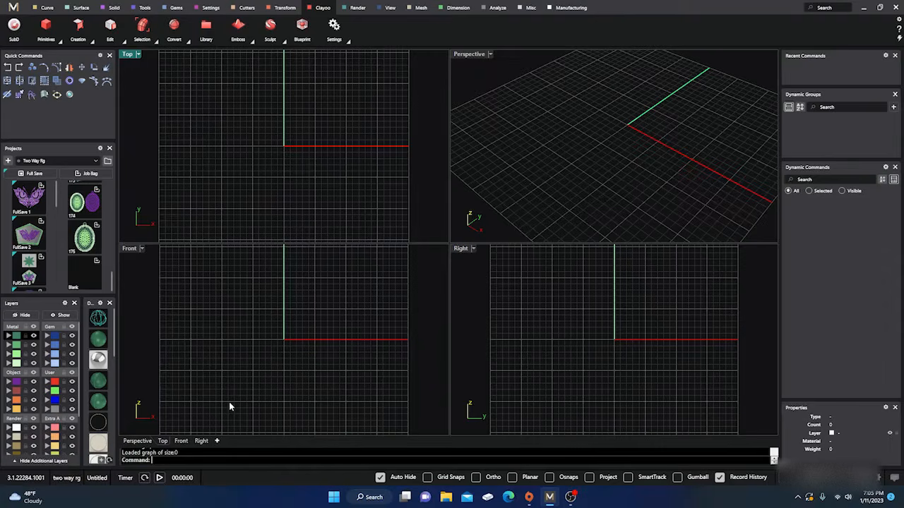
{"action": "type", "text": "Grasshopper"}
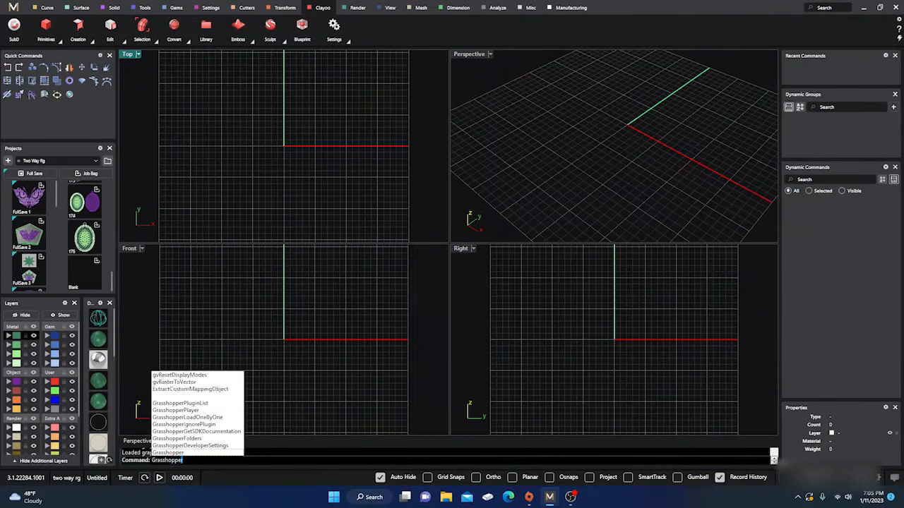
{"action": "key", "text": "Return"}
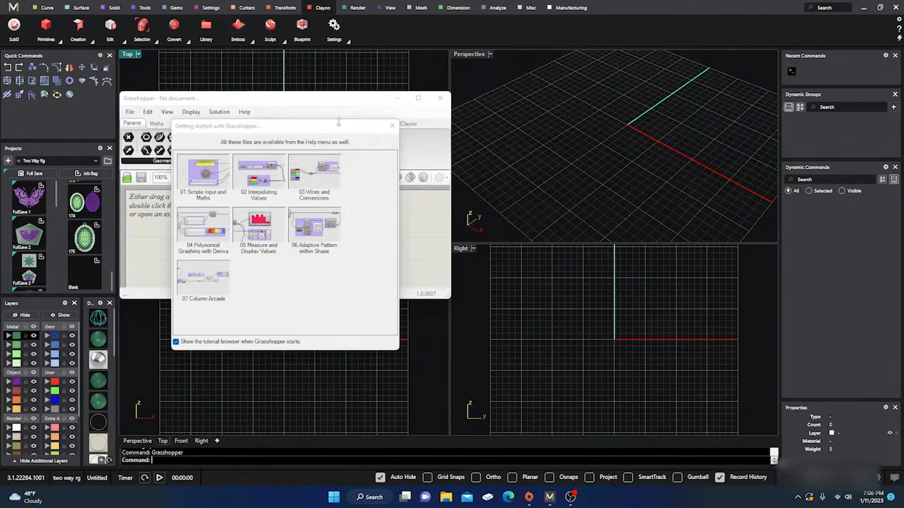
{"action": "left_click_drag", "start_coordinate": [338, 129], "coordinate": [642, 86]}
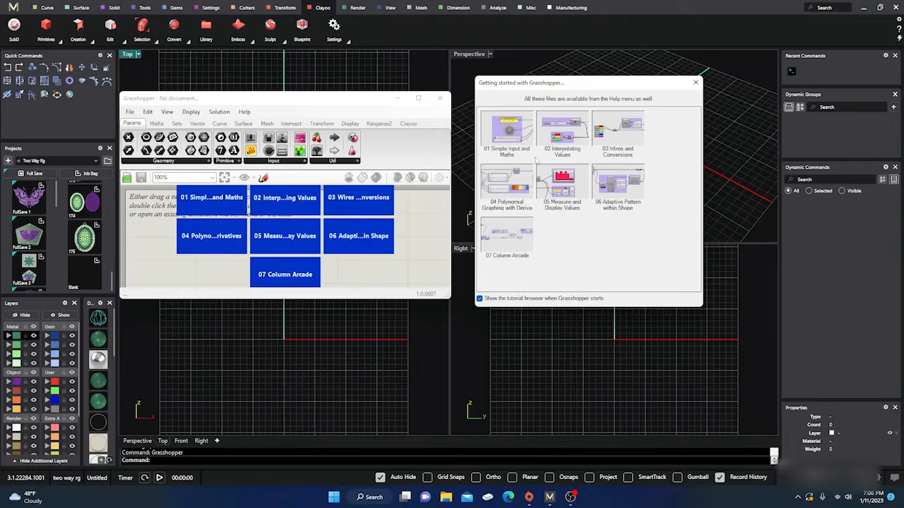
{"action": "left_click", "coordinate": [442, 99]}
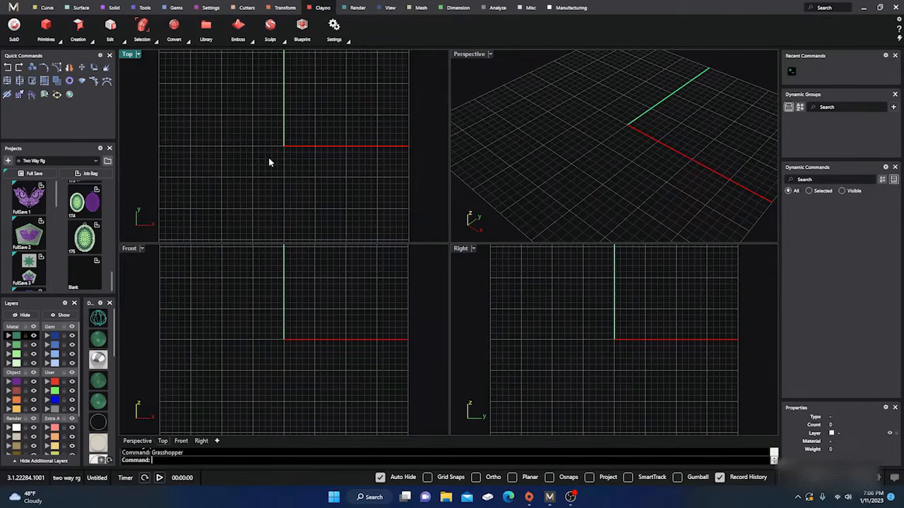
Review the available curve tools, including the free-form curve variants, and the surface tools
{"action": "left_click", "coordinate": [46, 7]}
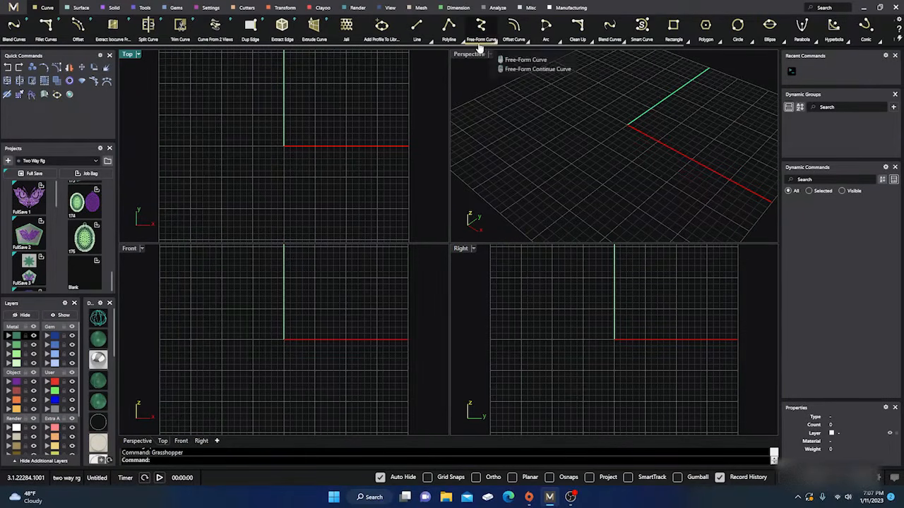
{"action": "left_click", "coordinate": [430, 43]}
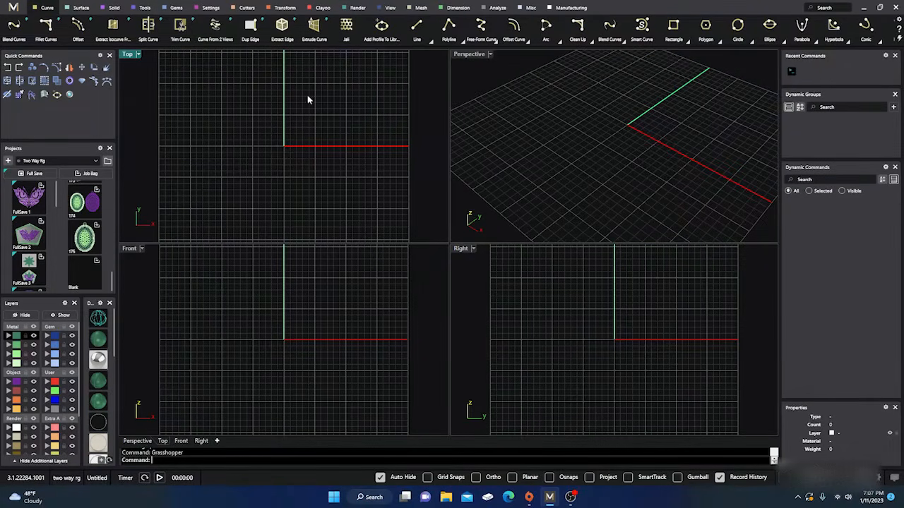
{"action": "left_click", "coordinate": [495, 42]}
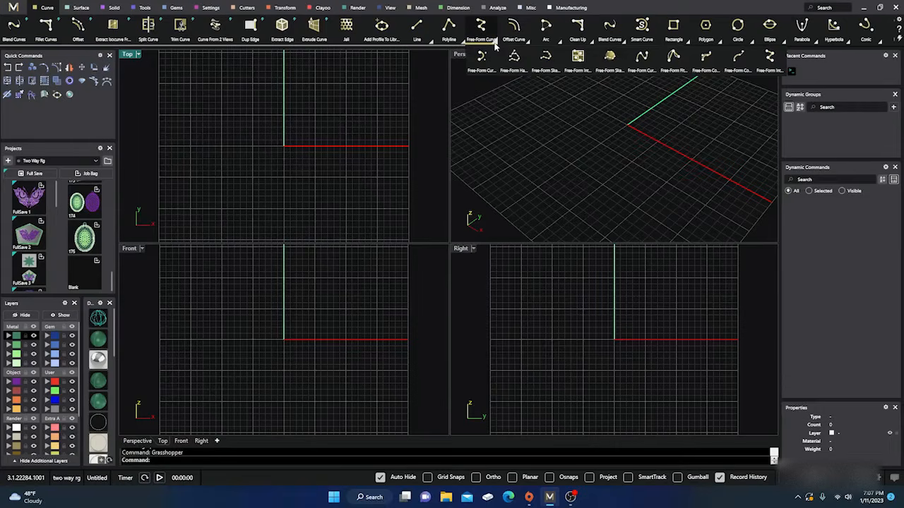
{"action": "left_click", "coordinate": [533, 114]}
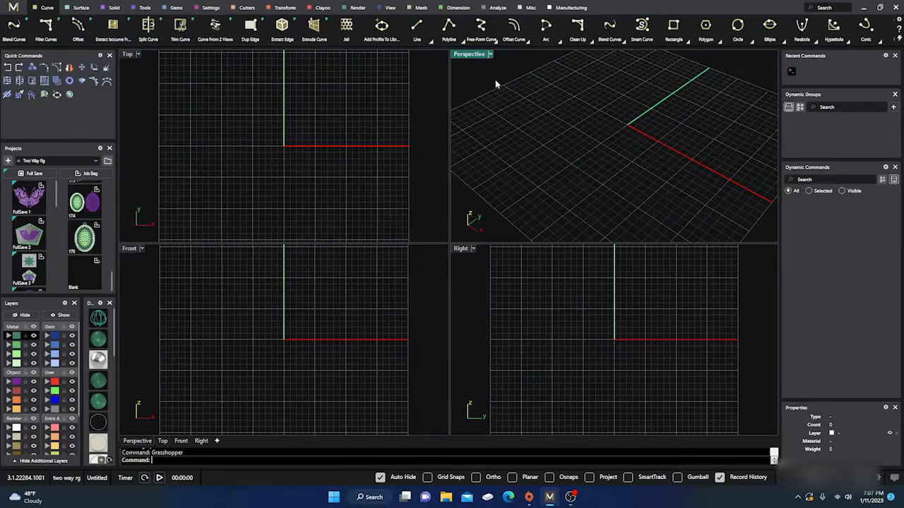
{"action": "left_click", "coordinate": [78, 9]}
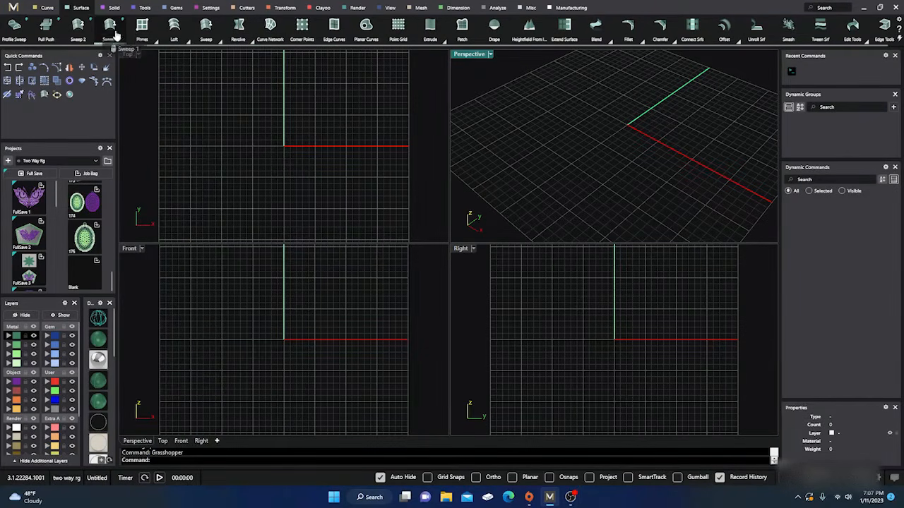
{"action": "left_click", "coordinate": [173, 81]}
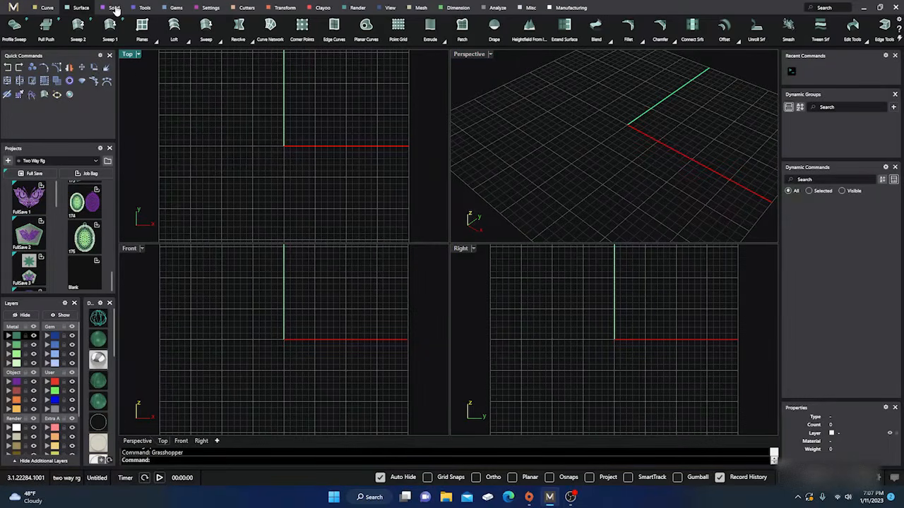
Draw a sample solid box around the origin, with its base in the Top view and its height set in the Front view
{"action": "left_click", "coordinate": [114, 8]}
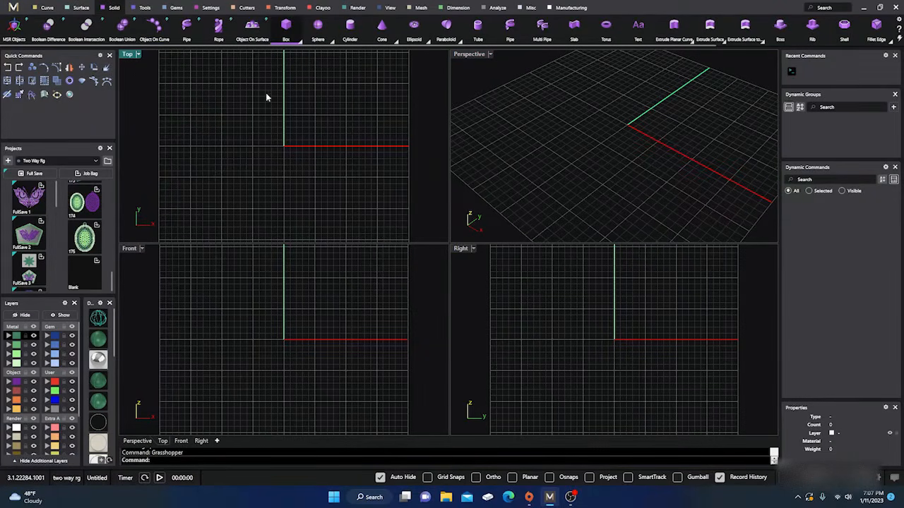
{"action": "left_click", "coordinate": [286, 27]}
{"action": "left_click", "coordinate": [250, 97]}
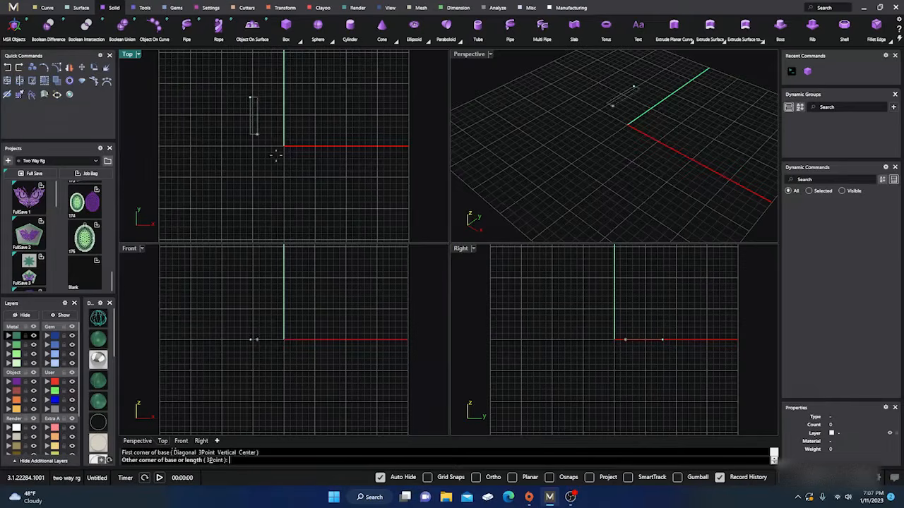
{"action": "left_click", "coordinate": [314, 168]}
{"action": "left_click", "coordinate": [315, 287]}
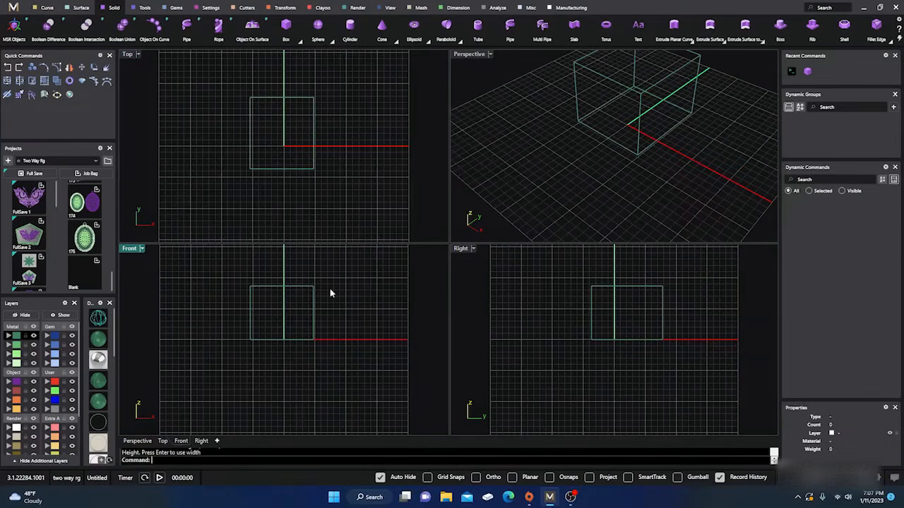
Show the sample box in shaded display, and delete it
{"action": "left_click", "coordinate": [100, 341]}
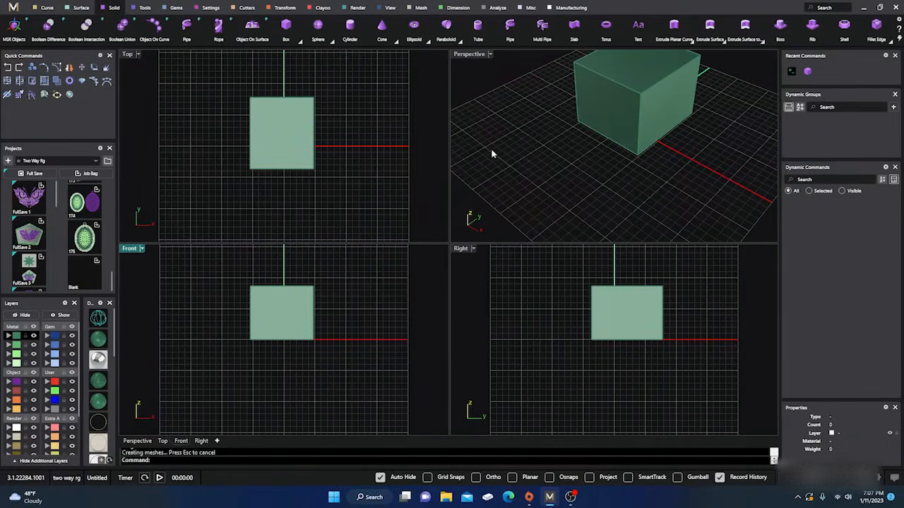
{"action": "right_click_drag", "start_coordinate": [492, 154], "coordinate": [481, 169]}
{"action": "left_click", "coordinate": [612, 129]}
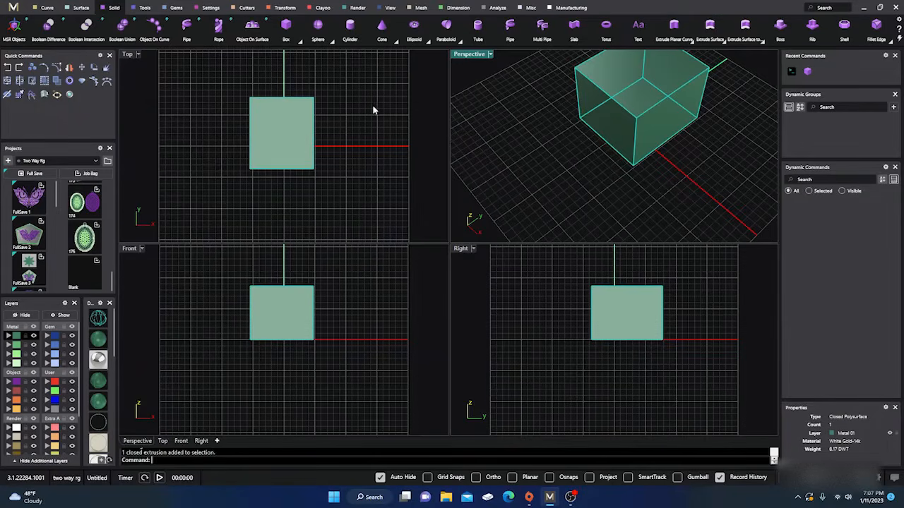
{"action": "key", "text": "Delete"}
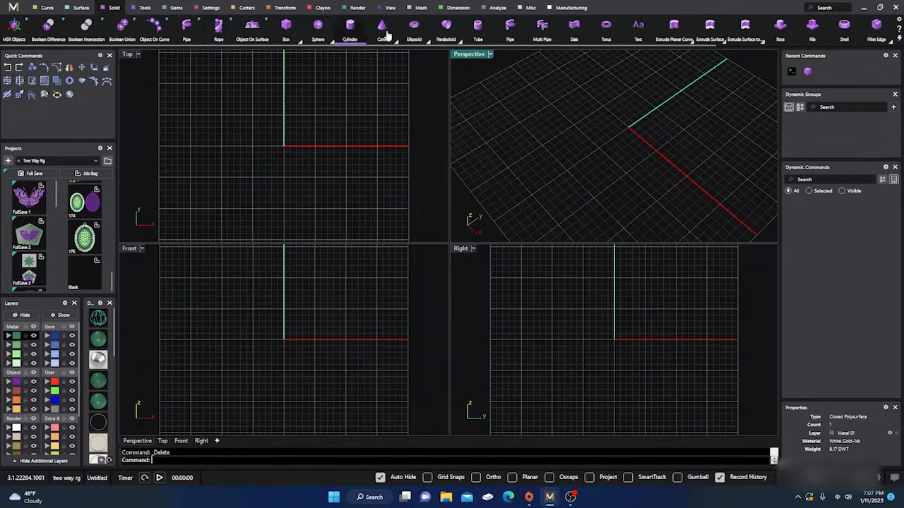
Review the jewelry tool sets for ring building, gems, settings and cutters, along with the transform commands
{"action": "left_click", "coordinate": [145, 8]}
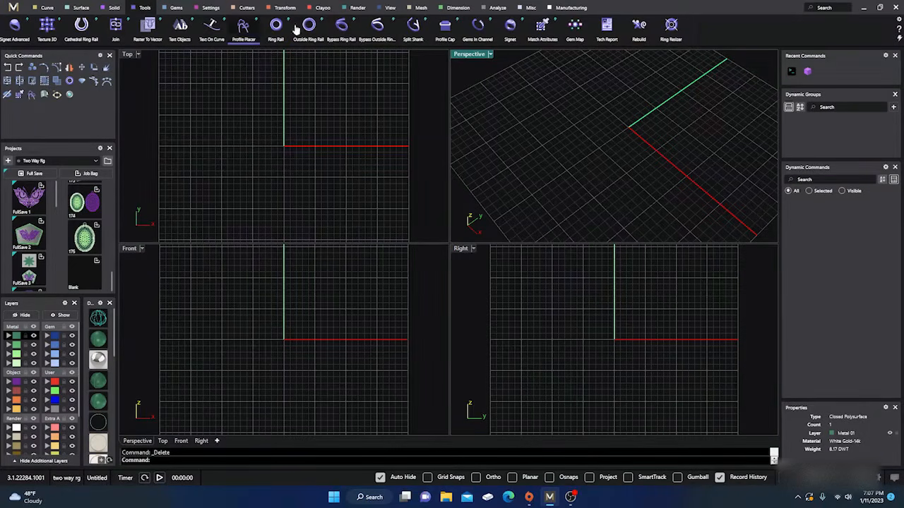
{"action": "left_click", "coordinate": [177, 8]}
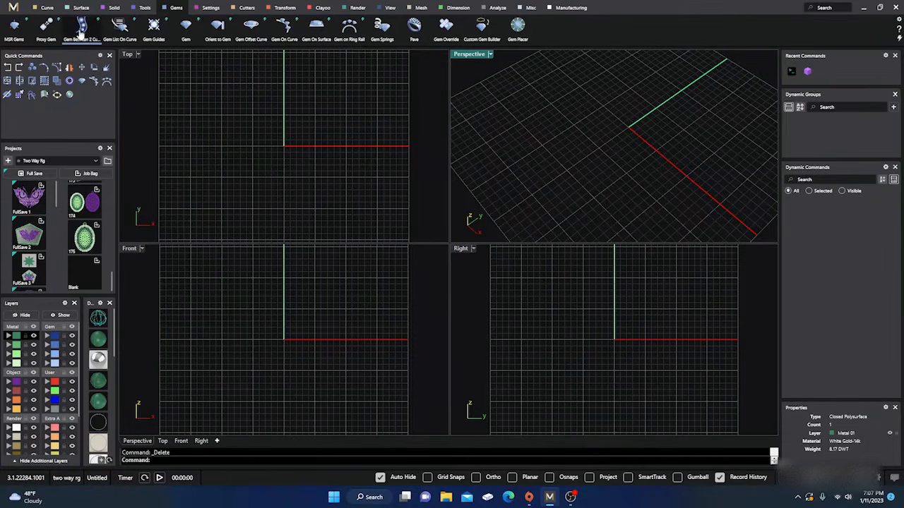
{"action": "left_click", "coordinate": [233, 67]}
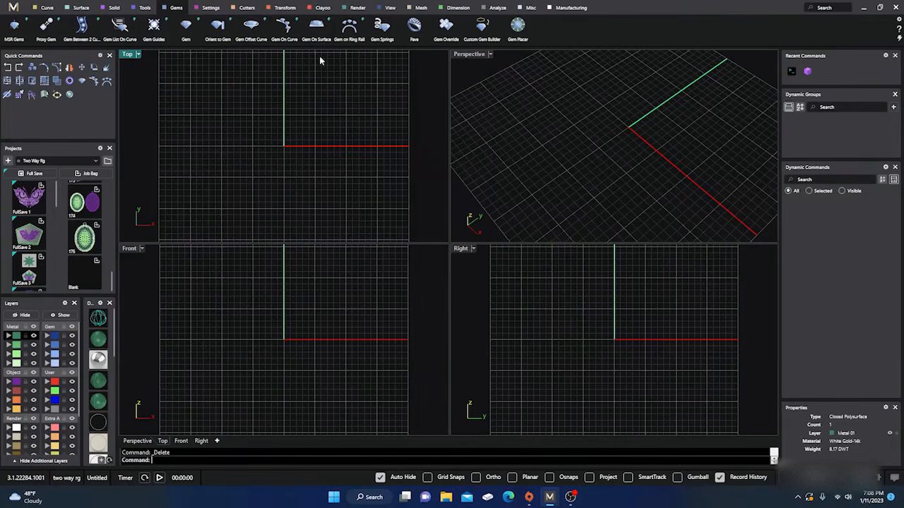
{"action": "left_click", "coordinate": [211, 8]}
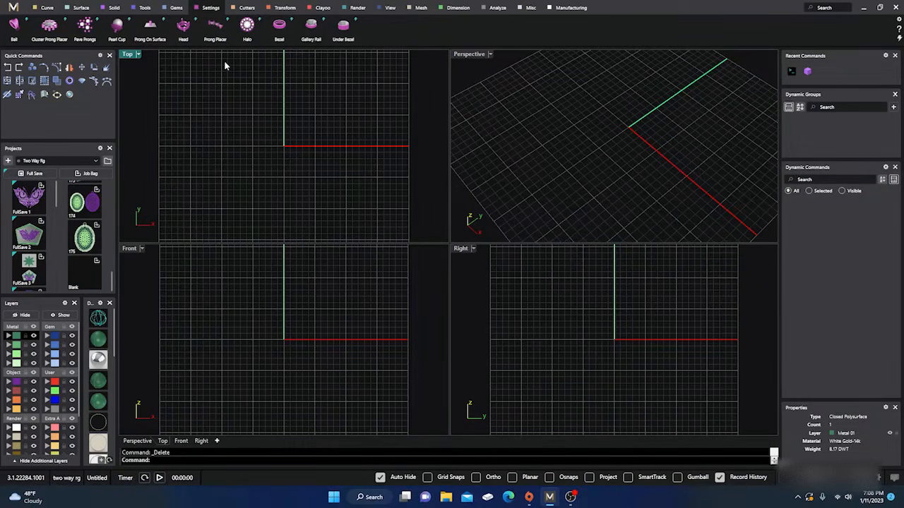
{"action": "left_click", "coordinate": [245, 8]}
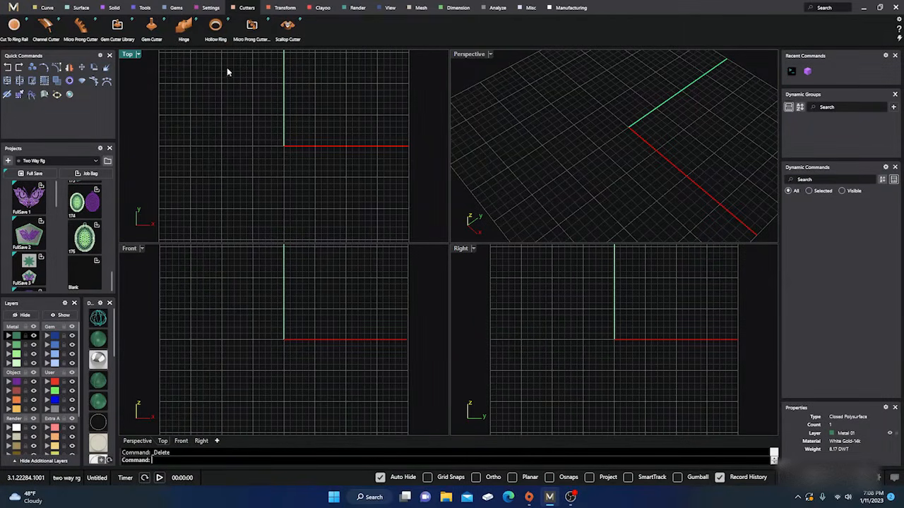
{"action": "left_click", "coordinate": [284, 8]}
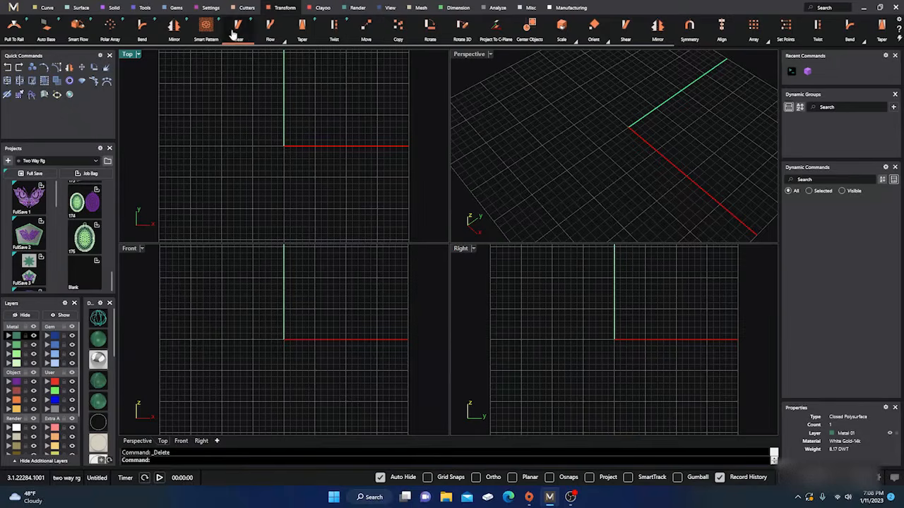
Review the Clayoo, rendering, view, mesh and dimension tool sets
{"action": "left_click", "coordinate": [322, 9]}
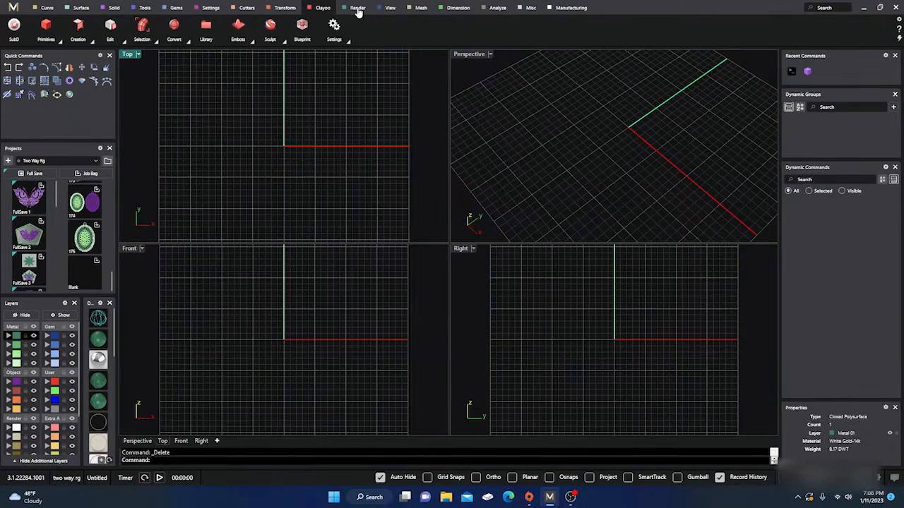
{"action": "left_click", "coordinate": [358, 9]}
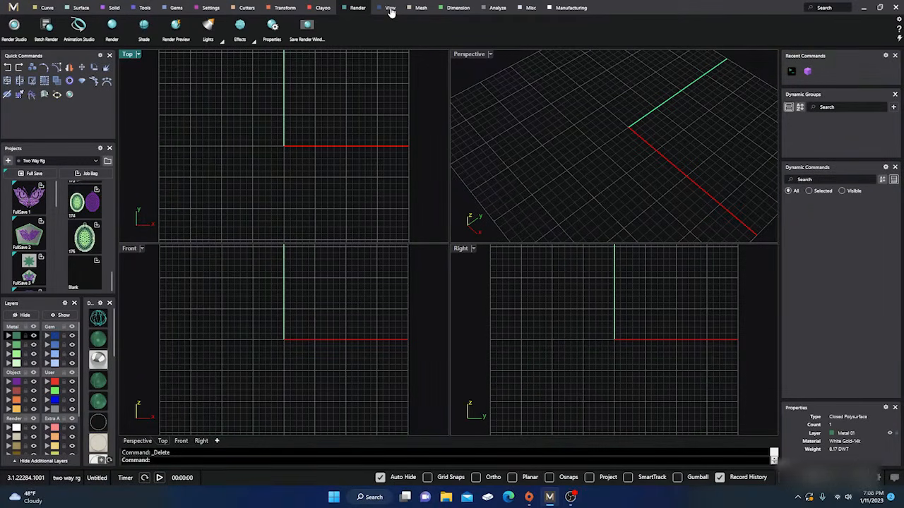
{"action": "left_click", "coordinate": [391, 8]}
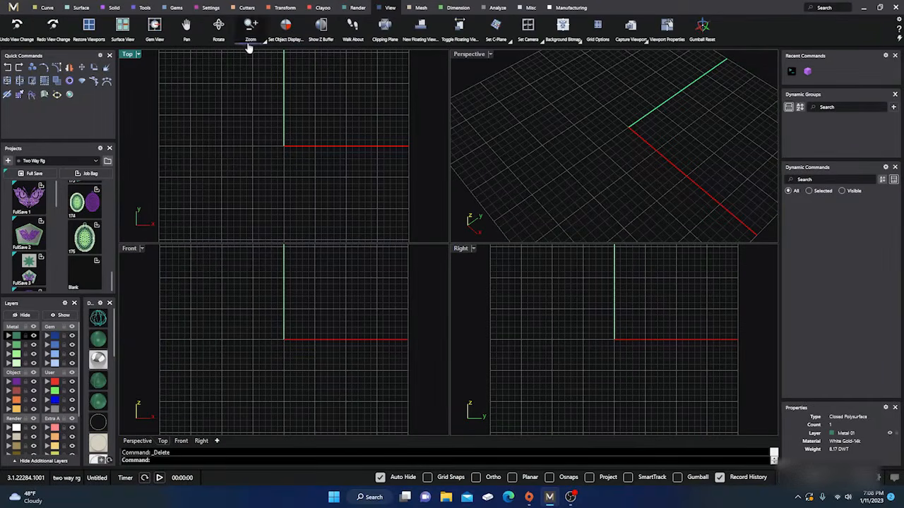
{"action": "left_click", "coordinate": [420, 9]}
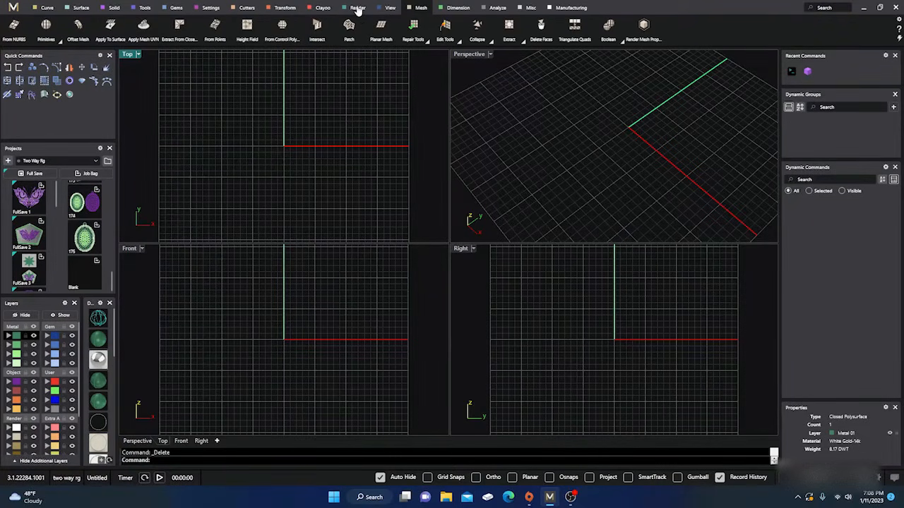
{"action": "left_click", "coordinate": [455, 9]}
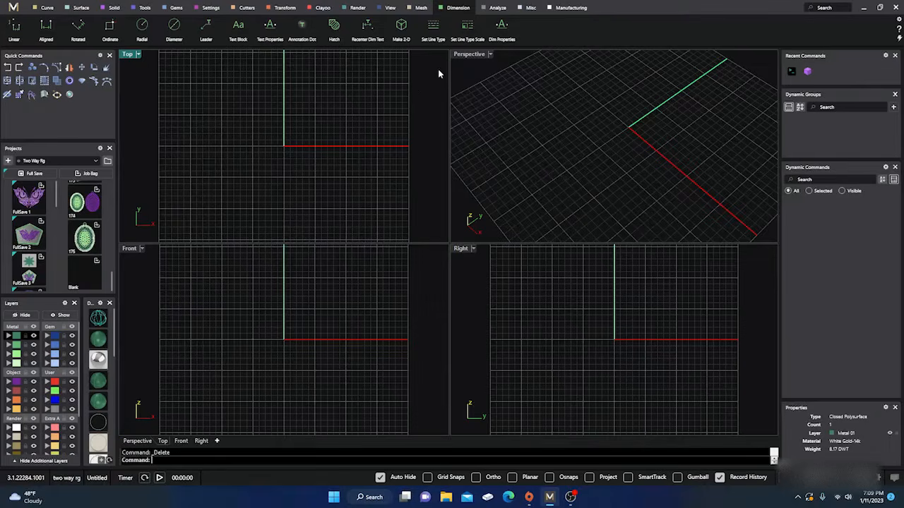
Review the Analyze, Misc and Manufacturing tool sets
{"action": "left_click", "coordinate": [496, 8]}
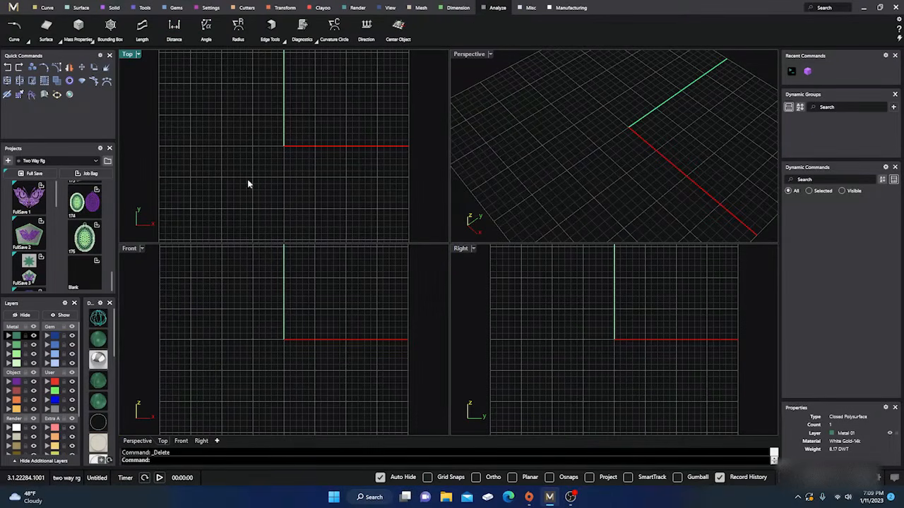
{"action": "left_click", "coordinate": [531, 8]}
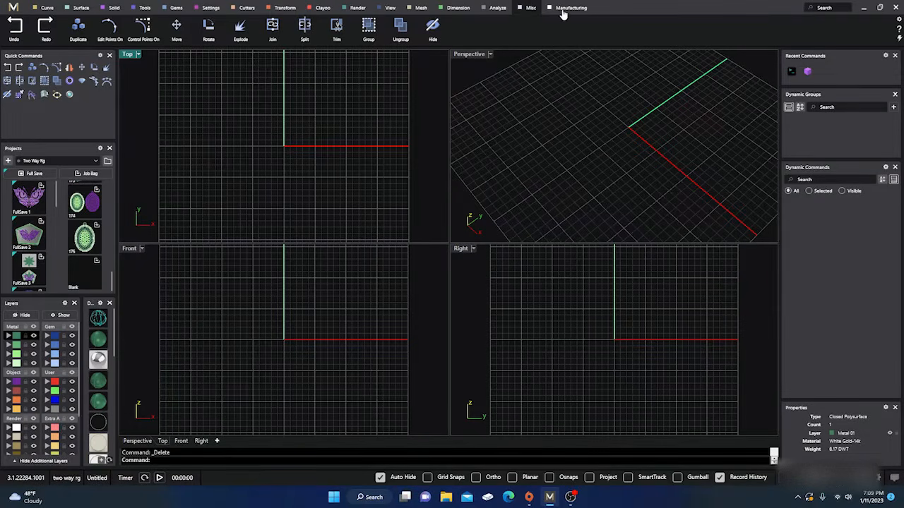
{"action": "left_click", "coordinate": [565, 9]}
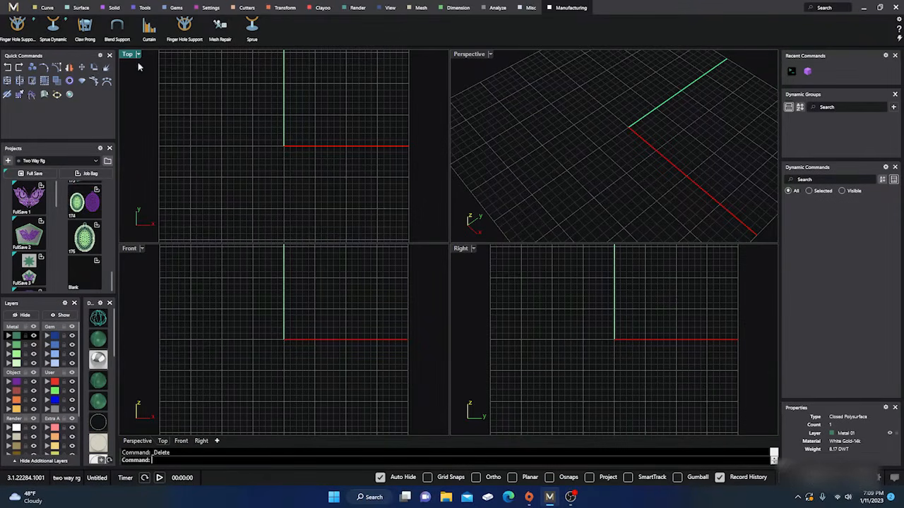
Make Creation the current layer and draw a slightly slanted line across the Y axis in the Top view
{"action": "left_click", "coordinate": [47, 7]}
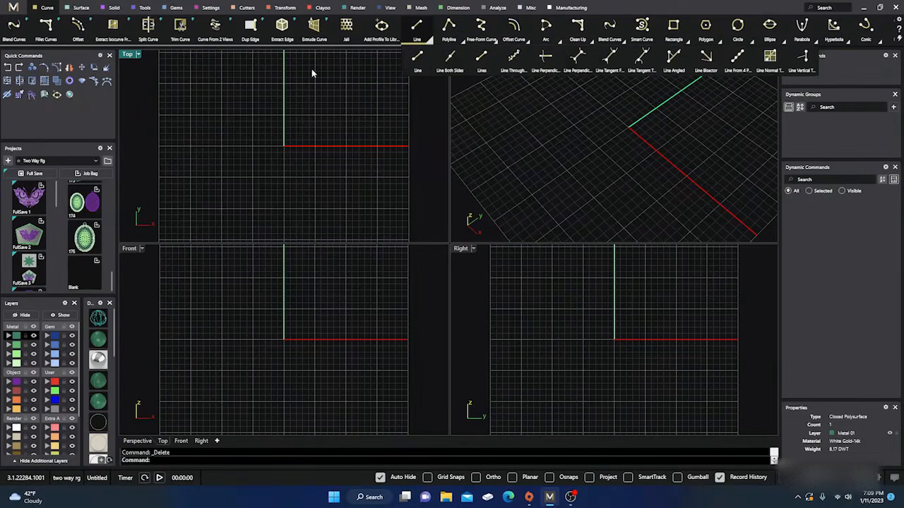
{"action": "left_click", "coordinate": [417, 30]}
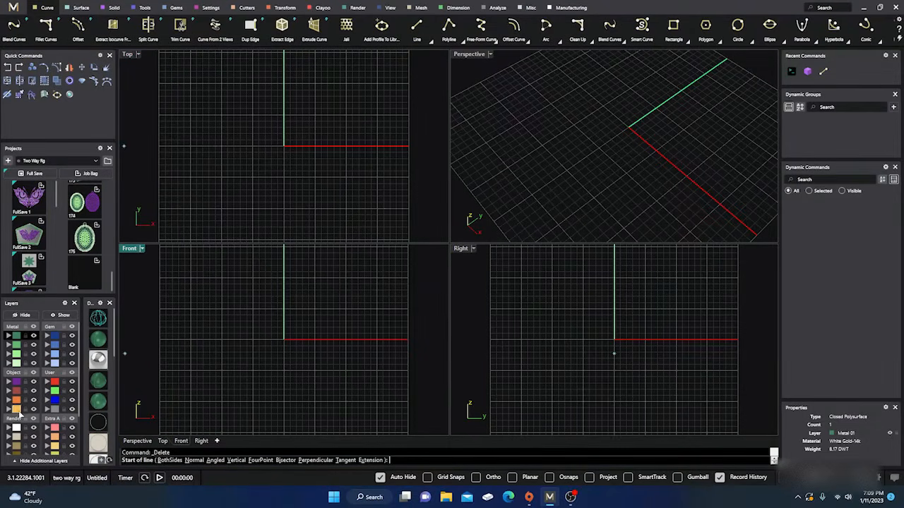
{"action": "left_click", "coordinate": [233, 104]}
{"action": "left_click", "coordinate": [346, 98]}
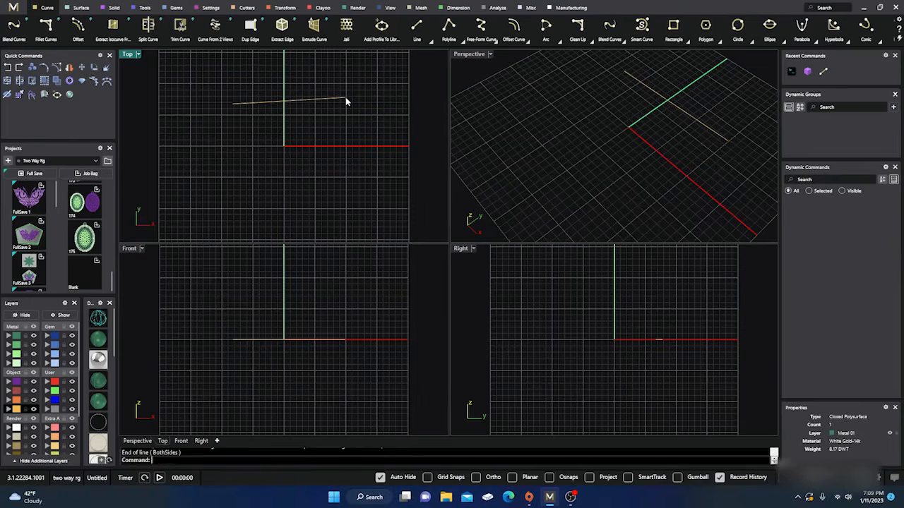
Move the line closer to the X axis in the Top view, and delete it
{"action": "left_click", "coordinate": [100, 322]}
{"action": "left_click_drag", "start_coordinate": [297, 102], "coordinate": [303, 129]}
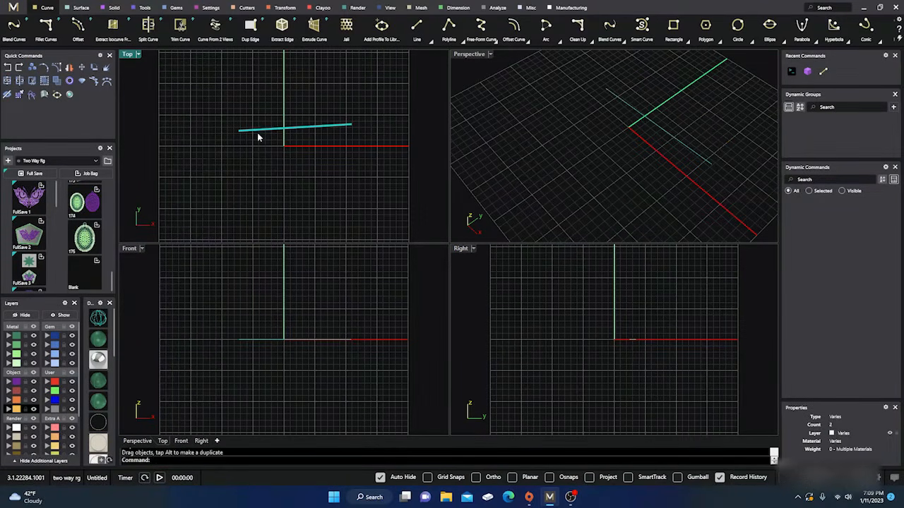
{"action": "left_click", "coordinate": [304, 127]}
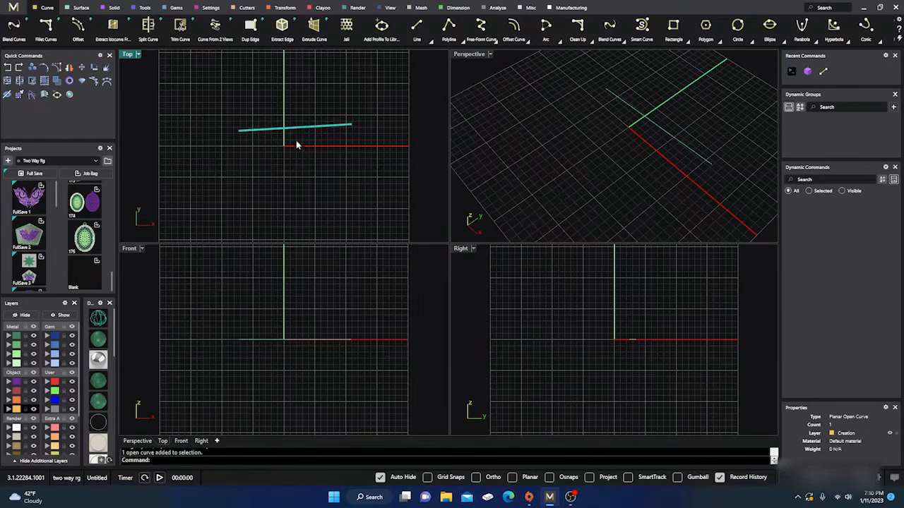
{"action": "key", "text": "Delete"}
Draw two downward-sloping diagonal lines near the origin in the Top view, and delete both
{"action": "right_click", "coordinate": [261, 99]}
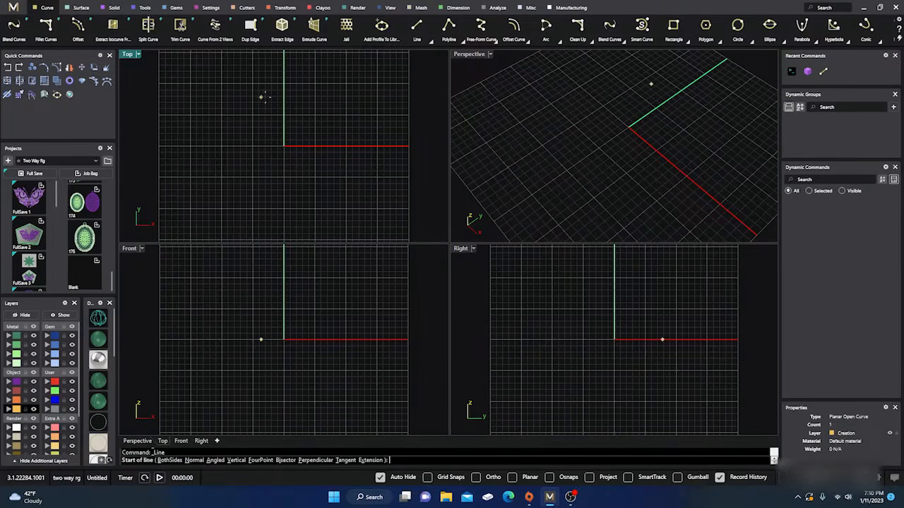
{"action": "left_click", "coordinate": [257, 89]}
{"action": "left_click", "coordinate": [308, 140]}
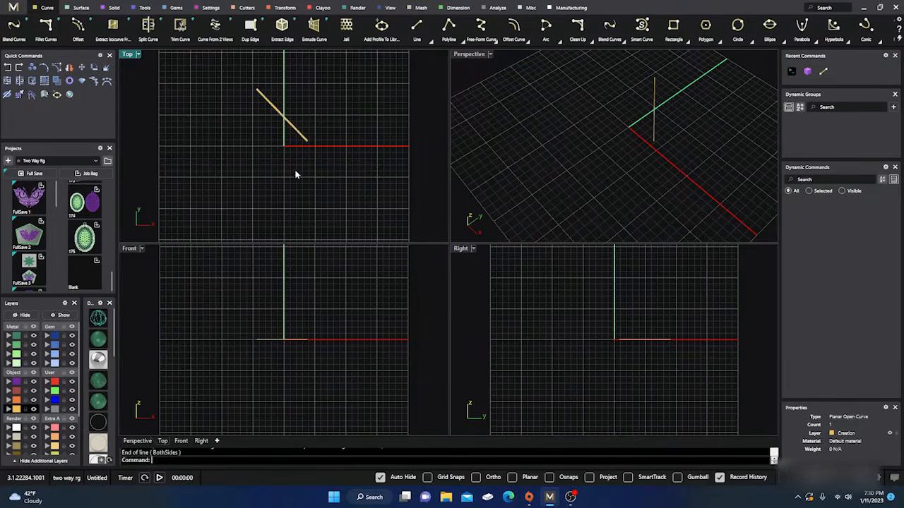
{"action": "right_click", "coordinate": [262, 149]}
{"action": "left_click", "coordinate": [238, 123]}
{"action": "left_click", "coordinate": [270, 164]}
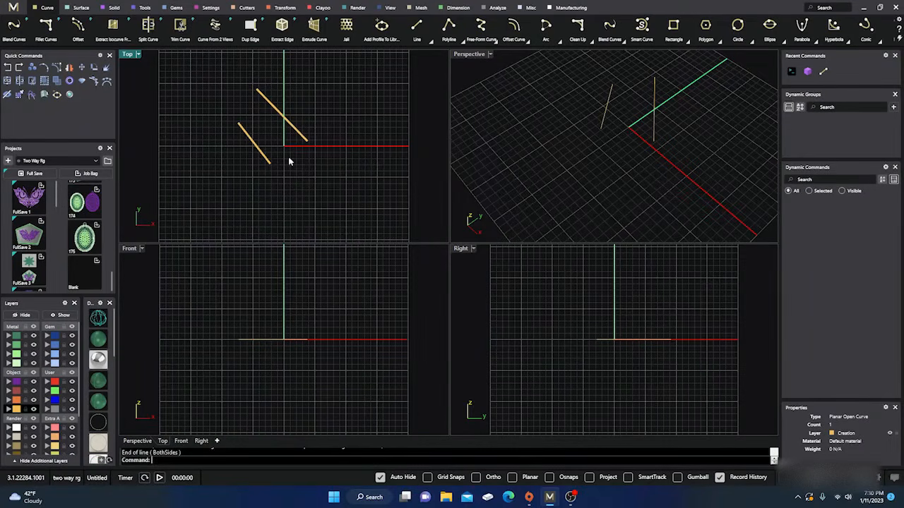
{"action": "left_click_drag", "start_coordinate": [312, 99], "coordinate": [240, 196]}
{"action": "key", "text": "Delete"}
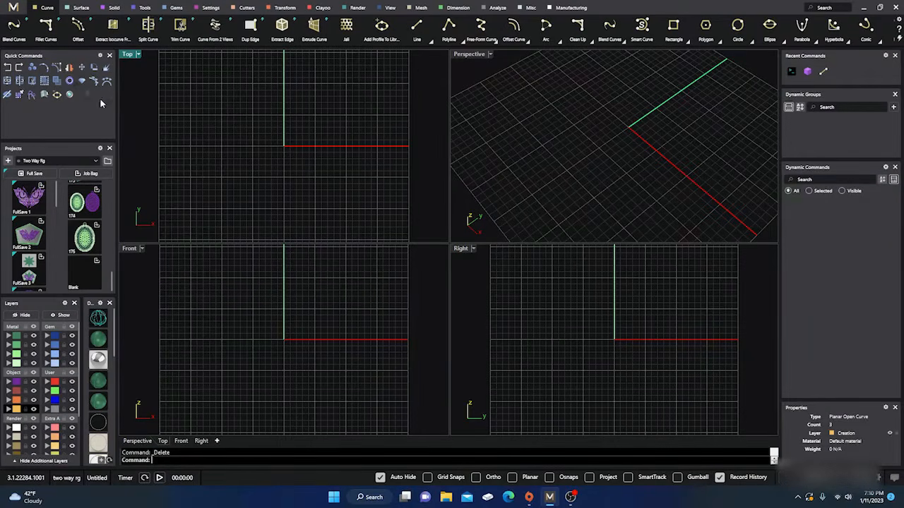
Review the Transform tool set and load the oval lattice pendant saved as 175 in the Two Way Rg project
{"action": "left_click", "coordinate": [284, 8]}
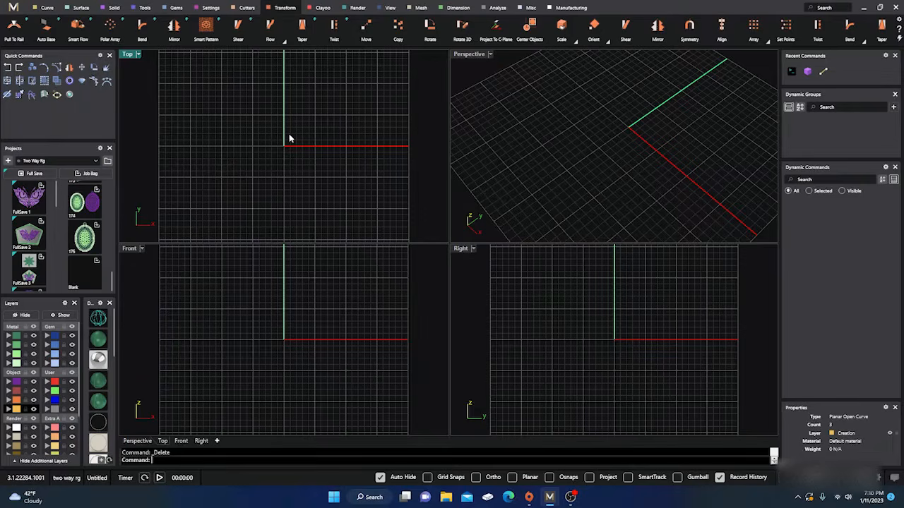
{"action": "left_click_drag", "start_coordinate": [431, 29], "coordinate": [69, 99]}
{"action": "left_click_drag", "start_coordinate": [69, 99], "coordinate": [359, 82]}
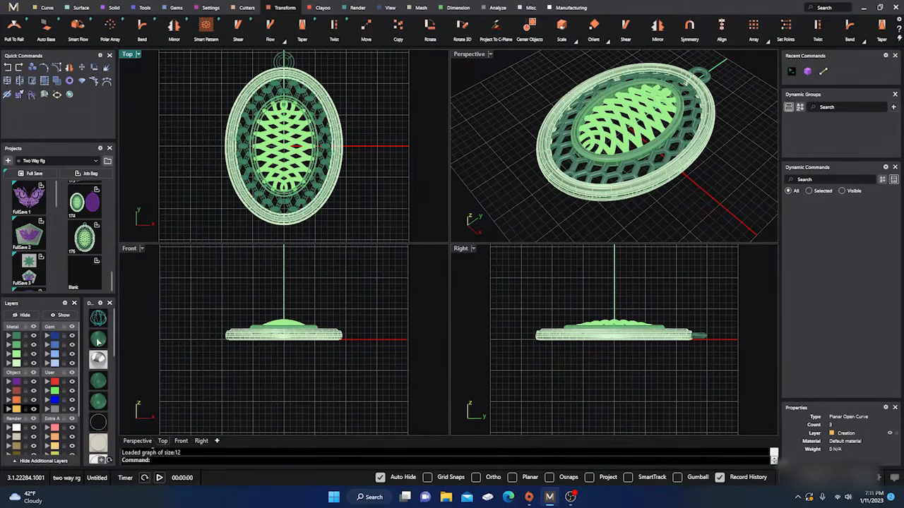
Delete the whole oval pendant, selecting all its parts in the Top view
{"action": "scroll", "coordinate": [275, 176], "scroll_direction": "down", "scroll_amount": 2}
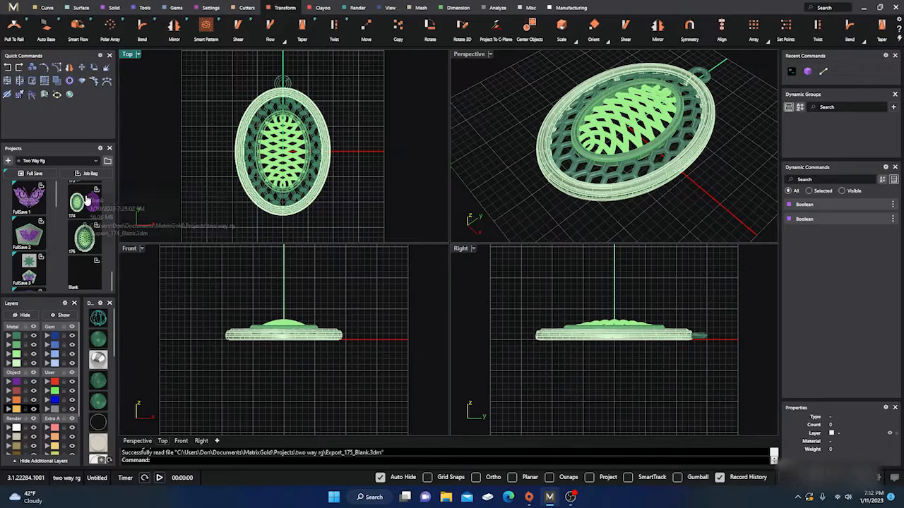
{"action": "scroll", "coordinate": [230, 156], "scroll_direction": "down", "scroll_amount": 2}
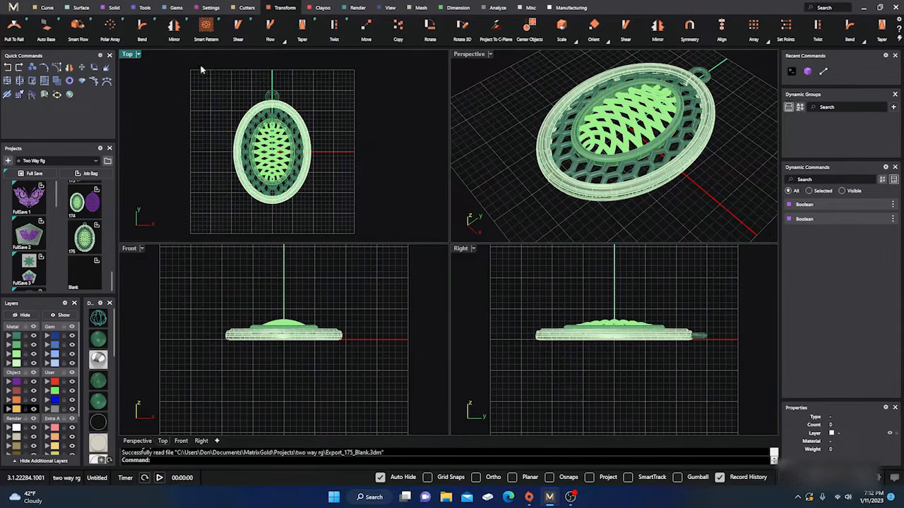
{"action": "left_click_drag", "start_coordinate": [200, 65], "coordinate": [332, 222]}
{"action": "key", "text": "Delete"}
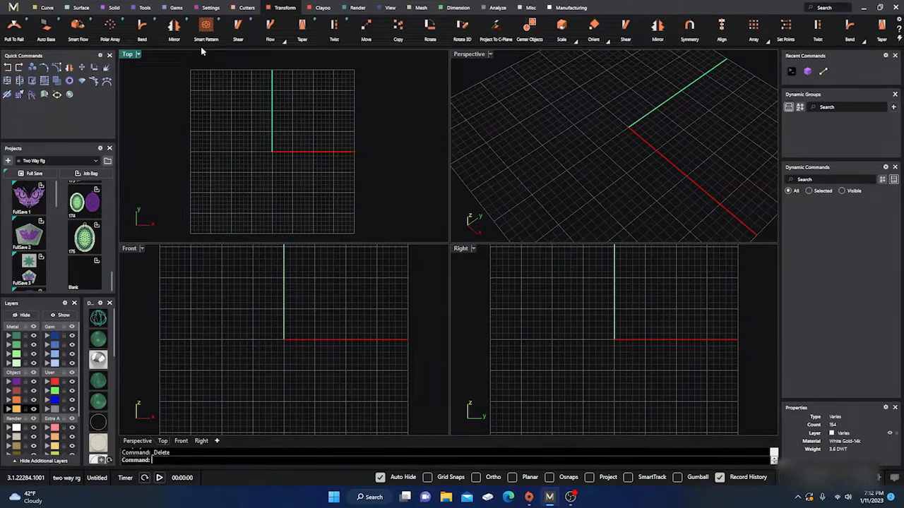
Draw a diagonal line through the origin in the Top view
{"action": "left_click", "coordinate": [46, 7]}
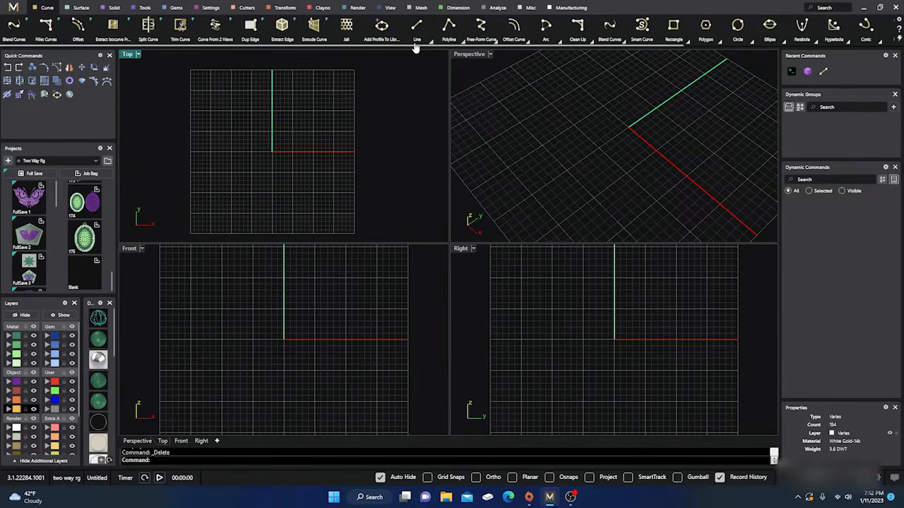
{"action": "left_click", "coordinate": [417, 26]}
{"action": "left_click", "coordinate": [217, 113]}
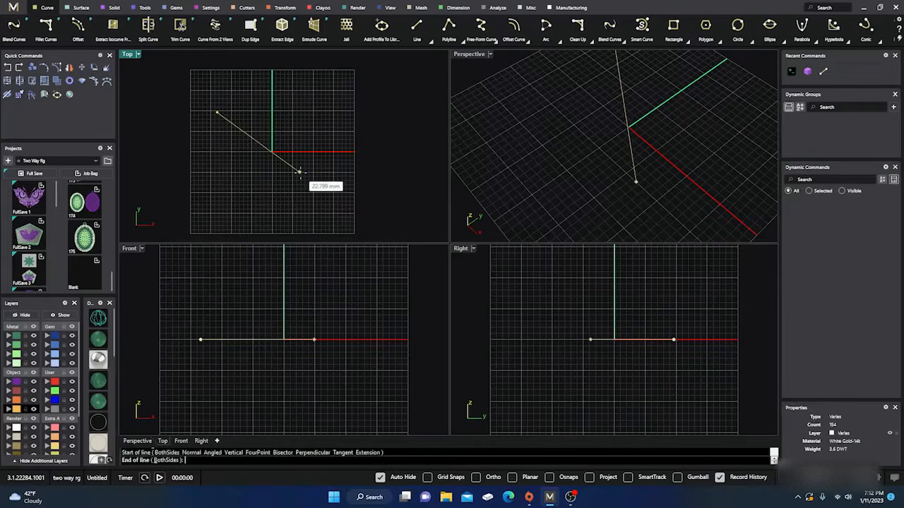
{"action": "left_click", "coordinate": [306, 182]}
Reassign the diagonal line successively to the Metal 01, Setting and Light layers
{"action": "left_click", "coordinate": [262, 150]}
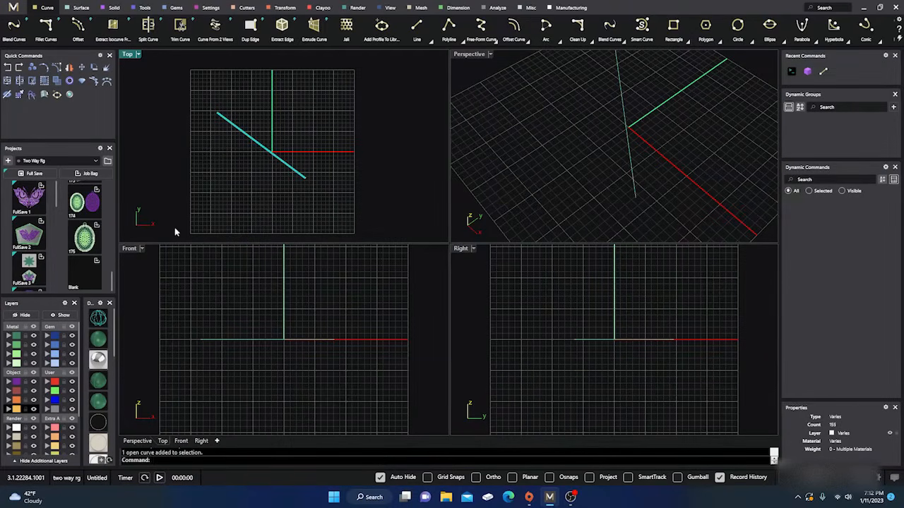
{"action": "left_click", "coordinate": [9, 336]}
{"action": "left_click", "coordinate": [162, 226]}
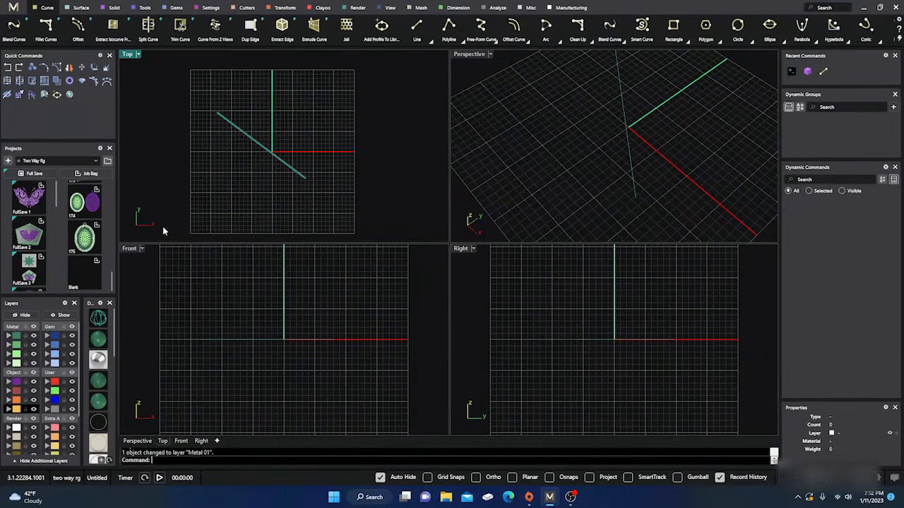
{"action": "left_click", "coordinate": [256, 144]}
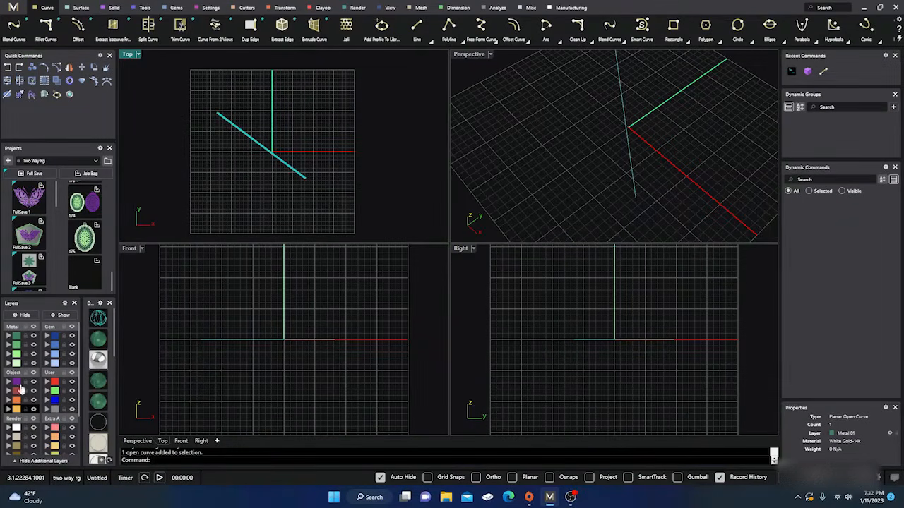
{"action": "left_click", "coordinate": [8, 382]}
{"action": "left_click", "coordinate": [196, 204]}
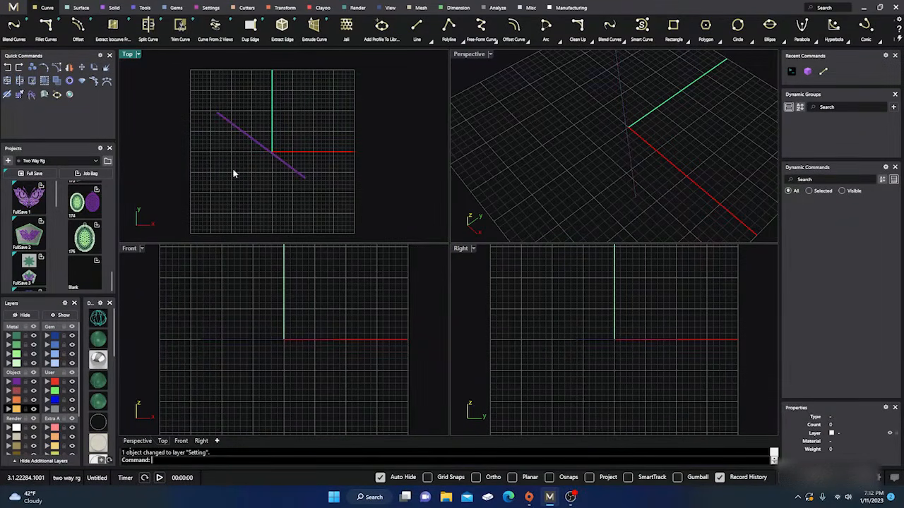
{"action": "left_click", "coordinate": [260, 149]}
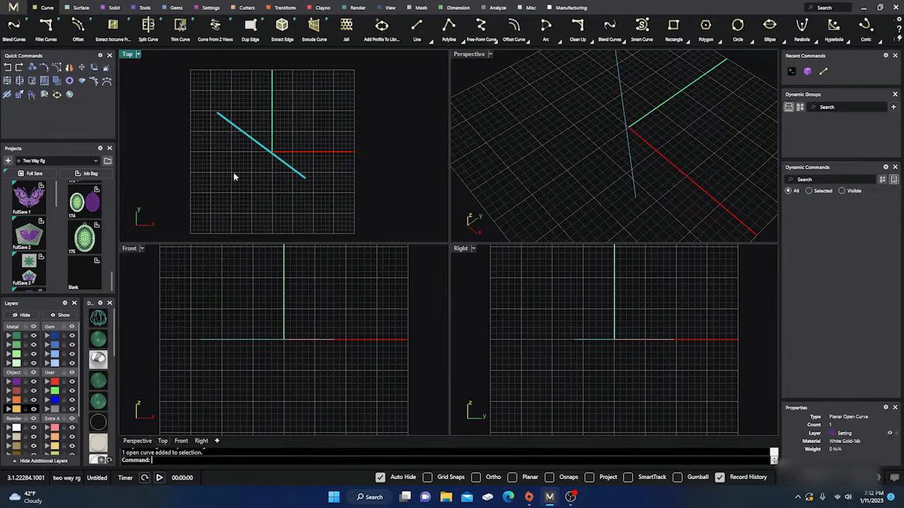
{"action": "left_click", "coordinate": [8, 429]}
{"action": "left_click", "coordinate": [315, 116]}
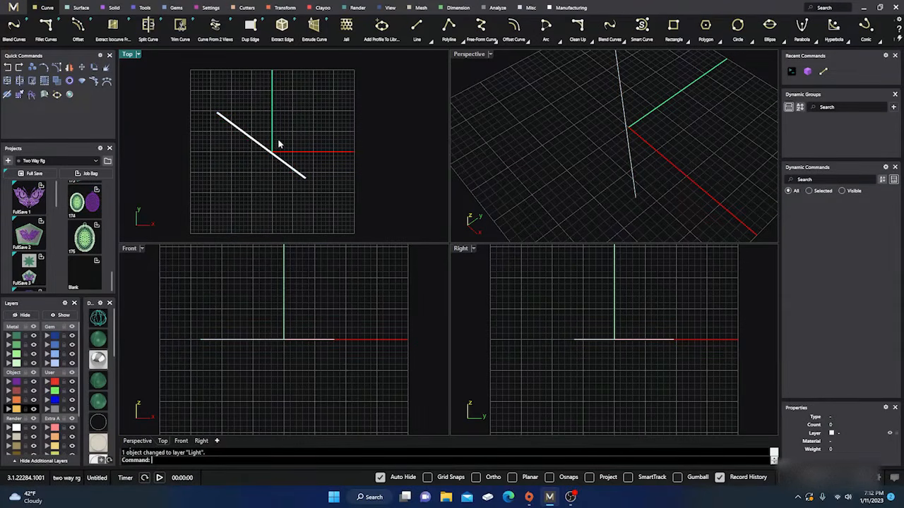
Select the objects on the Light layer by their layer, and clear the selection
{"action": "left_click_drag", "start_coordinate": [256, 171], "coordinate": [250, 179]}
{"action": "left_click", "coordinate": [302, 122]}
{"action": "left_click", "coordinate": [260, 147]}
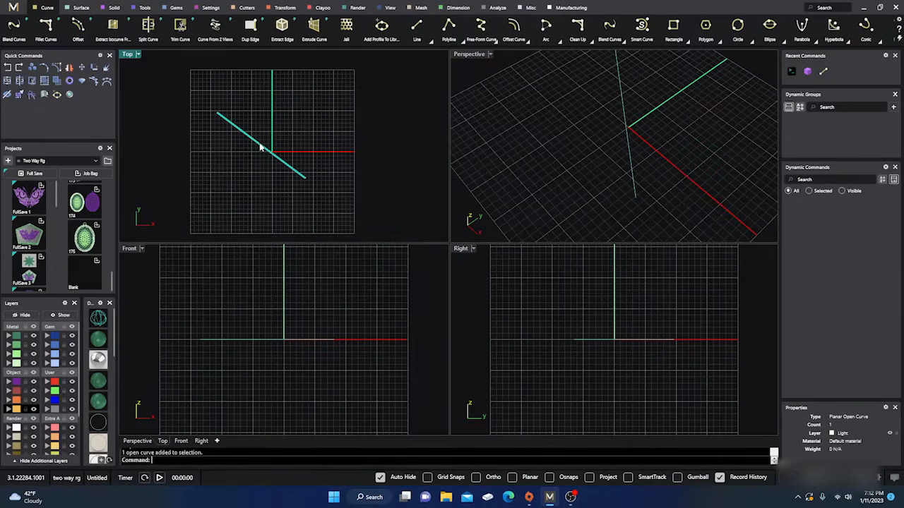
{"action": "left_click", "coordinate": [230, 188]}
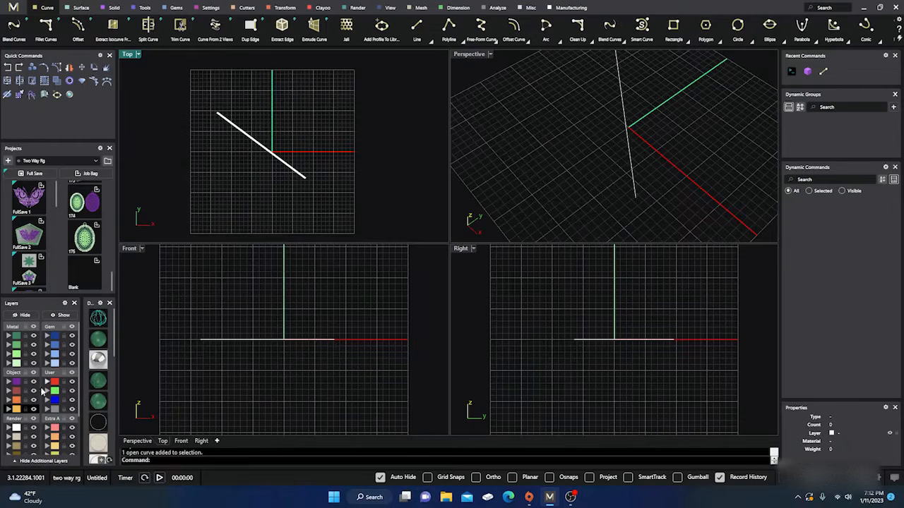
{"action": "right_click", "coordinate": [17, 428]}
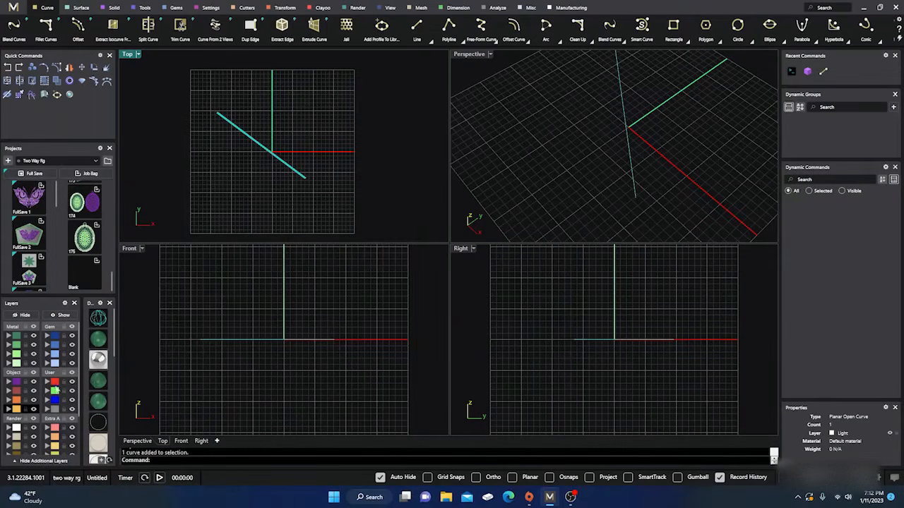
{"action": "right_click", "coordinate": [16, 430]}
{"action": "left_click", "coordinate": [272, 122]}
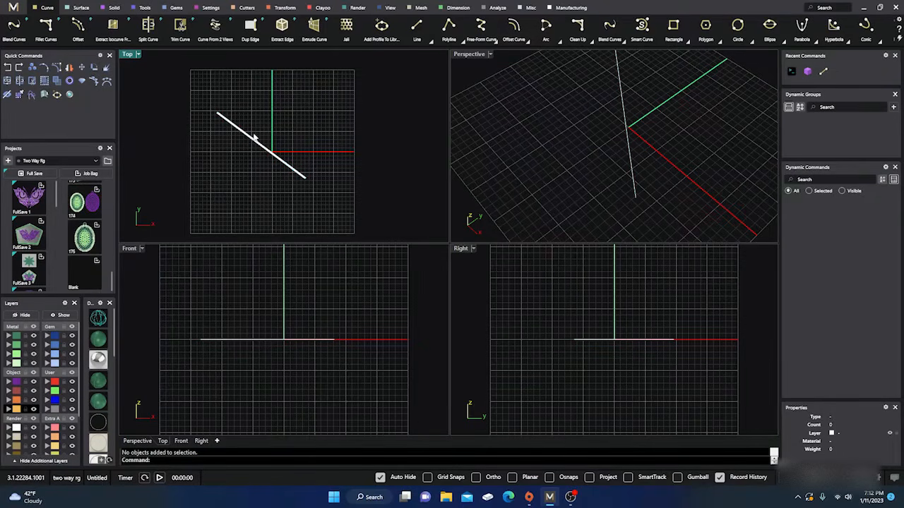
Delete the diagonal line from the Top view
{"action": "key", "text": "ctrl+a"}
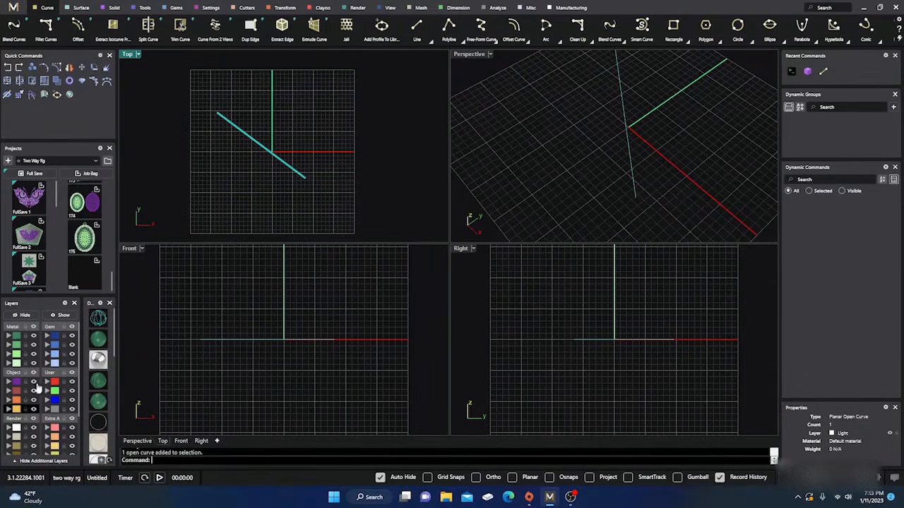
{"action": "left_click", "coordinate": [294, 94]}
{"action": "left_click_drag", "start_coordinate": [289, 100], "coordinate": [238, 174]}
{"action": "key", "text": "Delete"}
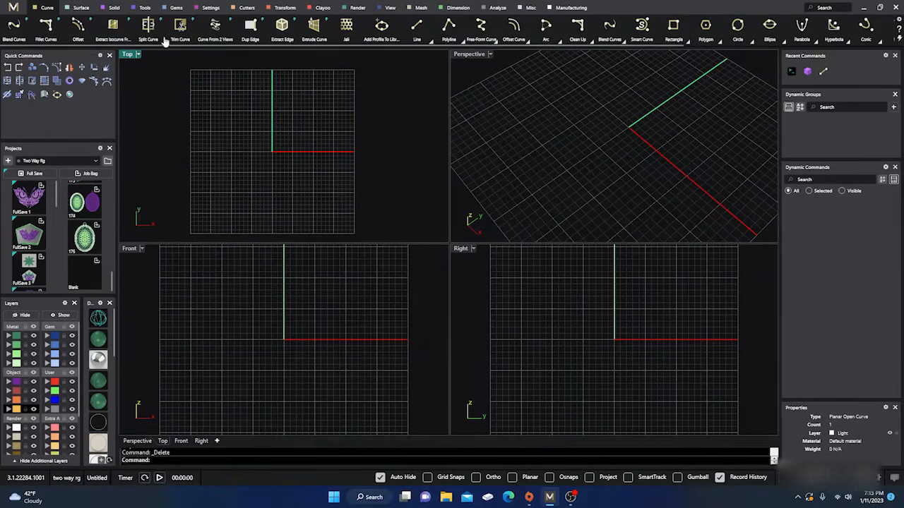
Draw a rectangular plane surface over the origin in the Top view, and select it in the Perspective view
{"action": "left_click", "coordinate": [78, 9]}
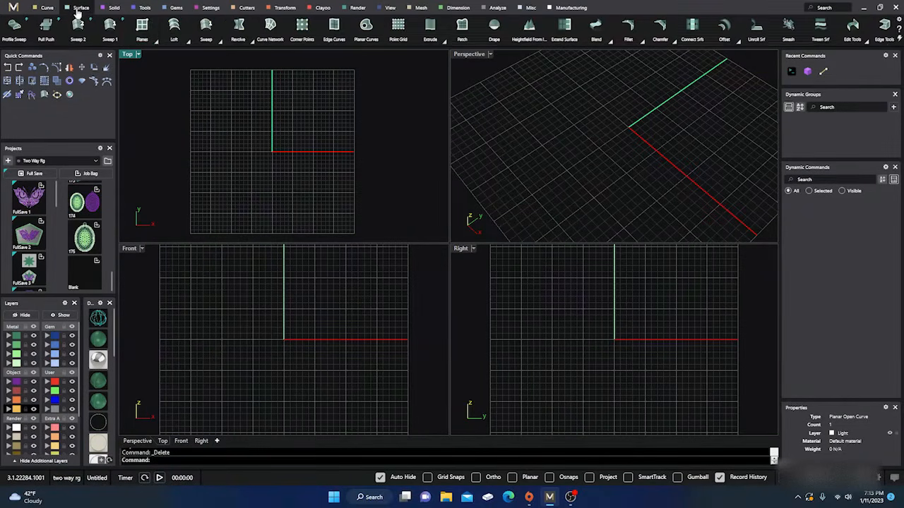
{"action": "left_click", "coordinate": [142, 27]}
{"action": "left_click", "coordinate": [226, 138]}
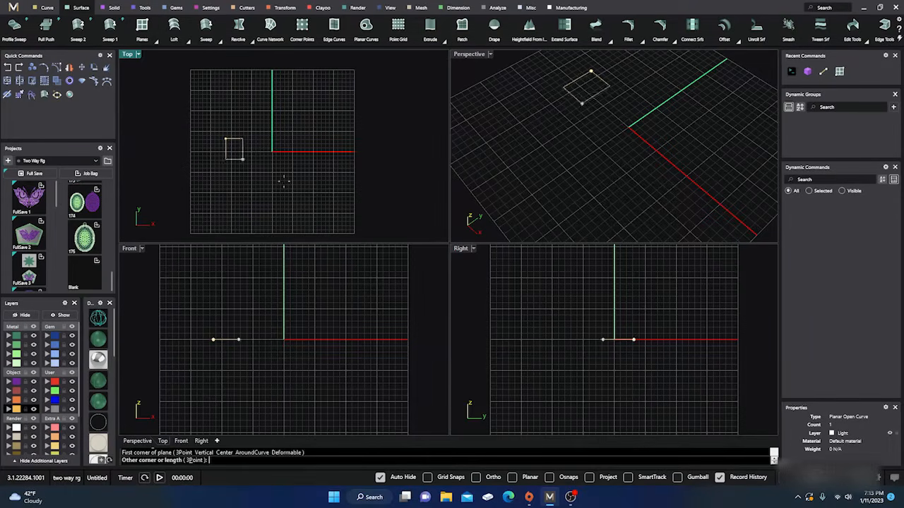
{"action": "left_click", "coordinate": [336, 199]}
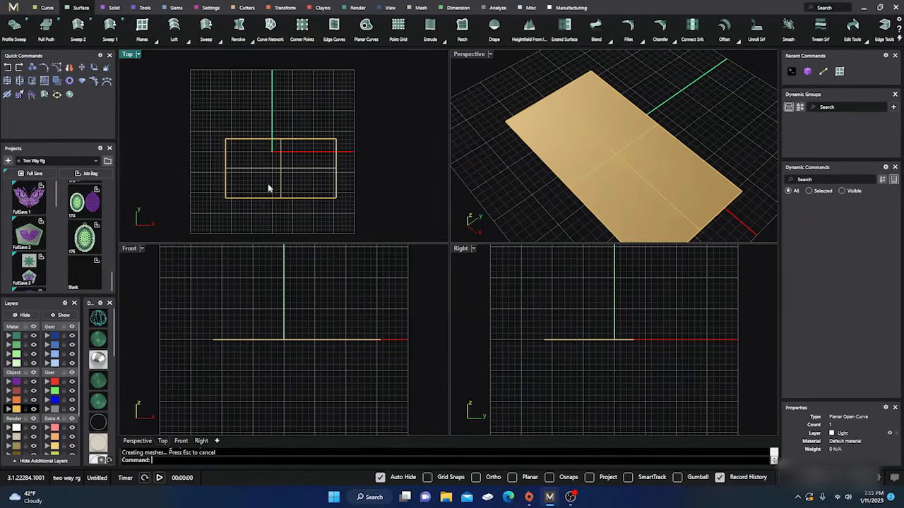
{"action": "left_click", "coordinate": [555, 126]}
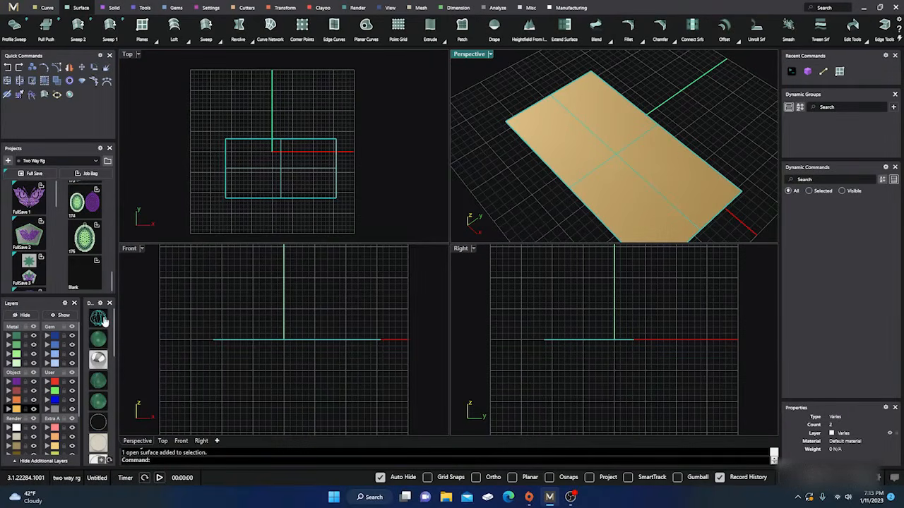
Switch the Perspective view to wireframe display and orbit around the rectangular plane surface to inspect it
{"action": "left_click", "coordinate": [98, 318]}
{"action": "scroll", "coordinate": [597, 172], "scroll_direction": "up", "scroll_amount": 6}
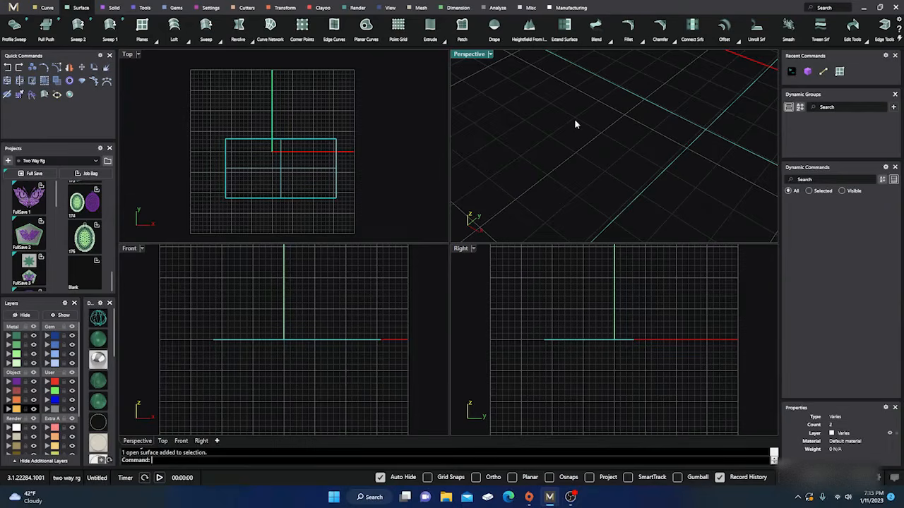
{"action": "right_click_drag", "start_coordinate": [567, 139], "coordinate": [591, 125]}
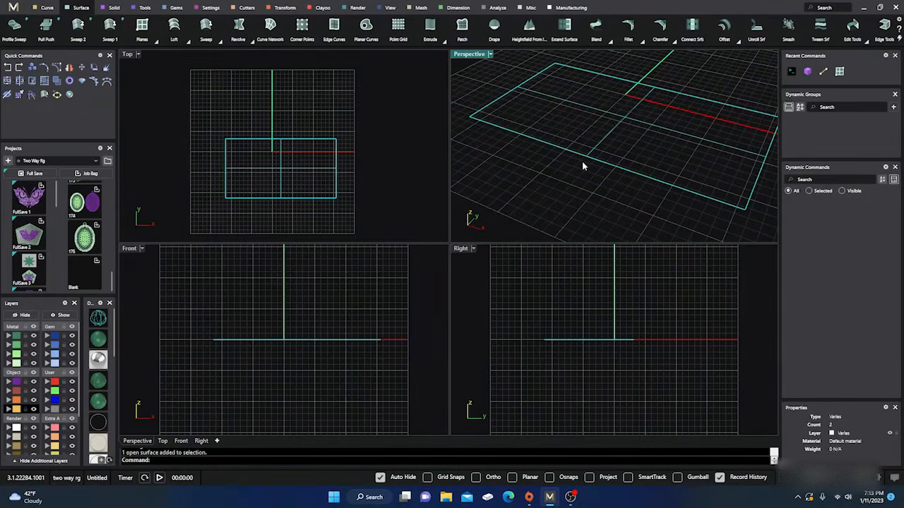
Preview the plane surface in a series of other display modes in the Perspective view, ending with a gray-background custom mode
{"action": "left_click", "coordinate": [100, 381]}
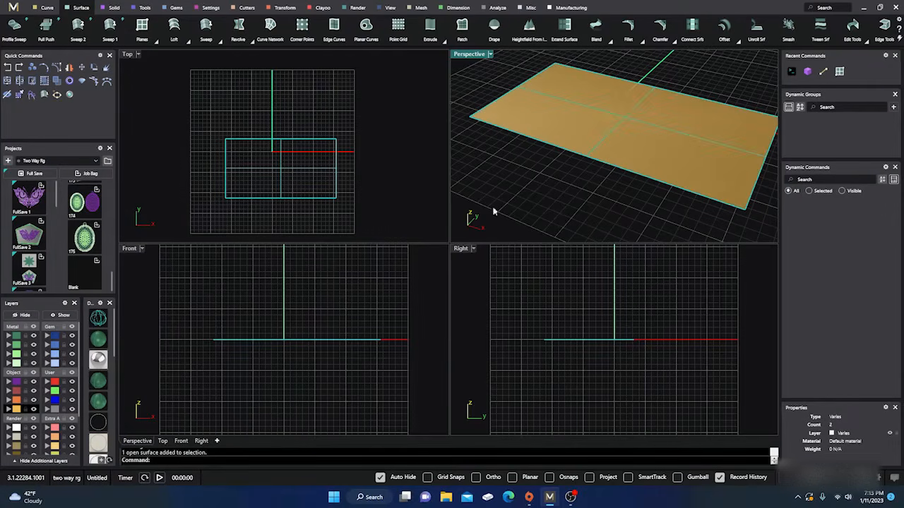
{"action": "left_click", "coordinate": [101, 404]}
{"action": "scroll", "coordinate": [99, 429], "scroll_direction": "down", "scroll_amount": 3}
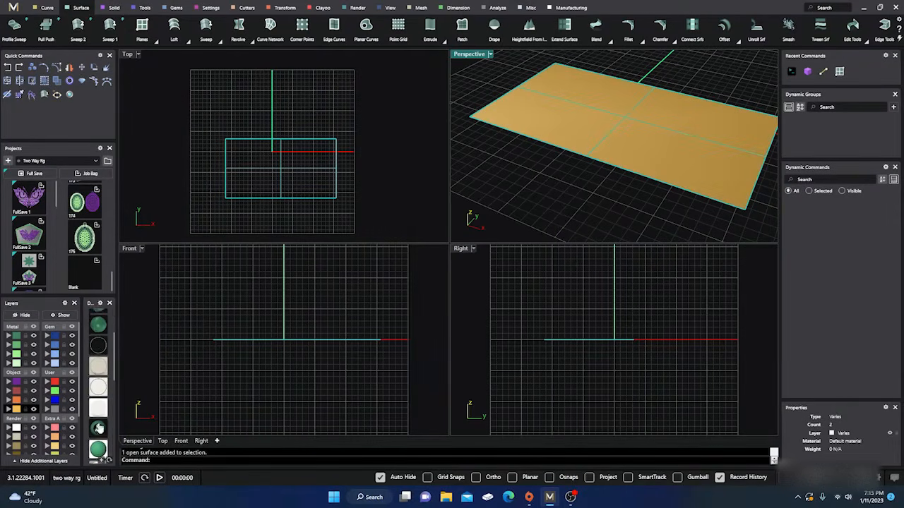
{"action": "scroll", "coordinate": [100, 428], "scroll_direction": "down", "scroll_amount": 2}
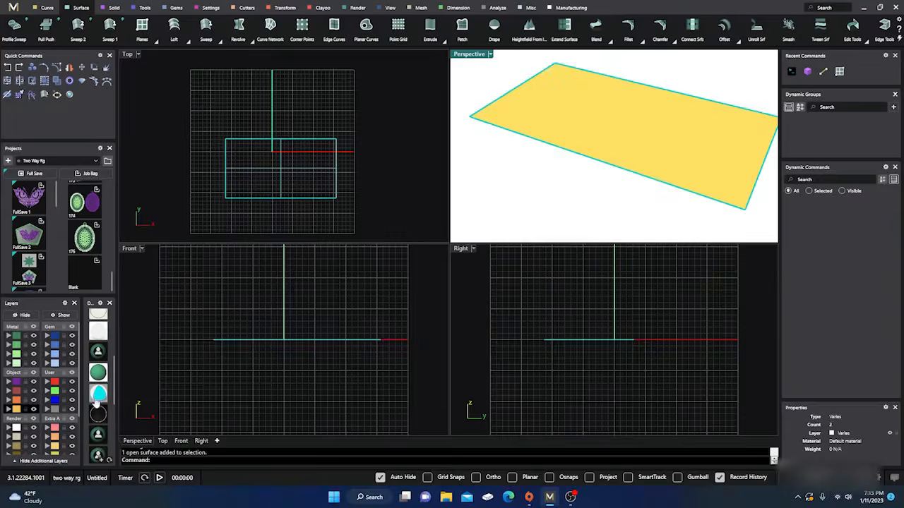
{"action": "left_click", "coordinate": [100, 427]}
{"action": "left_click", "coordinate": [97, 434]}
{"action": "scroll", "coordinate": [98, 423], "scroll_direction": "down", "scroll_amount": 3}
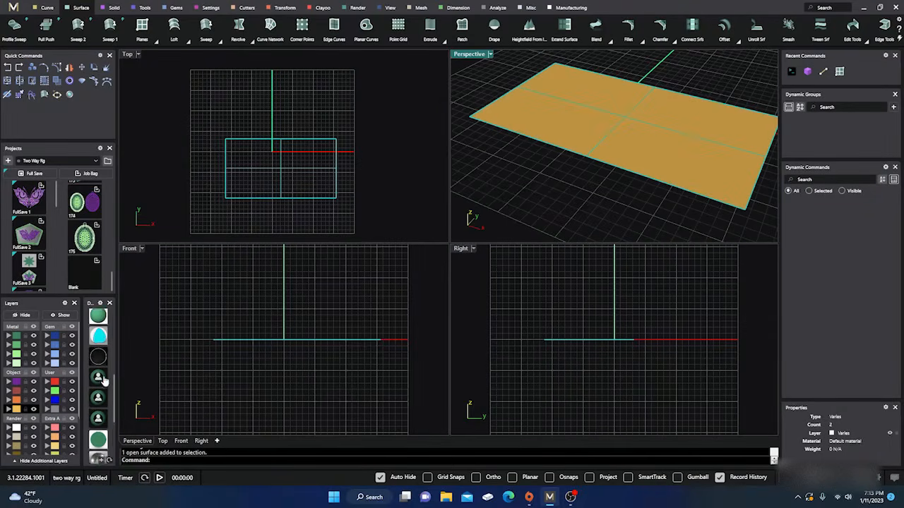
{"action": "left_click", "coordinate": [98, 421]}
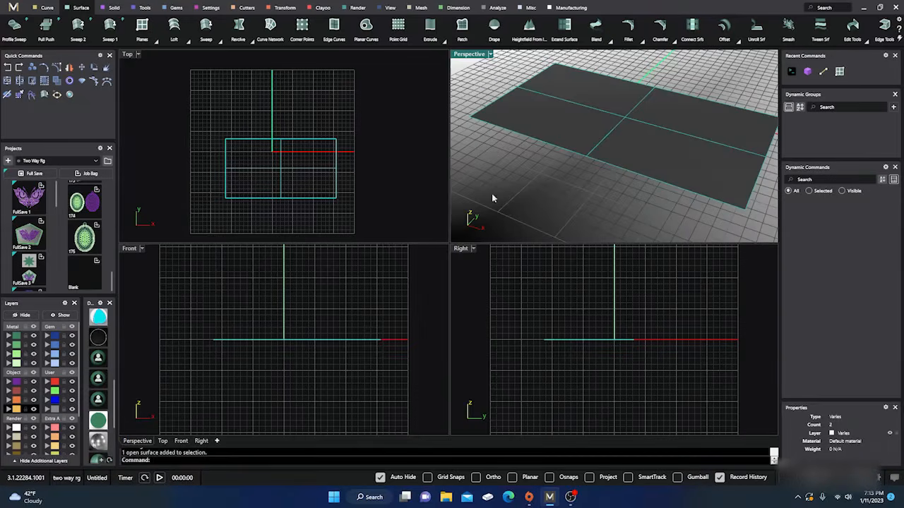
Delete the rectangular plane surface and set the Perspective view to Shaded display
{"action": "left_click", "coordinate": [573, 117]}
{"action": "key", "text": "Delete"}
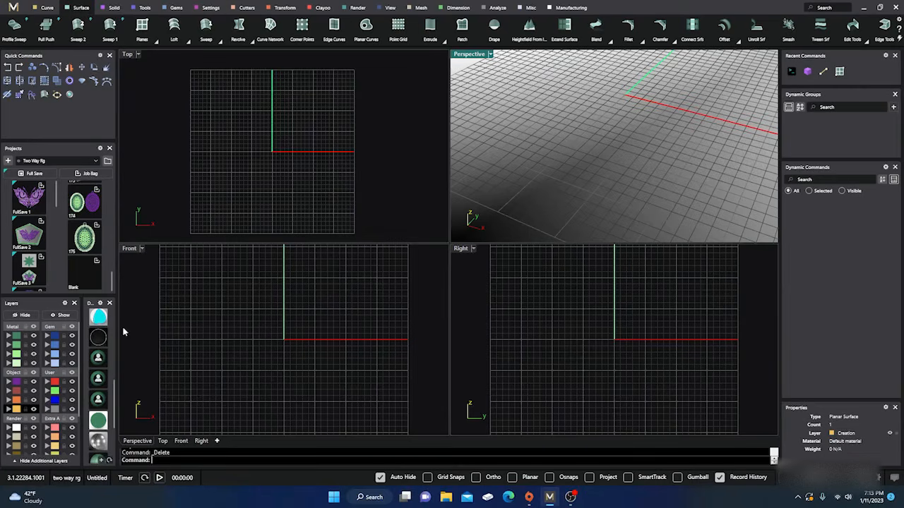
{"action": "scroll", "coordinate": [97, 339], "scroll_direction": "up", "scroll_amount": 3}
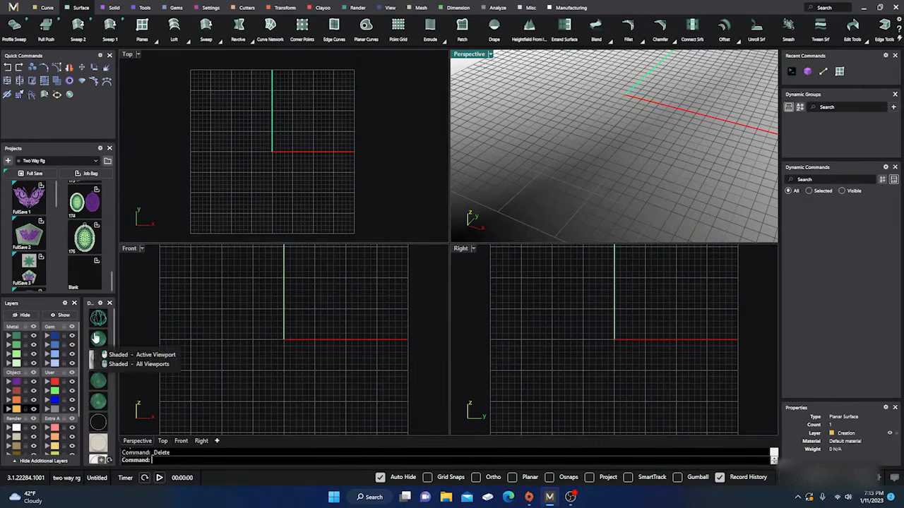
{"action": "left_click", "coordinate": [98, 339]}
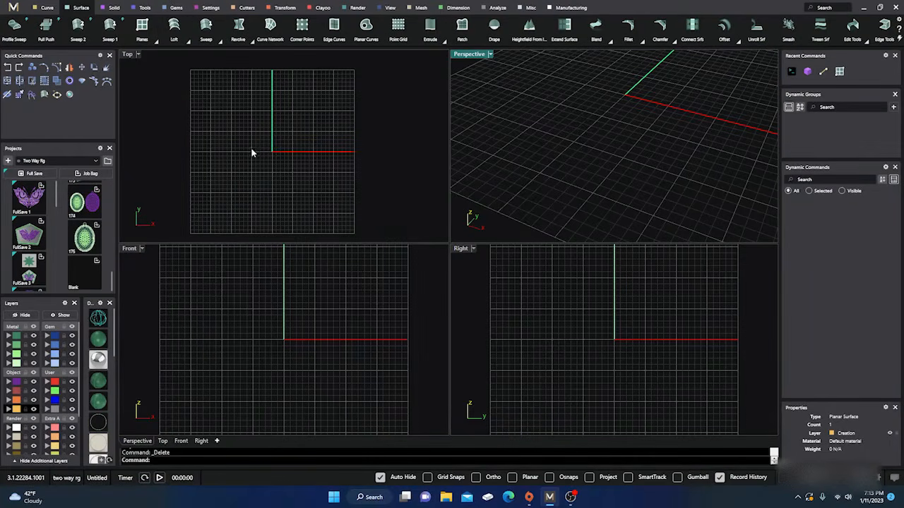
Rerun the recently used Line command to draw a descending diagonal line near the origin in the Top view, and show the curve tools
{"action": "left_click", "coordinate": [823, 74]}
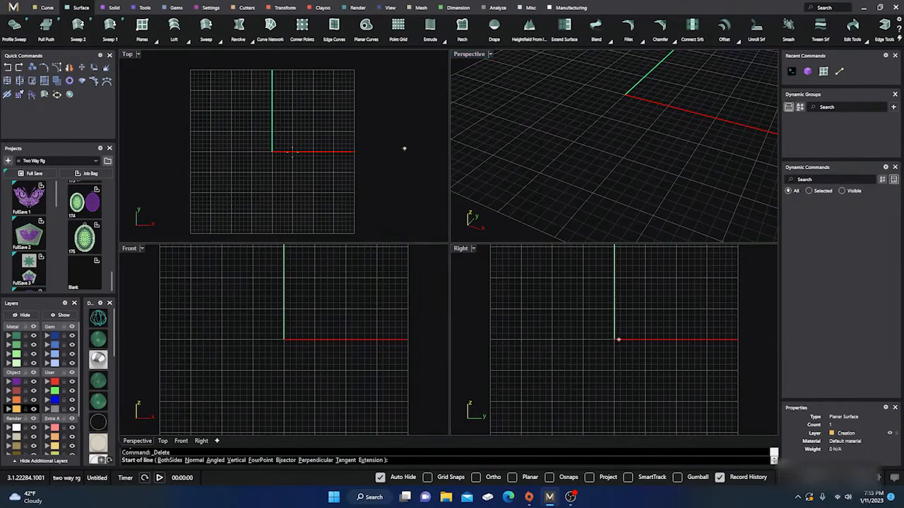
{"action": "left_click", "coordinate": [237, 106]}
{"action": "left_click", "coordinate": [315, 159]}
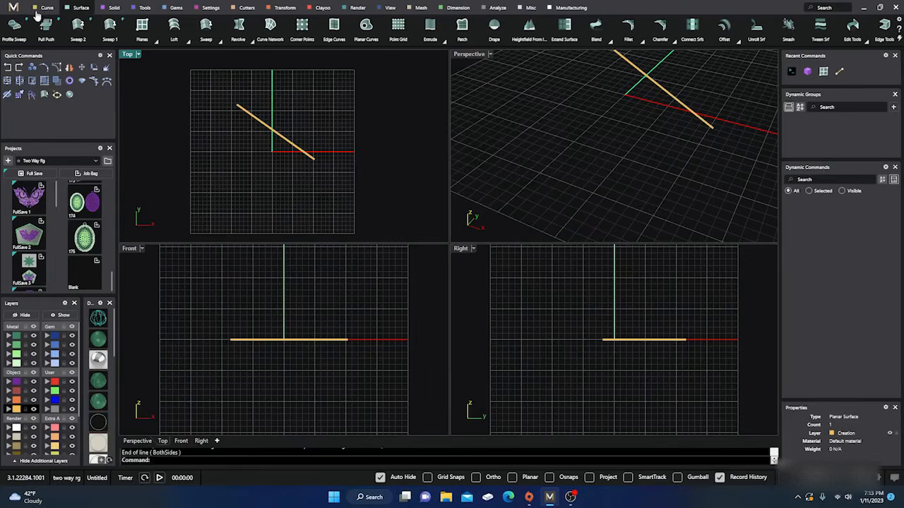
{"action": "left_click", "coordinate": [47, 7]}
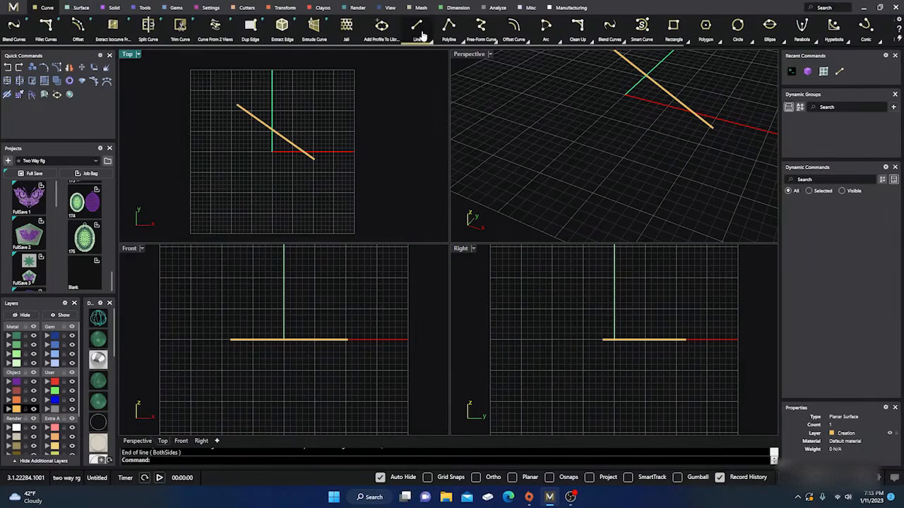
Rerun the recent Box command to draw a box beside the diagonal line, and delete both objects
{"action": "left_click", "coordinate": [807, 72]}
{"action": "left_click", "coordinate": [343, 105]}
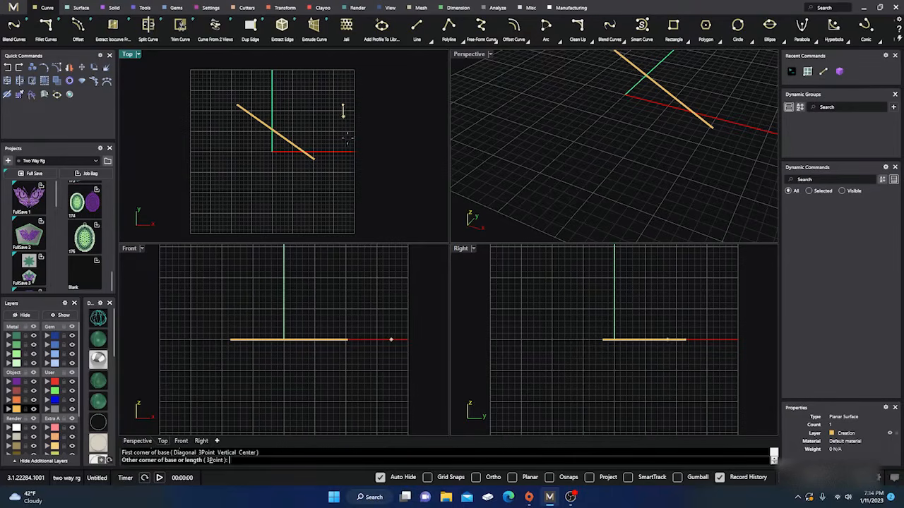
{"action": "left_click", "coordinate": [390, 168]}
{"action": "left_click", "coordinate": [376, 304]}
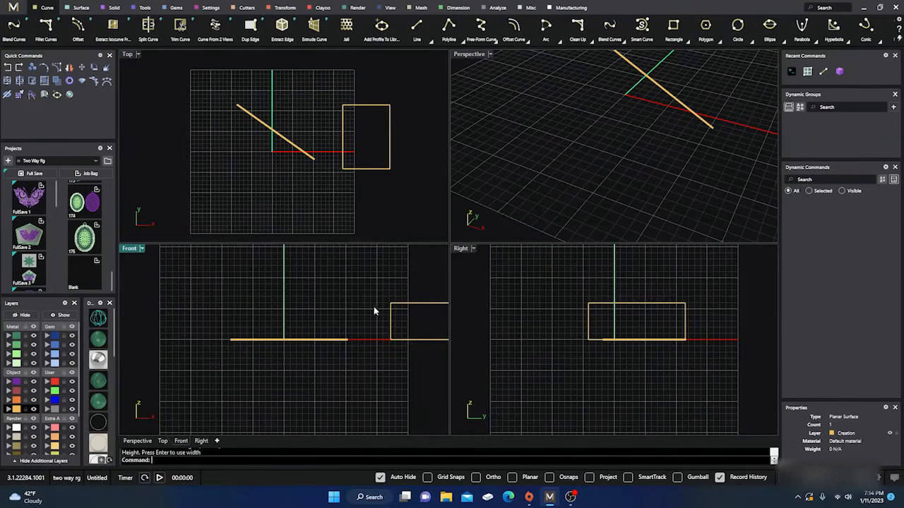
{"action": "left_click_drag", "start_coordinate": [392, 374], "coordinate": [275, 301]}
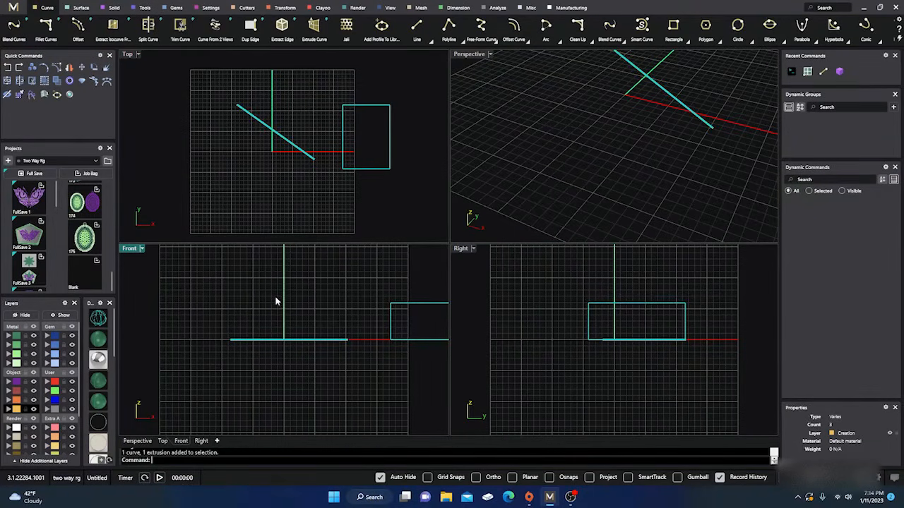
{"action": "key", "text": "Delete"}
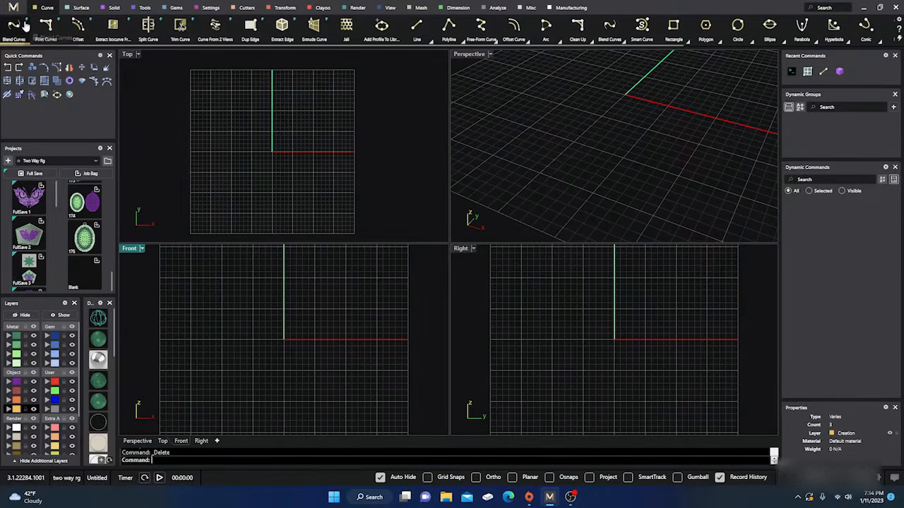
Browse the Surface, Tools and Solid tool categories, ending on the surface tools
{"action": "left_click", "coordinate": [76, 9]}
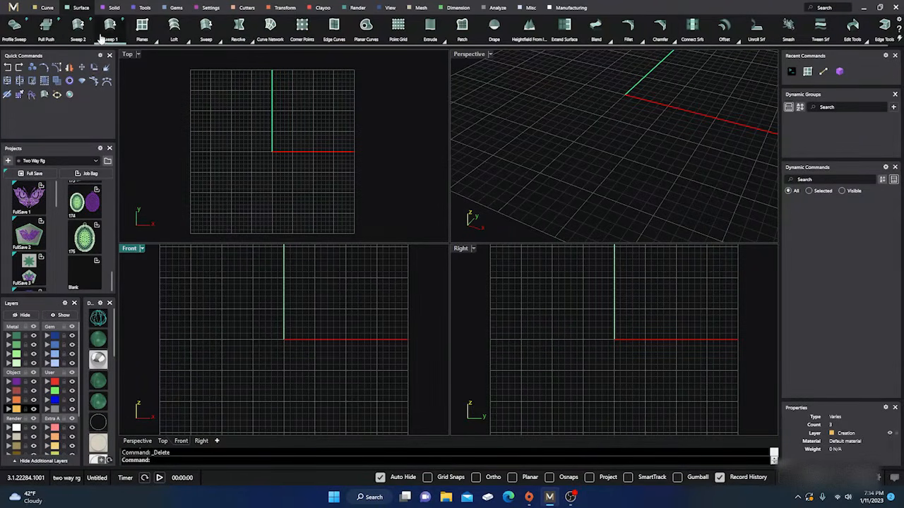
{"action": "left_click", "coordinate": [145, 8]}
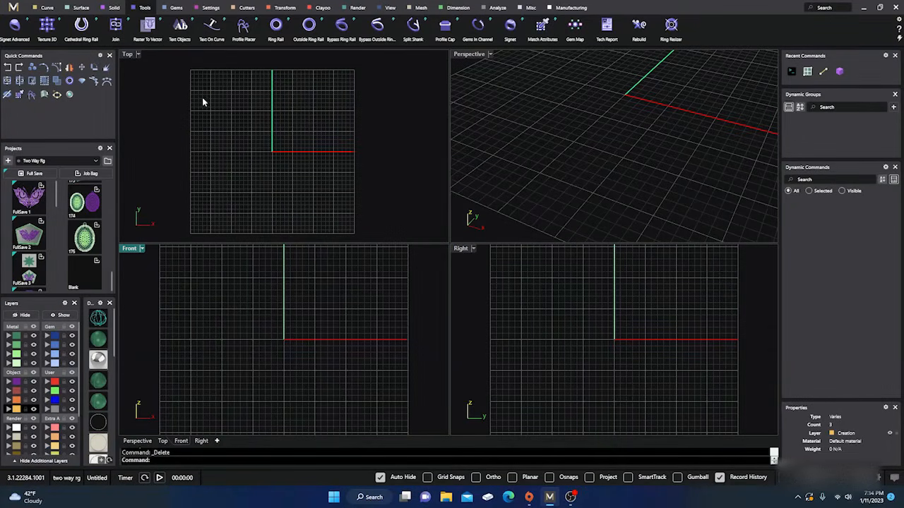
{"action": "left_click", "coordinate": [111, 8]}
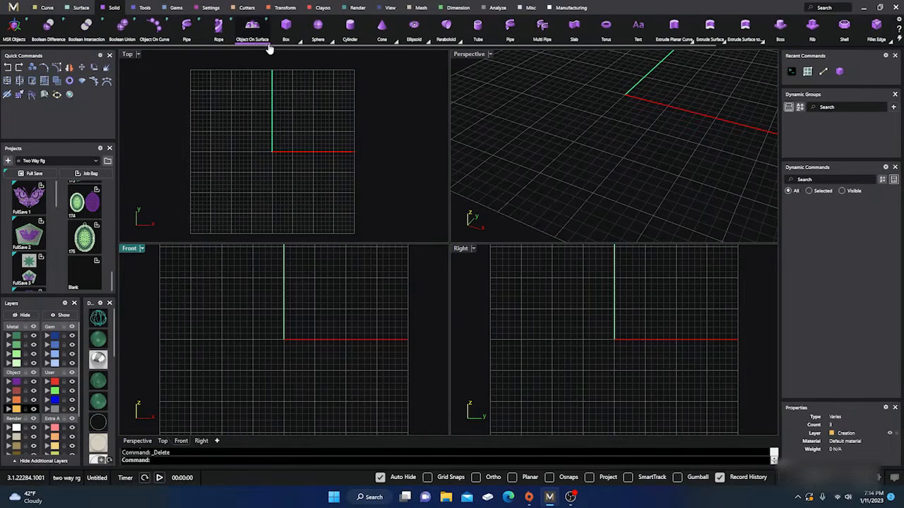
{"action": "left_click", "coordinate": [81, 8]}
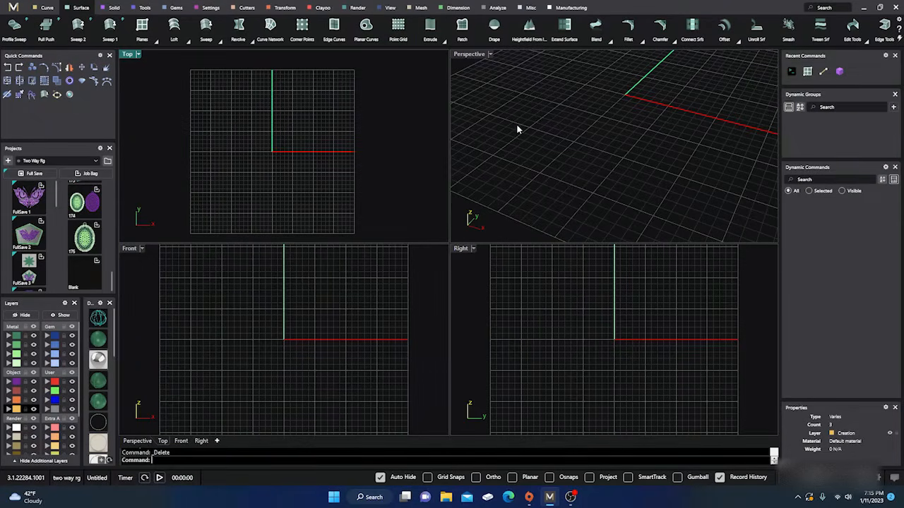
{"action": "scroll", "coordinate": [516, 124], "scroll_direction": "up", "scroll_amount": 2}
Draw a diagonal line crossing the red axis in the Top view with the Line curve tool, and delete it
{"action": "left_click", "coordinate": [46, 8]}
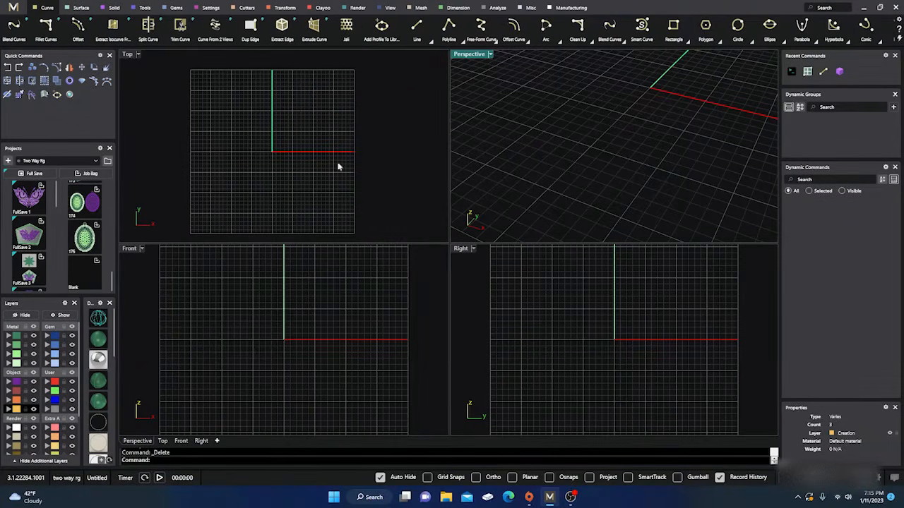
{"action": "left_click", "coordinate": [416, 26]}
{"action": "left_click", "coordinate": [276, 106]}
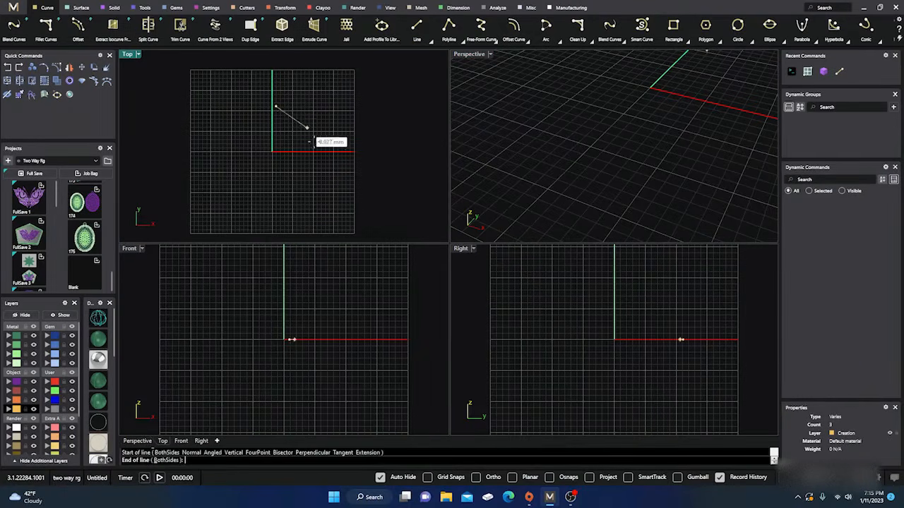
{"action": "left_click", "coordinate": [332, 168]}
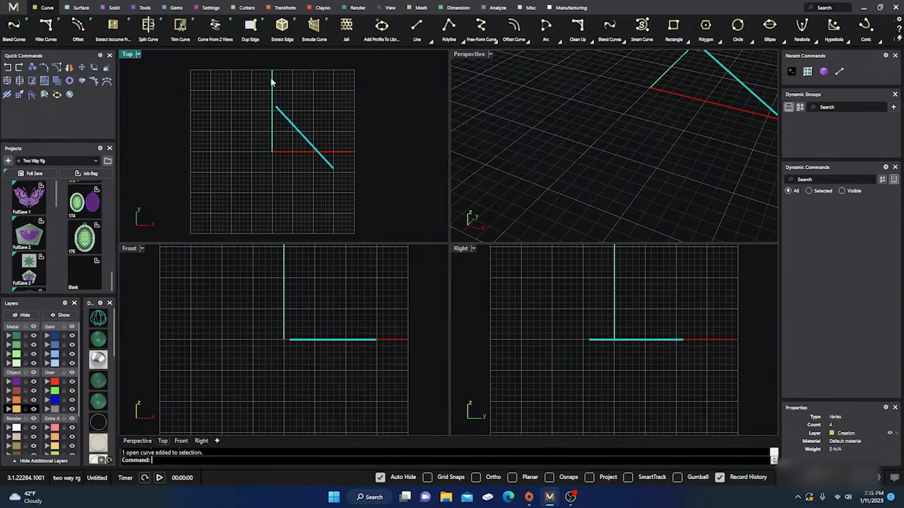
{"action": "key", "text": "Delete"}
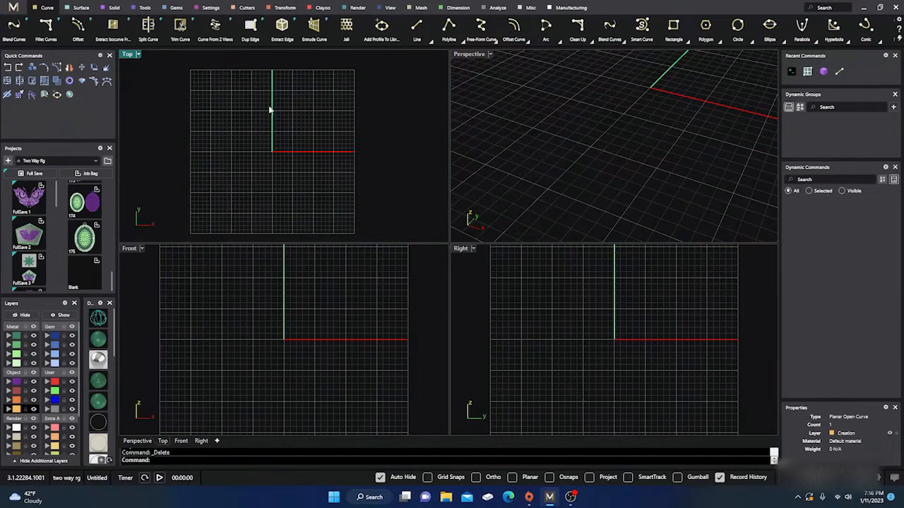
Start a new line and turn on Grid Snaps with a spacing of 0.1
{"action": "left_click", "coordinate": [417, 28]}
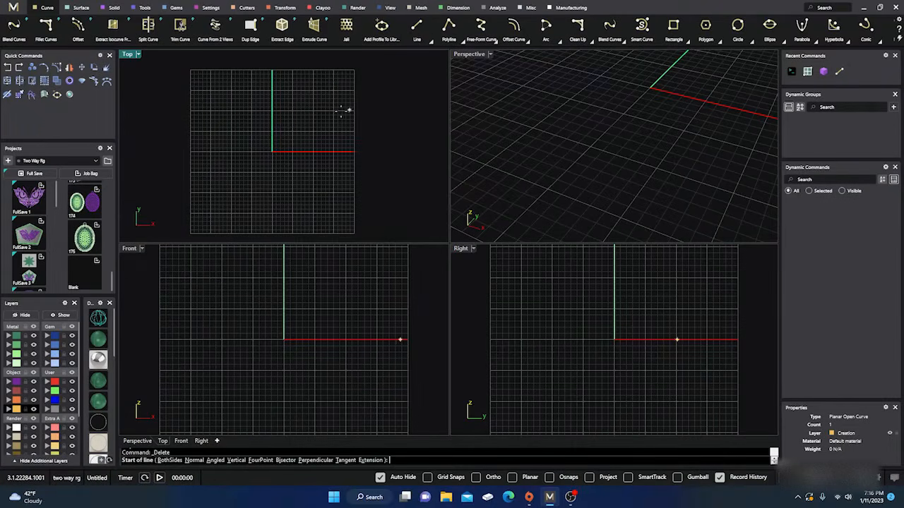
{"action": "scroll", "coordinate": [270, 158], "scroll_direction": "up", "scroll_amount": 5}
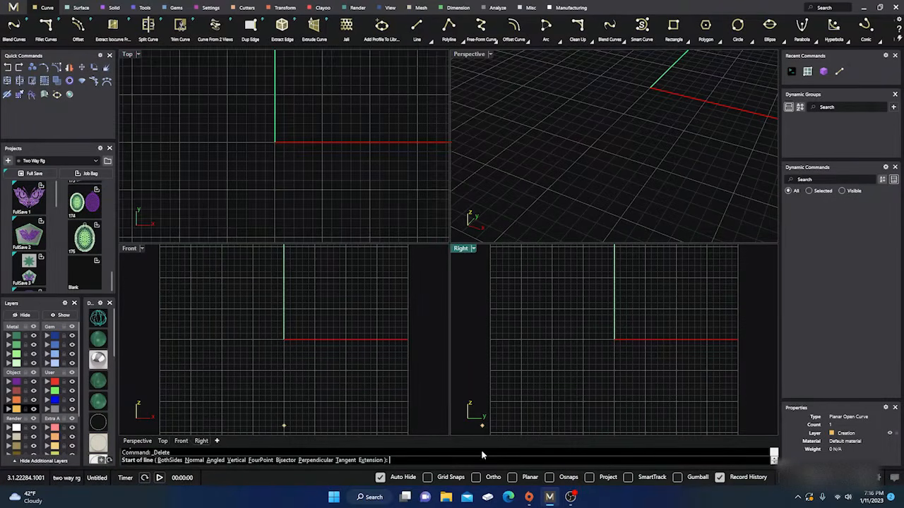
{"action": "left_click", "coordinate": [427, 478]}
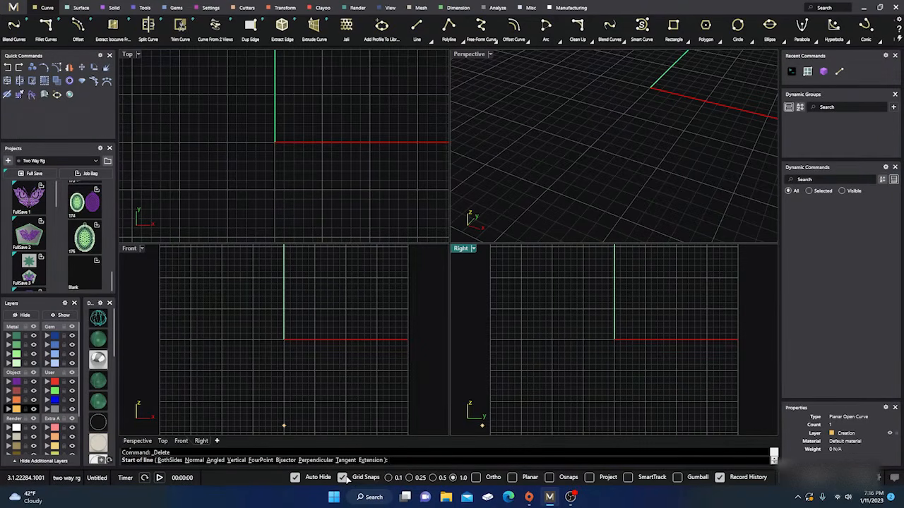
{"action": "left_click", "coordinate": [388, 478]}
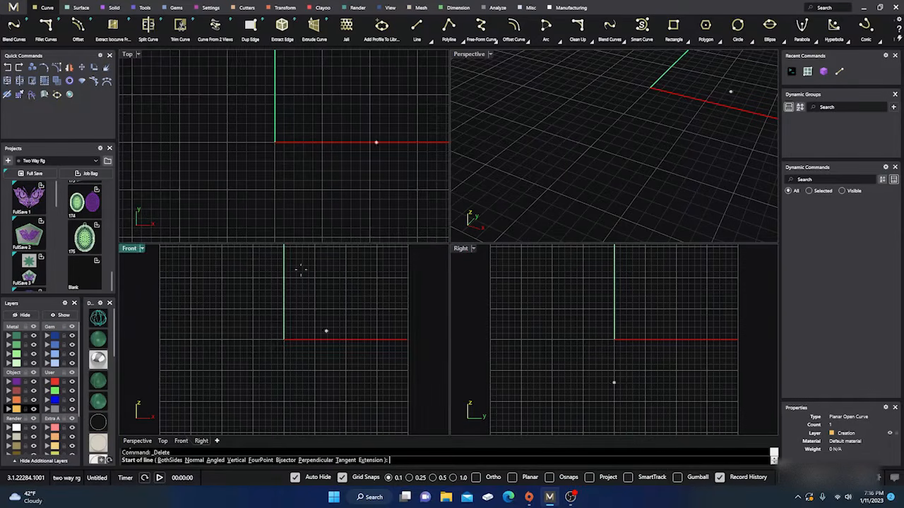
Examine how the line's start point follows the grid in the Top view at different zoom levels with 0.1 grid snapping
{"action": "scroll", "coordinate": [283, 162], "scroll_direction": "up", "scroll_amount": 5}
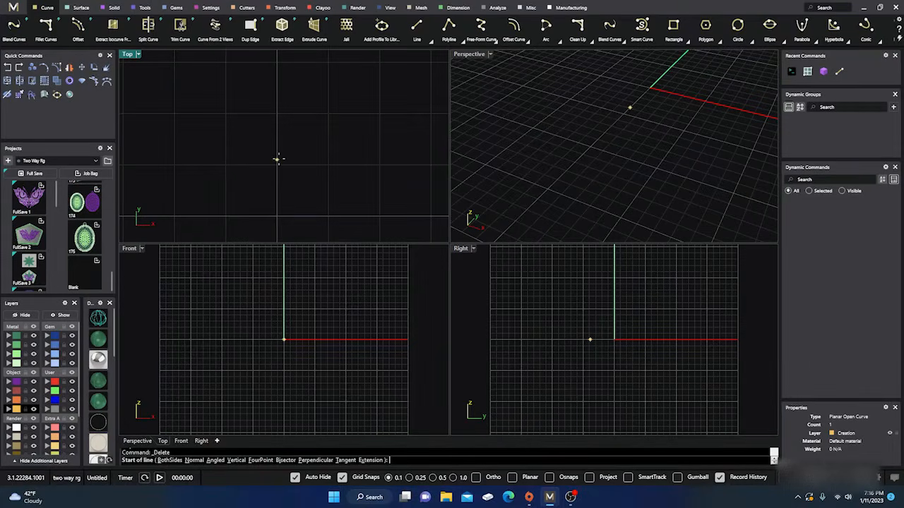
{"action": "scroll", "coordinate": [244, 133], "scroll_direction": "down", "scroll_amount": 3}
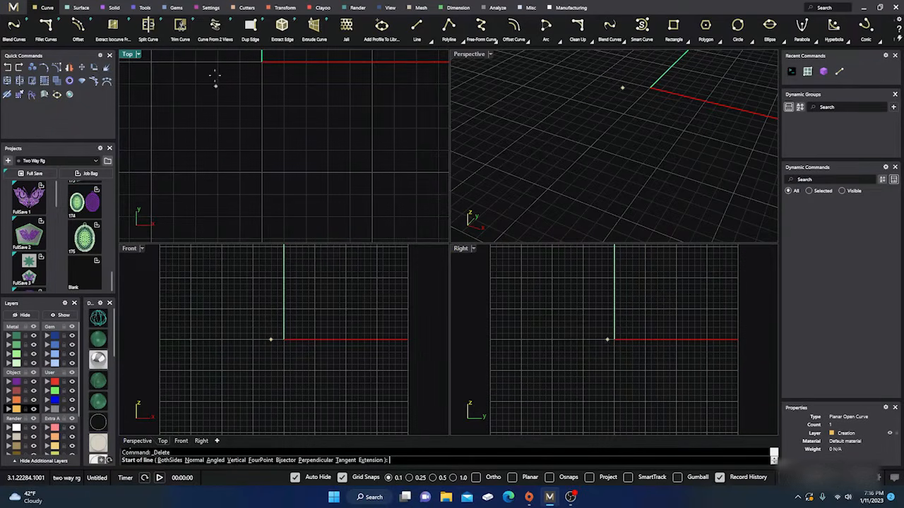
{"action": "scroll", "coordinate": [247, 101], "scroll_direction": "down", "scroll_amount": 3}
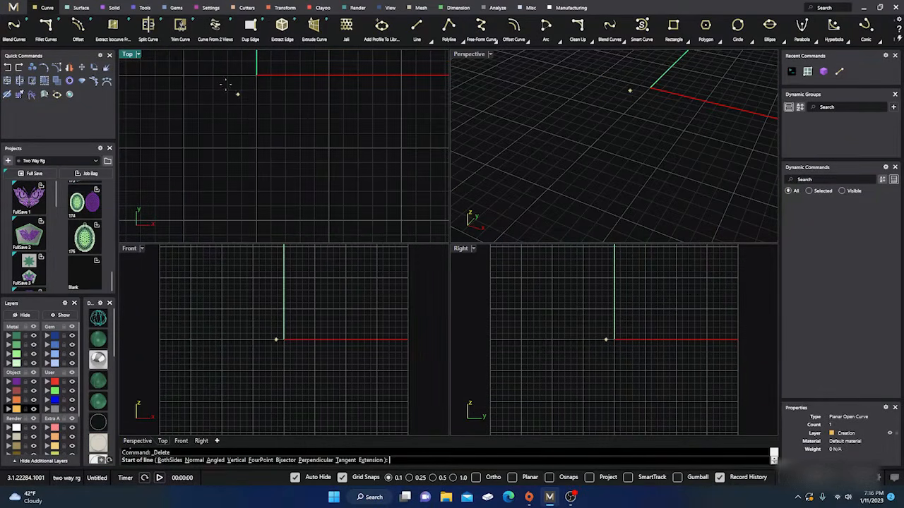
{"action": "scroll", "coordinate": [279, 155], "scroll_direction": "up", "scroll_amount": 3}
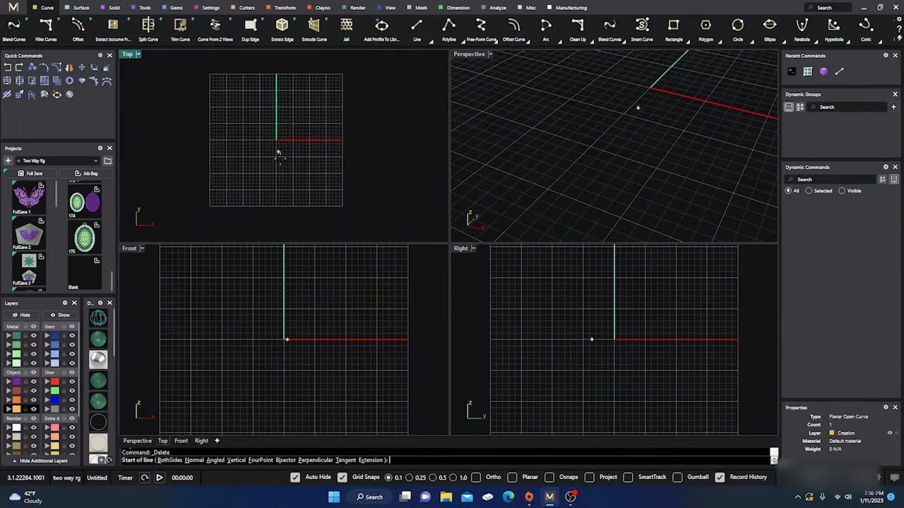
{"action": "scroll", "coordinate": [277, 152], "scroll_direction": "up", "scroll_amount": 2}
{"action": "scroll", "coordinate": [277, 156], "scroll_direction": "up", "scroll_amount": 3}
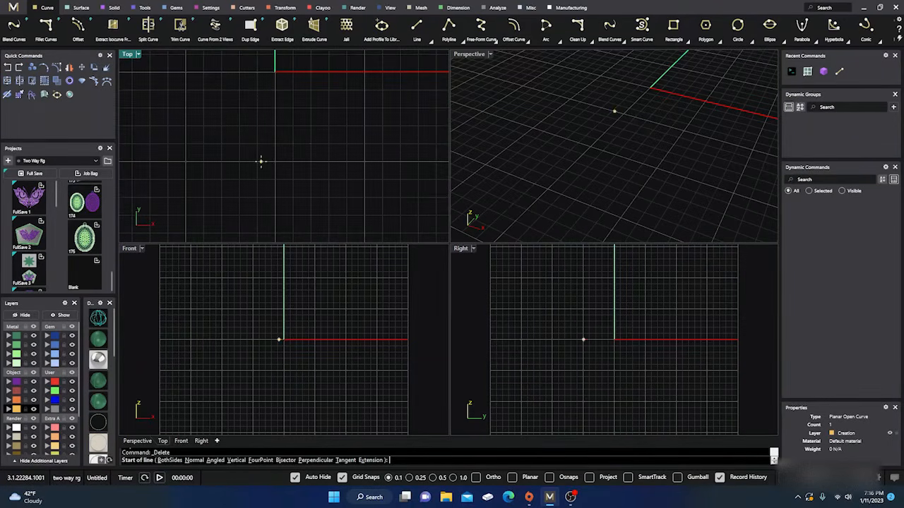
{"action": "scroll", "coordinate": [272, 145], "scroll_direction": "down", "scroll_amount": 1}
{"action": "scroll", "coordinate": [264, 177], "scroll_direction": "down", "scroll_amount": 2}
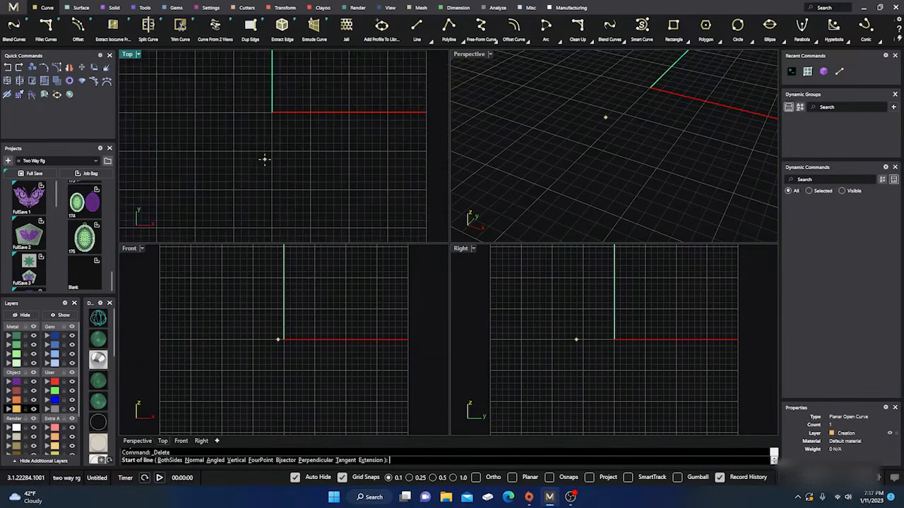
{"action": "right_click_drag", "start_coordinate": [272, 164], "coordinate": [265, 223]}
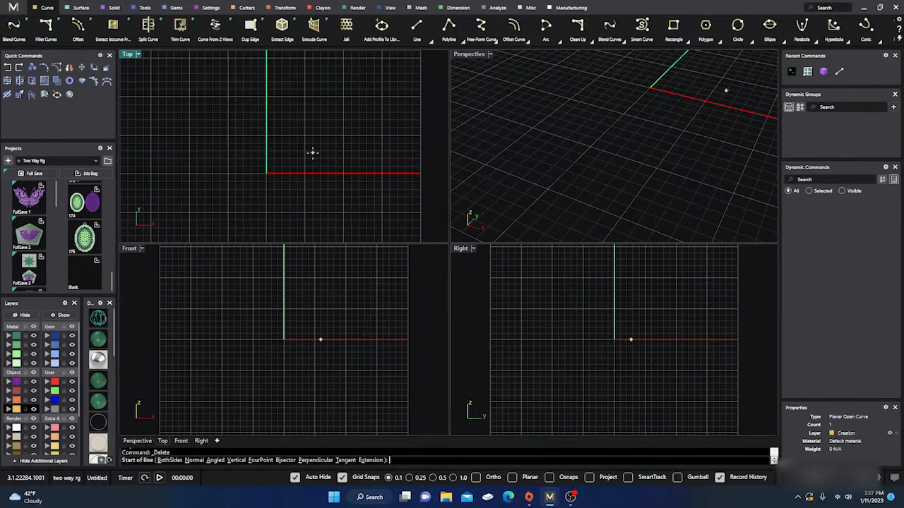
Try starting the line at the origin with coordinates 0,0,0, and cancel it without placing an end point
{"action": "type", "text": "0,0,0"}
{"action": "key", "text": "Return"}
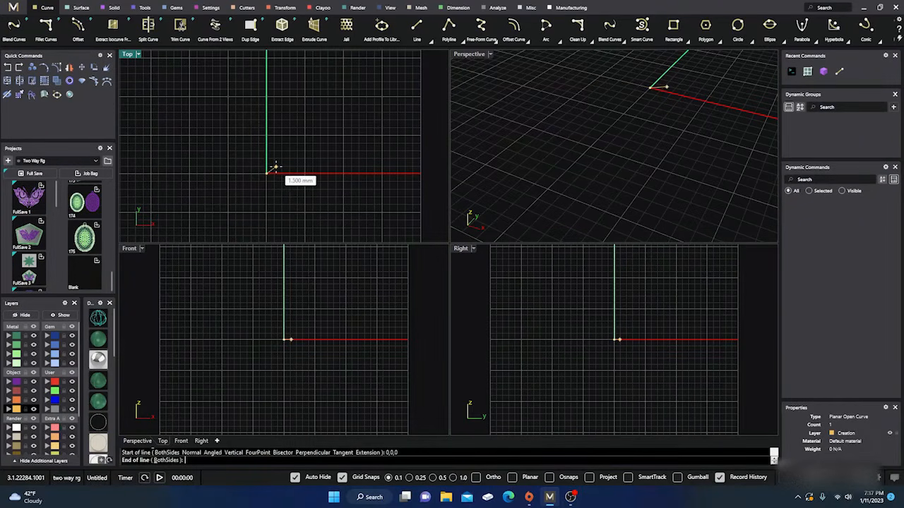
{"action": "scroll", "coordinate": [274, 167], "scroll_direction": "up", "scroll_amount": 3}
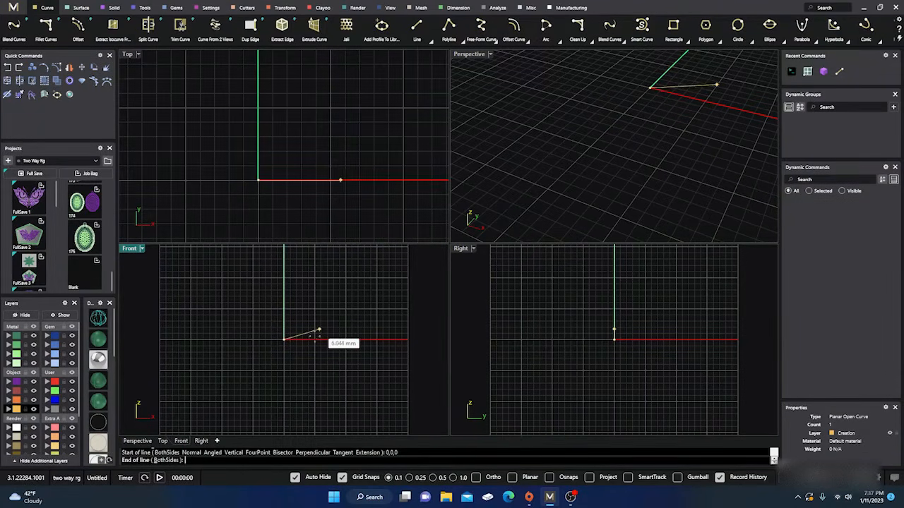
{"action": "scroll", "coordinate": [279, 338], "scroll_direction": "up", "scroll_amount": 3}
{"action": "key", "text": "Escape"}
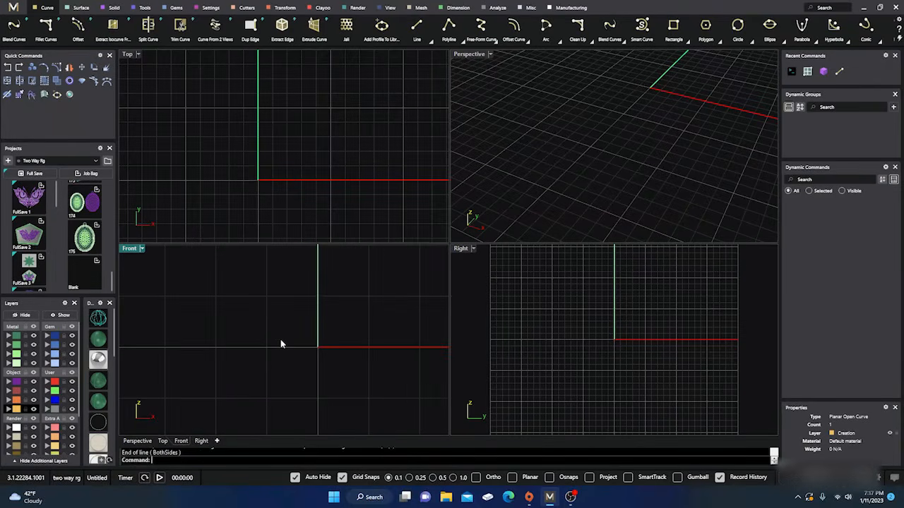
Cycle the grid snap spacing through 0.25, 0.5 and 1.0 during a line command, and switch from Grid Snaps to Osnaps
{"action": "right_click", "coordinate": [263, 354]}
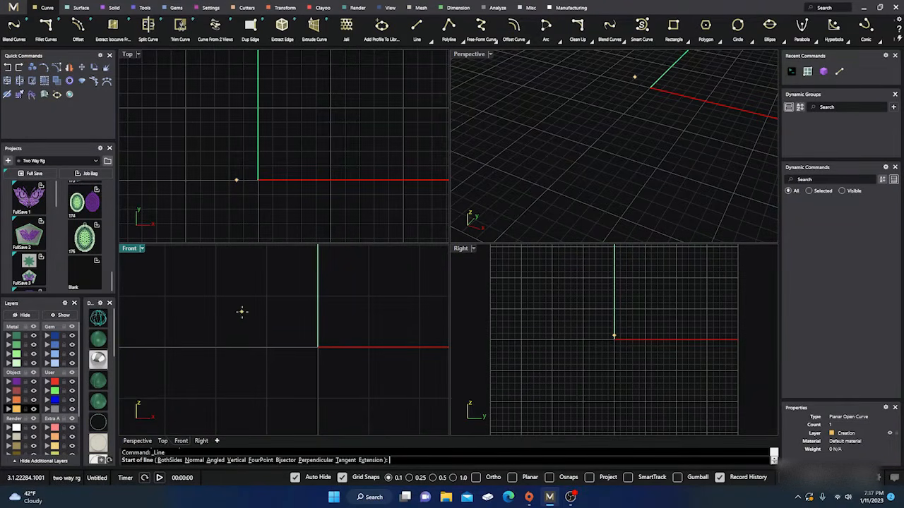
{"action": "left_click", "coordinate": [409, 478]}
{"action": "left_click", "coordinate": [433, 478]}
{"action": "left_click", "coordinate": [453, 477]}
{"action": "key", "text": "Escape"}
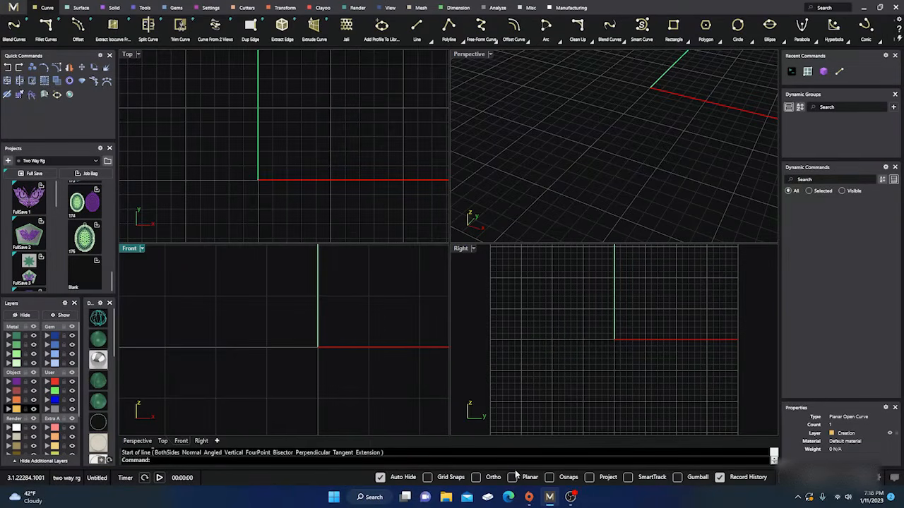
{"action": "left_click", "coordinate": [549, 477]}
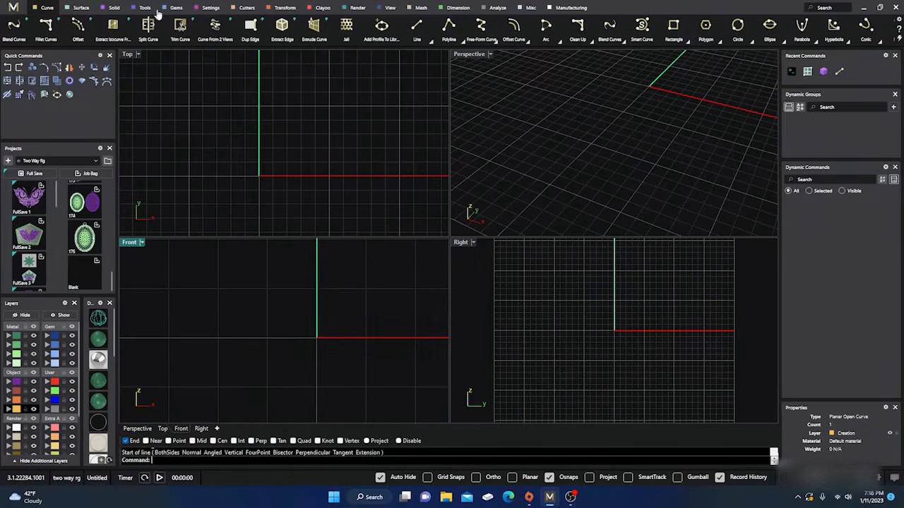
Draw a solid box with a square base across the red axis in the Top view, setting its height in the Front view
{"action": "left_click", "coordinate": [113, 8]}
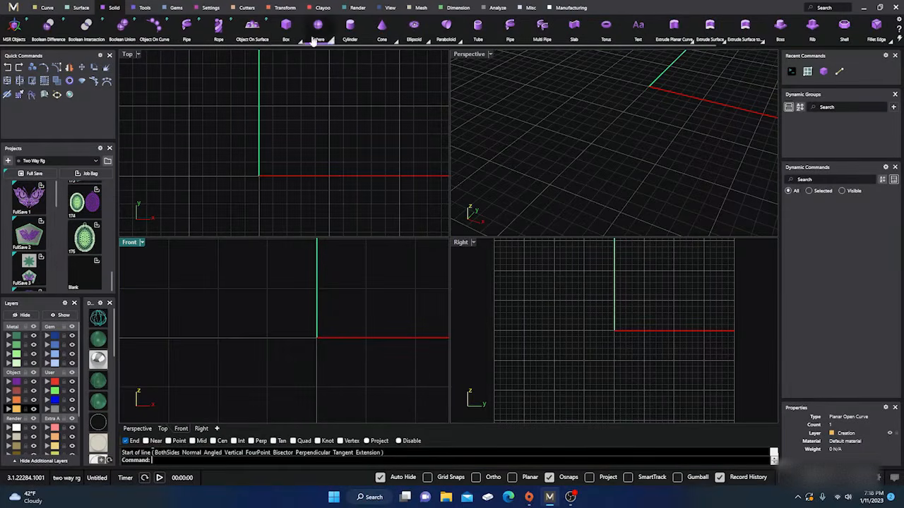
{"action": "left_click", "coordinate": [286, 29]}
{"action": "left_click", "coordinate": [286, 120]}
{"action": "left_click", "coordinate": [352, 185]}
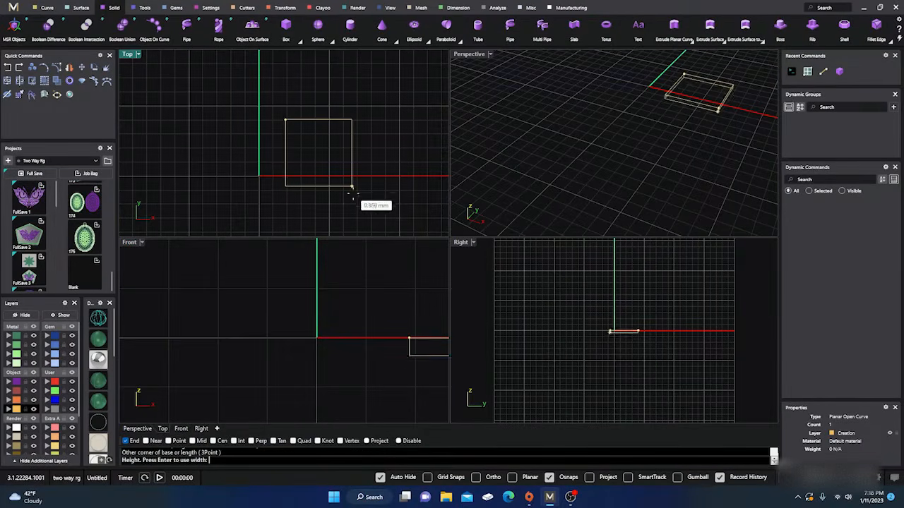
{"action": "left_click", "coordinate": [353, 272]}
Assign the box to the Metal 01 layer and reselect it in the Front view
{"action": "right_click_drag", "start_coordinate": [356, 307], "coordinate": [250, 313]}
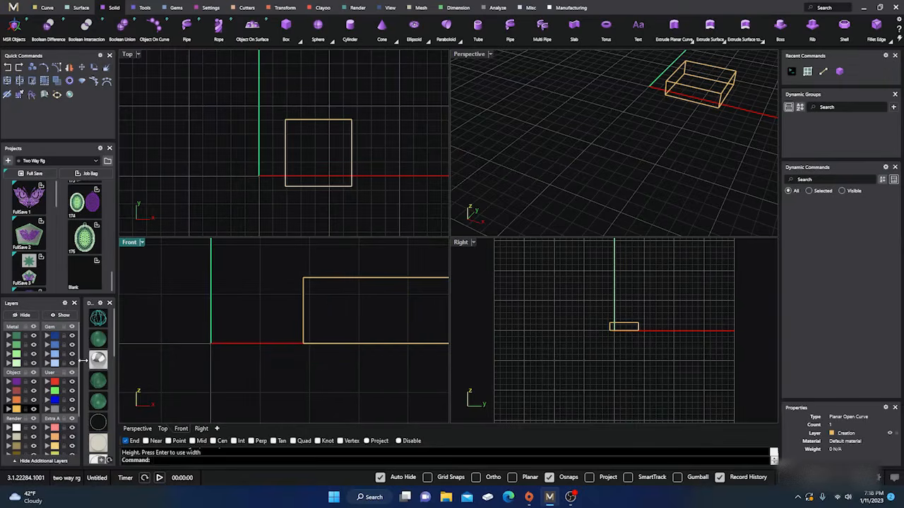
{"action": "left_click", "coordinate": [307, 303]}
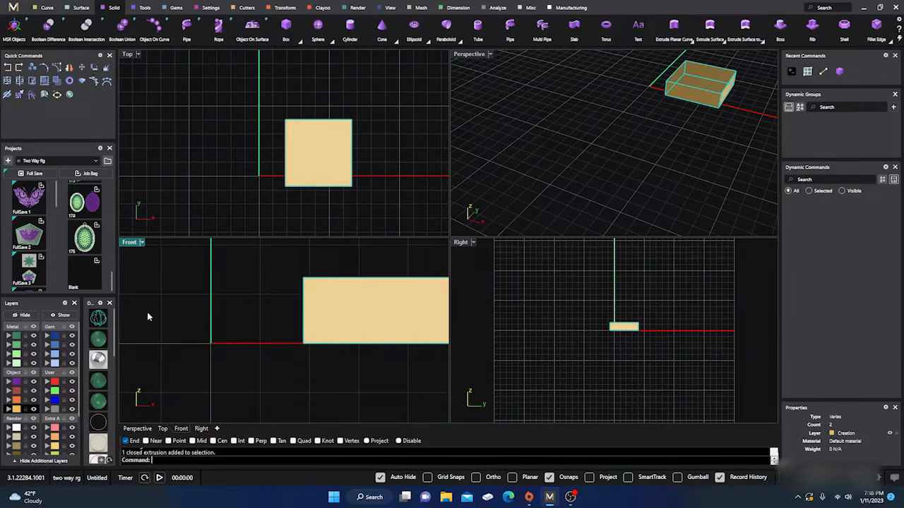
{"action": "left_click", "coordinate": [11, 339]}
{"action": "right_click_drag", "start_coordinate": [238, 300], "coordinate": [268, 323]}
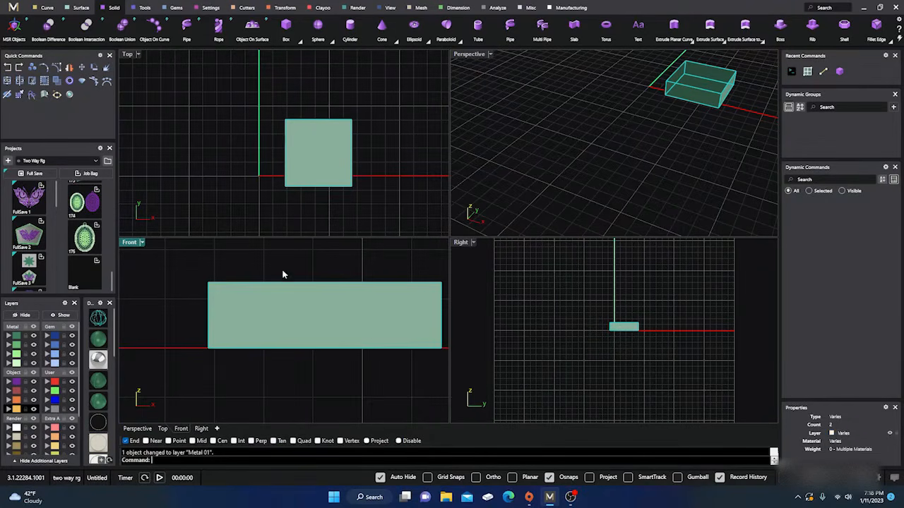
{"action": "left_click", "coordinate": [282, 274]}
{"action": "left_click", "coordinate": [283, 300]}
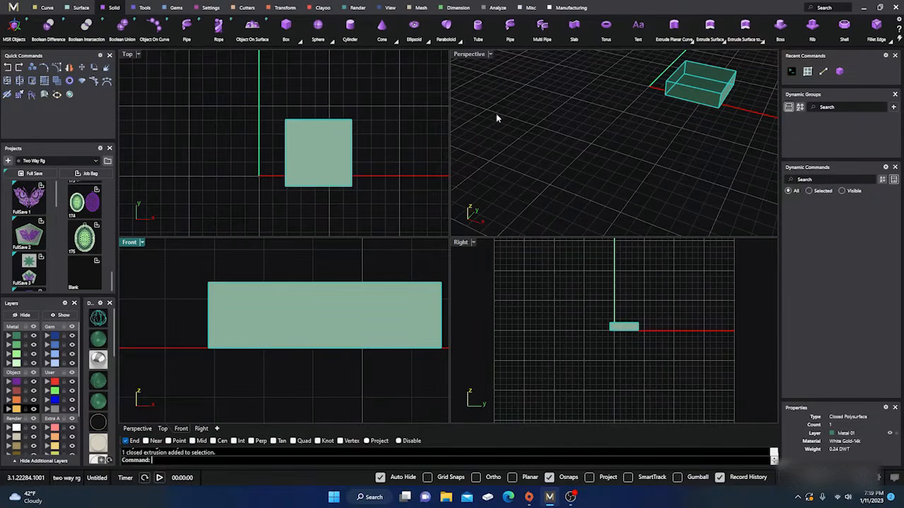
View the selected box in wireframe display and return the viewports to shaded display
{"action": "right_click_drag", "start_coordinate": [496, 118], "coordinate": [614, 99]}
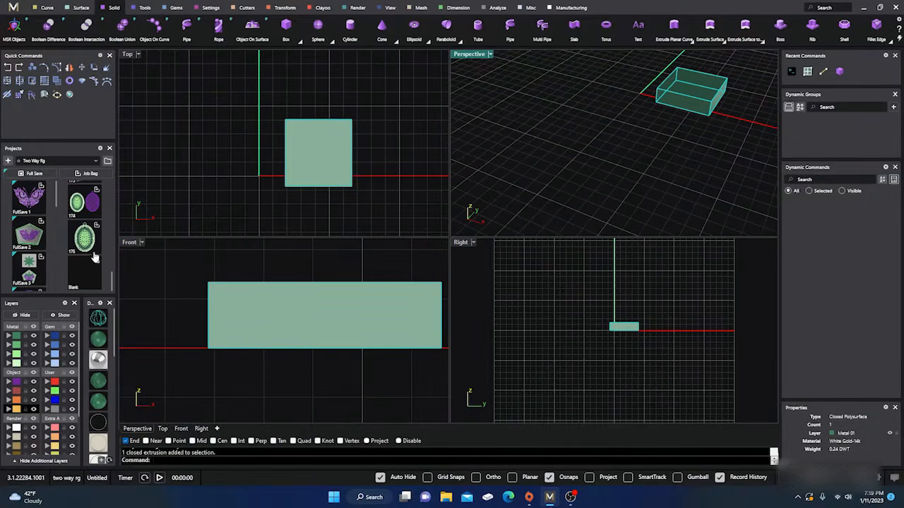
{"action": "left_click", "coordinate": [99, 320]}
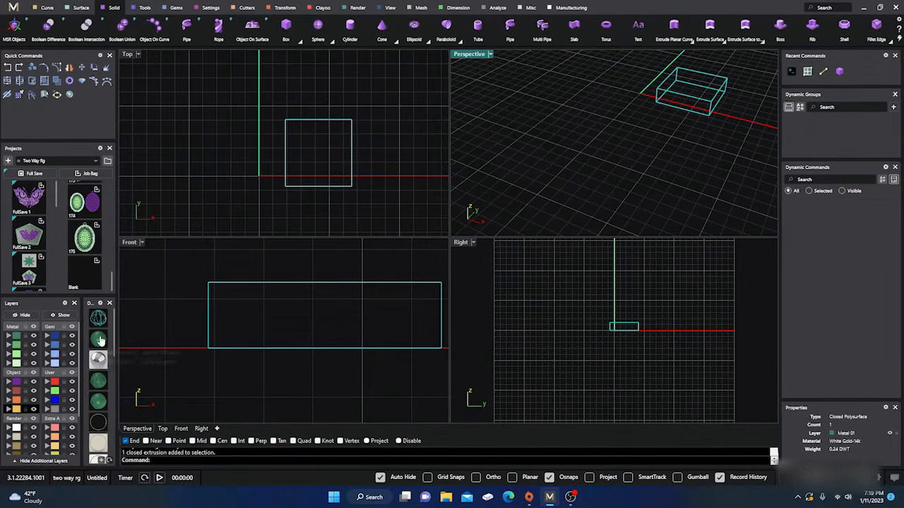
{"action": "left_click", "coordinate": [103, 359]}
{"action": "left_click", "coordinate": [95, 342]}
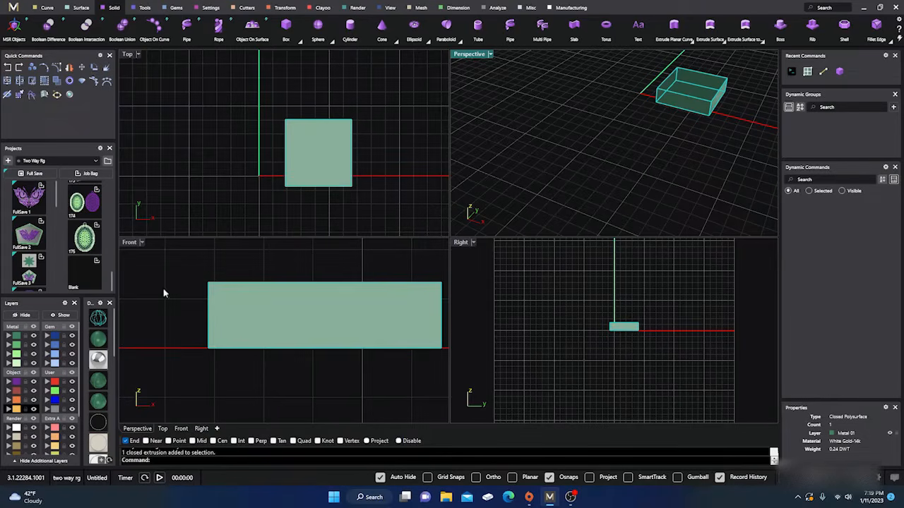
Delete the selected box
{"action": "left_click", "coordinate": [339, 252]}
{"action": "left_click_drag", "start_coordinate": [382, 209], "coordinate": [260, 89]}
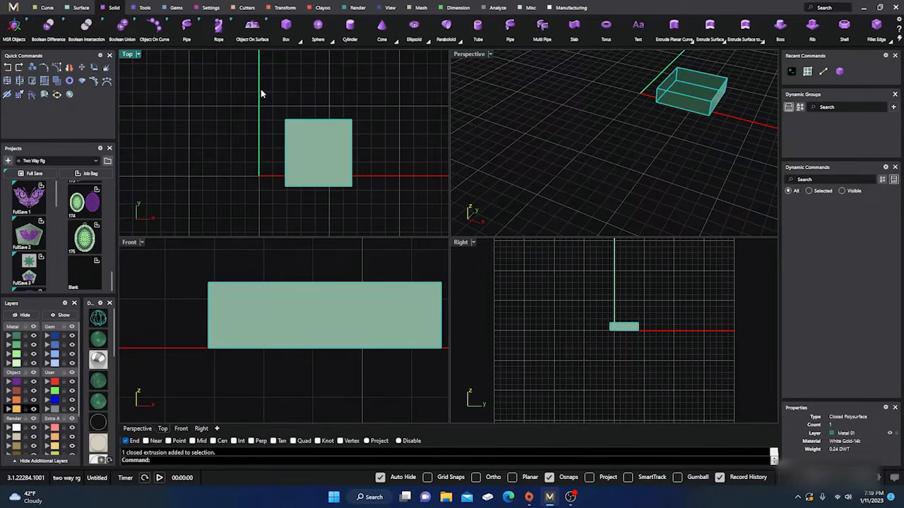
{"action": "key", "text": "Delete"}
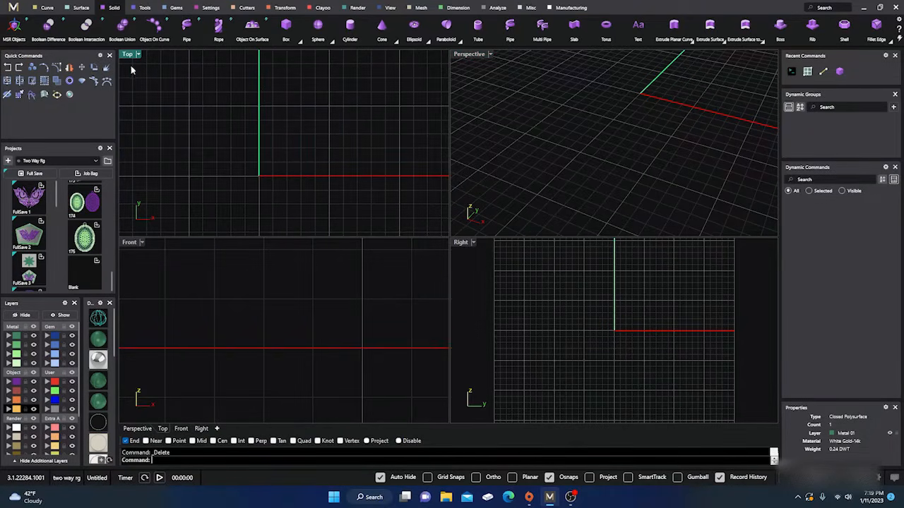
Draw a short, near-vertical line left of the green axis in the Top view, turning off the End snap and Osnaps
{"action": "left_click", "coordinate": [47, 8]}
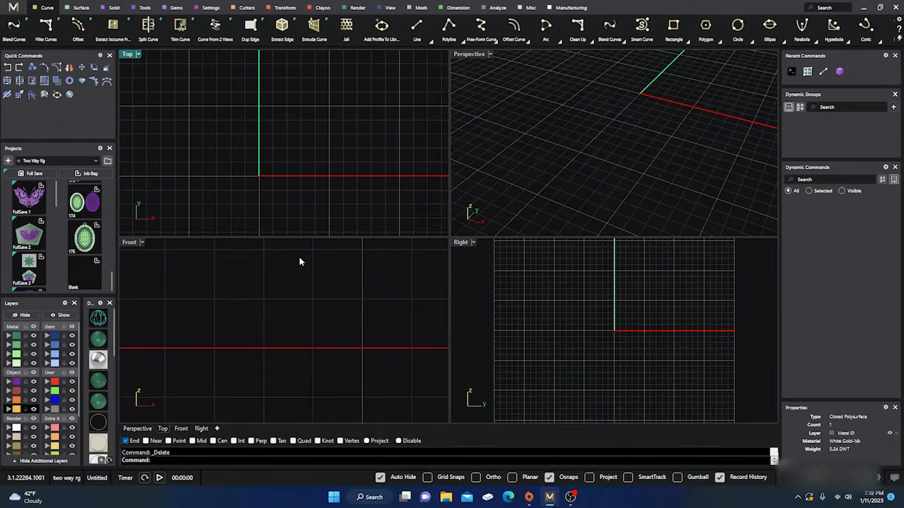
{"action": "left_click", "coordinate": [416, 31]}
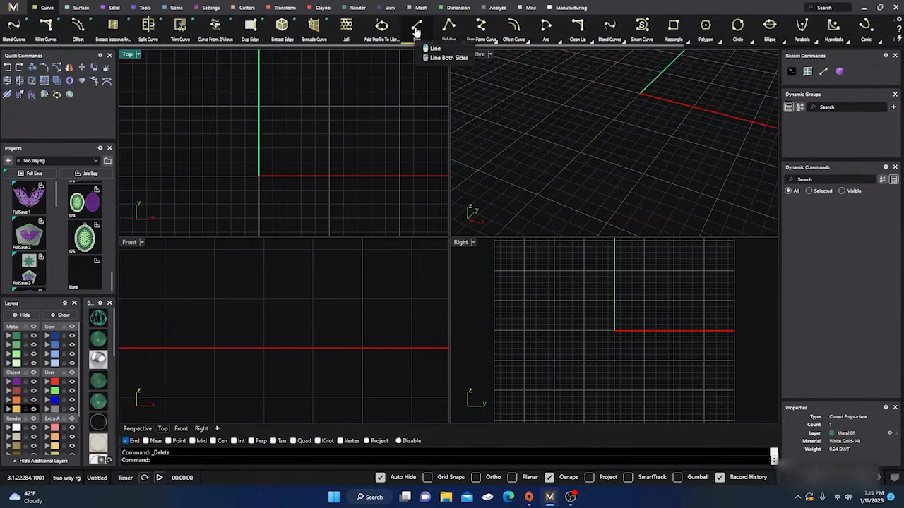
{"action": "left_click", "coordinate": [434, 48]}
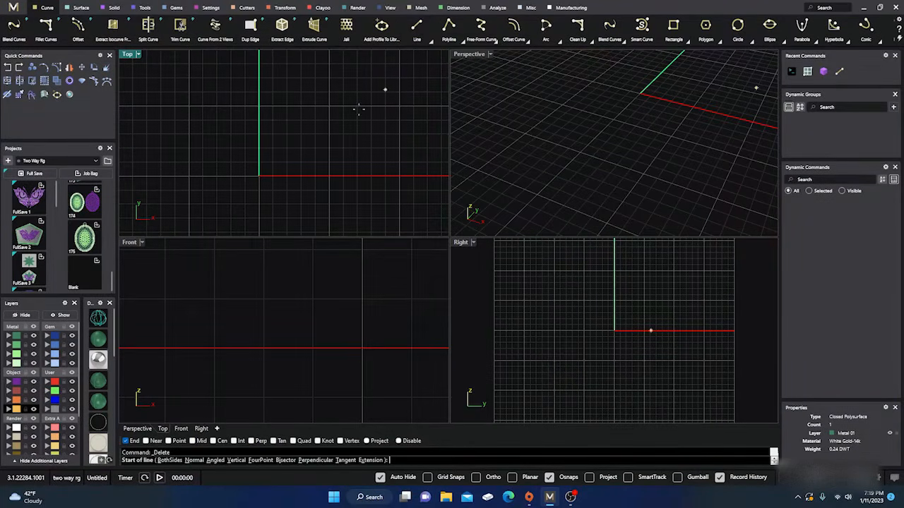
{"action": "left_click", "coordinate": [227, 177]}
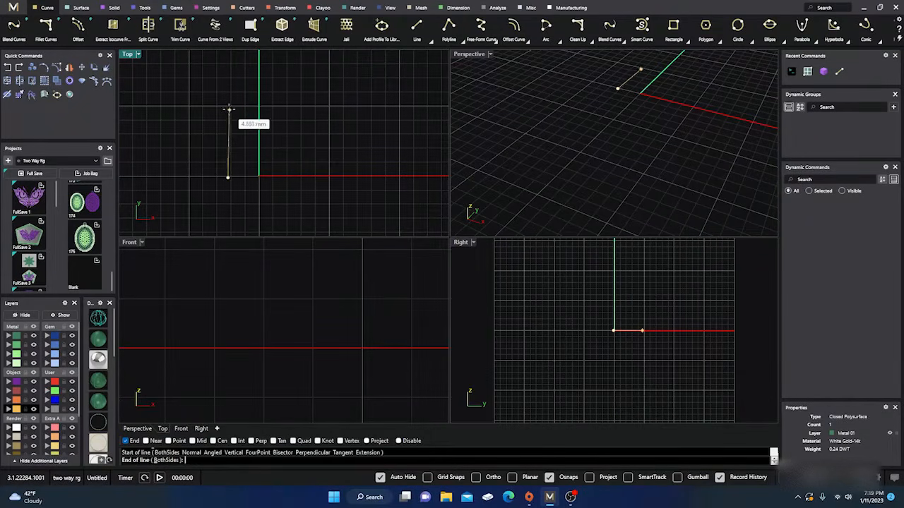
{"action": "left_click", "coordinate": [125, 441]}
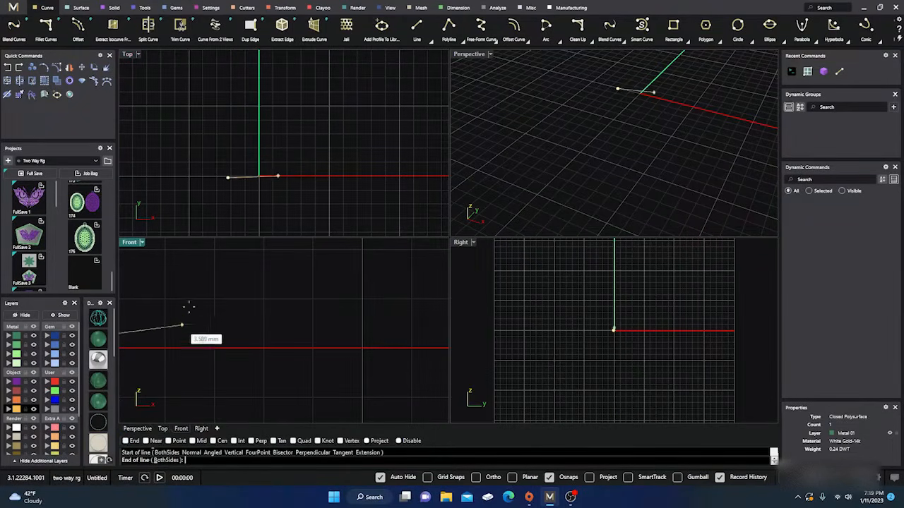
{"action": "left_click", "coordinate": [549, 479]}
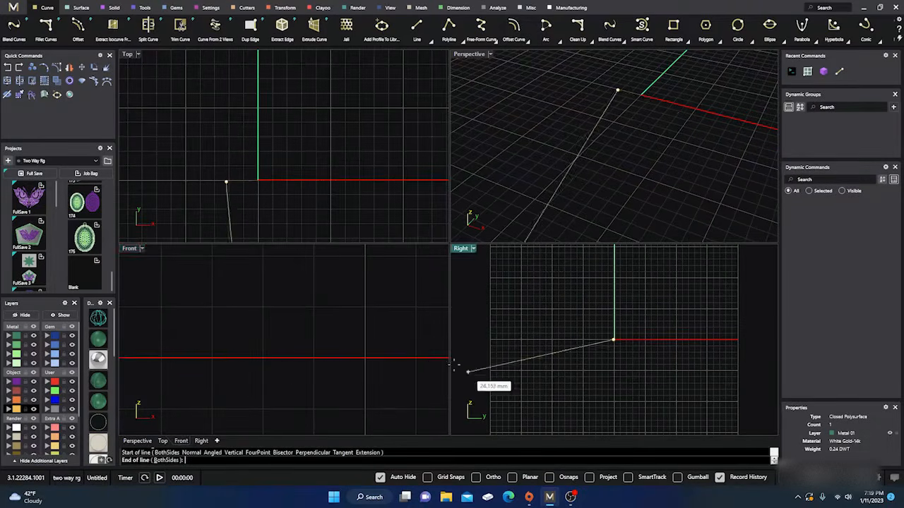
{"action": "left_click", "coordinate": [226, 132]}
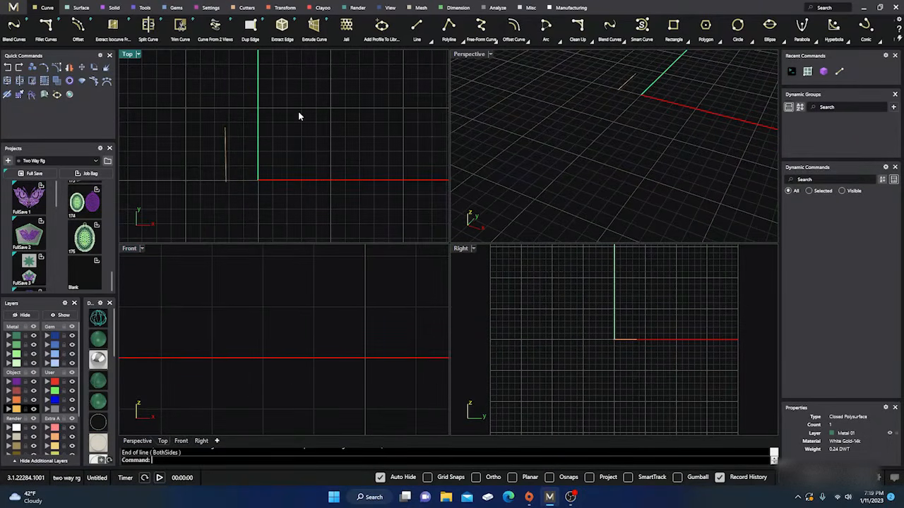
Delete the short line beside the green axis
{"action": "key", "text": "Return"}
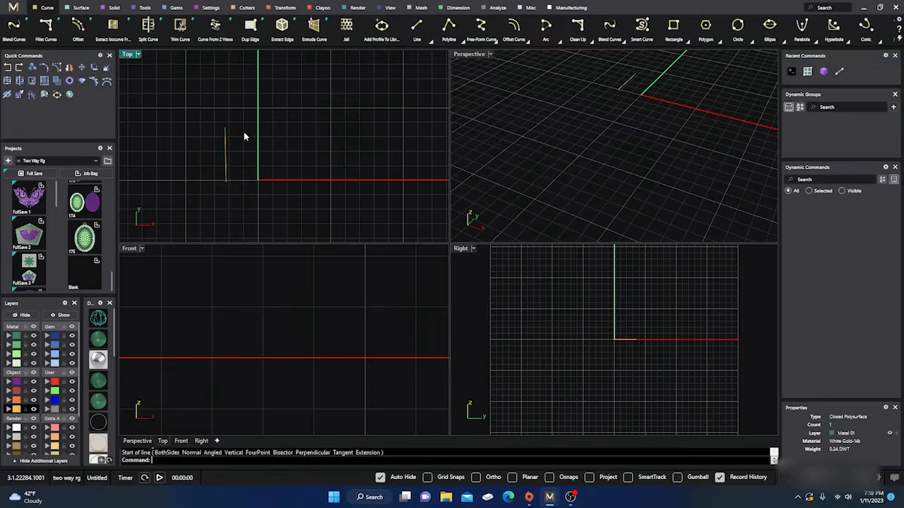
{"action": "key", "text": "Escape"}
{"action": "key", "text": "Delete"}
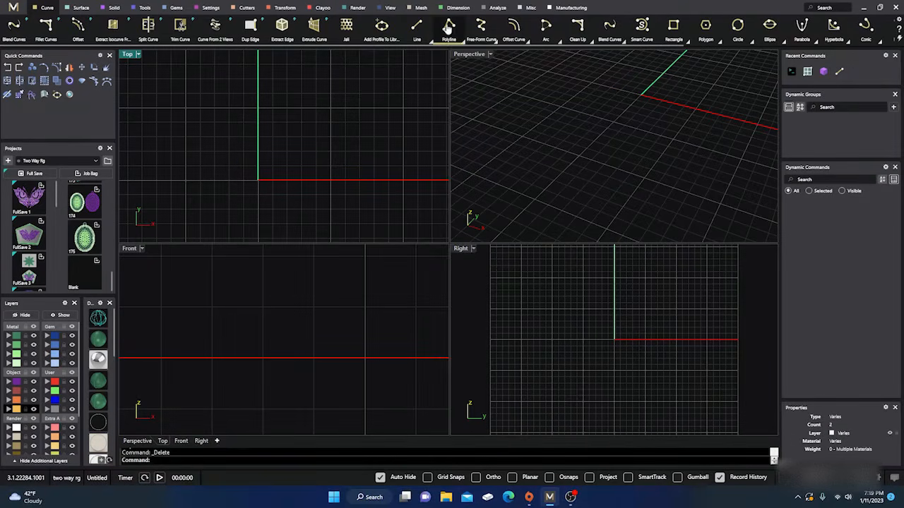
Draw a roughly round ten-segment polyline around the origin in the Top view, ending by eye at its start point without snaps
{"action": "left_click", "coordinate": [233, 183]}
{"action": "left_click", "coordinate": [239, 139]}
{"action": "left_click", "coordinate": [292, 123]}
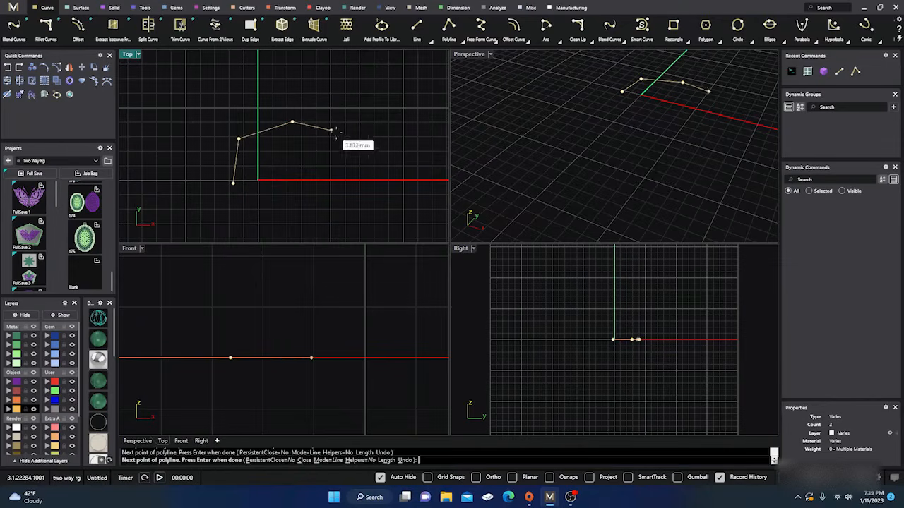
{"action": "left_click", "coordinate": [339, 134]}
{"action": "left_click", "coordinate": [360, 168]}
{"action": "left_click", "coordinate": [357, 204]}
{"action": "left_click", "coordinate": [345, 226]}
{"action": "left_click", "coordinate": [303, 223]}
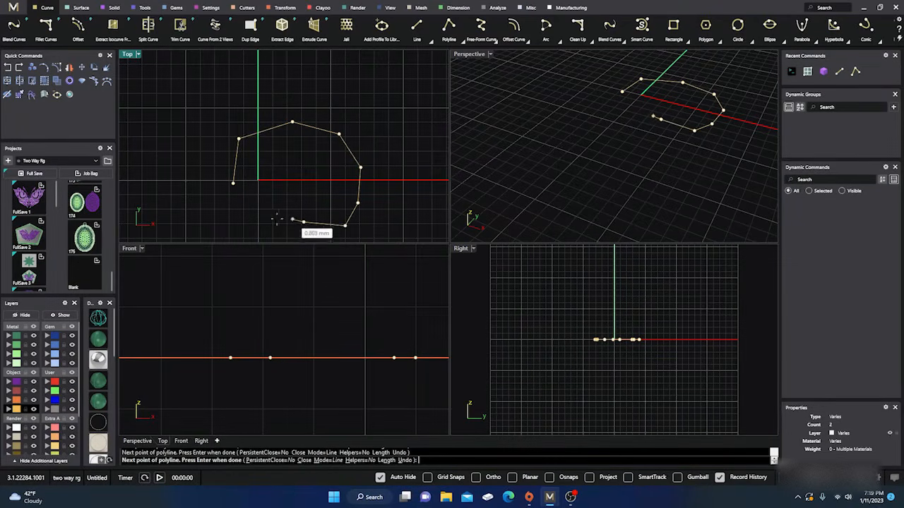
{"action": "left_click", "coordinate": [260, 218]}
{"action": "left_click", "coordinate": [248, 216]}
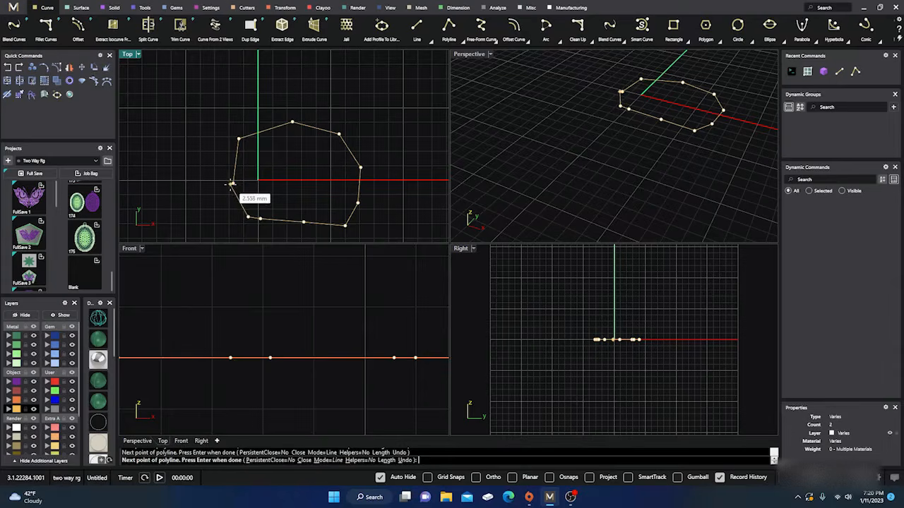
{"action": "left_click", "coordinate": [233, 182]}
{"action": "key", "text": "Return"}
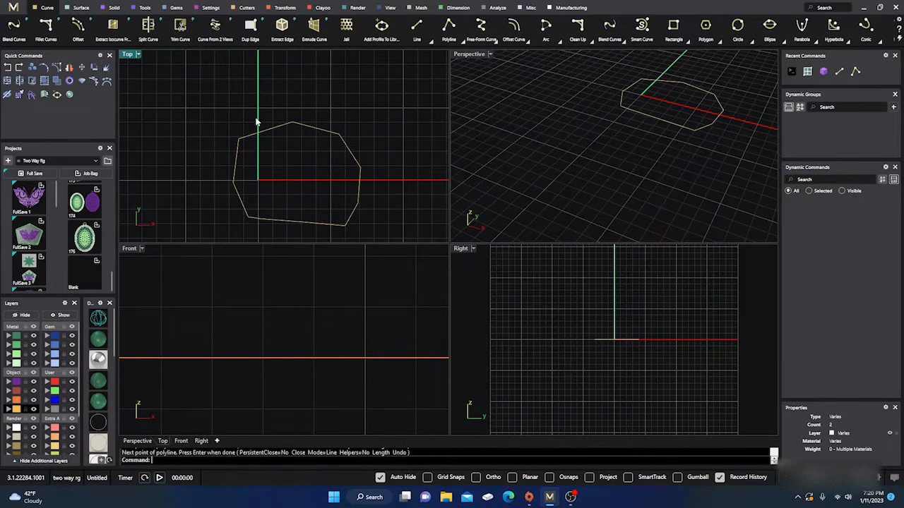
Try to create a planar surface from the polyline loop with Planar Curves
{"action": "left_click", "coordinate": [247, 154]}
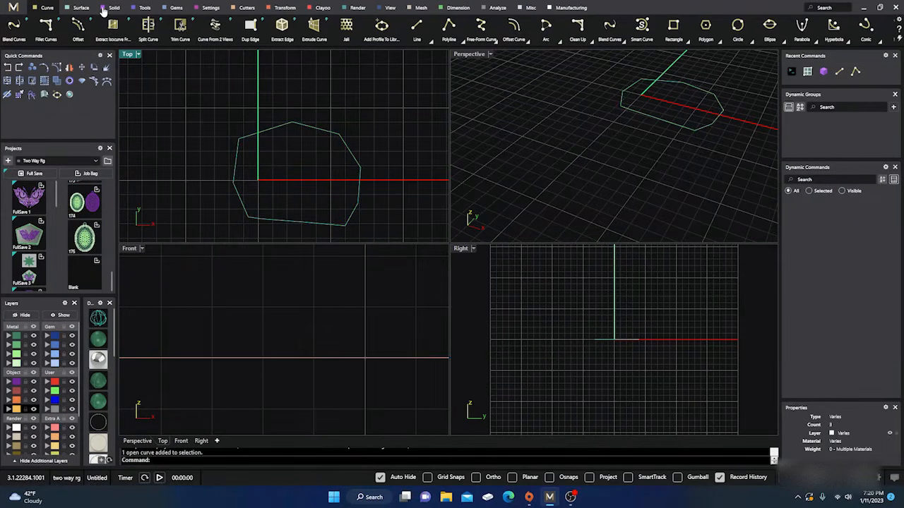
{"action": "left_click", "coordinate": [85, 9]}
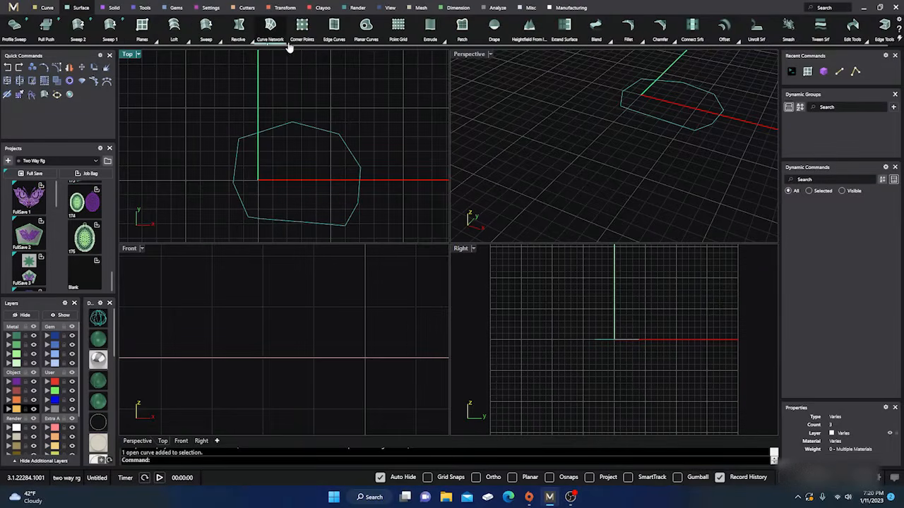
{"action": "left_click", "coordinate": [365, 35]}
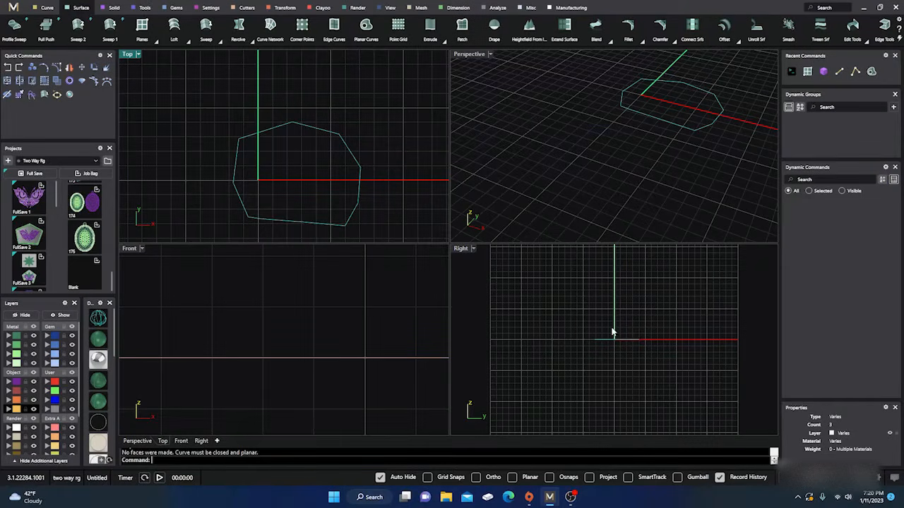
Select the polyline loop around the origin and delete it
{"action": "left_click", "coordinate": [600, 340]}
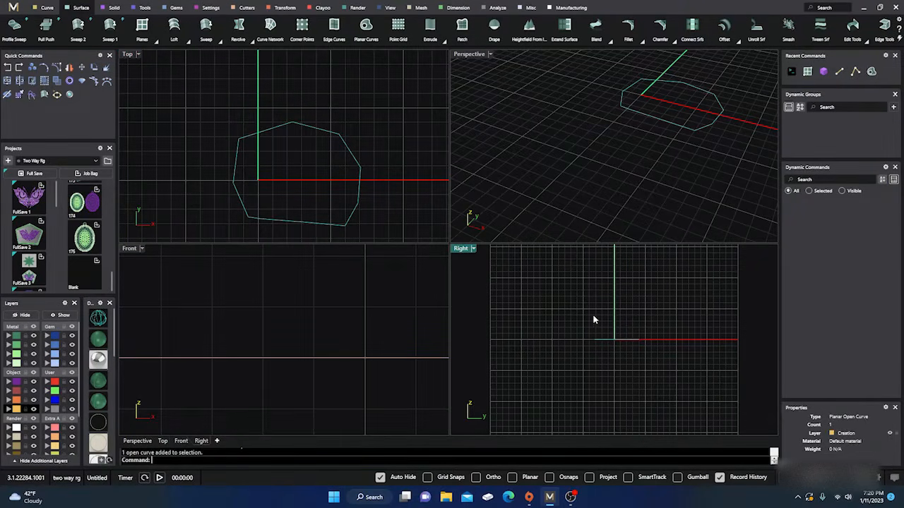
{"action": "left_click", "coordinate": [246, 113]}
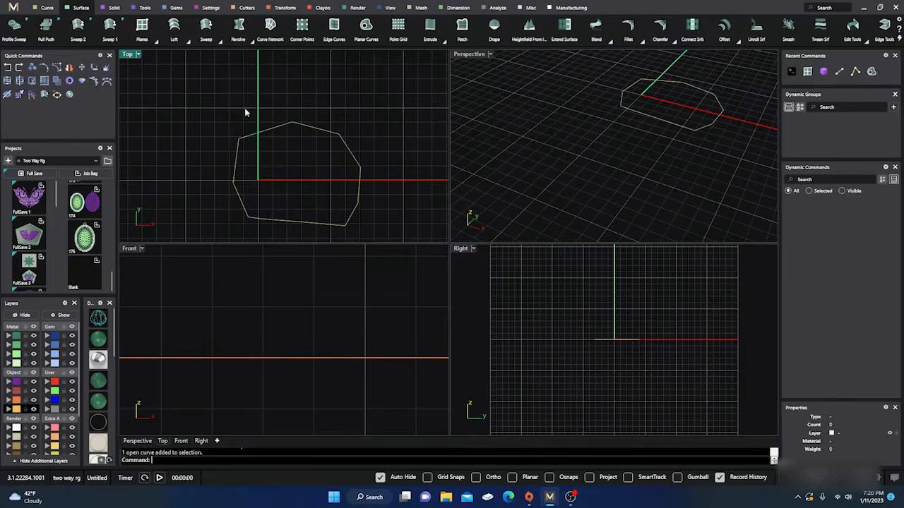
{"action": "left_click", "coordinate": [295, 125]}
{"action": "key", "text": "Delete"}
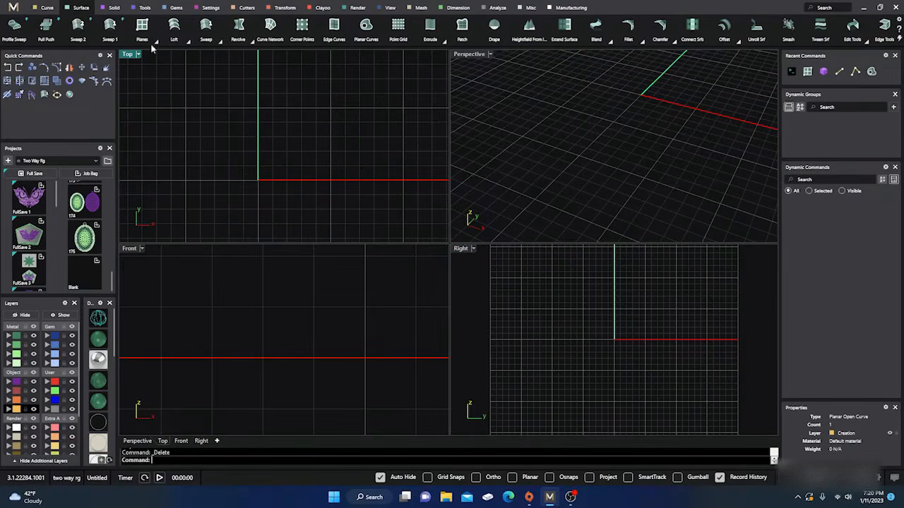
Return to the curve tools and turn on Osnaps
{"action": "left_click", "coordinate": [46, 8]}
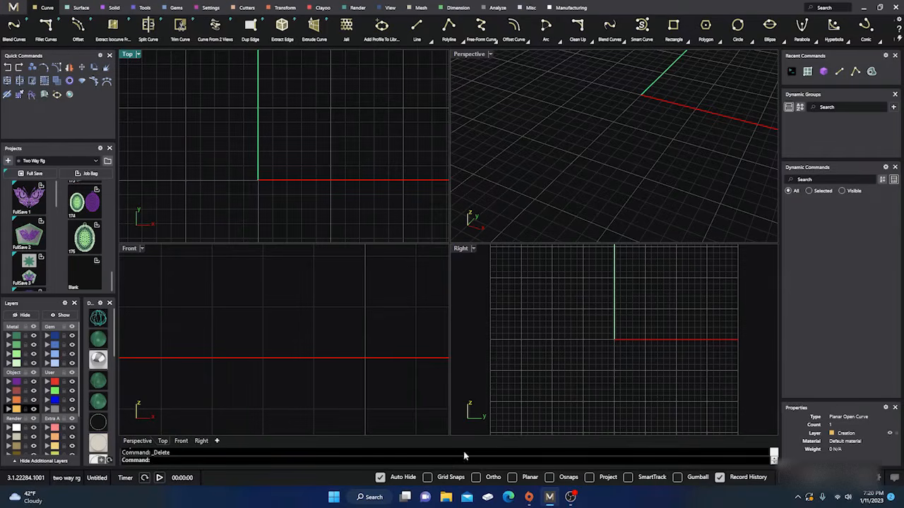
{"action": "left_click", "coordinate": [549, 477]}
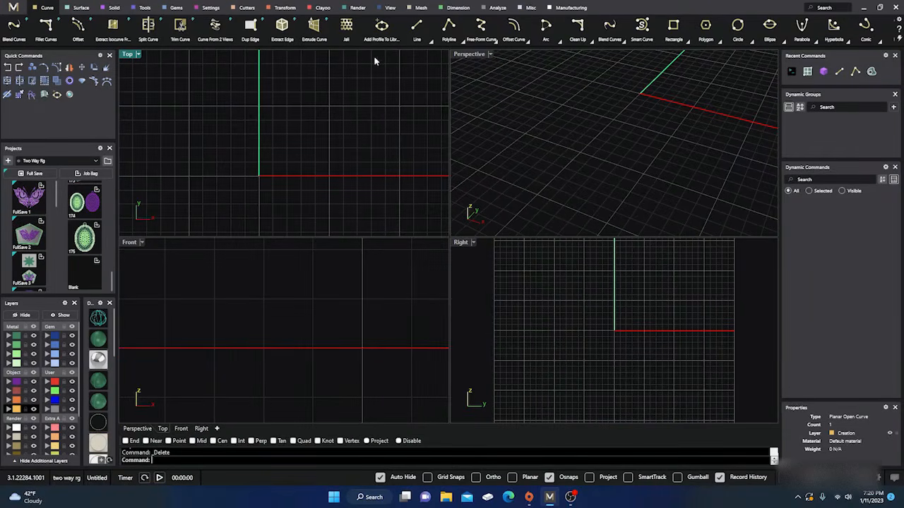
{"action": "left_click", "coordinate": [420, 29]}
{"action": "left_click", "coordinate": [422, 29]}
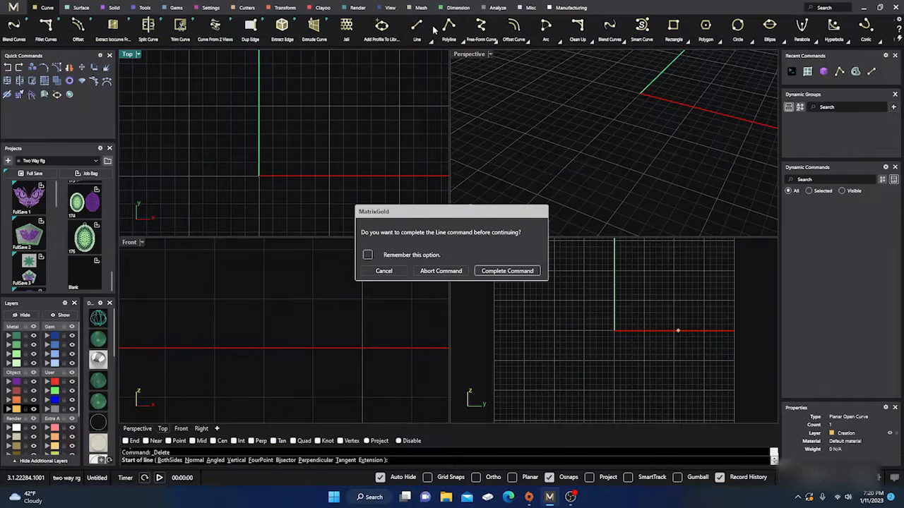
{"action": "left_click", "coordinate": [440, 271]}
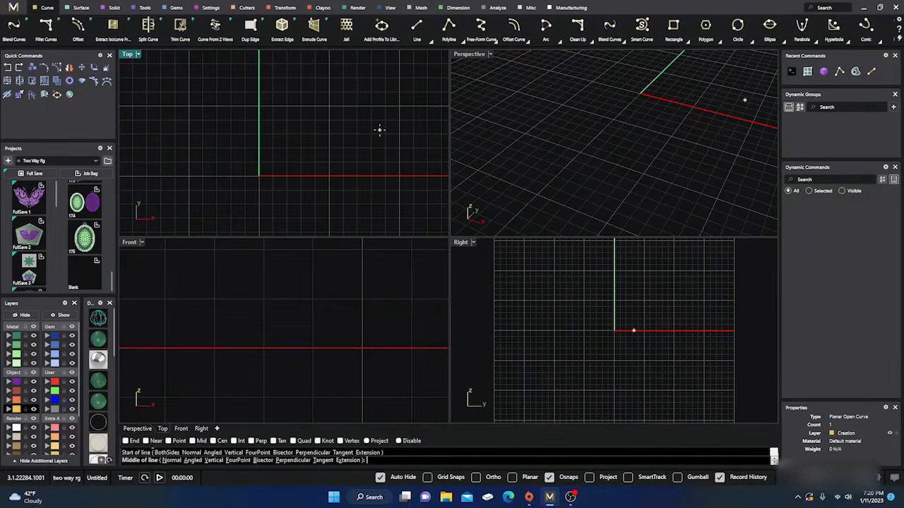
Turn on the End snap and draw the first seven points of a polyline loop around the origin in the Top view
{"action": "left_click", "coordinate": [448, 26]}
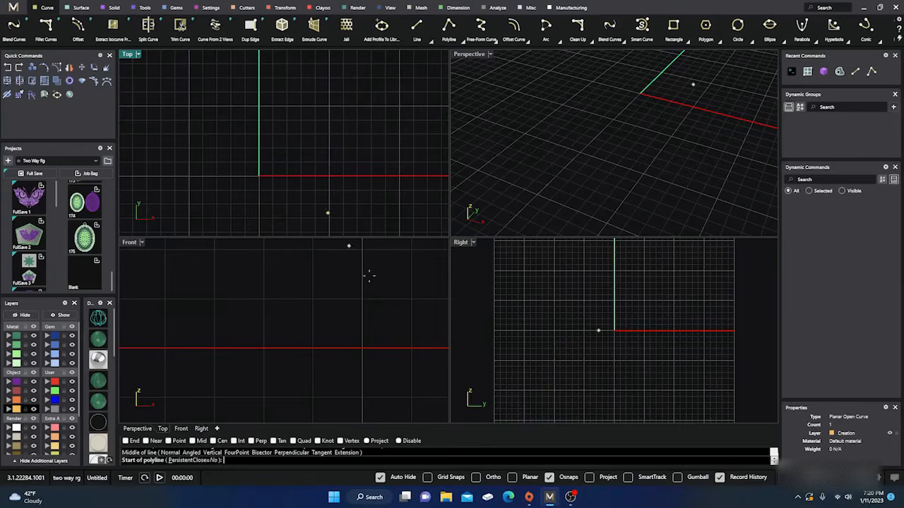
{"action": "left_click", "coordinate": [127, 441]}
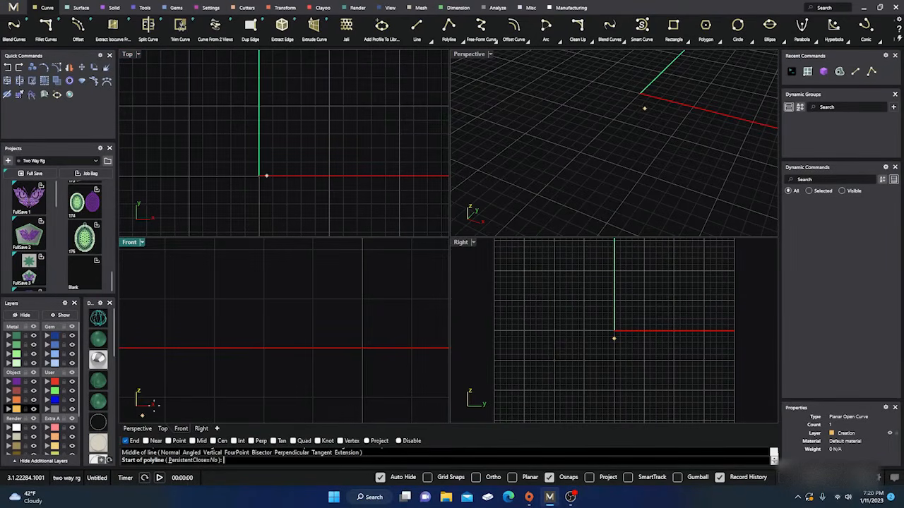
{"action": "left_click", "coordinate": [224, 139]}
{"action": "left_click", "coordinate": [277, 97]}
{"action": "left_click", "coordinate": [346, 121]}
{"action": "left_click", "coordinate": [368, 154]}
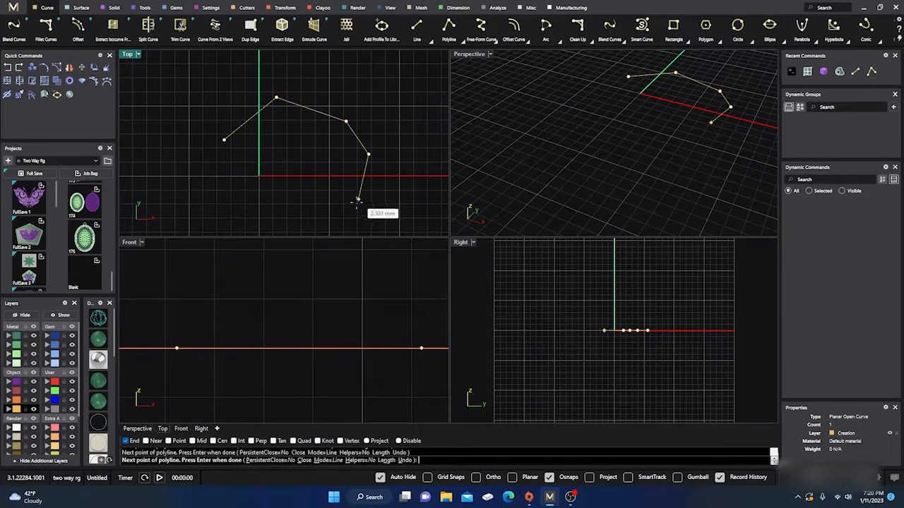
{"action": "left_click", "coordinate": [356, 202]}
{"action": "left_click", "coordinate": [303, 216]}
{"action": "left_click", "coordinate": [268, 210]}
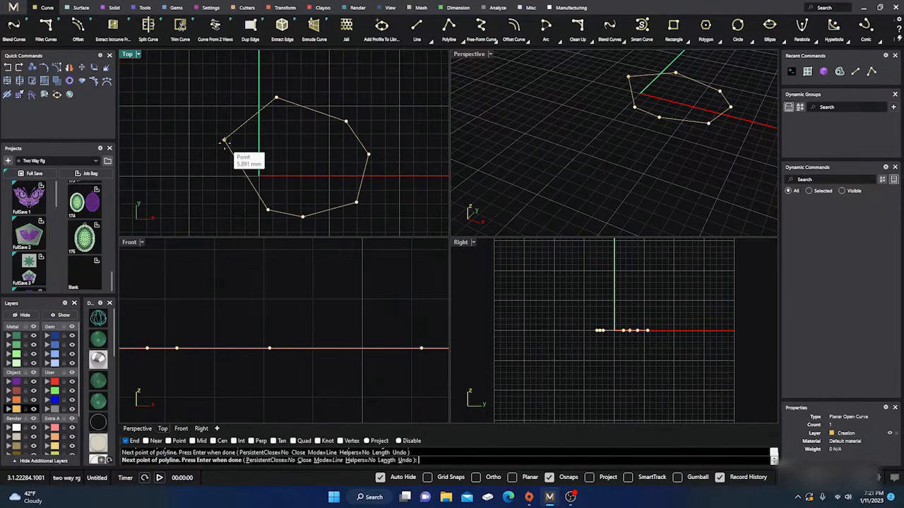
Turn on the Point and Near snaps and close the polyline by snapping to its start point
{"action": "scroll", "coordinate": [221, 144], "scroll_direction": "up", "scroll_amount": 4}
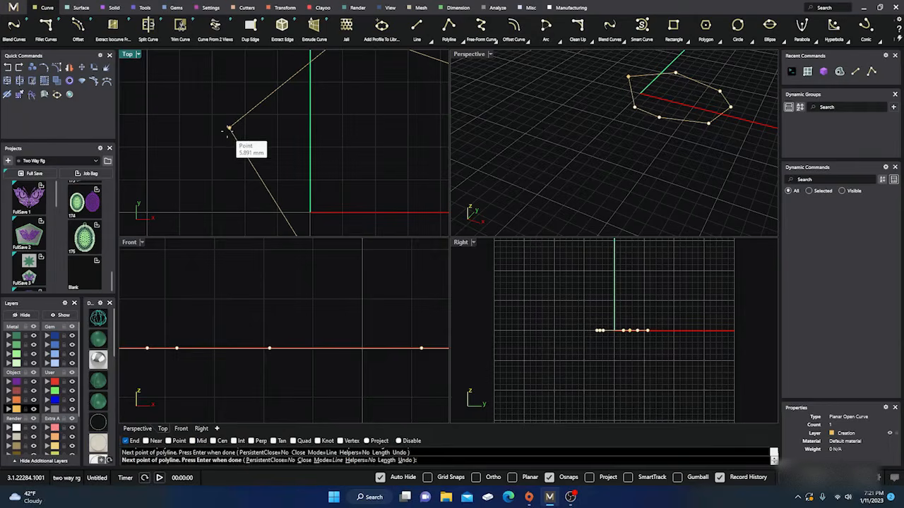
{"action": "scroll", "coordinate": [222, 166], "scroll_direction": "down", "scroll_amount": 2}
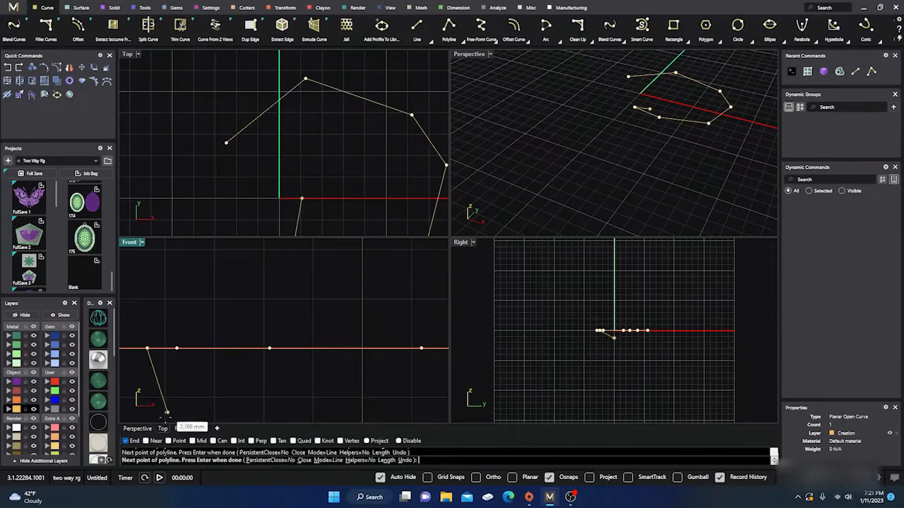
{"action": "left_click", "coordinate": [168, 441]}
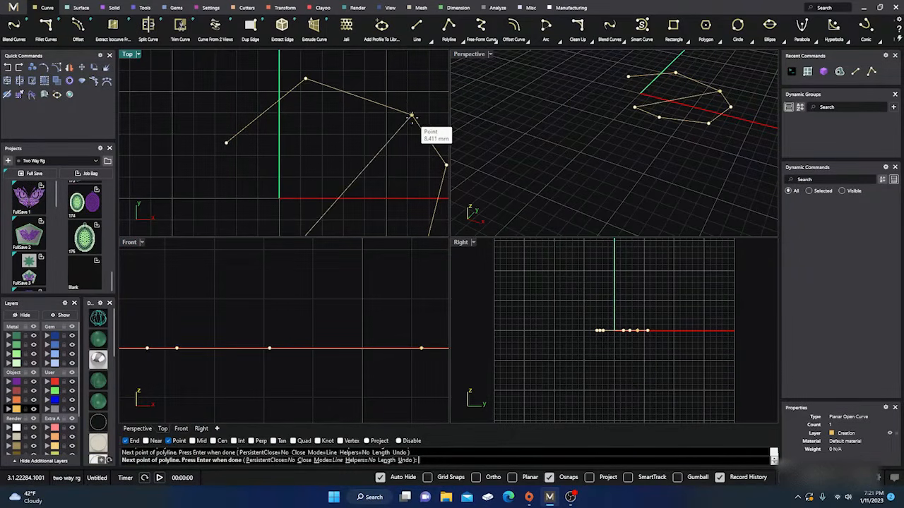
{"action": "scroll", "coordinate": [279, 126], "scroll_direction": "down", "scroll_amount": 3}
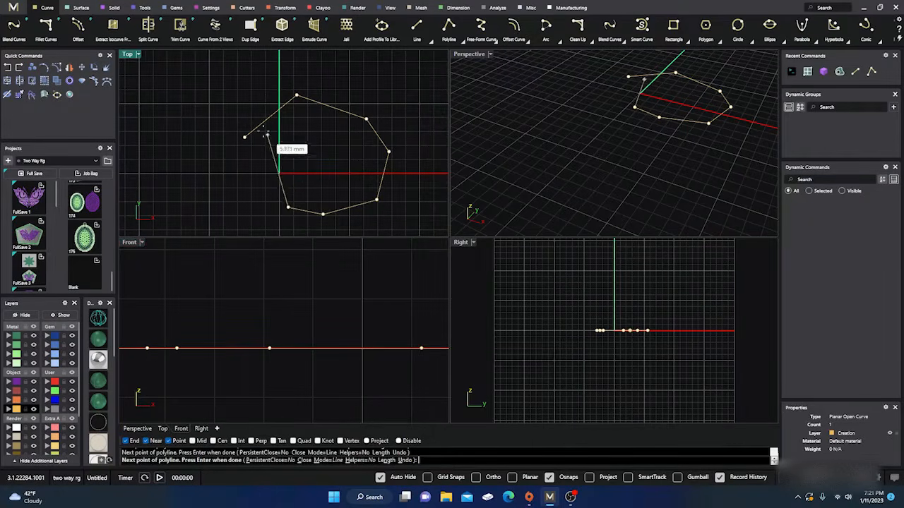
{"action": "scroll", "coordinate": [260, 126], "scroll_direction": "up", "scroll_amount": 3}
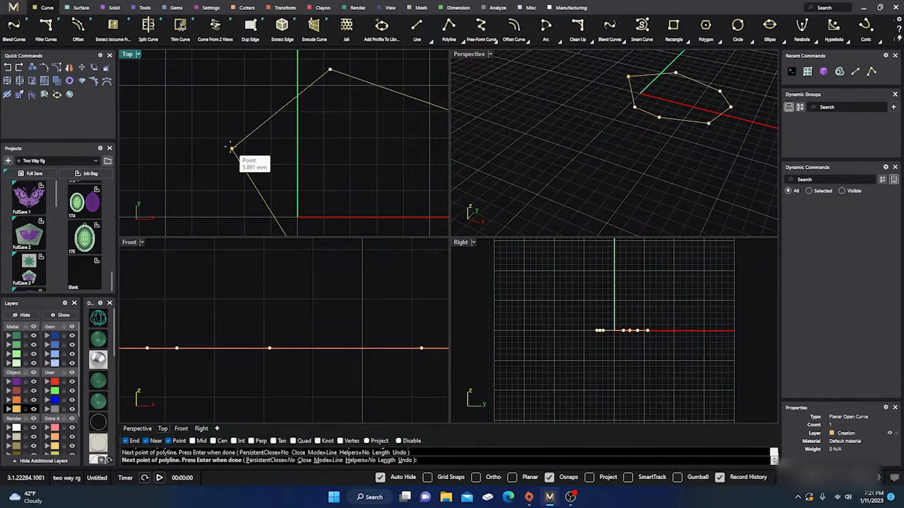
{"action": "left_click", "coordinate": [231, 148]}
{"action": "scroll", "coordinate": [214, 115], "scroll_direction": "down", "scroll_amount": 5}
Fill the closed polyline with a planar surface using Planar Curves
{"action": "left_click", "coordinate": [228, 124]}
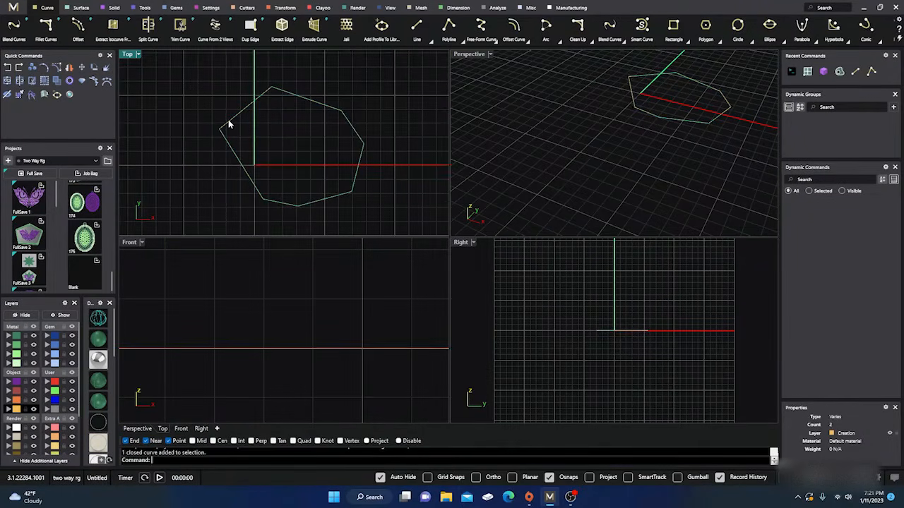
{"action": "left_click", "coordinate": [82, 8]}
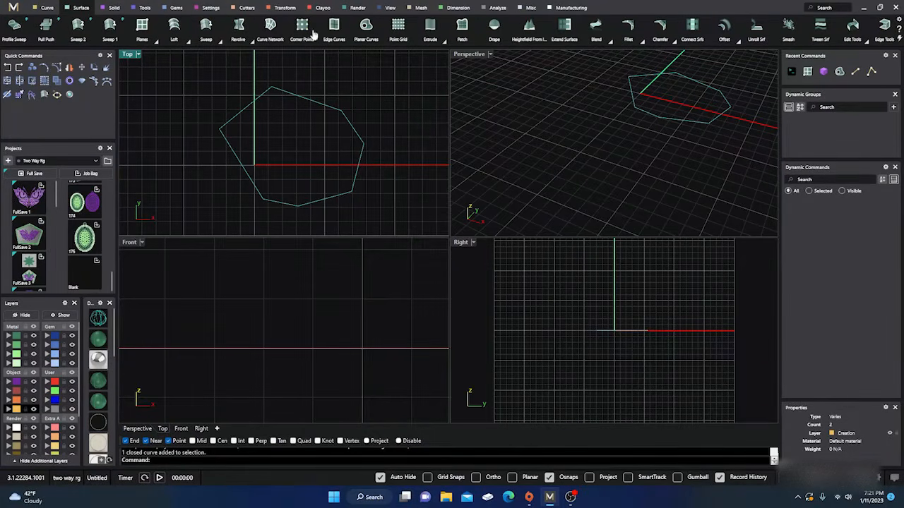
{"action": "left_click", "coordinate": [365, 29]}
{"action": "left_click", "coordinate": [556, 122]}
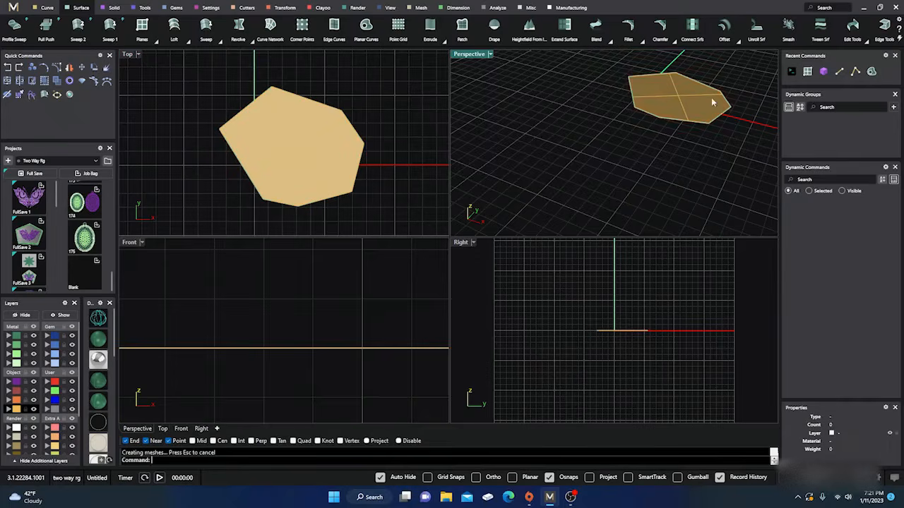
Select the planar surface together with its boundary polyline in the Perspective view and delete both
{"action": "scroll", "coordinate": [711, 98], "scroll_direction": "up", "scroll_amount": 3}
{"action": "left_click", "coordinate": [668, 119]}
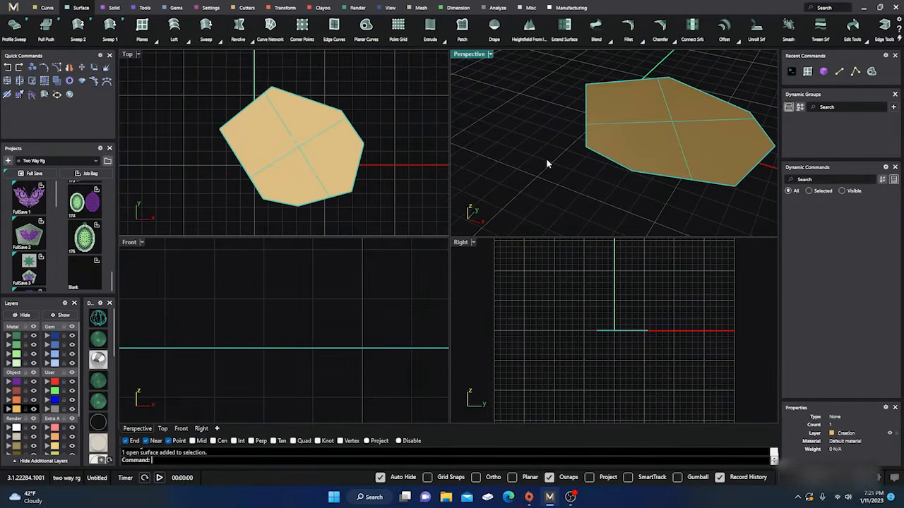
{"action": "right_click_drag", "start_coordinate": [550, 189], "coordinate": [570, 171]}
{"action": "left_click_drag", "start_coordinate": [552, 98], "coordinate": [686, 193]}
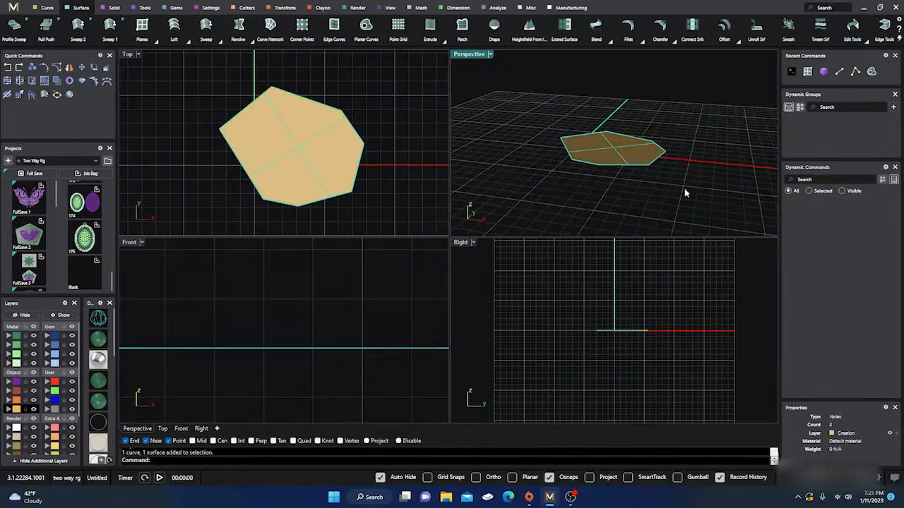
{"action": "key", "text": "Delete"}
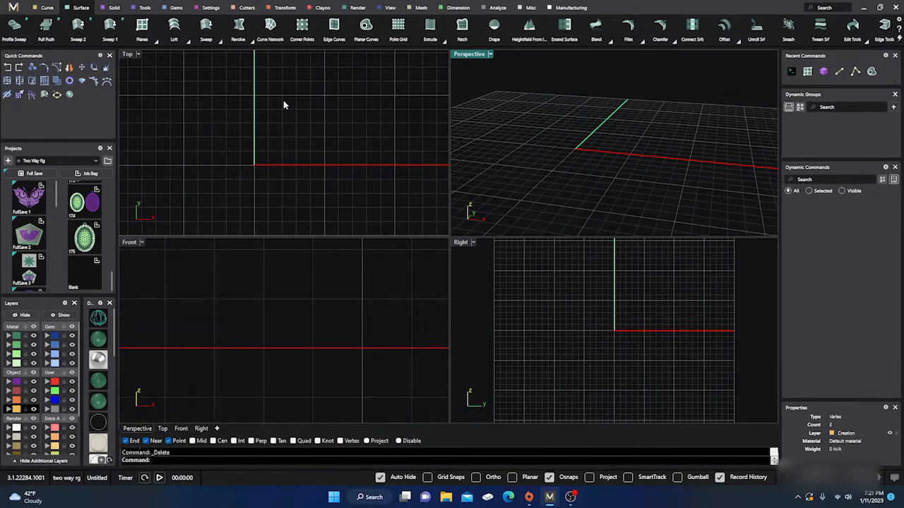
Draw a slightly sloping single line across the green axis in the upper part of the Top view
{"action": "left_click", "coordinate": [47, 8]}
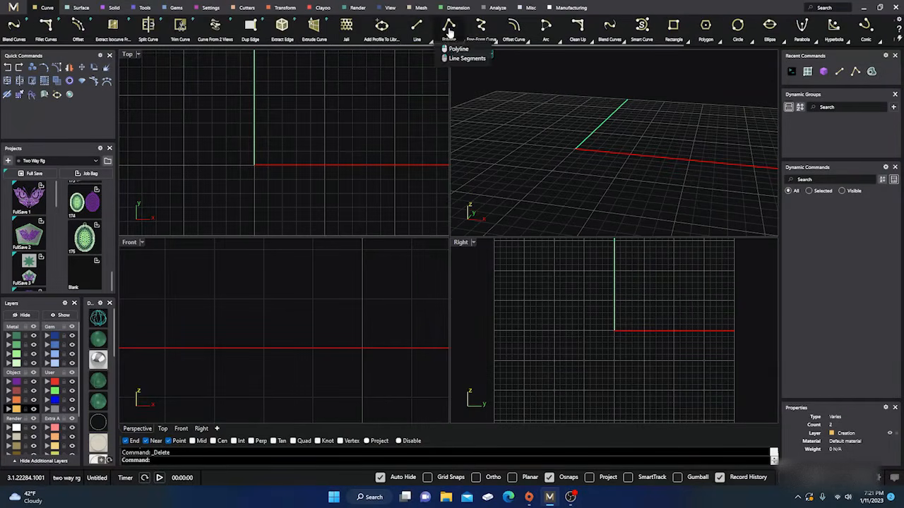
{"action": "left_click", "coordinate": [416, 24]}
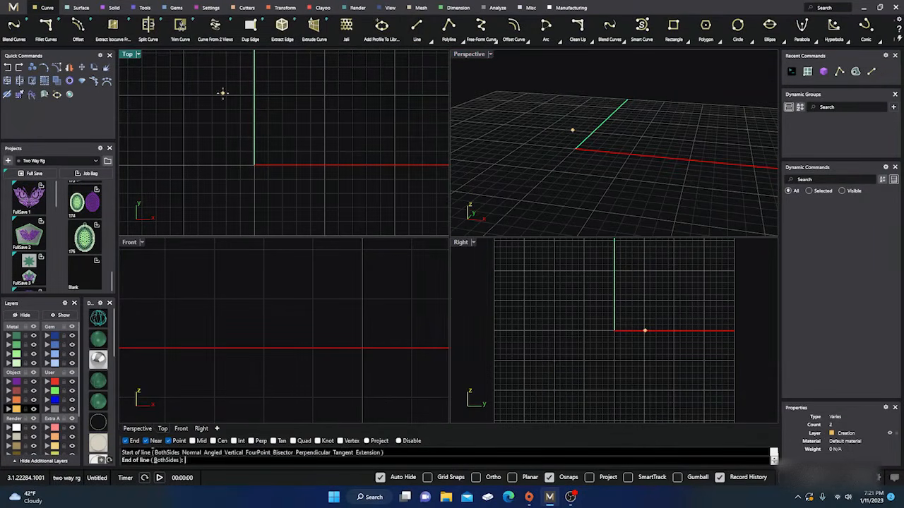
{"action": "left_click", "coordinate": [223, 92]}
{"action": "left_click", "coordinate": [311, 103]}
Draw an open five-point polyline below the line in the Top view, dipping in the middle and rising toward positive X
{"action": "left_click", "coordinate": [448, 25]}
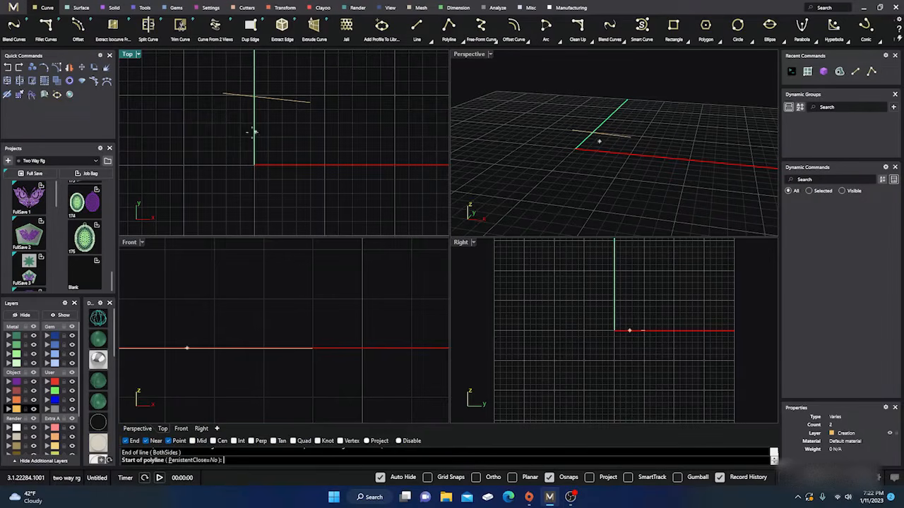
{"action": "left_click", "coordinate": [225, 123]}
{"action": "left_click", "coordinate": [283, 124]}
{"action": "left_click", "coordinate": [311, 147]}
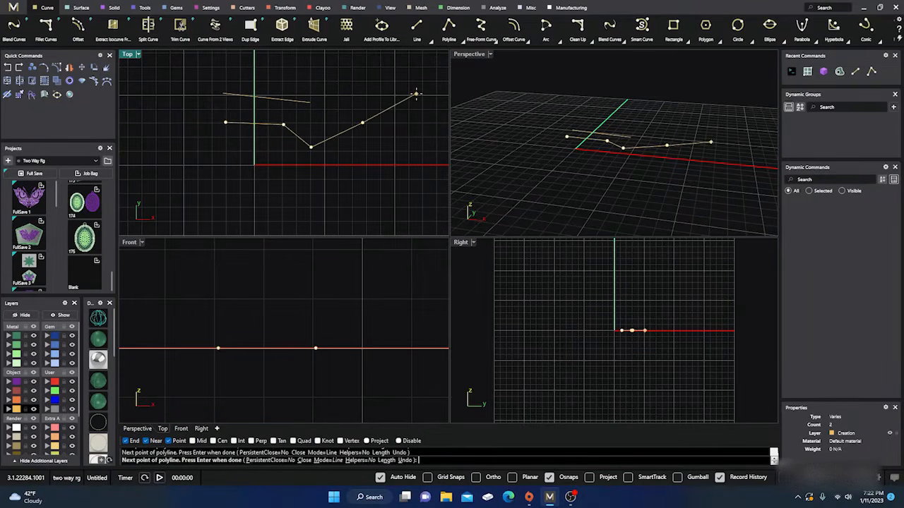
{"action": "left_click", "coordinate": [416, 94]}
{"action": "key", "text": "Return"}
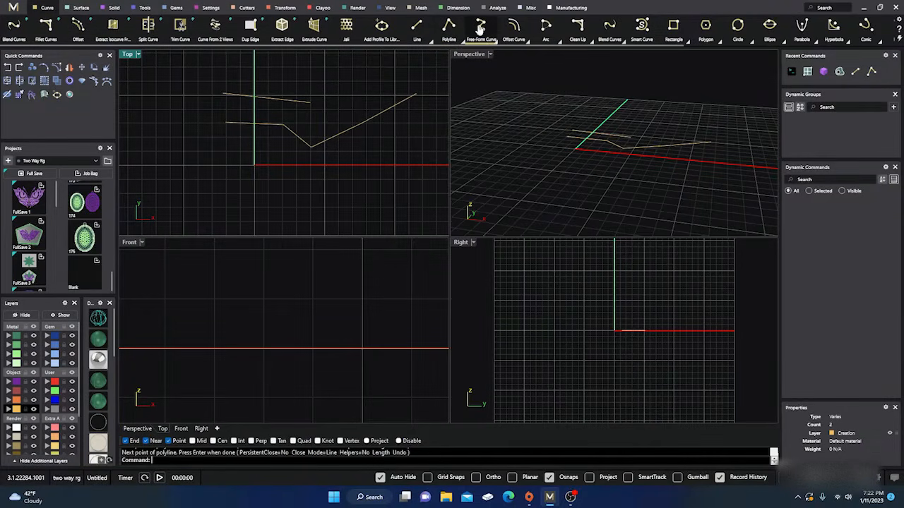
Draw an open nine-point free-form curve in the Top view, arching over the line and polyline and ending below the origin
{"action": "left_click", "coordinate": [476, 33]}
{"action": "left_click", "coordinate": [370, 158]}
{"action": "left_click", "coordinate": [349, 108]}
{"action": "left_click", "coordinate": [309, 74]}
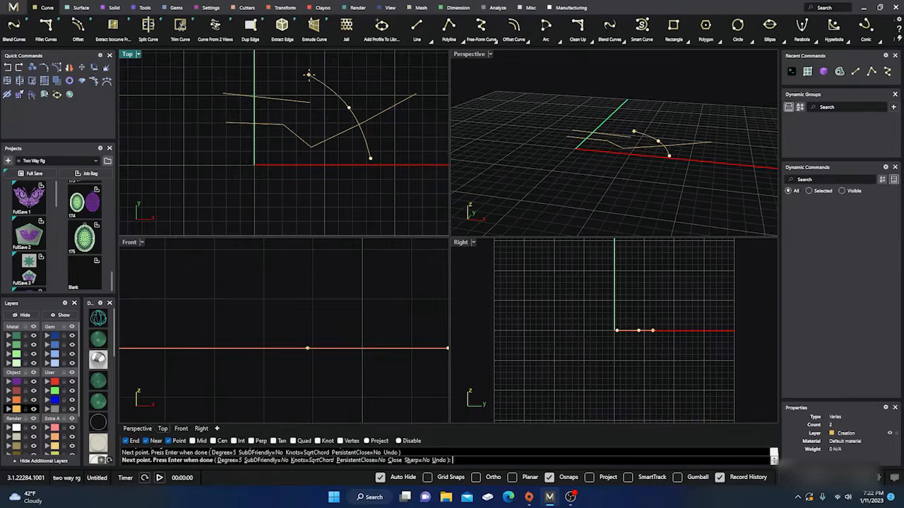
{"action": "left_click", "coordinate": [237, 69]}
{"action": "left_click", "coordinate": [193, 97]}
{"action": "left_click", "coordinate": [182, 140]}
{"action": "left_click", "coordinate": [211, 159]}
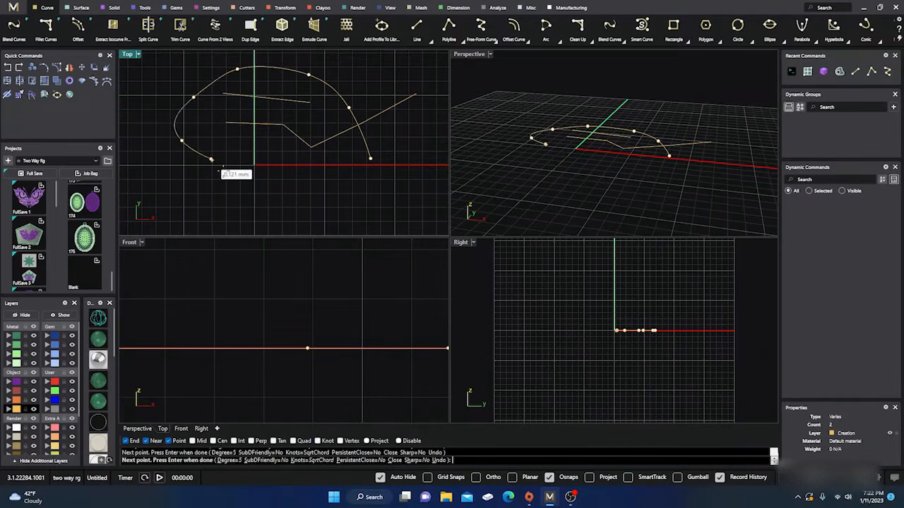
{"action": "left_click", "coordinate": [245, 179]}
{"action": "left_click", "coordinate": [255, 199]}
{"action": "key", "text": "Return"}
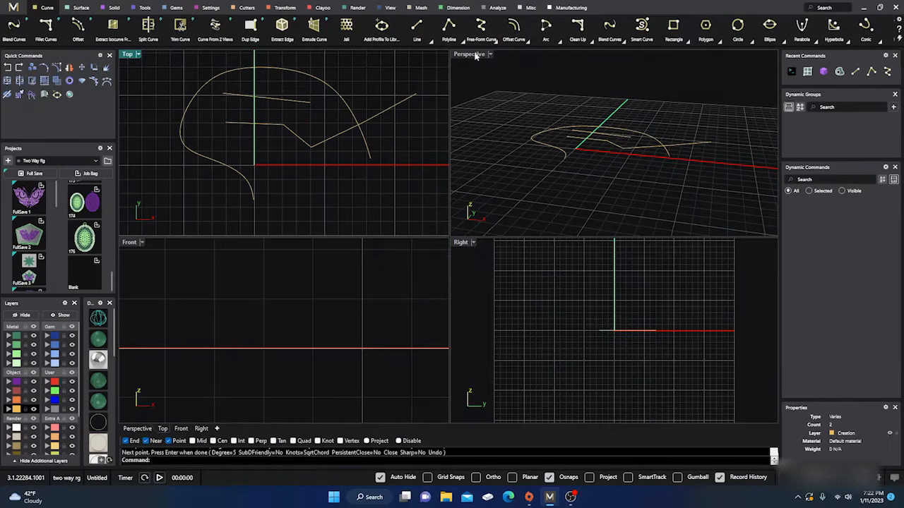
Offset the free-form curve to its outer side by a distance of 0.5 mm
{"action": "left_click", "coordinate": [355, 119]}
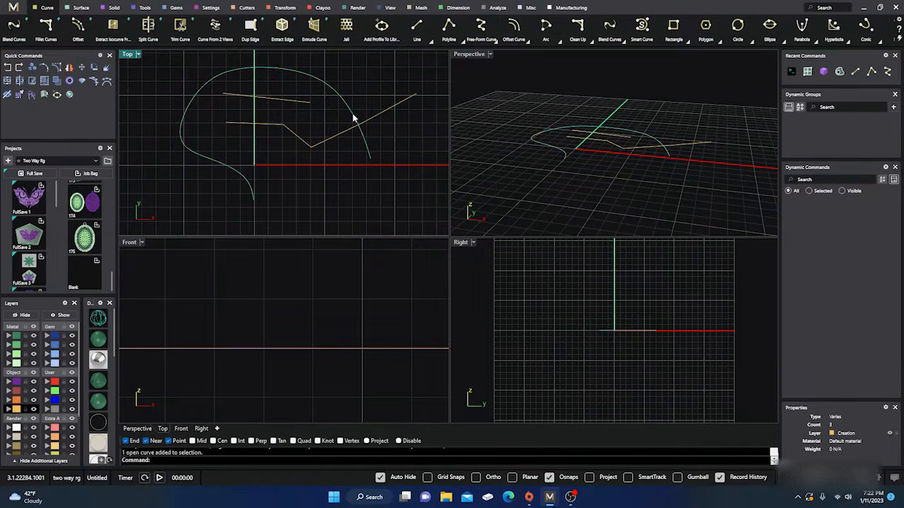
{"action": "left_click", "coordinate": [519, 27]}
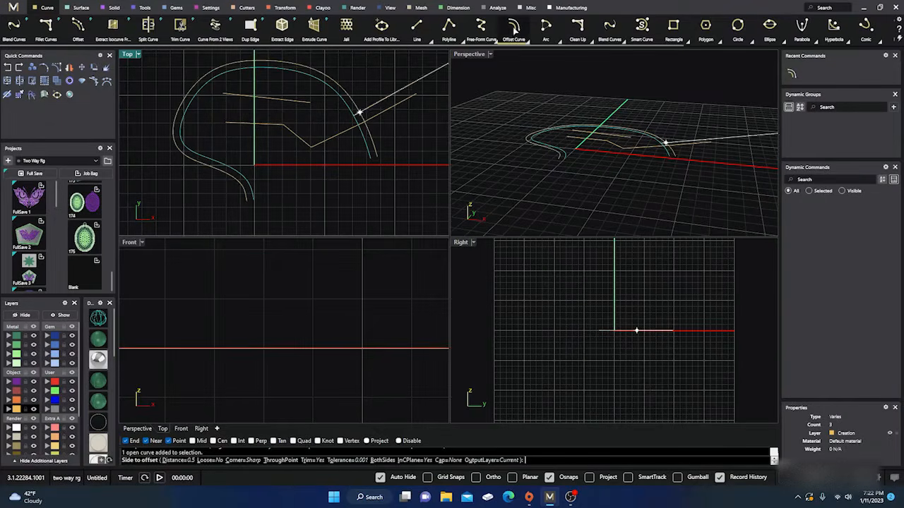
{"action": "left_click", "coordinate": [380, 91]}
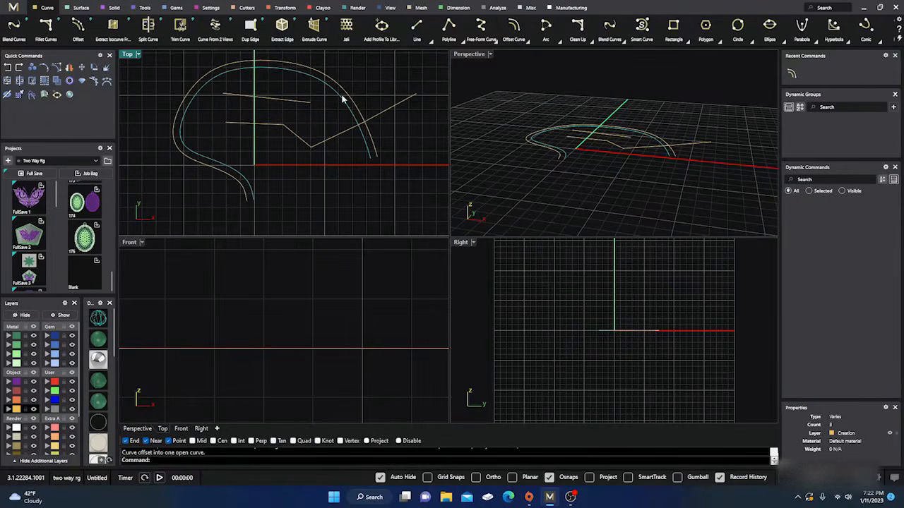
{"action": "left_click", "coordinate": [545, 107]}
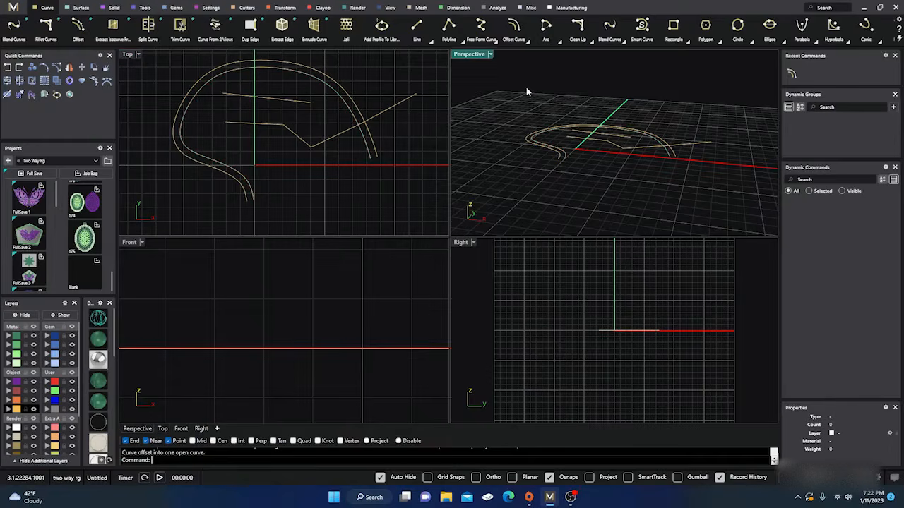
Draw a roughly semicircular, upward-bulging arc in the Top view, with its centre below the red axis on the positive X side
{"action": "left_click", "coordinate": [332, 197]}
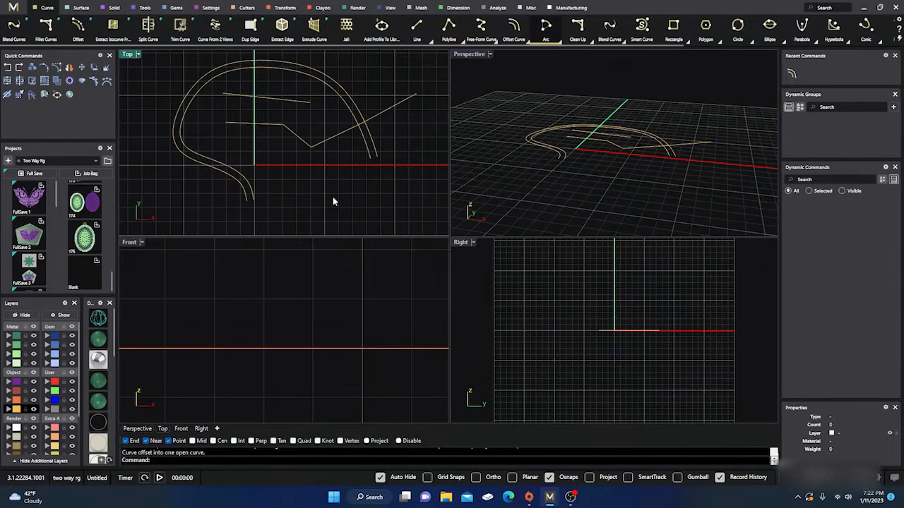
{"action": "key", "text": "Return"}
{"action": "left_click", "coordinate": [333, 197]}
{"action": "left_click", "coordinate": [382, 196]}
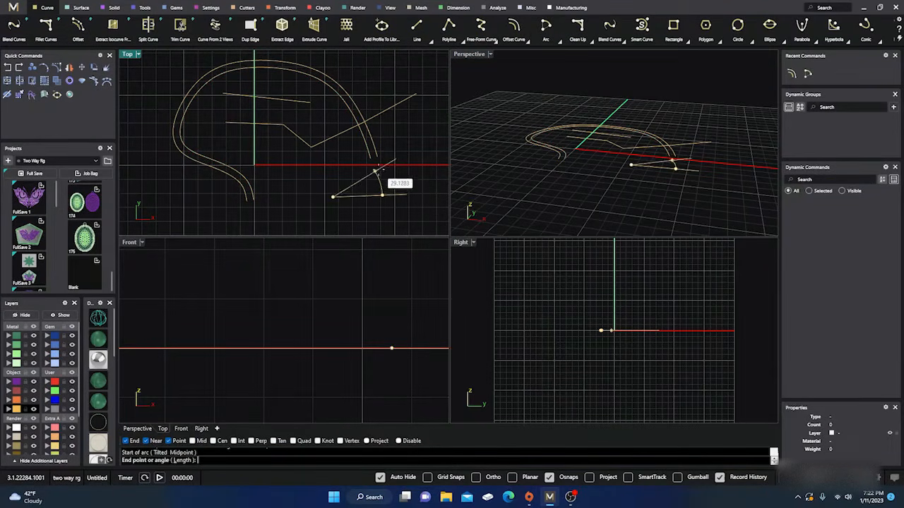
{"action": "left_click", "coordinate": [285, 205]}
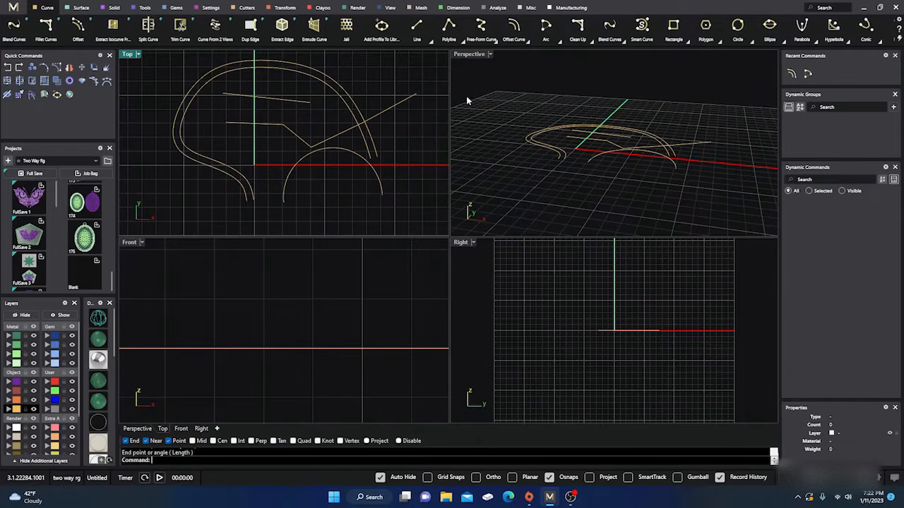
Select all the curves in the Top view and delete them
{"action": "left_click", "coordinate": [528, 41]}
{"action": "left_click", "coordinate": [557, 42]}
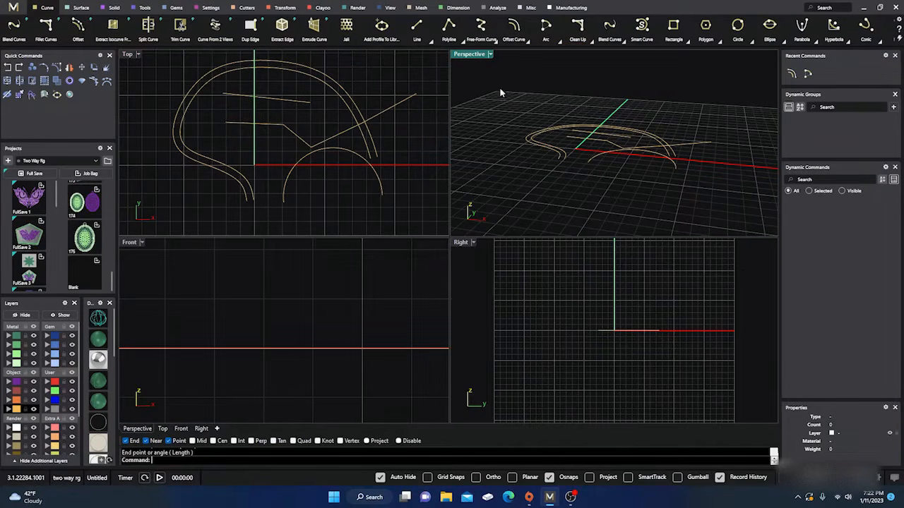
{"action": "left_click_drag", "start_coordinate": [422, 212], "coordinate": [238, 79]}
{"action": "key", "text": "Delete"}
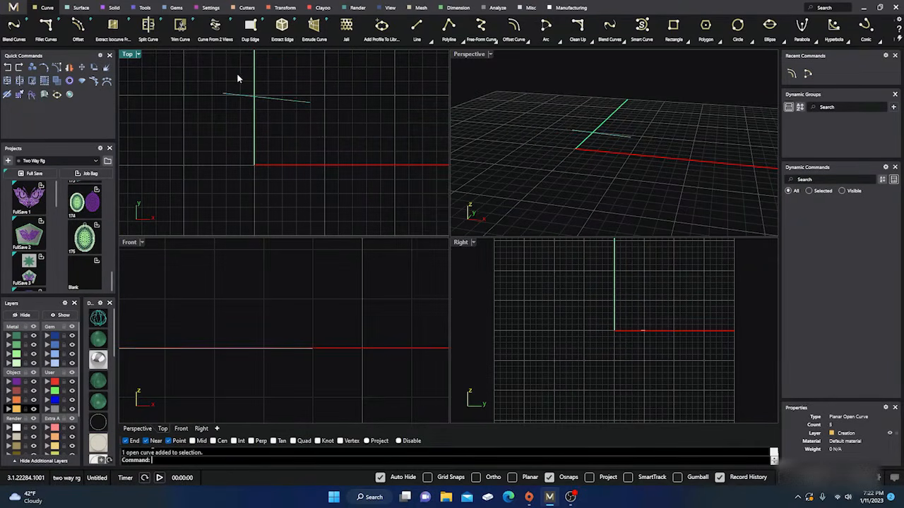
{"action": "key", "text": "Delete"}
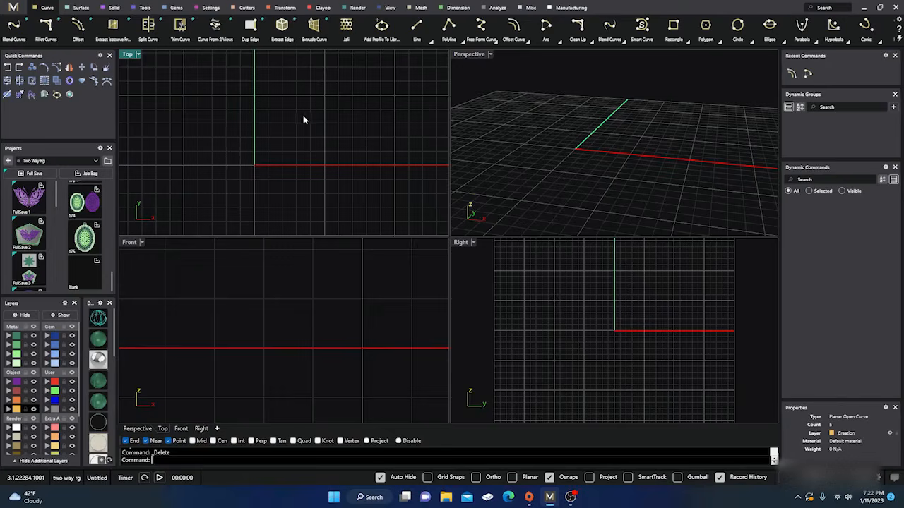
Examine the Line tool's variants and the options the Line command offers
{"action": "left_click", "coordinate": [429, 41]}
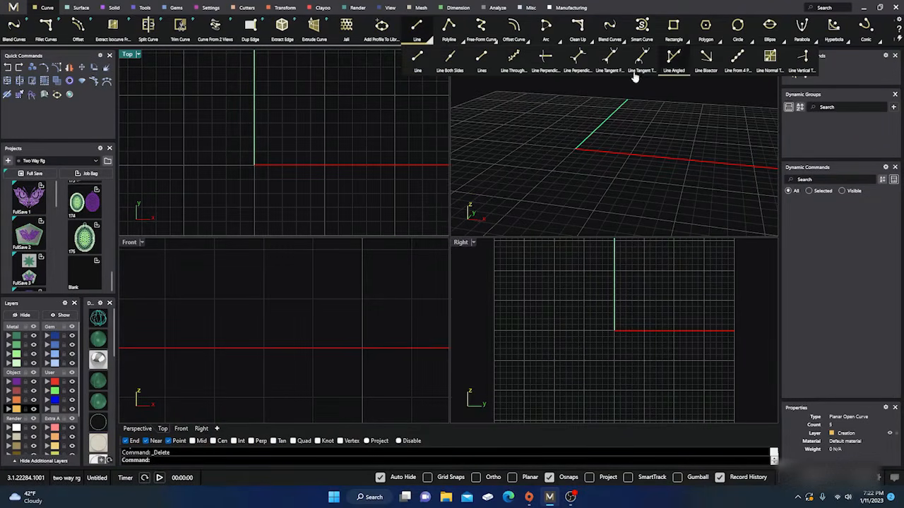
{"action": "left_click", "coordinate": [418, 29]}
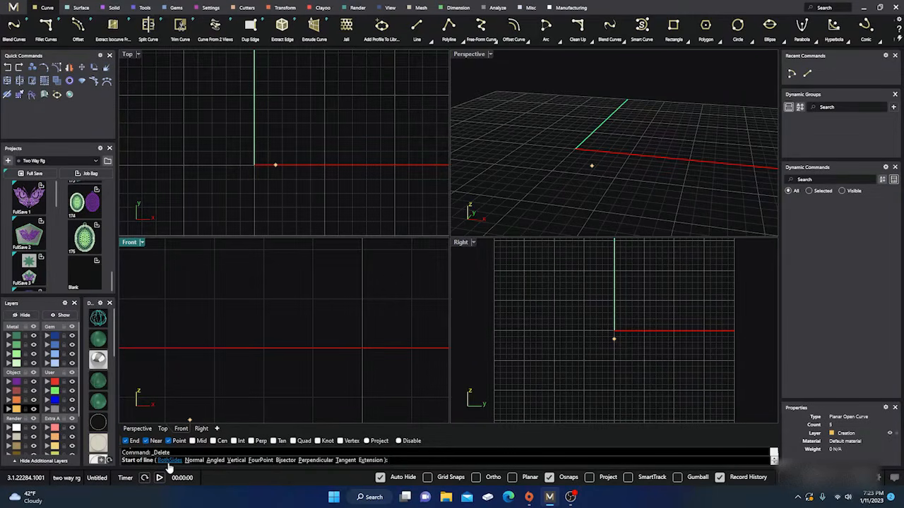
{"action": "key", "text": "Escape"}
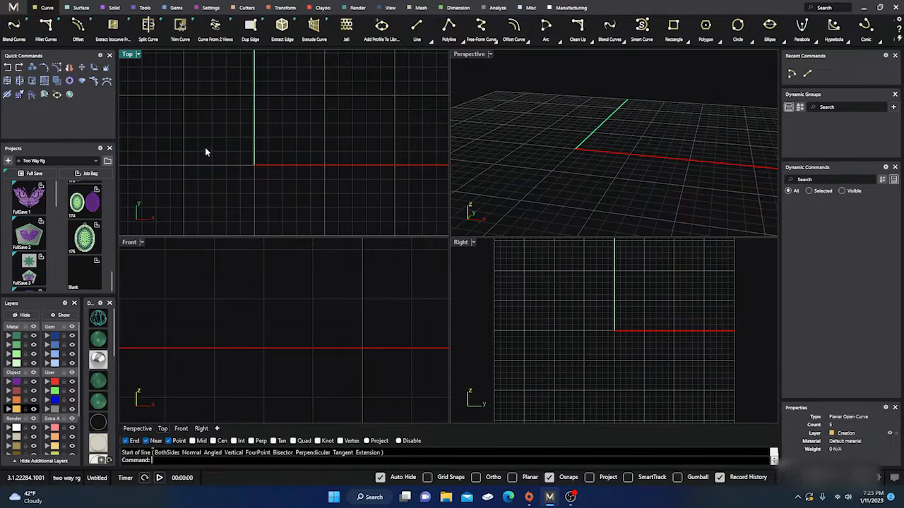
{"action": "right_click", "coordinate": [286, 143]}
{"action": "left_click", "coordinate": [286, 143]}
{"action": "key", "text": "Escape"}
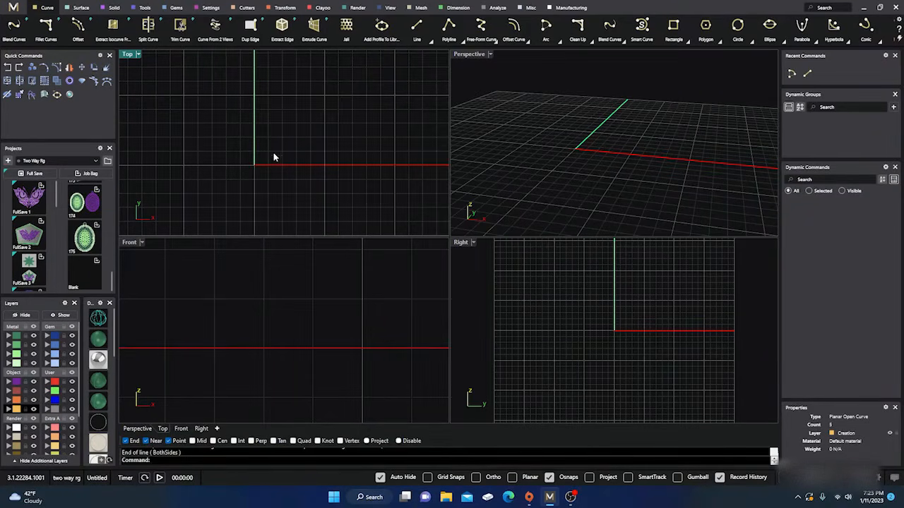
Try the Line command's BothSides option from a midpoint above the red axis in the Top view
{"action": "right_click", "coordinate": [247, 173]}
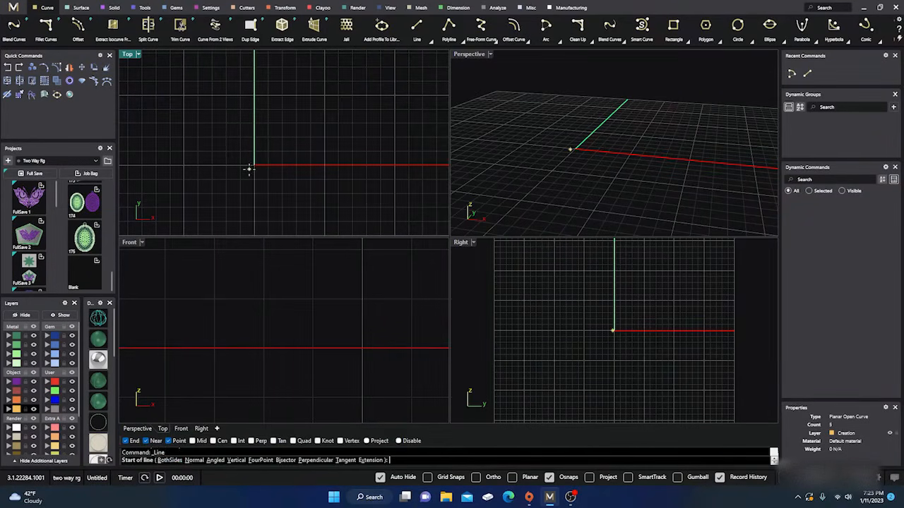
{"action": "left_click", "coordinate": [175, 461]}
{"action": "left_click", "coordinate": [288, 113]}
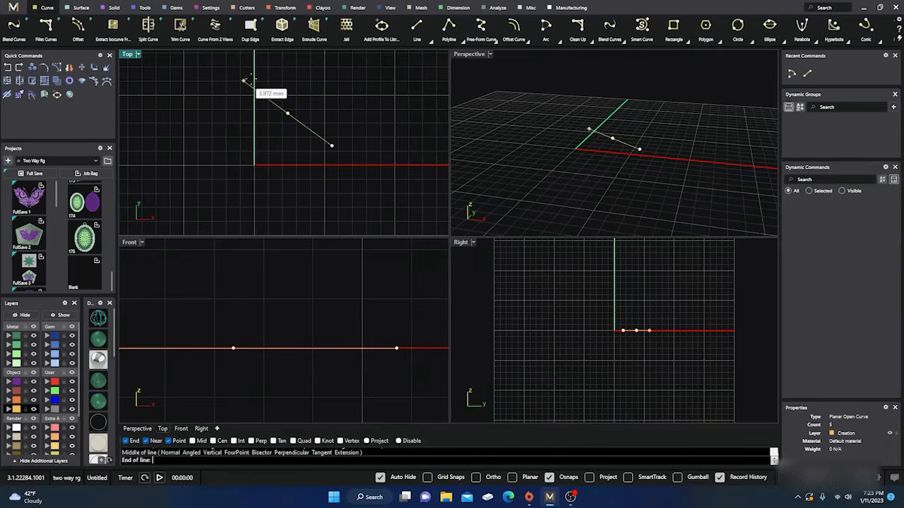
{"action": "key", "text": "Escape"}
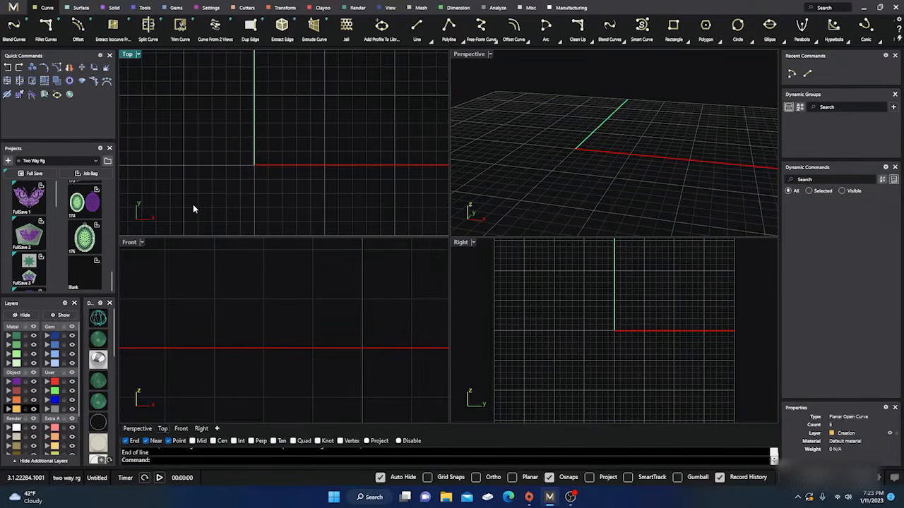
Try the Line command's Vertical option from a start point just below the red axis
{"action": "key", "text": "Return"}
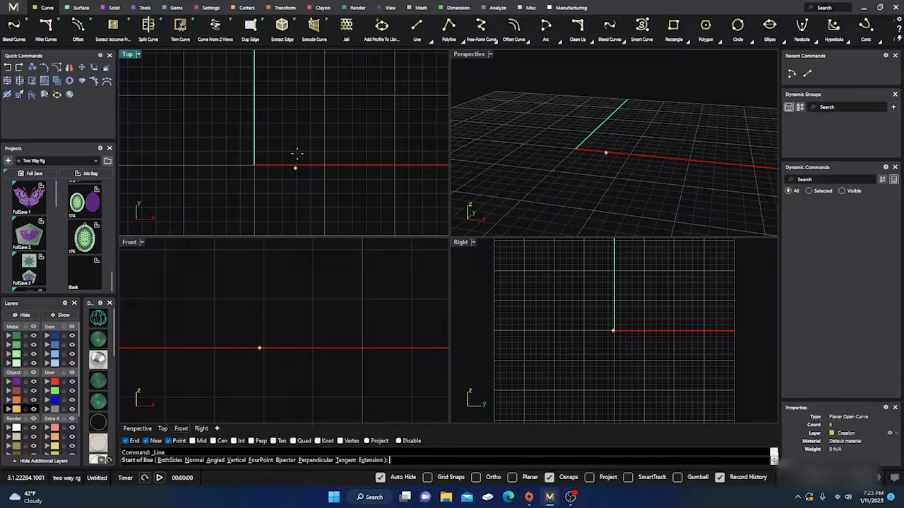
{"action": "left_click", "coordinate": [286, 167]}
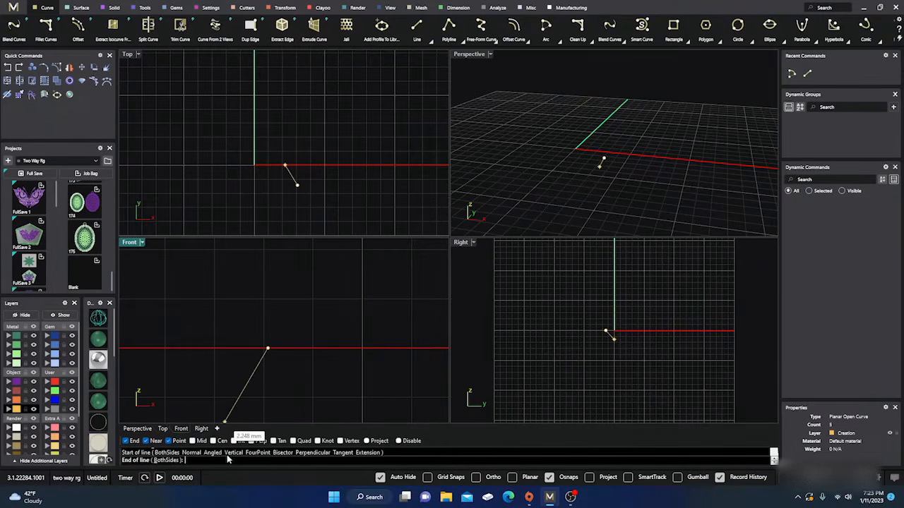
{"action": "key", "text": "Escape"}
{"action": "right_click", "coordinate": [294, 209]}
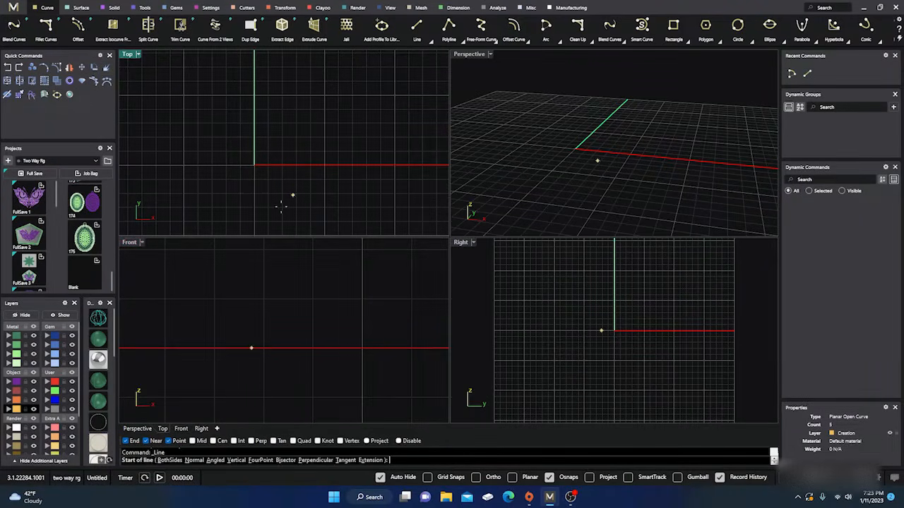
{"action": "left_click", "coordinate": [233, 453]}
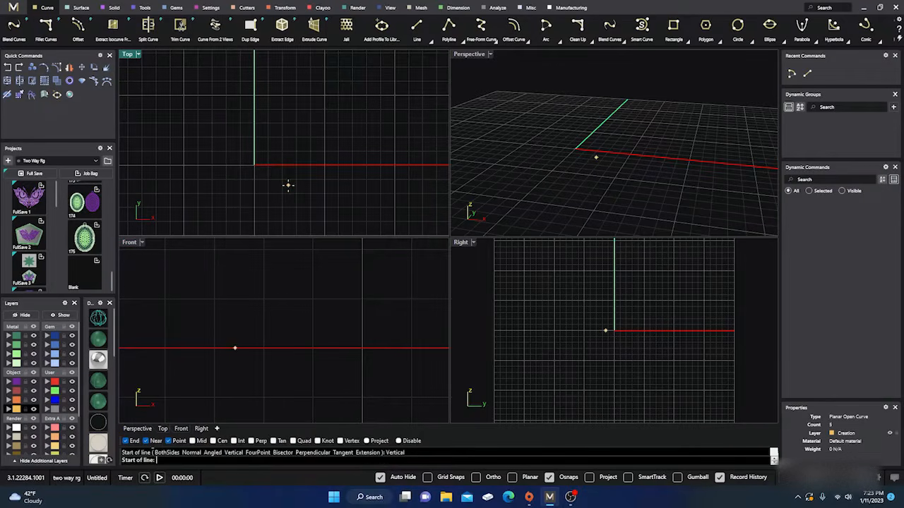
{"action": "left_click", "coordinate": [234, 348]}
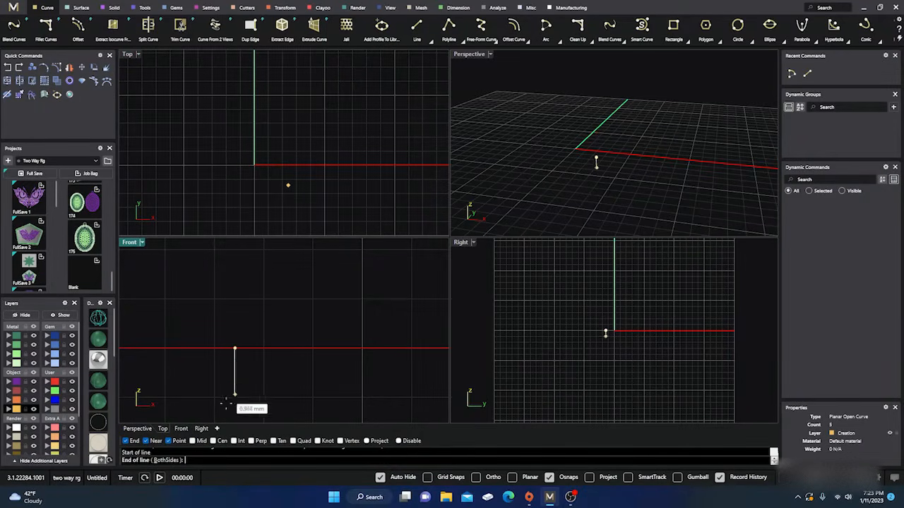
{"action": "key", "text": "Escape"}
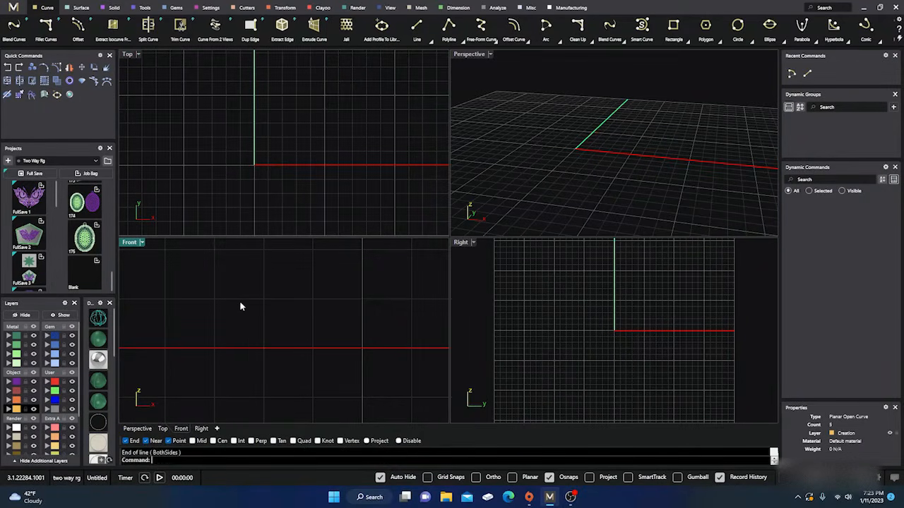
Draw two crossing straight lines near the origin in the Top view and delete both
{"action": "key", "text": "Return"}
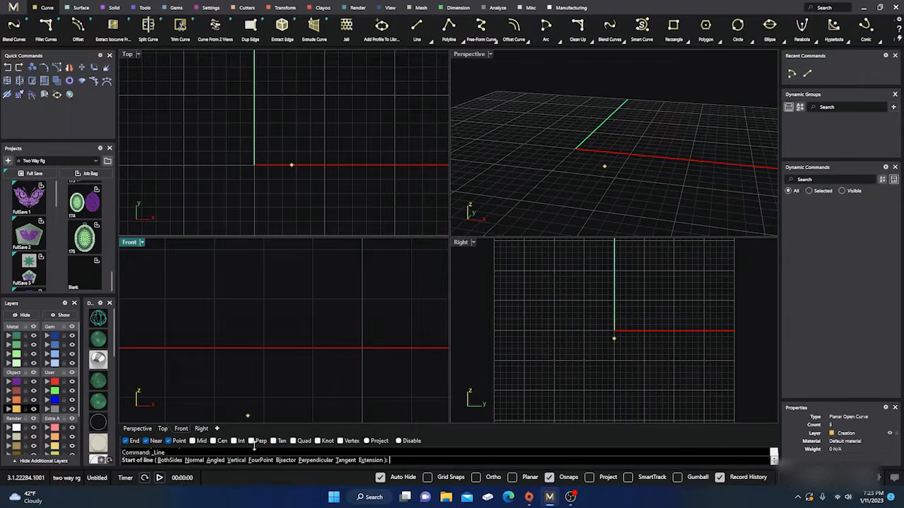
{"action": "left_click", "coordinate": [321, 169]}
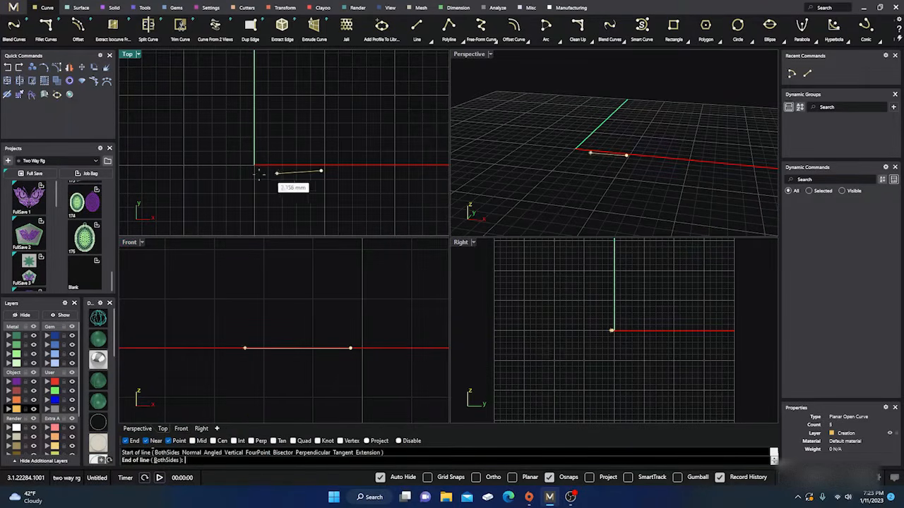
{"action": "left_click", "coordinate": [228, 171]}
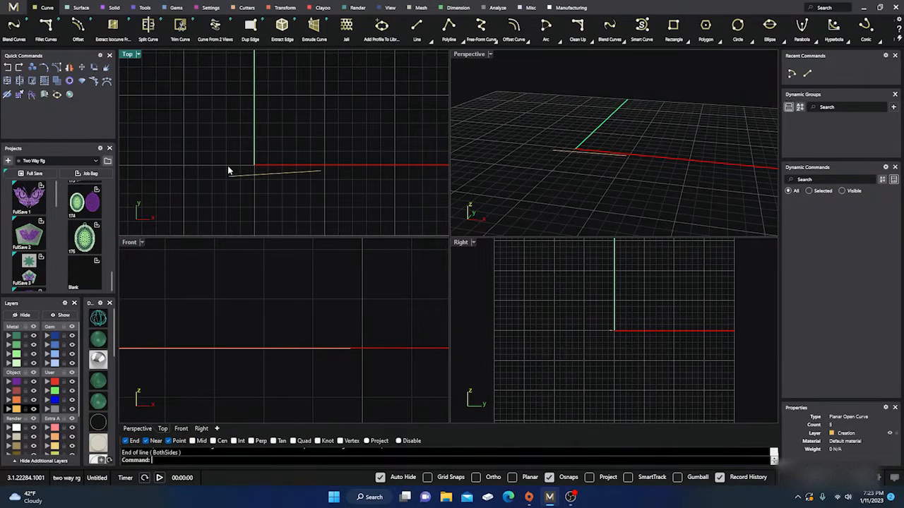
{"action": "key", "text": "Return"}
{"action": "left_click", "coordinate": [230, 128]}
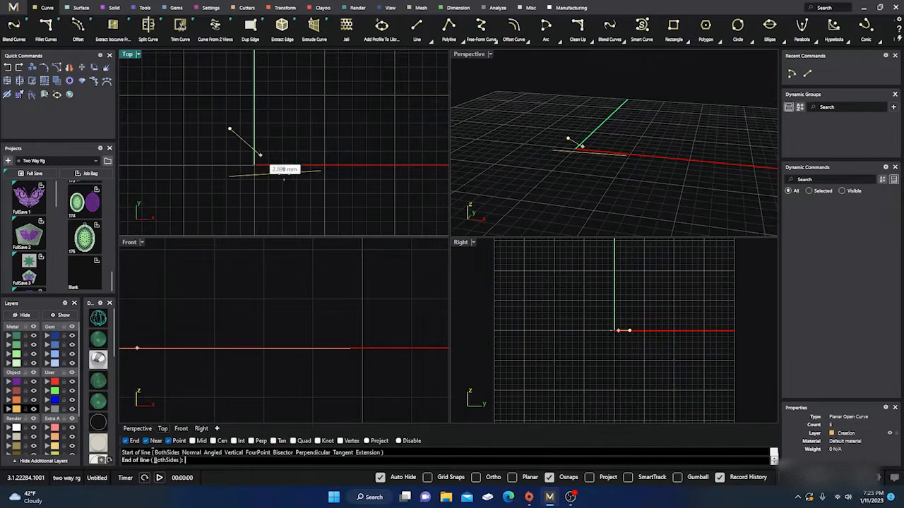
{"action": "left_click", "coordinate": [295, 191]}
{"action": "left_click_drag", "start_coordinate": [296, 197], "coordinate": [252, 143]}
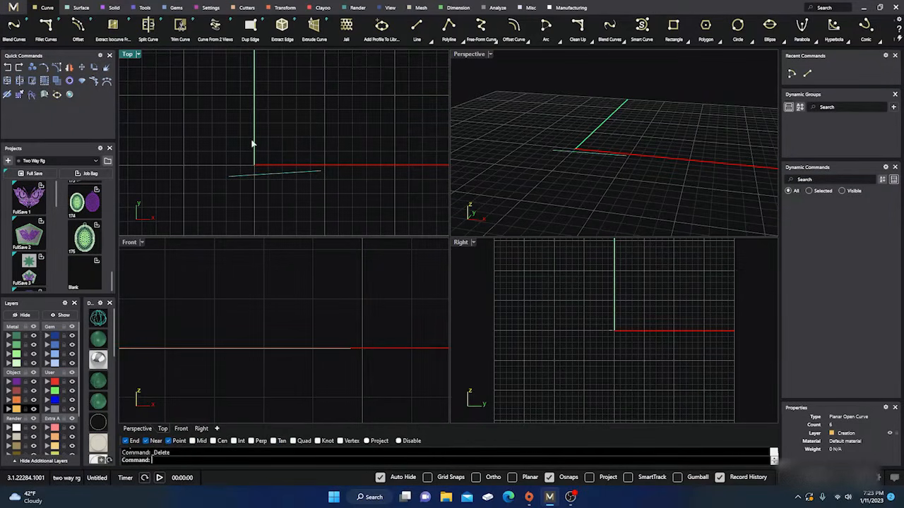
{"action": "key", "text": "Delete"}
Draw a sloping line across the green axis in the Top view with the Line command's FourPoint option, and delete it
{"action": "key", "text": "Return"}
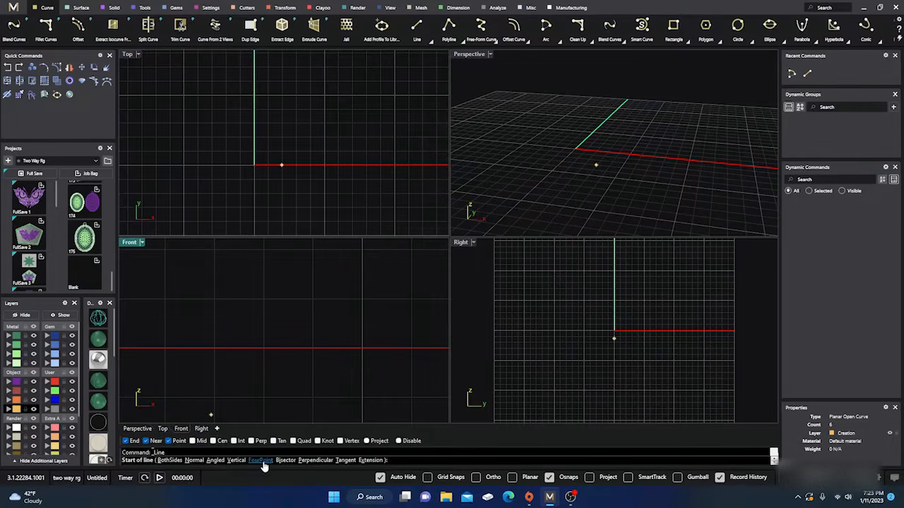
{"action": "left_click", "coordinate": [260, 461]}
{"action": "left_click", "coordinate": [358, 127]}
{"action": "left_click", "coordinate": [270, 146]}
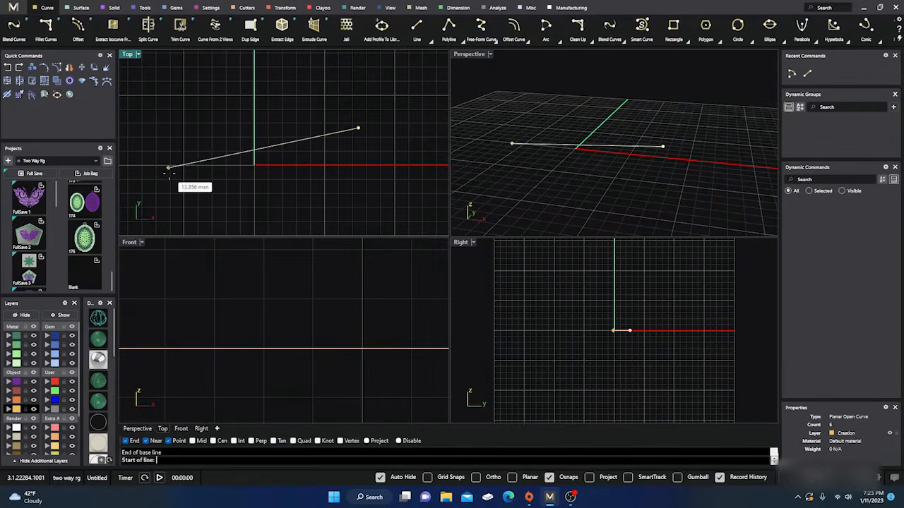
{"action": "left_click", "coordinate": [322, 136]}
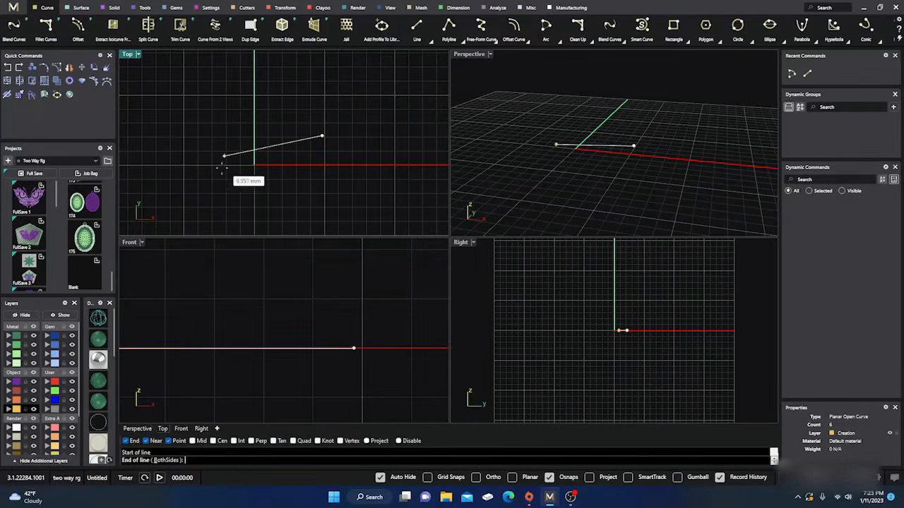
{"action": "left_click", "coordinate": [155, 174]}
{"action": "left_click_drag", "start_coordinate": [212, 132], "coordinate": [188, 192]}
{"action": "key", "text": "Delete"}
Draw a short sloping line above the red axis in the Top view, clear of the green axis
{"action": "right_click", "coordinate": [256, 175]}
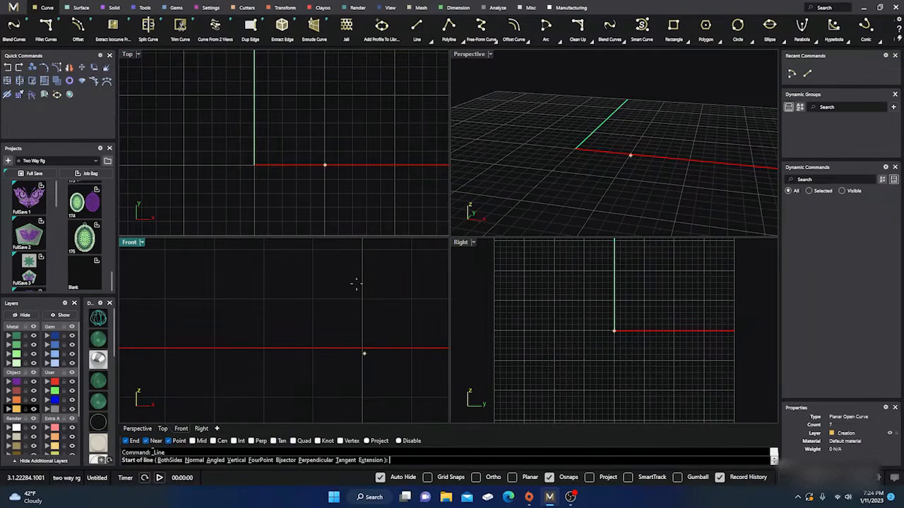
{"action": "key", "text": "Escape"}
{"action": "right_click", "coordinate": [303, 117]}
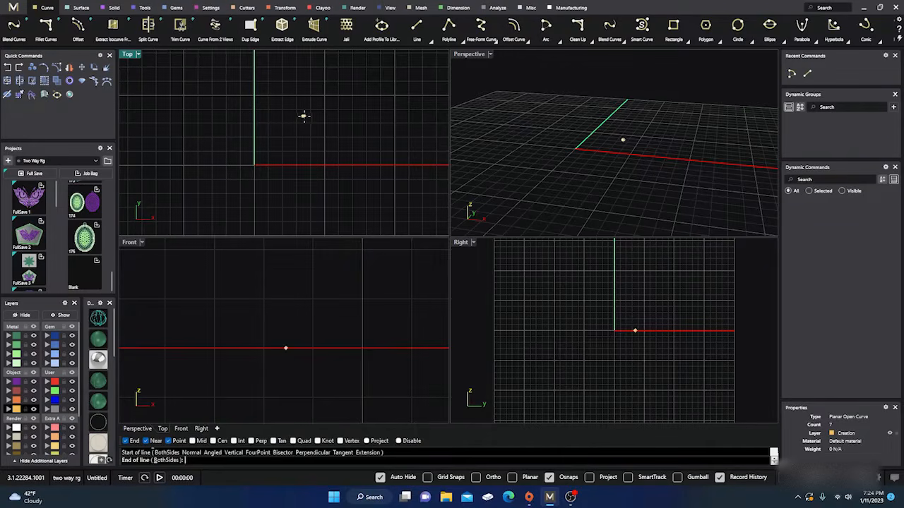
{"action": "left_click", "coordinate": [303, 117]}
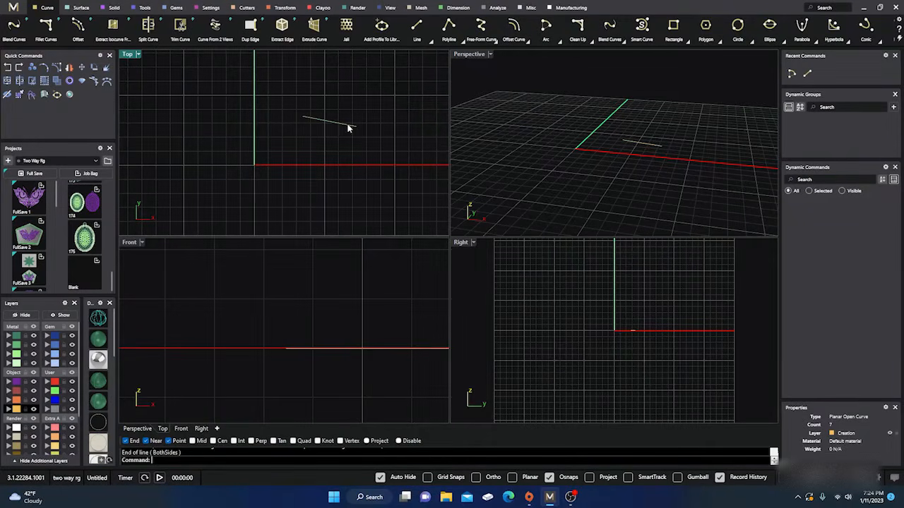
Extend the sloping line from its end nearer the green axis to beyond that axis with the Line command's Extension option
{"action": "right_click", "coordinate": [335, 148]}
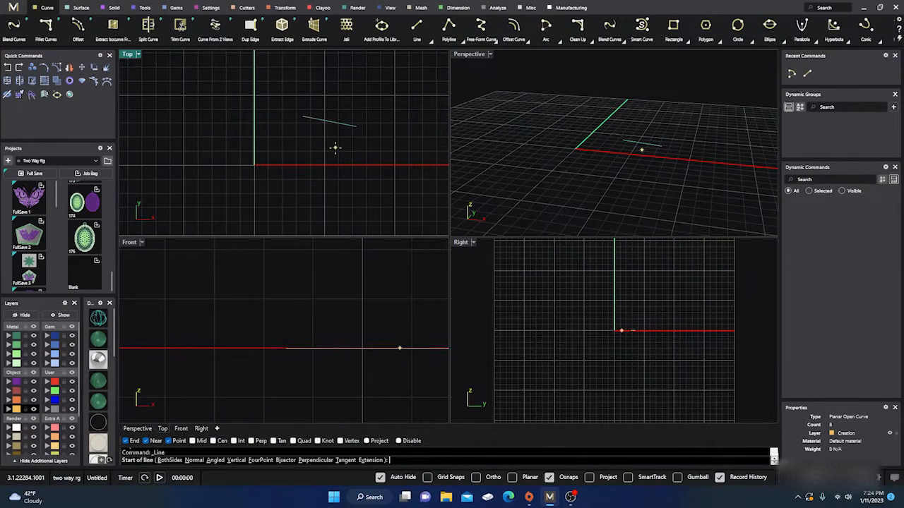
{"action": "left_click", "coordinate": [370, 460]}
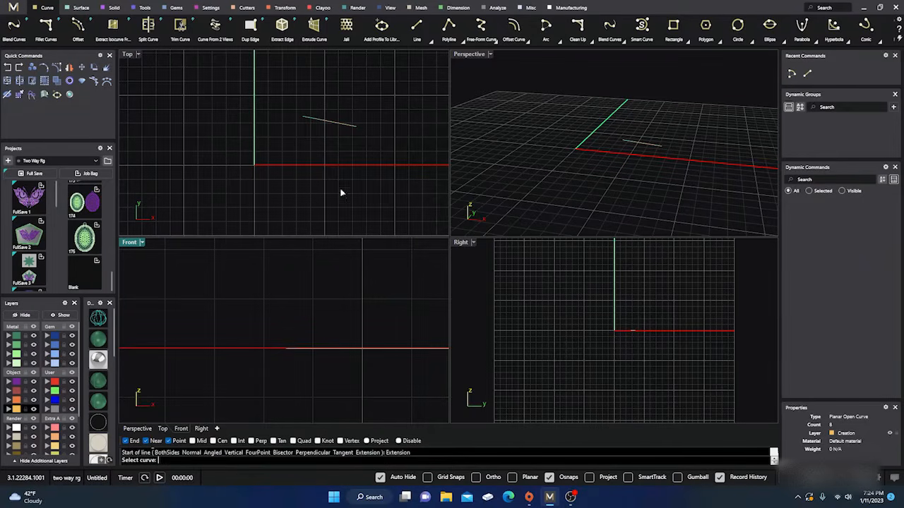
{"action": "left_click", "coordinate": [303, 119]}
{"action": "left_click", "coordinate": [182, 90]}
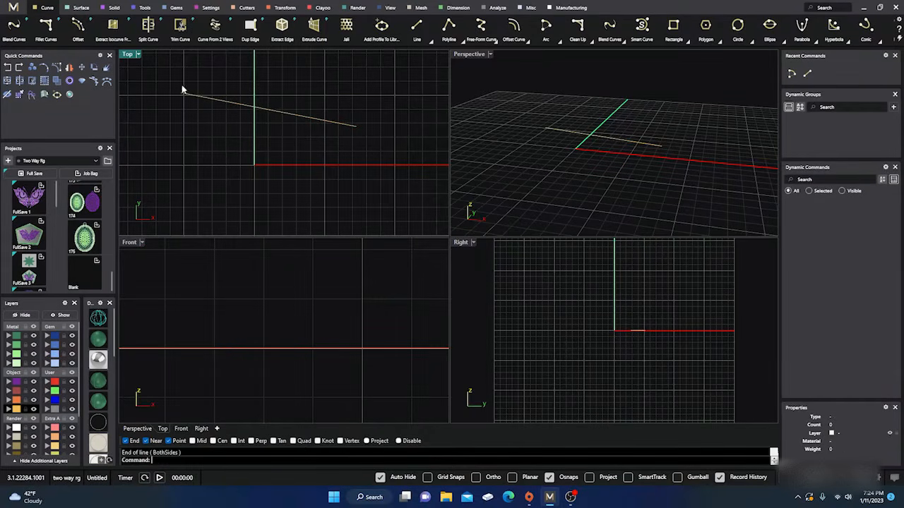
Delete the sloping line and its extension from the Top view
{"action": "left_click_drag", "start_coordinate": [309, 153], "coordinate": [283, 175]}
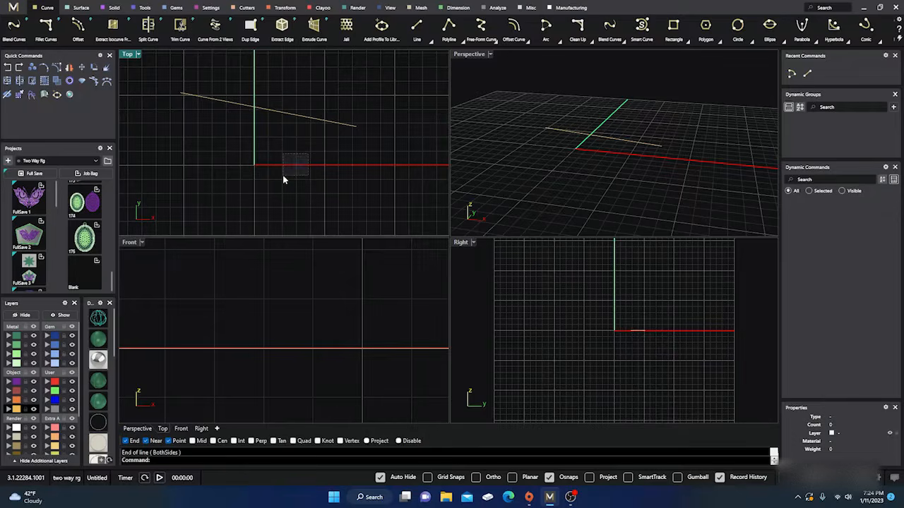
{"action": "left_click", "coordinate": [264, 111]}
{"action": "left_click", "coordinate": [320, 143]}
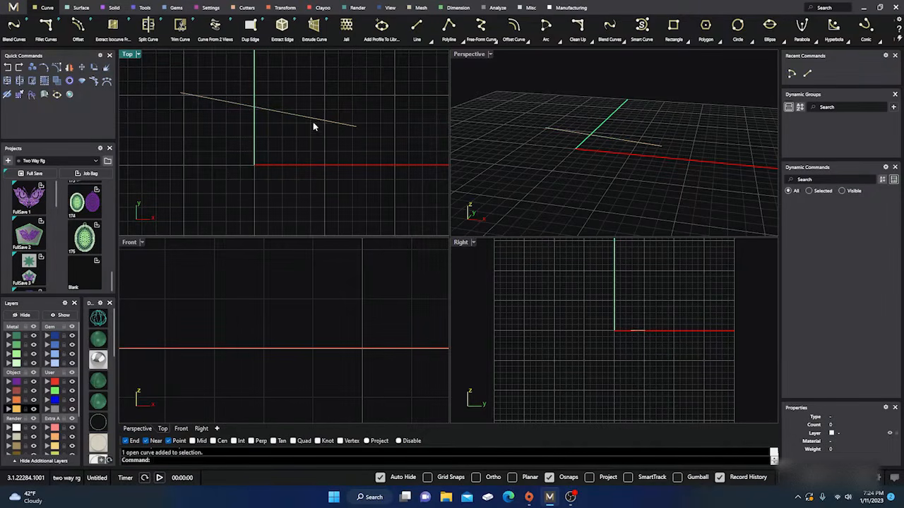
{"action": "left_click_drag", "start_coordinate": [312, 103], "coordinate": [270, 141]}
{"action": "key", "text": "Delete"}
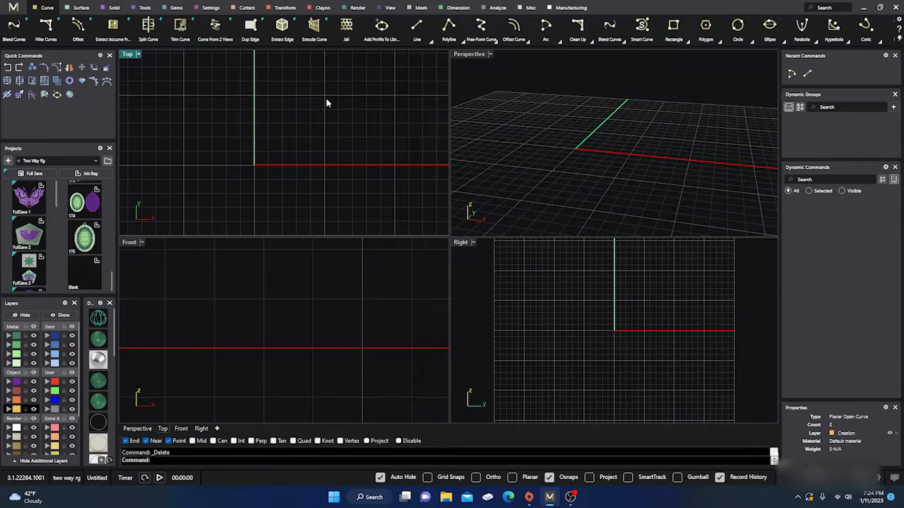
Draw a sloping line across the green axis in the Top view with Line Both Sides, and delete it
{"action": "left_click", "coordinate": [424, 43]}
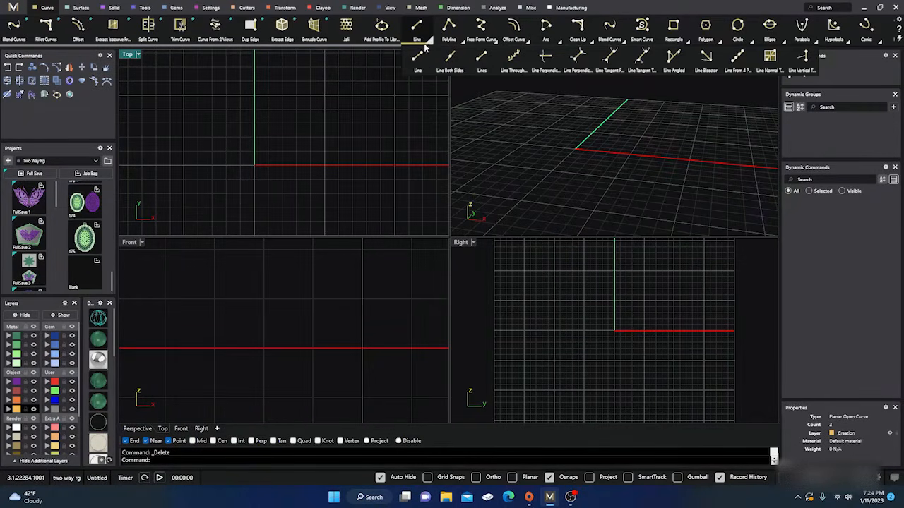
{"action": "left_click", "coordinate": [449, 56]}
{"action": "left_click", "coordinate": [303, 128]}
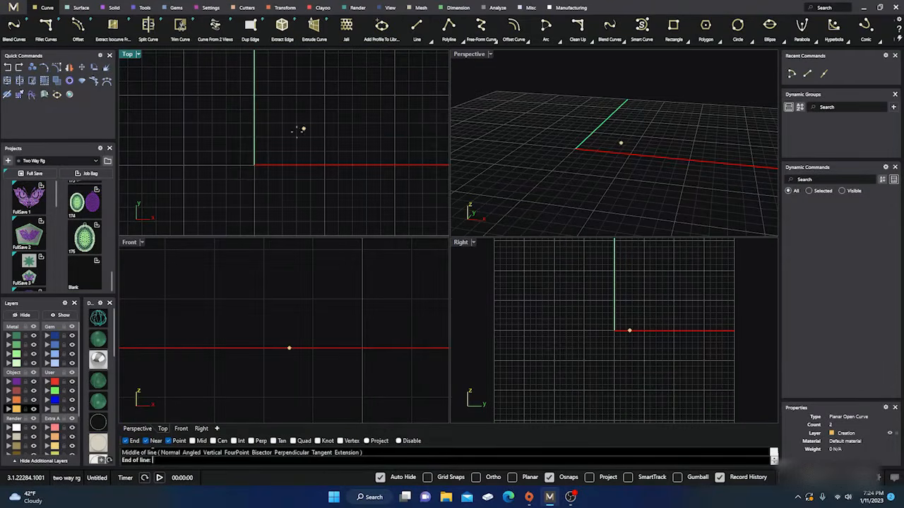
{"action": "left_click", "coordinate": [231, 141]}
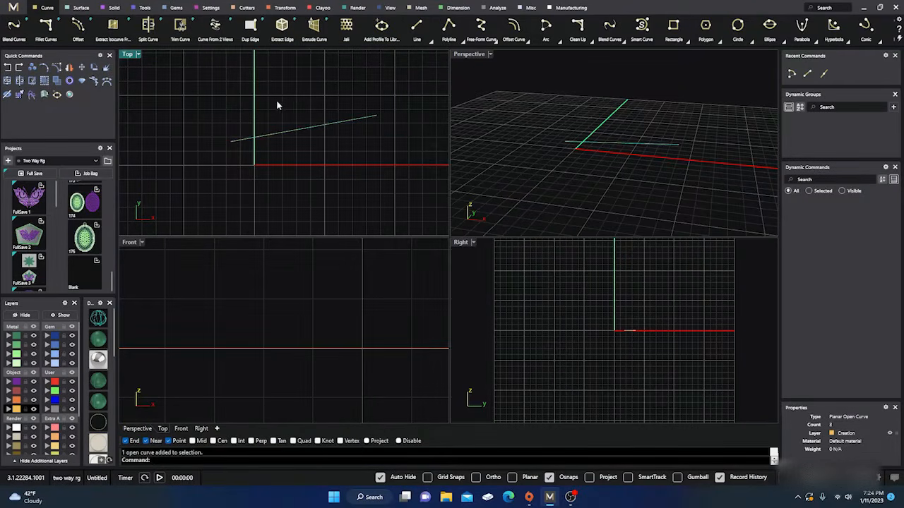
{"action": "key", "text": "Delete"}
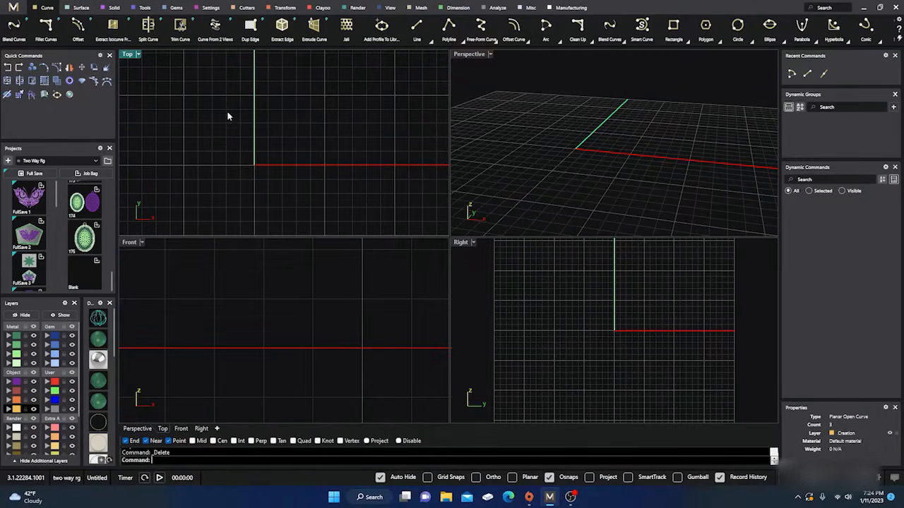
{"action": "left_click", "coordinate": [417, 28]}
{"action": "mouse_move", "coordinate": [449, 29]}
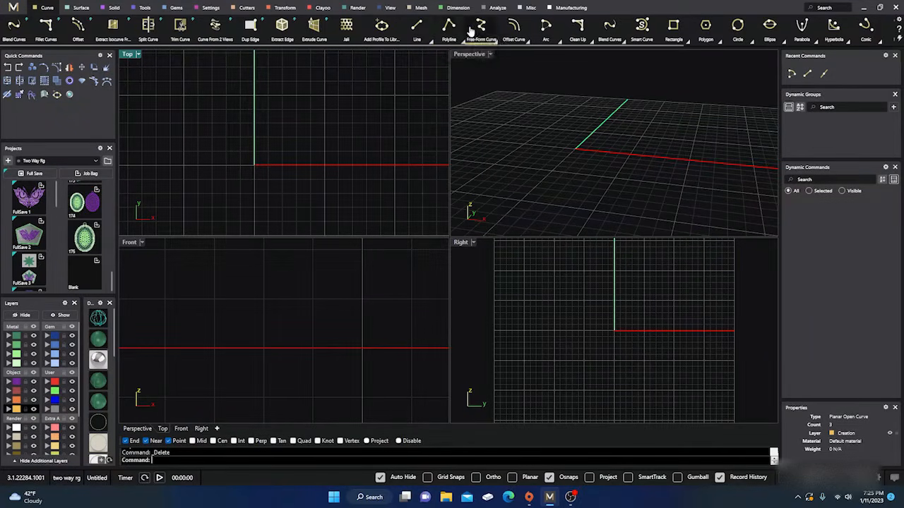
{"action": "mouse_move", "coordinate": [480, 28]}
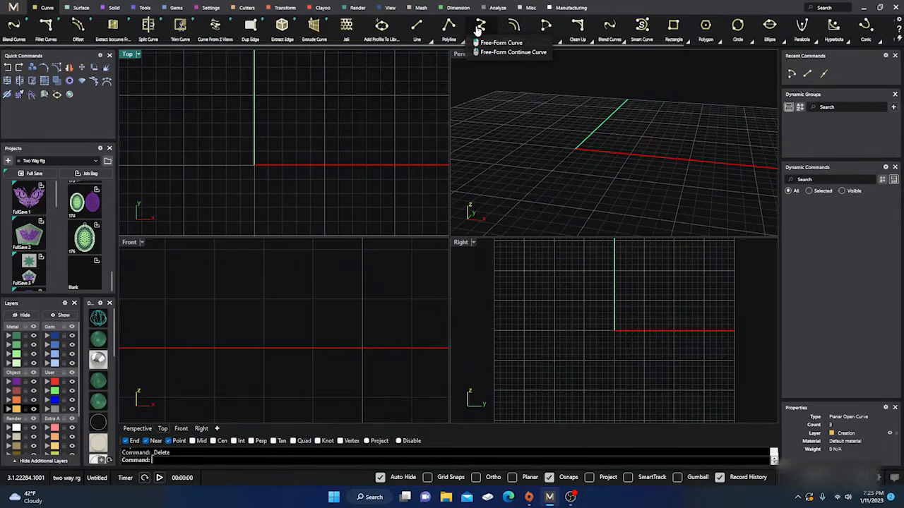
{"action": "mouse_move", "coordinate": [510, 28]}
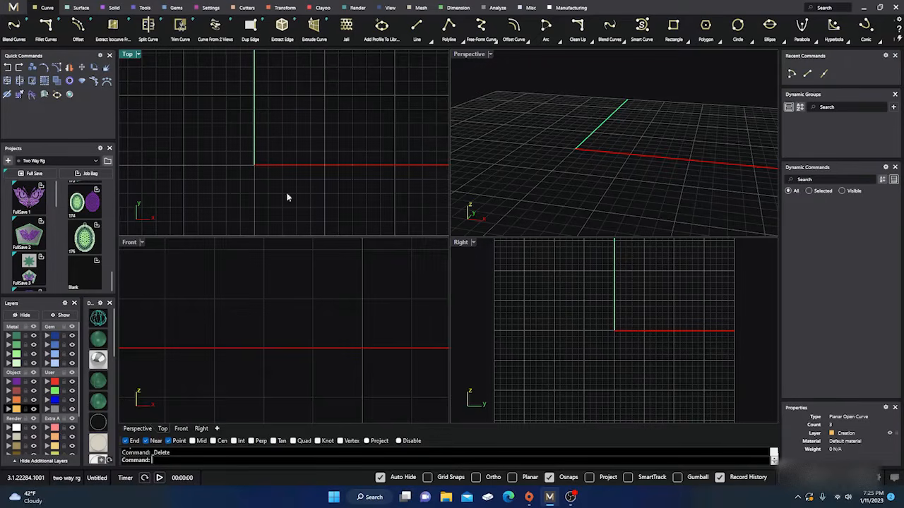
Start a Ring Rail centred on the origin in the Front view with US finger size 7
{"action": "scroll", "coordinate": [315, 313], "scroll_direction": "down", "scroll_amount": 5}
{"action": "right_click_drag", "start_coordinate": [338, 307], "coordinate": [342, 339]}
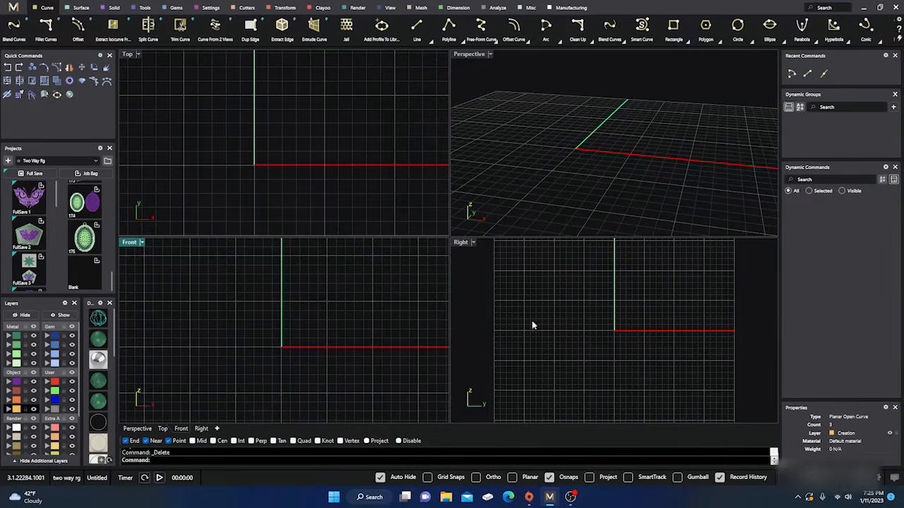
{"action": "scroll", "coordinate": [567, 327], "scroll_direction": "down", "scroll_amount": 2}
{"action": "scroll", "coordinate": [612, 174], "scroll_direction": "down", "scroll_amount": 2}
{"action": "right_click_drag", "start_coordinate": [612, 174], "coordinate": [649, 174]}
{"action": "right_click_drag", "start_coordinate": [637, 315], "coordinate": [655, 311]}
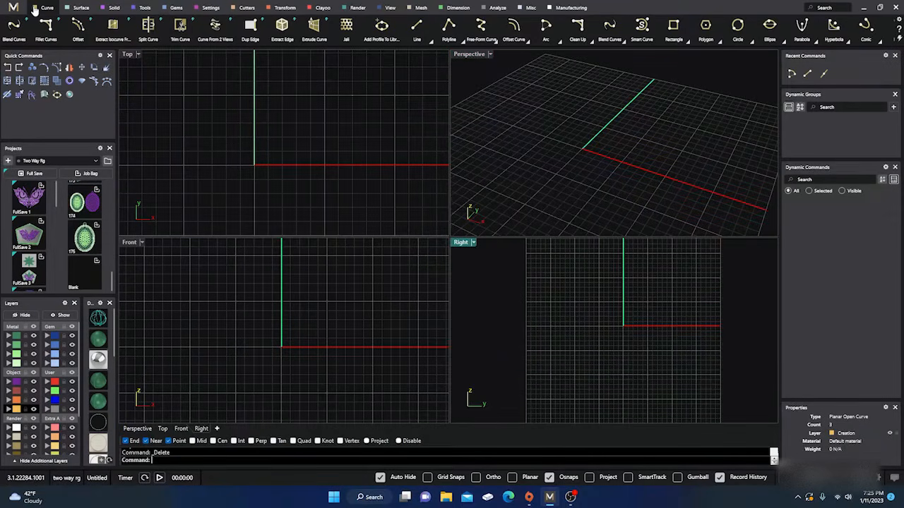
{"action": "left_click", "coordinate": [144, 8]}
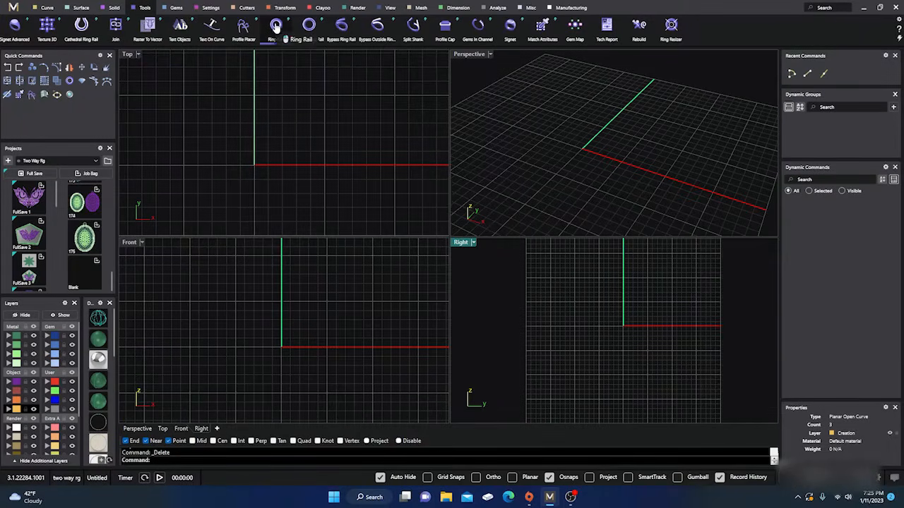
{"action": "left_click", "coordinate": [276, 28]}
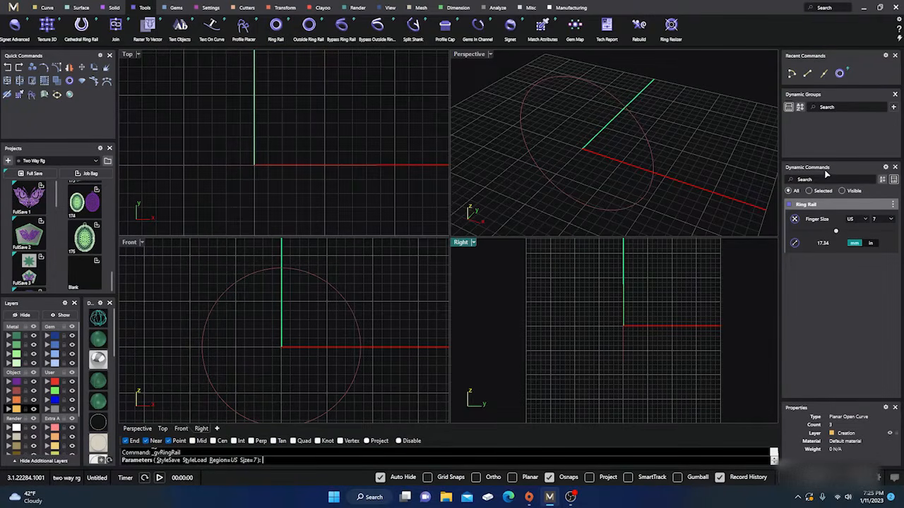
Try the Ring Rail at US finger size 9 and at size 11
{"action": "left_click", "coordinate": [891, 219]}
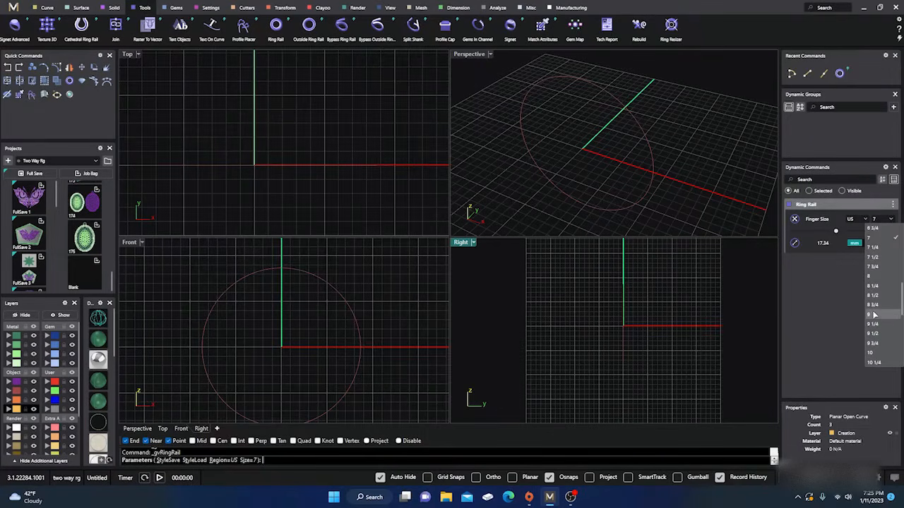
{"action": "left_click", "coordinate": [874, 315]}
{"action": "left_click", "coordinate": [891, 220]}
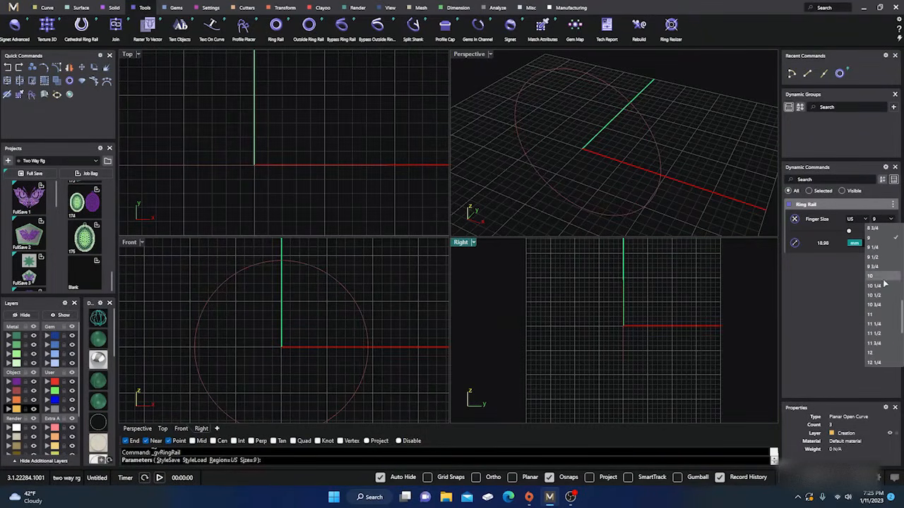
{"action": "left_click", "coordinate": [874, 315]}
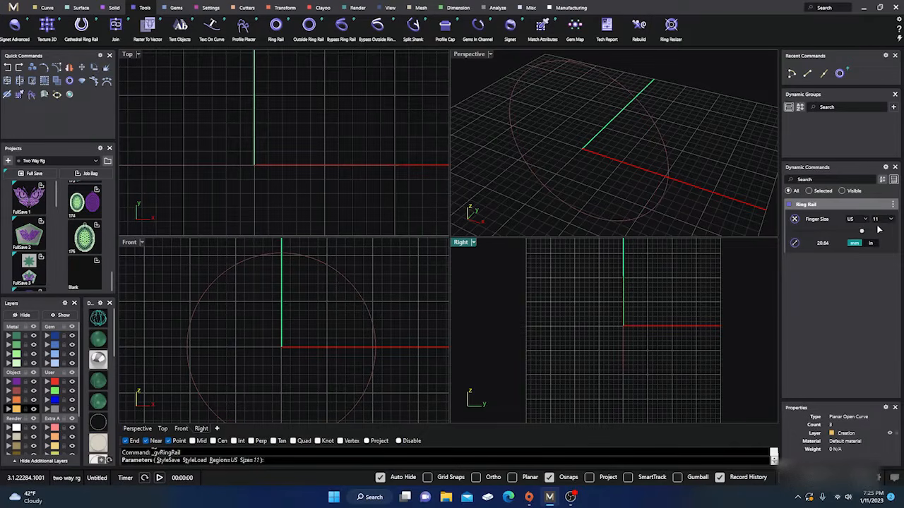
Look over the region and measurement standards available for the Ring Rail's finger size, keeping US
{"action": "left_click", "coordinate": [864, 220]}
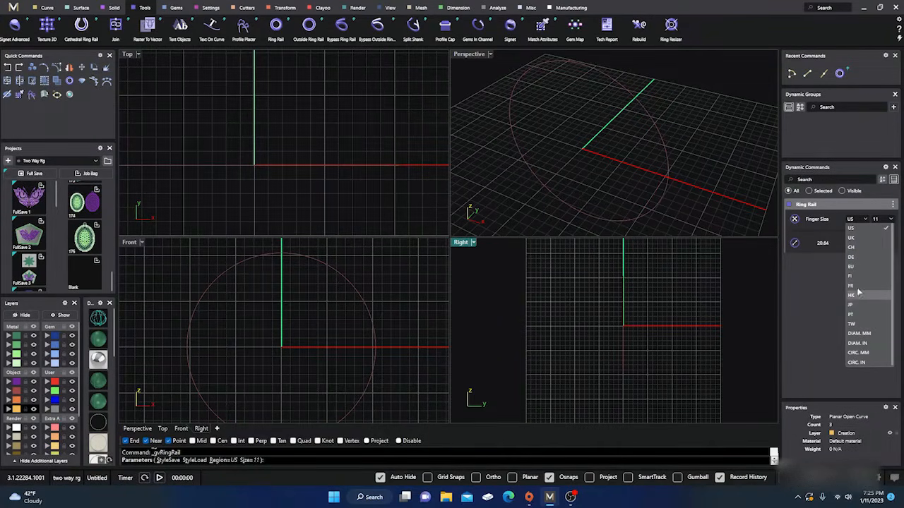
{"action": "left_click", "coordinate": [823, 283]}
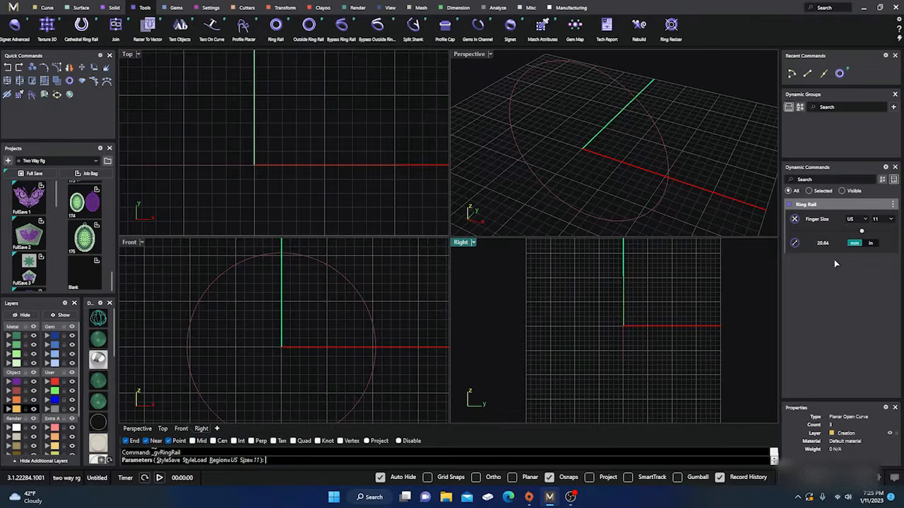
{"action": "left_click", "coordinate": [856, 220]}
{"action": "left_click", "coordinate": [822, 294]}
Finish the Ring Rail with its current finger size settings
{"action": "scroll", "coordinate": [583, 197], "scroll_direction": "down", "scroll_amount": 5}
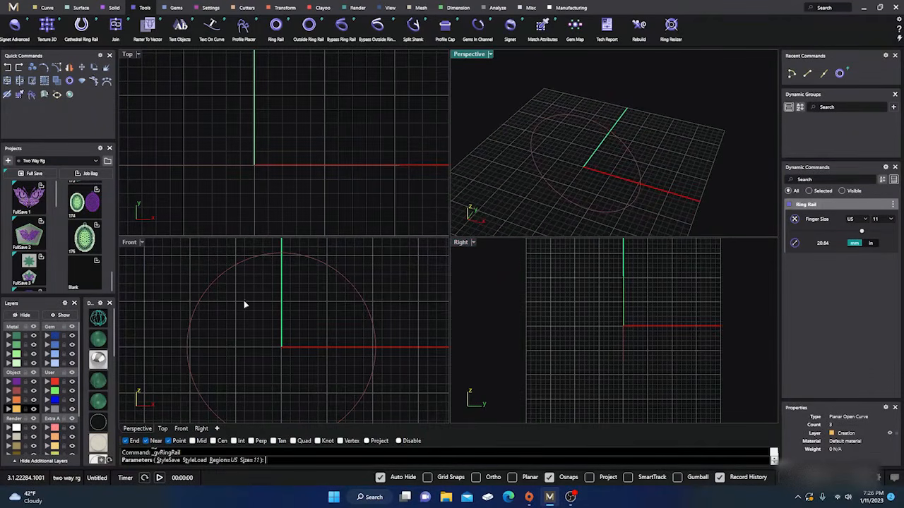
{"action": "scroll", "coordinate": [247, 310], "scroll_direction": "down", "scroll_amount": 5}
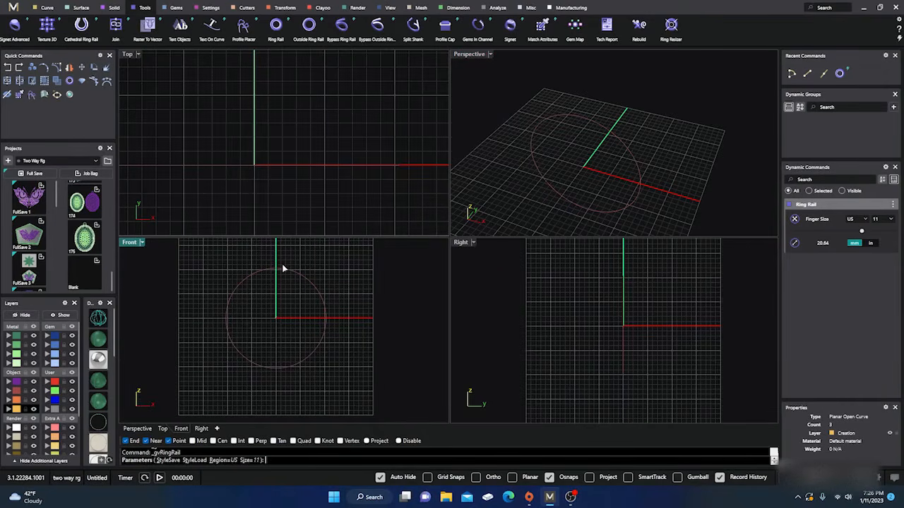
{"action": "right_click", "coordinate": [363, 309]}
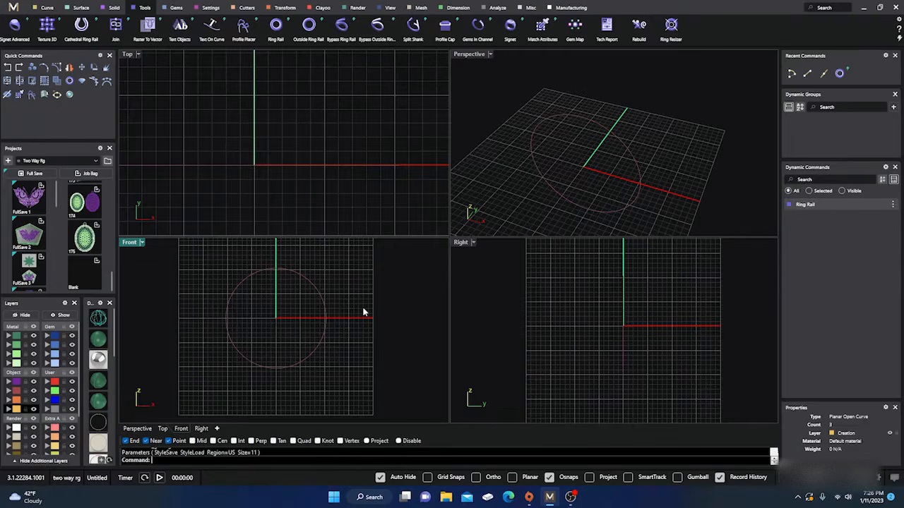
Edit the finished ring rail and set its US finger size to 7
{"action": "left_click", "coordinate": [324, 305]}
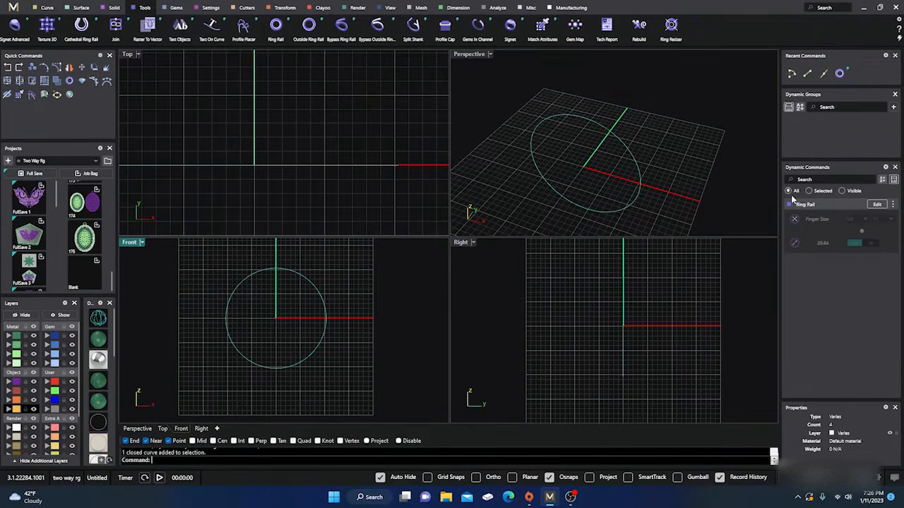
{"action": "left_click", "coordinate": [877, 205]}
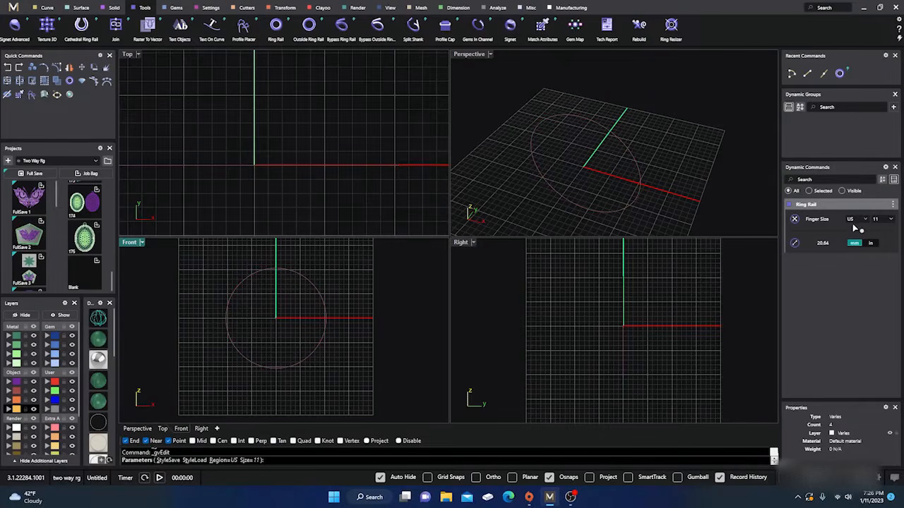
{"action": "left_click", "coordinate": [890, 221]}
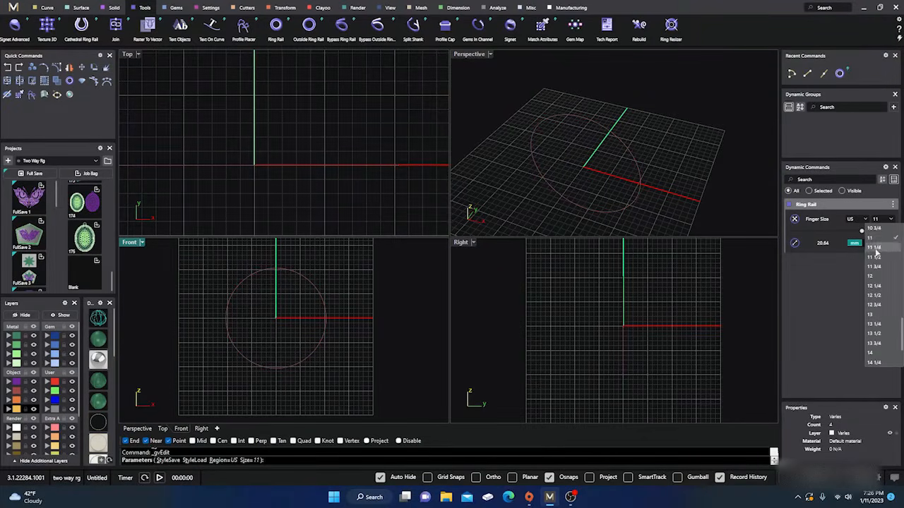
{"action": "scroll", "coordinate": [872, 262], "scroll_direction": "up", "scroll_amount": 2}
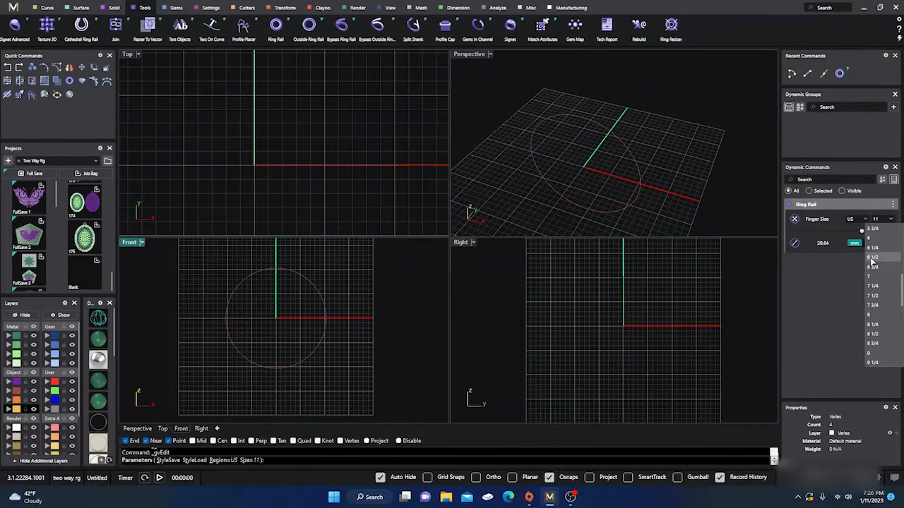
{"action": "left_click", "coordinate": [870, 277]}
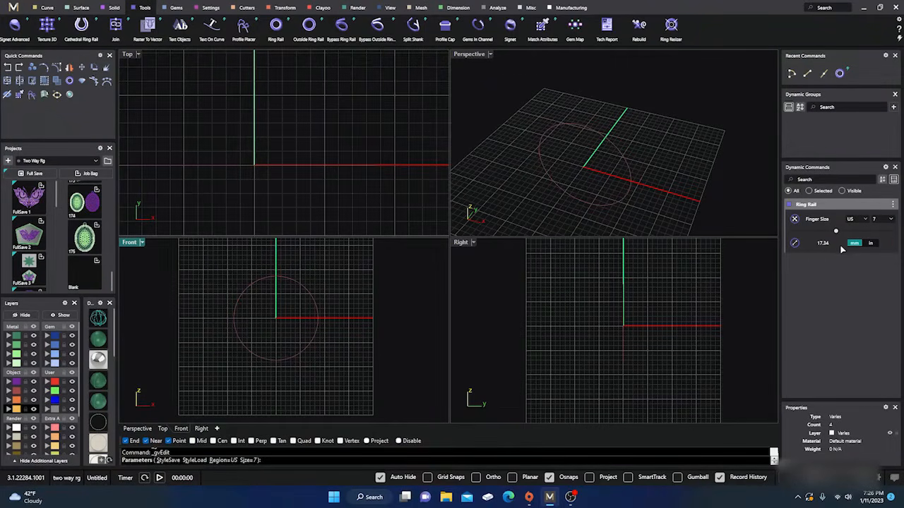
{"action": "left_click", "coordinate": [286, 169]}
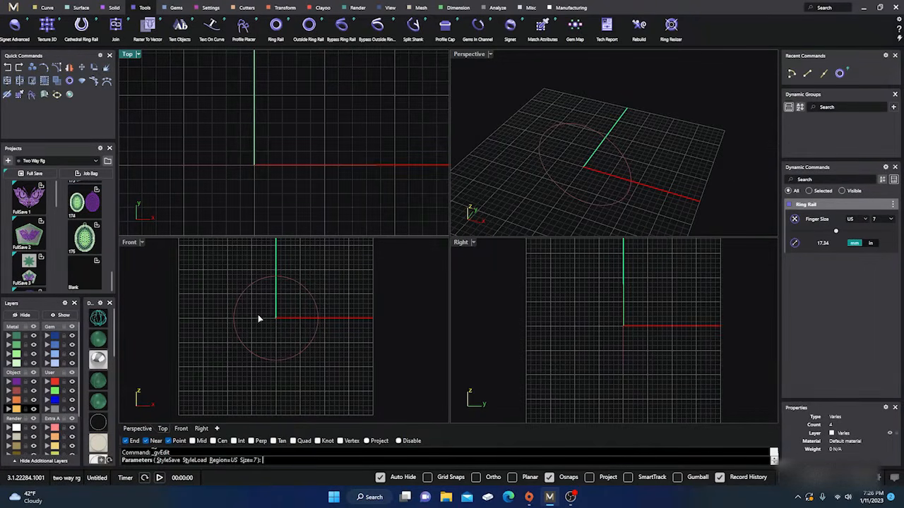
{"action": "left_click", "coordinate": [351, 276]}
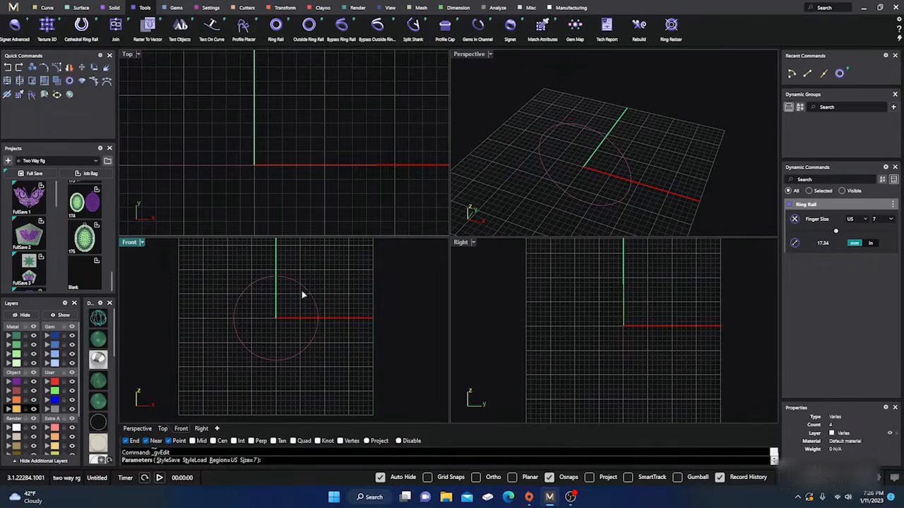
{"action": "right_click", "coordinate": [356, 283]}
Start a Profile Placer on the ring rail curve
{"action": "left_click", "coordinate": [314, 302]}
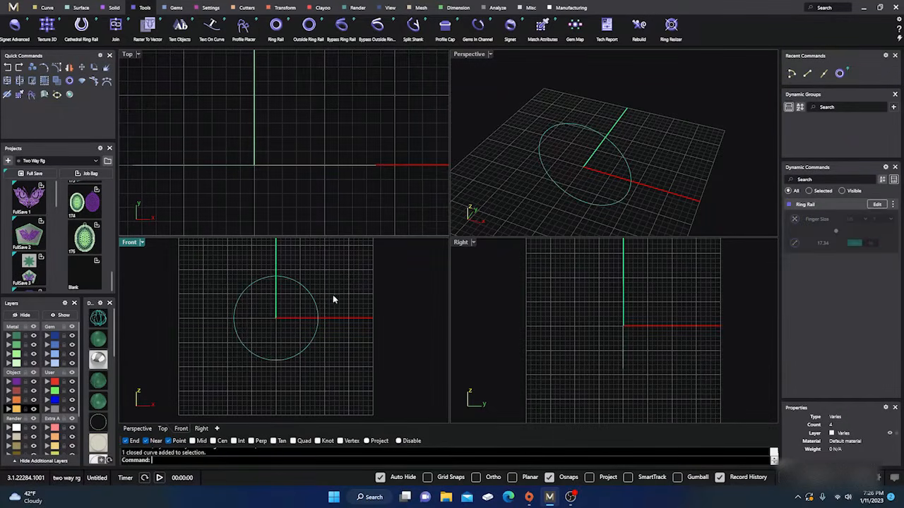
{"action": "left_click", "coordinate": [351, 286]}
{"action": "left_click", "coordinate": [540, 160]}
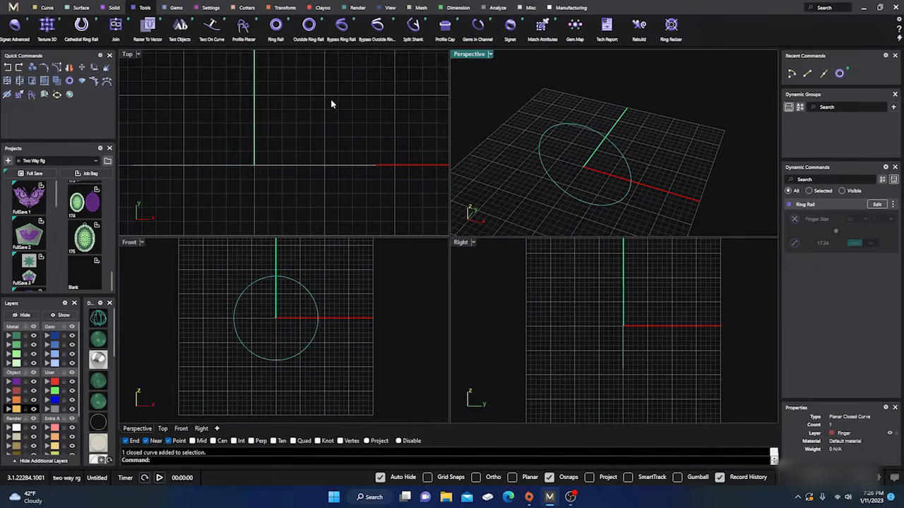
{"action": "left_click", "coordinate": [241, 28]}
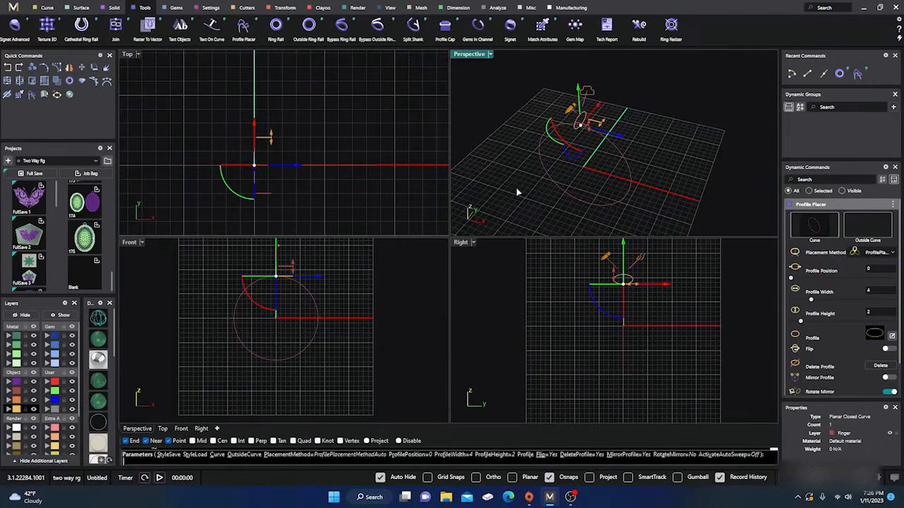
{"action": "right_click_drag", "start_coordinate": [516, 189], "coordinate": [579, 169]}
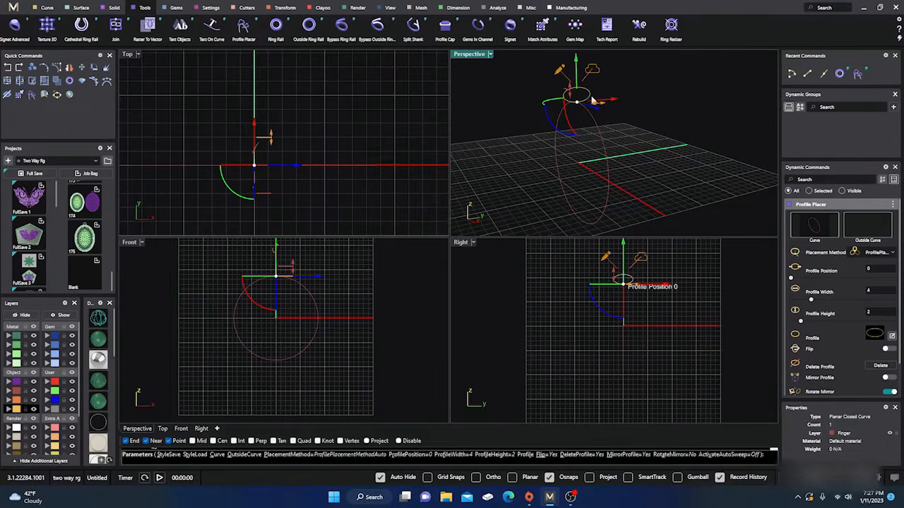
Enlarge the placed profile with its handles to a height of 2.4 mm and a width of 6.2 mm
{"action": "scroll", "coordinate": [590, 69], "scroll_direction": "up", "scroll_amount": 4}
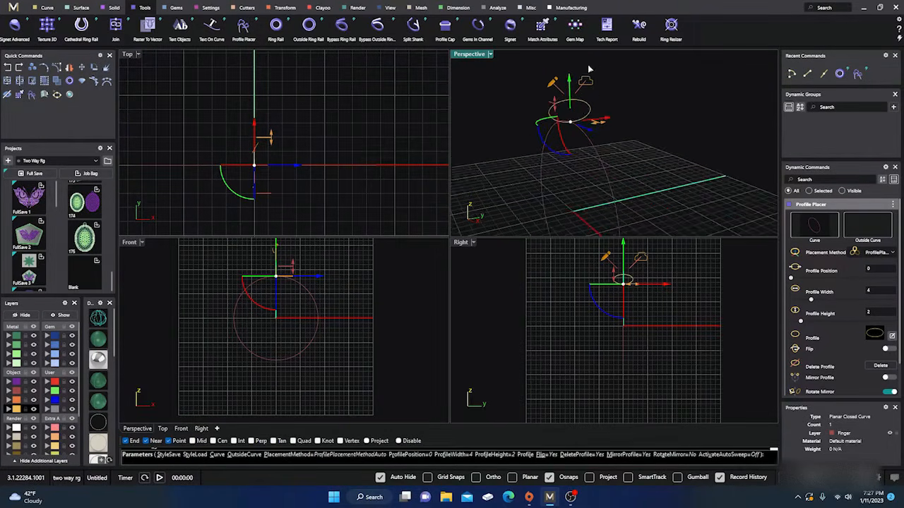
{"action": "scroll", "coordinate": [589, 69], "scroll_direction": "up", "scroll_amount": 1}
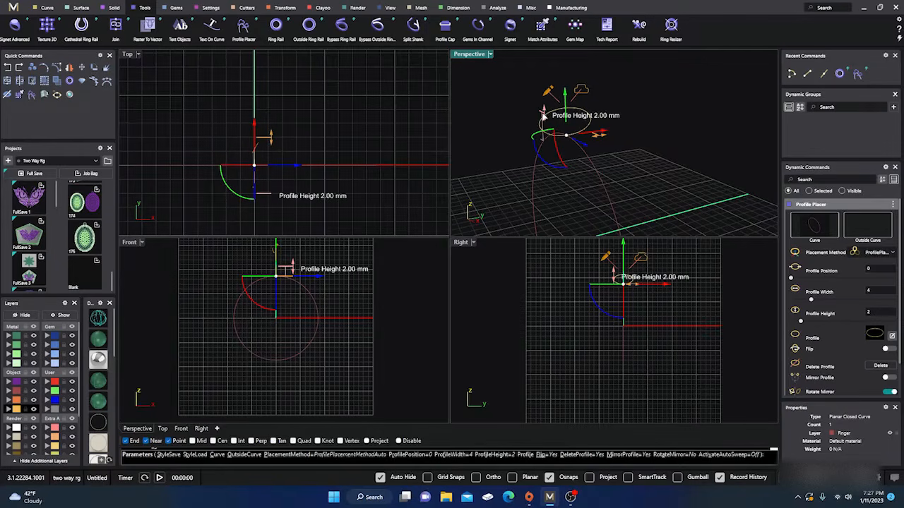
{"action": "left_click_drag", "start_coordinate": [543, 113], "coordinate": [541, 108]}
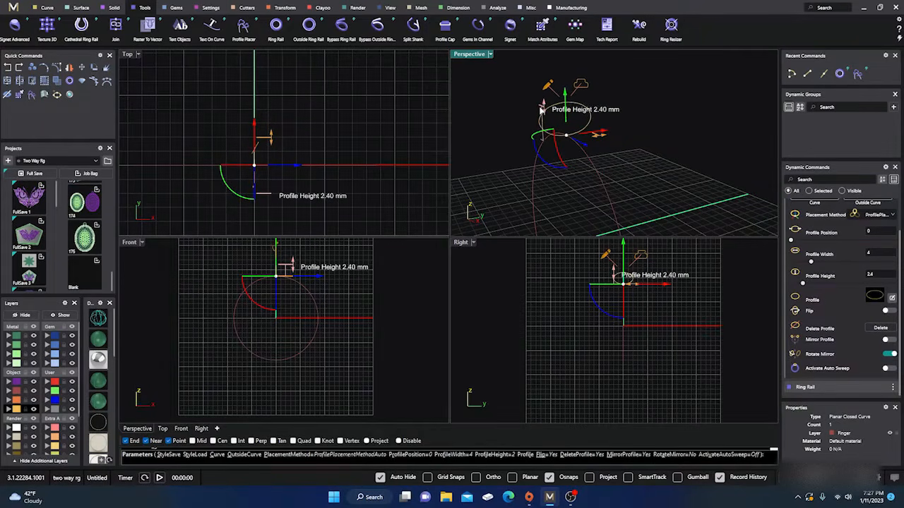
{"action": "left_click_drag", "start_coordinate": [598, 141], "coordinate": [621, 132]}
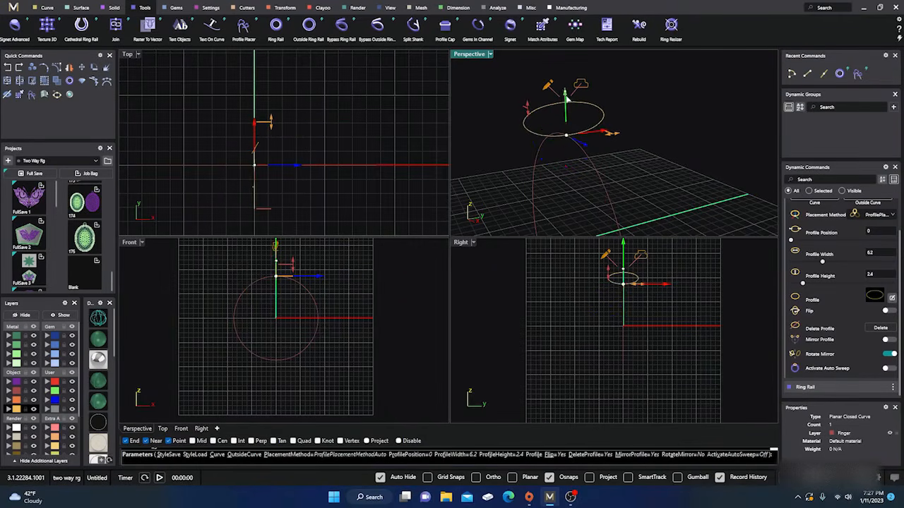
Try the profile's movement handles and shift it slightly off the top of the ring rail in the Front view
{"action": "mouse_move", "coordinate": [567, 96]}
{"action": "left_mouse_down"}
{"action": "mouse_move", "coordinate": [566, 122]}
{"action": "mouse_move", "coordinate": [567, 91]}
{"action": "left_mouse_up"}
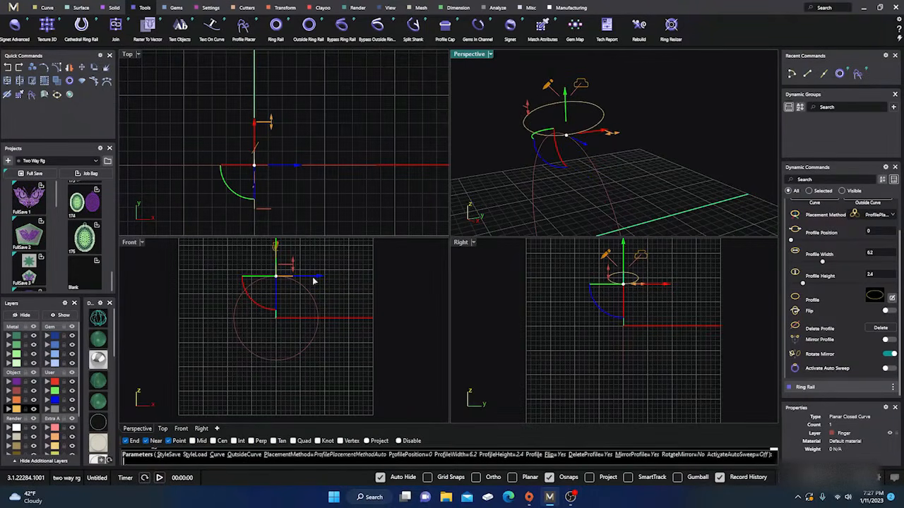
{"action": "mouse_move", "coordinate": [319, 276]}
{"action": "left_mouse_down"}
{"action": "mouse_move", "coordinate": [311, 276]}
{"action": "mouse_move", "coordinate": [346, 278]}
{"action": "mouse_move", "coordinate": [318, 278]}
{"action": "left_mouse_up"}
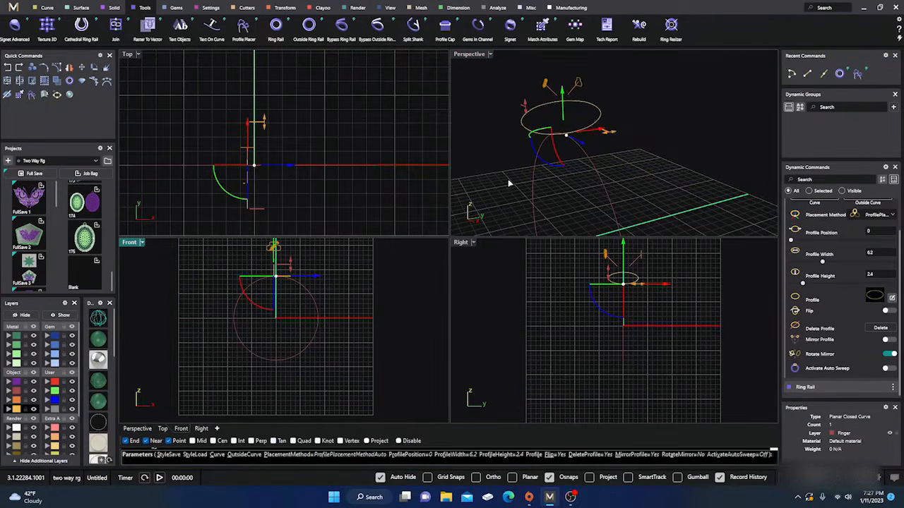
{"action": "right_click_drag", "start_coordinate": [509, 182], "coordinate": [471, 173]}
Rotate the profile slightly about its different axes with the rotation handles, and cancel the Profile Placer
{"action": "mouse_move", "coordinate": [537, 155]}
{"action": "left_mouse_down"}
{"action": "mouse_move", "coordinate": [535, 147]}
{"action": "mouse_move", "coordinate": [555, 166]}
{"action": "mouse_move", "coordinate": [535, 158]}
{"action": "left_mouse_up"}
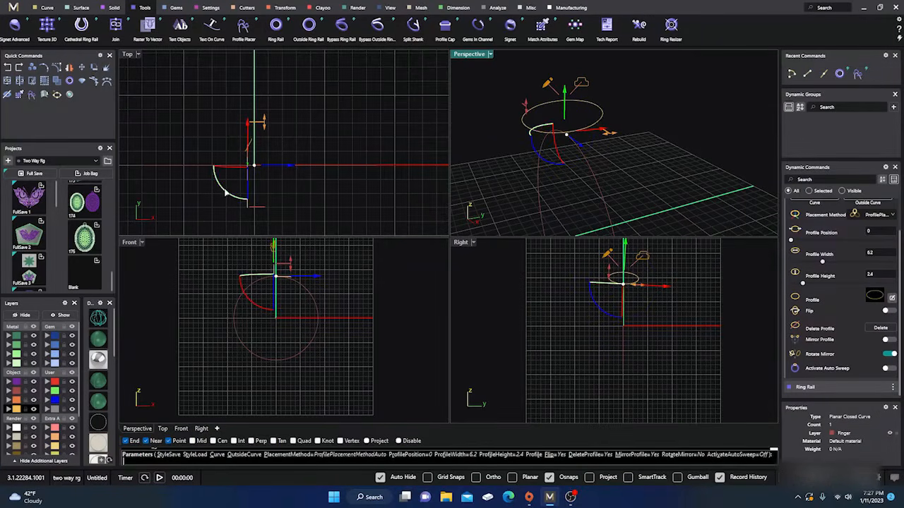
{"action": "mouse_move", "coordinate": [227, 193]}
{"action": "left_mouse_down"}
{"action": "mouse_move", "coordinate": [214, 171]}
{"action": "mouse_move", "coordinate": [242, 197]}
{"action": "mouse_move", "coordinate": [229, 189]}
{"action": "left_mouse_up"}
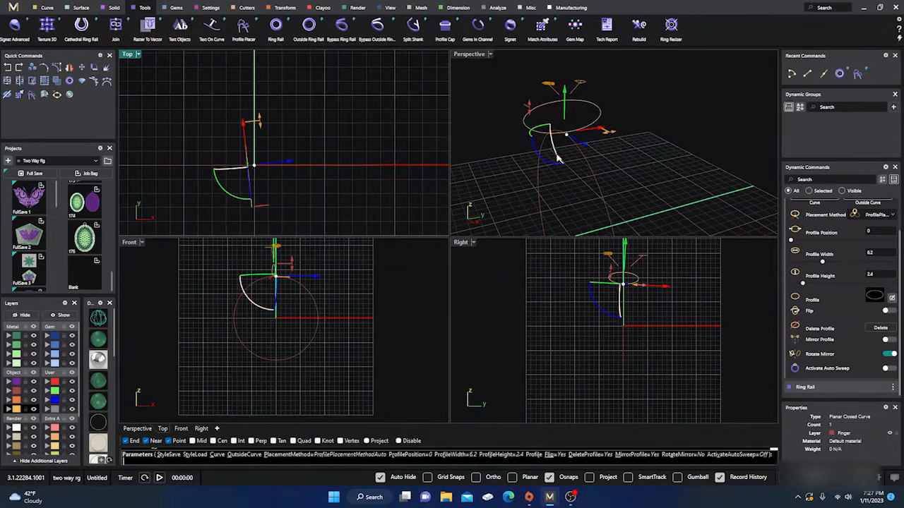
{"action": "mouse_move", "coordinate": [555, 159]}
{"action": "left_mouse_down"}
{"action": "mouse_move", "coordinate": [548, 155]}
{"action": "mouse_move", "coordinate": [555, 168]}
{"action": "mouse_move", "coordinate": [544, 151]}
{"action": "mouse_move", "coordinate": [555, 176]}
{"action": "mouse_move", "coordinate": [549, 172]}
{"action": "left_mouse_up"}
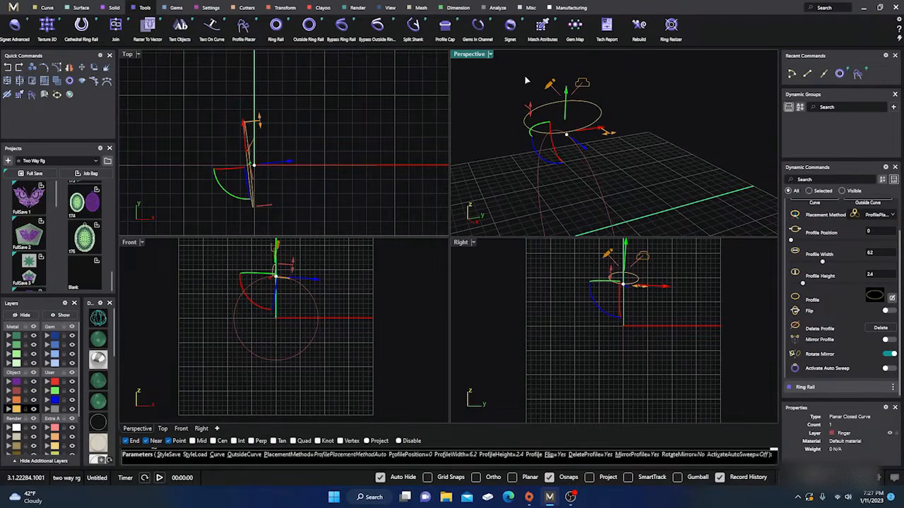
{"action": "key", "text": "Escape"}
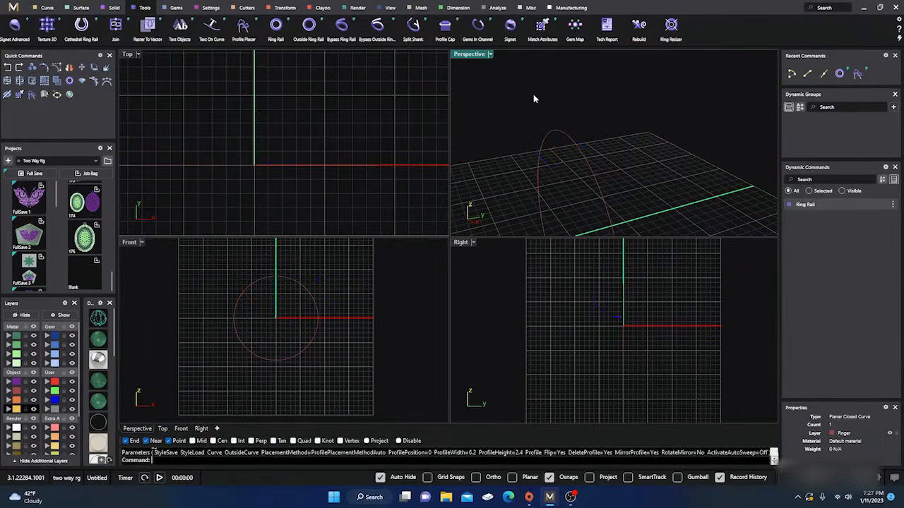
Start a fresh Profile Placer on the ring rail with the default profile, 4 mm wide and 2 mm high
{"action": "left_click", "coordinate": [575, 143]}
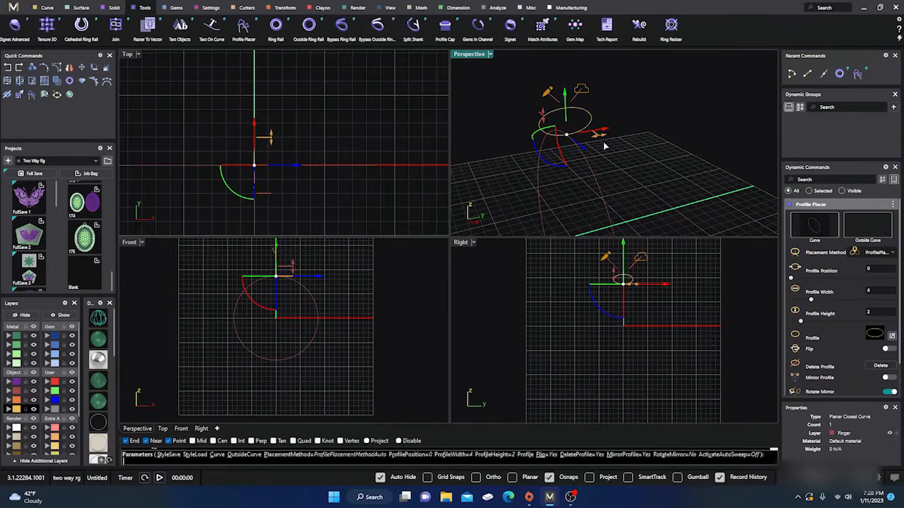
{"action": "right_click_drag", "start_coordinate": [636, 183], "coordinate": [635, 166]}
{"action": "scroll", "coordinate": [636, 166], "scroll_direction": "down", "scroll_amount": 4}
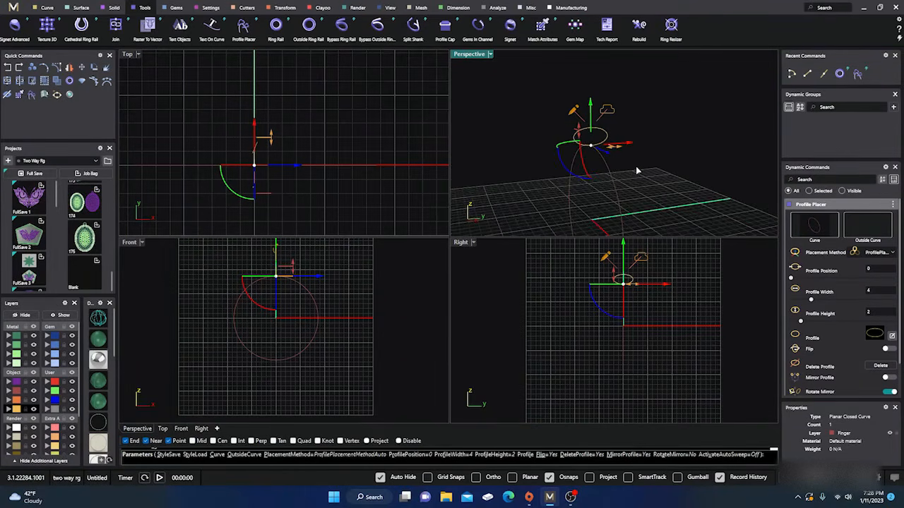
{"action": "scroll", "coordinate": [524, 114], "scroll_direction": "down", "scroll_amount": 4}
{"action": "scroll", "coordinate": [549, 153], "scroll_direction": "up", "scroll_amount": 3}
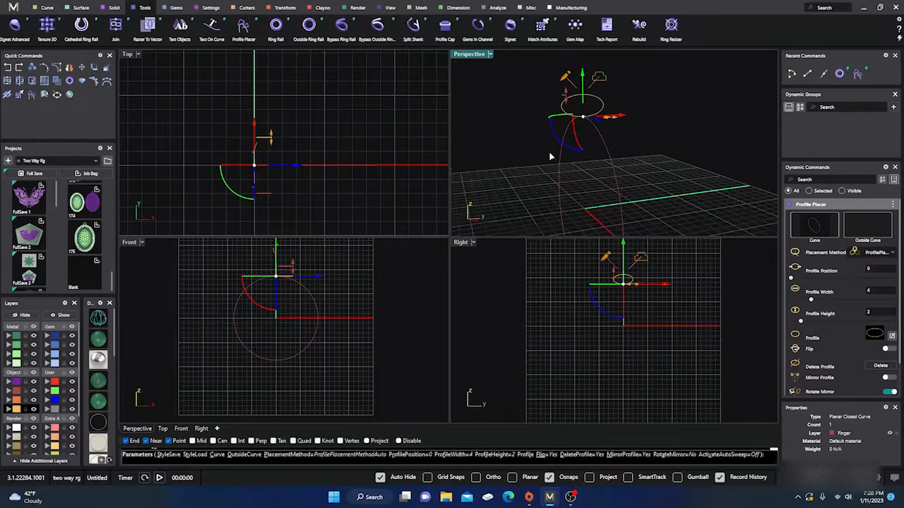
Replace the placed profile with shank profile 02 from the profile library and widen it to 5.4 mm
{"action": "left_click", "coordinate": [601, 79]}
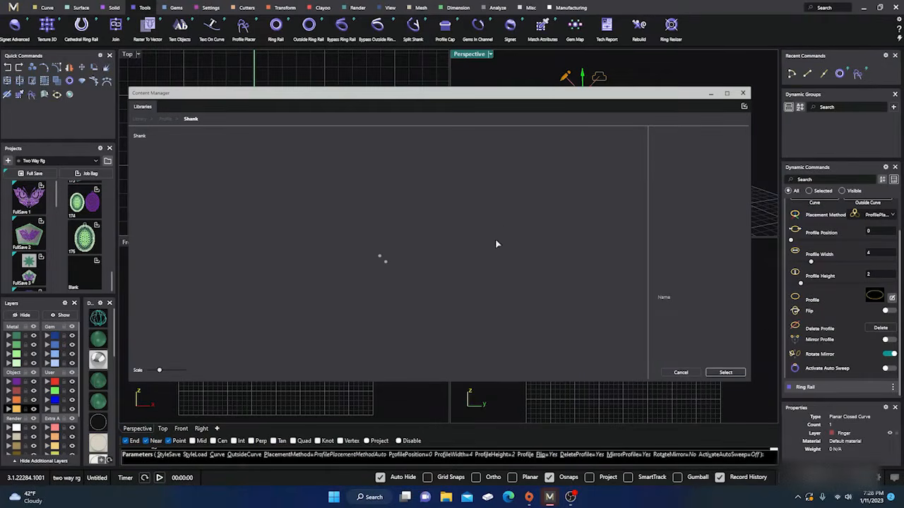
{"action": "scroll", "coordinate": [387, 256], "scroll_direction": "down", "scroll_amount": 5}
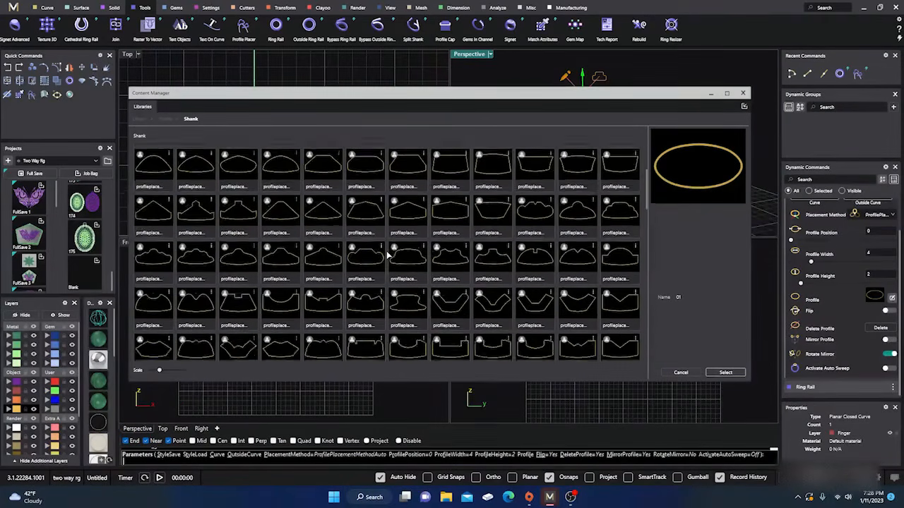
{"action": "scroll", "coordinate": [387, 257], "scroll_direction": "down", "scroll_amount": 5}
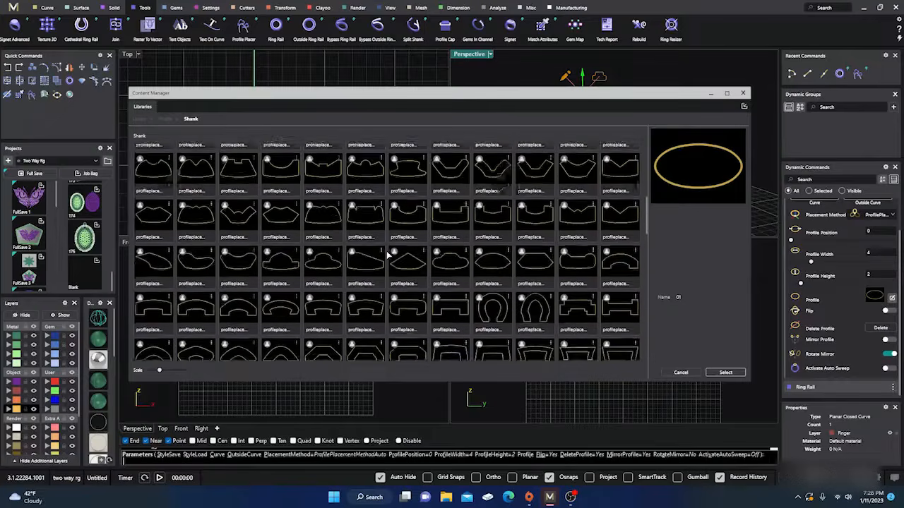
{"action": "scroll", "coordinate": [387, 254], "scroll_direction": "down", "scroll_amount": 5}
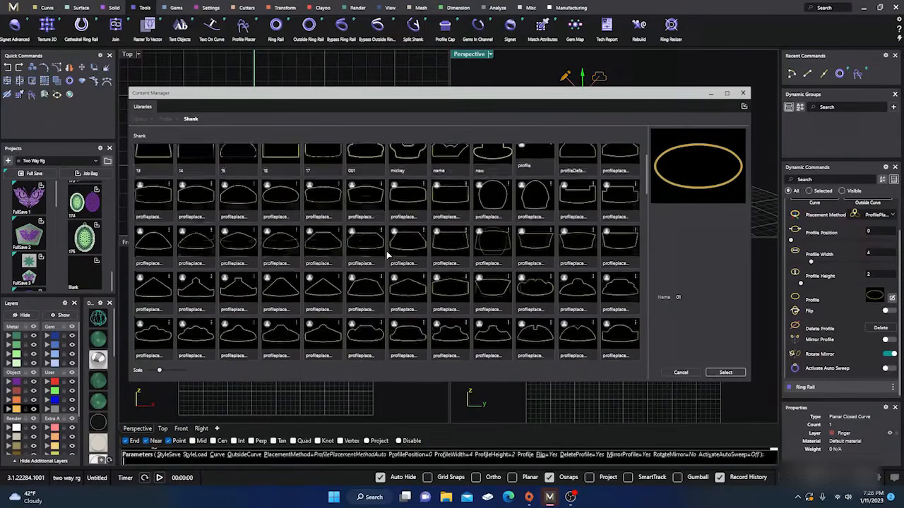
{"action": "scroll", "coordinate": [387, 256], "scroll_direction": "up", "scroll_amount": 5}
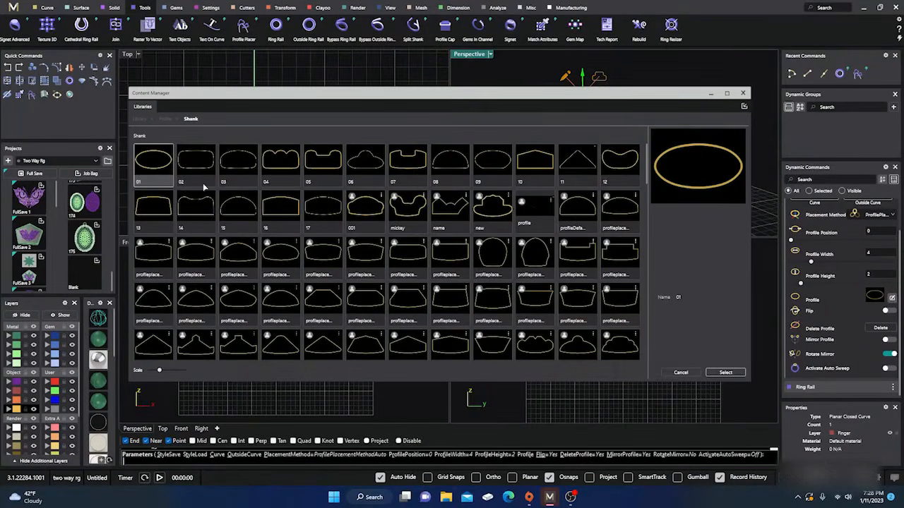
{"action": "left_click", "coordinate": [196, 161]}
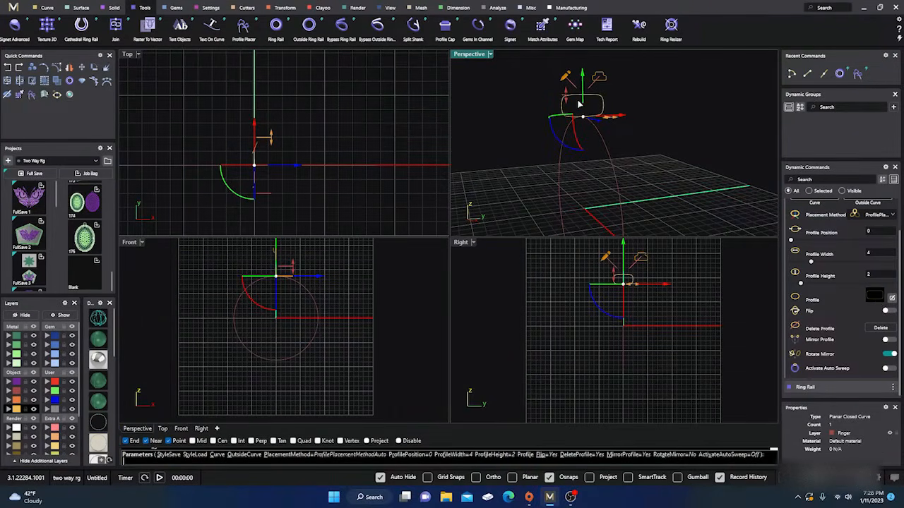
{"action": "right_click_drag", "start_coordinate": [581, 106], "coordinate": [639, 149]}
{"action": "left_click_drag", "start_coordinate": [611, 117], "coordinate": [626, 122]}
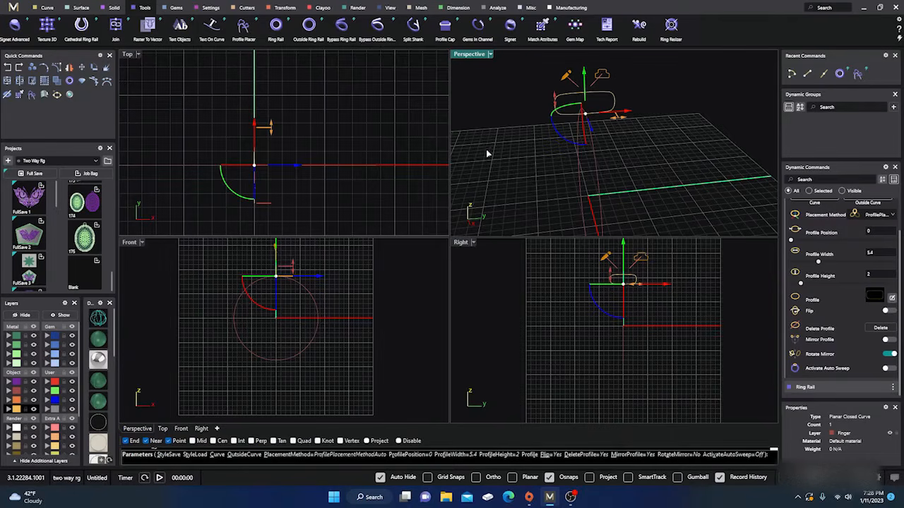
Add a second profile at the bottom of the ring rail, at profile position 0.5
{"action": "scroll", "coordinate": [487, 136], "scroll_direction": "down", "scroll_amount": 2}
{"action": "right_click_drag", "start_coordinate": [486, 136], "coordinate": [538, 165]}
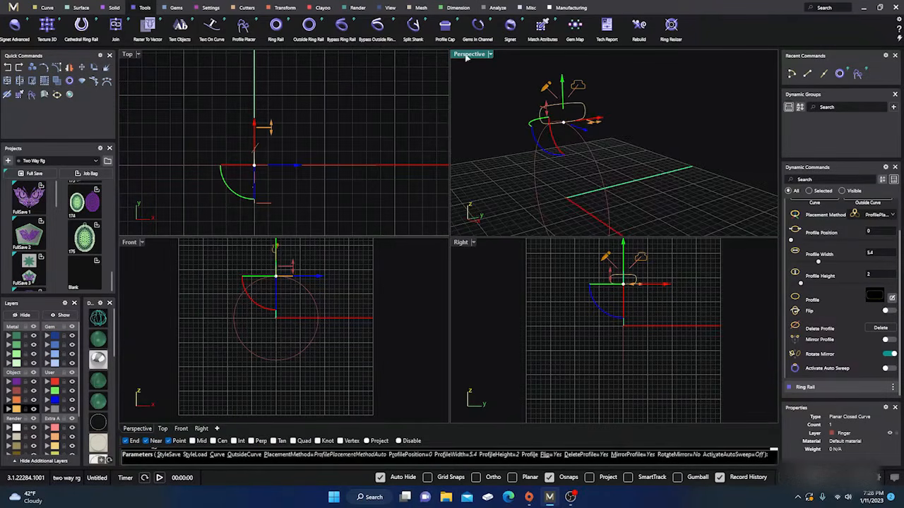
{"action": "scroll", "coordinate": [558, 141], "scroll_direction": "down", "scroll_amount": 2}
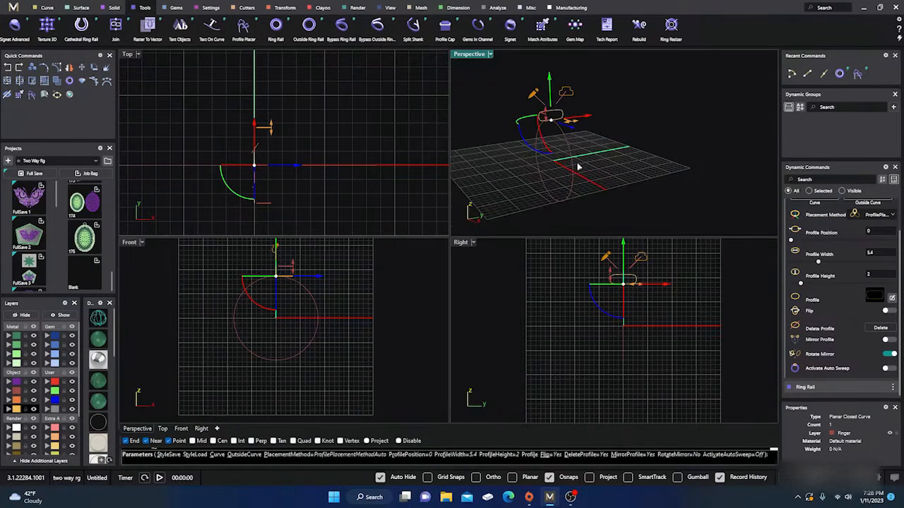
{"action": "right_click_drag", "start_coordinate": [523, 183], "coordinate": [541, 182]}
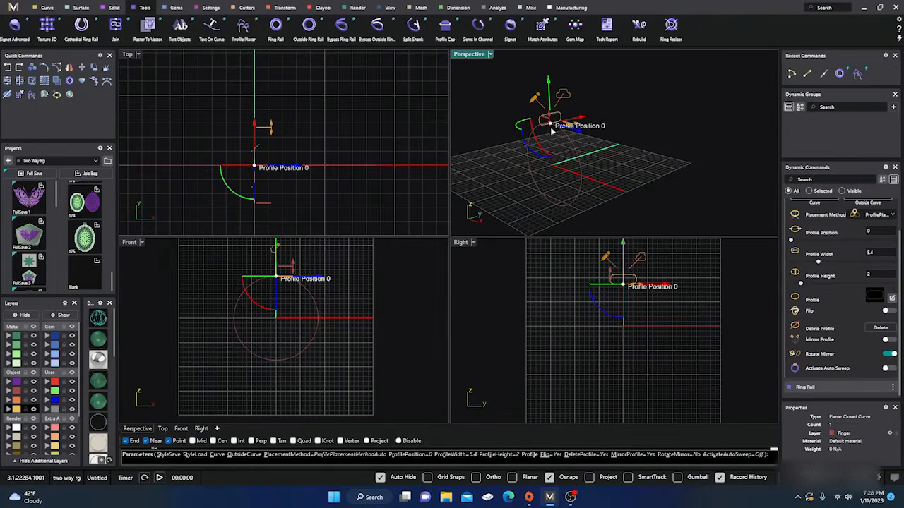
{"action": "left_click_drag", "start_coordinate": [556, 125], "coordinate": [527, 162]}
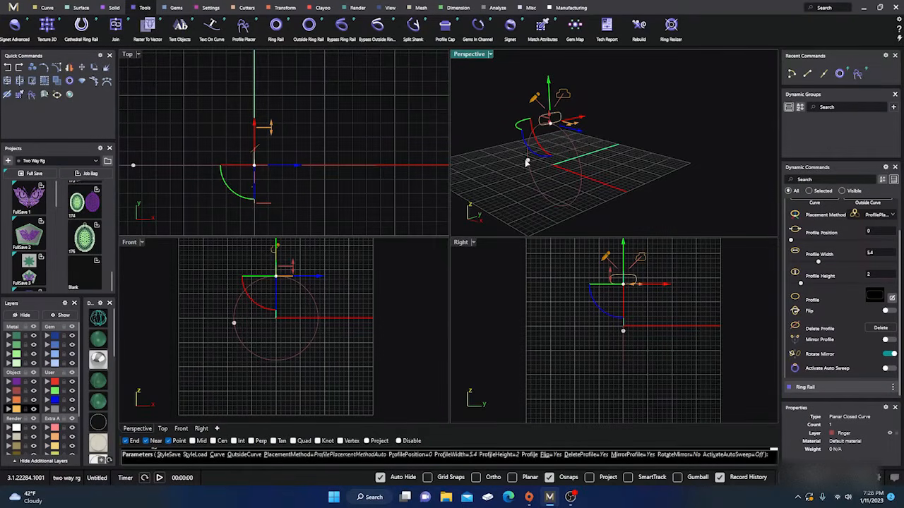
{"action": "left_click_drag", "start_coordinate": [308, 291], "coordinate": [234, 327]}
{"action": "left_click", "coordinate": [276, 365]}
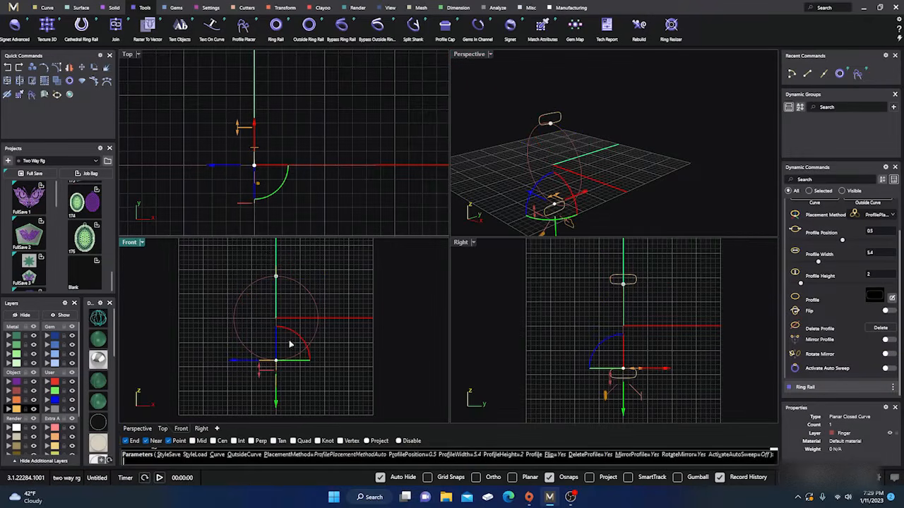
Narrow the profile at the bottom of the rail to 3.6 mm and finish the Profile Placer
{"action": "scroll", "coordinate": [608, 397], "scroll_direction": "up", "scroll_amount": 3}
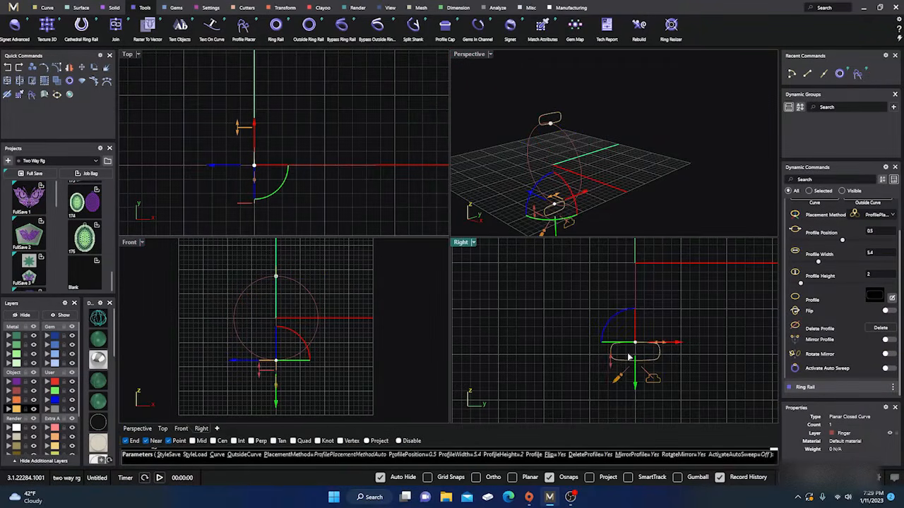
{"action": "scroll", "coordinate": [660, 352], "scroll_direction": "up", "scroll_amount": 5}
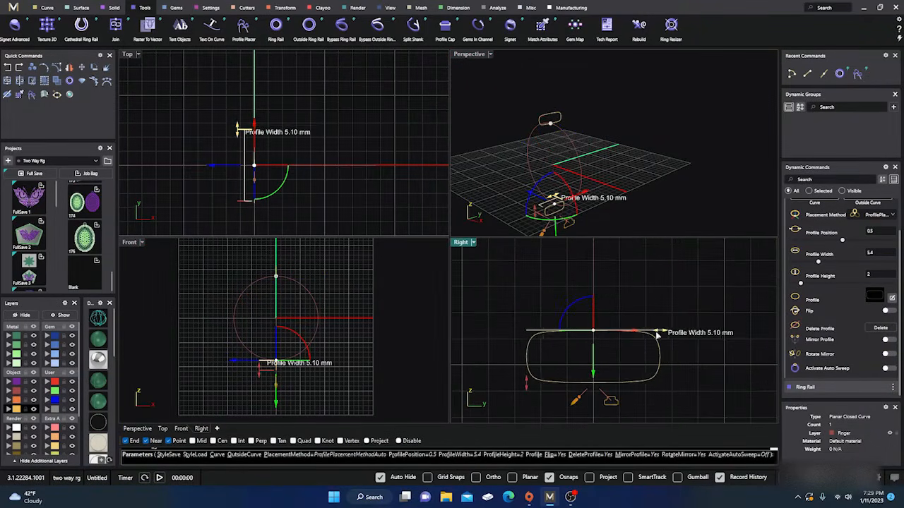
{"action": "left_click_drag", "start_coordinate": [657, 336], "coordinate": [640, 332]}
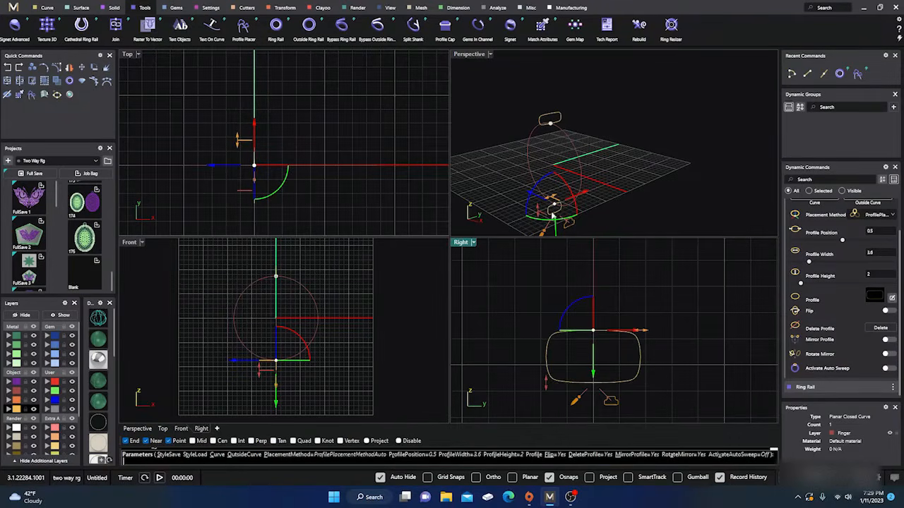
{"action": "right_click", "coordinate": [635, 130]}
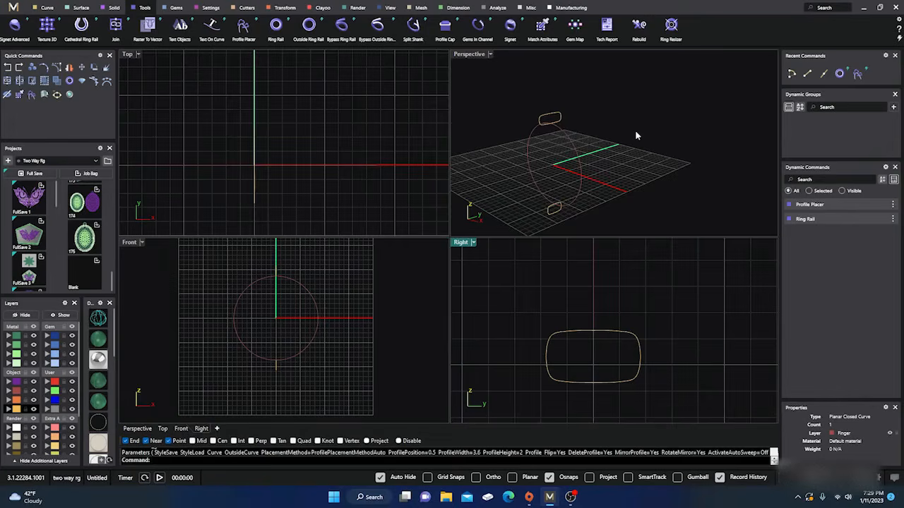
Reopen the Profile Placer for editing, try Activate Auto Sweep to preview the ring, and cancel the edit
{"action": "mouse_move", "coordinate": [635, 130]}
{"action": "right_mouse_down"}
{"action": "mouse_move", "coordinate": [645, 154]}
{"action": "mouse_move", "coordinate": [644, 131]}
{"action": "mouse_move", "coordinate": [601, 158]}
{"action": "mouse_move", "coordinate": [636, 154]}
{"action": "mouse_move", "coordinate": [613, 149]}
{"action": "mouse_move", "coordinate": [617, 131]}
{"action": "mouse_move", "coordinate": [623, 143]}
{"action": "right_mouse_up"}
{"action": "scroll", "coordinate": [612, 149], "scroll_direction": "up", "scroll_amount": 7}
{"action": "scroll", "coordinate": [617, 131], "scroll_direction": "down", "scroll_amount": 4}
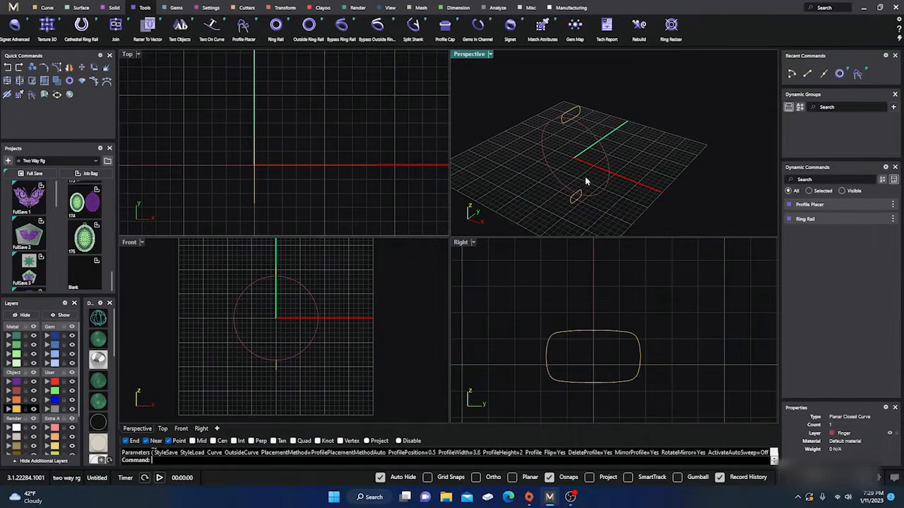
{"action": "left_click", "coordinate": [576, 110]}
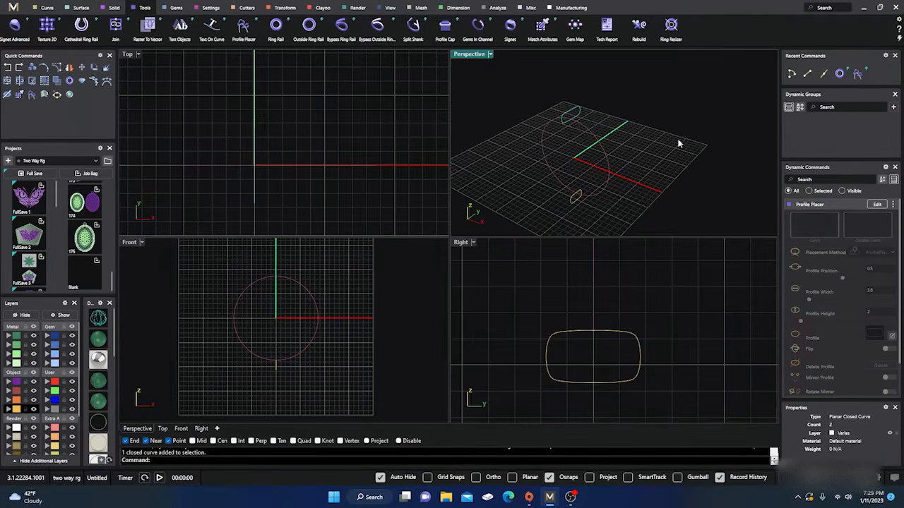
{"action": "left_click", "coordinate": [876, 204]}
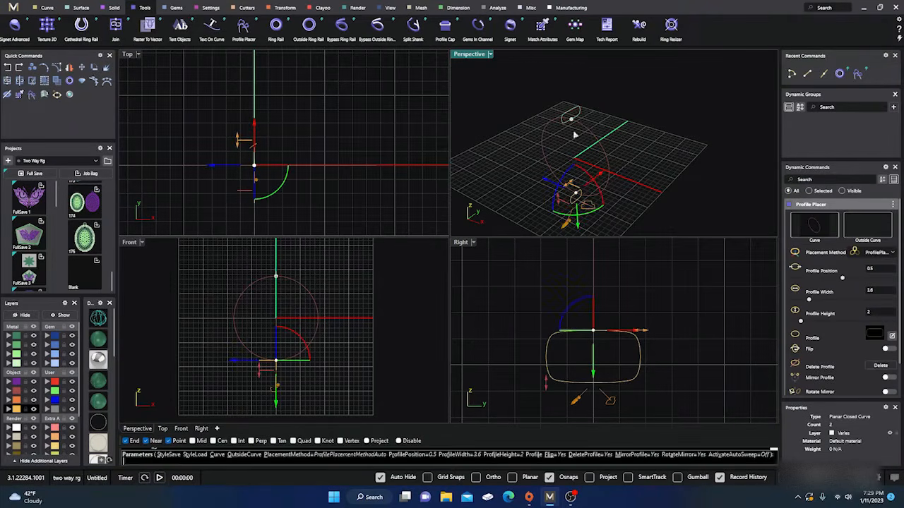
{"action": "scroll", "coordinate": [823, 292], "scroll_direction": "down", "scroll_amount": 1}
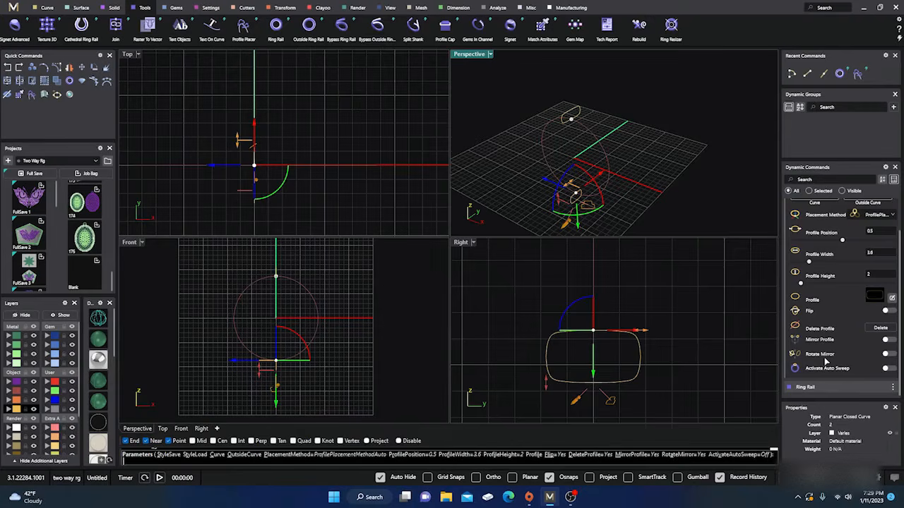
{"action": "left_click", "coordinate": [885, 368]}
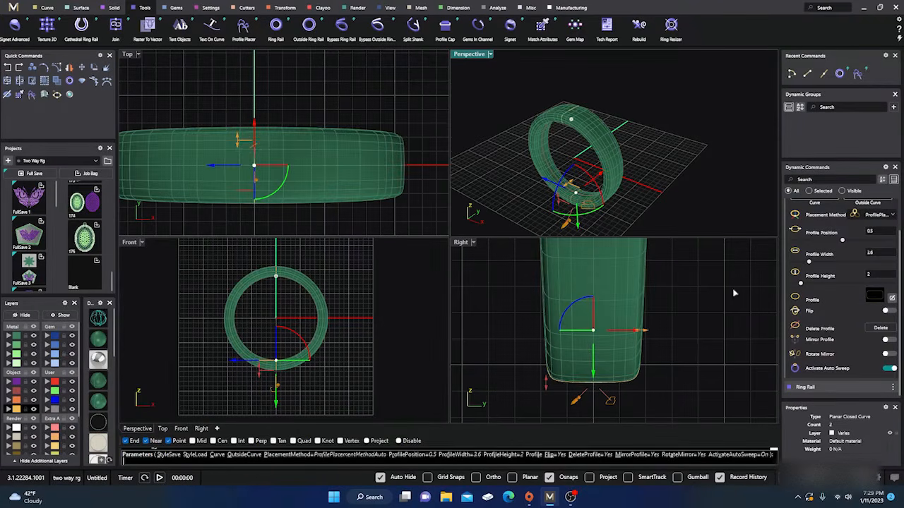
{"action": "right_click_drag", "start_coordinate": [656, 176], "coordinate": [631, 153]}
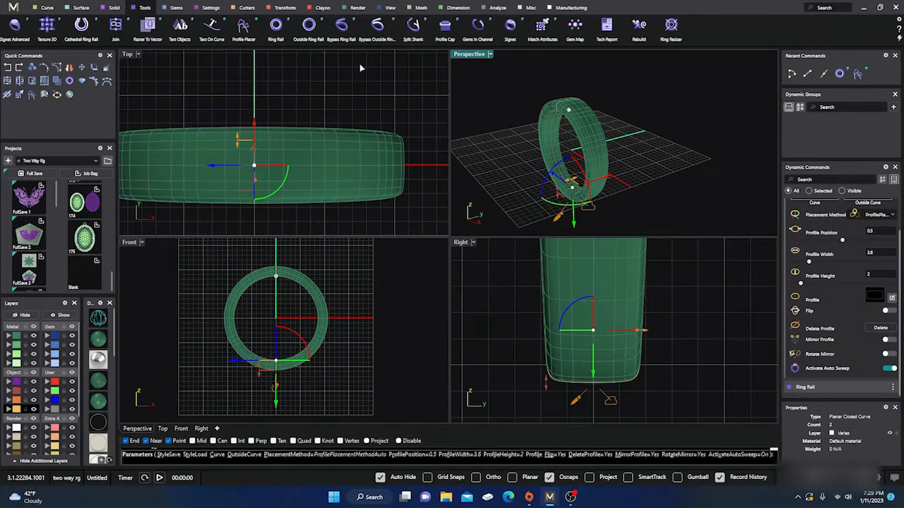
{"action": "key", "text": "Escape"}
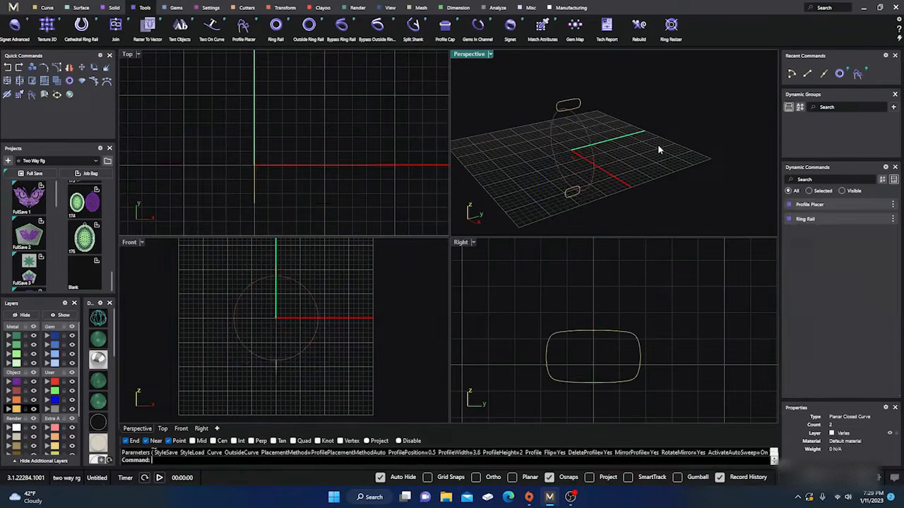
Sweep the bottom and top profiles along the ring rail with Sweep 1, using the Closed option
{"action": "left_click", "coordinate": [80, 7]}
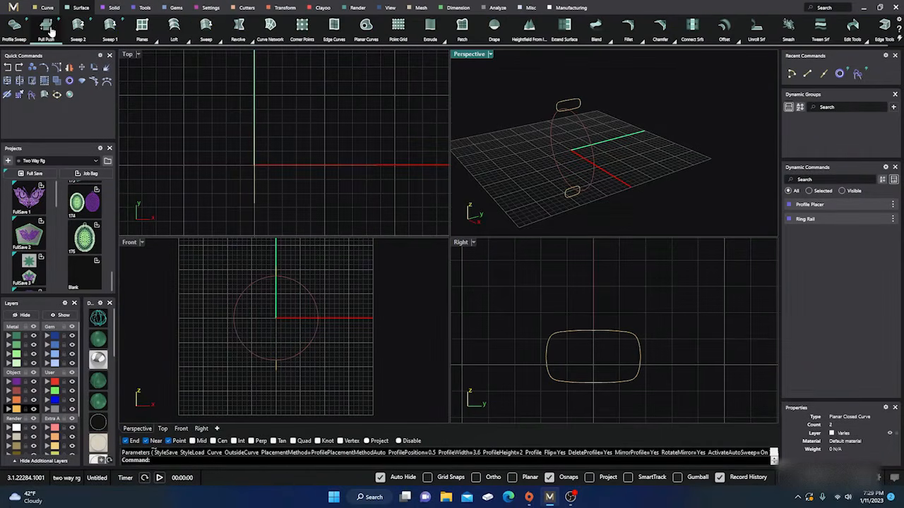
{"action": "left_click", "coordinate": [109, 27]}
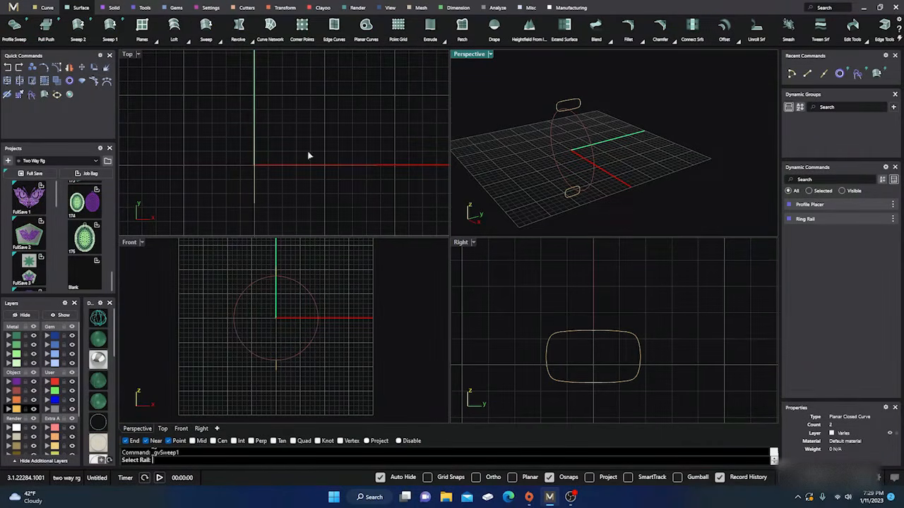
{"action": "left_click", "coordinate": [583, 129]}
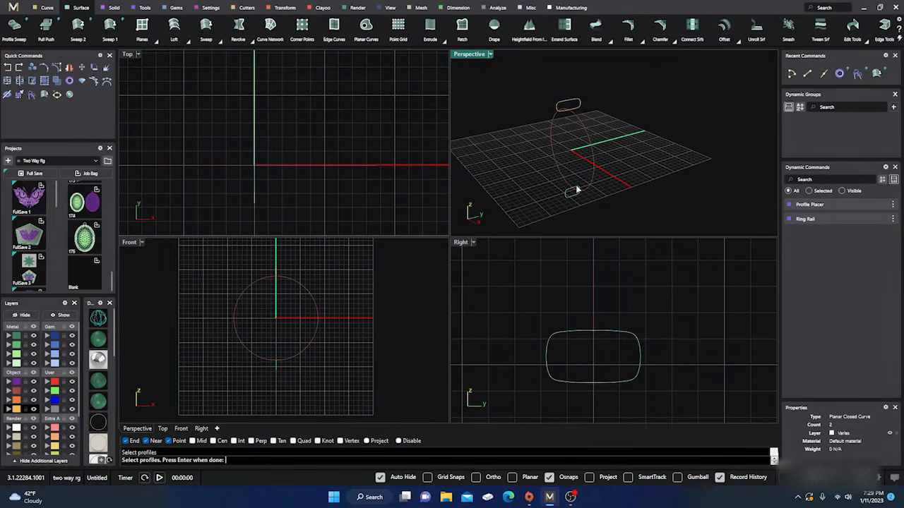
{"action": "left_click", "coordinate": [577, 108]}
{"action": "key", "text": "Return"}
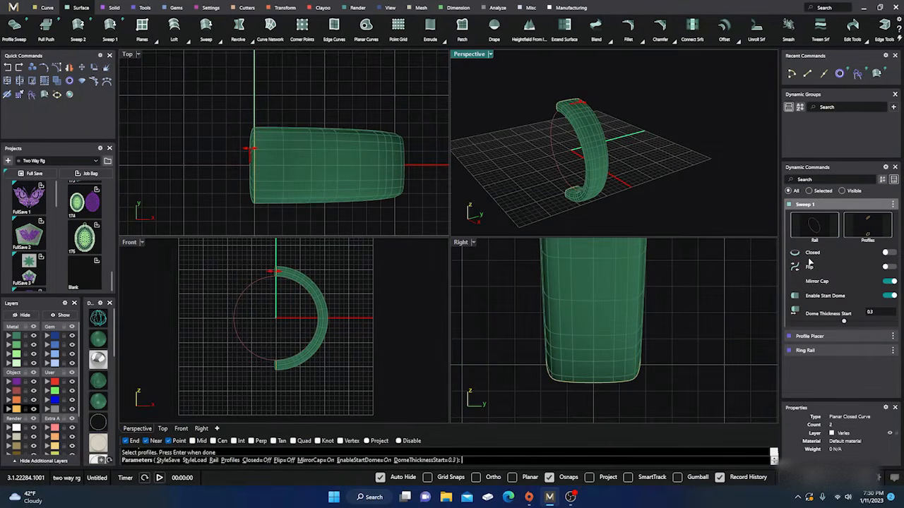
{"action": "left_click", "coordinate": [888, 252]}
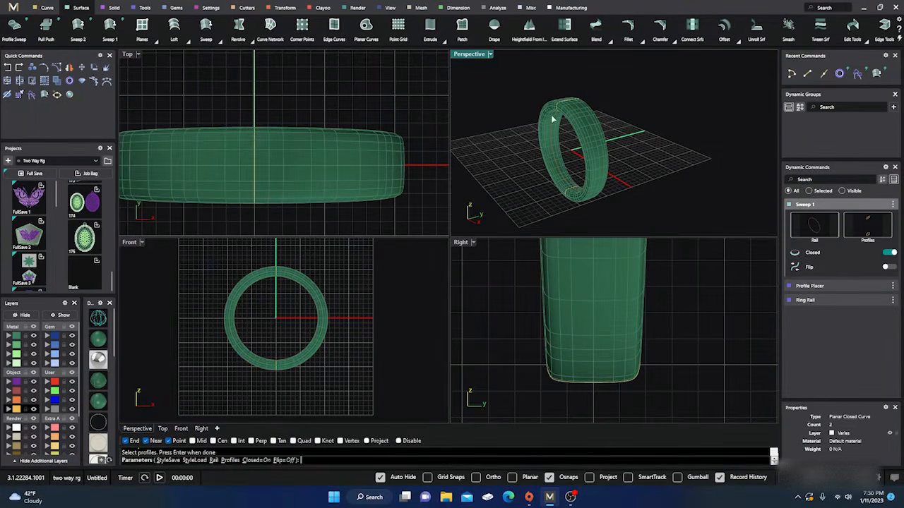
{"action": "right_click_drag", "start_coordinate": [589, 202], "coordinate": [638, 187]}
{"action": "scroll", "coordinate": [631, 158], "scroll_direction": "down", "scroll_amount": 2}
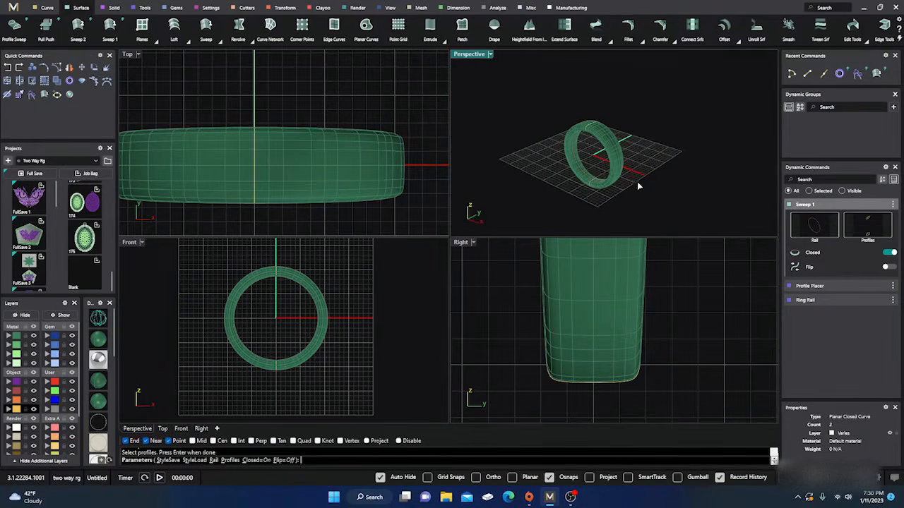
{"action": "right_click", "coordinate": [682, 176]}
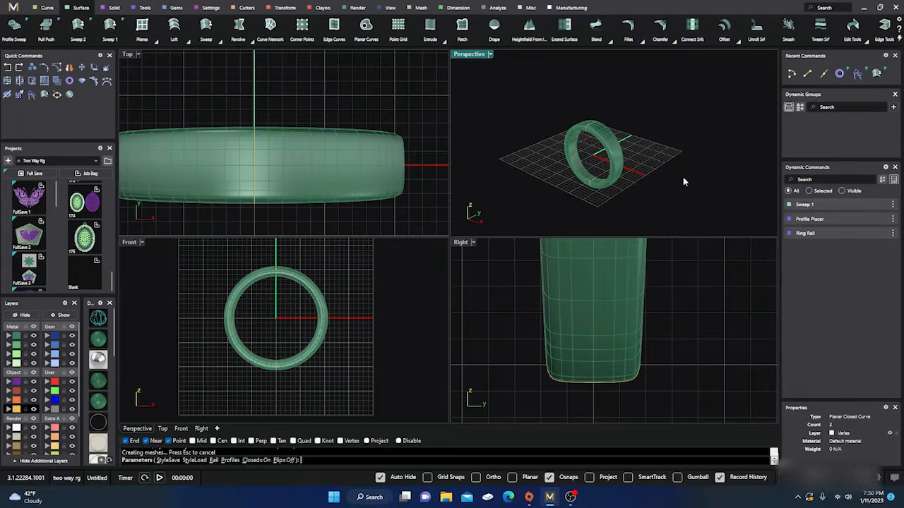
Examine the swept ring band from several angles in the Perspective view, selecting it to check its structure
{"action": "scroll", "coordinate": [605, 157], "scroll_direction": "up", "scroll_amount": 3}
{"action": "scroll", "coordinate": [605, 157], "scroll_direction": "down", "scroll_amount": 3}
{"action": "right_click_drag", "start_coordinate": [606, 158], "coordinate": [580, 166]}
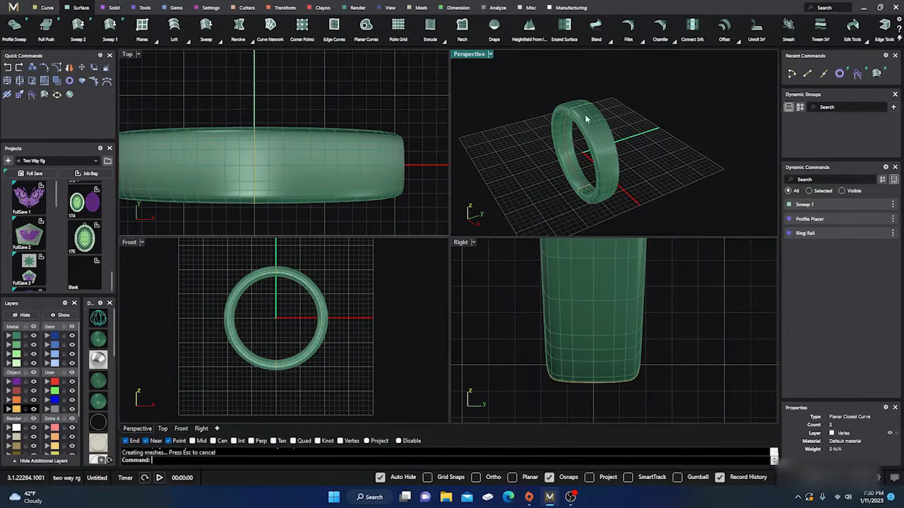
{"action": "left_click", "coordinate": [602, 151]}
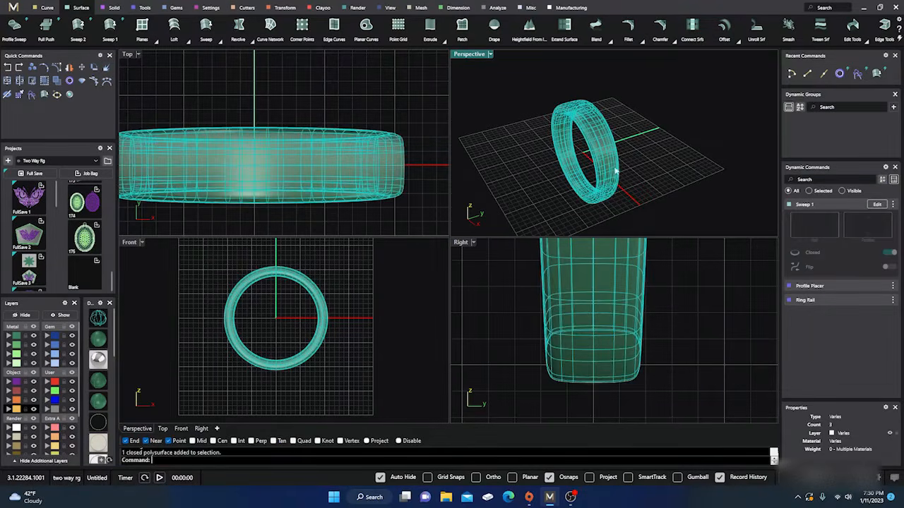
{"action": "left_click", "coordinate": [650, 186]}
{"action": "left_click", "coordinate": [592, 161]}
{"action": "left_click", "coordinate": [662, 144]}
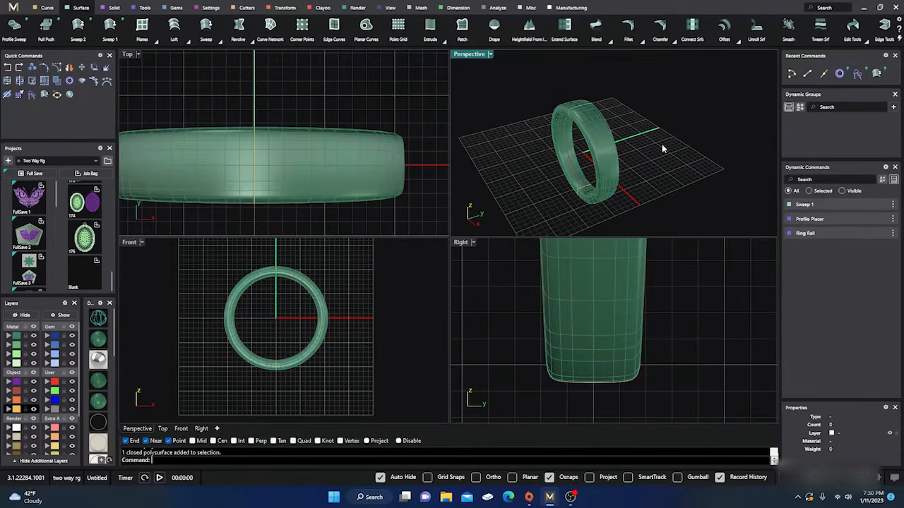
{"action": "scroll", "coordinate": [607, 152], "scroll_direction": "down", "scroll_amount": 5}
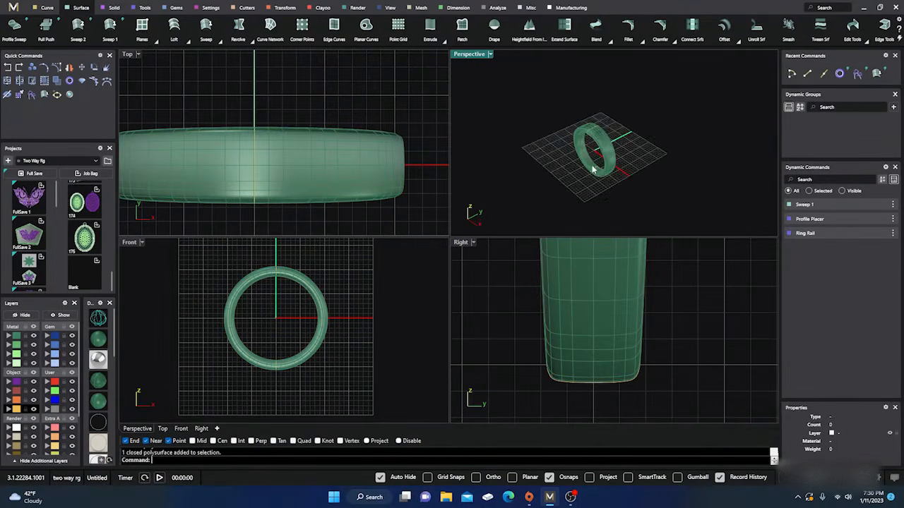
{"action": "scroll", "coordinate": [597, 173], "scroll_direction": "up", "scroll_amount": 5}
{"action": "right_click_drag", "start_coordinate": [592, 172], "coordinate": [560, 146]}
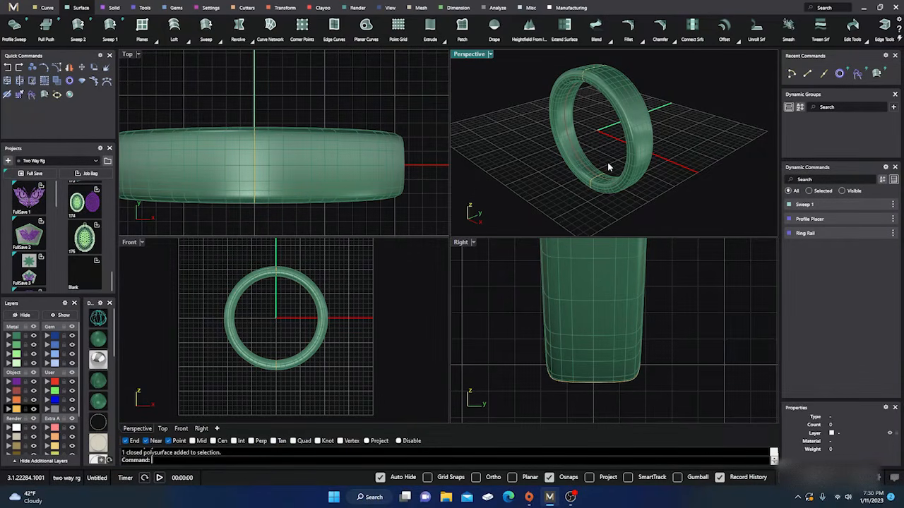
Select the profile curve at the top of the ring and reopen its Profile Placer for editing
{"action": "scroll", "coordinate": [539, 176], "scroll_direction": "down", "scroll_amount": 5}
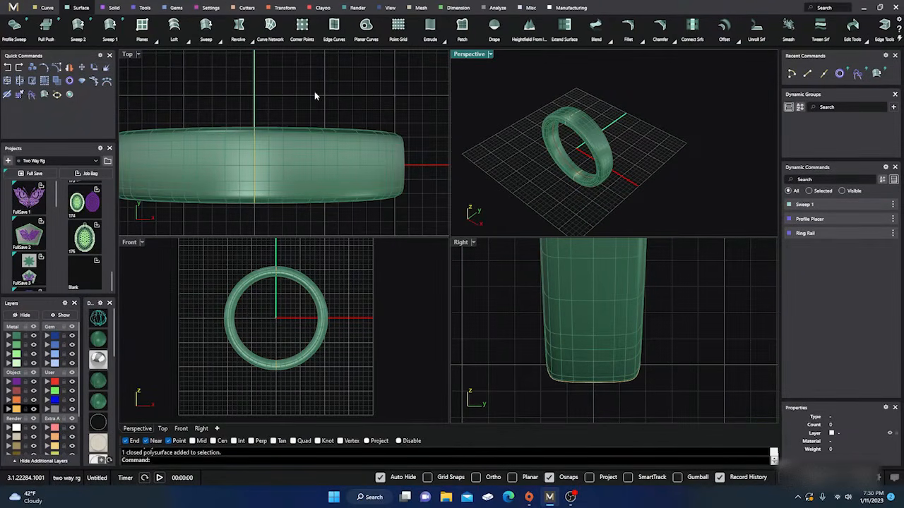
{"action": "right_click_drag", "start_coordinate": [314, 91], "coordinate": [351, 77]}
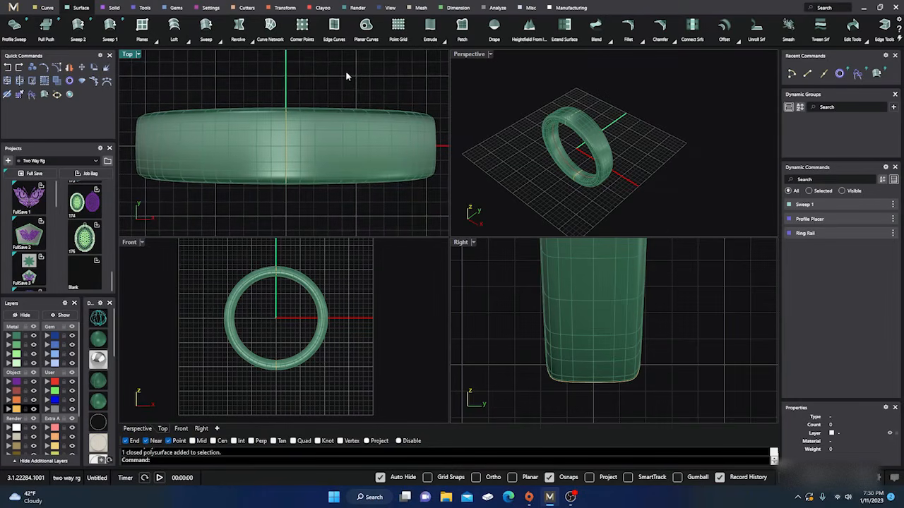
{"action": "scroll", "coordinate": [573, 126], "scroll_direction": "up", "scroll_amount": 5}
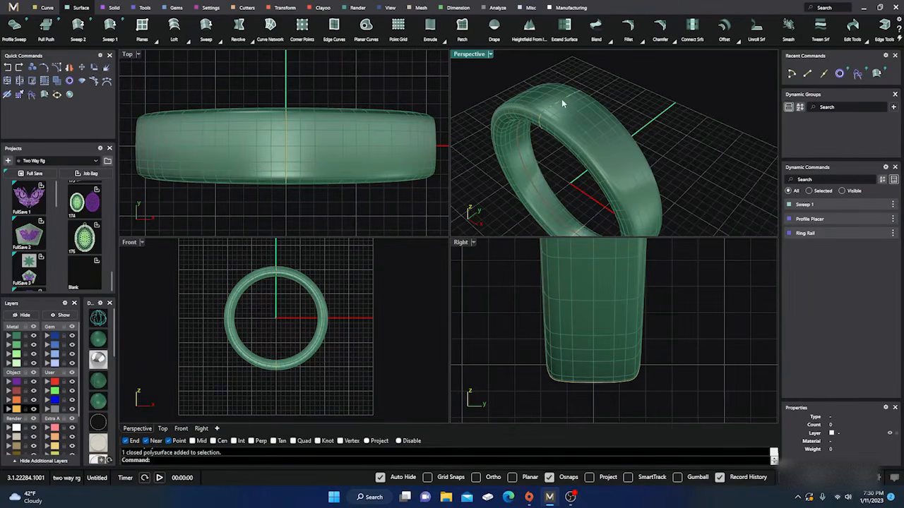
{"action": "scroll", "coordinate": [593, 104], "scroll_direction": "down", "scroll_amount": 2}
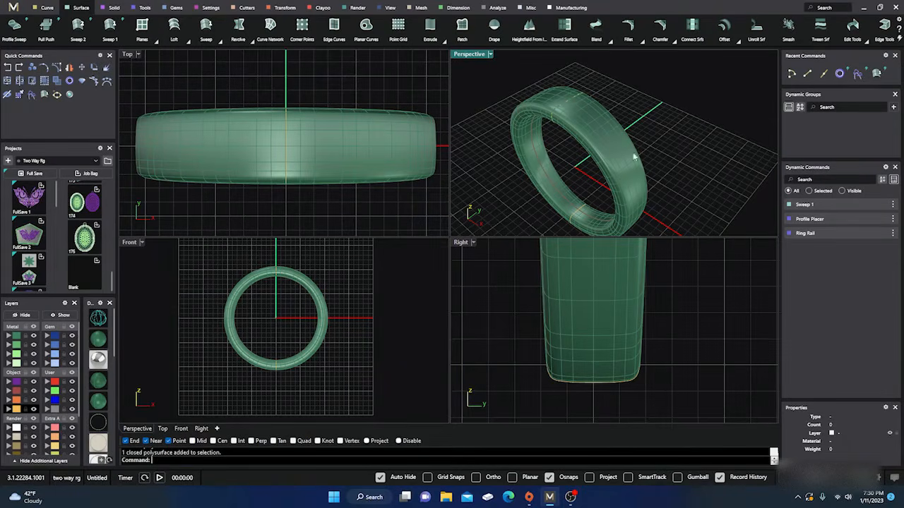
{"action": "left_click", "coordinate": [568, 99]}
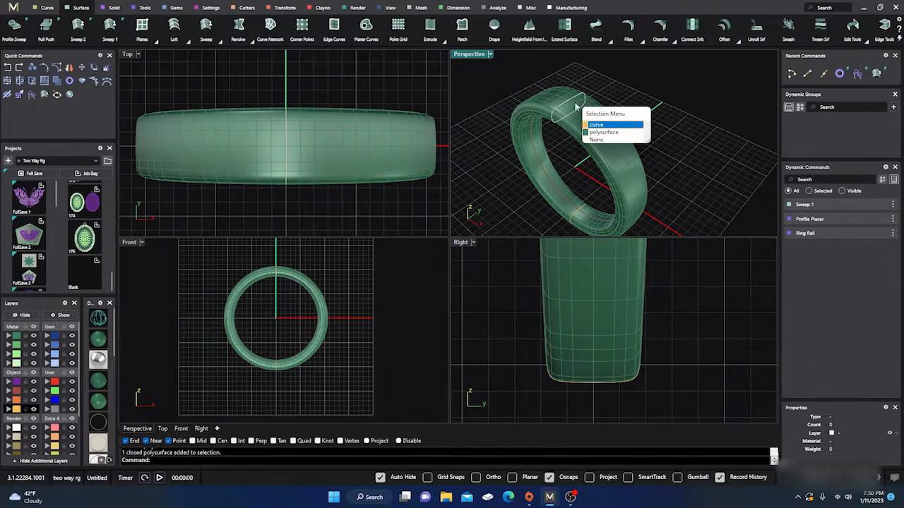
{"action": "left_click", "coordinate": [595, 126]}
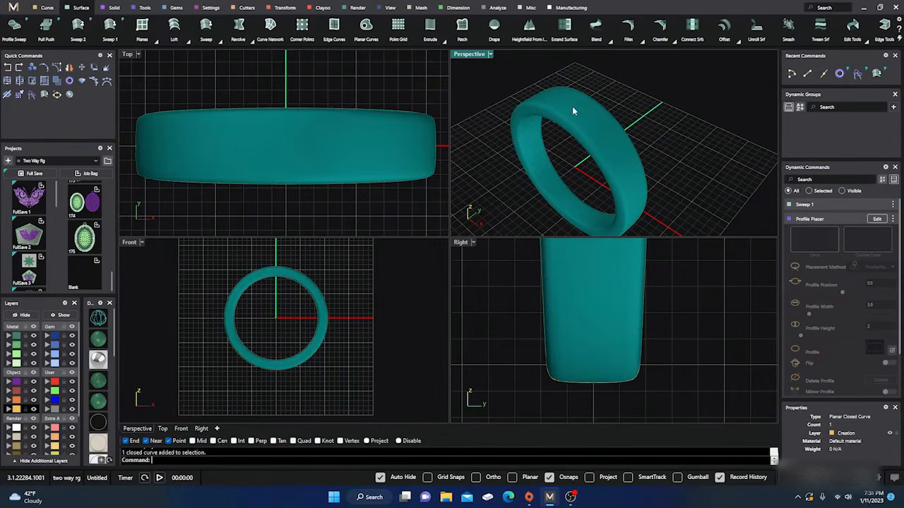
{"action": "left_click", "coordinate": [877, 220]}
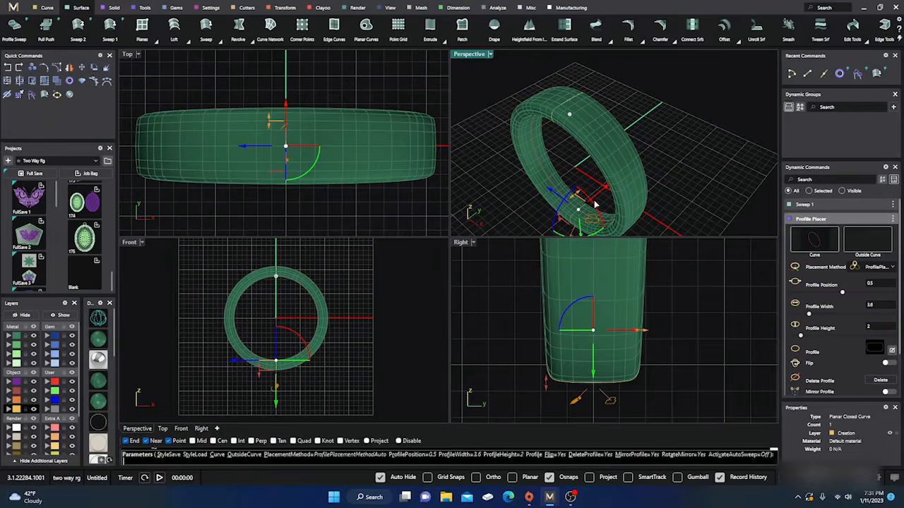
Switch between the top and bottom profiles on the rail to compare their Profile Placer settings
{"action": "left_click", "coordinate": [570, 117]}
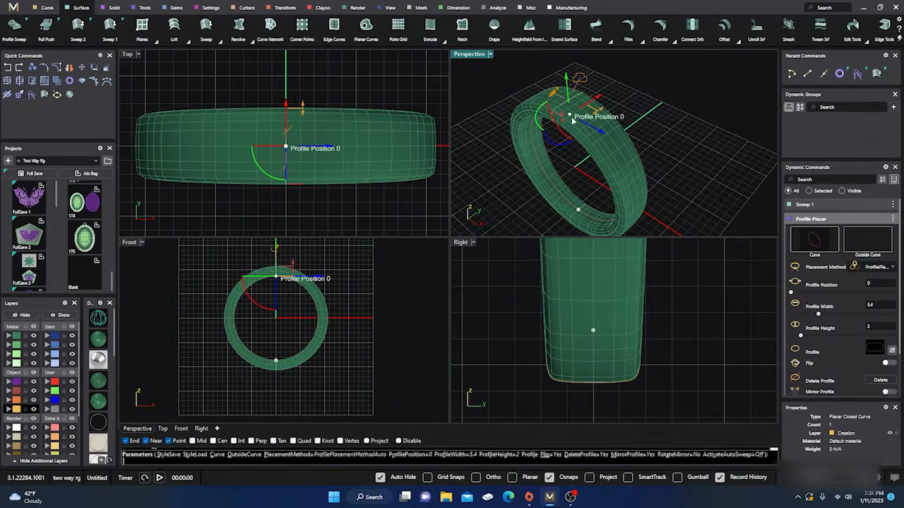
{"action": "left_click", "coordinate": [579, 212]}
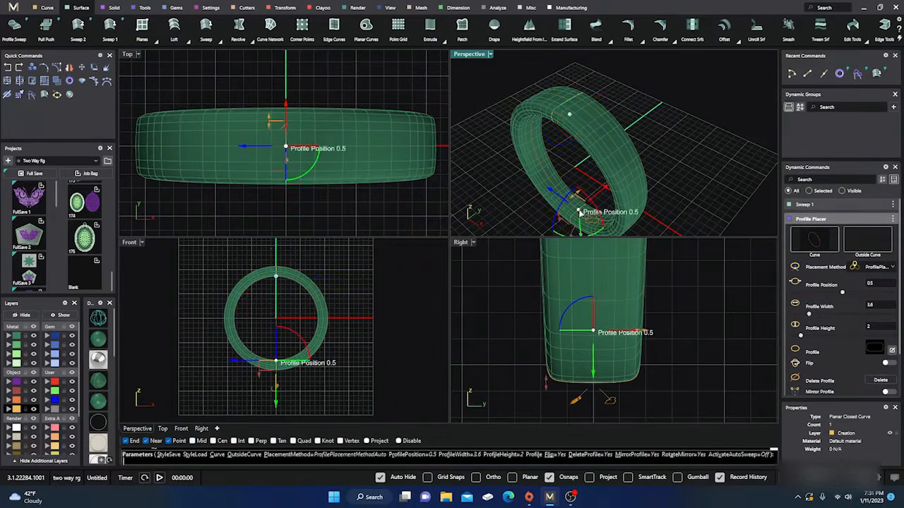
{"action": "left_click", "coordinate": [568, 117]}
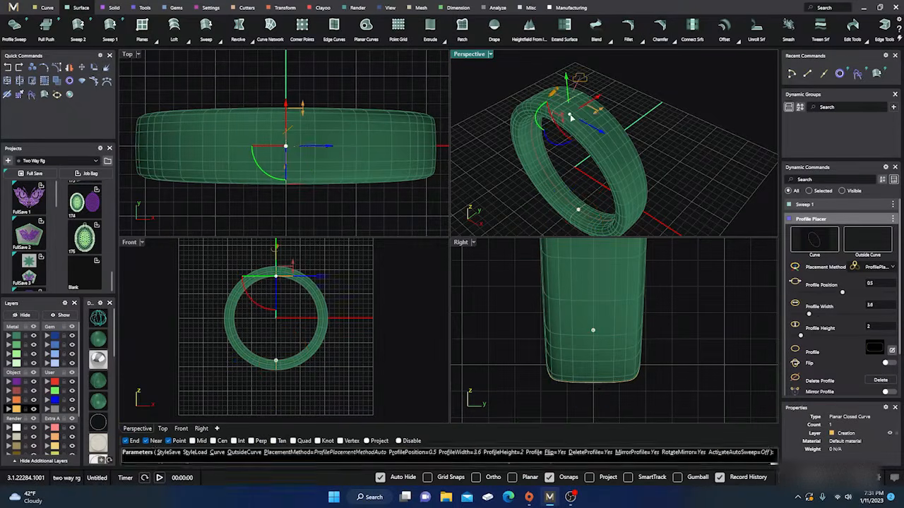
{"action": "left_click", "coordinate": [578, 211]}
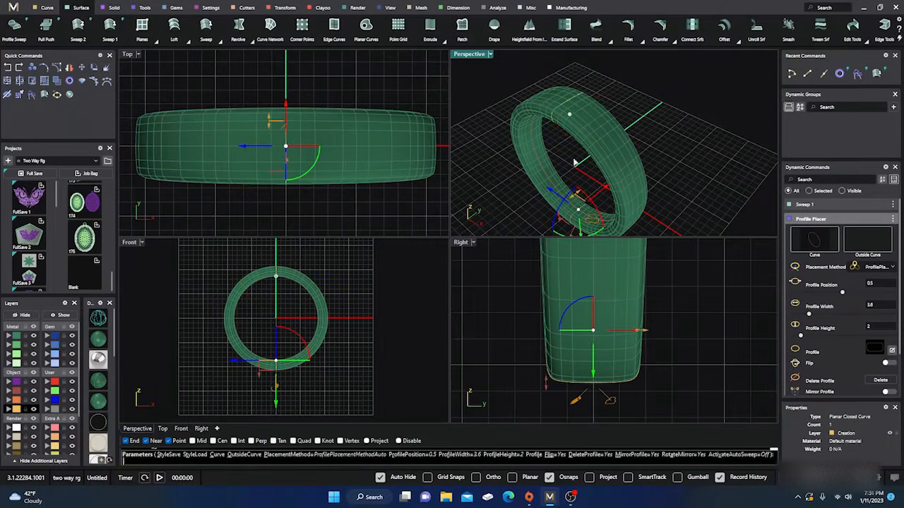
Set the top profile's height to 3.5 mm and finish the Profile Placer edit to update the swept ring
{"action": "left_click", "coordinate": [570, 115]}
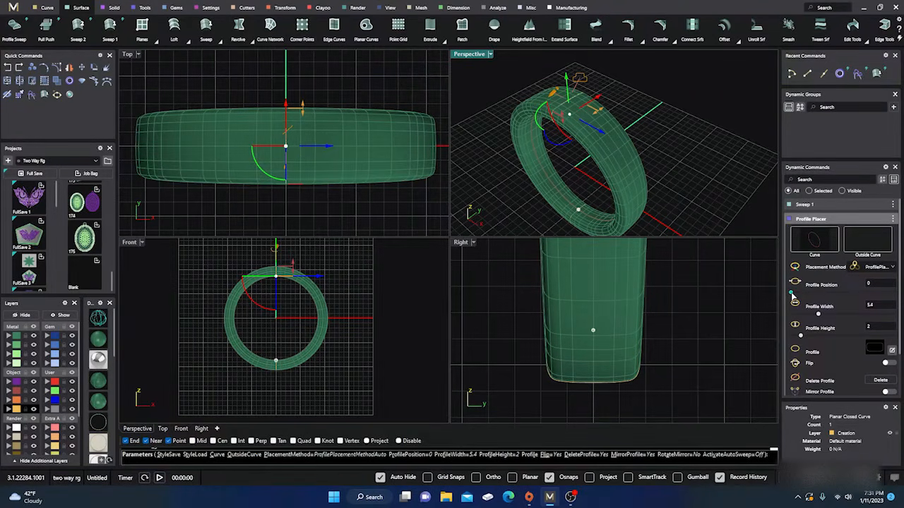
{"action": "left_click_drag", "start_coordinate": [792, 294], "coordinate": [790, 297]}
{"action": "left_click_drag", "start_coordinate": [802, 339], "coordinate": [810, 342]}
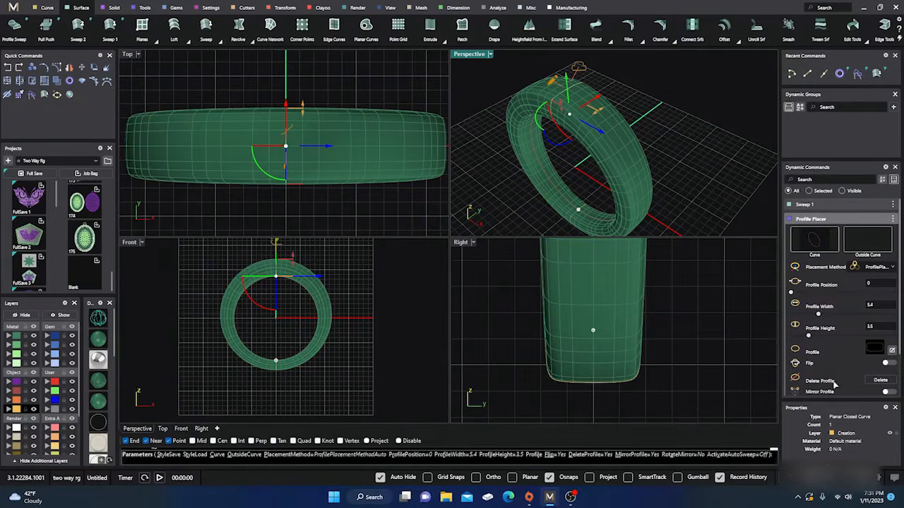
{"action": "scroll", "coordinate": [812, 364], "scroll_direction": "down", "scroll_amount": 1}
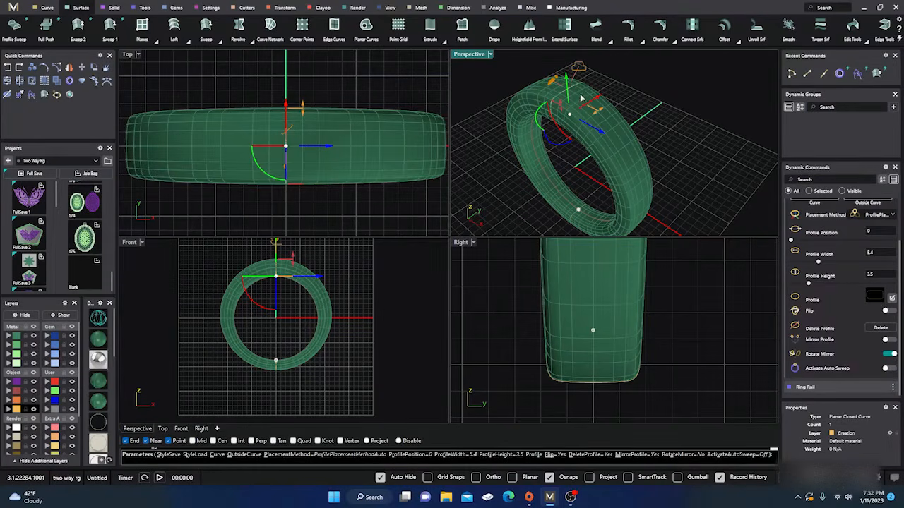
{"action": "right_click", "coordinate": [647, 110]}
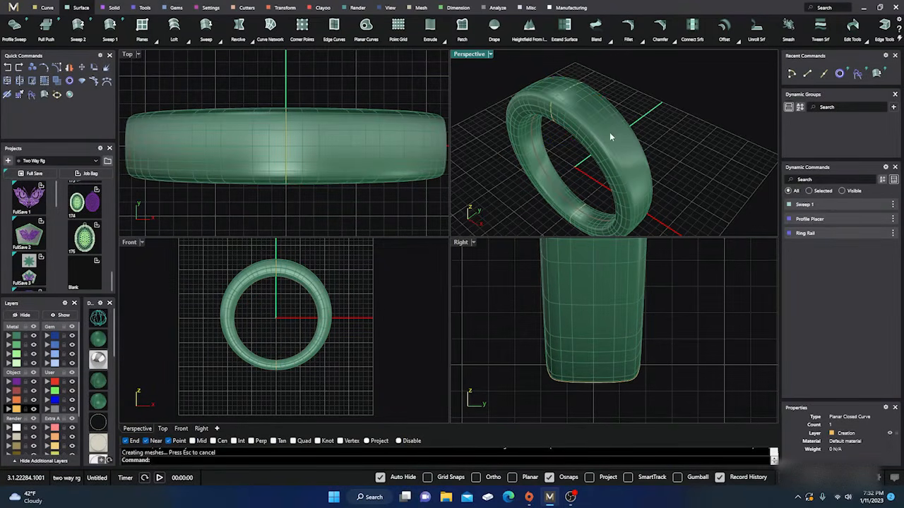
Extract an isocurve from the ring's outer surface along its centreline, at U 1, V 0.5 and a 90° angle
{"action": "right_click_drag", "start_coordinate": [612, 137], "coordinate": [578, 123]}
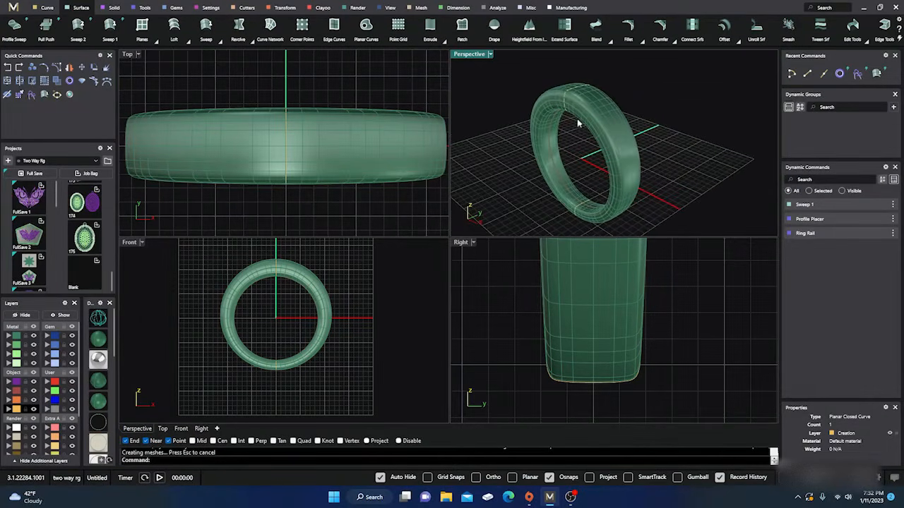
{"action": "scroll", "coordinate": [323, 100], "scroll_direction": "down", "scroll_amount": 4}
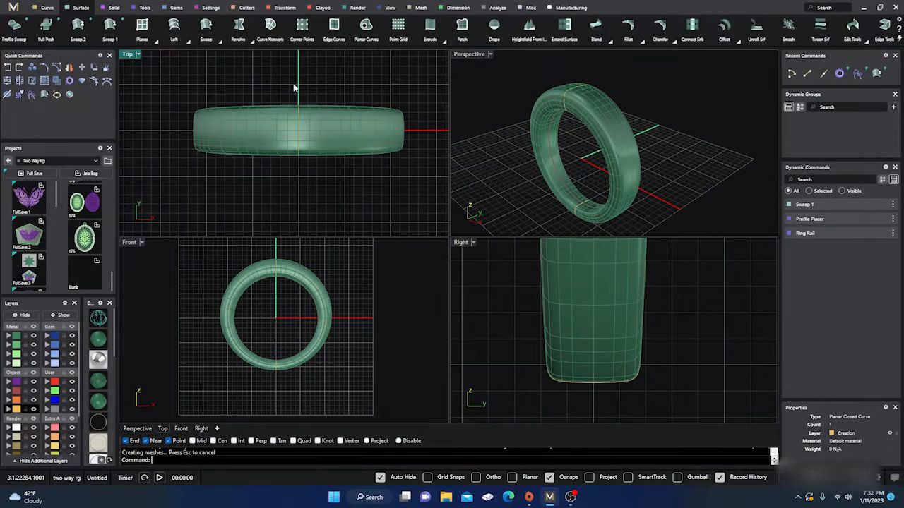
{"action": "right_click_drag", "start_coordinate": [297, 91], "coordinate": [300, 100]}
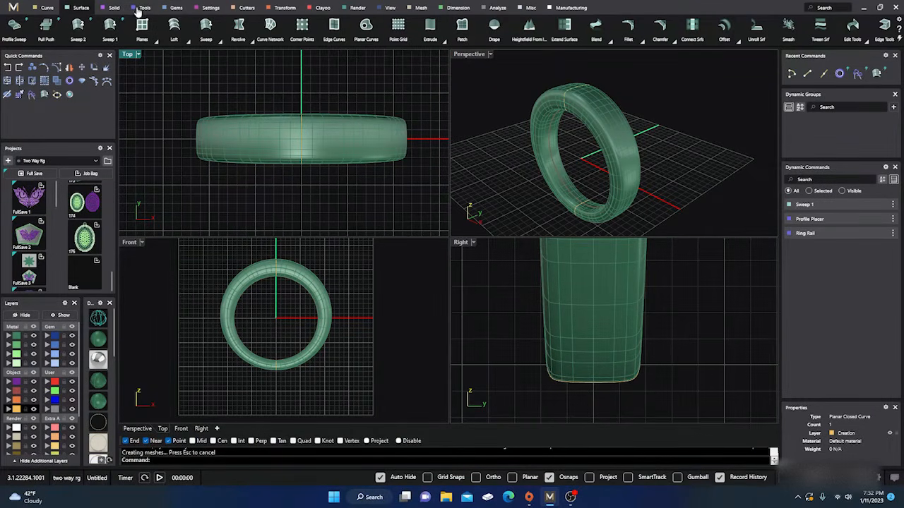
{"action": "left_click", "coordinate": [46, 7]}
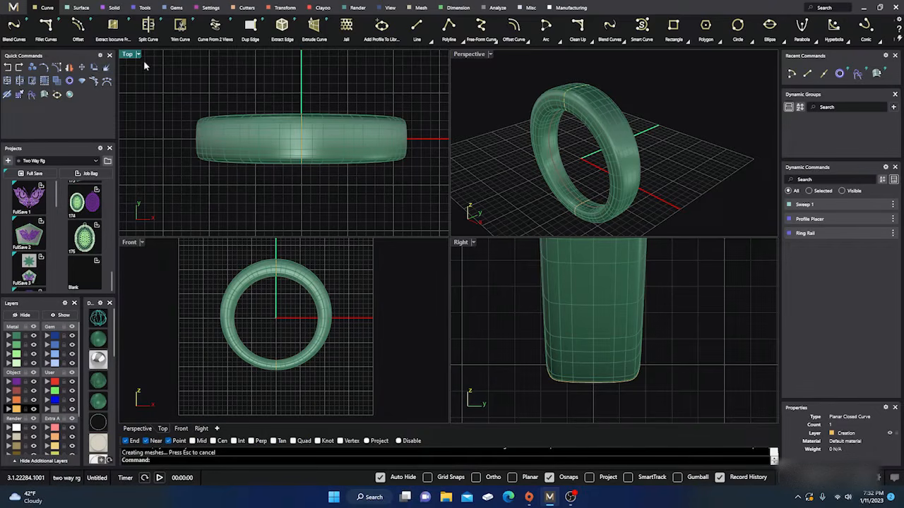
{"action": "left_click", "coordinate": [113, 26]}
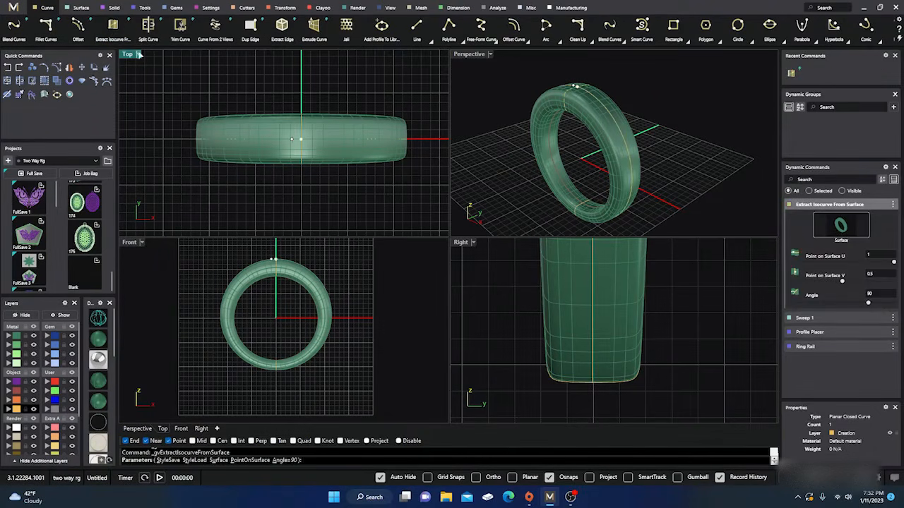
{"action": "scroll", "coordinate": [276, 137], "scroll_direction": "up", "scroll_amount": 3}
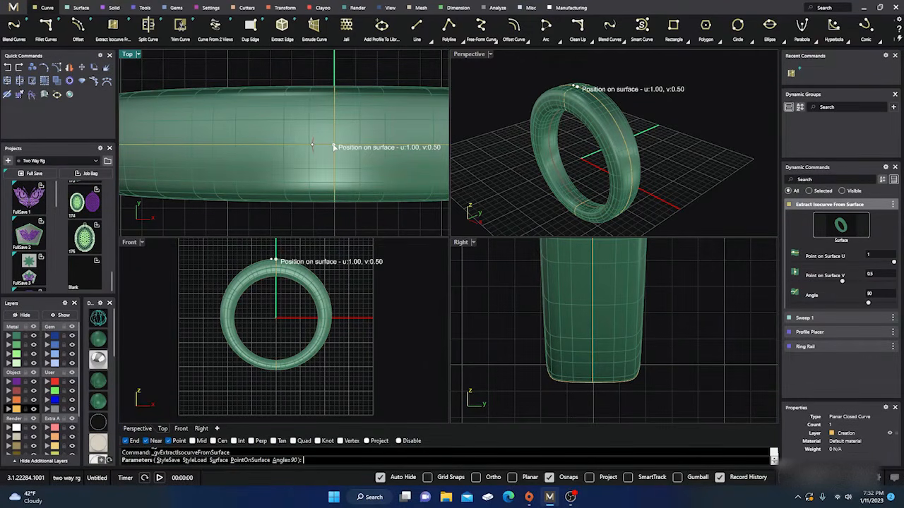
{"action": "scroll", "coordinate": [335, 147], "scroll_direction": "up", "scroll_amount": 5}
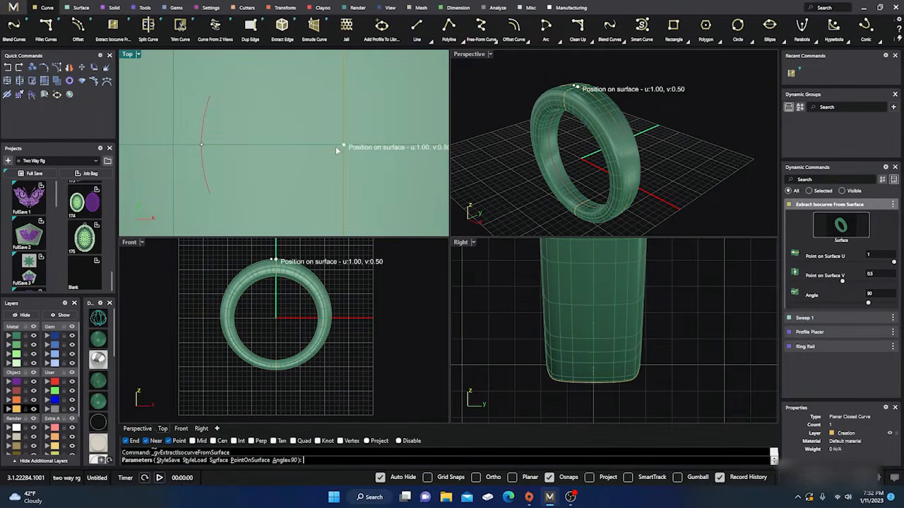
{"action": "scroll", "coordinate": [335, 147], "scroll_direction": "down", "scroll_amount": 5}
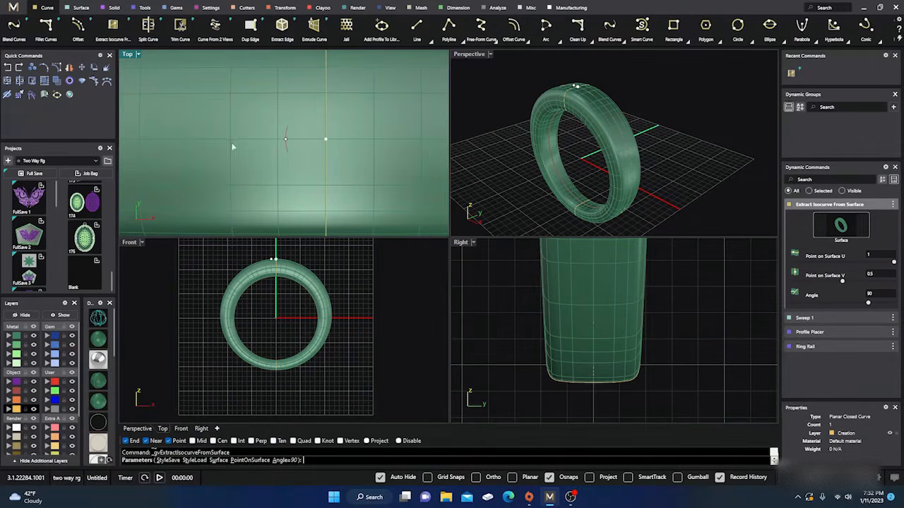
{"action": "key", "text": "Return"}
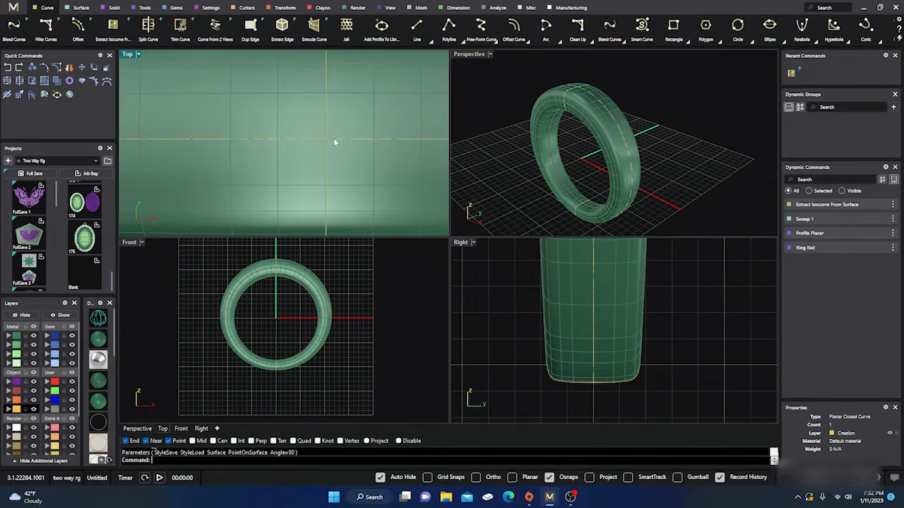
Select the extracted centreline curve and start Gem On Curve to lay round diamonds along it from position 0 to 0.25
{"action": "scroll", "coordinate": [317, 166], "scroll_direction": "down", "scroll_amount": 4}
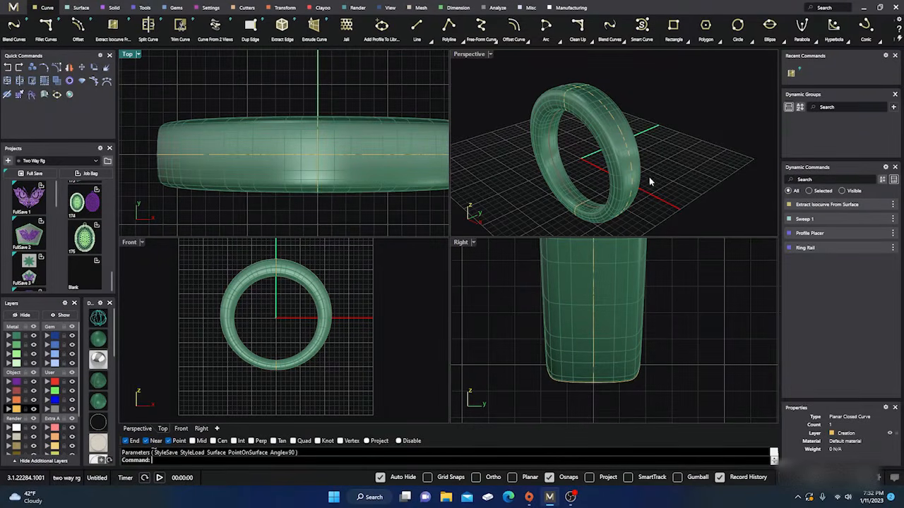
{"action": "right_click_drag", "start_coordinate": [647, 178], "coordinate": [609, 124]}
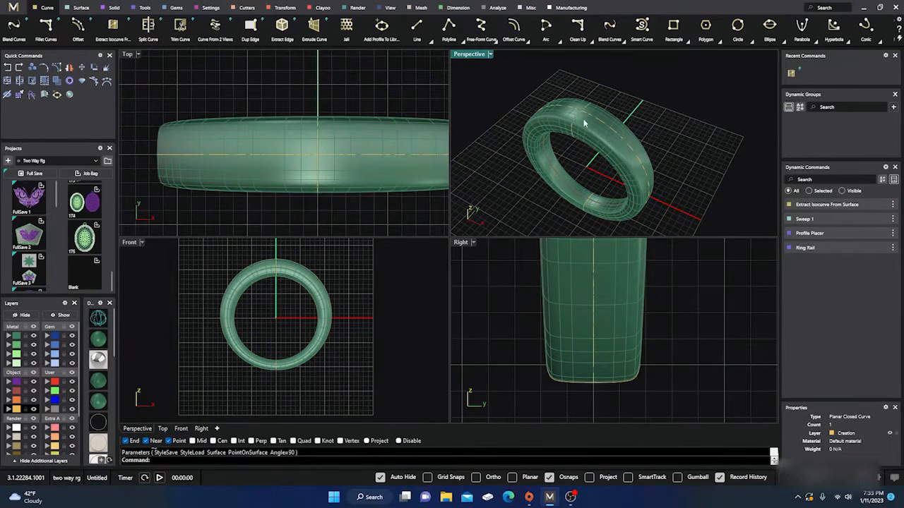
{"action": "scroll", "coordinate": [586, 119], "scroll_direction": "up", "scroll_amount": 5}
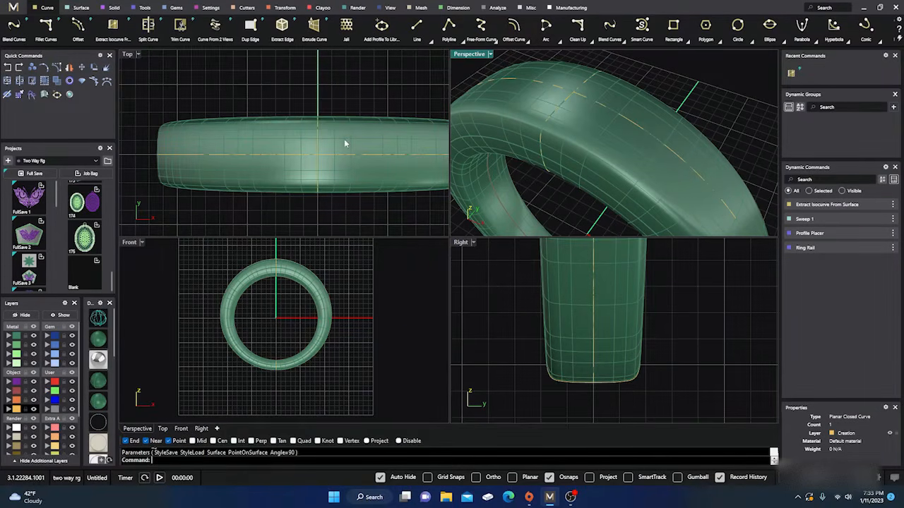
{"action": "left_click", "coordinate": [339, 158]}
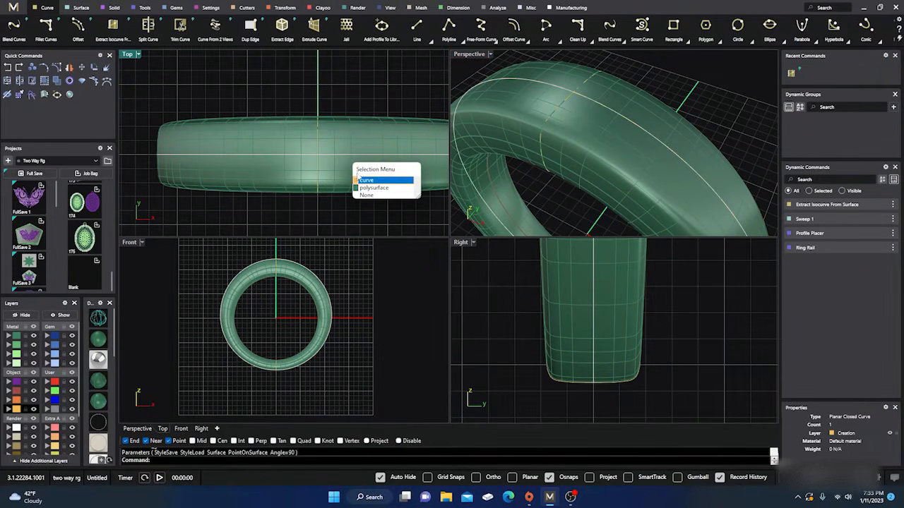
{"action": "left_click", "coordinate": [365, 181]}
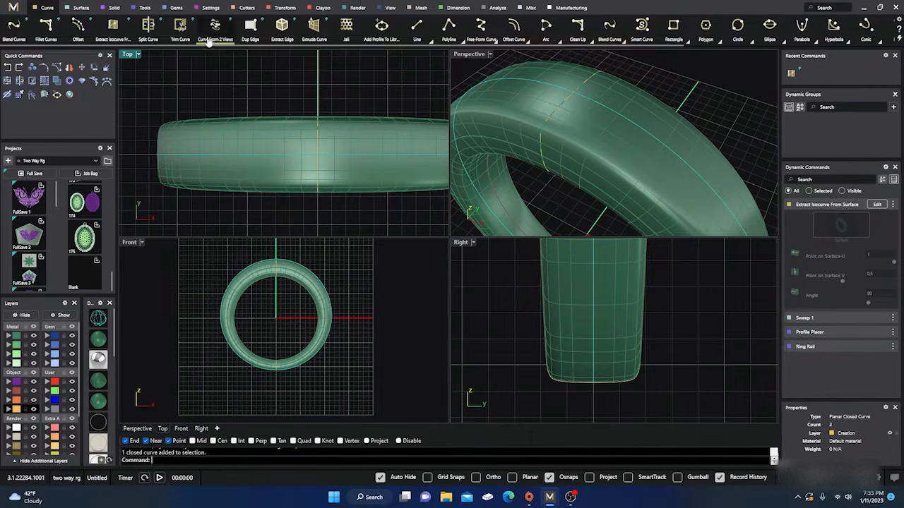
{"action": "left_click", "coordinate": [177, 8]}
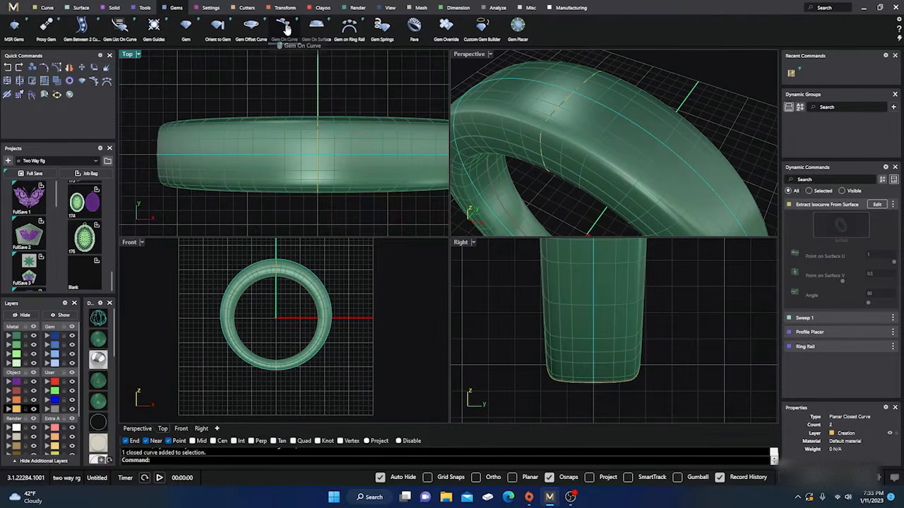
{"action": "left_click", "coordinate": [285, 27]}
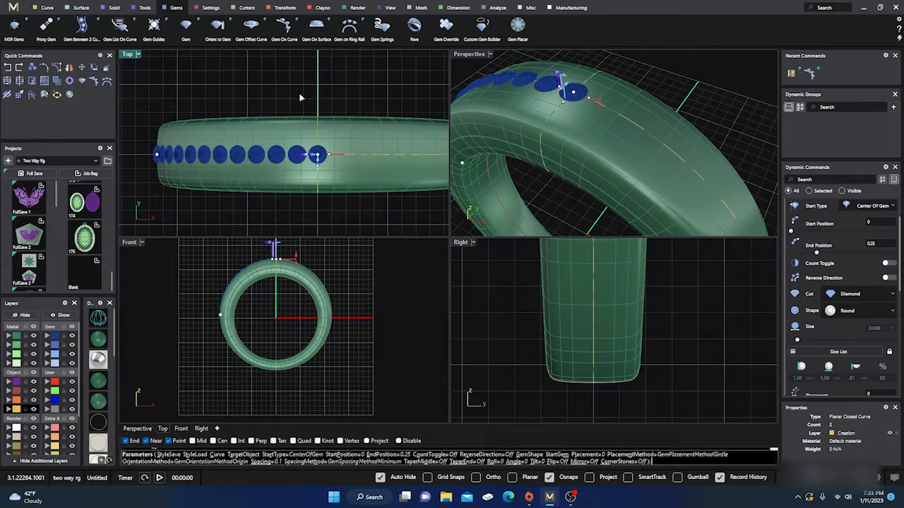
Show the Front view in wireframe to inspect how deep the gems sit in the band
{"action": "scroll", "coordinate": [300, 98], "scroll_direction": "down", "scroll_amount": 1}
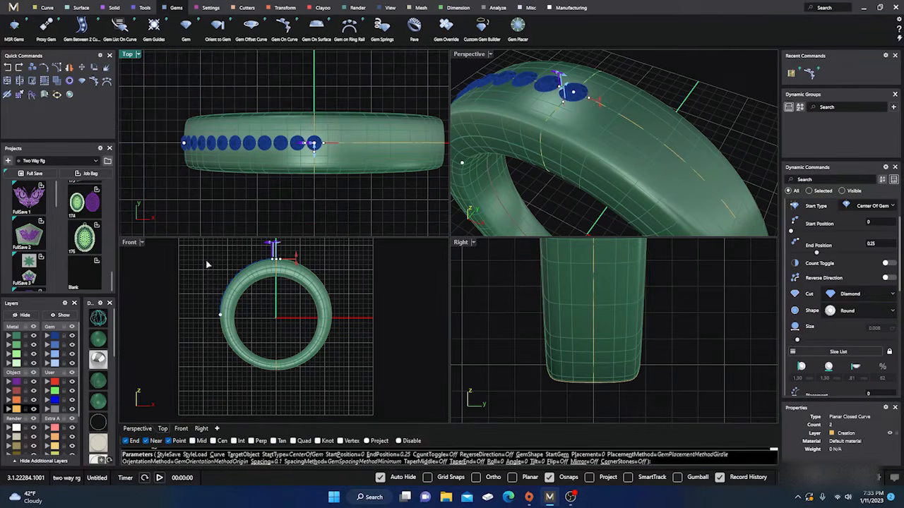
{"action": "right_click_drag", "start_coordinate": [210, 265], "coordinate": [215, 286]}
{"action": "left_click", "coordinate": [103, 319]}
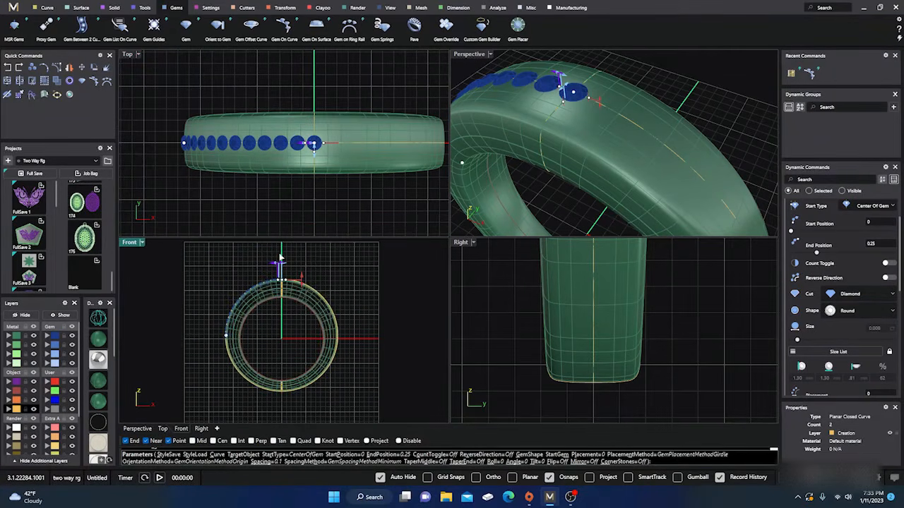
{"action": "scroll", "coordinate": [297, 304], "scroll_direction": "up", "scroll_amount": 5}
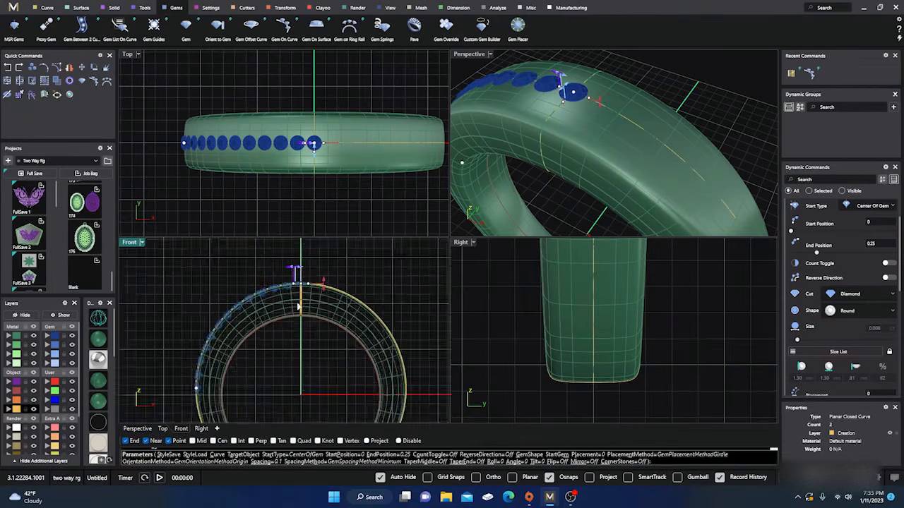
{"action": "scroll", "coordinate": [298, 306], "scroll_direction": "up", "scroll_amount": 1}
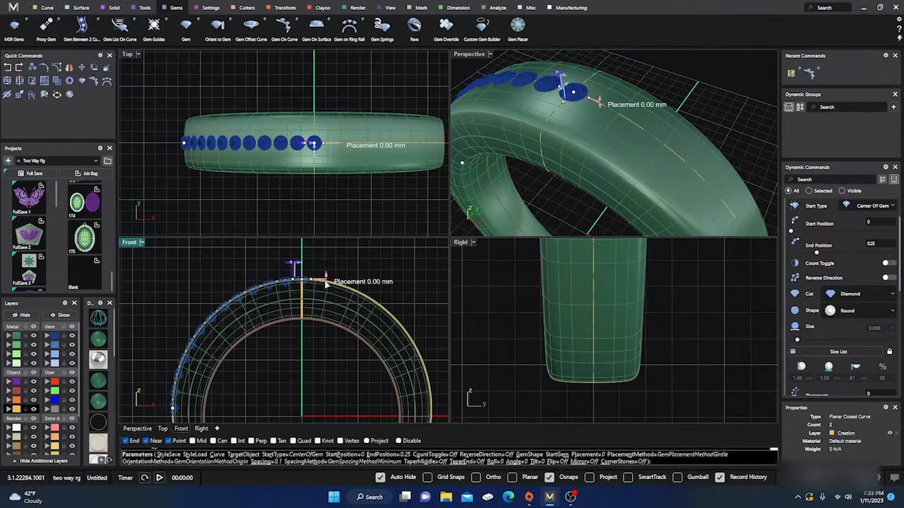
Try offsetting the gems' placement by 0.05 mm and set the placement back to 0
{"action": "mouse_move", "coordinate": [326, 282]}
{"action": "left_mouse_down"}
{"action": "mouse_move", "coordinate": [322, 260]}
{"action": "mouse_move", "coordinate": [326, 290]}
{"action": "mouse_move", "coordinate": [325, 257]}
{"action": "mouse_move", "coordinate": [326, 281]}
{"action": "left_mouse_up"}
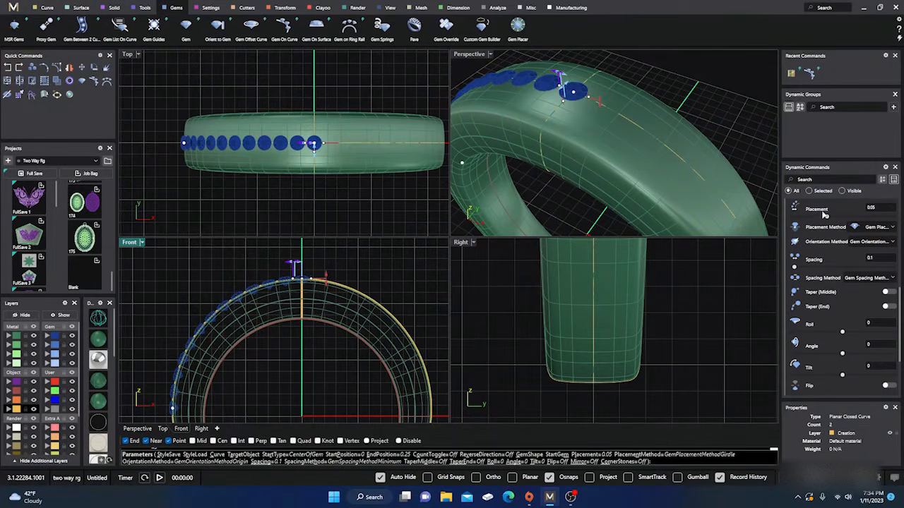
{"action": "double_click", "coordinate": [877, 207]}
{"action": "key", "text": "Return"}
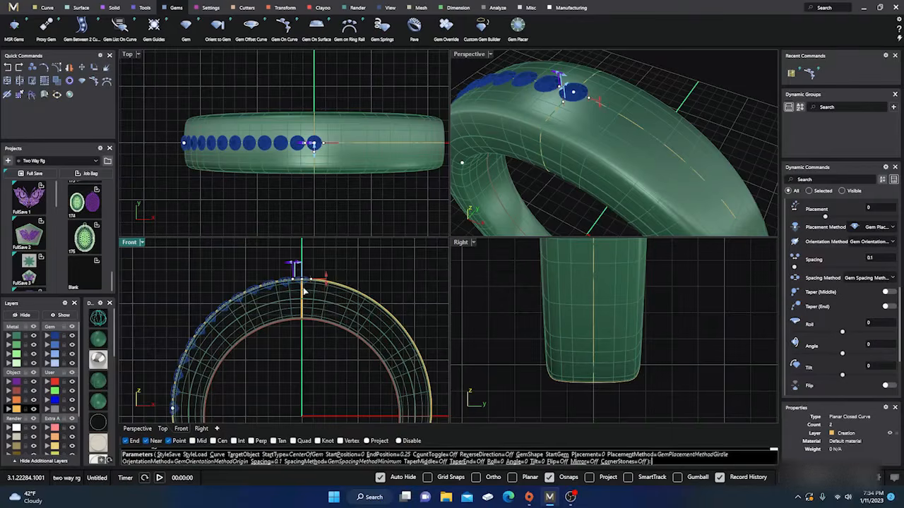
{"action": "scroll", "coordinate": [303, 289], "scroll_direction": "up", "scroll_amount": 3}
{"action": "scroll", "coordinate": [304, 245], "scroll_direction": "down", "scroll_amount": 1}
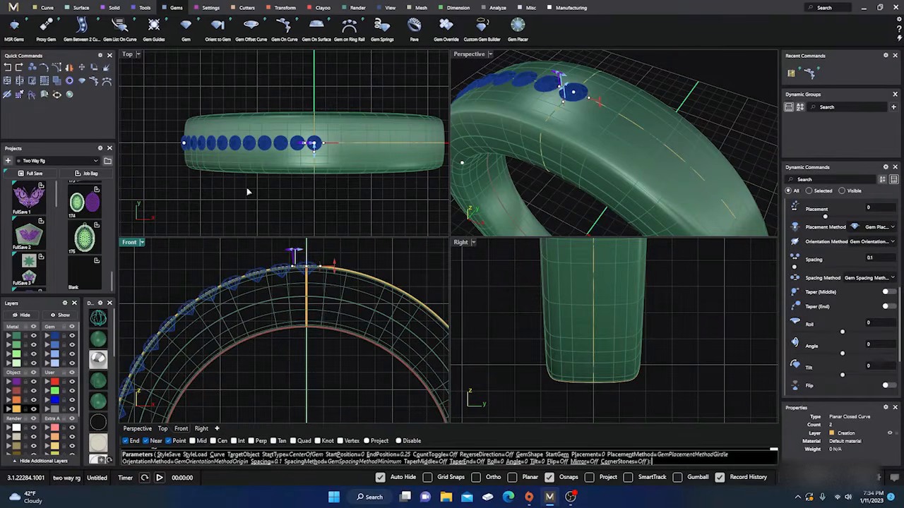
Switch all the viewports to wireframe to check the gem row and finish the Gem On Curve command
{"action": "left_click", "coordinate": [98, 318]}
{"action": "right_click", "coordinate": [98, 318]}
{"action": "scroll", "coordinate": [244, 172], "scroll_direction": "down", "scroll_amount": 4}
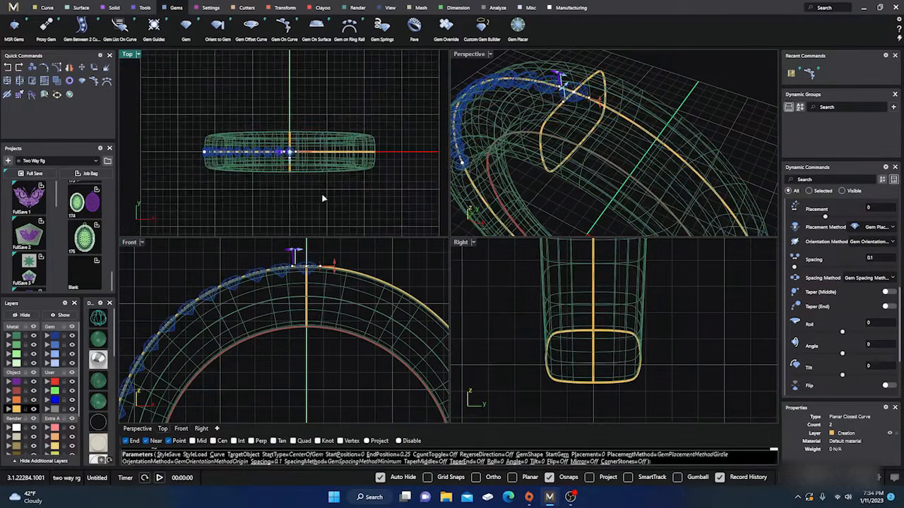
{"action": "right_click_drag", "start_coordinate": [324, 196], "coordinate": [319, 161]}
{"action": "scroll", "coordinate": [640, 118], "scroll_direction": "down", "scroll_amount": 4}
{"action": "right_click_drag", "start_coordinate": [640, 125], "coordinate": [586, 182]}
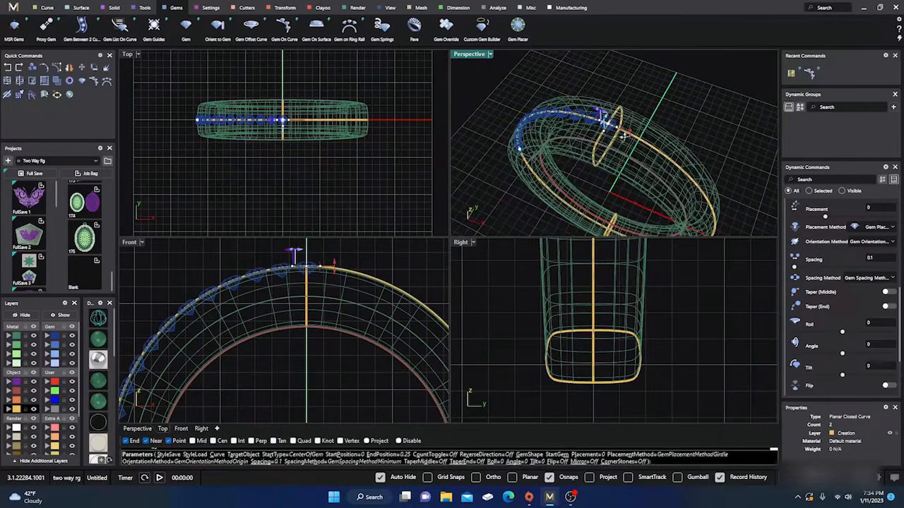
{"action": "right_click", "coordinate": [179, 152]}
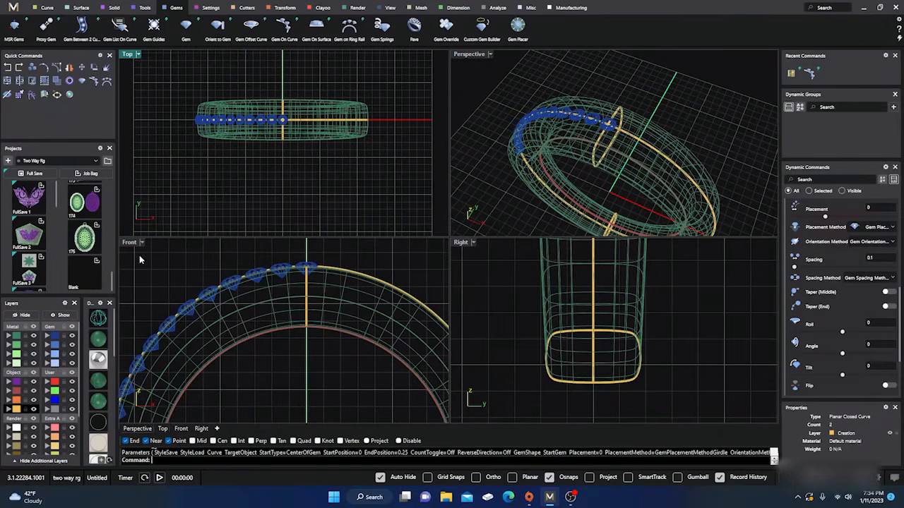
Return the Top and Perspective views to shaded display and frame the ring in the Front view
{"action": "left_click", "coordinate": [97, 341]}
{"action": "left_click", "coordinate": [465, 173]}
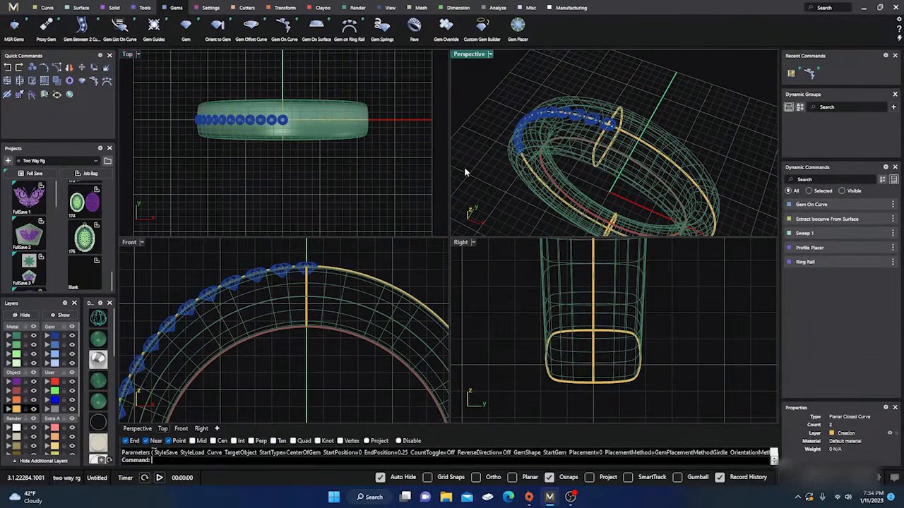
{"action": "left_click", "coordinate": [100, 342]}
{"action": "scroll", "coordinate": [309, 285], "scroll_direction": "down", "scroll_amount": 4}
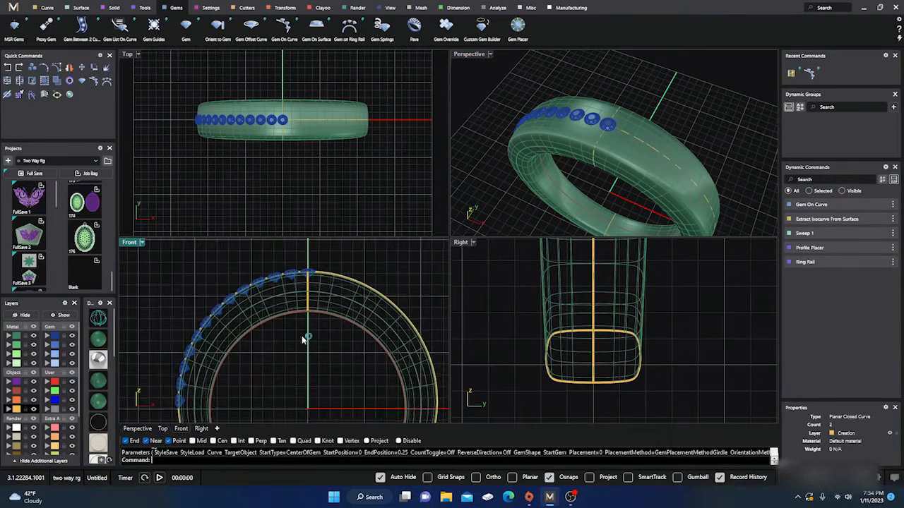
{"action": "right_click_drag", "start_coordinate": [307, 340], "coordinate": [306, 315]}
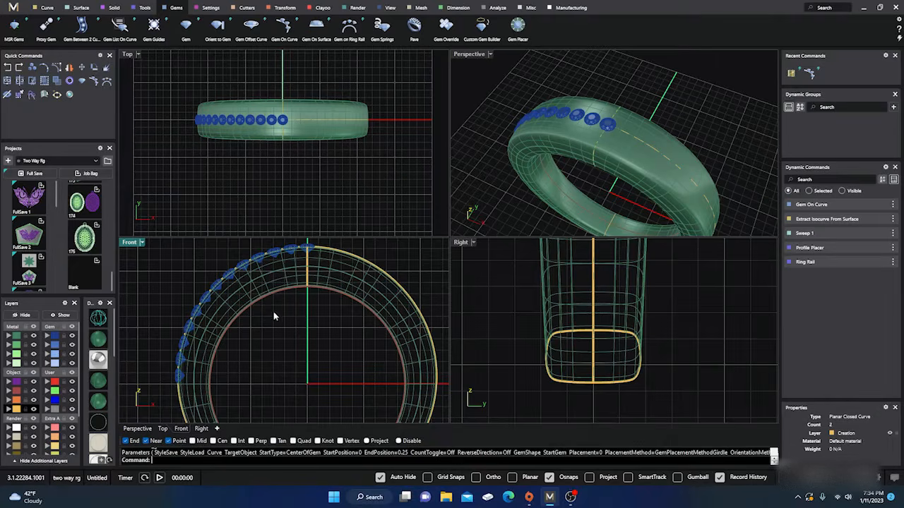
Edit the Gem On Curve row, moving its start position to about 0.811 and its end position to about 0.189
{"action": "left_click", "coordinate": [286, 121]}
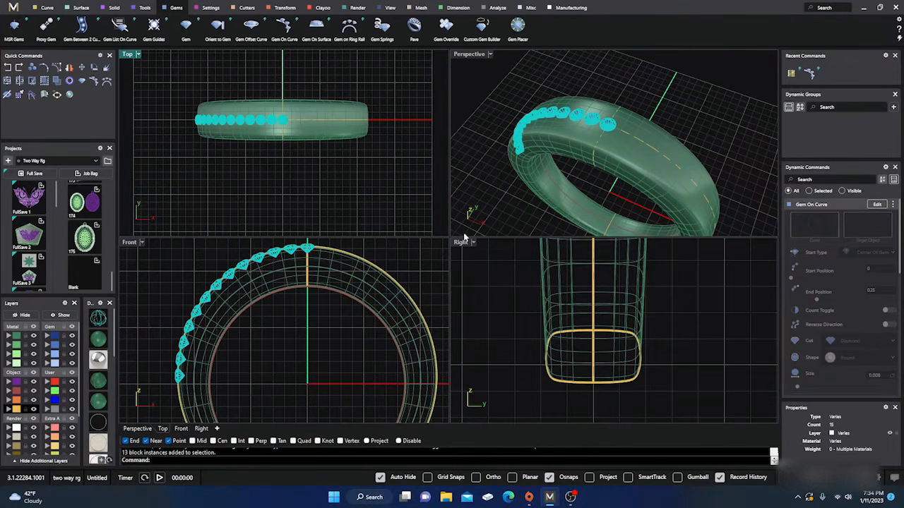
{"action": "left_click", "coordinate": [876, 204]}
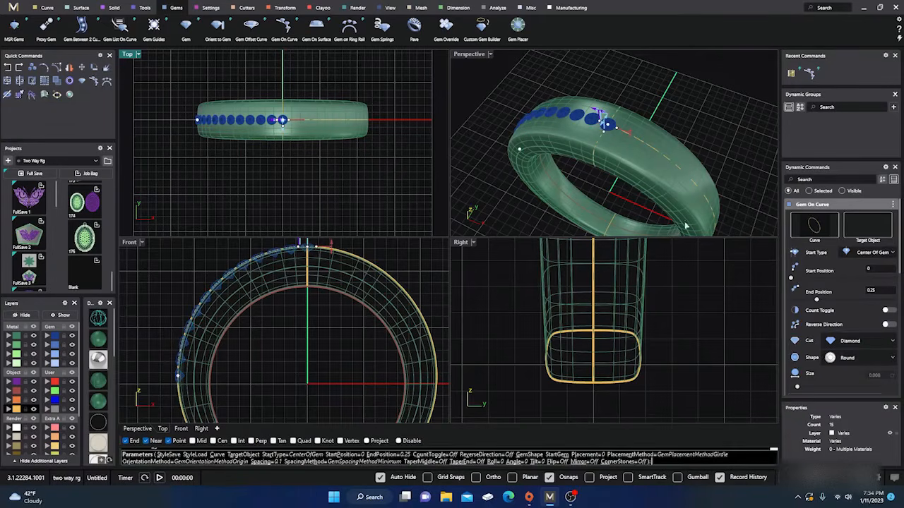
{"action": "scroll", "coordinate": [313, 282], "scroll_direction": "down", "scroll_amount": 2}
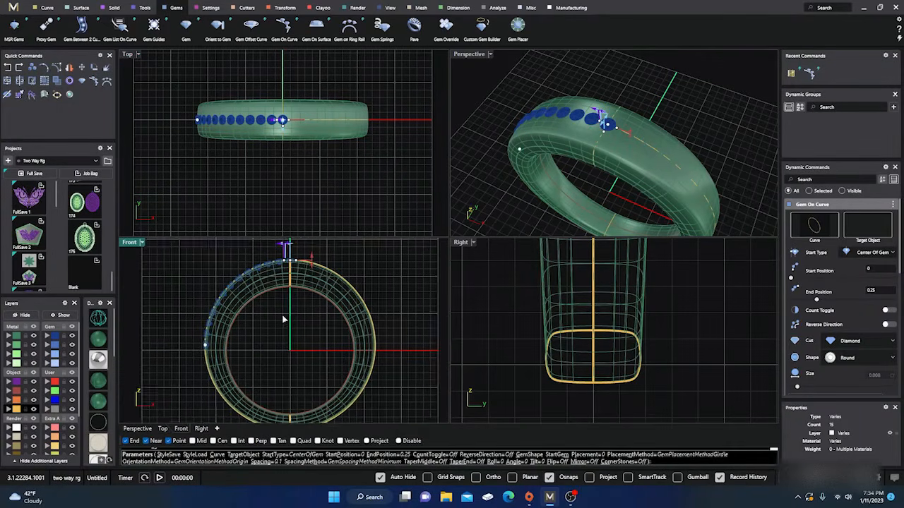
{"action": "scroll", "coordinate": [282, 276], "scroll_direction": "up", "scroll_amount": 3}
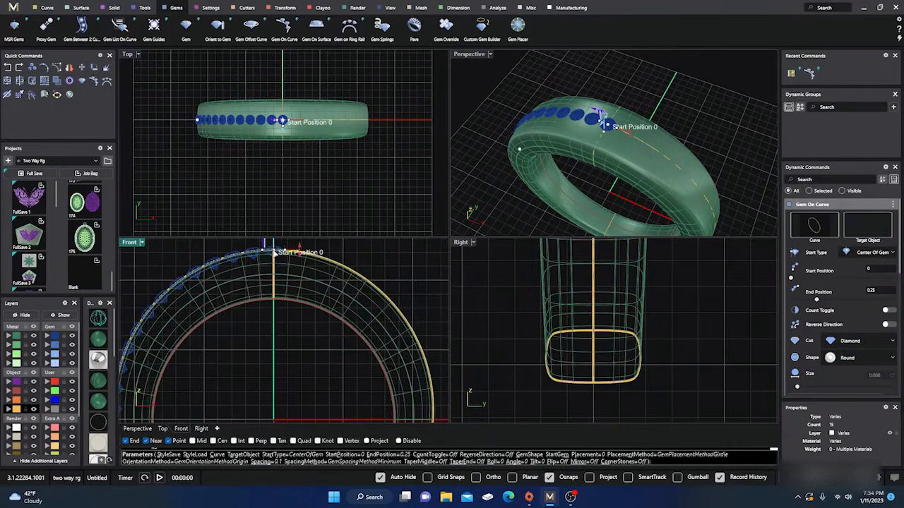
{"action": "left_click_drag", "start_coordinate": [274, 248], "coordinate": [416, 348]}
{"action": "left_click_drag", "start_coordinate": [419, 349], "coordinate": [417, 344]}
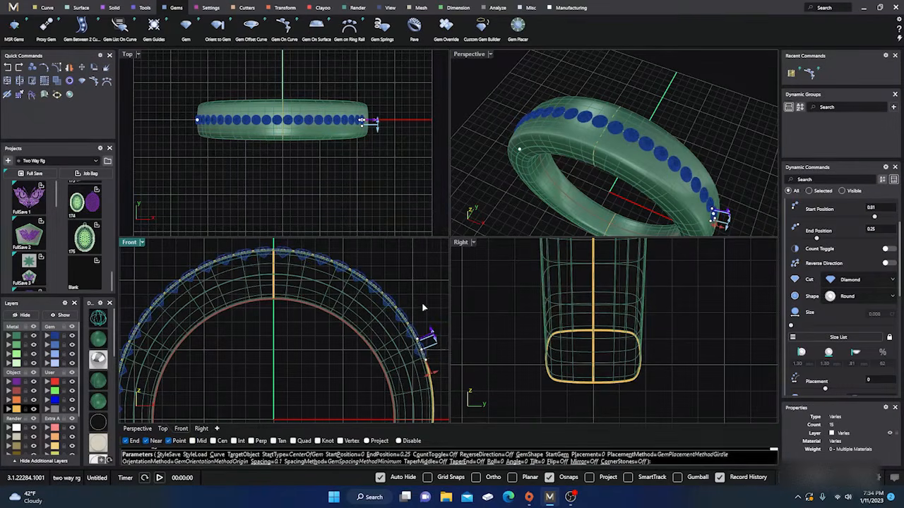
{"action": "scroll", "coordinate": [422, 302], "scroll_direction": "down", "scroll_amount": 2}
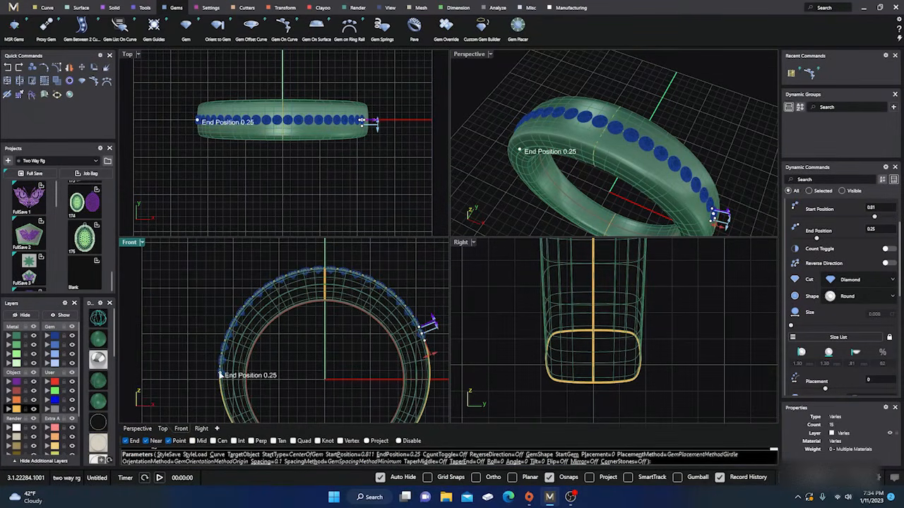
{"action": "left_click_drag", "start_coordinate": [221, 370], "coordinate": [230, 339]}
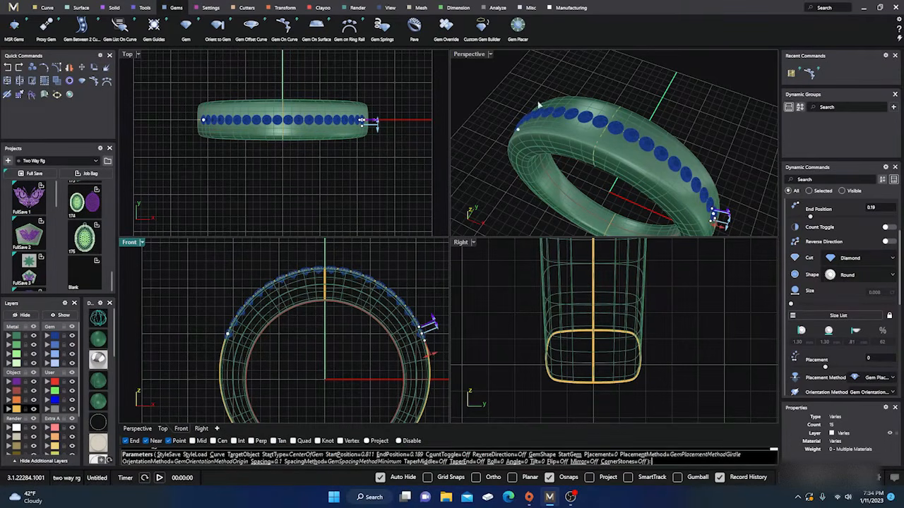
Enlarge the round diamonds along the band to a gem length of 2.50 mm
{"action": "right_click_drag", "start_coordinate": [538, 104], "coordinate": [533, 151]}
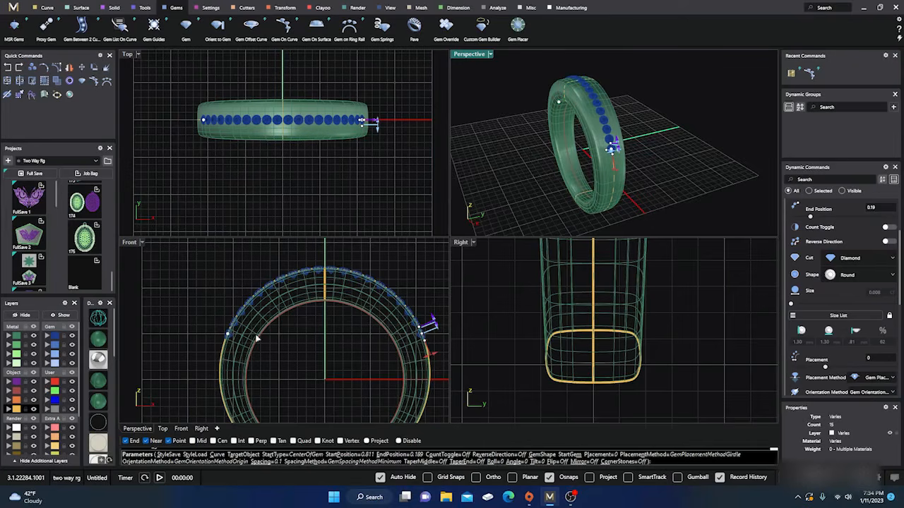
{"action": "scroll", "coordinate": [636, 157], "scroll_direction": "up", "scroll_amount": 5}
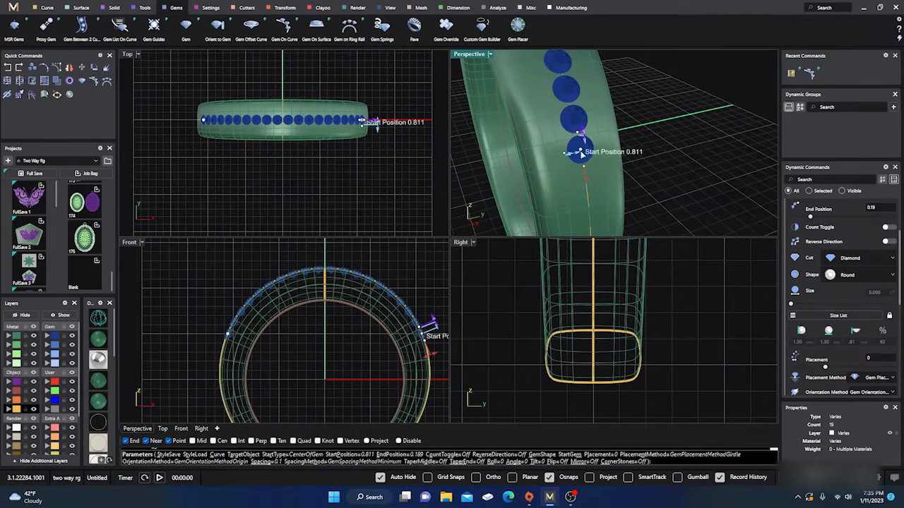
{"action": "left_click_drag", "start_coordinate": [577, 148], "coordinate": [561, 161]}
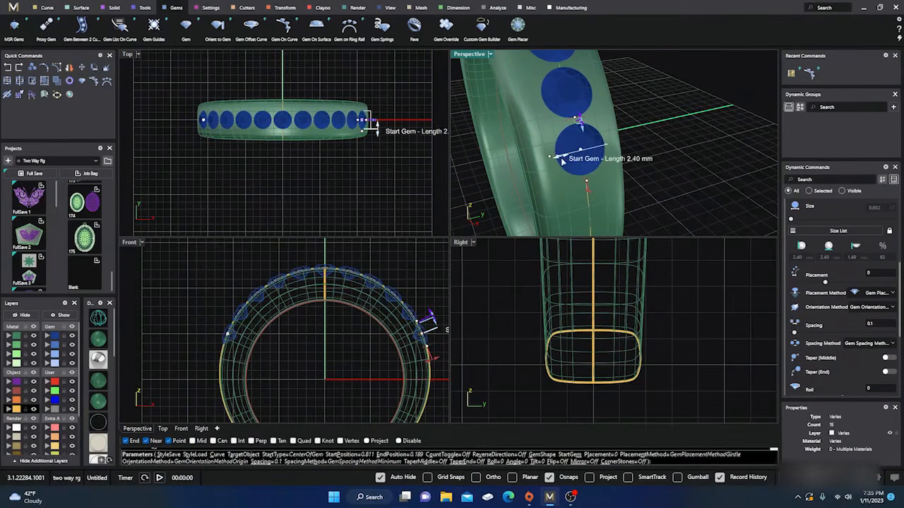
{"action": "right_click_drag", "start_coordinate": [677, 194], "coordinate": [654, 168]}
{"action": "scroll", "coordinate": [655, 170], "scroll_direction": "down", "scroll_amount": 5}
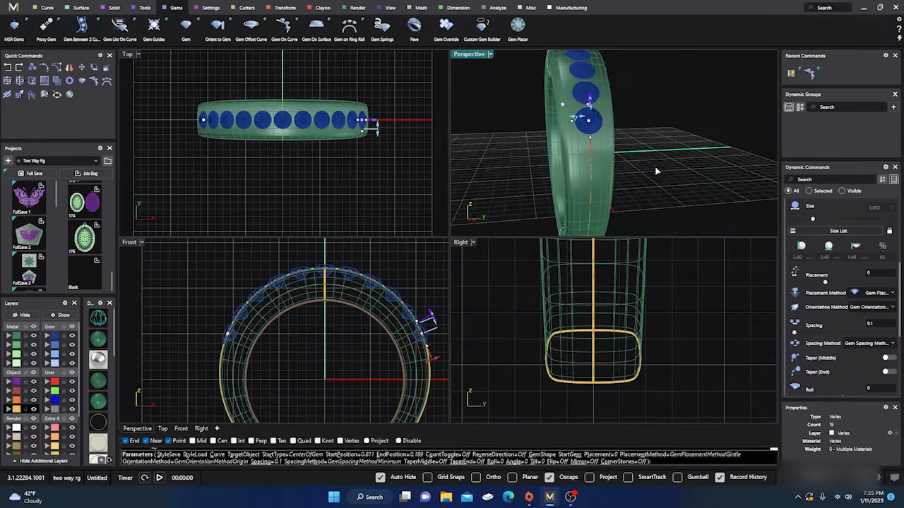
{"action": "left_click_drag", "start_coordinate": [579, 118], "coordinate": [546, 118]}
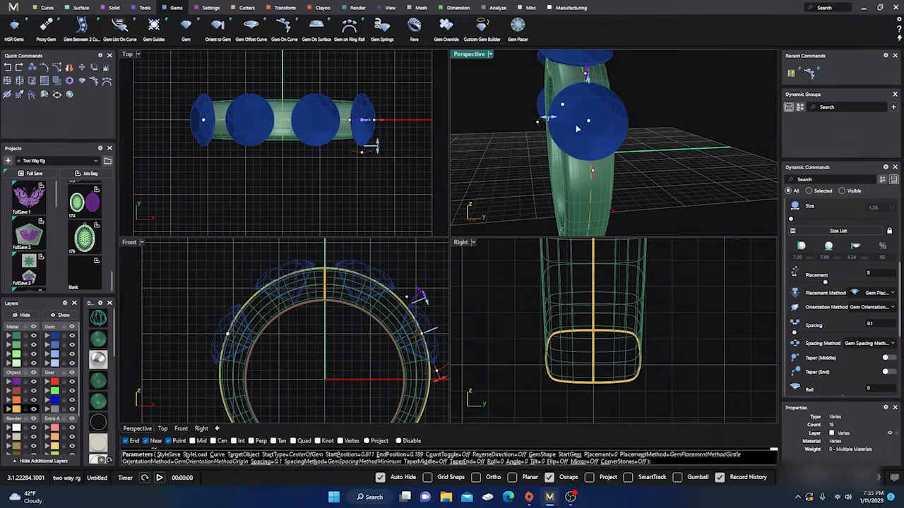
{"action": "left_click_drag", "start_coordinate": [552, 120], "coordinate": [576, 130]}
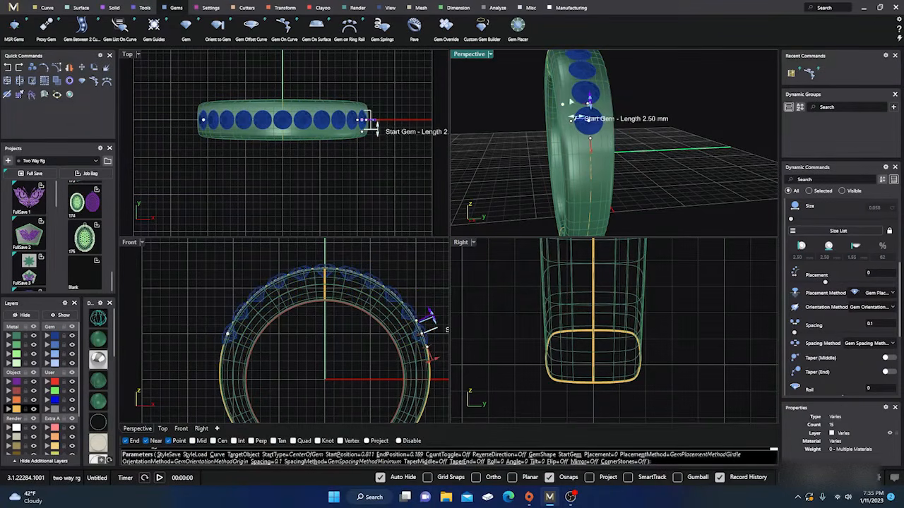
{"action": "scroll", "coordinate": [617, 164], "scroll_direction": "down", "scroll_amount": 2}
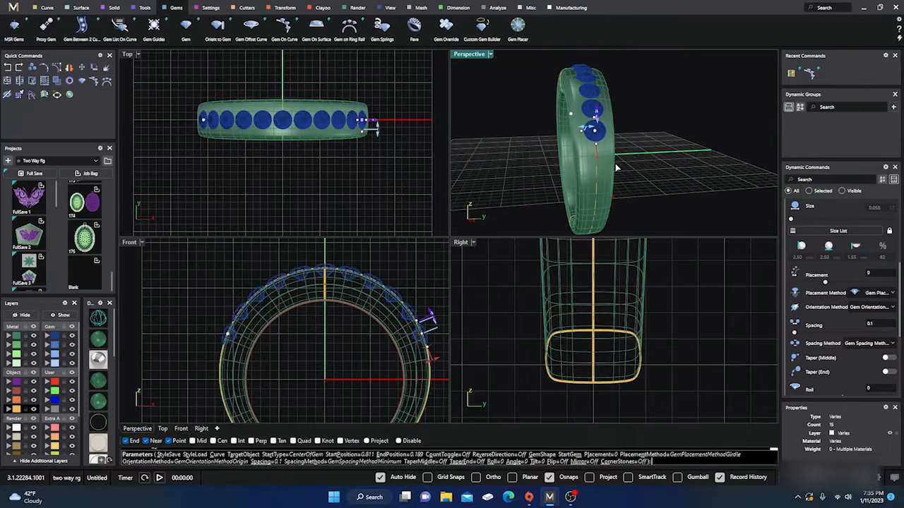
{"action": "right_click_drag", "start_coordinate": [508, 108], "coordinate": [511, 161]}
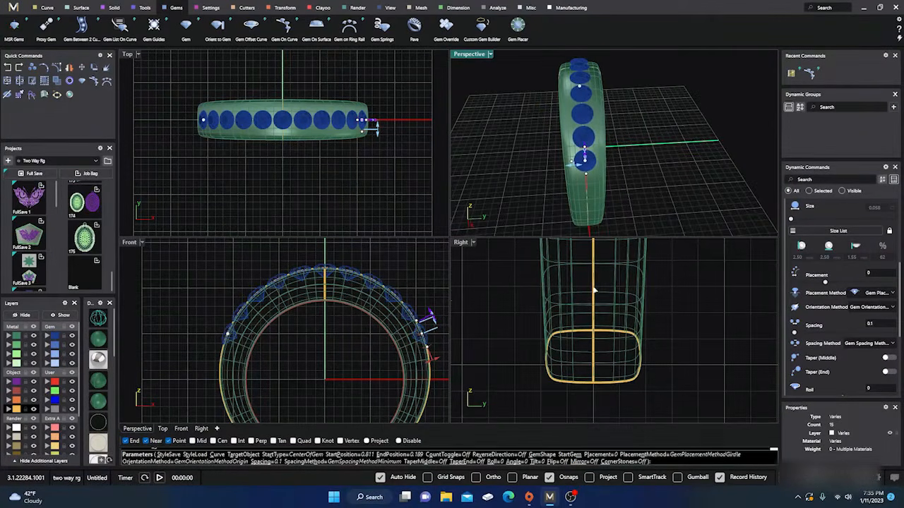
Shade the Right and Front views and examine the gems' spacing, fit across the band and height above its surface
{"action": "scroll", "coordinate": [638, 365], "scroll_direction": "up", "scroll_amount": 8}
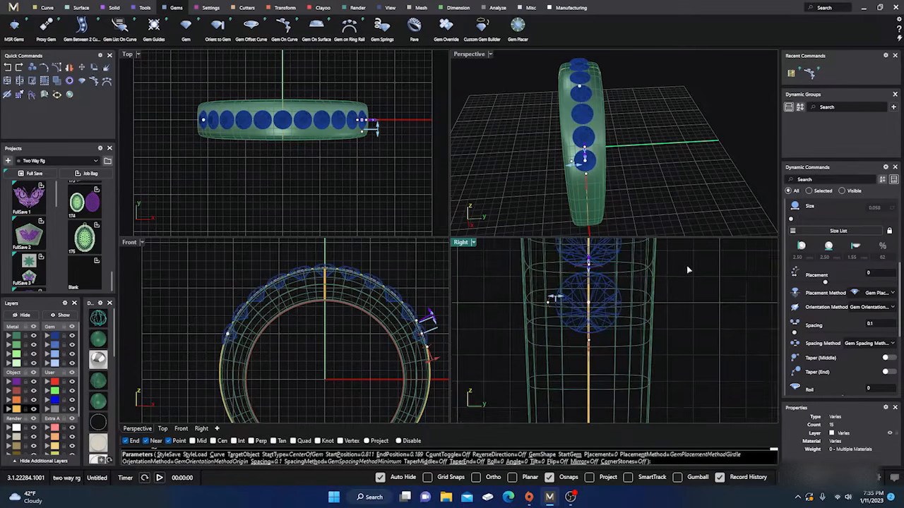
{"action": "right_click_drag", "start_coordinate": [690, 303], "coordinate": [701, 394]}
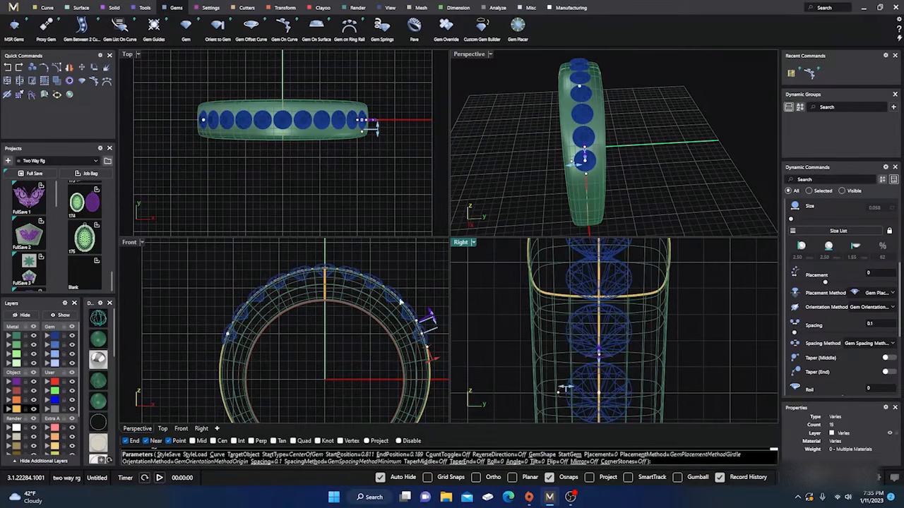
{"action": "left_click", "coordinate": [99, 342]}
{"action": "scroll", "coordinate": [630, 307], "scroll_direction": "up", "scroll_amount": 2}
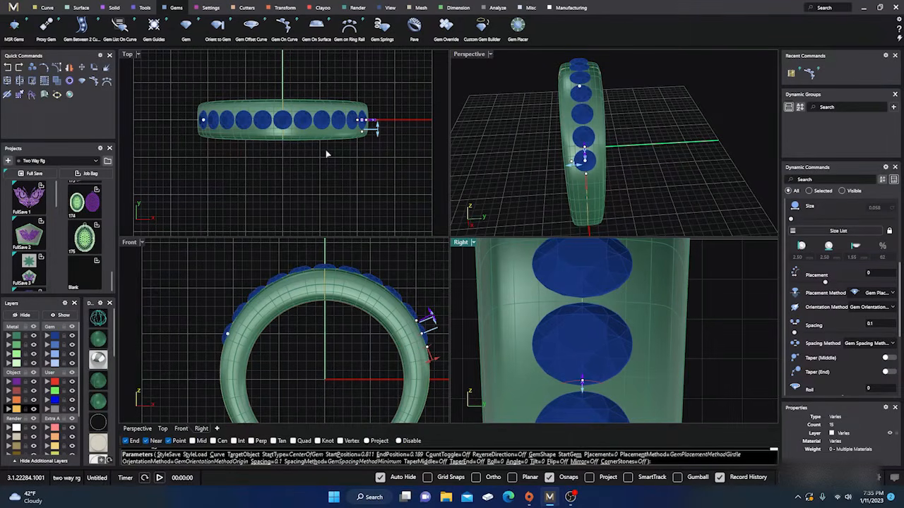
{"action": "scroll", "coordinate": [325, 271], "scroll_direction": "up", "scroll_amount": 6}
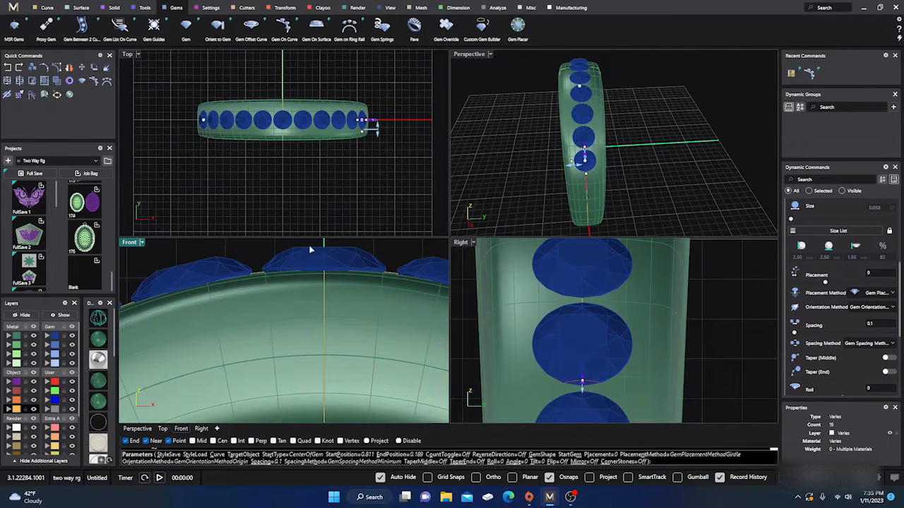
{"action": "scroll", "coordinate": [269, 262], "scroll_direction": "down", "scroll_amount": 2}
{"action": "scroll", "coordinate": [268, 262], "scroll_direction": "down", "scroll_amount": 3}
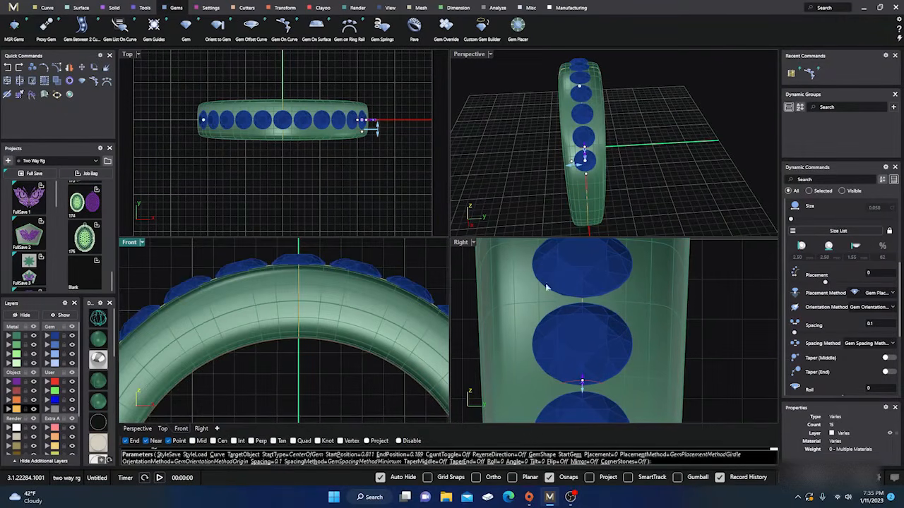
Set the gem placement method to Table and show the Front view in wireframe to check the gems' depth
{"action": "scroll", "coordinate": [842, 271], "scroll_direction": "down", "scroll_amount": 1}
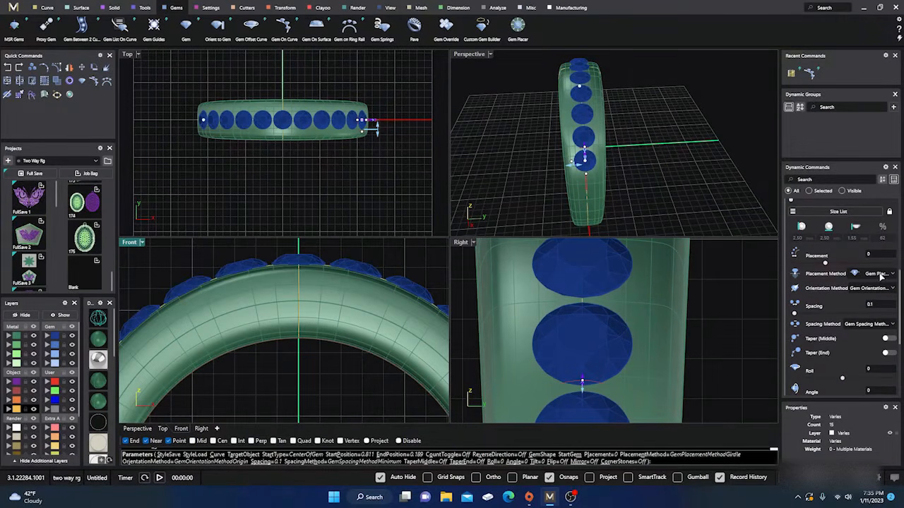
{"action": "left_click", "coordinate": [880, 275]}
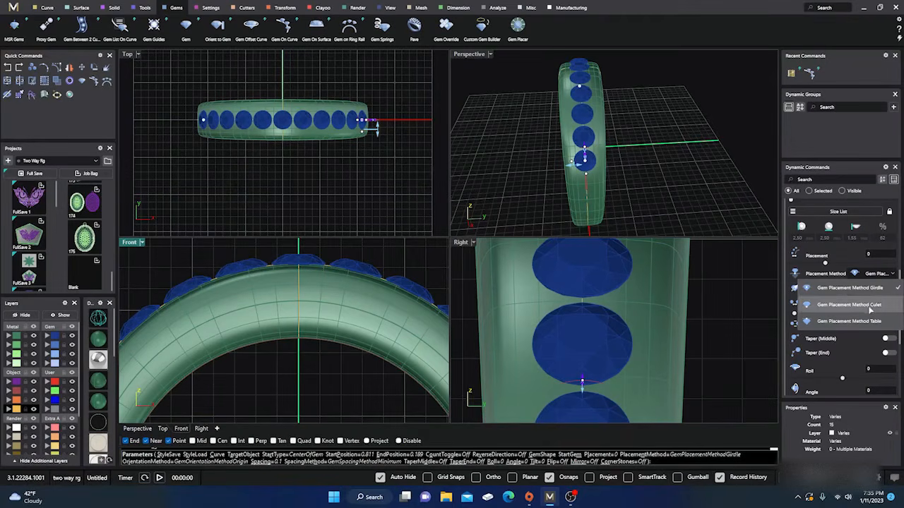
{"action": "left_click", "coordinate": [868, 322]}
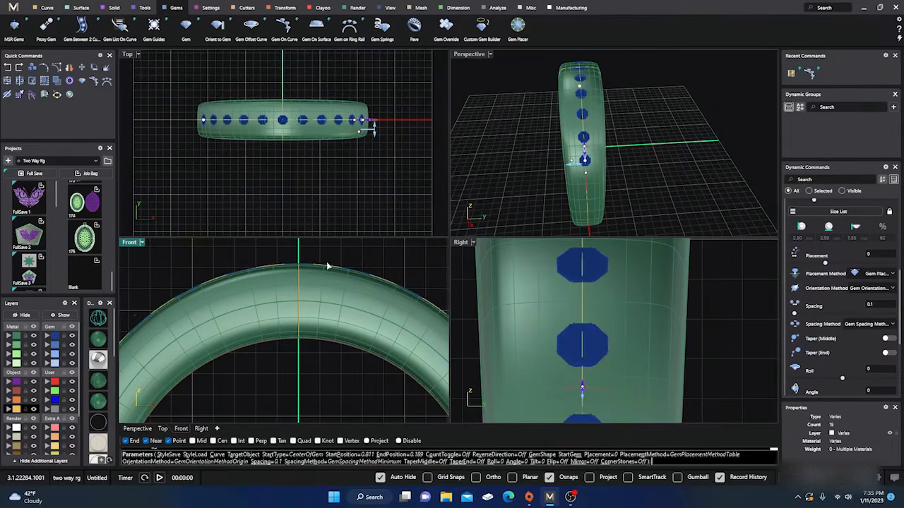
{"action": "left_click", "coordinate": [99, 318]}
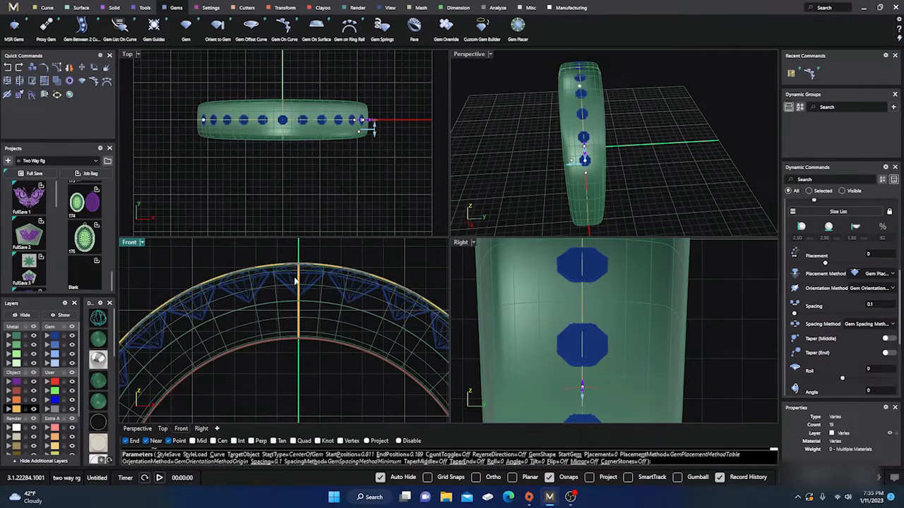
{"action": "scroll", "coordinate": [302, 271], "scroll_direction": "up", "scroll_amount": 4}
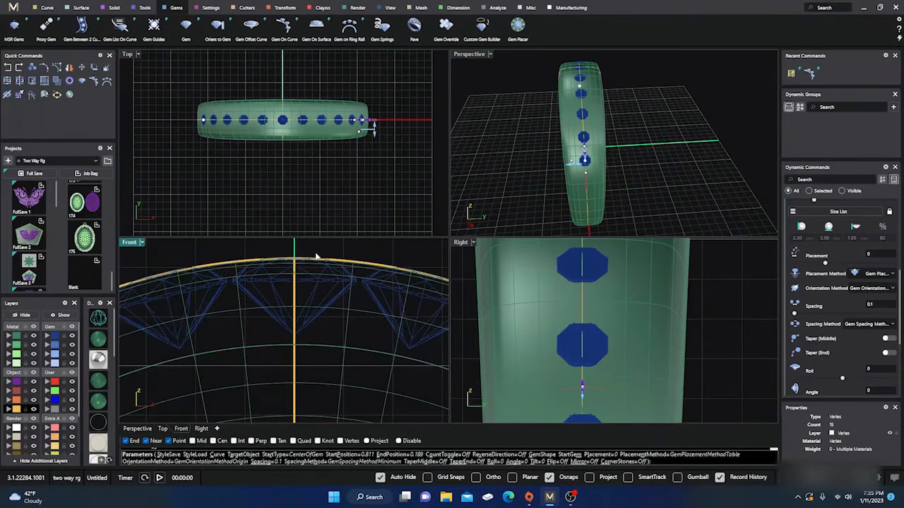
{"action": "scroll", "coordinate": [272, 262], "scroll_direction": "down", "scroll_amount": 8}
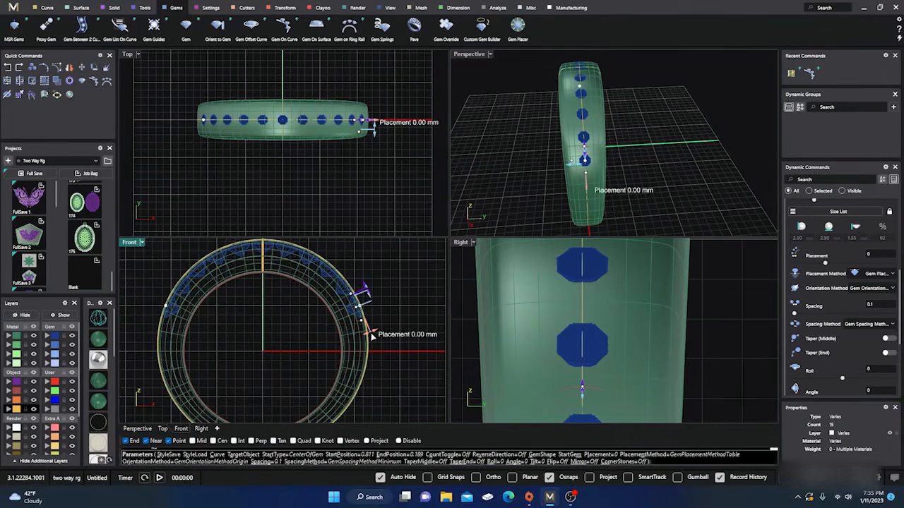
Try sinking the gems below the band's surface with a placement of -0.24 mm and check their depth in the Front view
{"action": "left_click_drag", "start_coordinate": [372, 337], "coordinate": [370, 336]}
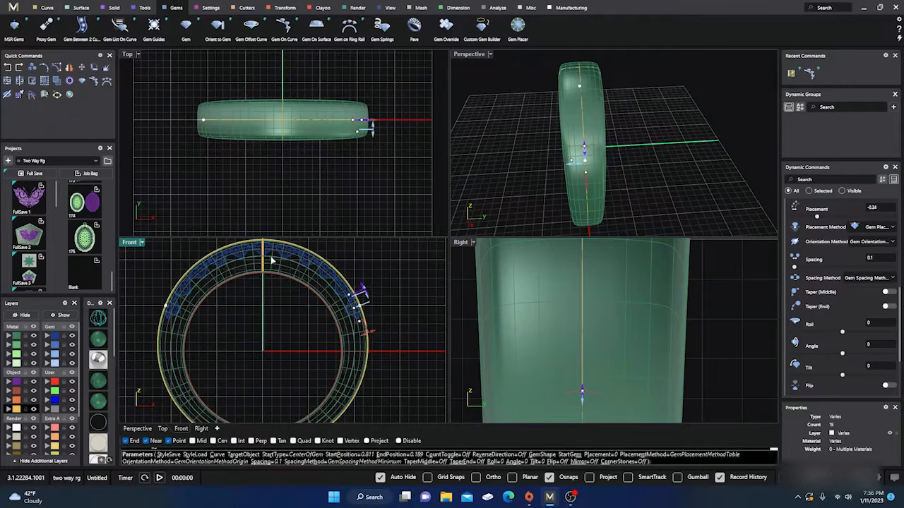
{"action": "scroll", "coordinate": [271, 255], "scroll_direction": "up", "scroll_amount": 6}
{"action": "scroll", "coordinate": [369, 270], "scroll_direction": "up", "scroll_amount": 3}
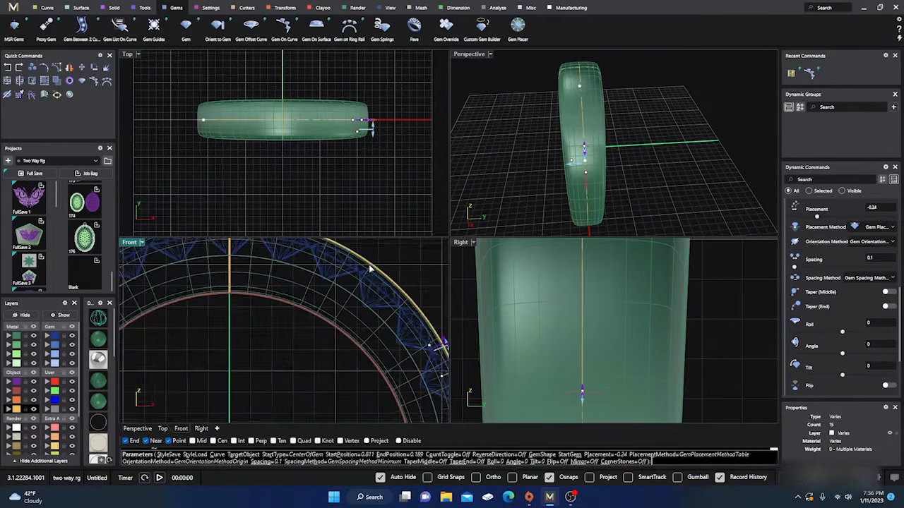
{"action": "scroll", "coordinate": [369, 270], "scroll_direction": "down", "scroll_amount": 8}
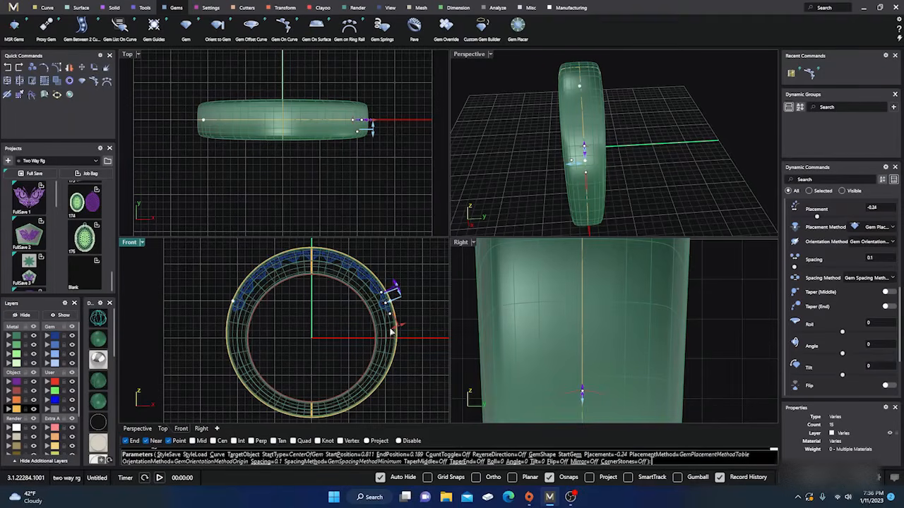
Set the gems' placement to about 0.02 mm and finish the Gem On Curve edit
{"action": "mouse_move", "coordinate": [399, 329]}
{"action": "left_click_drag", "start_coordinate": [399, 329], "coordinate": [400, 327]}
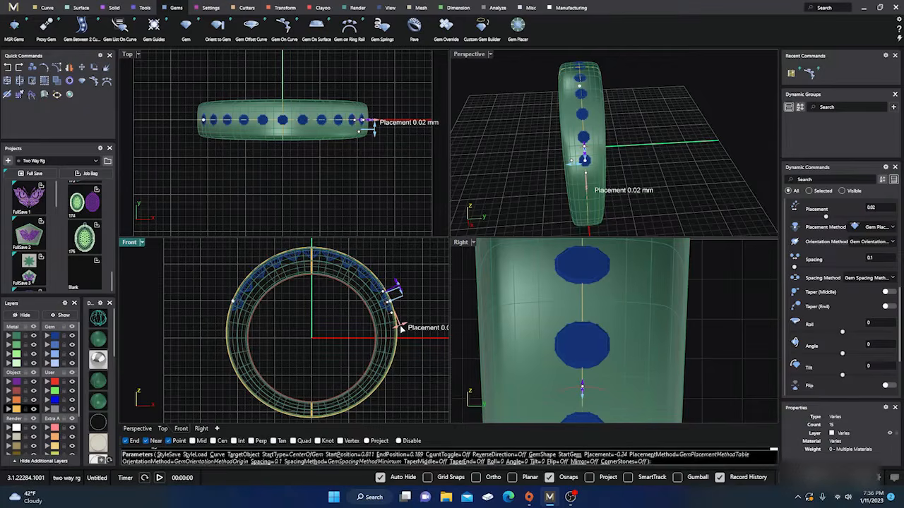
{"action": "right_click", "coordinate": [297, 317]}
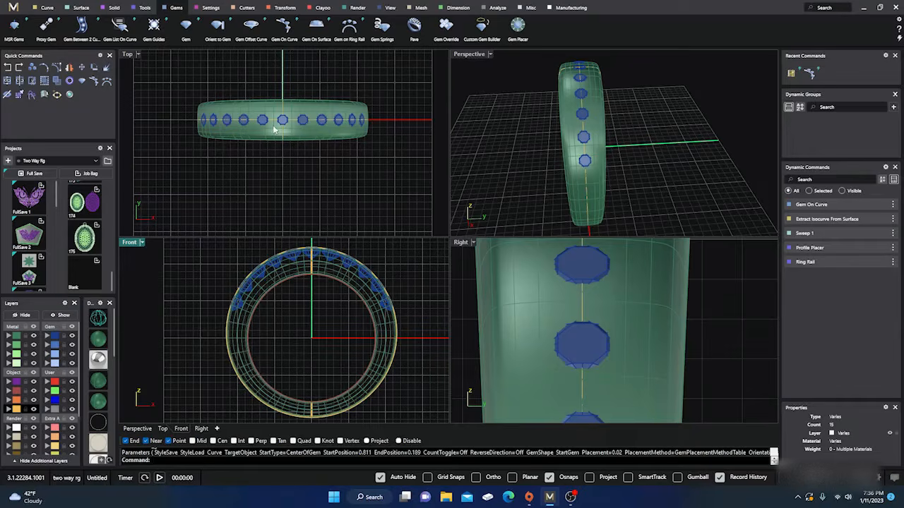
Select the row of gems on the band and create a Channel Cutter from them
{"action": "scroll", "coordinate": [274, 127], "scroll_direction": "up", "scroll_amount": 3}
{"action": "scroll", "coordinate": [273, 125], "scroll_direction": "down", "scroll_amount": 2}
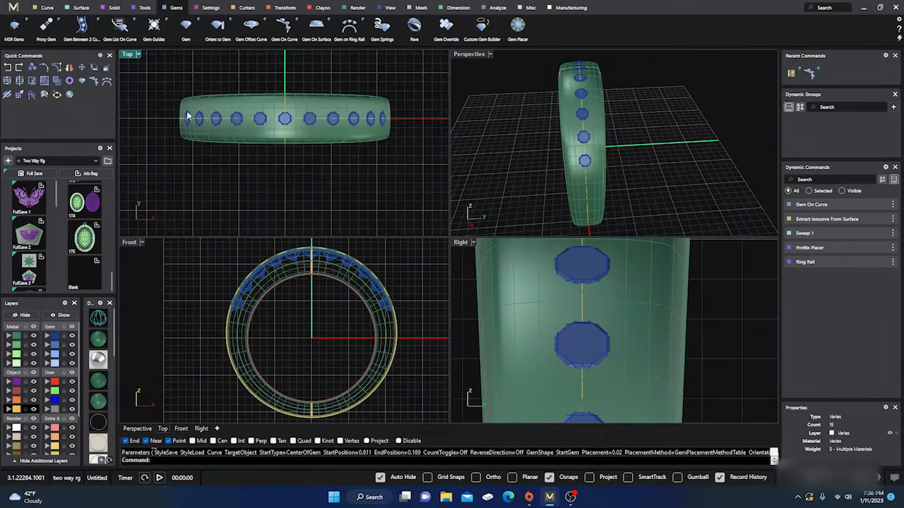
{"action": "scroll", "coordinate": [591, 113], "scroll_direction": "up", "scroll_amount": 3}
{"action": "left_click", "coordinate": [574, 117]}
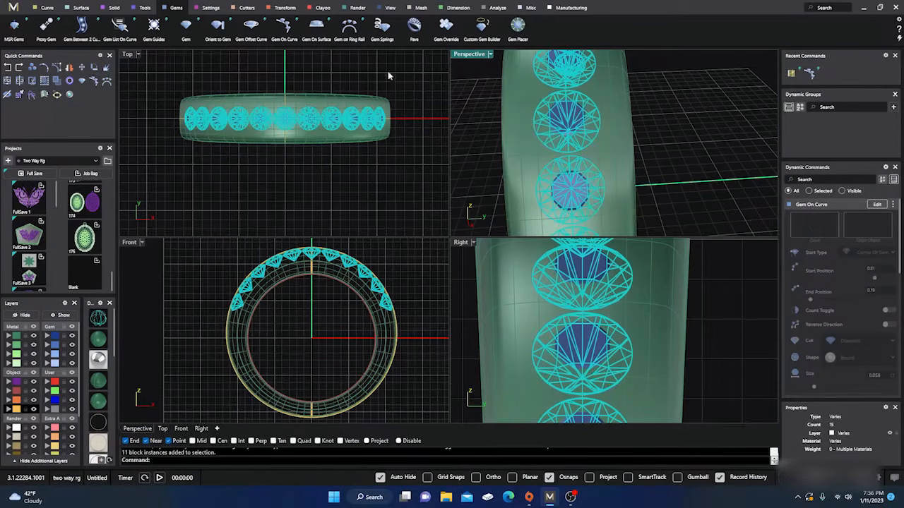
{"action": "left_click", "coordinate": [247, 9]}
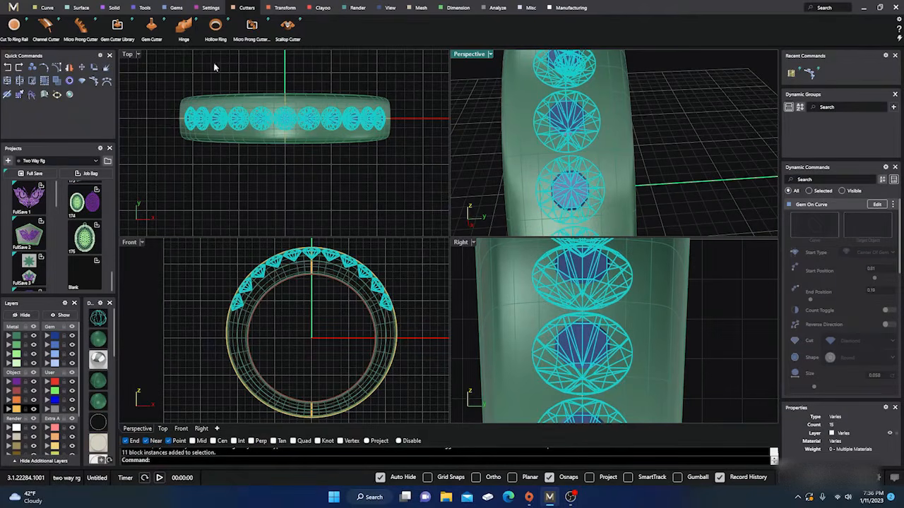
{"action": "left_click", "coordinate": [47, 27]}
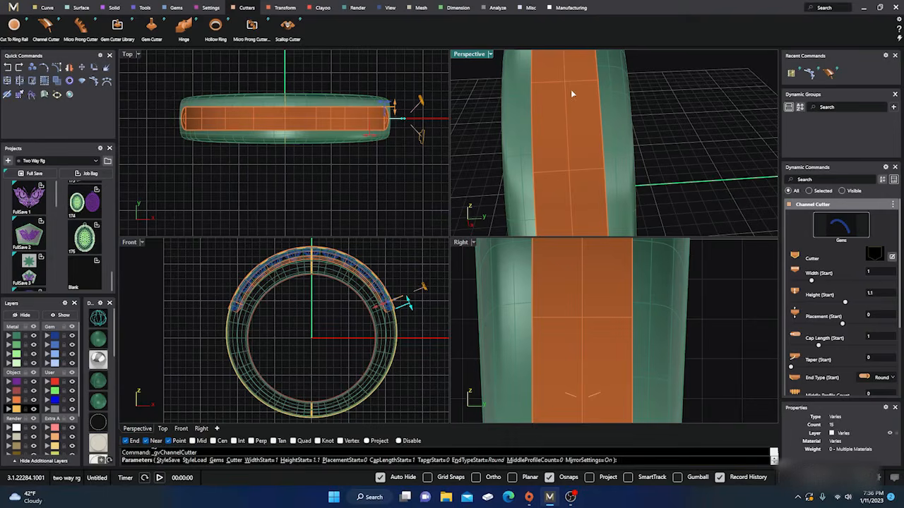
Enlarge the Perspective view in wireframe and examine how the channel cutter and its rounded ends surround the gems
{"action": "double_click", "coordinate": [469, 55]}
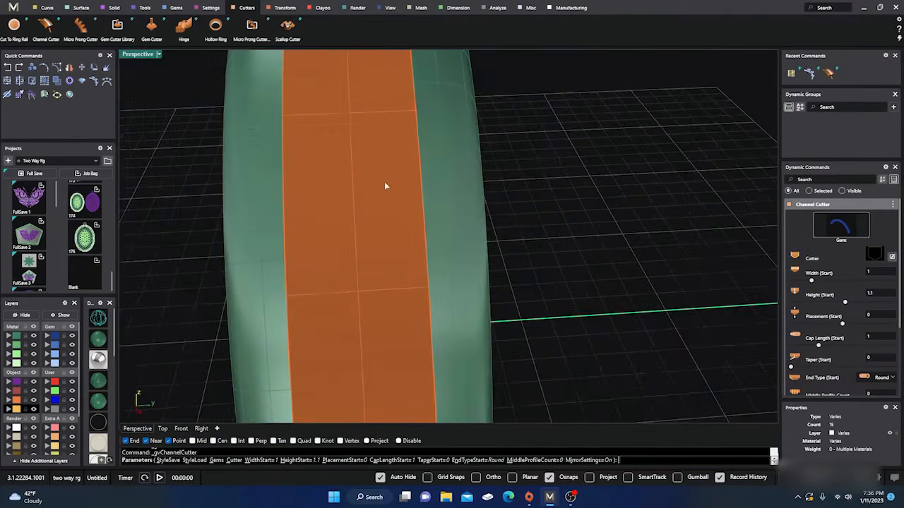
{"action": "scroll", "coordinate": [385, 185], "scroll_direction": "down", "scroll_amount": 8}
{"action": "right_click_drag", "start_coordinate": [377, 214], "coordinate": [459, 326]}
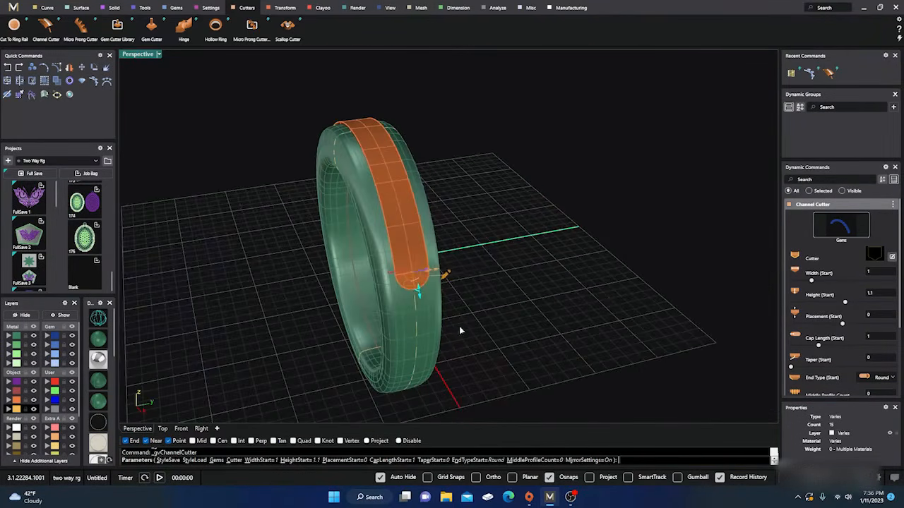
{"action": "right_click_drag", "start_coordinate": [426, 293], "coordinate": [440, 198]}
{"action": "left_click", "coordinate": [98, 317]}
{"action": "mouse_move", "coordinate": [275, 318]}
{"action": "right_mouse_down"}
{"action": "mouse_move", "coordinate": [292, 318]}
{"action": "mouse_move", "coordinate": [361, 195]}
{"action": "right_mouse_up"}
{"action": "scroll", "coordinate": [384, 150], "scroll_direction": "up", "scroll_amount": 4}
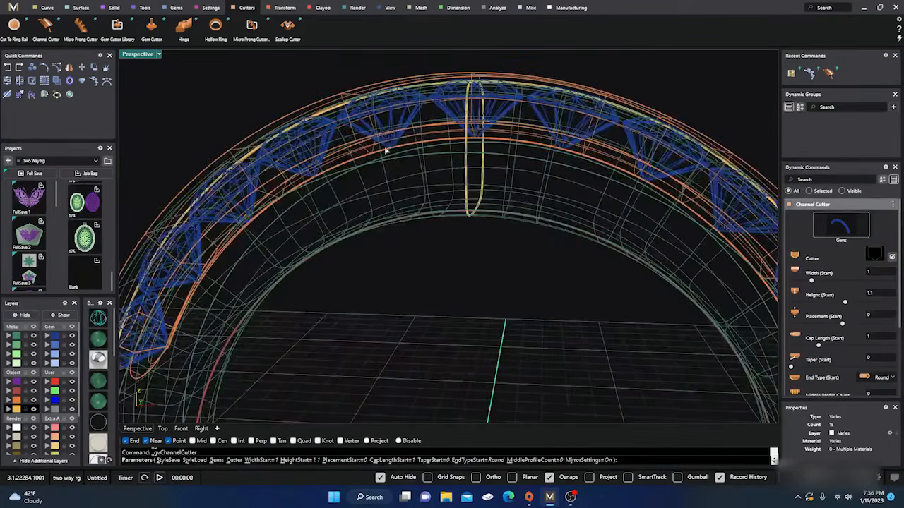
{"action": "scroll", "coordinate": [399, 204], "scroll_direction": "down", "scroll_amount": 4}
{"action": "right_click_drag", "start_coordinate": [399, 204], "coordinate": [353, 233]}
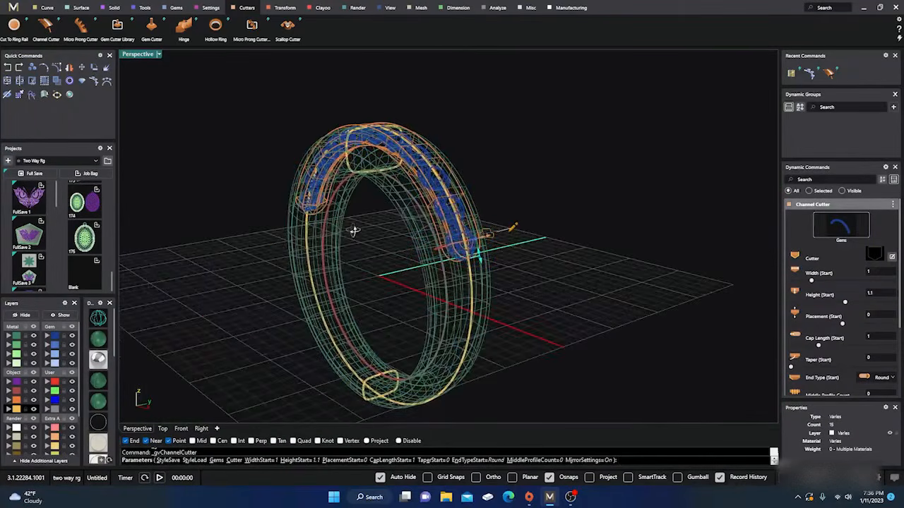
{"action": "right_click_drag", "start_coordinate": [408, 285], "coordinate": [424, 288]}
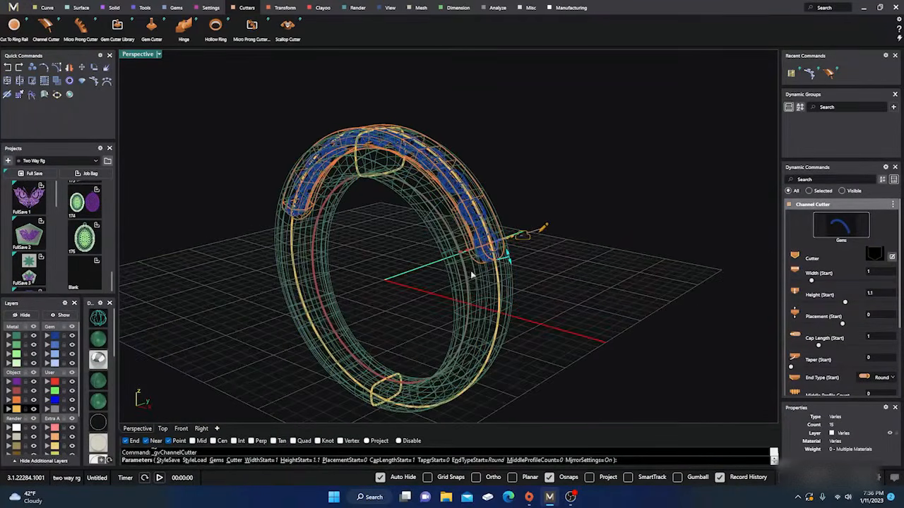
{"action": "scroll", "coordinate": [487, 260], "scroll_direction": "up", "scroll_amount": 3}
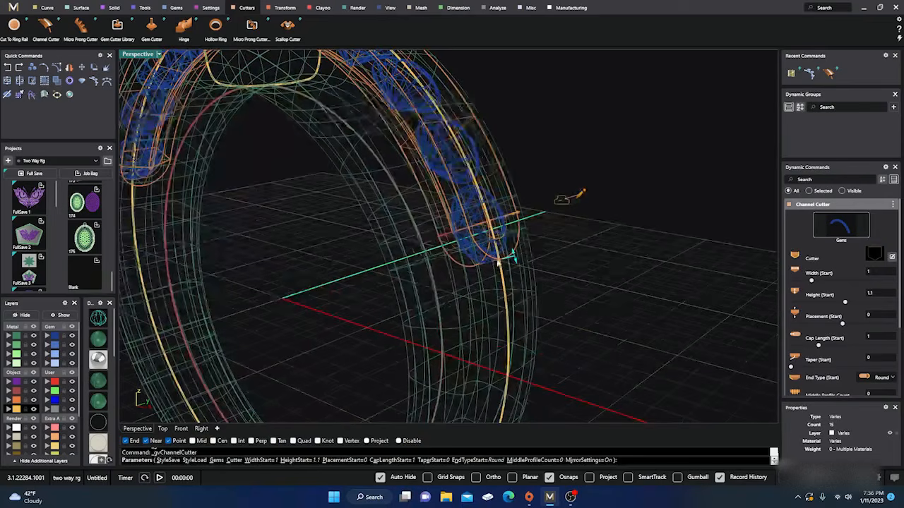
{"action": "scroll", "coordinate": [613, 258], "scroll_direction": "down", "scroll_amount": 3}
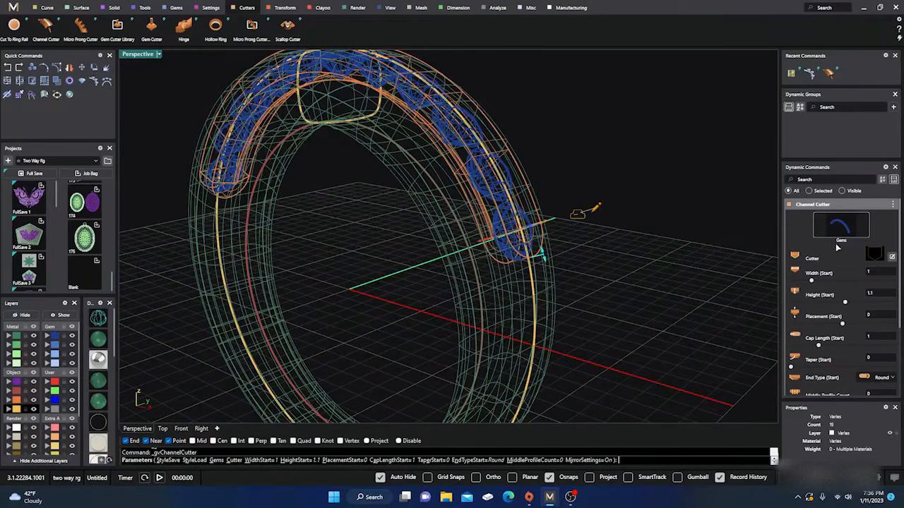
Set the channel cutter's end type to Flat and narrow its start width to 0.9
{"action": "left_click", "coordinate": [890, 378]}
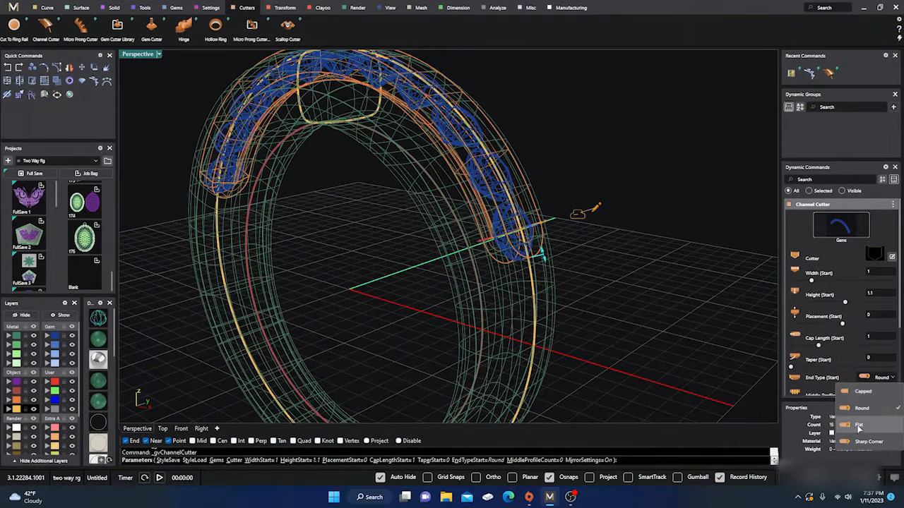
{"action": "left_click", "coordinate": [859, 425]}
{"action": "right_click_drag", "start_coordinate": [731, 349], "coordinate": [656, 329]}
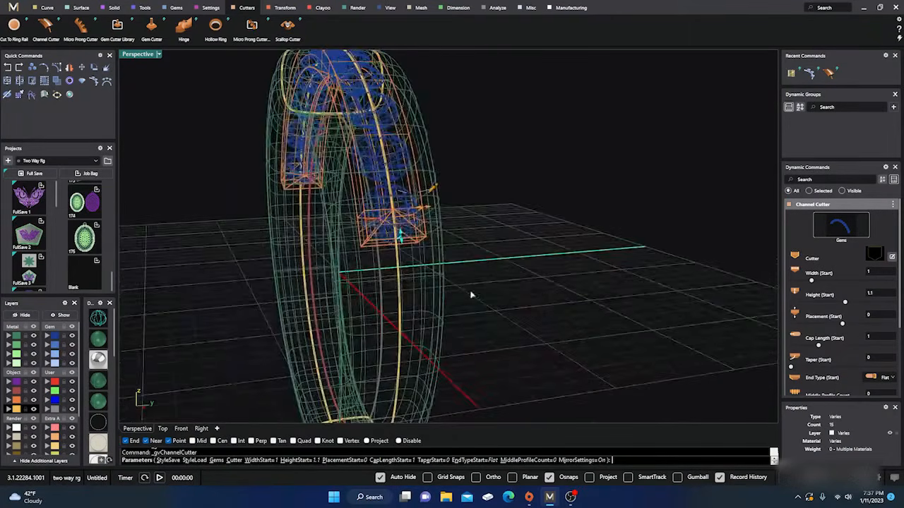
{"action": "scroll", "coordinate": [462, 284], "scroll_direction": "up", "scroll_amount": 2}
{"action": "right_click_drag", "start_coordinate": [380, 238], "coordinate": [312, 276]}
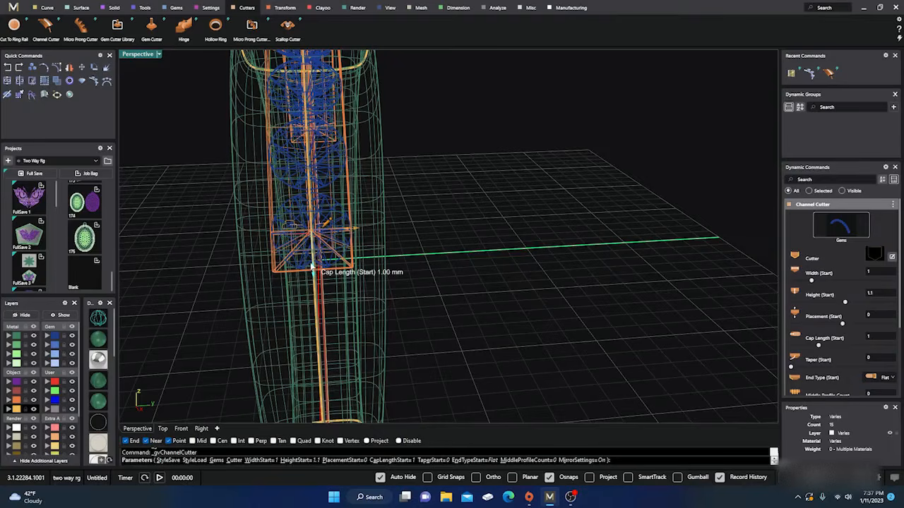
{"action": "scroll", "coordinate": [311, 256], "scroll_direction": "up", "scroll_amount": 2}
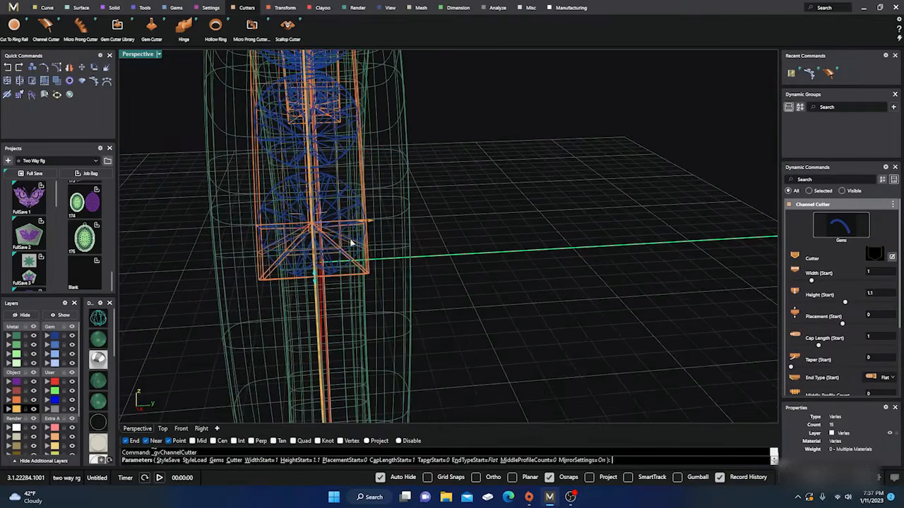
{"action": "left_click_drag", "start_coordinate": [368, 223], "coordinate": [360, 224]}
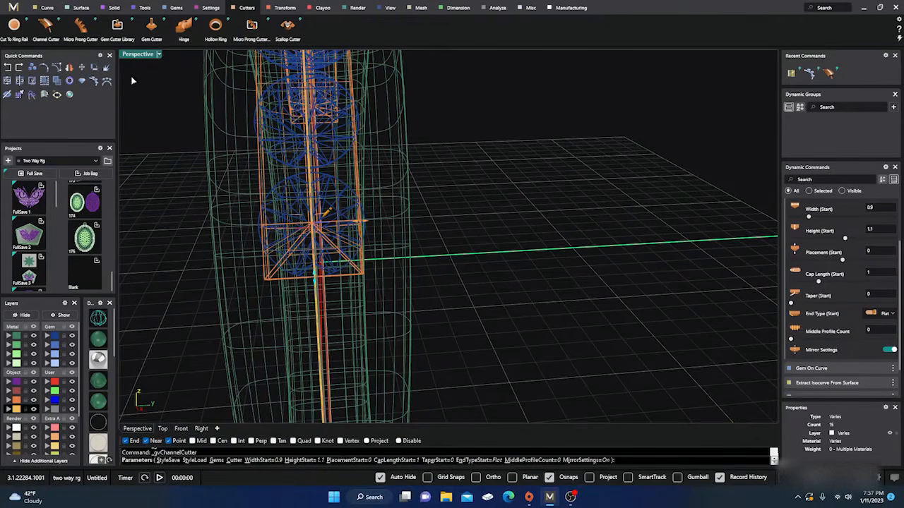
Restore the four-view layout and check the cutter's width and depth against the gems in the Right and Front views
{"action": "double_click", "coordinate": [138, 54]}
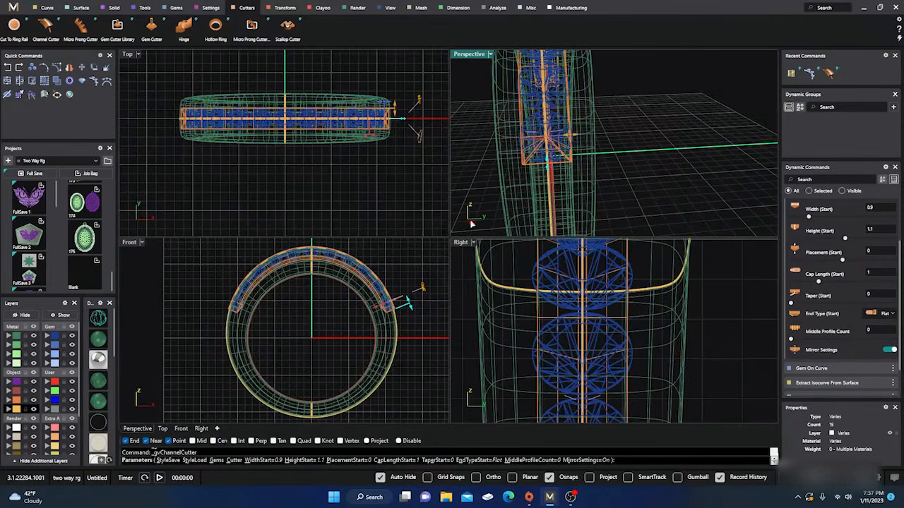
{"action": "scroll", "coordinate": [612, 325], "scroll_direction": "down", "scroll_amount": 5}
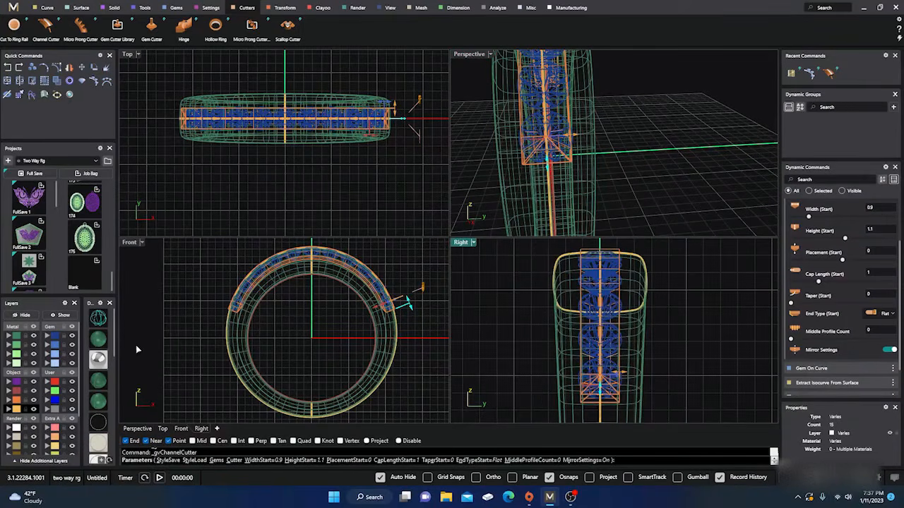
{"action": "scroll", "coordinate": [617, 262], "scroll_direction": "up", "scroll_amount": 5}
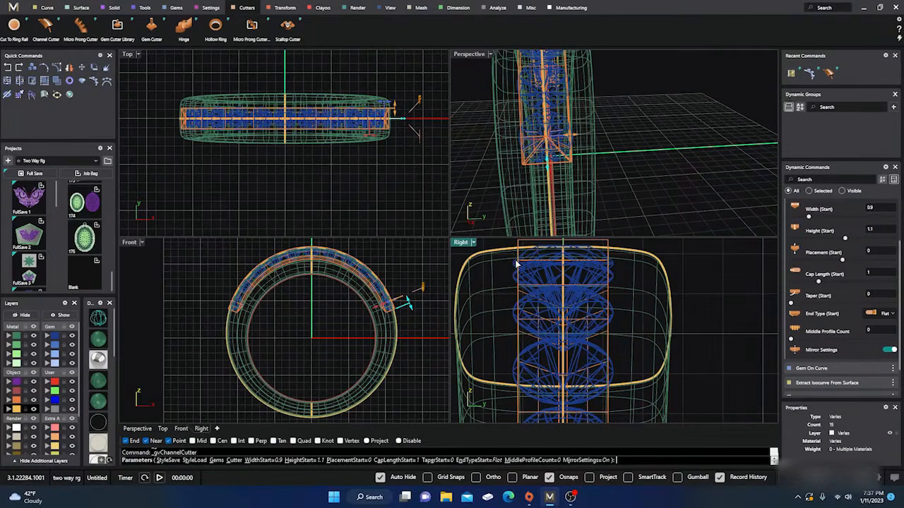
{"action": "scroll", "coordinate": [517, 263], "scroll_direction": "down", "scroll_amount": 5}
{"action": "scroll", "coordinate": [535, 342], "scroll_direction": "up", "scroll_amount": 8}
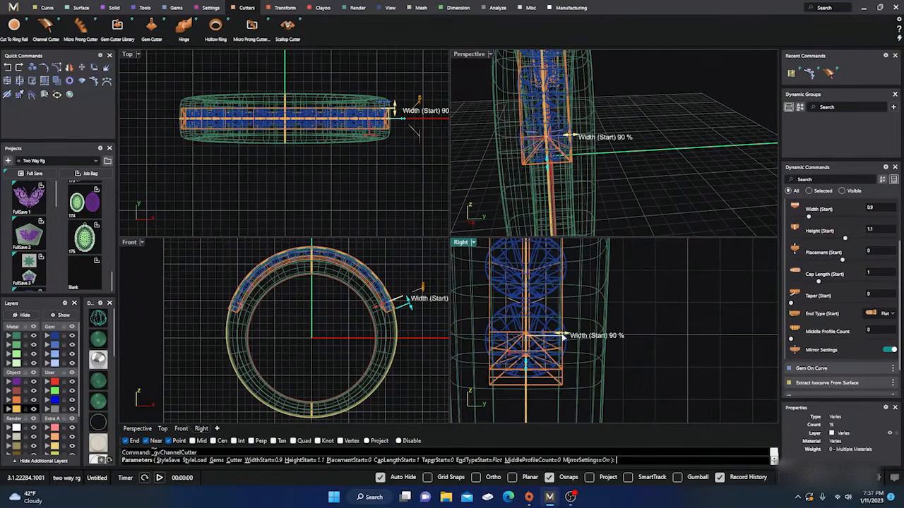
{"action": "scroll", "coordinate": [562, 336], "scroll_direction": "up", "scroll_amount": 3}
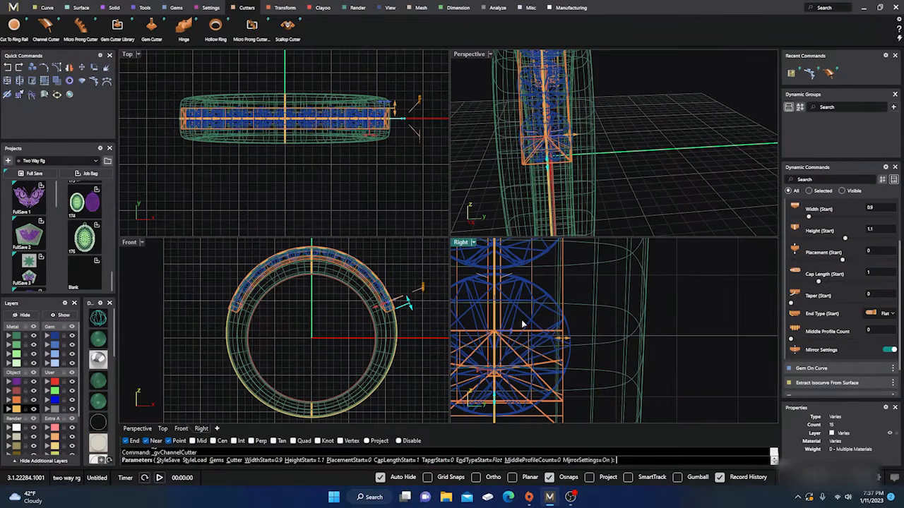
{"action": "scroll", "coordinate": [389, 307], "scroll_direction": "up", "scroll_amount": 6}
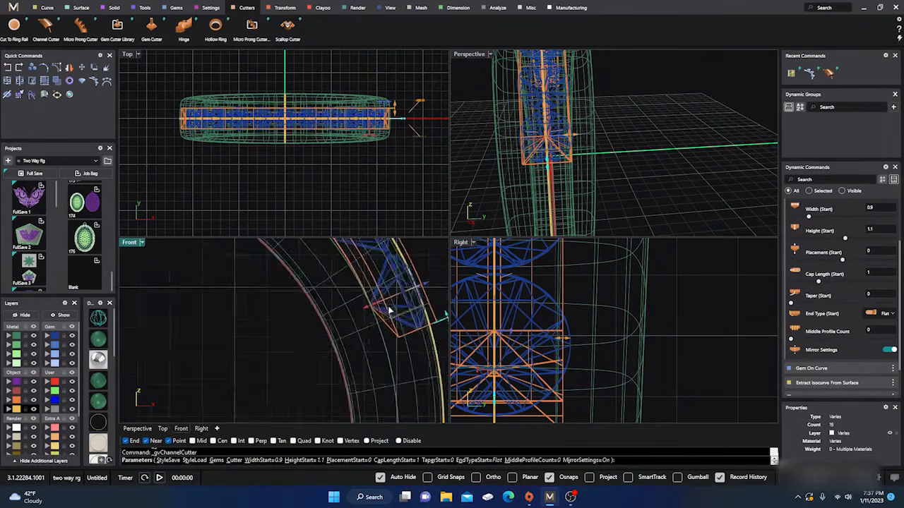
{"action": "scroll", "coordinate": [305, 342], "scroll_direction": "down", "scroll_amount": 5}
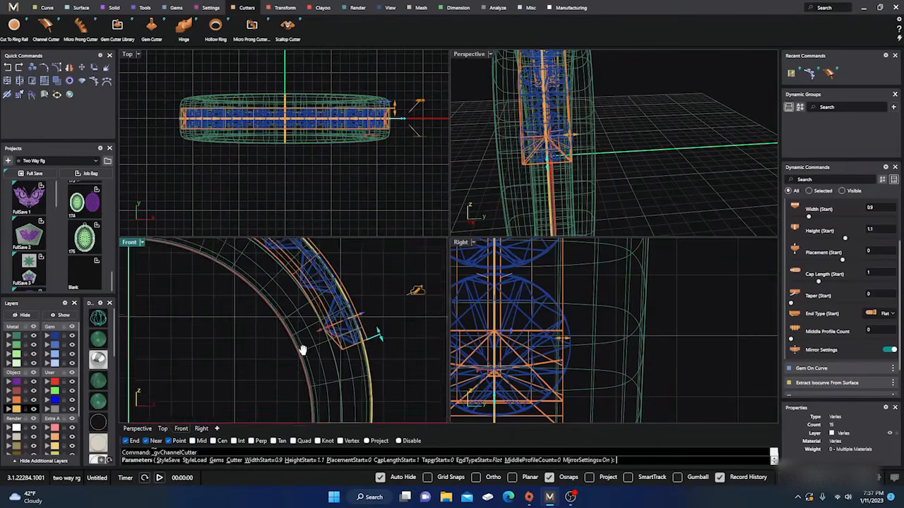
Raise the channel cutter to a start placement of about 0.52 and extend its start cap length to about 1.71 mm
{"action": "scroll", "coordinate": [312, 347], "scroll_direction": "up", "scroll_amount": 2}
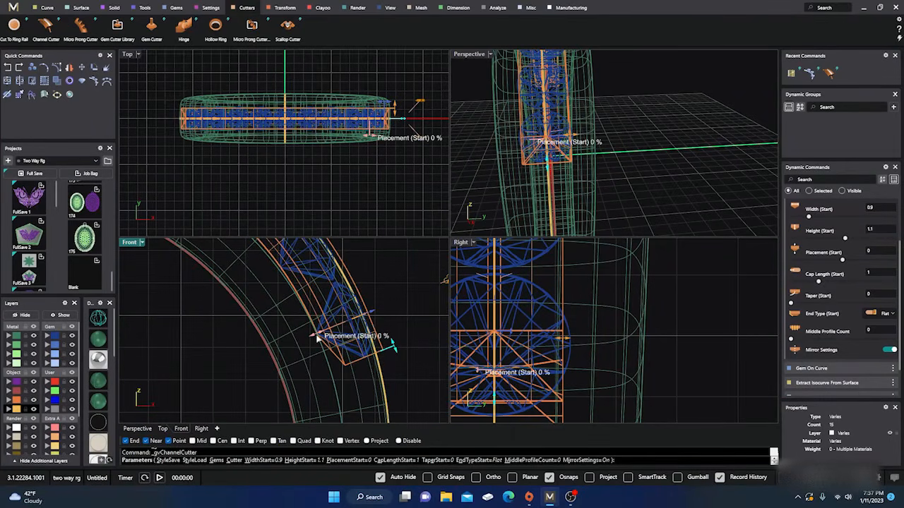
{"action": "left_click_drag", "start_coordinate": [317, 337], "coordinate": [335, 336]}
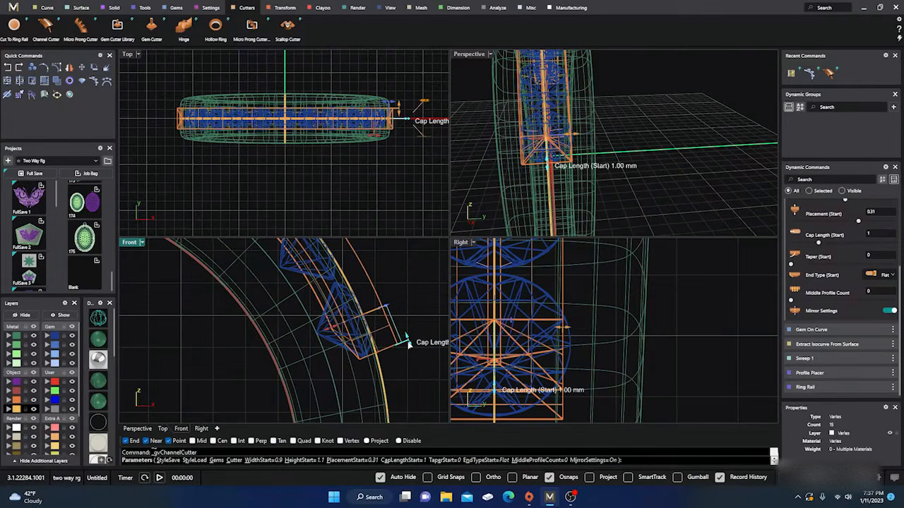
{"action": "left_click_drag", "start_coordinate": [410, 346], "coordinate": [419, 392]}
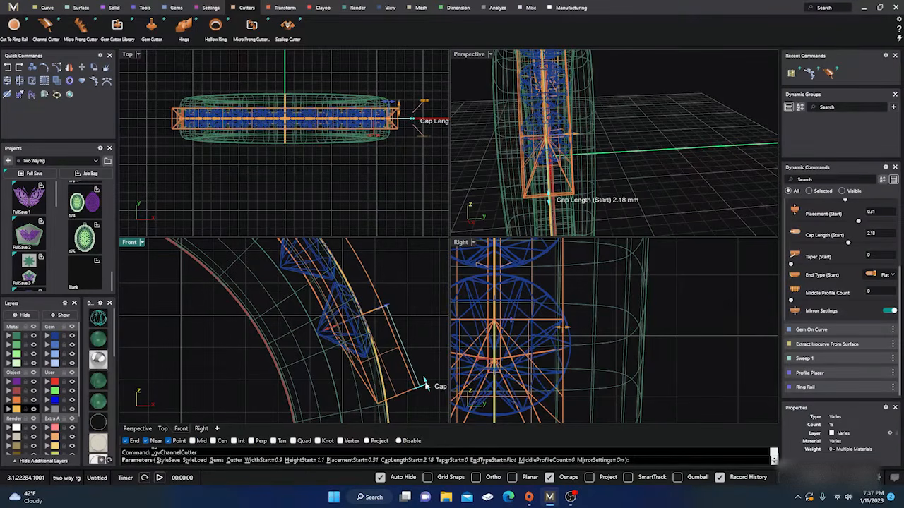
{"action": "left_click_drag", "start_coordinate": [425, 384], "coordinate": [418, 367]}
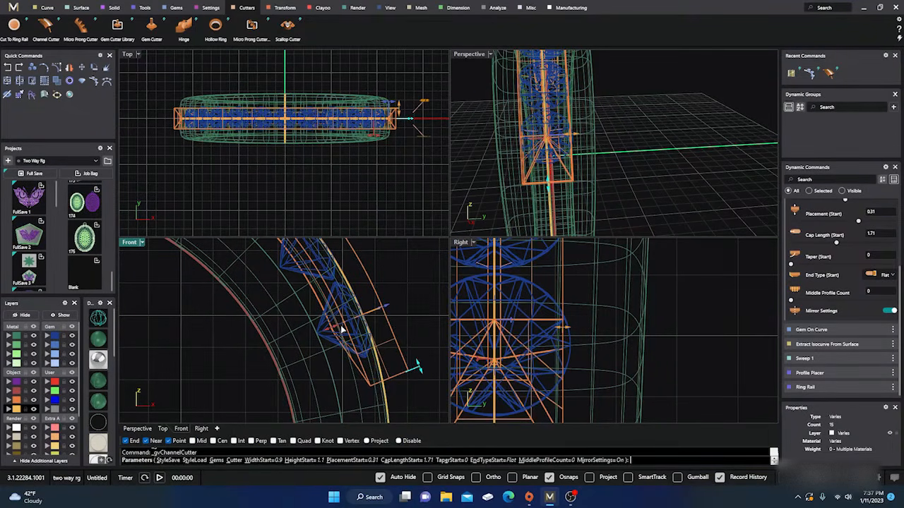
{"action": "left_click_drag", "start_coordinate": [331, 330], "coordinate": [344, 327]}
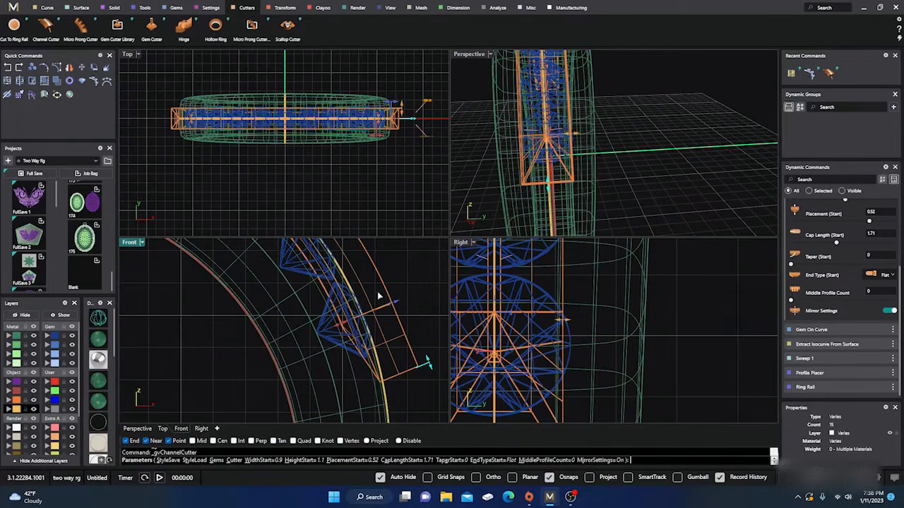
Enlarge and shade the Perspective view to inspect the flat end of the channel cutter against the band
{"action": "double_click", "coordinate": [469, 56]}
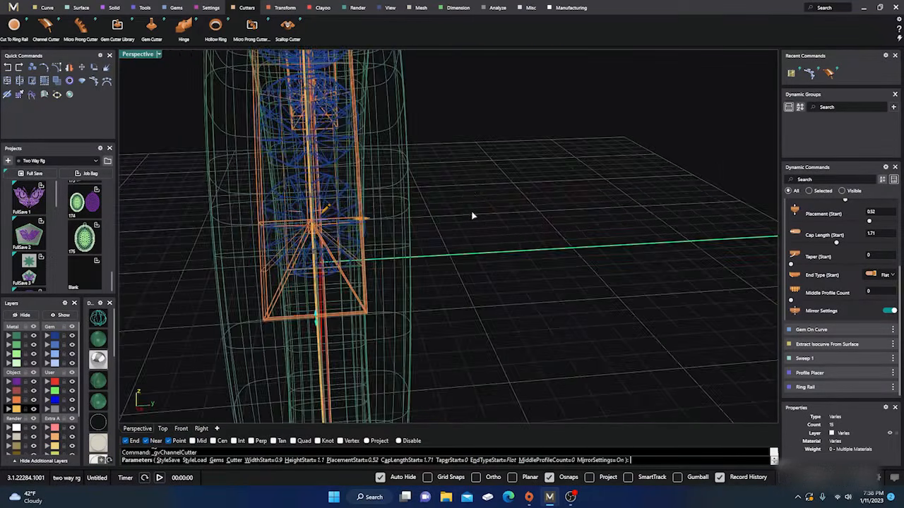
{"action": "right_click_drag", "start_coordinate": [472, 214], "coordinate": [522, 217]}
{"action": "right_click_drag", "start_coordinate": [376, 244], "coordinate": [392, 244]}
{"action": "left_click", "coordinate": [98, 343]}
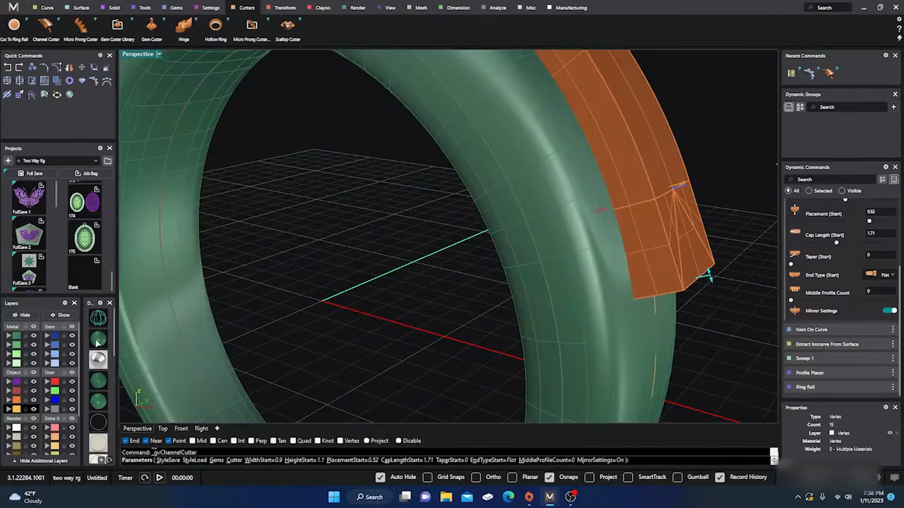
Examine the channel cutter's full length over the band and accept it with its present settings
{"action": "scroll", "coordinate": [353, 268], "scroll_direction": "down", "scroll_amount": 5}
{"action": "right_click_drag", "start_coordinate": [359, 265], "coordinate": [365, 308]}
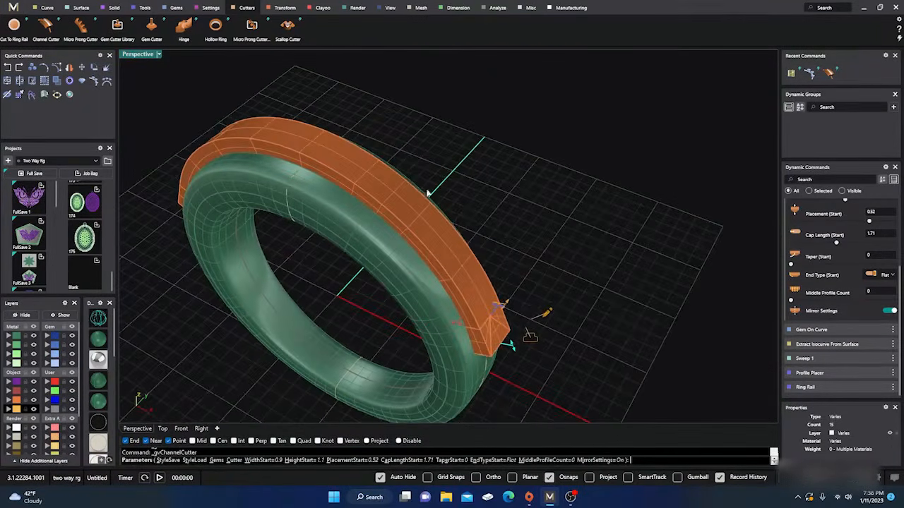
{"action": "scroll", "coordinate": [427, 193], "scroll_direction": "down", "scroll_amount": 5}
{"action": "right_click_drag", "start_coordinate": [428, 198], "coordinate": [413, 240]}
{"action": "scroll", "coordinate": [401, 217], "scroll_direction": "up", "scroll_amount": 6}
{"action": "right_click_drag", "start_coordinate": [415, 272], "coordinate": [384, 268]}
{"action": "right_click", "coordinate": [384, 268]}
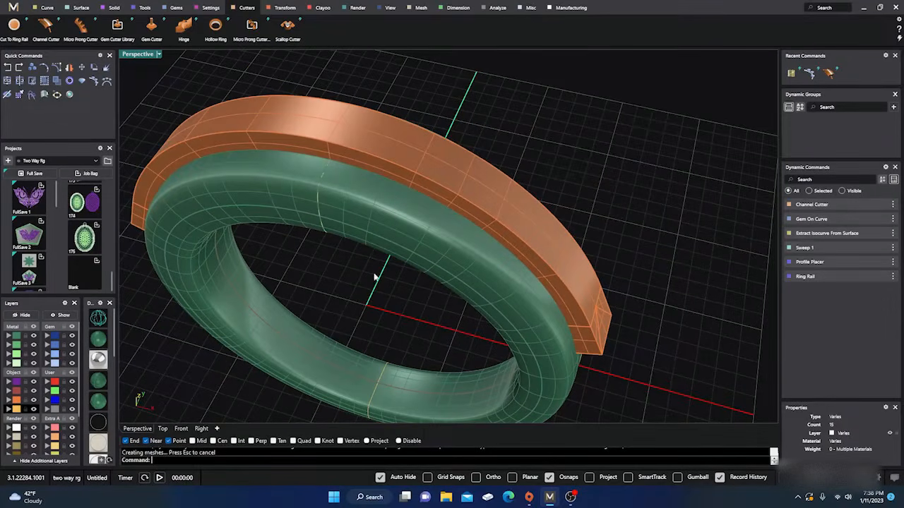
{"action": "right_click_drag", "start_coordinate": [375, 277], "coordinate": [308, 212]}
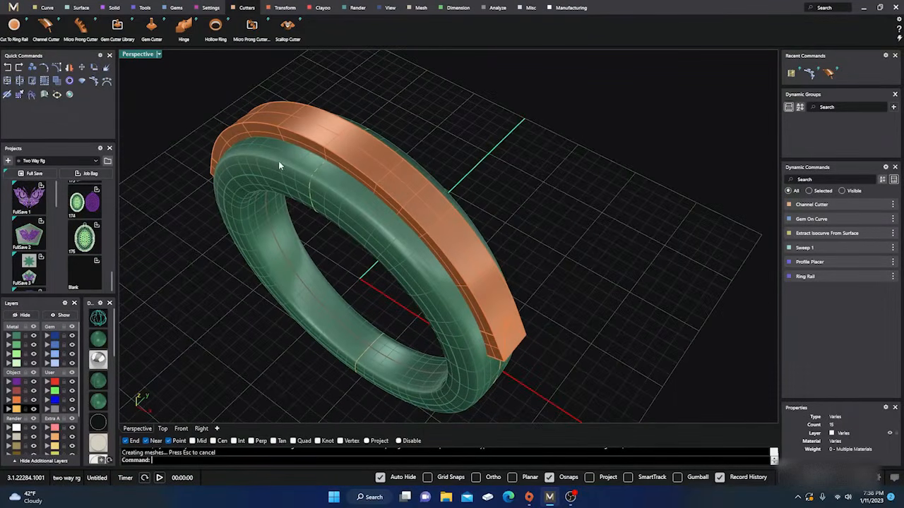
Create a small solid box on the construction plane, well clear of the ring along the green axis
{"action": "left_click", "coordinate": [114, 8]}
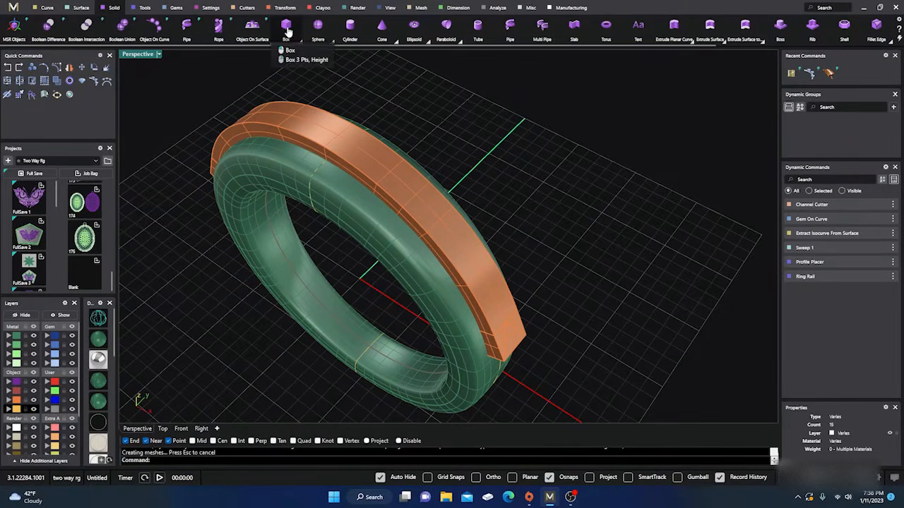
{"action": "left_click", "coordinate": [520, 129]}
{"action": "left_click", "coordinate": [538, 177]}
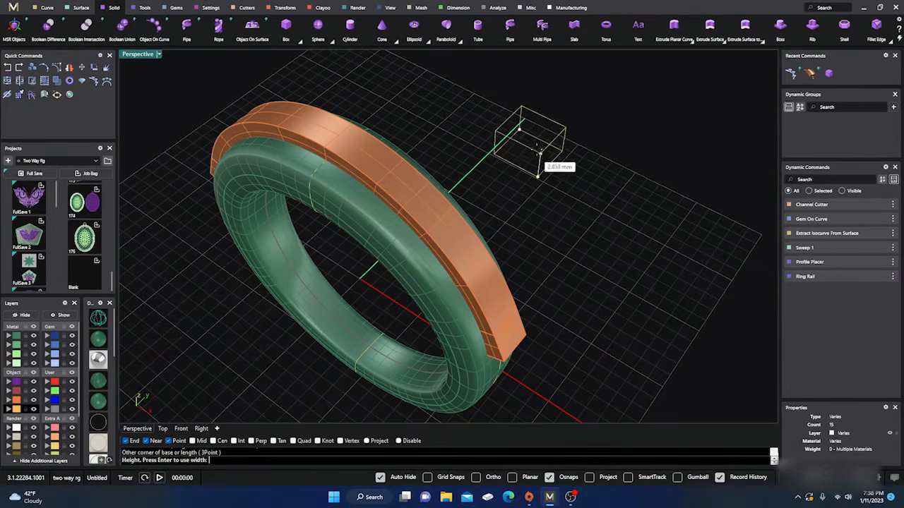
{"action": "left_click", "coordinate": [534, 146]}
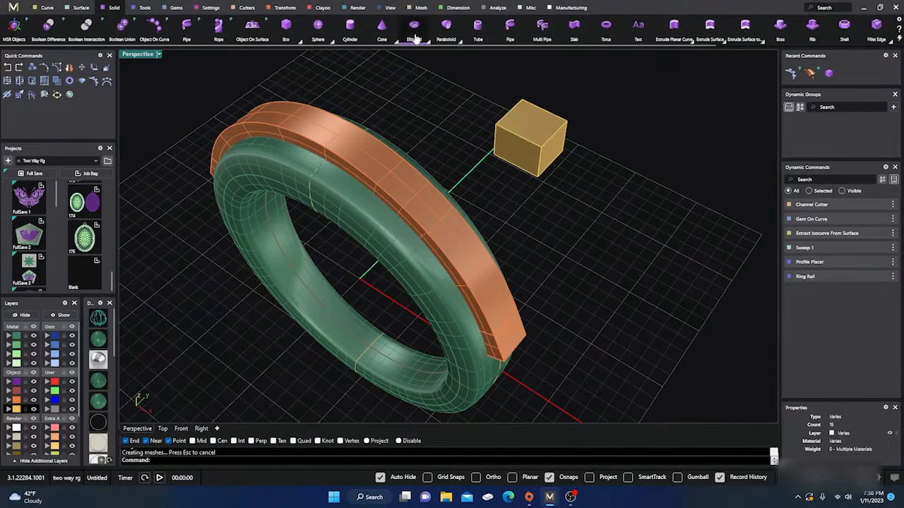
Create a solid sphere with a radius of about 3 mm close beside the box
{"action": "left_click", "coordinate": [329, 39]}
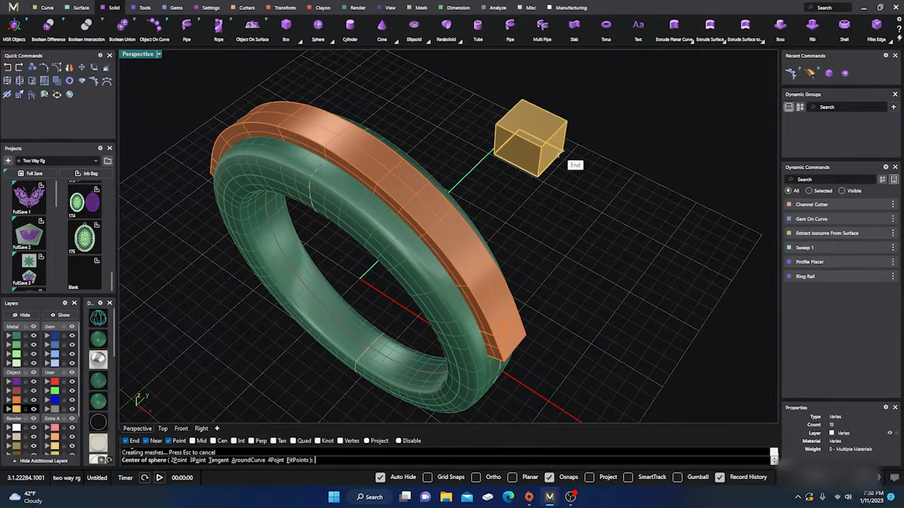
{"action": "left_click", "coordinate": [584, 129]}
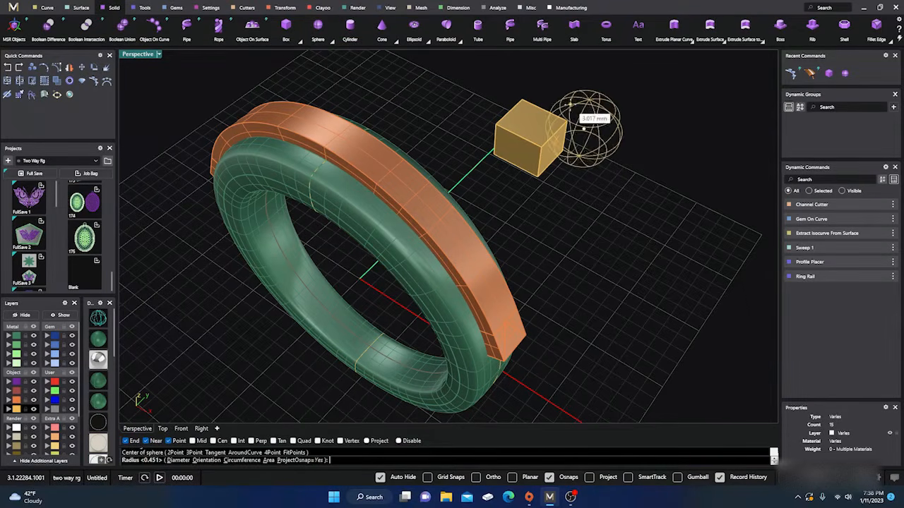
{"action": "left_click", "coordinate": [574, 155]}
Turn on the Gumball and move the sphere so that it overlaps the box's near corner
{"action": "right_click_drag", "start_coordinate": [559, 191], "coordinate": [543, 175]}
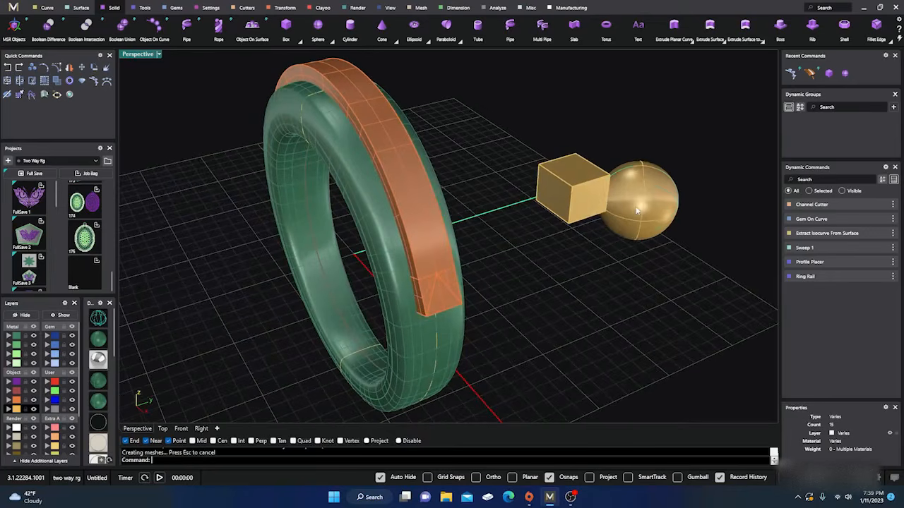
{"action": "left_click", "coordinate": [638, 210]}
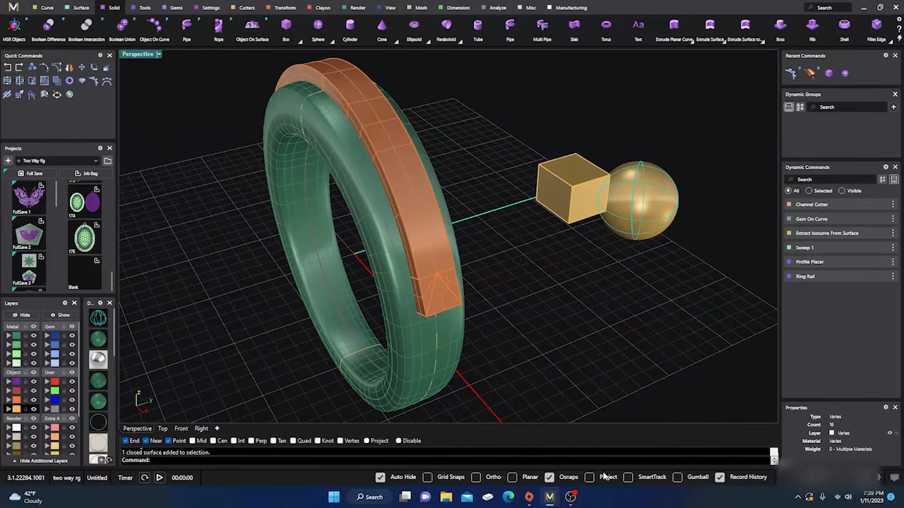
{"action": "left_click", "coordinate": [677, 478]}
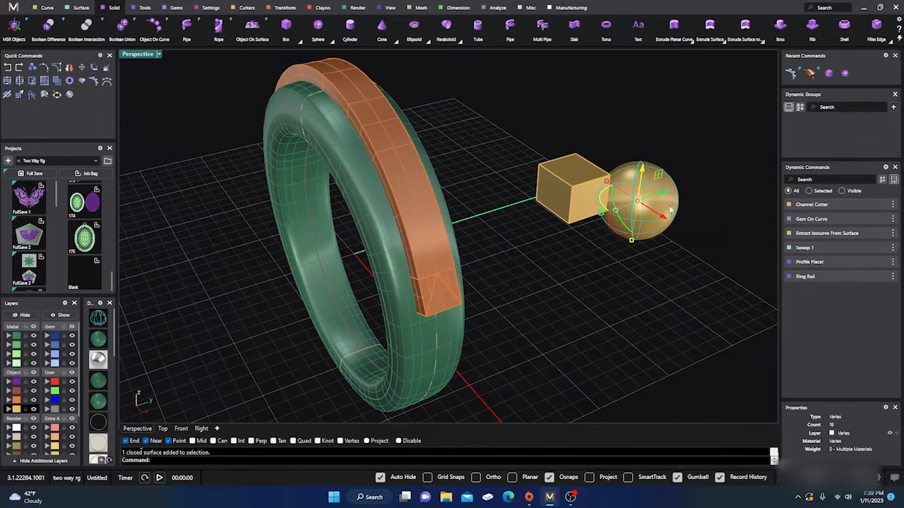
{"action": "mouse_move", "coordinate": [670, 210]}
{"action": "left_mouse_down"}
{"action": "mouse_move", "coordinate": [666, 199]}
{"action": "mouse_move", "coordinate": [659, 205]}
{"action": "left_mouse_up"}
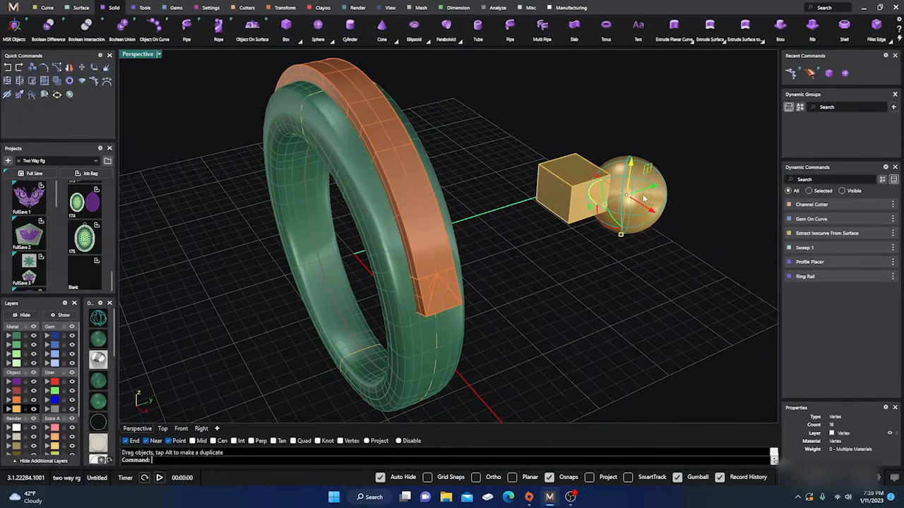
{"action": "right_click_drag", "start_coordinate": [644, 199], "coordinate": [579, 309]}
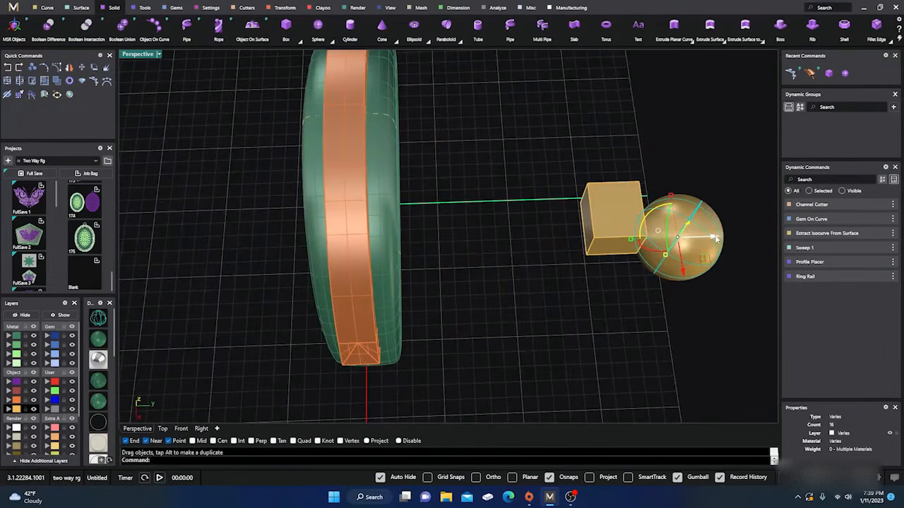
{"action": "left_click_drag", "start_coordinate": [716, 238], "coordinate": [664, 287]}
{"action": "left_click_drag", "start_coordinate": [699, 253], "coordinate": [685, 255]}
{"action": "left_click", "coordinate": [541, 186]}
{"action": "right_click_drag", "start_coordinate": [544, 279], "coordinate": [533, 253]}
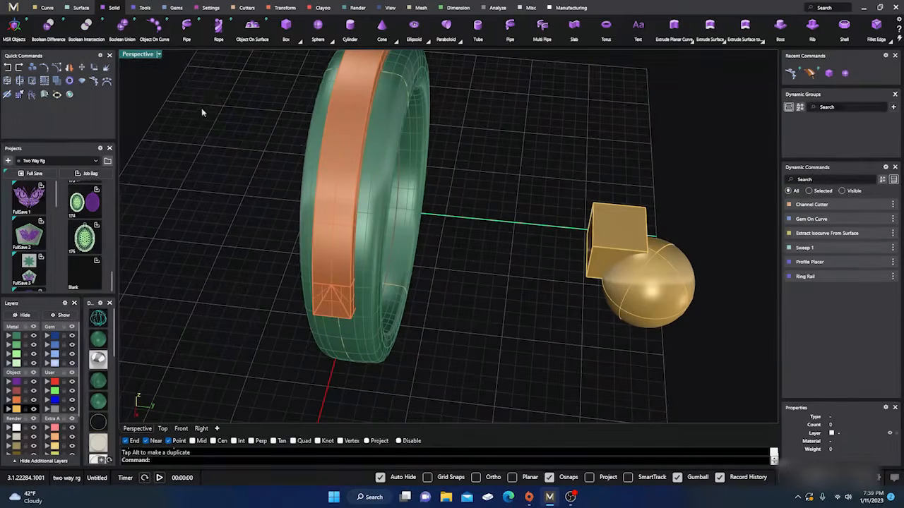
Intersect the box with the sphere using Boolean Intersection, taking the box as first surface and the sphere as second
{"action": "scroll", "coordinate": [657, 273], "scroll_direction": "up", "scroll_amount": 6}
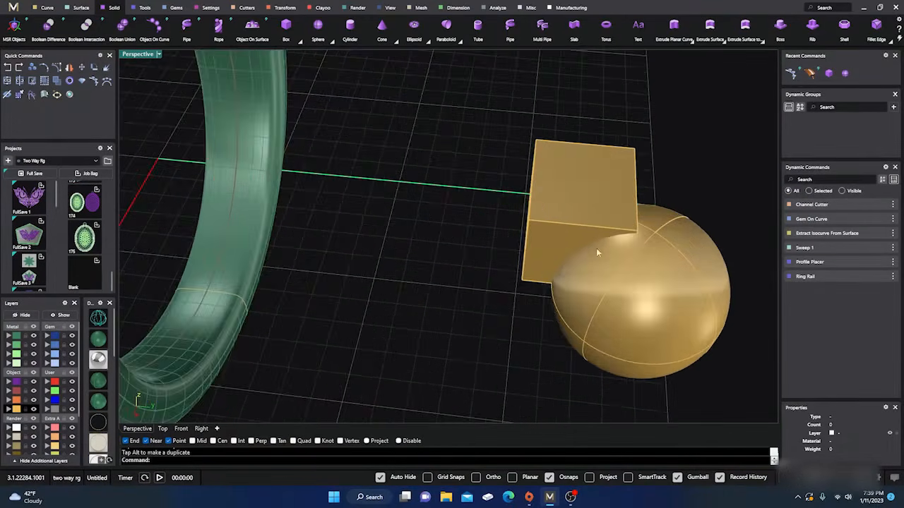
{"action": "scroll", "coordinate": [466, 227], "scroll_direction": "down", "scroll_amount": 6}
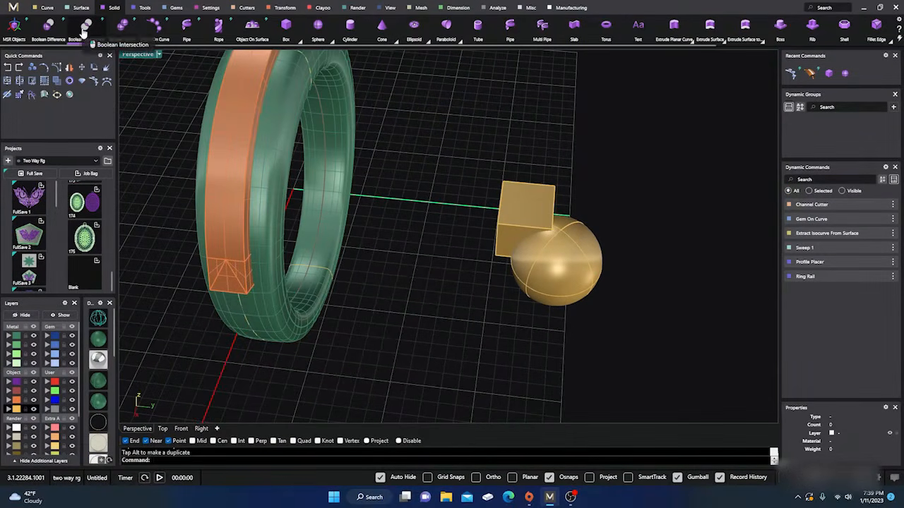
{"action": "left_click", "coordinate": [85, 31]}
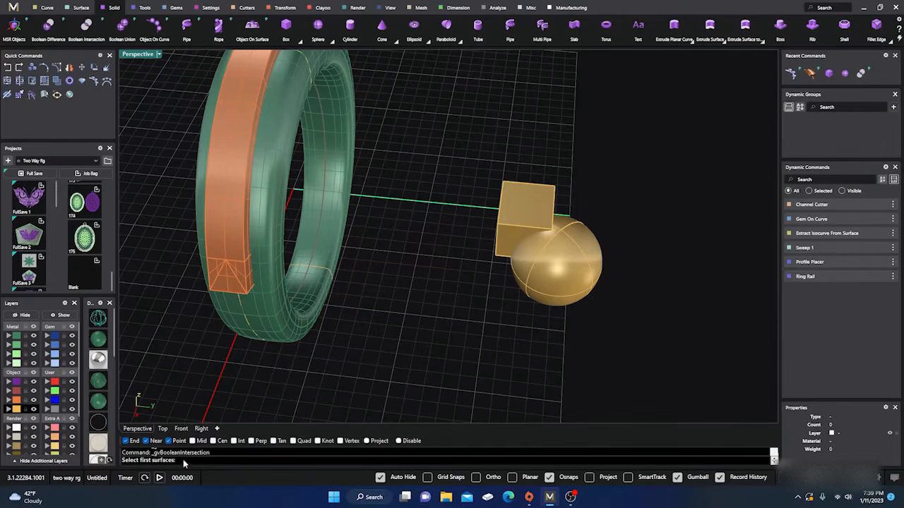
{"action": "left_click", "coordinate": [516, 196]}
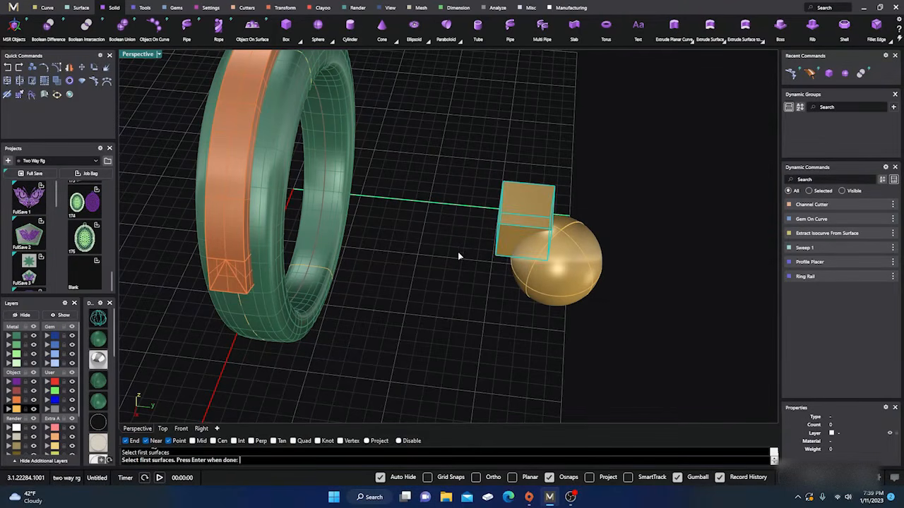
{"action": "key", "text": "Return"}
{"action": "left_click", "coordinate": [543, 272]}
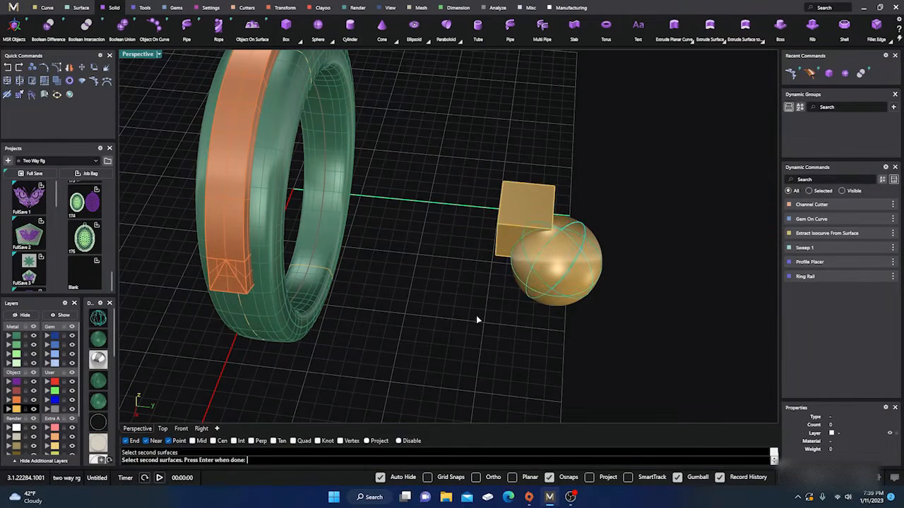
{"action": "key", "text": "Return"}
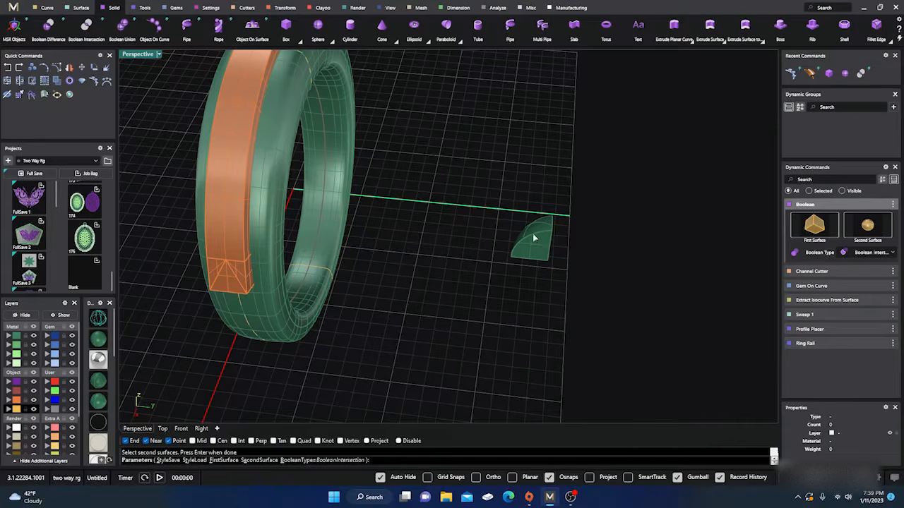
{"action": "key", "text": "Escape"}
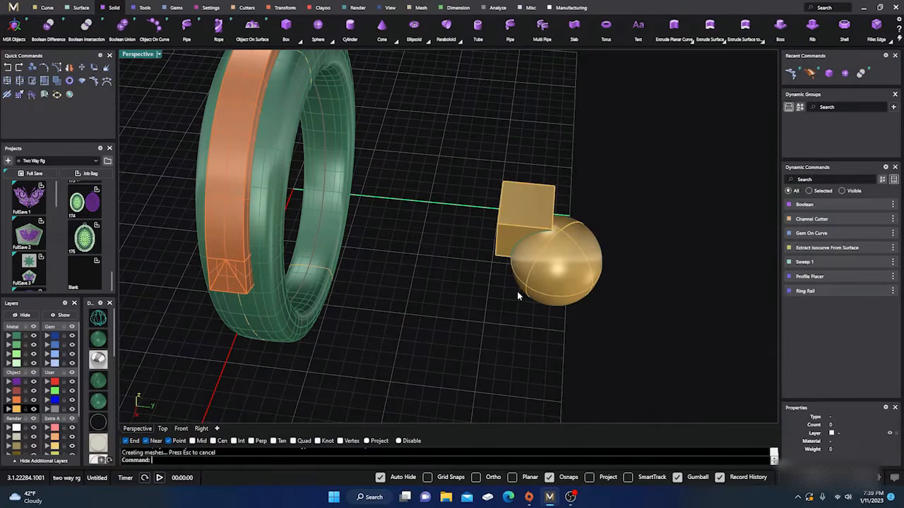
Undo the Boolean Intersection and select the box and the sphere in turn to check them as separate solids
{"action": "left_click", "coordinate": [9, 69]}
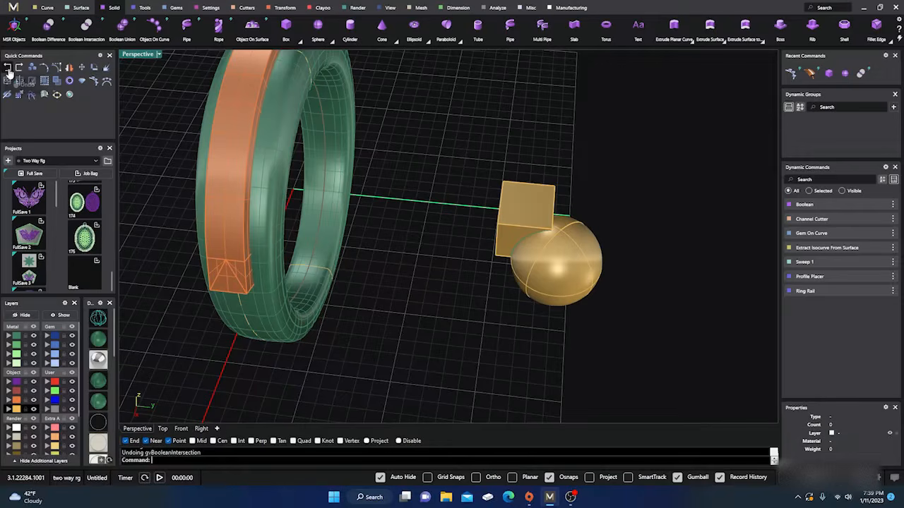
{"action": "left_click", "coordinate": [530, 197]}
{"action": "left_click", "coordinate": [572, 263]}
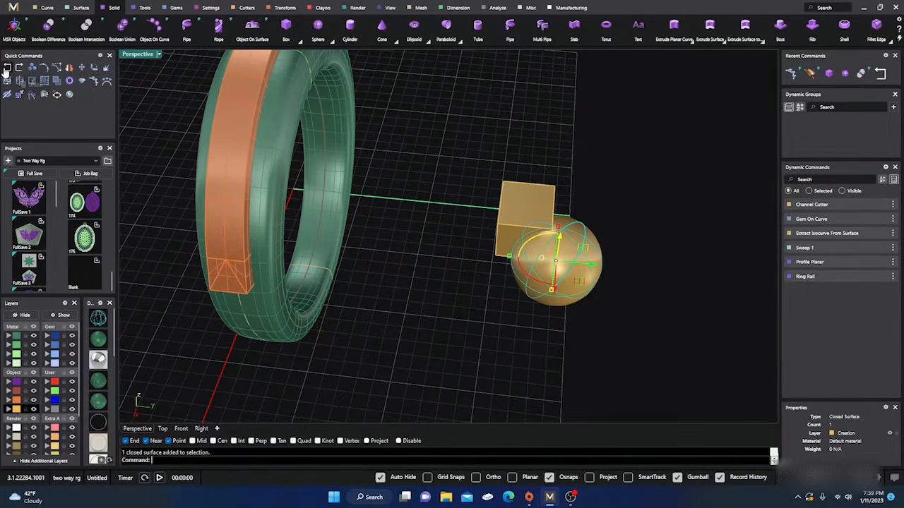
{"action": "left_click", "coordinate": [437, 195]}
{"action": "left_click", "coordinate": [511, 205]}
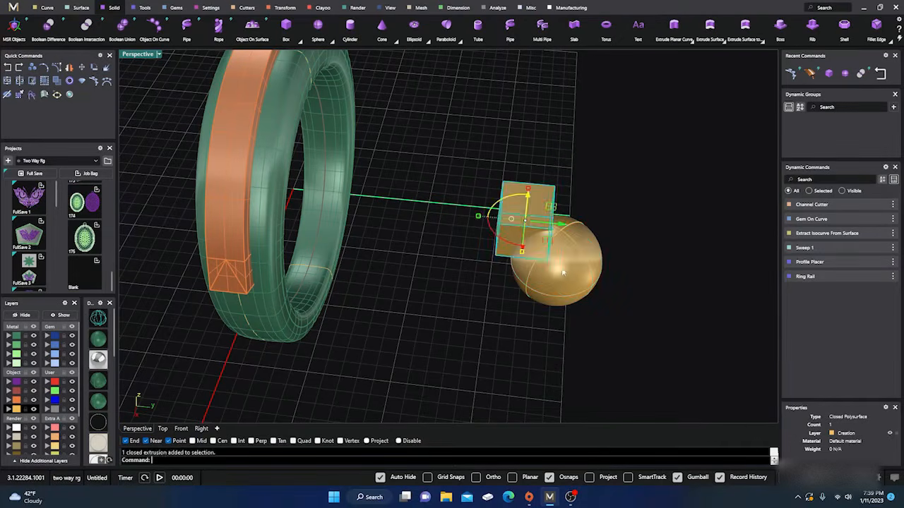
{"action": "left_click", "coordinate": [551, 257]}
{"action": "left_click", "coordinate": [442, 130]}
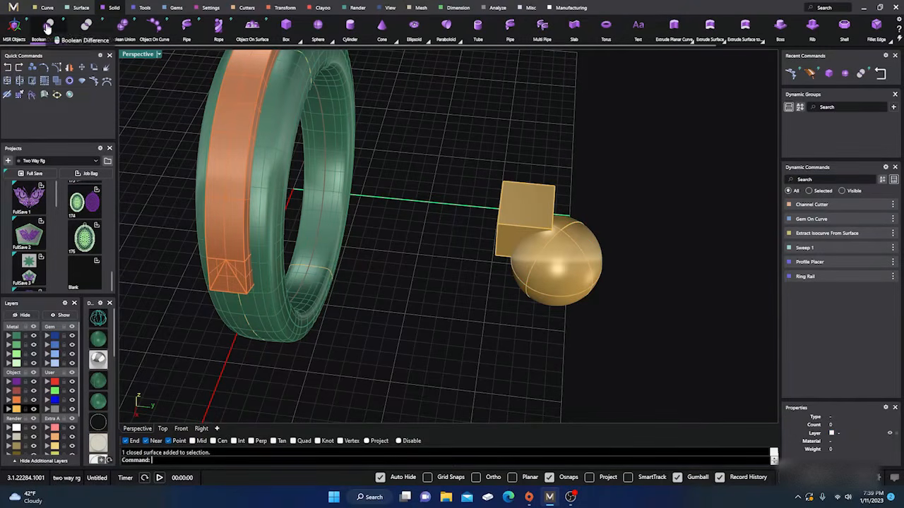
Try a Boolean Difference that subtracts the sphere from the box, and cancel it after previewing the cut
{"action": "left_click", "coordinate": [48, 27]}
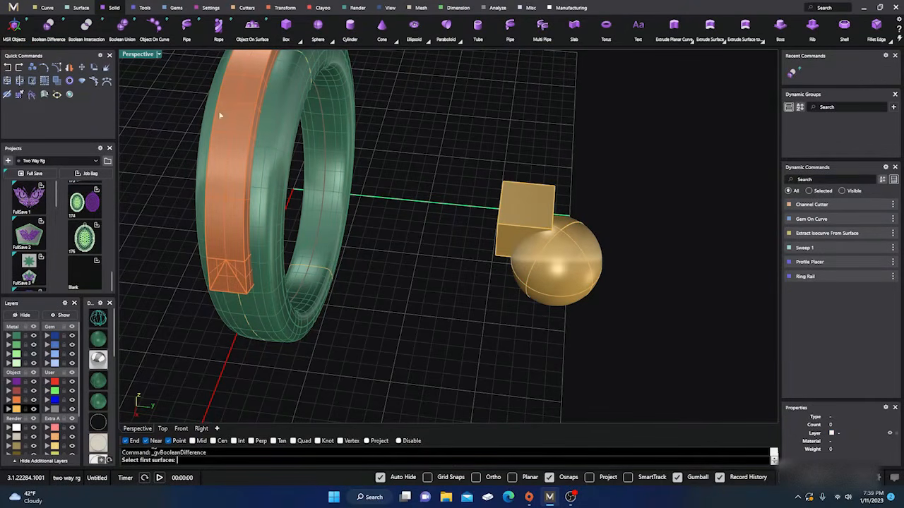
{"action": "left_click", "coordinate": [514, 206]}
{"action": "key", "text": "Return"}
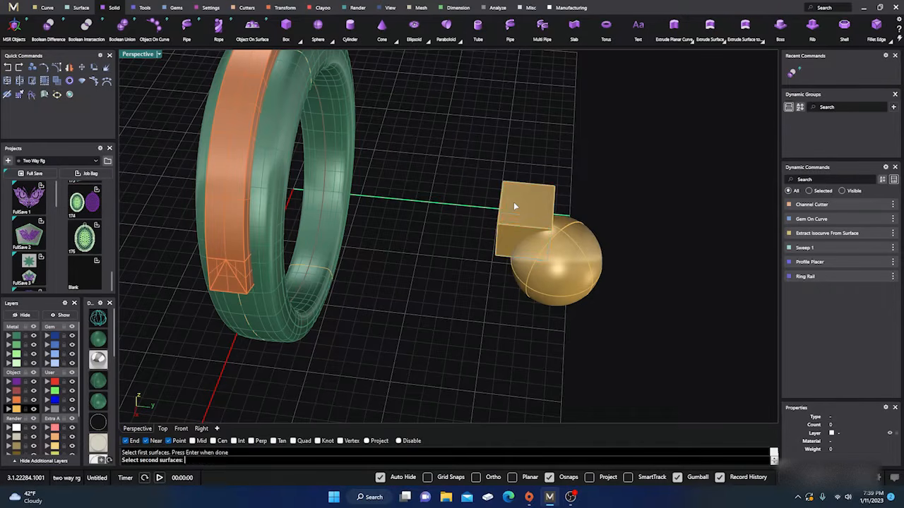
{"action": "left_click", "coordinate": [566, 282]}
{"action": "key", "text": "Return"}
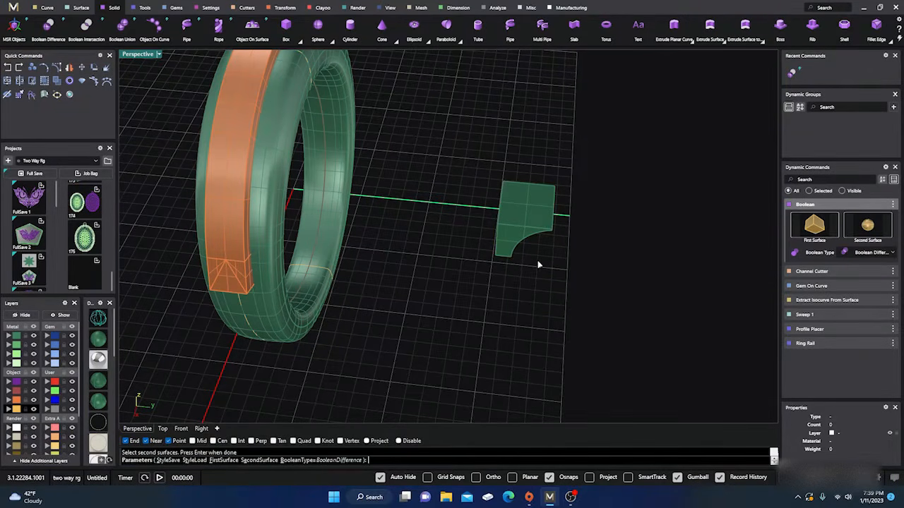
{"action": "key", "text": "Escape"}
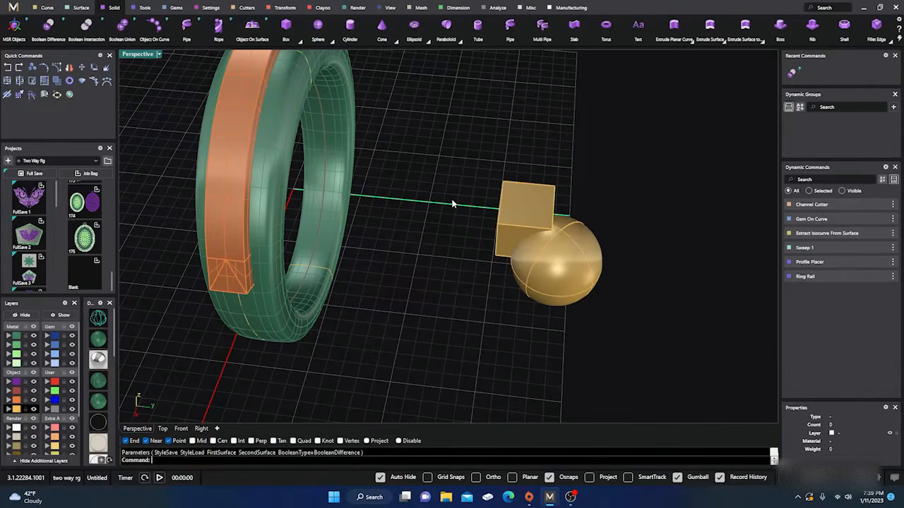
Repeat the Boolean Difference in reverse order, subtracting the box from the sphere, and cancel it after the preview
{"action": "key", "text": "Return"}
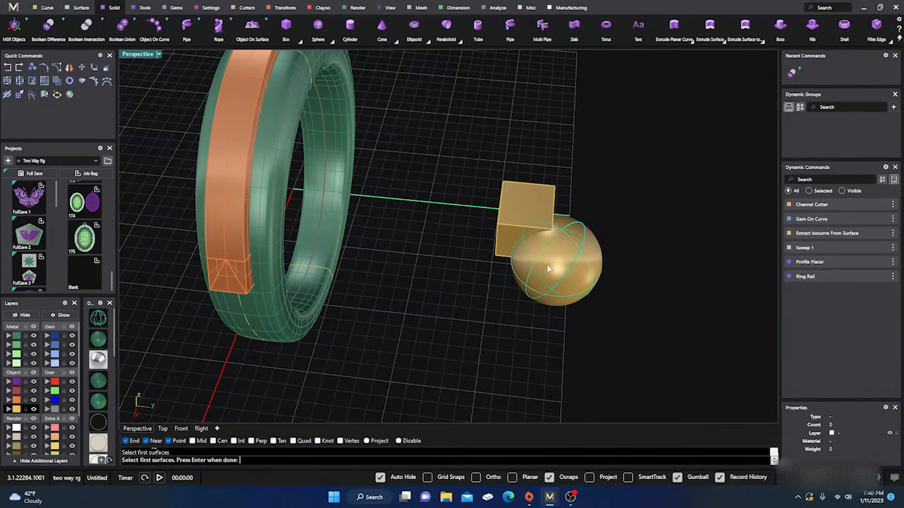
{"action": "left_click", "coordinate": [547, 264]}
{"action": "key", "text": "Return"}
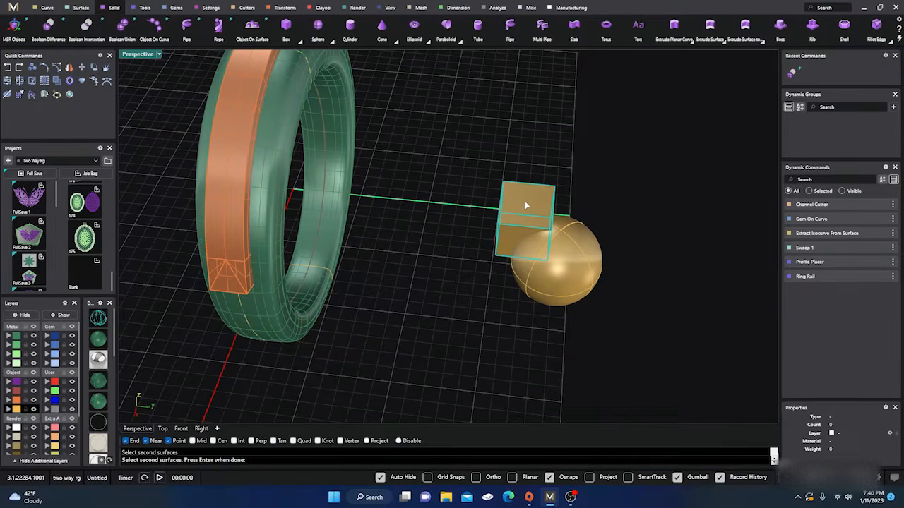
{"action": "left_click", "coordinate": [525, 204]}
{"action": "key", "text": "Return"}
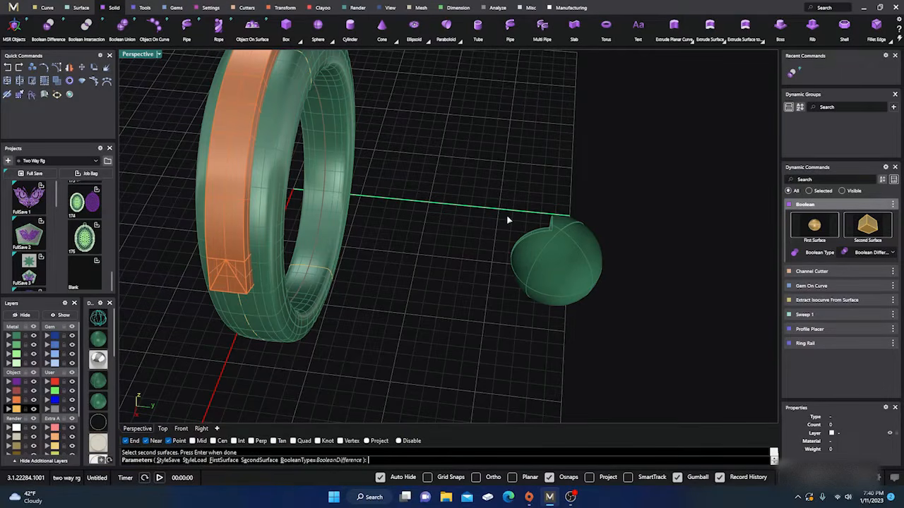
{"action": "key", "text": "Escape"}
Select the sphere and the box in turn to check them as separate solids, and clear the selection
{"action": "left_click", "coordinate": [507, 216]}
{"action": "left_click", "coordinate": [563, 284]}
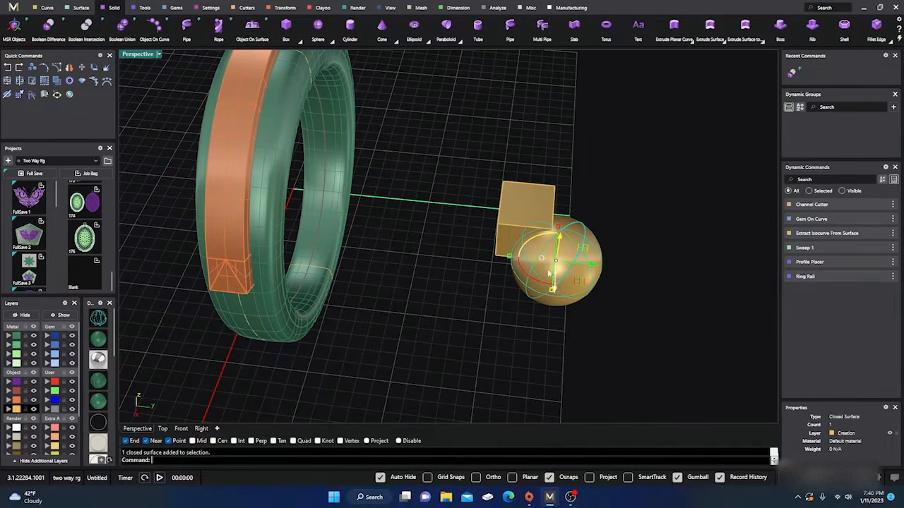
{"action": "left_click", "coordinate": [515, 197]}
{"action": "left_click", "coordinate": [493, 132]}
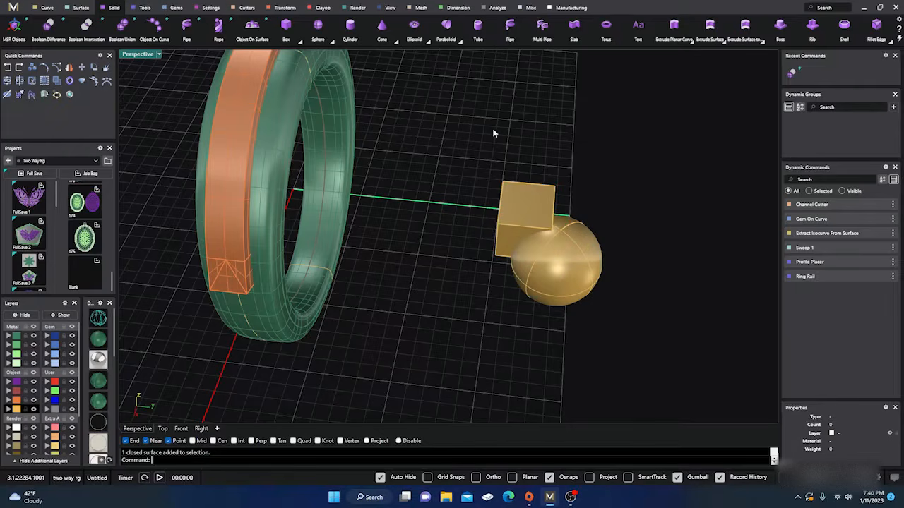
Join the box and the sphere with Boolean Union, taking the box as first surface and the sphere as second
{"action": "left_click", "coordinate": [123, 27]}
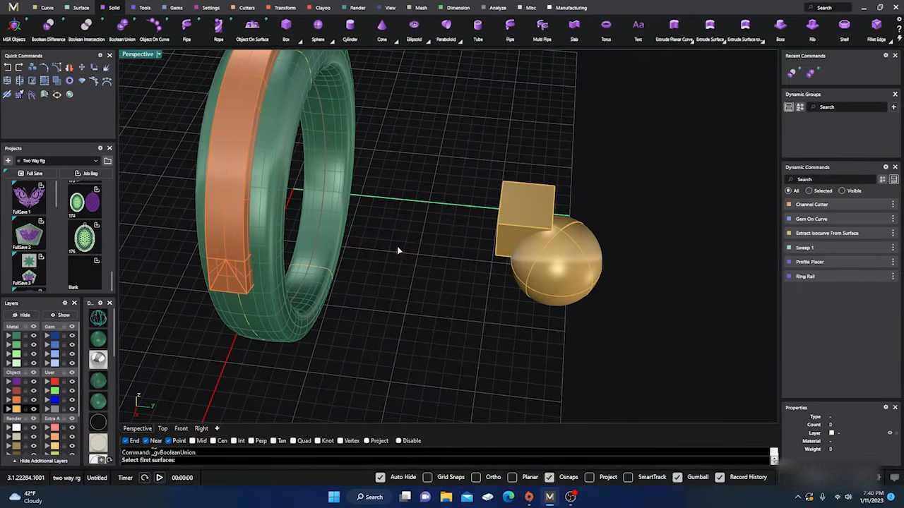
{"action": "left_click", "coordinate": [524, 206]}
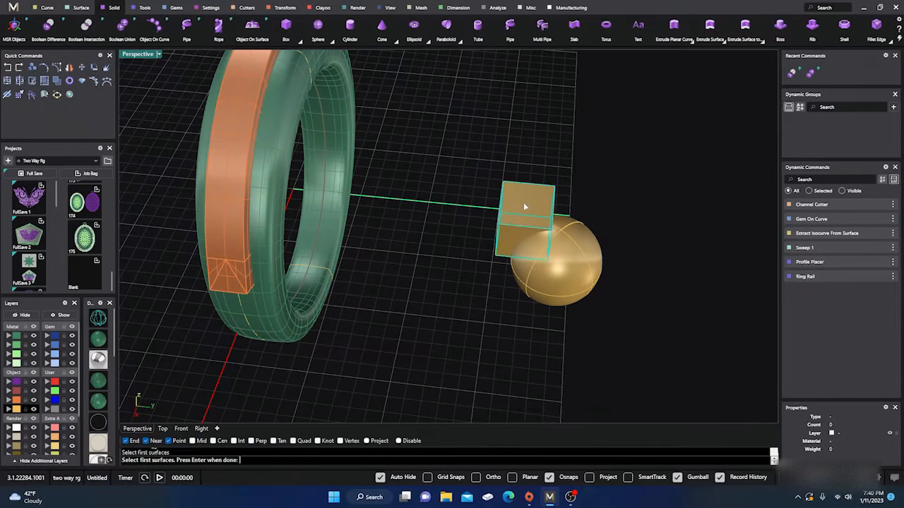
{"action": "key", "text": "Return"}
{"action": "left_click", "coordinate": [558, 262]}
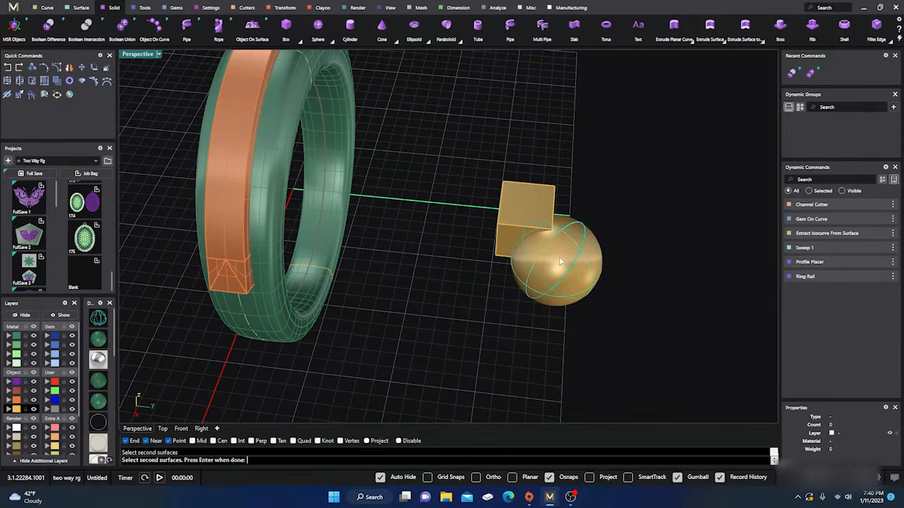
{"action": "key", "text": "Return"}
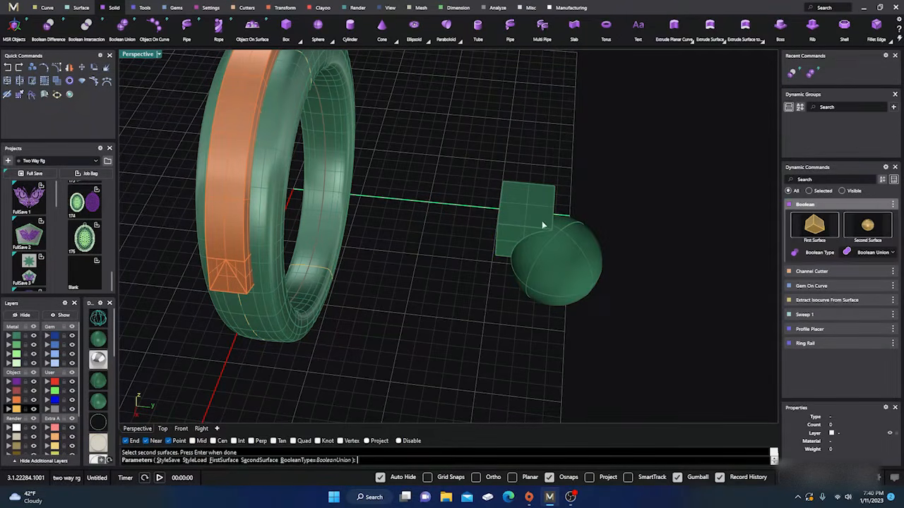
{"action": "key", "text": "Return"}
Select the polysurface made from the box and sphere to check it as one solid, and deselect it
{"action": "left_click", "coordinate": [548, 269]}
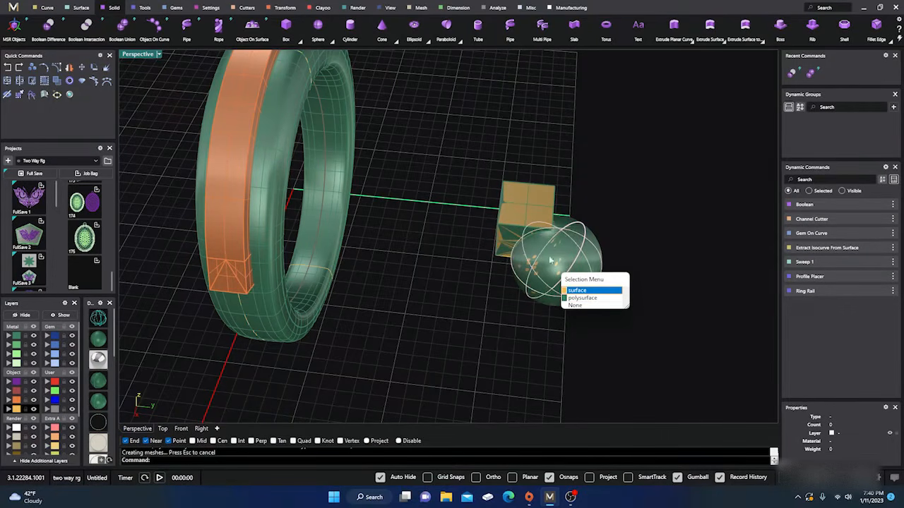
{"action": "left_click", "coordinate": [621, 208]}
{"action": "left_click", "coordinate": [577, 269]}
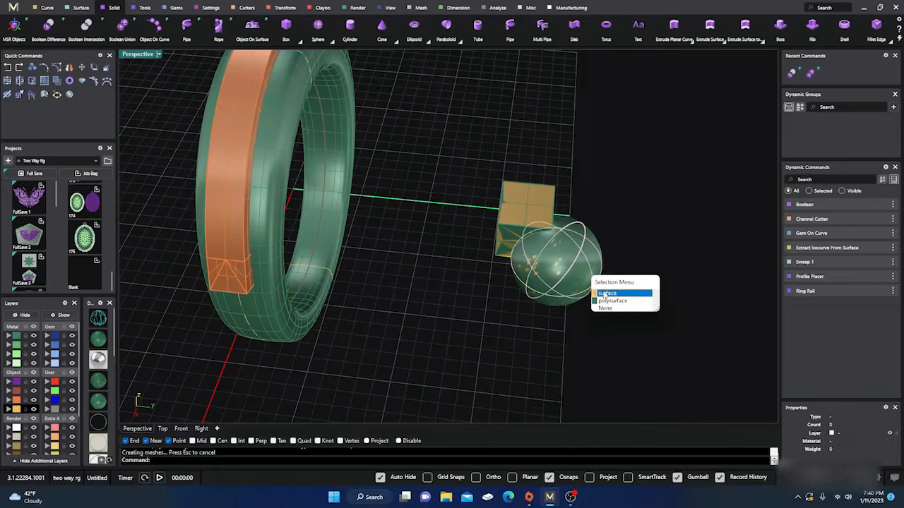
{"action": "left_click", "coordinate": [607, 301]}
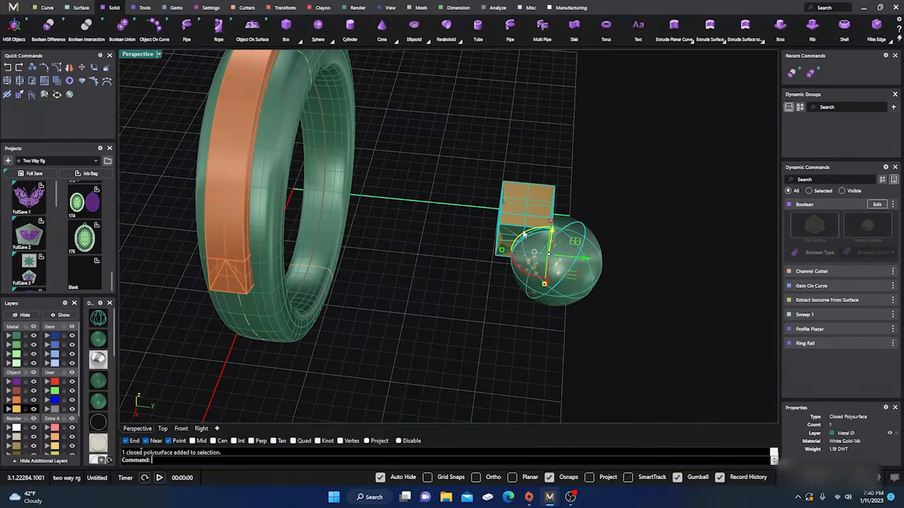
{"action": "left_click", "coordinate": [611, 330]}
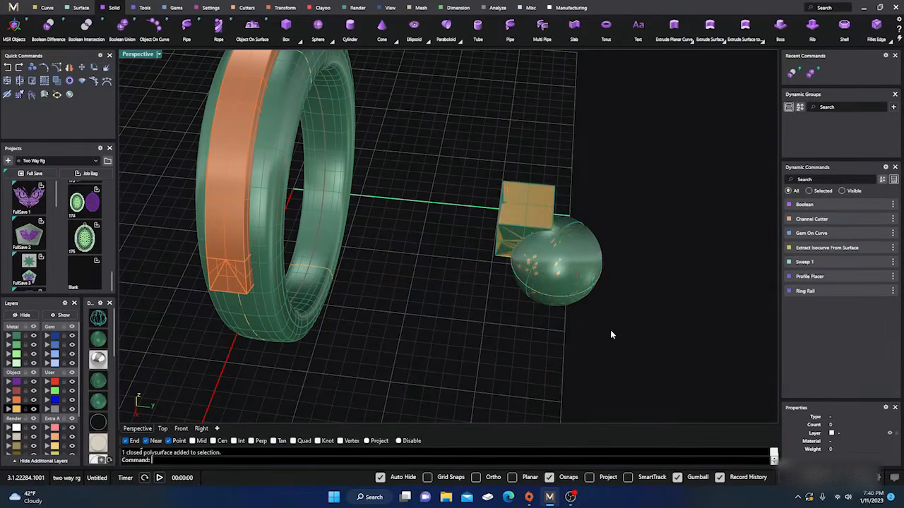
Delete the box, the sphere and their united solid beside the ring
{"action": "right_click_drag", "start_coordinate": [611, 330], "coordinate": [614, 284]}
{"action": "left_click_drag", "start_coordinate": [453, 141], "coordinate": [674, 327]}
{"action": "key", "text": "Delete"}
{"action": "right_click_drag", "start_coordinate": [580, 277], "coordinate": [596, 287]}
{"action": "scroll", "coordinate": [565, 268], "scroll_direction": "down", "scroll_amount": 3}
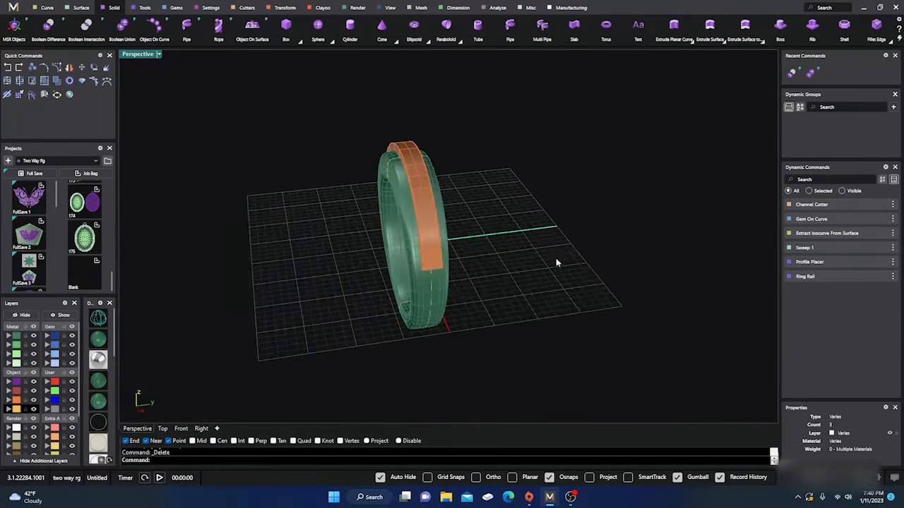
Set up a Boolean Difference with the ring band as first surface and the channel cutter as second surface
{"action": "right_click_drag", "start_coordinate": [556, 258], "coordinate": [555, 280]}
{"action": "scroll", "coordinate": [432, 224], "scroll_direction": "up", "scroll_amount": 3}
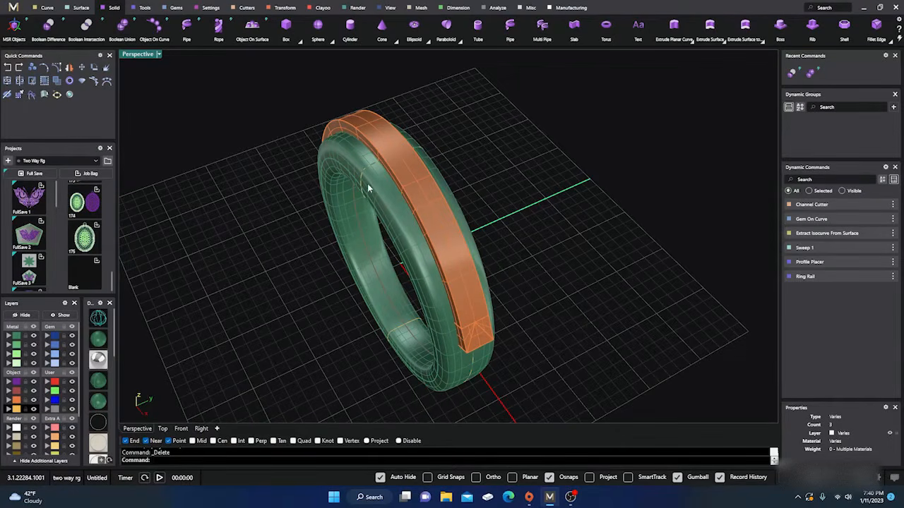
{"action": "scroll", "coordinate": [287, 311], "scroll_direction": "down", "scroll_amount": 2}
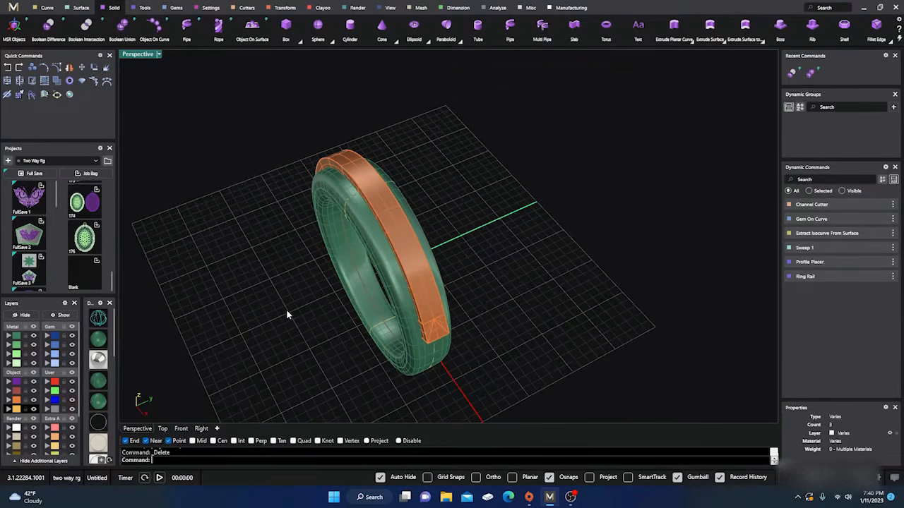
{"action": "right_click_drag", "start_coordinate": [286, 312], "coordinate": [303, 308]}
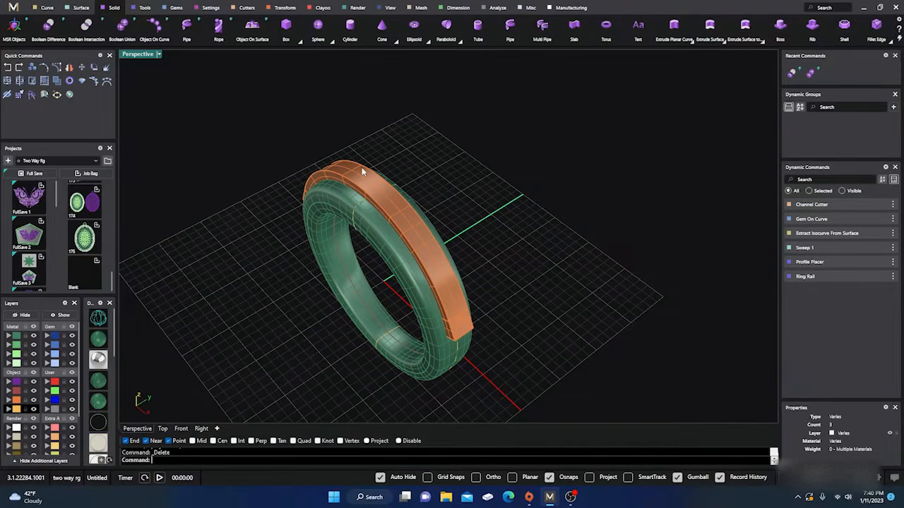
{"action": "left_click", "coordinate": [48, 28]}
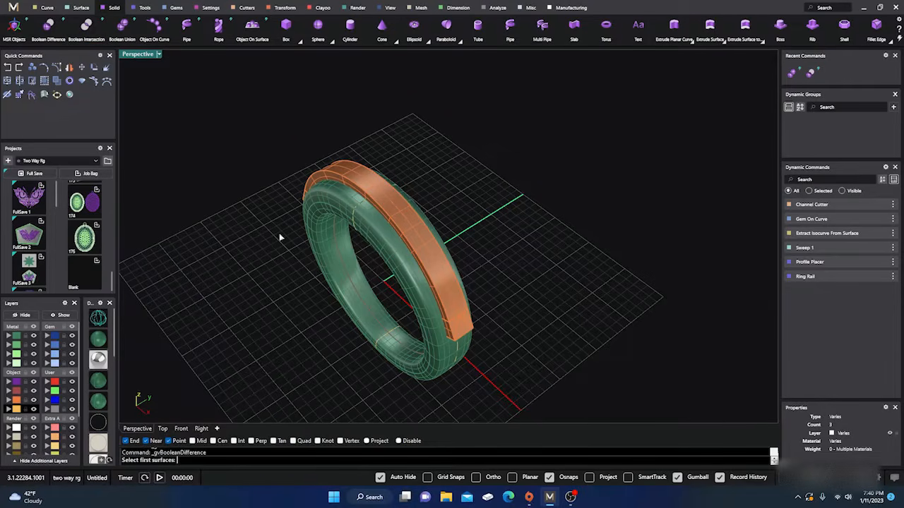
{"action": "left_click", "coordinate": [369, 229]}
{"action": "key", "text": "Return"}
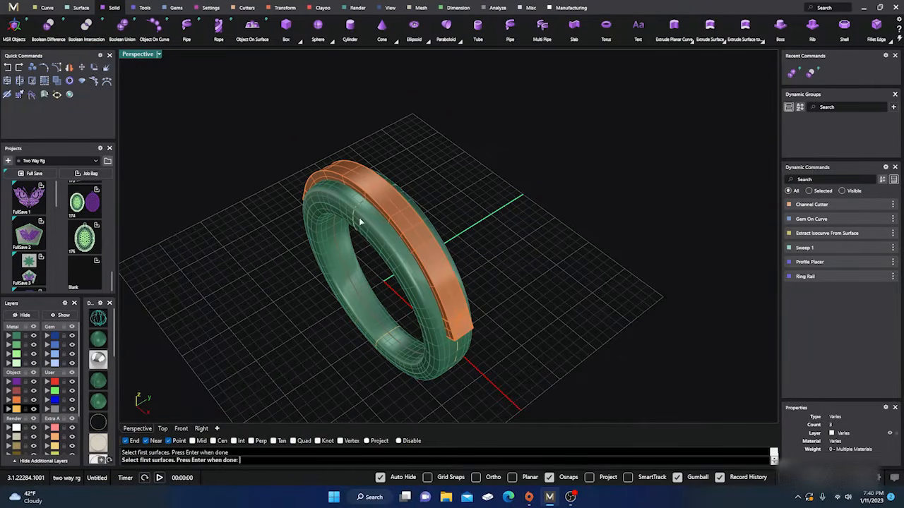
{"action": "left_click", "coordinate": [380, 203]}
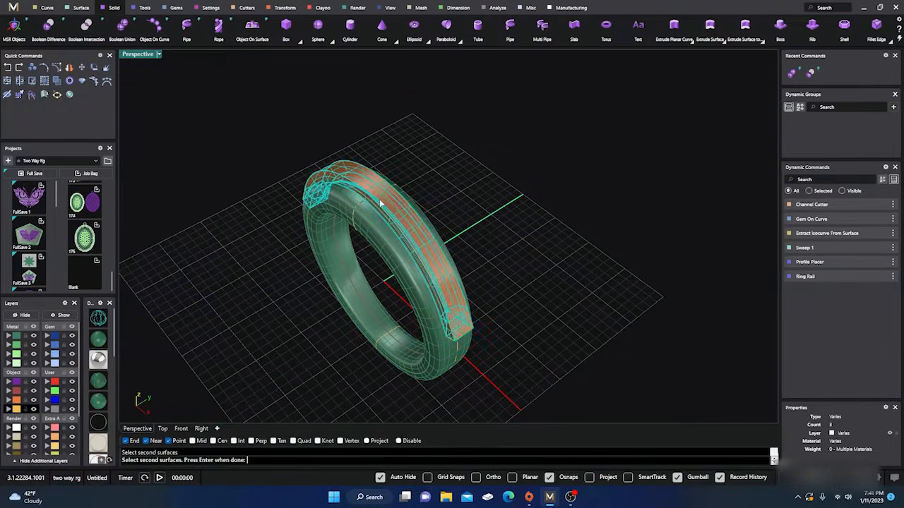
{"action": "key", "text": "Return"}
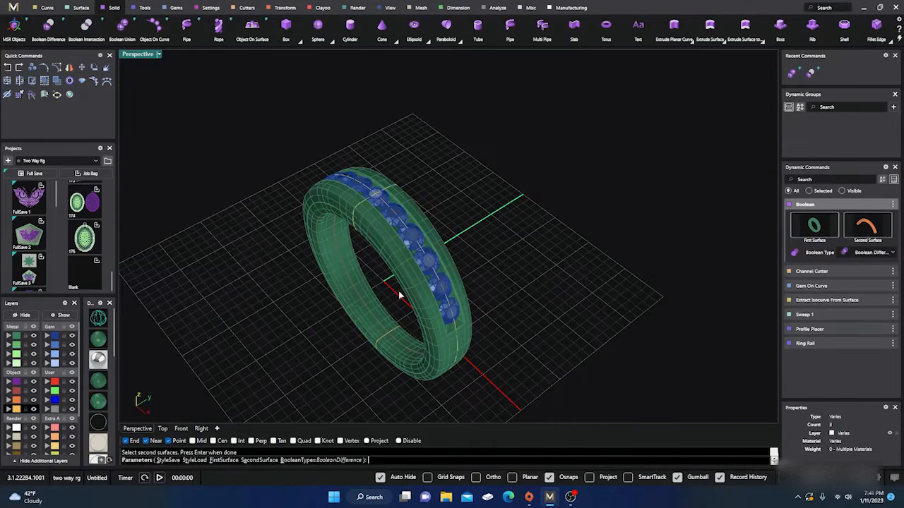
Inspect the previewed channel around the gems up close and accept the Boolean Difference
{"action": "right_click_drag", "start_coordinate": [400, 293], "coordinate": [373, 169]}
{"action": "scroll", "coordinate": [373, 166], "scroll_direction": "up", "scroll_amount": 4}
{"action": "scroll", "coordinate": [373, 169], "scroll_direction": "up", "scroll_amount": 5}
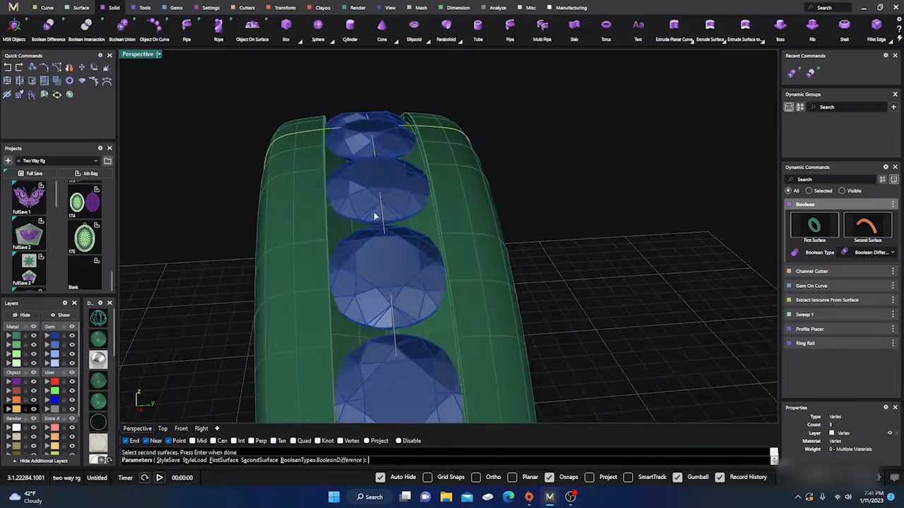
{"action": "scroll", "coordinate": [375, 200], "scroll_direction": "down", "scroll_amount": 3}
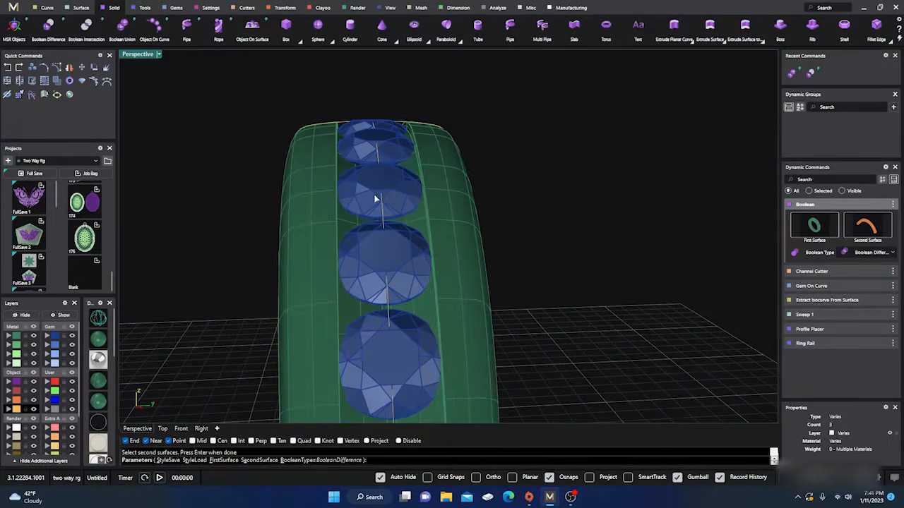
{"action": "key", "text": "Return"}
Preview the gem-set ring from above in Rendered display, and return to the shaded display
{"action": "scroll", "coordinate": [375, 199], "scroll_direction": "down", "scroll_amount": 4}
{"action": "right_click_drag", "start_coordinate": [375, 199], "coordinate": [424, 303]}
{"action": "scroll", "coordinate": [388, 295], "scroll_direction": "up", "scroll_amount": 3}
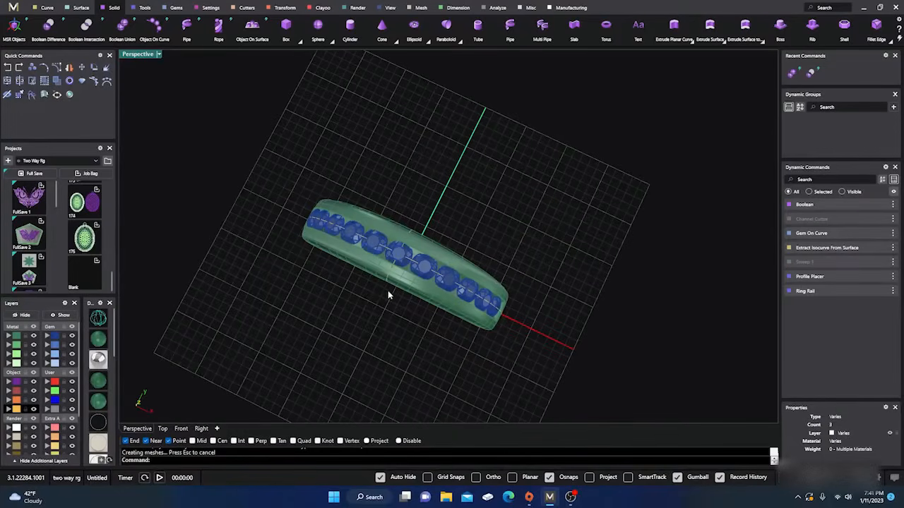
{"action": "mouse_move", "coordinate": [98, 361]}
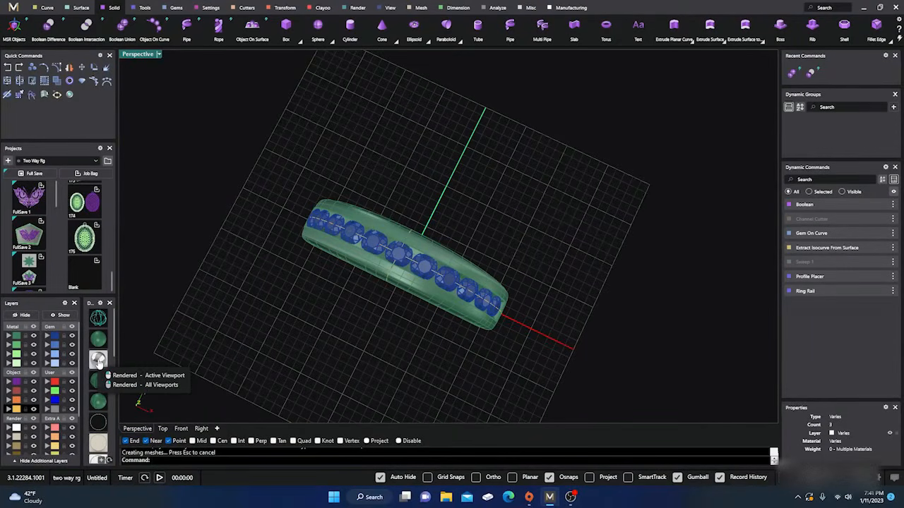
{"action": "left_click", "coordinate": [99, 362]}
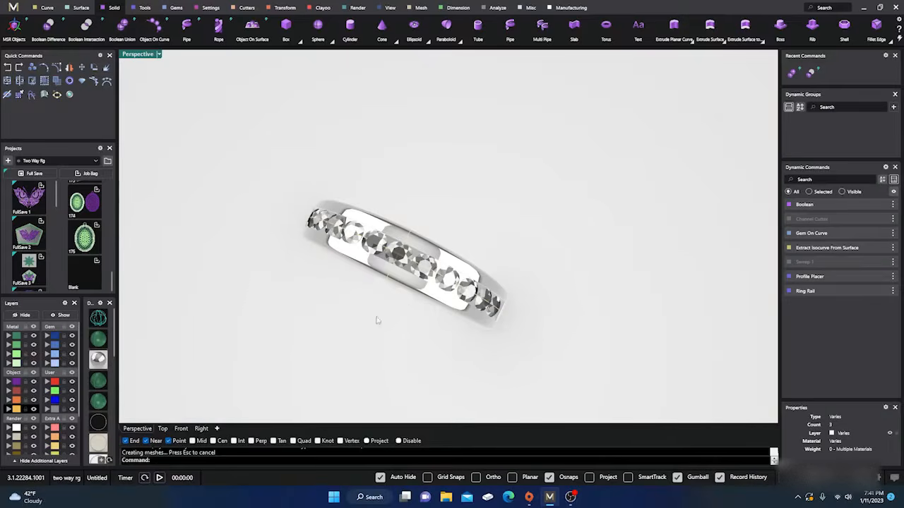
{"action": "mouse_move", "coordinate": [375, 318]}
{"action": "right_mouse_down"}
{"action": "mouse_move", "coordinate": [309, 237]}
{"action": "mouse_move", "coordinate": [400, 212]}
{"action": "mouse_move", "coordinate": [409, 257]}
{"action": "mouse_move", "coordinate": [382, 305]}
{"action": "right_mouse_up"}
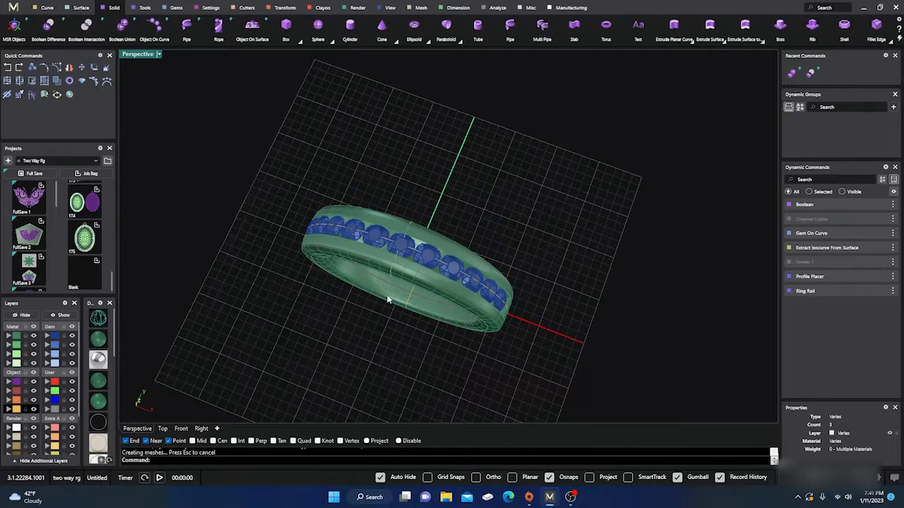
Examine how the gems sit in the cut channel, from the whole ring down to individual stones
{"action": "right_click_drag", "start_coordinate": [387, 300], "coordinate": [347, 264]}
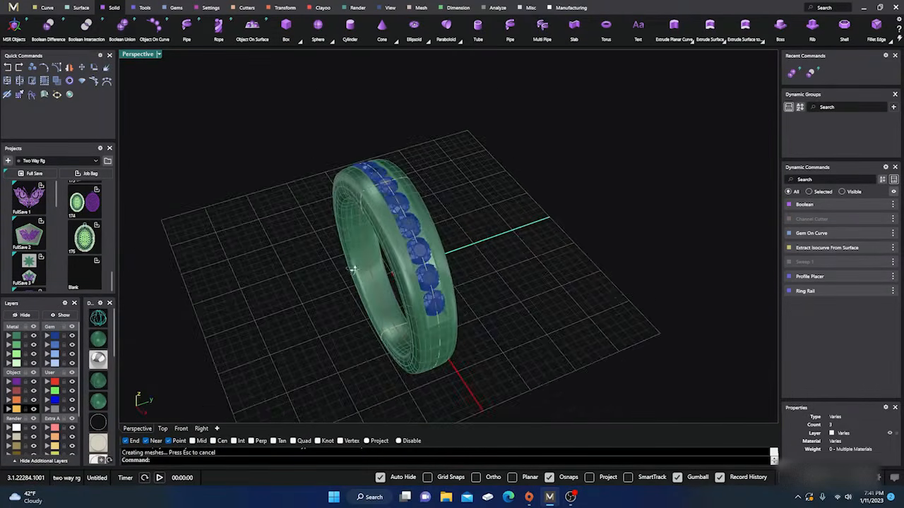
{"action": "scroll", "coordinate": [401, 248], "scroll_direction": "up", "scroll_amount": 7}
{"action": "scroll", "coordinate": [406, 256], "scroll_direction": "down", "scroll_amount": 6}
{"action": "right_click_drag", "start_coordinate": [406, 255], "coordinate": [382, 255]}
{"action": "scroll", "coordinate": [432, 283], "scroll_direction": "down", "scroll_amount": 5}
{"action": "scroll", "coordinate": [411, 322], "scroll_direction": "down", "scroll_amount": 3}
{"action": "scroll", "coordinate": [424, 274], "scroll_direction": "up", "scroll_amount": 4}
{"action": "scroll", "coordinate": [423, 274], "scroll_direction": "up", "scroll_amount": 5}
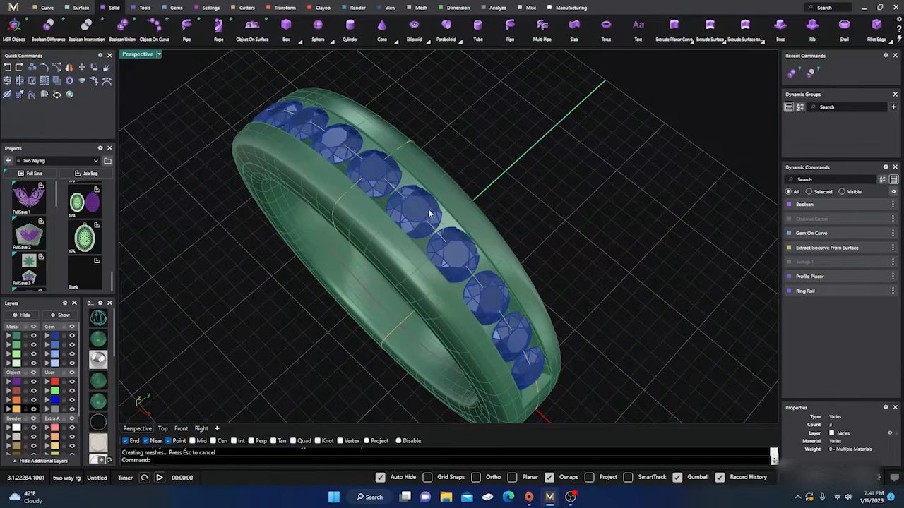
{"action": "scroll", "coordinate": [413, 282], "scroll_direction": "down", "scroll_amount": 2}
{"action": "right_click_drag", "start_coordinate": [414, 309], "coordinate": [373, 250]}
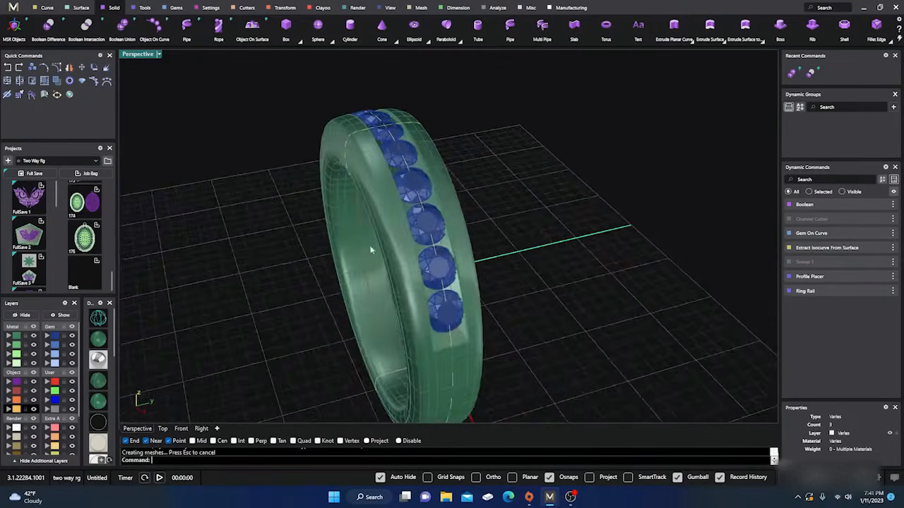
{"action": "scroll", "coordinate": [416, 202], "scroll_direction": "up", "scroll_amount": 3}
{"action": "right_click_drag", "start_coordinate": [455, 272], "coordinate": [421, 232]}
{"action": "scroll", "coordinate": [382, 125], "scroll_direction": "up", "scroll_amount": 4}
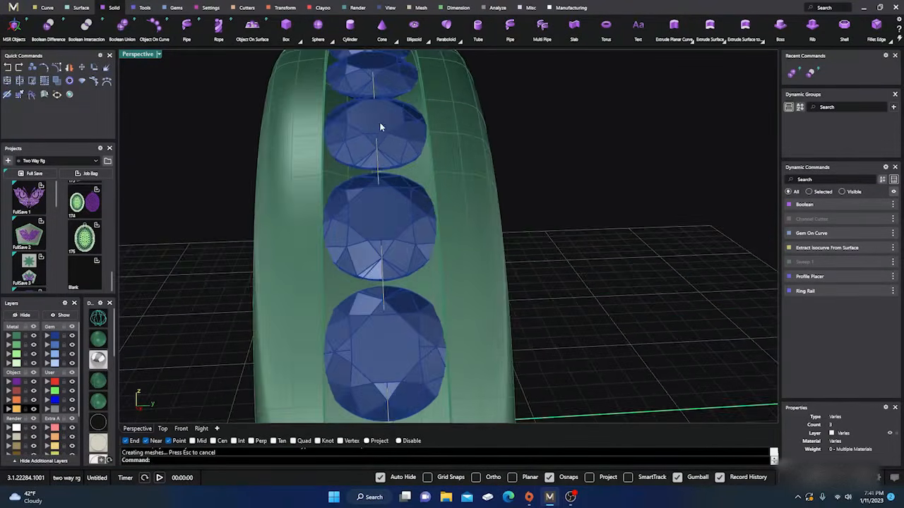
{"action": "right_click_drag", "start_coordinate": [396, 195], "coordinate": [361, 138]}
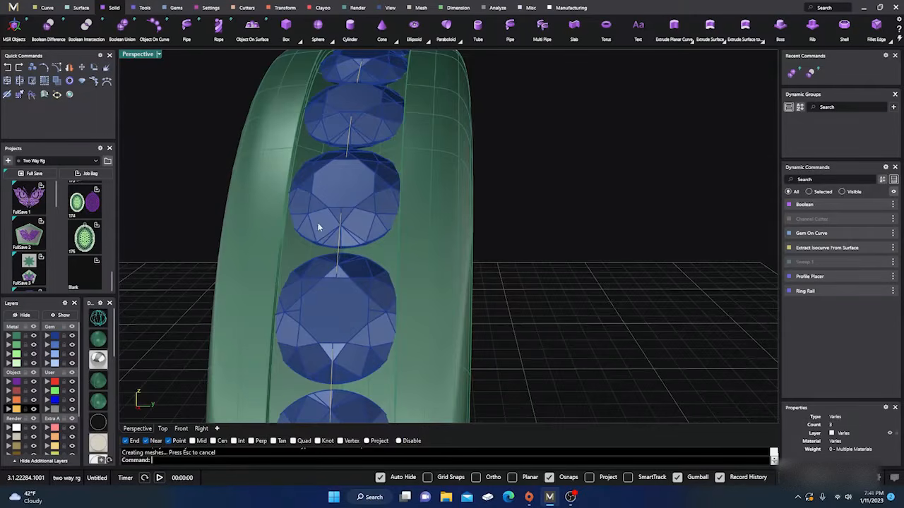
{"action": "right_click_drag", "start_coordinate": [312, 221], "coordinate": [276, 187]}
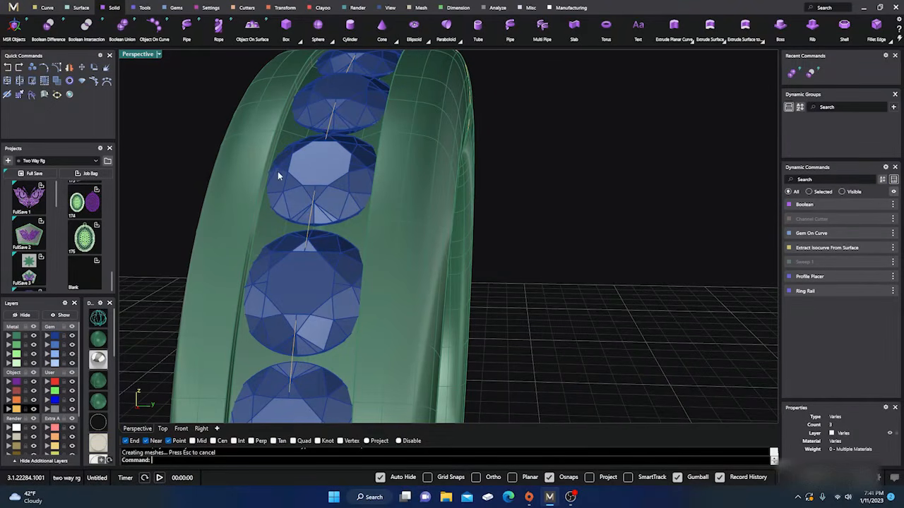
Examine the row of channel-set gems from the side and from above along the ring's upper half
{"action": "scroll", "coordinate": [345, 219], "scroll_direction": "down", "scroll_amount": 5}
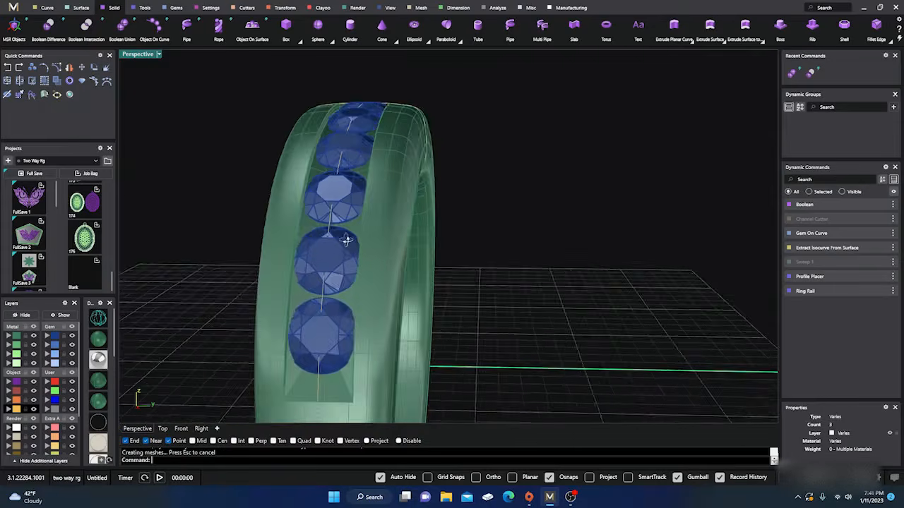
{"action": "right_click_drag", "start_coordinate": [347, 236], "coordinate": [362, 244]}
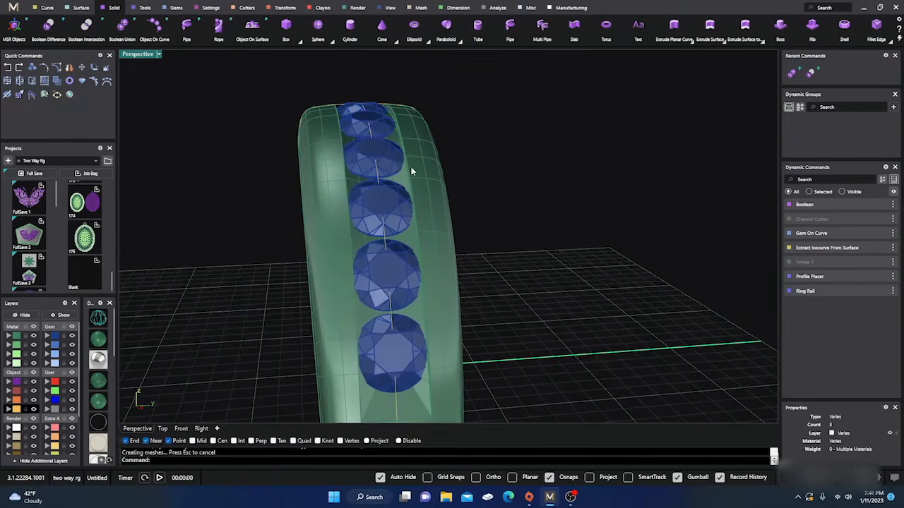
{"action": "scroll", "coordinate": [396, 141], "scroll_direction": "up", "scroll_amount": 5}
{"action": "right_click_drag", "start_coordinate": [395, 163], "coordinate": [400, 258]}
{"action": "scroll", "coordinate": [435, 128], "scroll_direction": "up", "scroll_amount": 5}
{"action": "scroll", "coordinate": [426, 152], "scroll_direction": "down", "scroll_amount": 5}
{"action": "scroll", "coordinate": [427, 154], "scroll_direction": "down", "scroll_amount": 10}
{"action": "scroll", "coordinate": [437, 230], "scroll_direction": "down", "scroll_amount": 5}
{"action": "scroll", "coordinate": [396, 242], "scroll_direction": "up", "scroll_amount": 5}
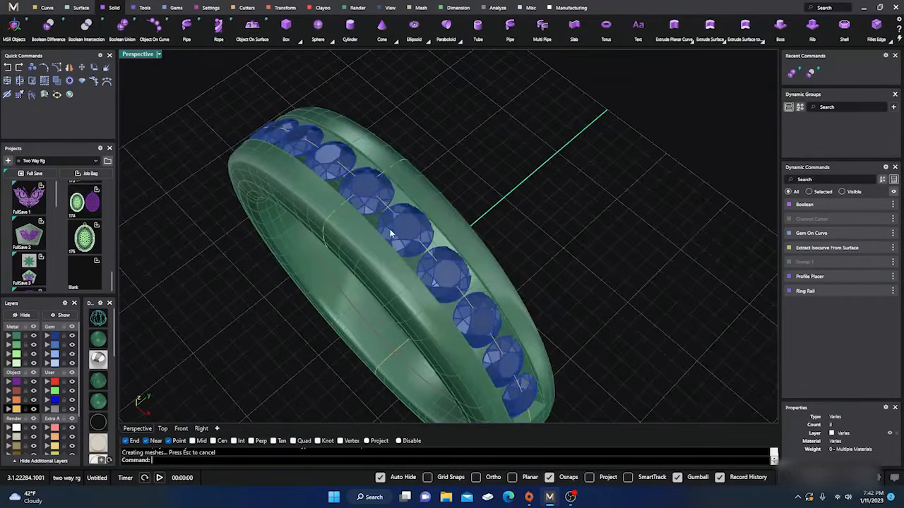
Start a Gem Cutter on the ring's row of gems and switch the perspective view to wireframe display
{"action": "left_click", "coordinate": [390, 233]}
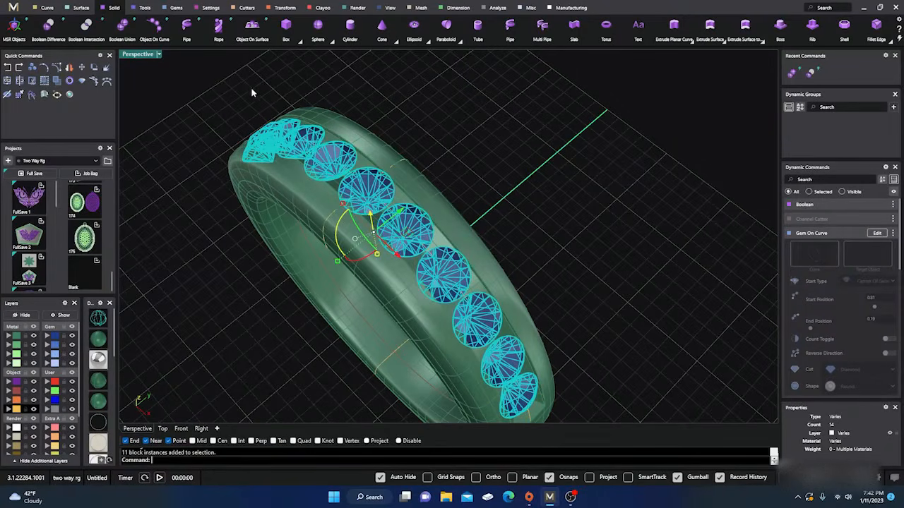
{"action": "left_click", "coordinate": [247, 8]}
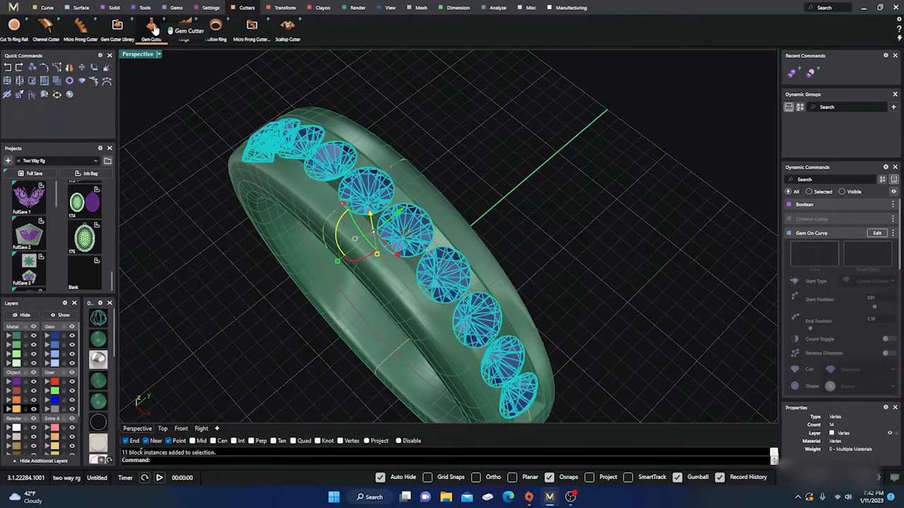
{"action": "left_click", "coordinate": [154, 30]}
{"action": "mouse_move", "coordinate": [306, 293]}
{"action": "right_mouse_down"}
{"action": "mouse_move", "coordinate": [315, 260]}
{"action": "mouse_move", "coordinate": [373, 280]}
{"action": "mouse_move", "coordinate": [428, 226]}
{"action": "mouse_move", "coordinate": [369, 272]}
{"action": "mouse_move", "coordinate": [370, 248]}
{"action": "right_mouse_up"}
{"action": "left_click", "coordinate": [100, 319]}
{"action": "scroll", "coordinate": [387, 276], "scroll_direction": "down", "scroll_amount": 4}
{"action": "right_click_drag", "start_coordinate": [389, 287], "coordinate": [433, 316]}
{"action": "scroll", "coordinate": [446, 293], "scroll_direction": "down", "scroll_amount": 4}
{"action": "scroll", "coordinate": [322, 262], "scroll_direction": "up", "scroll_amount": 8}
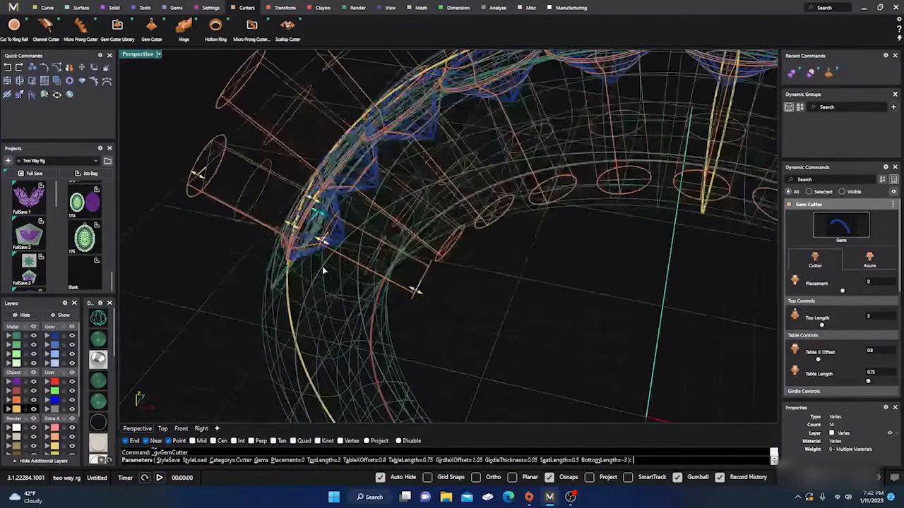
Set the gem cutter's seat length to about 0.26 and its bottom length to about -3.55 mm, through the band
{"action": "mouse_move", "coordinate": [441, 296]}
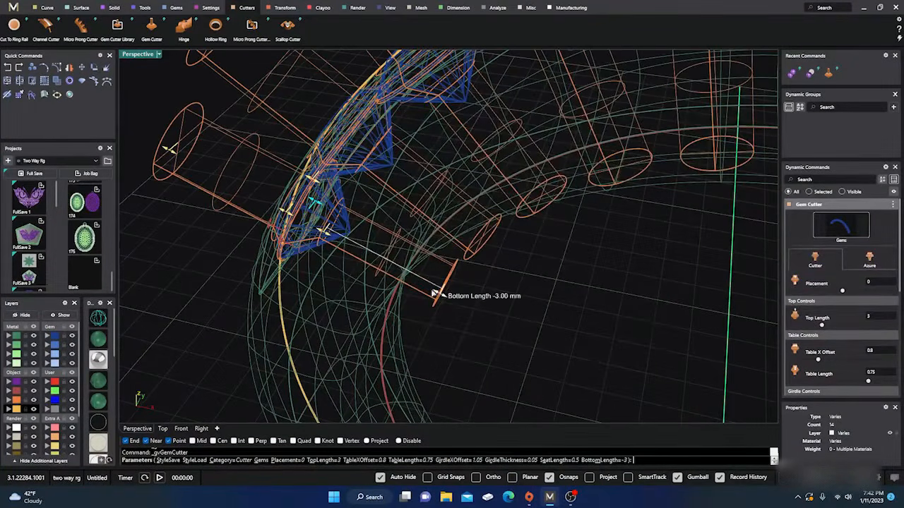
{"action": "left_click_drag", "start_coordinate": [436, 294], "coordinate": [414, 282]}
{"action": "mouse_move", "coordinate": [325, 233]}
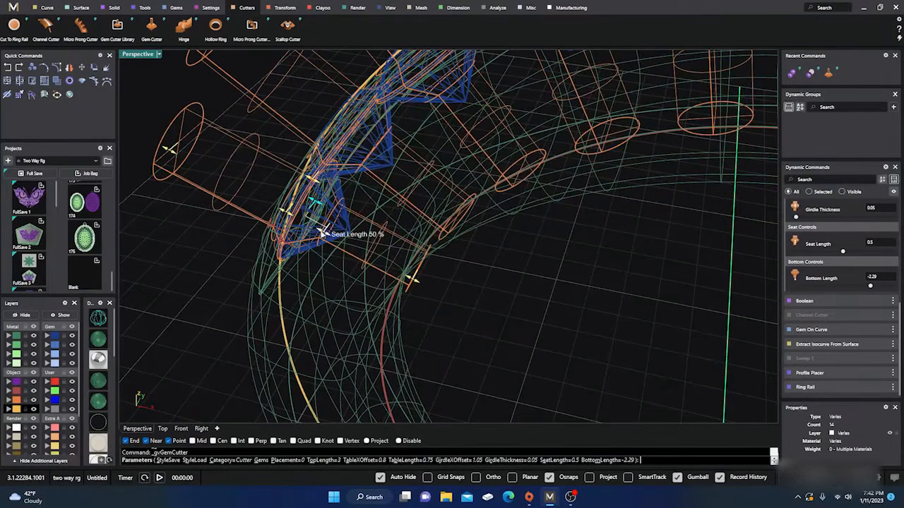
{"action": "mouse_move", "coordinate": [321, 231]}
{"action": "left_mouse_down"}
{"action": "mouse_move", "coordinate": [300, 220]}
{"action": "mouse_move", "coordinate": [315, 228]}
{"action": "left_mouse_up"}
{"action": "left_click_drag", "start_coordinate": [404, 275], "coordinate": [450, 300]}
Reduce the gem cutter's girdle thickness to 0.03, checking its fit around the lowest gem
{"action": "right_click_drag", "start_coordinate": [329, 225], "coordinate": [480, 210]}
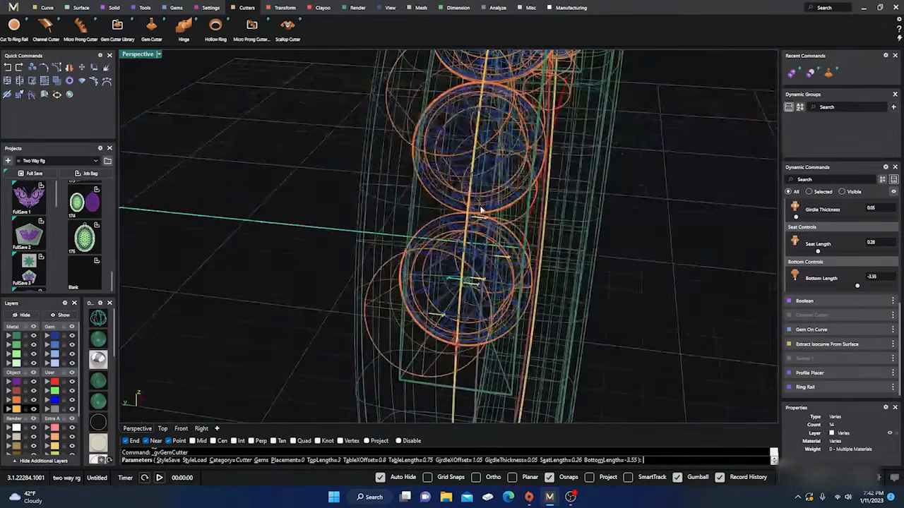
{"action": "scroll", "coordinate": [481, 211], "scroll_direction": "down", "scroll_amount": 4}
{"action": "scroll", "coordinate": [482, 256], "scroll_direction": "up", "scroll_amount": 5}
{"action": "right_click_drag", "start_coordinate": [516, 280], "coordinate": [459, 288]}
{"action": "right_click_drag", "start_coordinate": [413, 222], "coordinate": [369, 222]}
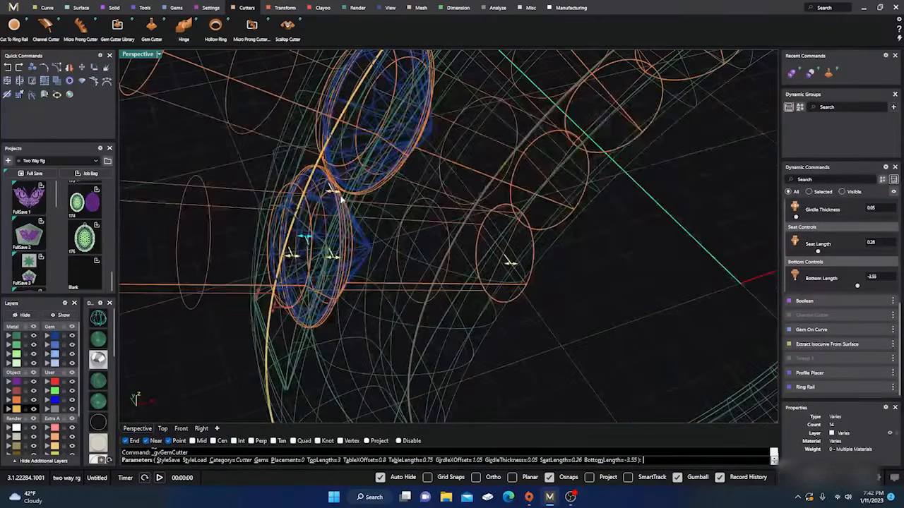
{"action": "scroll", "coordinate": [323, 198], "scroll_direction": "up", "scroll_amount": 4}
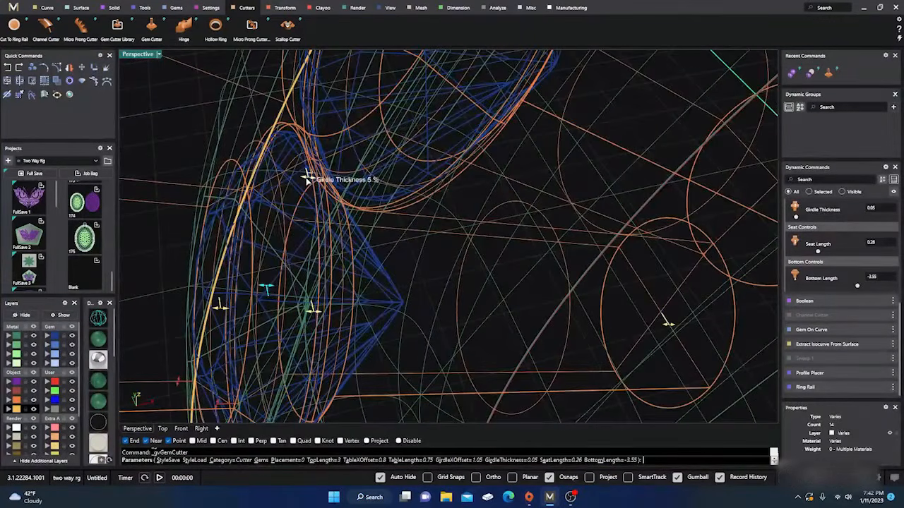
{"action": "mouse_move", "coordinate": [307, 179]}
{"action": "left_mouse_down"}
{"action": "mouse_move", "coordinate": [298, 176]}
{"action": "mouse_move", "coordinate": [309, 181]}
{"action": "left_mouse_up"}
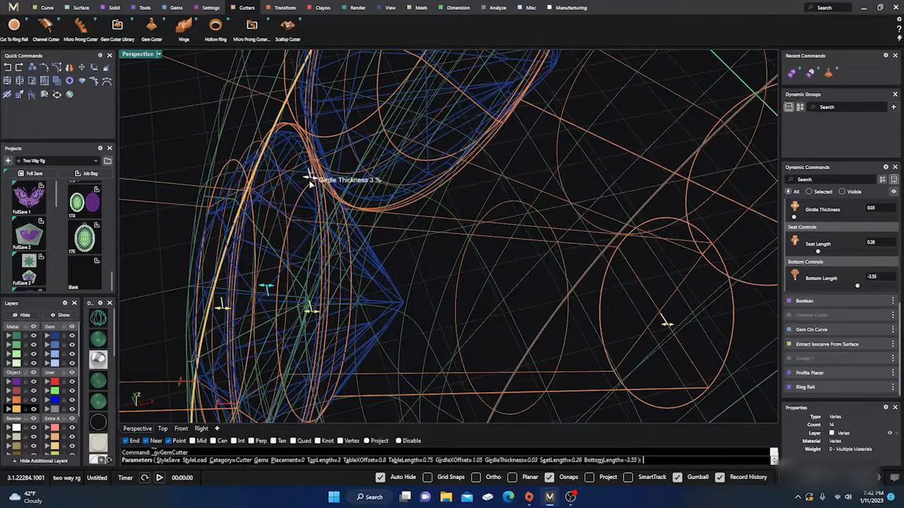
Adjust the gem cutter to placement 0.04, table length 0.68, table X offset 0.43 and girdle X offset 0.86
{"action": "scroll", "coordinate": [342, 213], "scroll_direction": "down", "scroll_amount": 6}
{"action": "right_click_drag", "start_coordinate": [345, 218], "coordinate": [309, 238]}
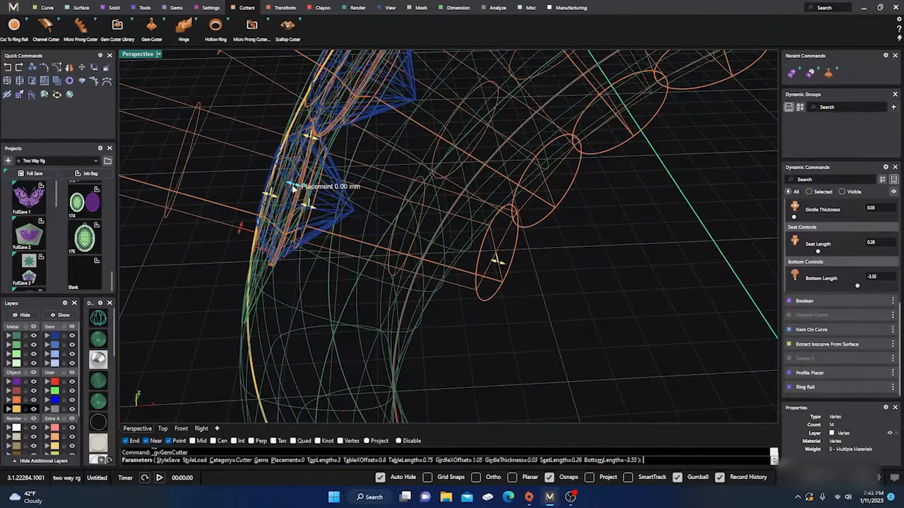
{"action": "left_click_drag", "start_coordinate": [293, 186], "coordinate": [269, 196]}
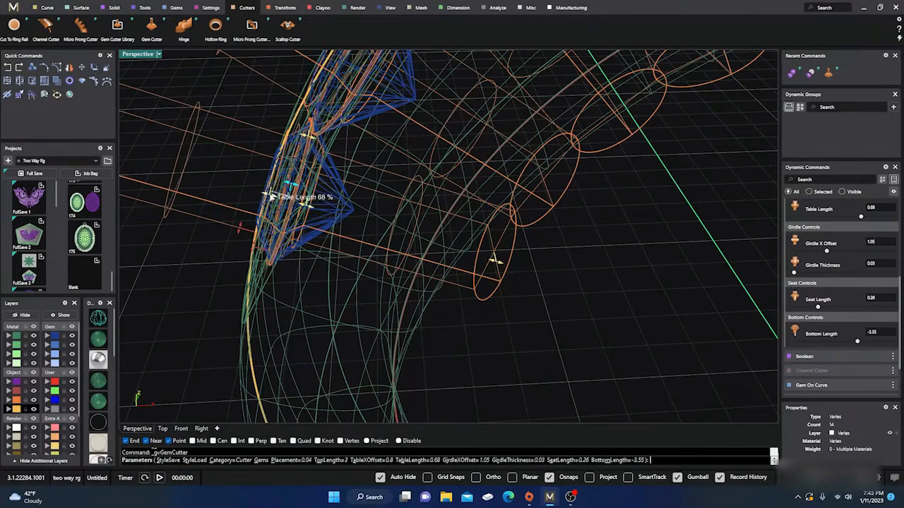
{"action": "right_click_drag", "start_coordinate": [259, 247], "coordinate": [327, 235]}
{"action": "left_click_drag", "start_coordinate": [286, 276], "coordinate": [280, 227]}
Examine the adjusted gem cutters against the gem outlines, channel and band thickness from the front and side
{"action": "right_click_drag", "start_coordinate": [292, 283], "coordinate": [427, 241]}
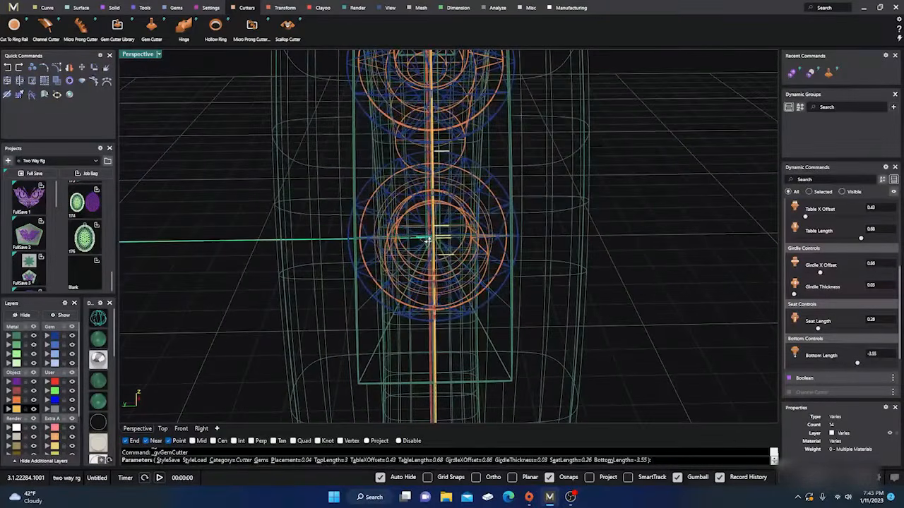
{"action": "right_click_drag", "start_coordinate": [499, 251], "coordinate": [434, 206]}
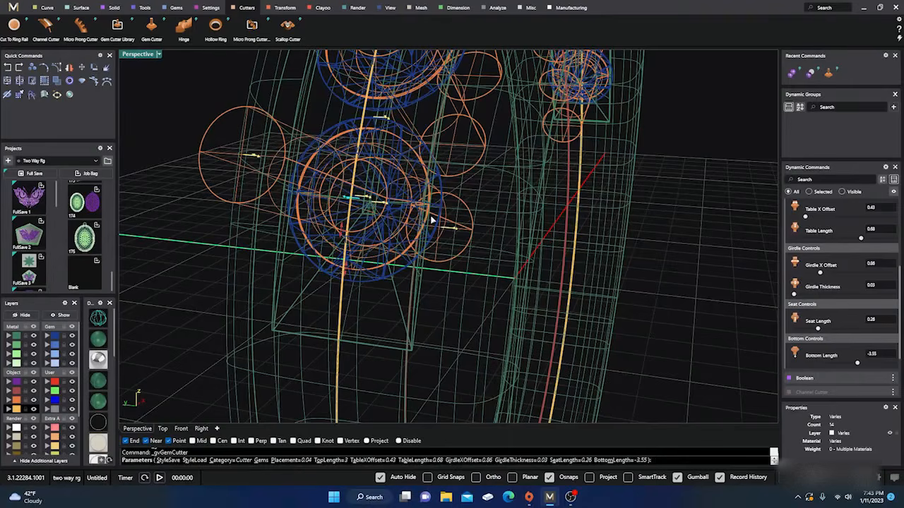
{"action": "scroll", "coordinate": [436, 238], "scroll_direction": "down", "scroll_amount": 2}
{"action": "right_click_drag", "start_coordinate": [438, 245], "coordinate": [407, 278]}
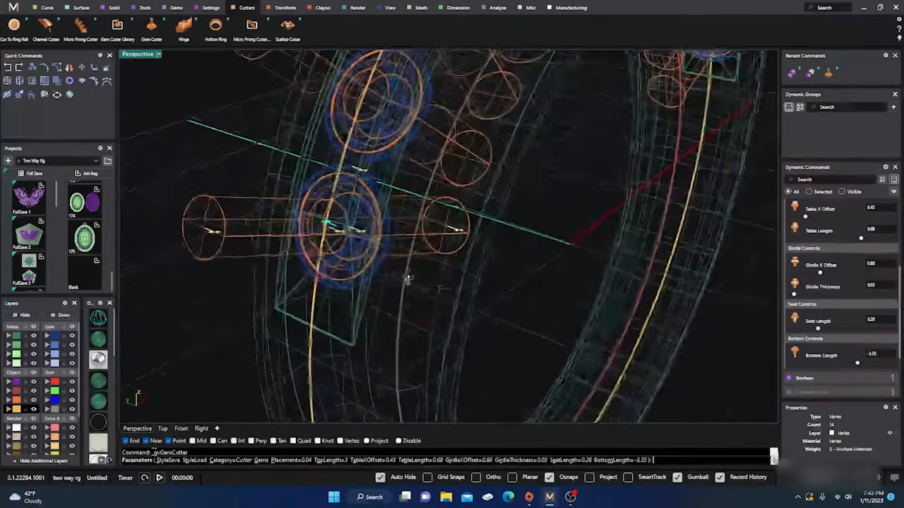
{"action": "right_click_drag", "start_coordinate": [293, 190], "coordinate": [355, 238]}
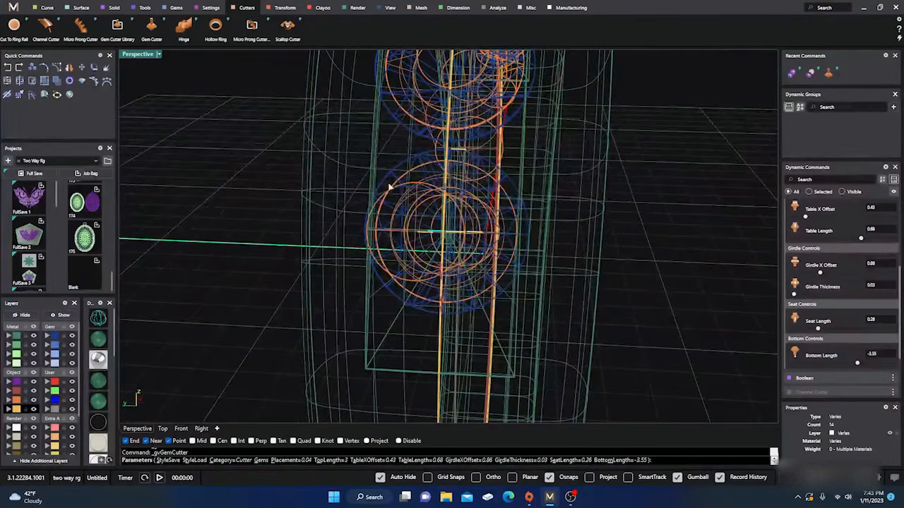
{"action": "scroll", "coordinate": [379, 227], "scroll_direction": "up", "scroll_amount": 2}
{"action": "scroll", "coordinate": [381, 232], "scroll_direction": "up", "scroll_amount": 3}
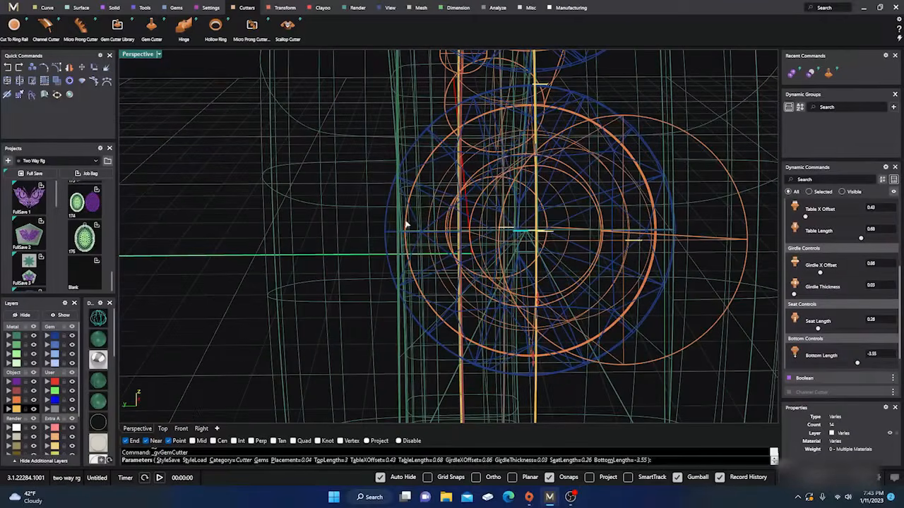
{"action": "scroll", "coordinate": [394, 253], "scroll_direction": "down", "scroll_amount": 3}
{"action": "right_click_drag", "start_coordinate": [391, 248], "coordinate": [313, 277]}
{"action": "right_click_drag", "start_coordinate": [386, 277], "coordinate": [320, 206]}
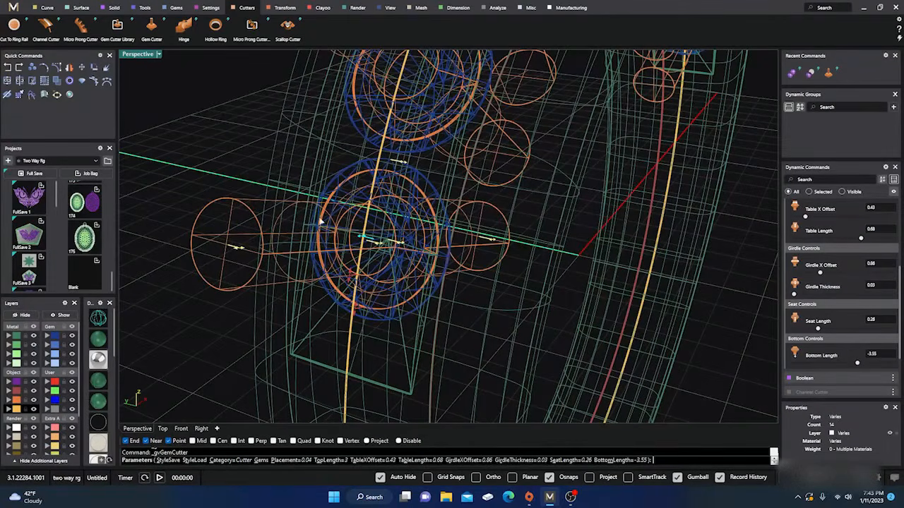
{"action": "scroll", "coordinate": [307, 248], "scroll_direction": "down", "scroll_amount": 3}
{"action": "right_click_drag", "start_coordinate": [329, 250], "coordinate": [253, 261]}
{"action": "scroll", "coordinate": [317, 307], "scroll_direction": "down", "scroll_amount": 2}
{"action": "scroll", "coordinate": [253, 261], "scroll_direction": "down", "scroll_amount": 2}
{"action": "right_click_drag", "start_coordinate": [385, 265], "coordinate": [395, 247]}
{"action": "scroll", "coordinate": [326, 246], "scroll_direction": "up", "scroll_amount": 5}
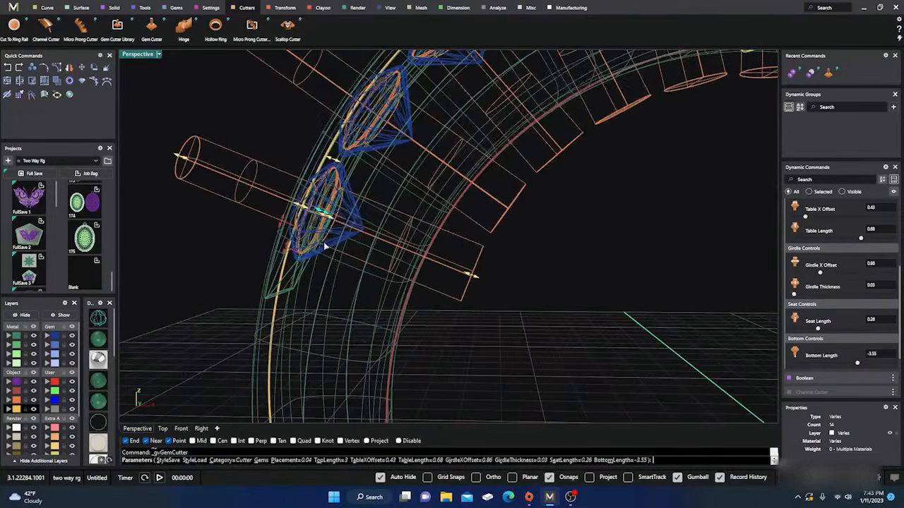
{"action": "left_click_drag", "start_coordinate": [328, 221], "coordinate": [328, 219]}
{"action": "right_click_drag", "start_coordinate": [354, 242], "coordinate": [366, 254]}
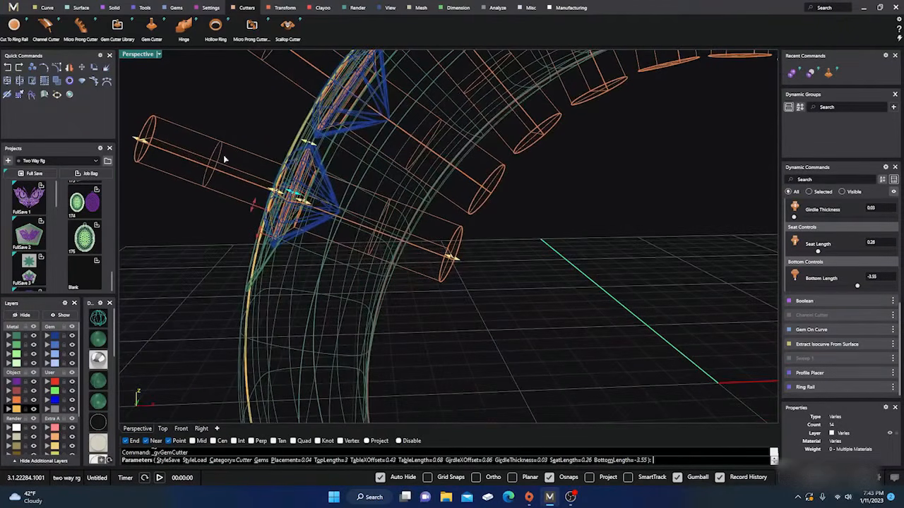
{"action": "scroll", "coordinate": [424, 261], "scroll_direction": "down", "scroll_amount": 3}
{"action": "right_click_drag", "start_coordinate": [408, 289], "coordinate": [434, 295]}
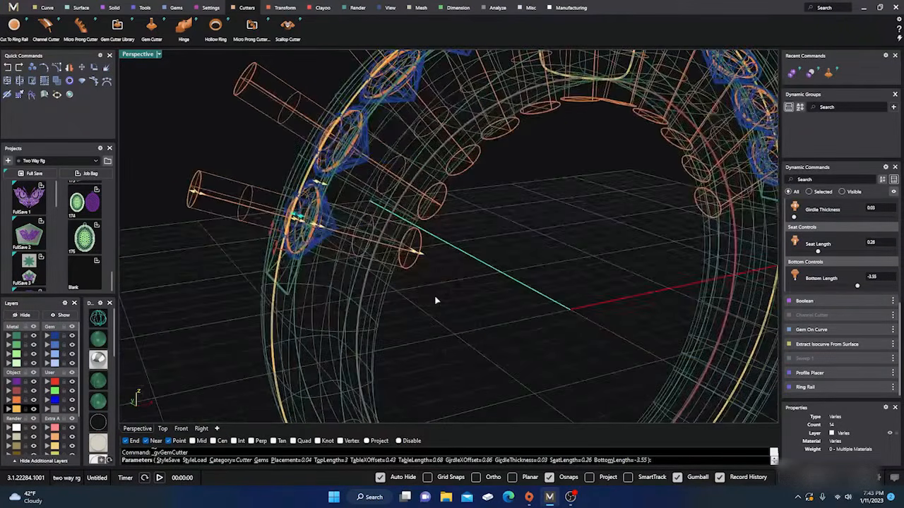
Accept the gem cutters and review them around the whole ring in shaded display
{"action": "right_click", "coordinate": [434, 295]}
{"action": "scroll", "coordinate": [235, 304], "scroll_direction": "down", "scroll_amount": 5}
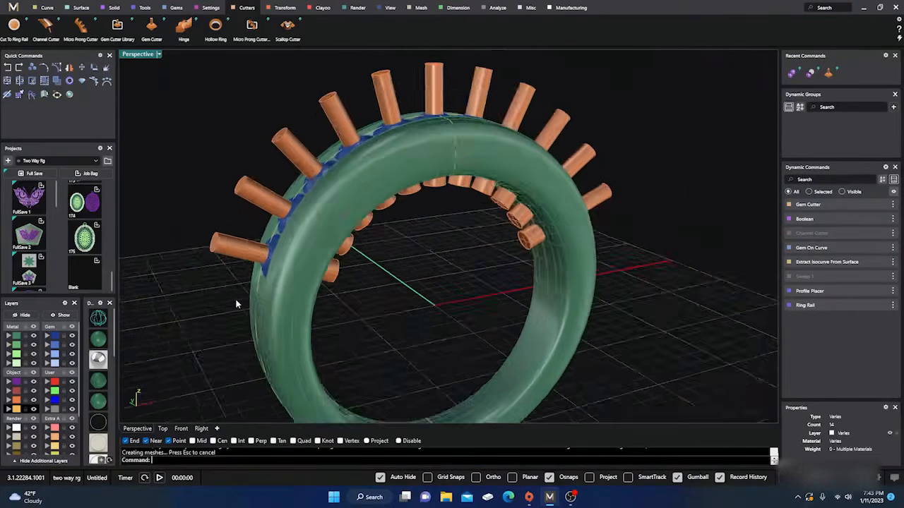
{"action": "mouse_move", "coordinate": [333, 302]}
{"action": "right_mouse_down"}
{"action": "mouse_move", "coordinate": [315, 317]}
{"action": "mouse_move", "coordinate": [271, 326]}
{"action": "right_mouse_up"}
{"action": "scroll", "coordinate": [274, 322], "scroll_direction": "down", "scroll_amount": 4}
{"action": "right_click_drag", "start_coordinate": [319, 301], "coordinate": [320, 317]}
{"action": "scroll", "coordinate": [426, 164], "scroll_direction": "up", "scroll_amount": 3}
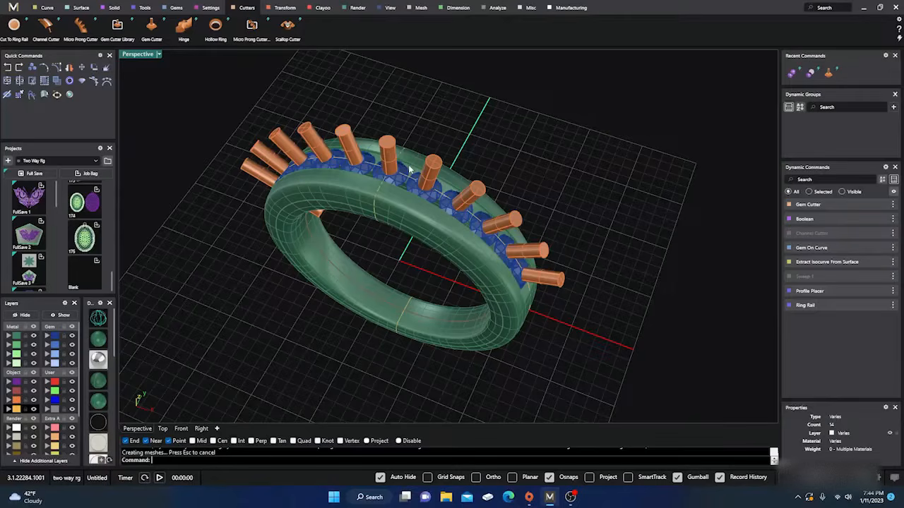
Set up a Boolean Difference with the ring band as first surface and all gem cutters as second surfaces
{"action": "left_click", "coordinate": [113, 8]}
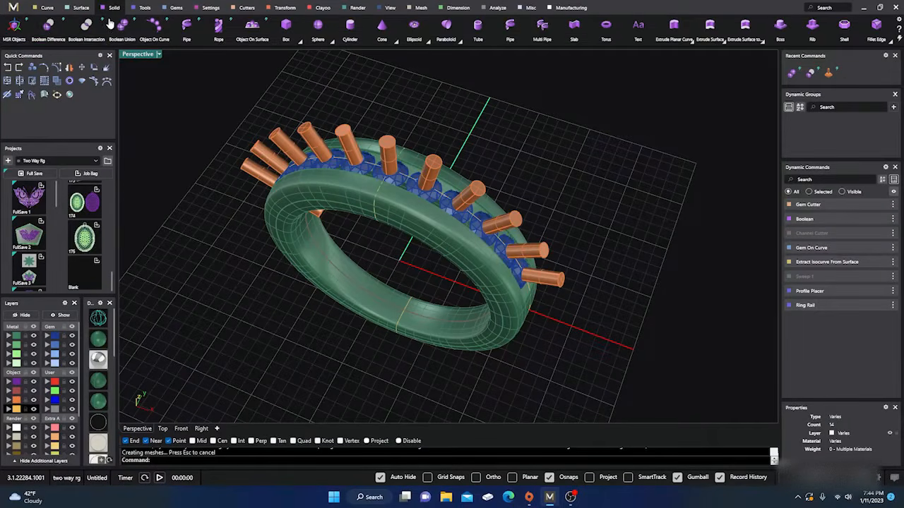
{"action": "left_click", "coordinate": [48, 27]}
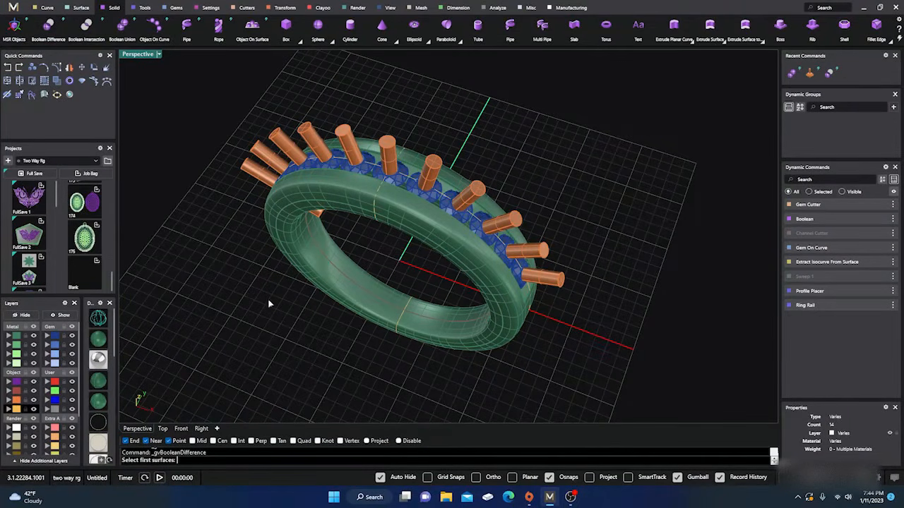
{"action": "left_click", "coordinate": [357, 203]}
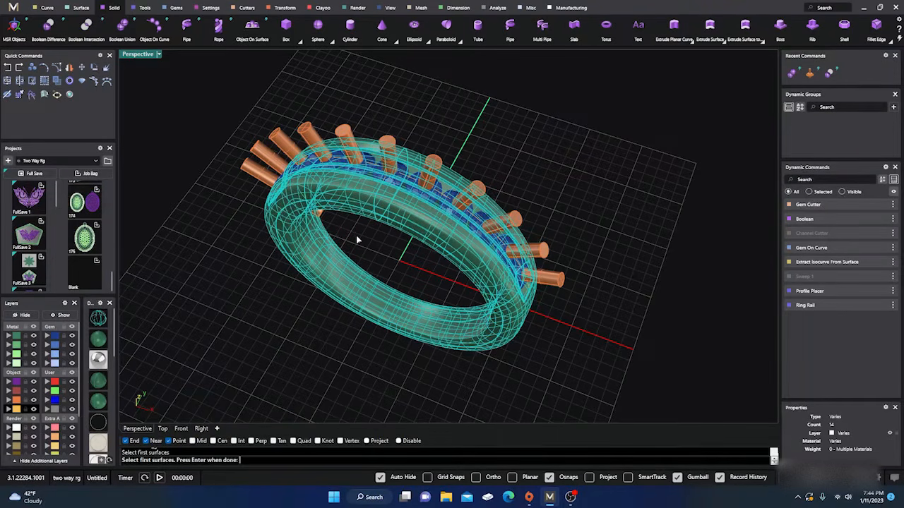
{"action": "key", "text": "Return"}
{"action": "left_click", "coordinate": [393, 148]}
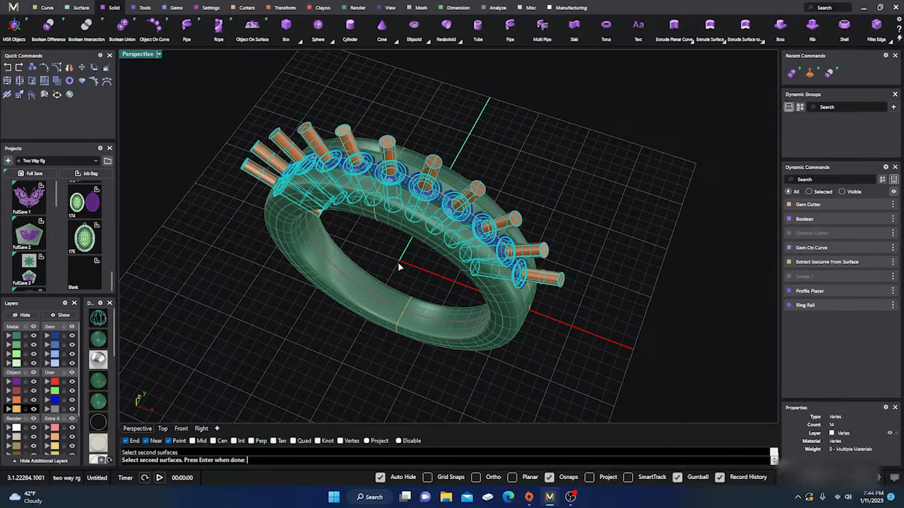
{"action": "key", "text": "Return"}
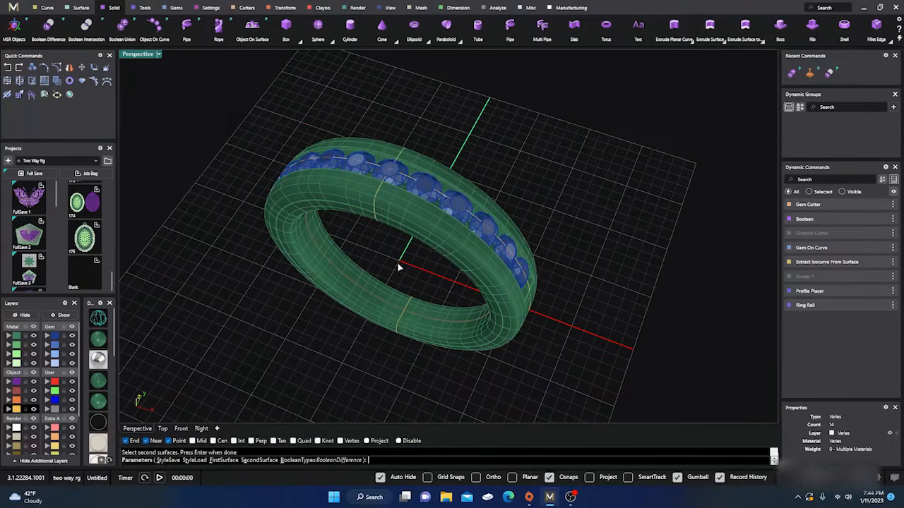
Hide the gem layer and inspect the previewed gem-seat holes from outside and inside the band
{"action": "right_click_drag", "start_coordinate": [398, 265], "coordinate": [405, 154]}
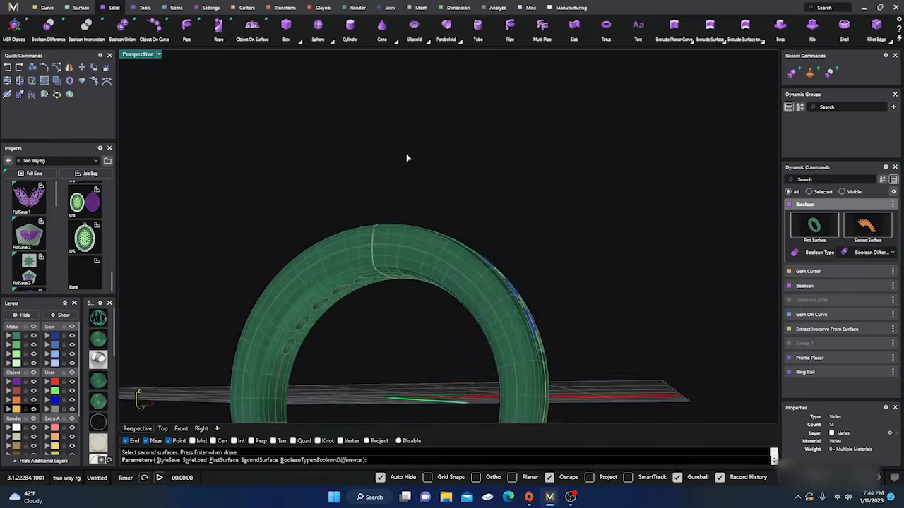
{"action": "scroll", "coordinate": [404, 154], "scroll_direction": "down", "scroll_amount": 6}
{"action": "right_click_drag", "start_coordinate": [406, 267], "coordinate": [395, 197]}
{"action": "scroll", "coordinate": [403, 242], "scroll_direction": "up", "scroll_amount": 10}
{"action": "right_click_drag", "start_coordinate": [405, 242], "coordinate": [325, 308]}
{"action": "scroll", "coordinate": [436, 274], "scroll_direction": "down", "scroll_amount": 8}
{"action": "scroll", "coordinate": [478, 173], "scroll_direction": "up", "scroll_amount": 5}
{"action": "right_click_drag", "start_coordinate": [479, 174], "coordinate": [411, 200]}
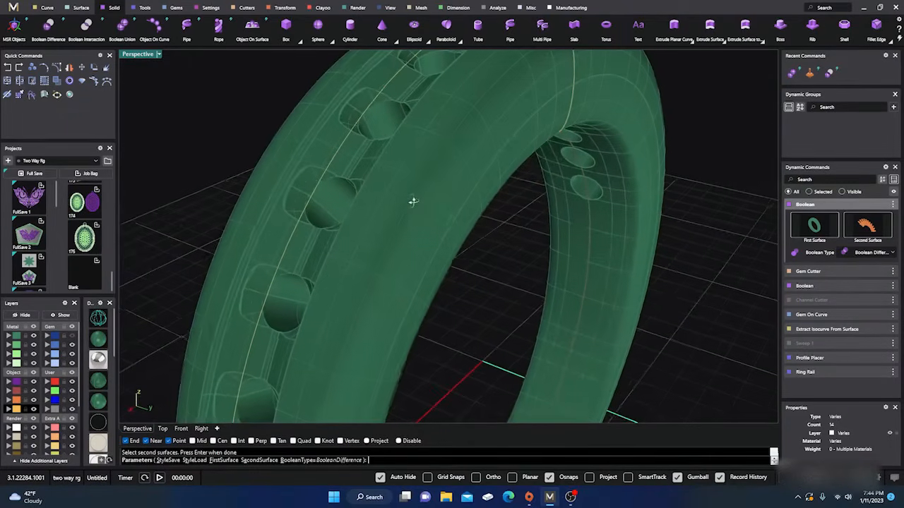
Review the whole ring from above and accept the Boolean Difference that cuts the gem seats
{"action": "scroll", "coordinate": [322, 146], "scroll_direction": "down", "scroll_amount": 5}
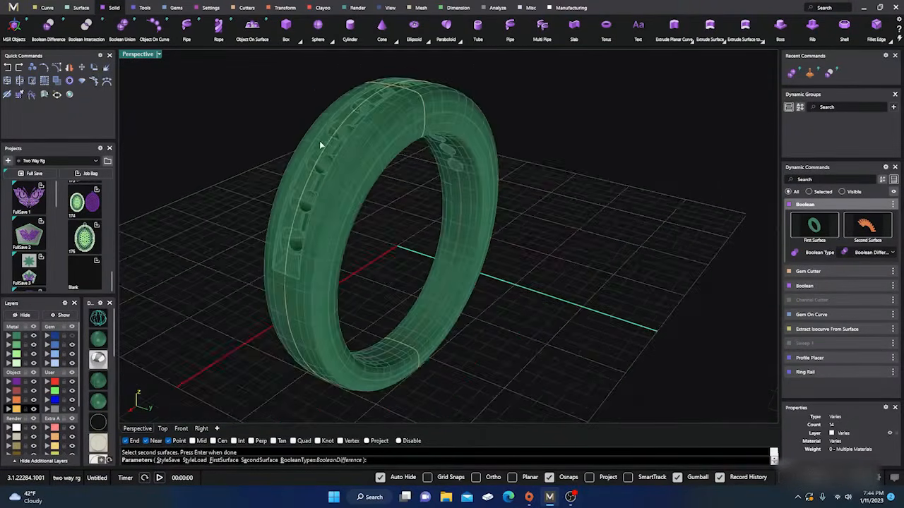
{"action": "right_click_drag", "start_coordinate": [324, 147], "coordinate": [401, 208]}
{"action": "right_click", "coordinate": [398, 211]}
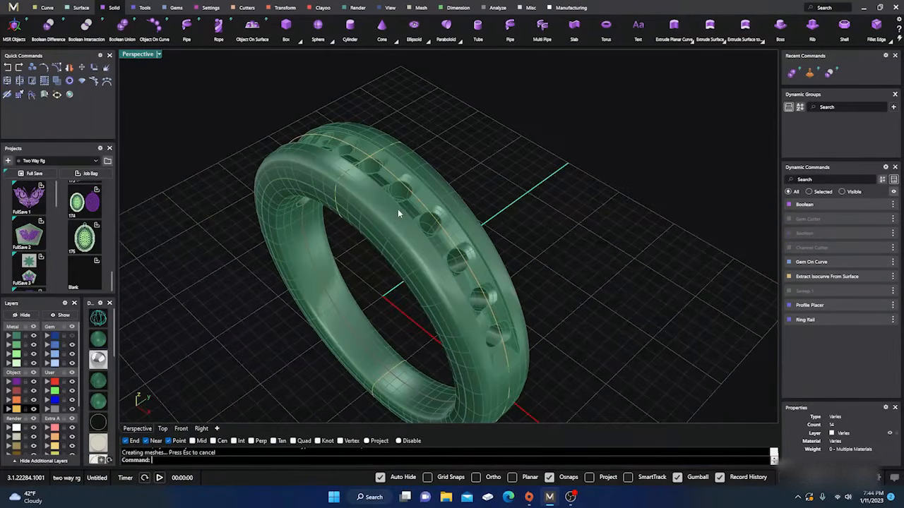
Inspect the gem-seat holes cut in the ring band close up and from several angles
{"action": "scroll", "coordinate": [404, 209], "scroll_direction": "up", "scroll_amount": 6}
{"action": "left_click", "coordinate": [381, 229]}
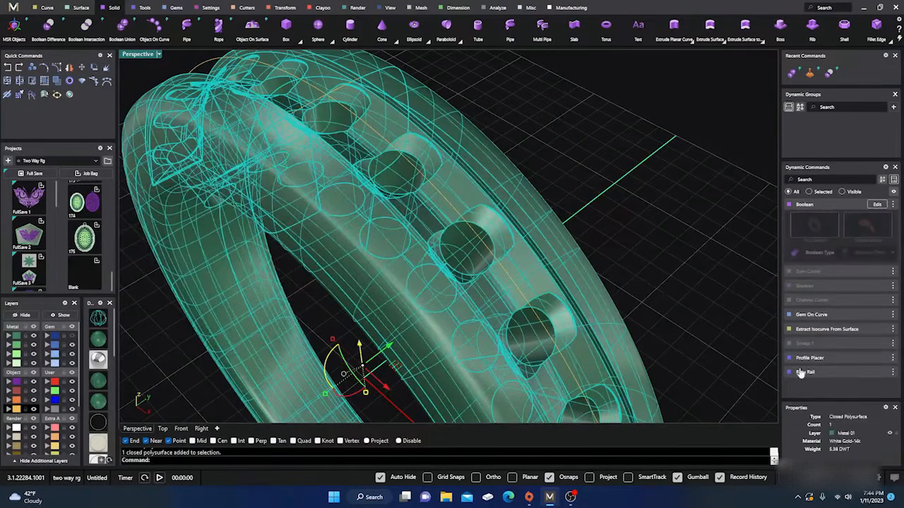
{"action": "left_click", "coordinate": [555, 116]}
{"action": "scroll", "coordinate": [535, 154], "scroll_direction": "down", "scroll_amount": 7}
{"action": "right_click_drag", "start_coordinate": [535, 156], "coordinate": [498, 269]}
{"action": "scroll", "coordinate": [420, 204], "scroll_direction": "up", "scroll_amount": 4}
{"action": "scroll", "coordinate": [421, 203], "scroll_direction": "down", "scroll_amount": 4}
{"action": "scroll", "coordinate": [521, 242], "scroll_direction": "up", "scroll_amount": 5}
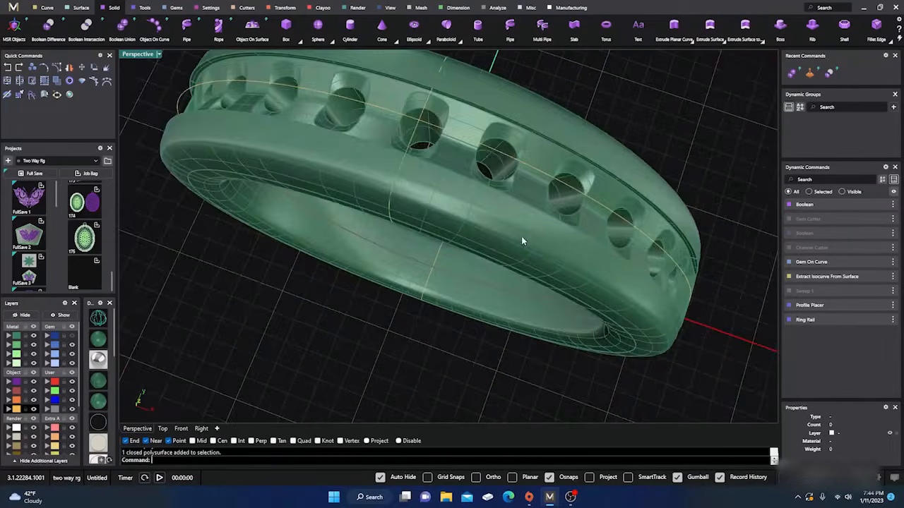
{"action": "scroll", "coordinate": [521, 242], "scroll_direction": "down", "scroll_amount": 5}
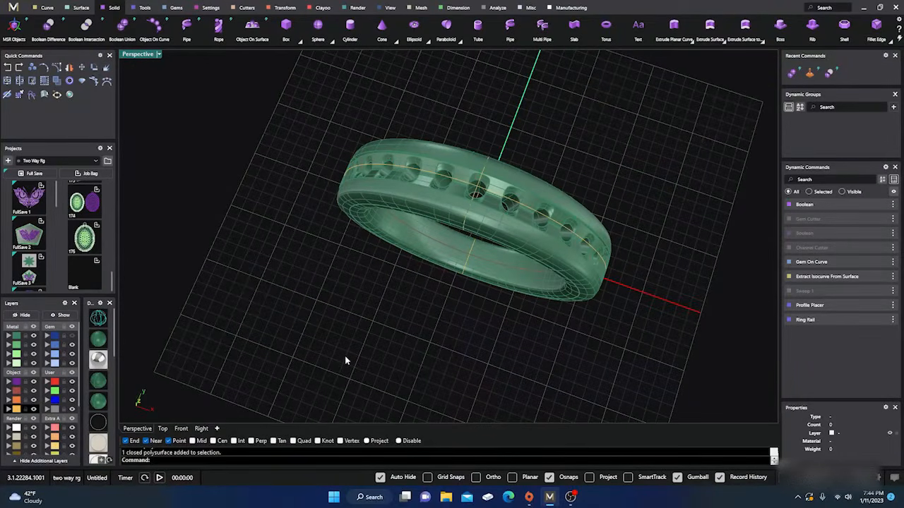
{"action": "right_click_drag", "start_coordinate": [345, 361], "coordinate": [333, 323]}
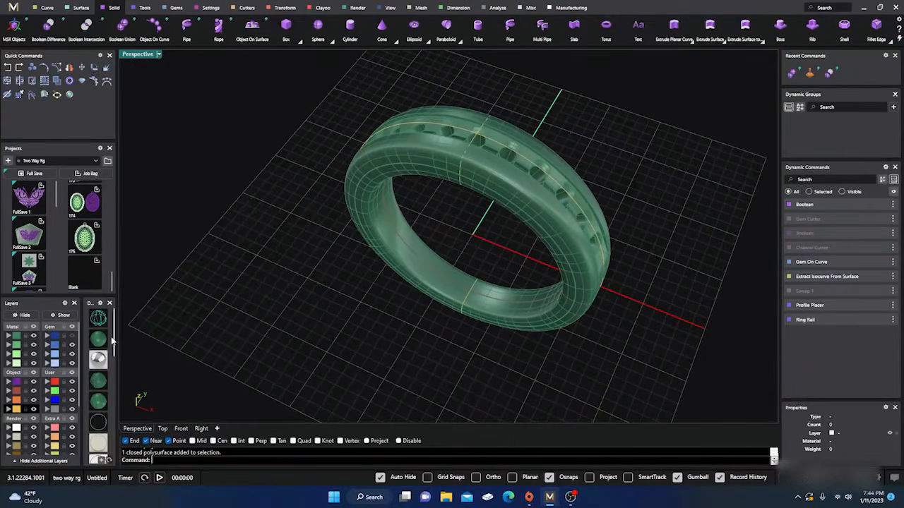
Show the gem layer again and view the ring with its gems in rendered display
{"action": "left_click", "coordinate": [73, 337]}
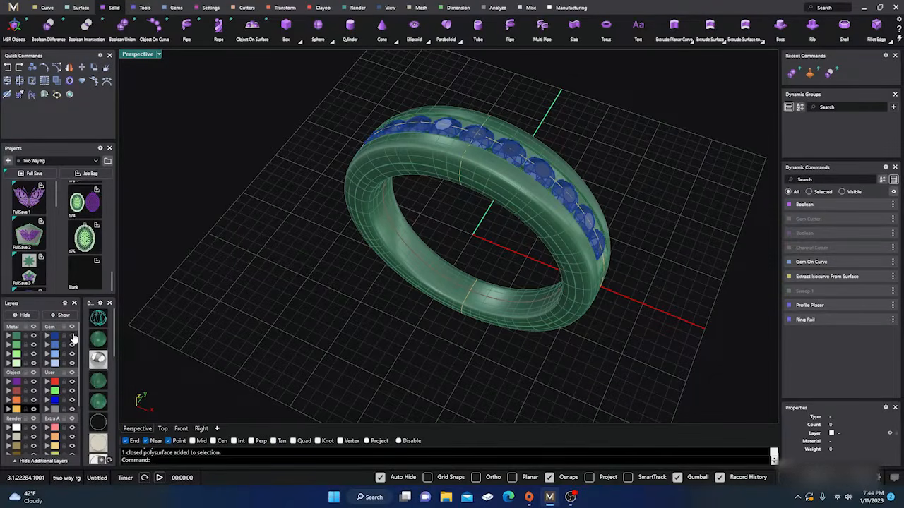
{"action": "left_click", "coordinate": [98, 360]}
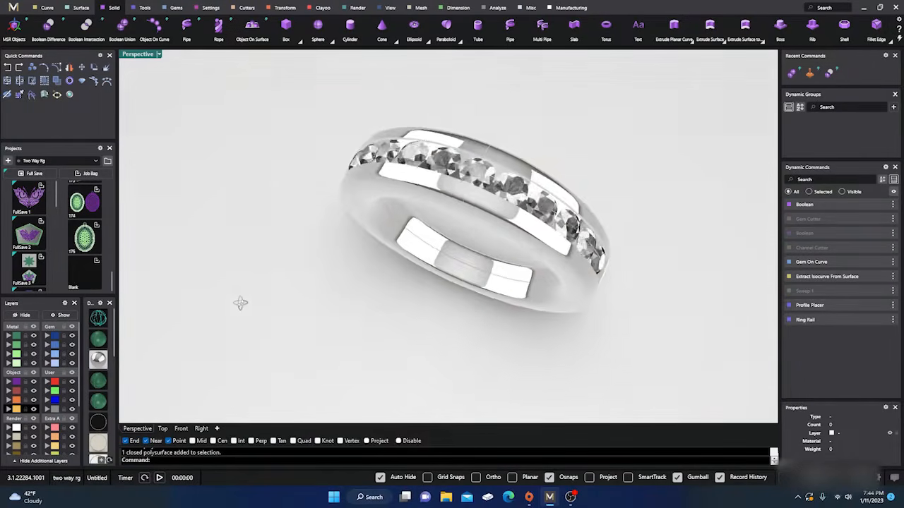
{"action": "right_click_drag", "start_coordinate": [240, 303], "coordinate": [325, 265]}
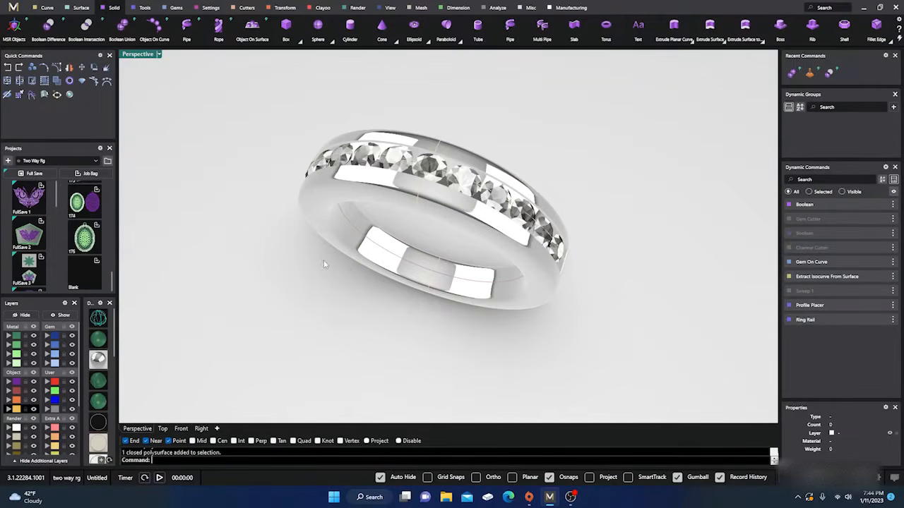
Move the three construction curves from the Creation layer to the User 04 layer, hide that layer, and review the rendered ring
{"action": "left_click", "coordinate": [16, 409]}
{"action": "right_click", "coordinate": [55, 410]}
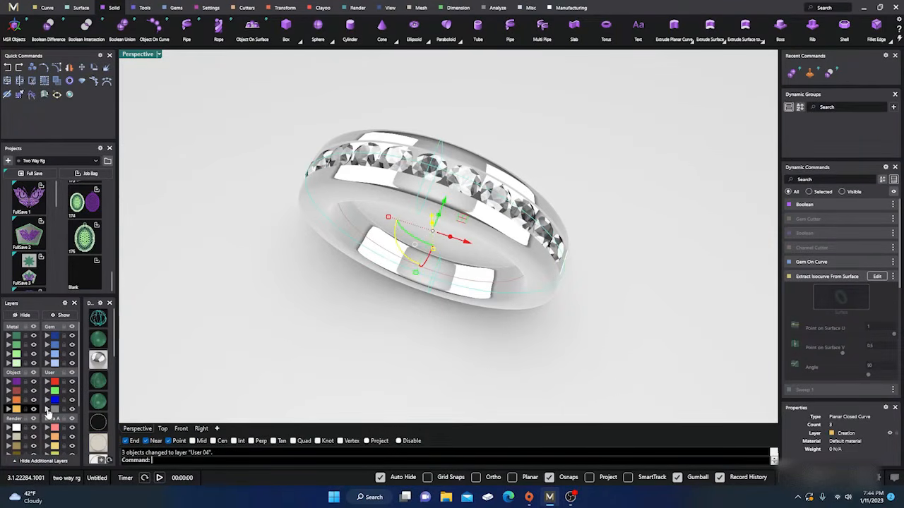
{"action": "left_click", "coordinate": [72, 409]}
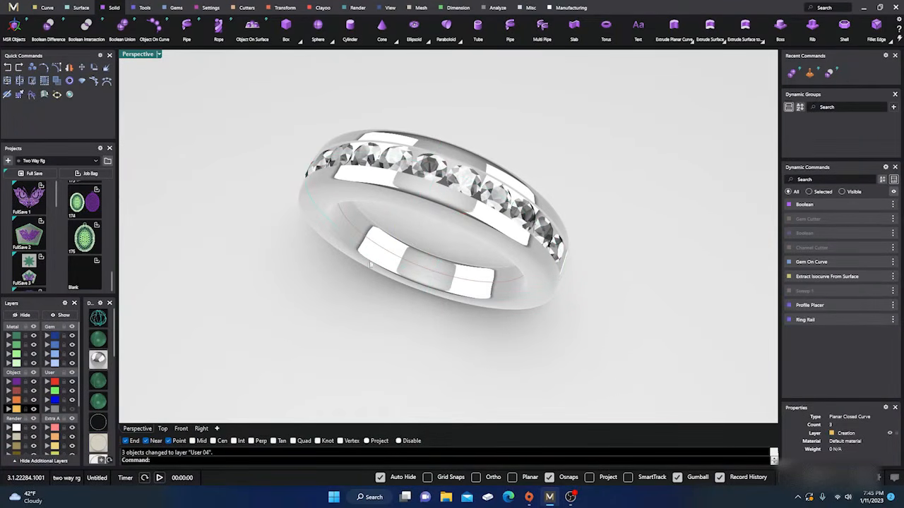
{"action": "scroll", "coordinate": [473, 241], "scroll_direction": "up", "scroll_amount": 5}
{"action": "scroll", "coordinate": [473, 242], "scroll_direction": "down", "scroll_amount": 5}
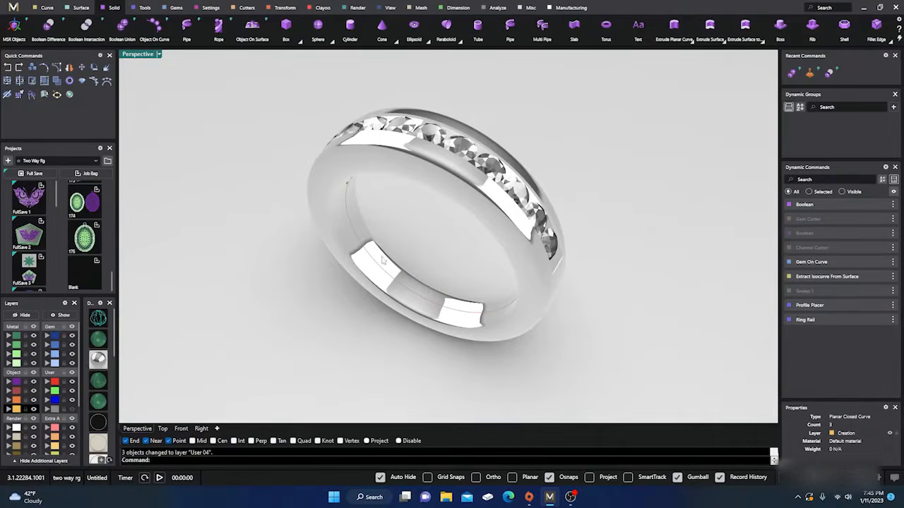
{"action": "right_click_drag", "start_coordinate": [383, 260], "coordinate": [414, 254]}
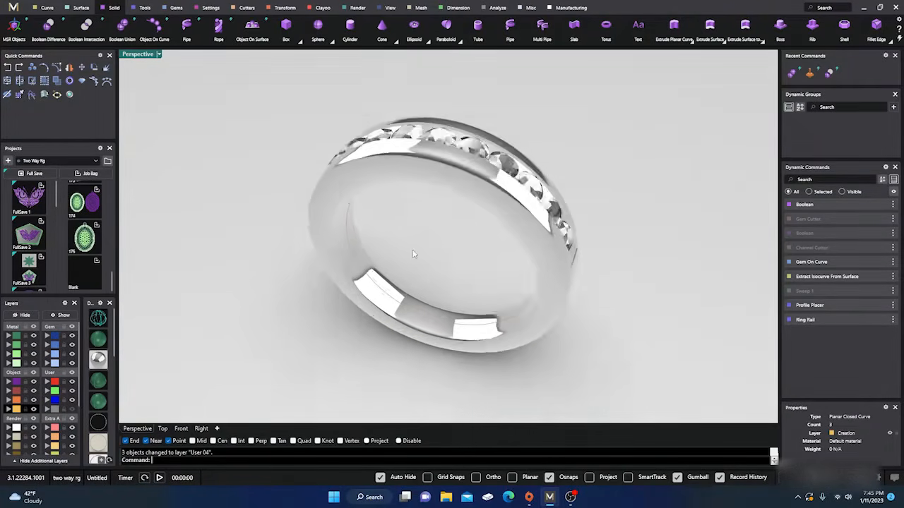
{"action": "scroll", "coordinate": [414, 254], "scroll_direction": "up", "scroll_amount": 2}
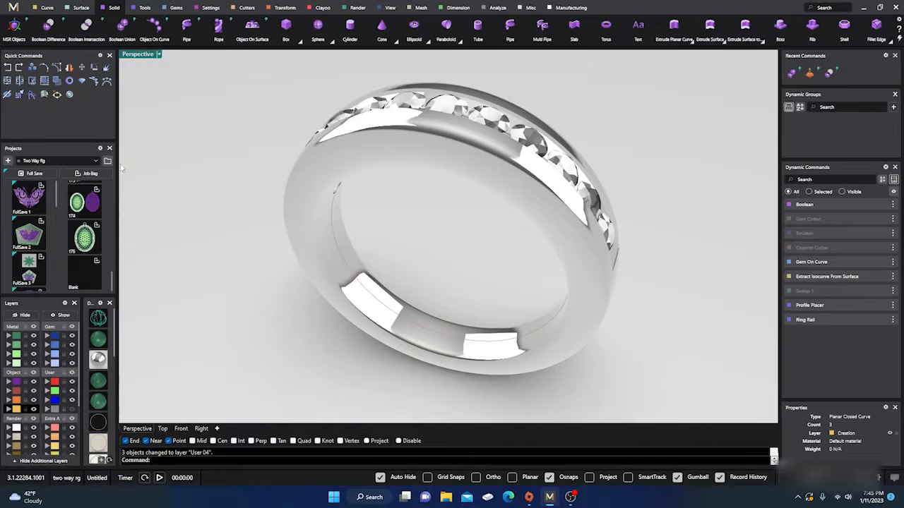
Return the viewport to the green shaded display and hide the gem layer so only the cut band shows
{"action": "left_click", "coordinate": [99, 339]}
{"action": "mouse_move", "coordinate": [258, 252]}
{"action": "right_mouse_down"}
{"action": "mouse_move", "coordinate": [293, 307]}
{"action": "mouse_move", "coordinate": [330, 270]}
{"action": "mouse_move", "coordinate": [372, 264]}
{"action": "right_mouse_up"}
{"action": "scroll", "coordinate": [462, 257], "scroll_direction": "down", "scroll_amount": 5}
{"action": "right_click_drag", "start_coordinate": [461, 256], "coordinate": [415, 322]}
{"action": "scroll", "coordinate": [381, 267], "scroll_direction": "up", "scroll_amount": 4}
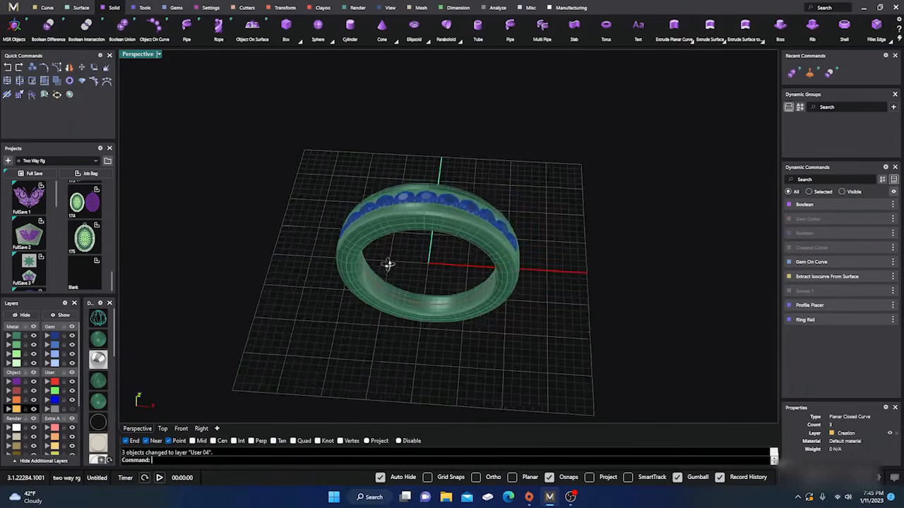
{"action": "right_click_drag", "start_coordinate": [387, 262], "coordinate": [388, 272]}
{"action": "left_click", "coordinate": [71, 337]}
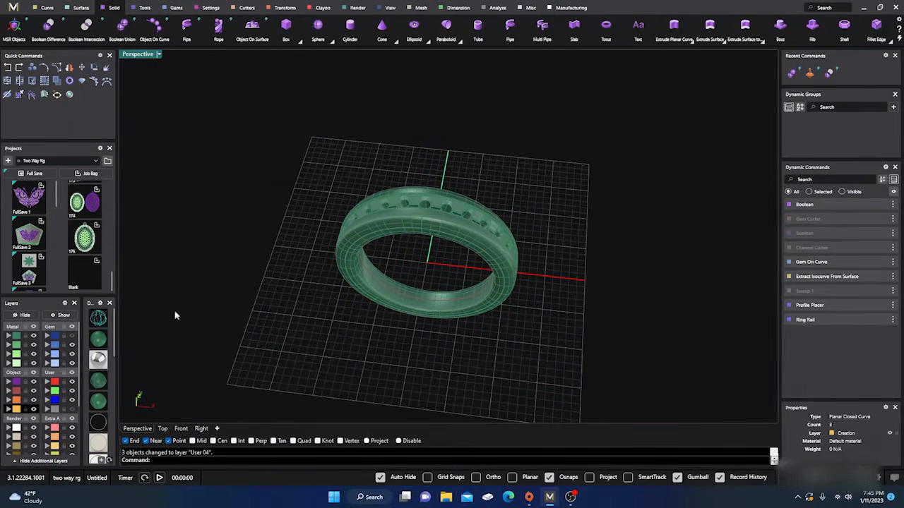
{"action": "right_click_drag", "start_coordinate": [339, 285], "coordinate": [284, 246]}
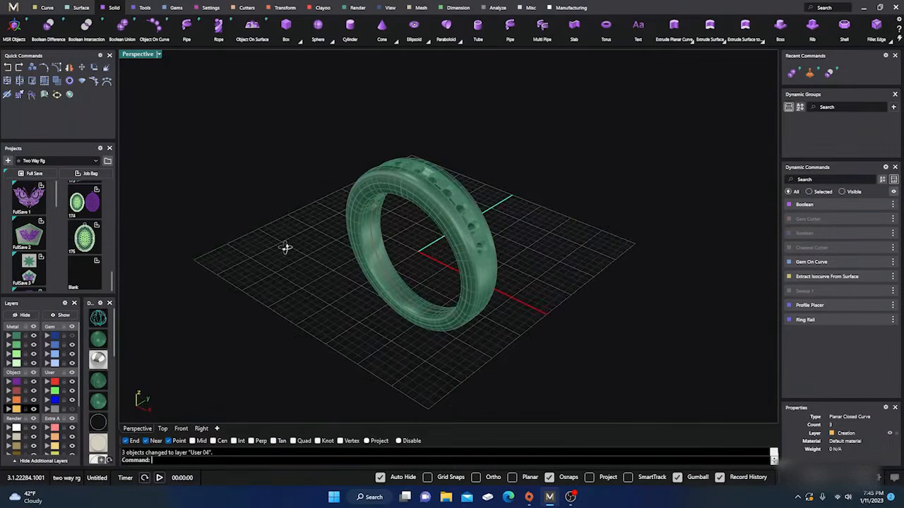
Select all visible ring objects to check them, clear the selection, and examine the band's channel and gem seats from several angles
{"action": "left_click_drag", "start_coordinate": [301, 114], "coordinate": [547, 383]}
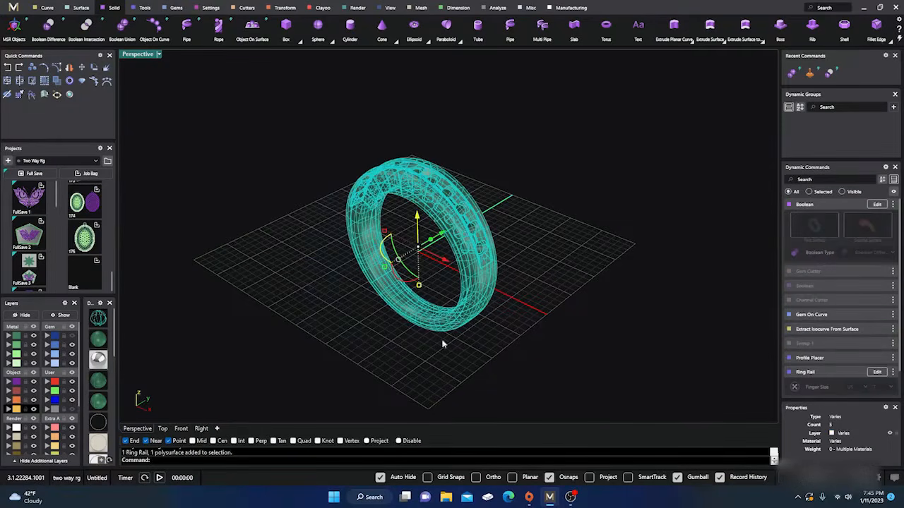
{"action": "left_click", "coordinate": [224, 281]}
{"action": "right_click_drag", "start_coordinate": [273, 262], "coordinate": [294, 301]}
{"action": "scroll", "coordinate": [412, 284], "scroll_direction": "up", "scroll_amount": 6}
{"action": "scroll", "coordinate": [415, 289], "scroll_direction": "down", "scroll_amount": 4}
{"action": "right_click_drag", "start_coordinate": [422, 307], "coordinate": [424, 275]}
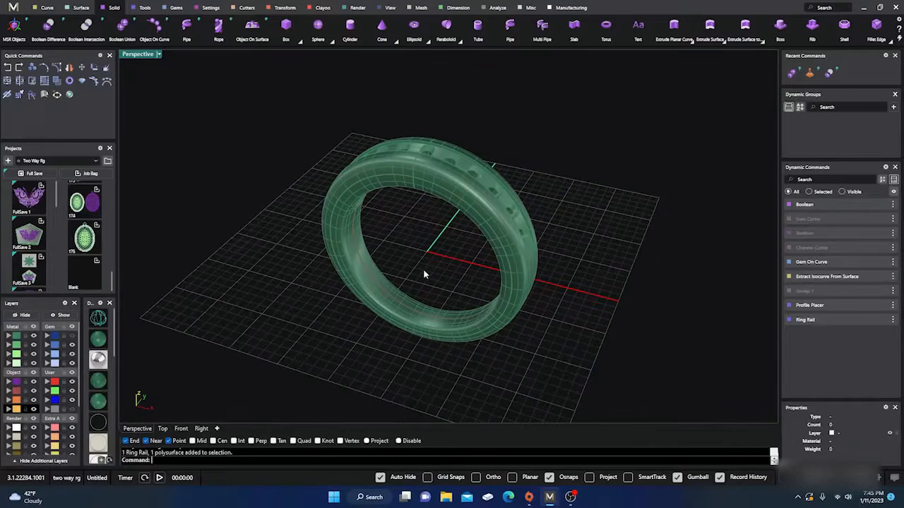
{"action": "scroll", "coordinate": [426, 243], "scroll_direction": "up", "scroll_amount": 2}
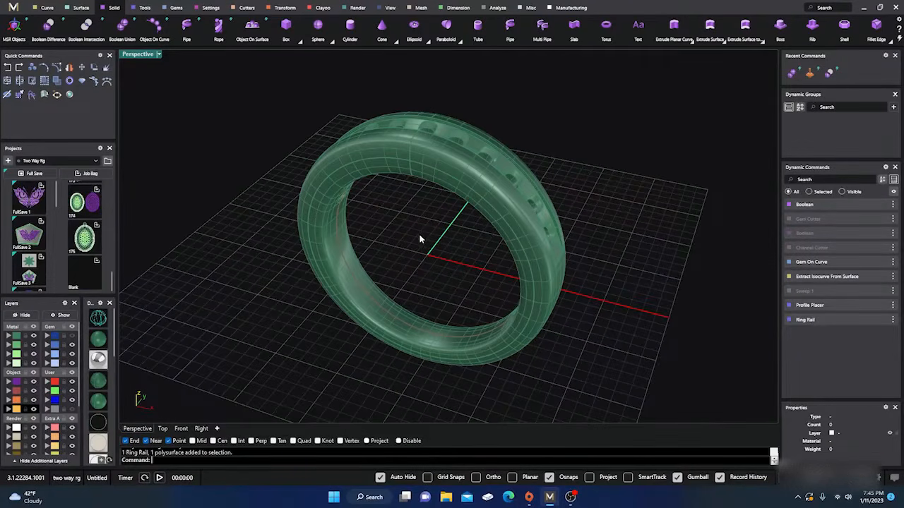
{"action": "scroll", "coordinate": [419, 233], "scroll_direction": "down", "scroll_amount": 2}
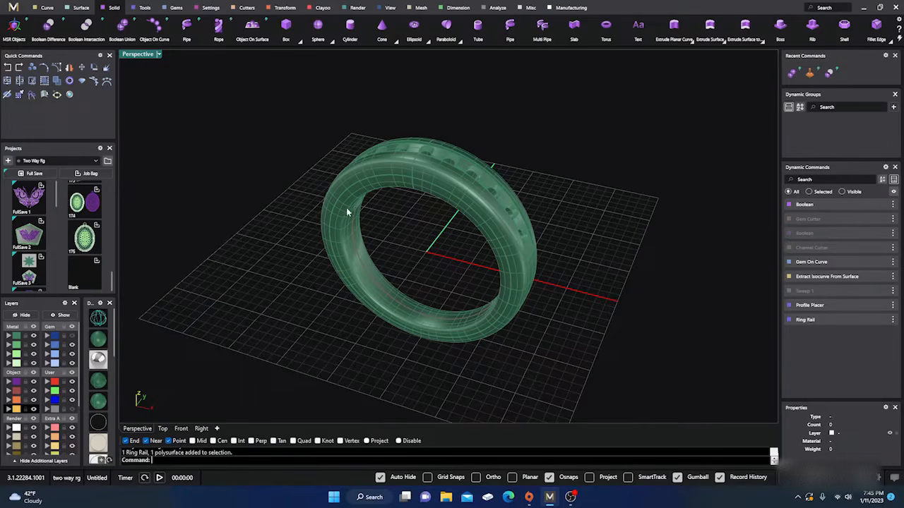
{"action": "right_click_drag", "start_coordinate": [294, 205], "coordinate": [309, 238]}
{"action": "scroll", "coordinate": [457, 241], "scroll_direction": "up", "scroll_amount": 3}
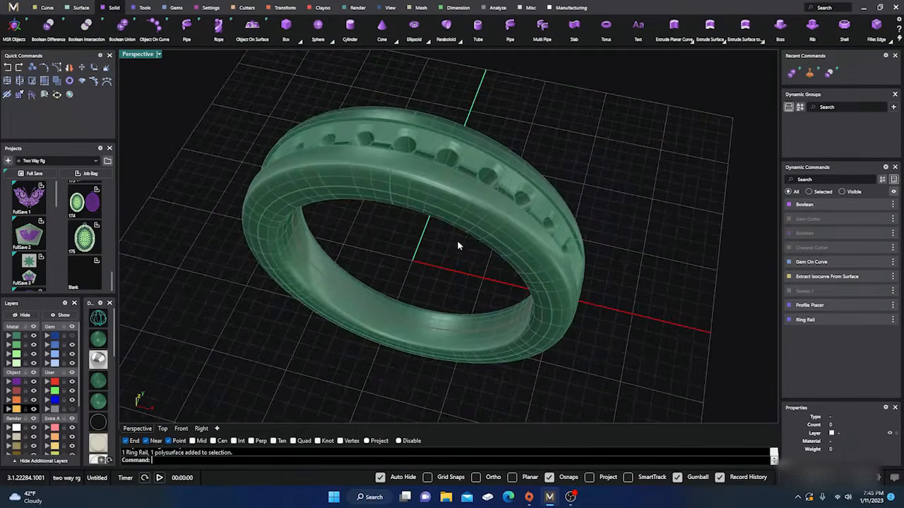
{"action": "right_click_drag", "start_coordinate": [457, 240], "coordinate": [381, 244]}
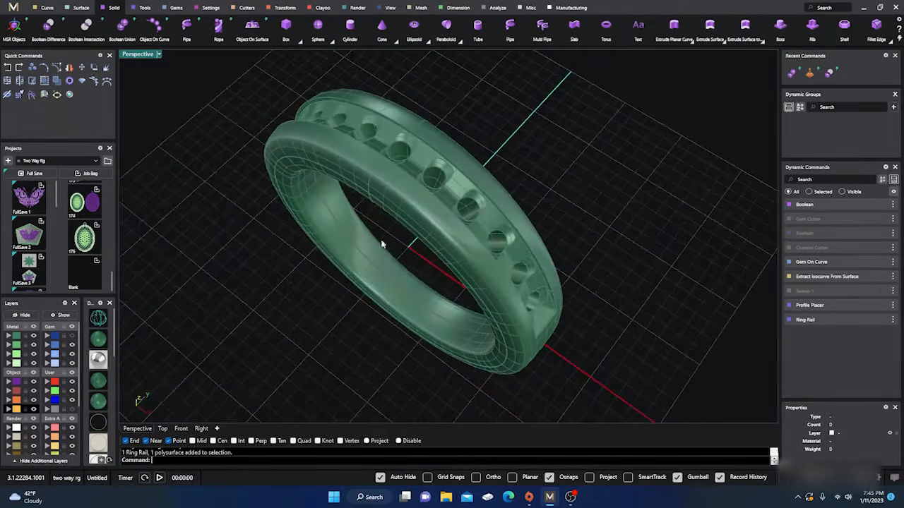
Preview the Boolean's source band without gem seats and compare it with the finished ring from above and the side
{"action": "left_click", "coordinate": [877, 204]}
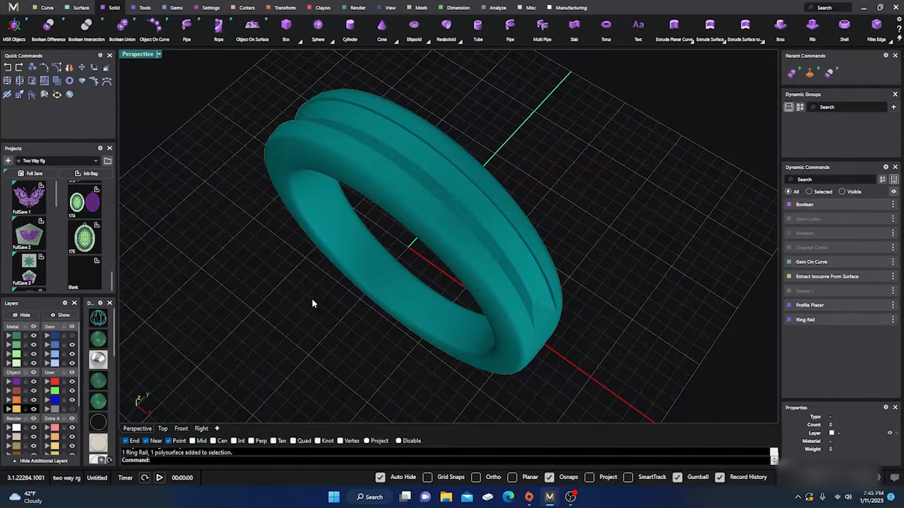
{"action": "right_click_drag", "start_coordinate": [285, 303], "coordinate": [324, 276]}
{"action": "right_click_drag", "start_coordinate": [389, 245], "coordinate": [401, 268]}
{"action": "scroll", "coordinate": [412, 251], "scroll_direction": "down", "scroll_amount": 3}
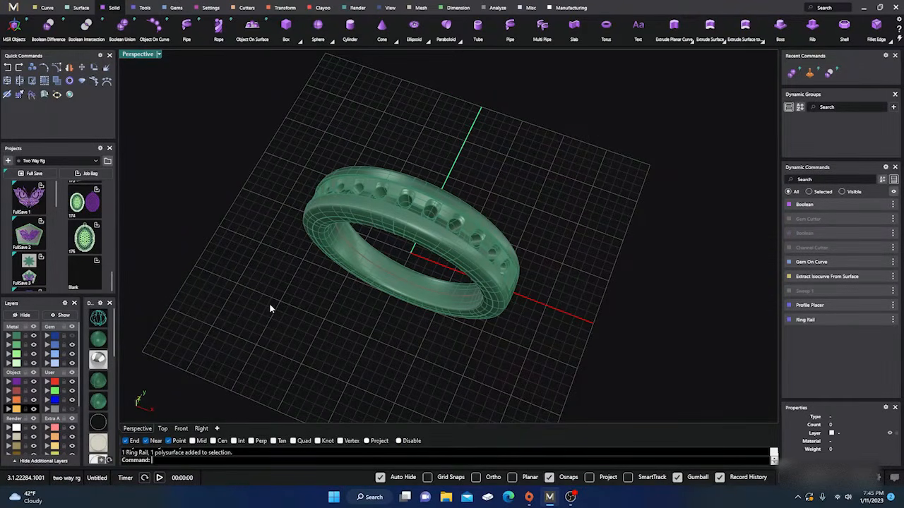
{"action": "right_click_drag", "start_coordinate": [353, 327], "coordinate": [375, 244]}
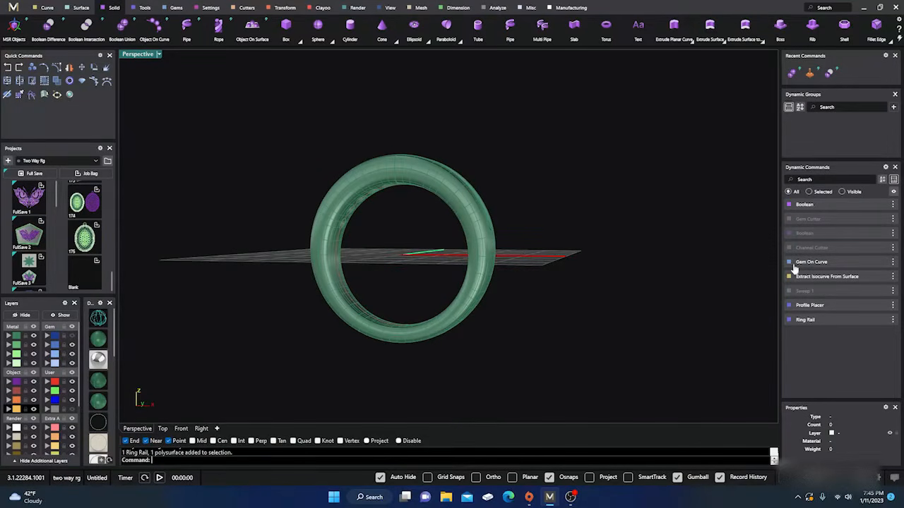
{"action": "right_click_drag", "start_coordinate": [481, 97], "coordinate": [448, 173]}
{"action": "scroll", "coordinate": [414, 208], "scroll_direction": "up", "scroll_amount": 3}
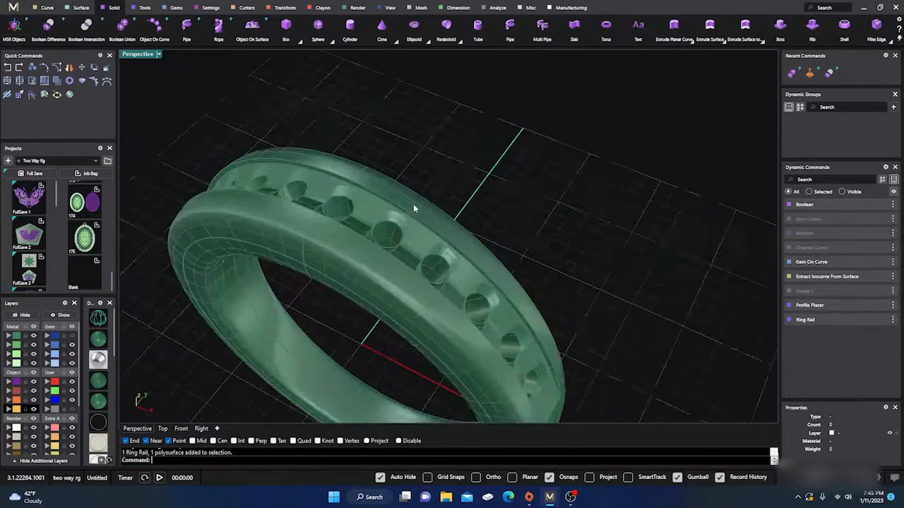
{"action": "scroll", "coordinate": [414, 208], "scroll_direction": "down", "scroll_amount": 4}
{"action": "mouse_move", "coordinate": [414, 208]}
{"action": "right_mouse_down"}
{"action": "mouse_move", "coordinate": [384, 269]}
{"action": "mouse_move", "coordinate": [414, 217]}
{"action": "right_mouse_up"}
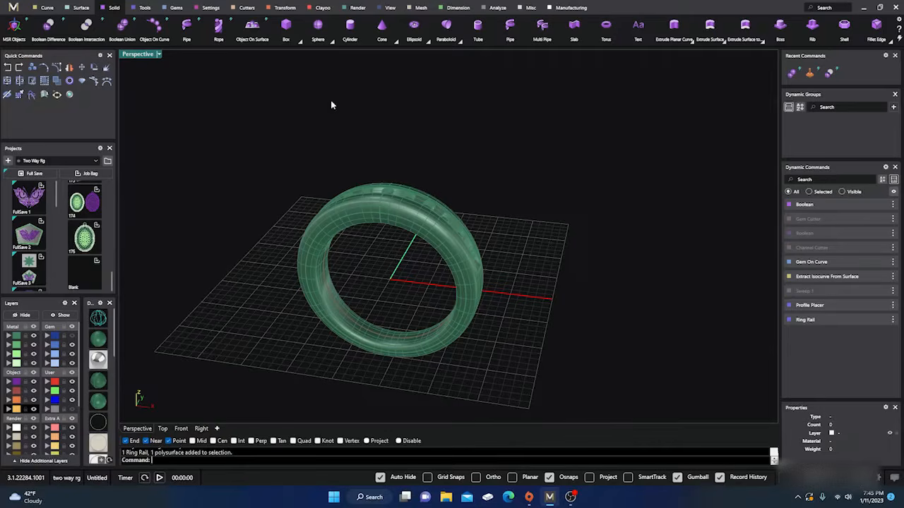
Add a dynamic sprue with a base to the ring band using Sprue Dynamic
{"action": "left_click", "coordinate": [568, 10]}
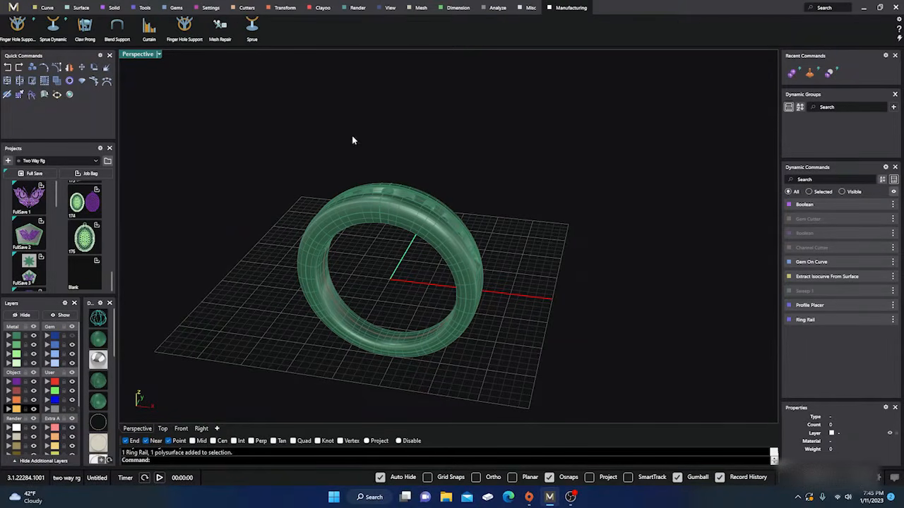
{"action": "right_click_drag", "start_coordinate": [352, 140], "coordinate": [359, 177]}
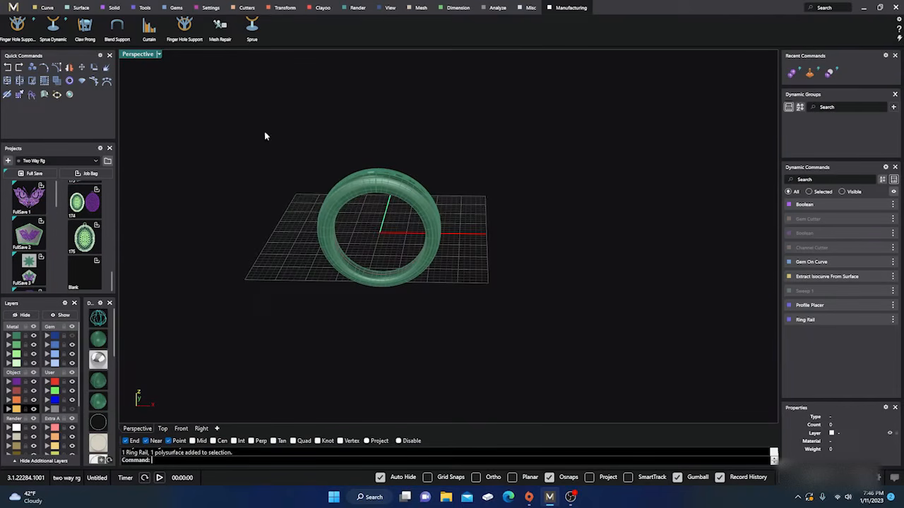
{"action": "left_click", "coordinate": [53, 29]}
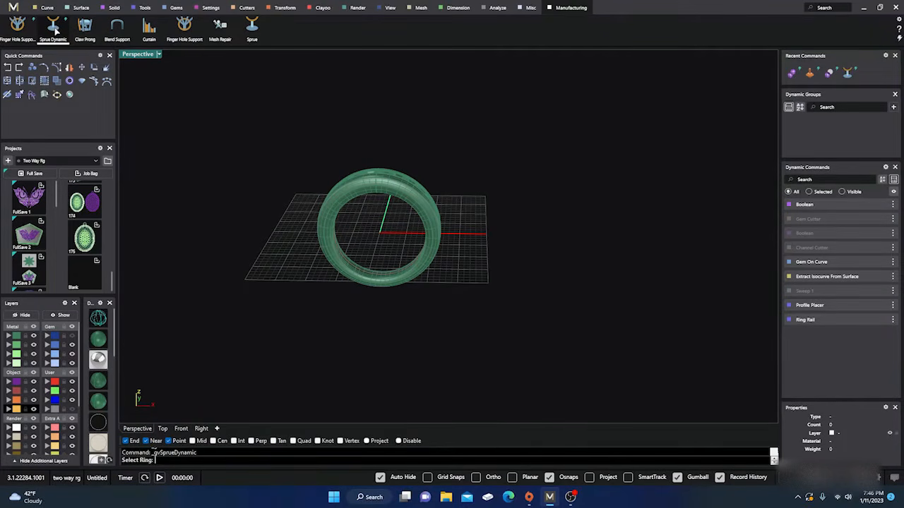
{"action": "left_click", "coordinate": [377, 196]}
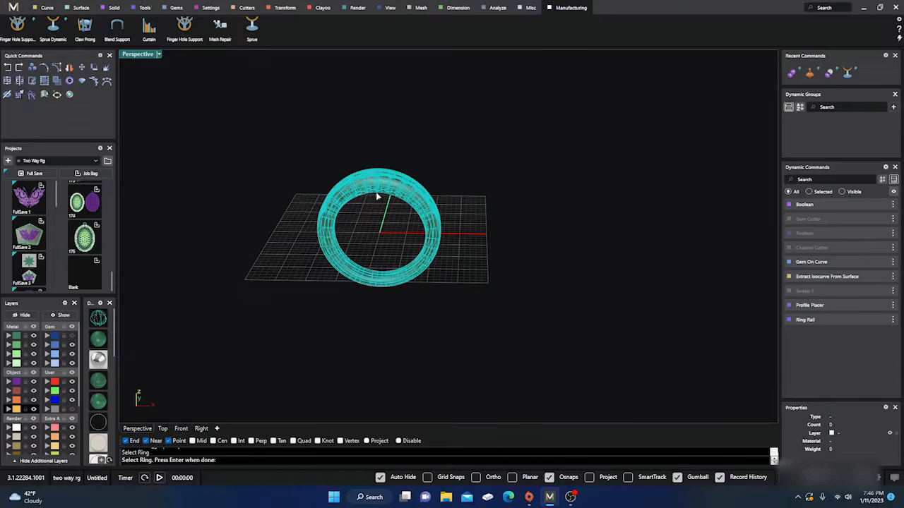
{"action": "key", "text": "Return"}
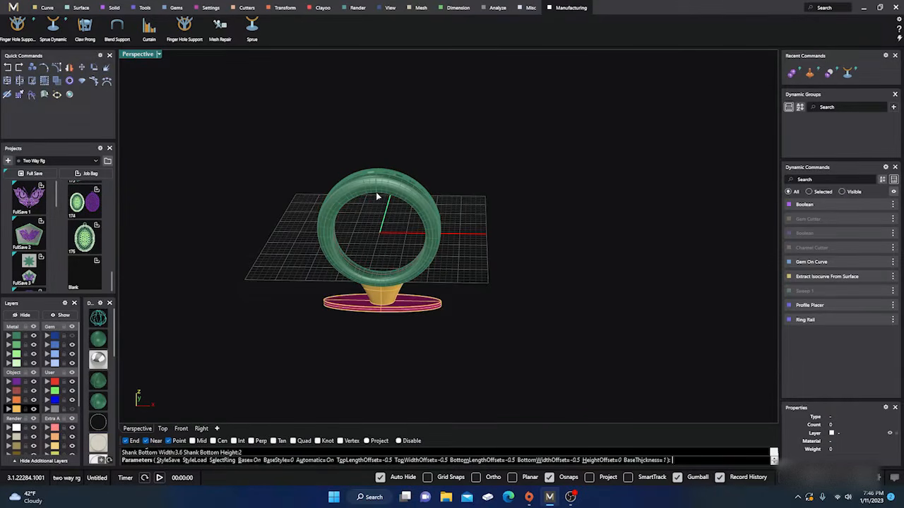
Examine the sprue and base beneath the ring and review the sprue's offset, height and base thickness parameters
{"action": "scroll", "coordinate": [387, 309], "scroll_direction": "up", "scroll_amount": 3}
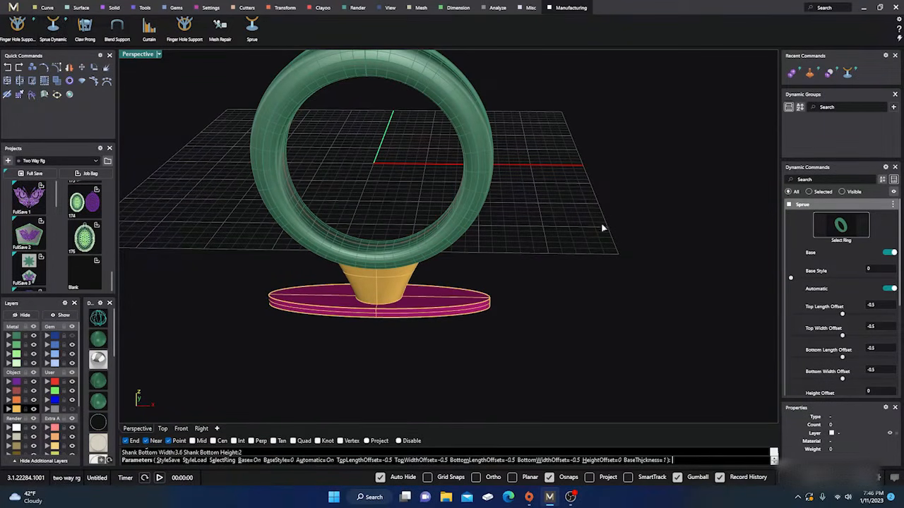
{"action": "mouse_move", "coordinate": [544, 287]}
{"action": "right_mouse_down"}
{"action": "mouse_move", "coordinate": [547, 273]}
{"action": "mouse_move", "coordinate": [543, 291]}
{"action": "right_mouse_up"}
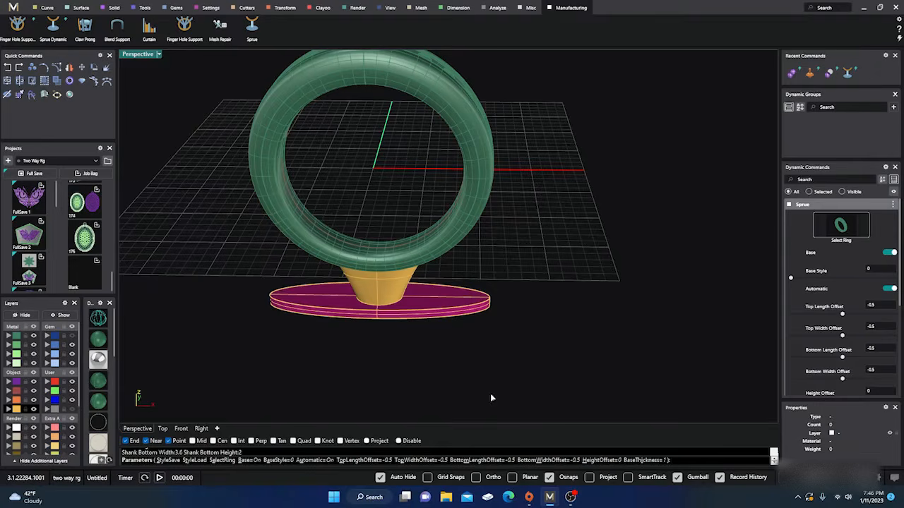
{"action": "right_click_drag", "start_coordinate": [551, 333], "coordinate": [520, 356]}
{"action": "scroll", "coordinate": [410, 291], "scroll_direction": "up", "scroll_amount": 2}
{"action": "scroll", "coordinate": [410, 296], "scroll_direction": "down", "scroll_amount": 4}
{"action": "right_click_drag", "start_coordinate": [396, 349], "coordinate": [389, 328]}
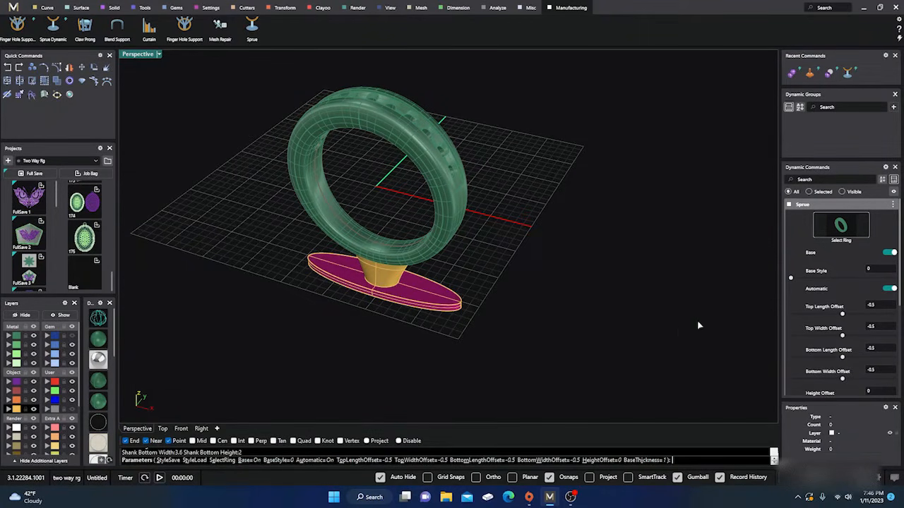
{"action": "scroll", "coordinate": [824, 299], "scroll_direction": "down", "scroll_amount": 3}
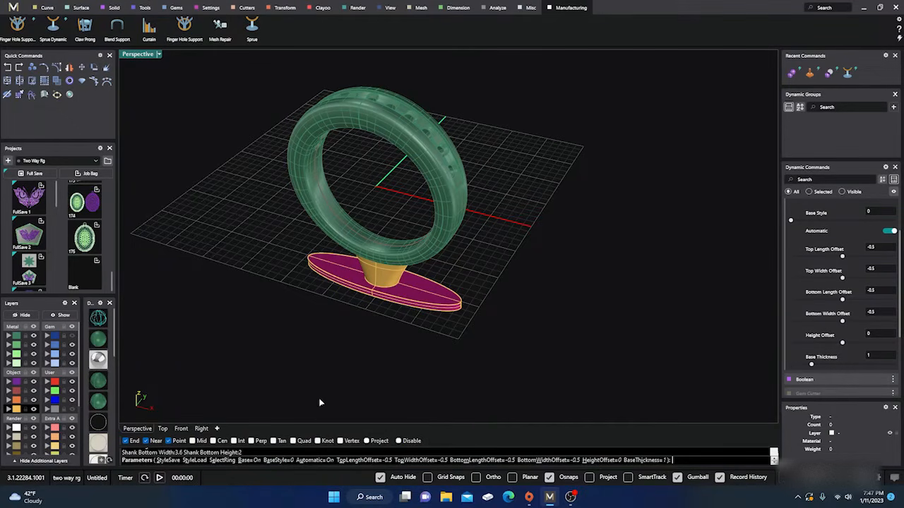
Try the dynamic sprue with Automatic sizing off, and cancel the dynamic sprue command
{"action": "left_click", "coordinate": [315, 460]}
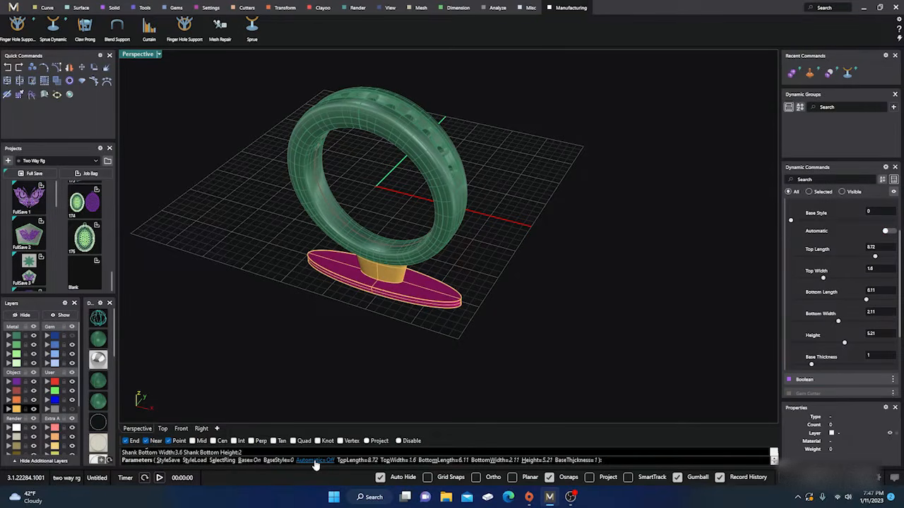
{"action": "right_click_drag", "start_coordinate": [305, 315], "coordinate": [328, 291]}
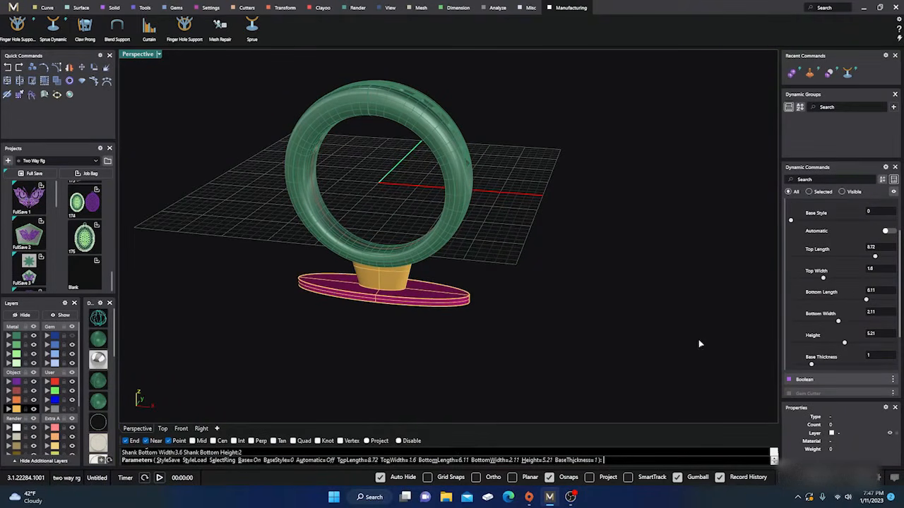
{"action": "key", "text": "Escape"}
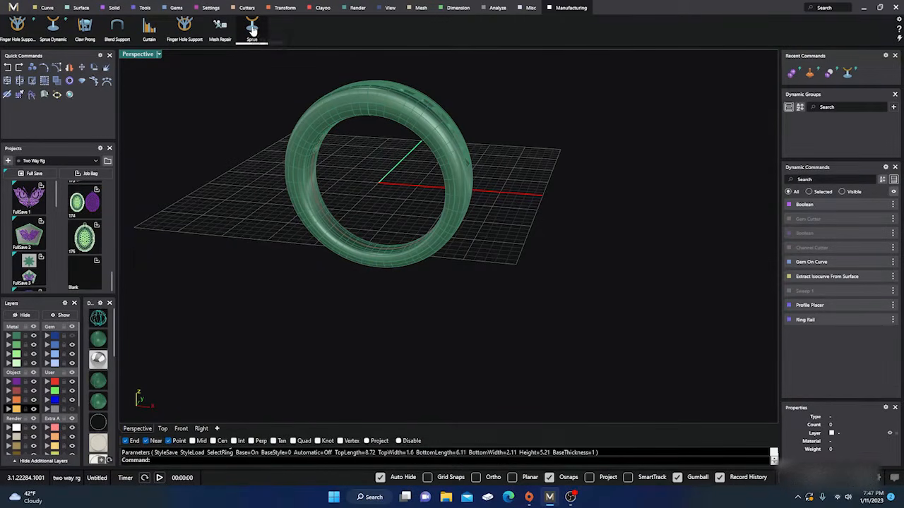
Start a regular Sprue on the ring band and set its base style to Rectangle
{"action": "left_click", "coordinate": [304, 124]}
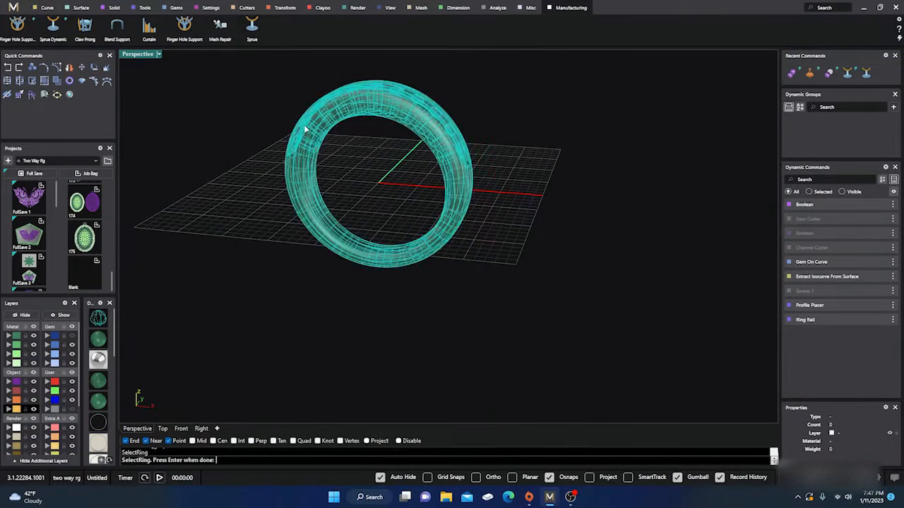
{"action": "key", "text": "Return"}
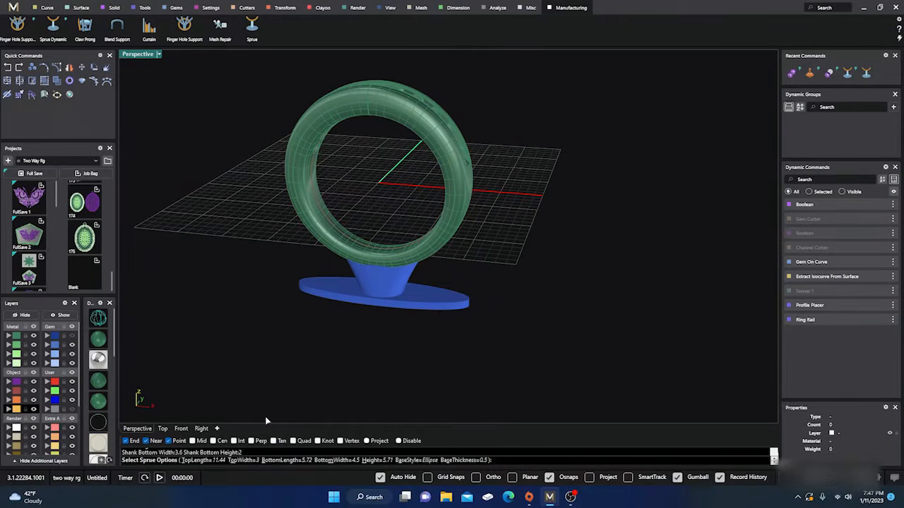
{"action": "left_click", "coordinate": [416, 460]}
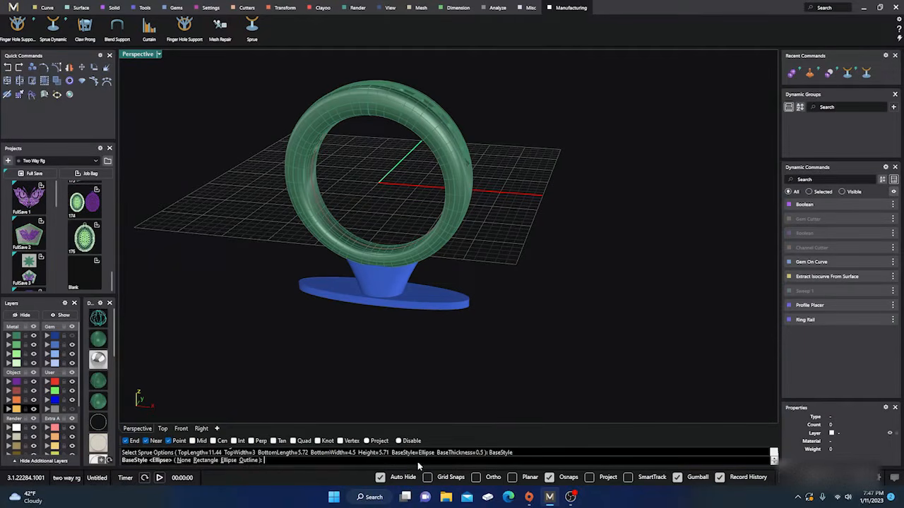
{"action": "left_click", "coordinate": [205, 461]}
{"action": "right_click_drag", "start_coordinate": [330, 351], "coordinate": [271, 337]}
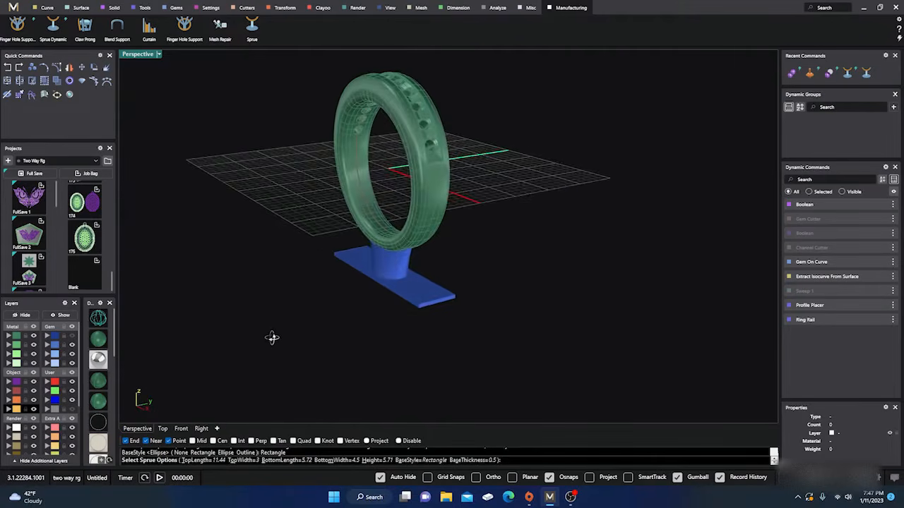
{"action": "scroll", "coordinate": [413, 308], "scroll_direction": "up", "scroll_amount": 5}
{"action": "right_click_drag", "start_coordinate": [455, 294], "coordinate": [415, 346]}
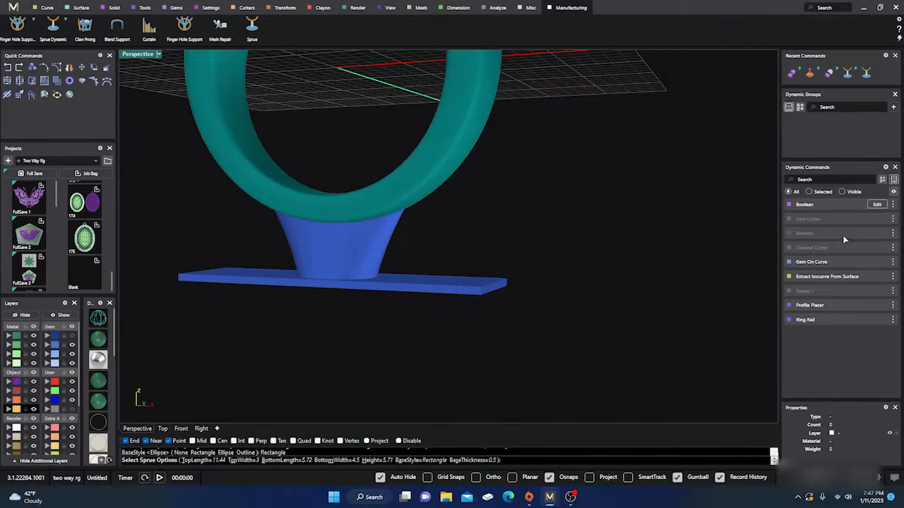
Set the sprue's base thickness to 0.7 and check the base and stem up close
{"action": "left_click", "coordinate": [490, 463]}
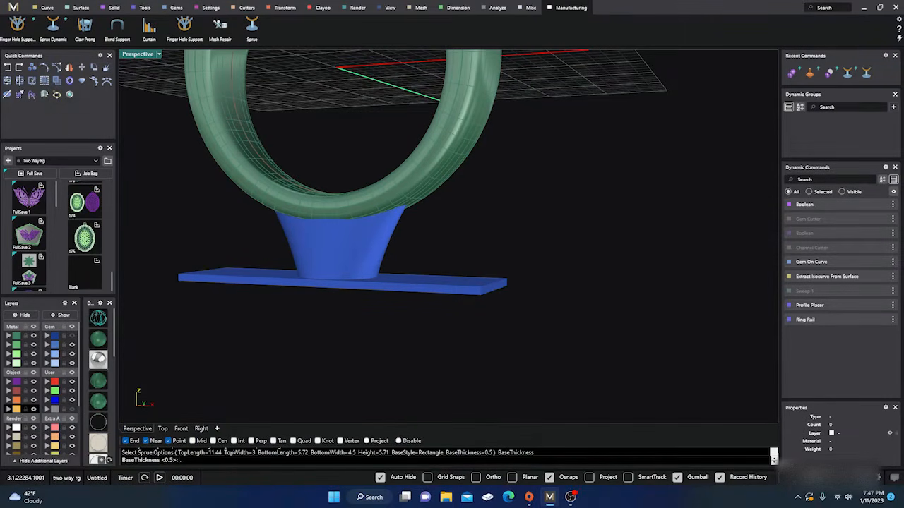
{"action": "key", "text": "Return"}
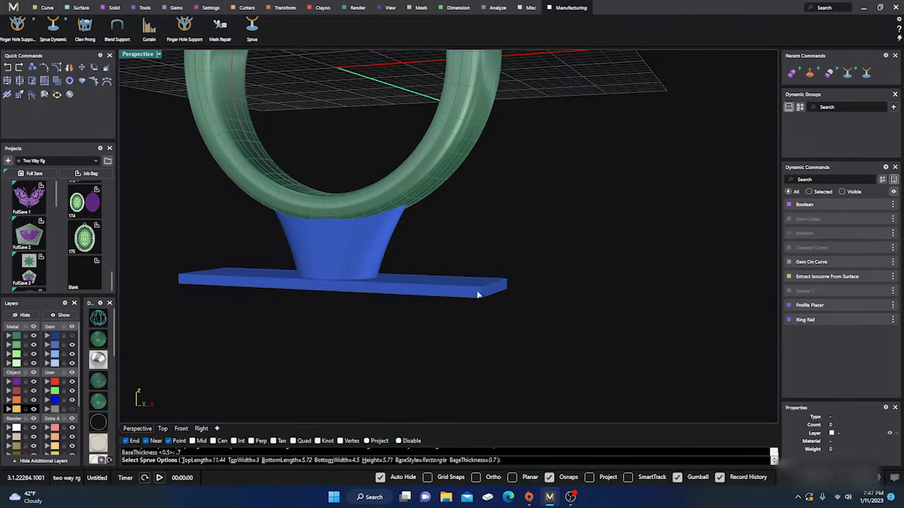
{"action": "right_click_drag", "start_coordinate": [407, 328], "coordinate": [280, 350]}
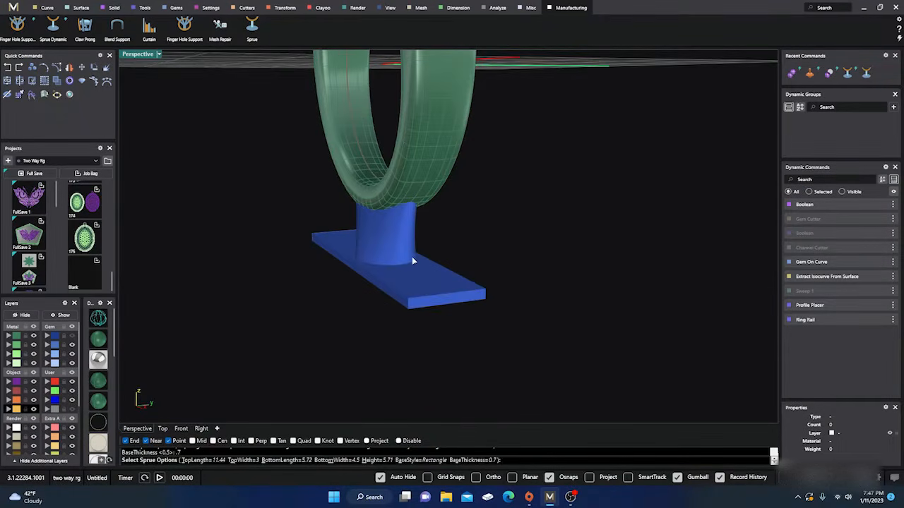
{"action": "scroll", "coordinate": [408, 263], "scroll_direction": "up", "scroll_amount": 1}
{"action": "scroll", "coordinate": [412, 258], "scroll_direction": "up", "scroll_amount": 3}
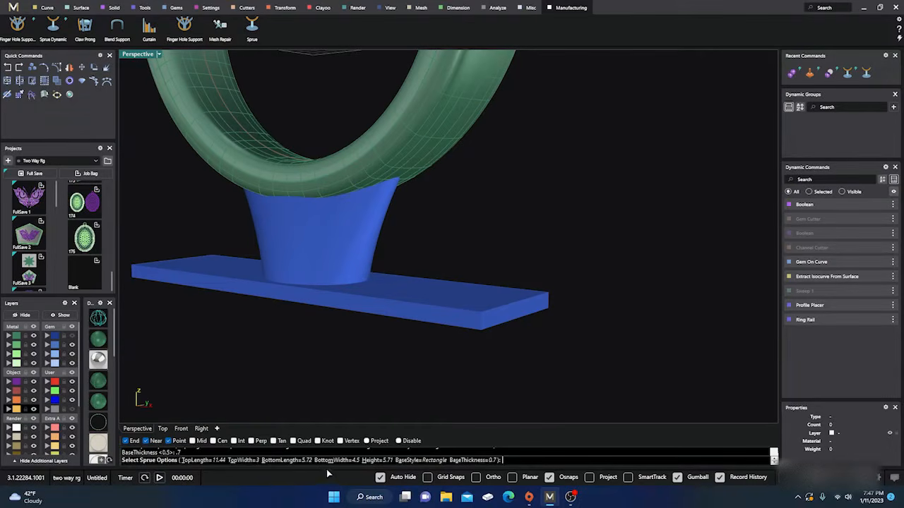
Set the sprue's bottom length to 8 and check the widened stem from the side
{"action": "left_click", "coordinate": [289, 462]}
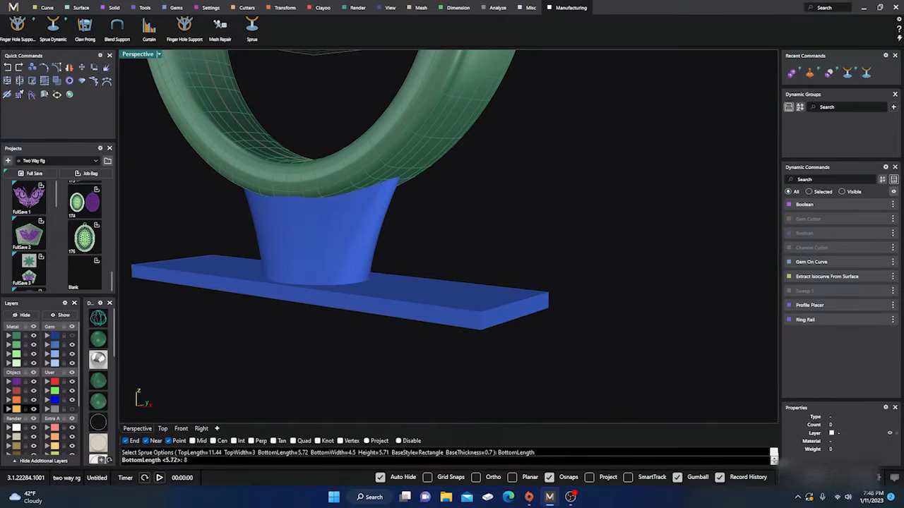
{"action": "key", "text": "Return"}
{"action": "right_click_drag", "start_coordinate": [373, 298], "coordinate": [416, 266]}
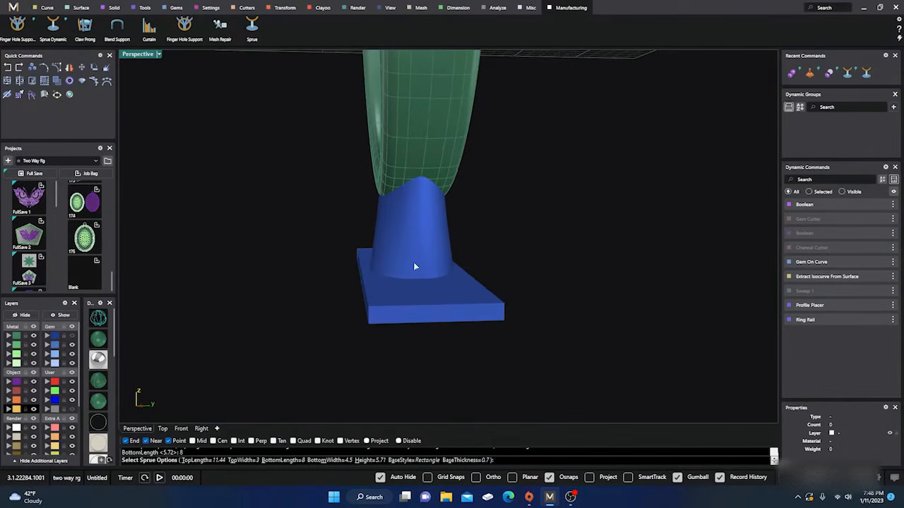
{"action": "right_click_drag", "start_coordinate": [325, 339], "coordinate": [303, 299]}
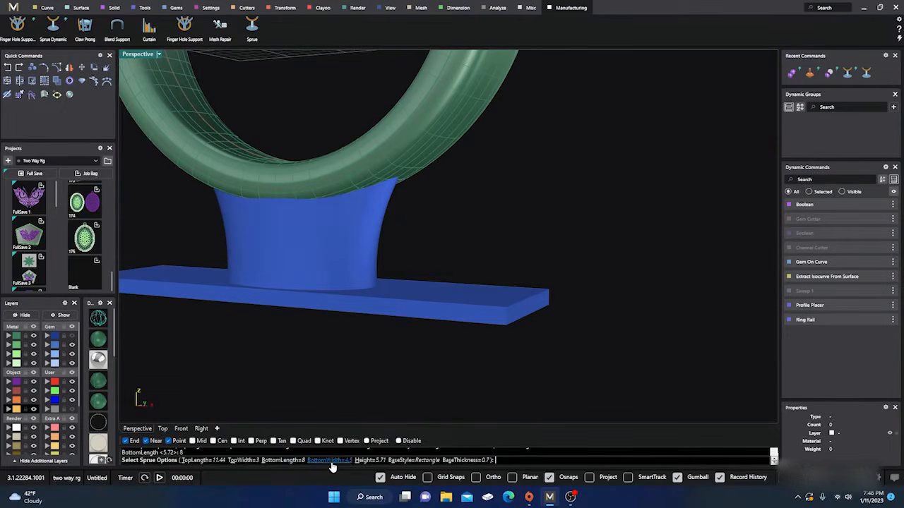
Set the sprue's height to 8 and finish creating the sprue beneath the ring
{"action": "left_click", "coordinate": [364, 461]}
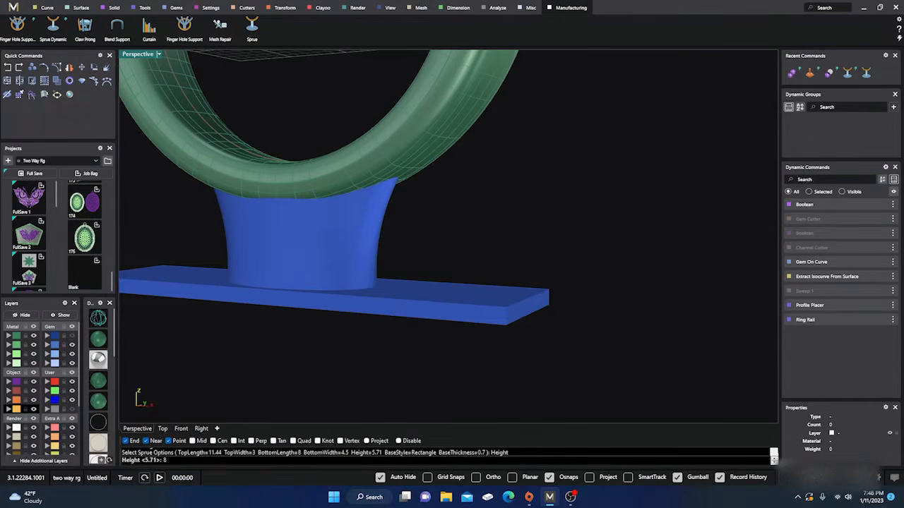
{"action": "key", "text": "Return"}
{"action": "scroll", "coordinate": [442, 288], "scroll_direction": "down", "scroll_amount": 6}
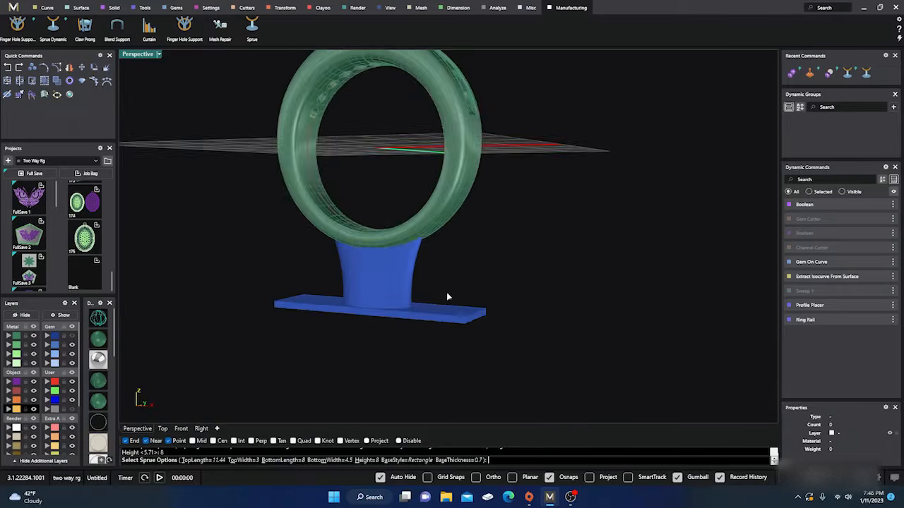
{"action": "right_click_drag", "start_coordinate": [460, 312], "coordinate": [504, 313]}
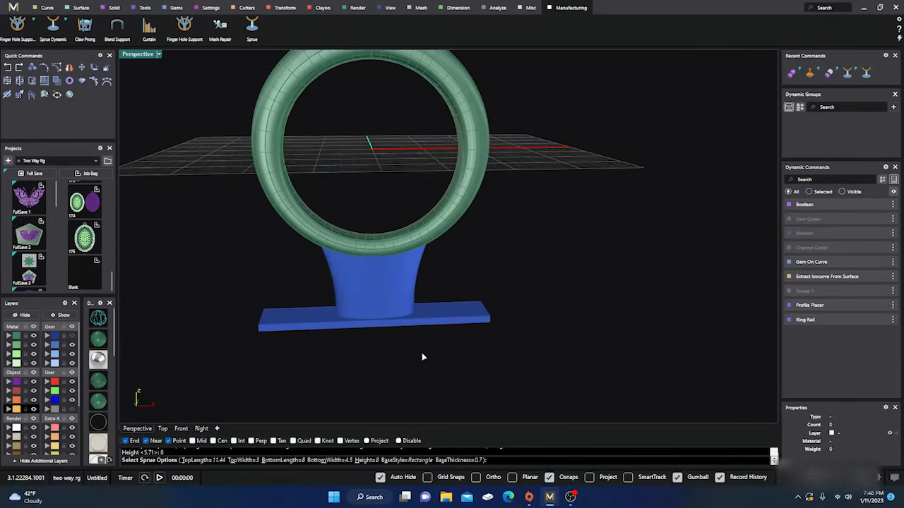
{"action": "key", "text": "Return"}
{"action": "right_click_drag", "start_coordinate": [422, 356], "coordinate": [344, 325]}
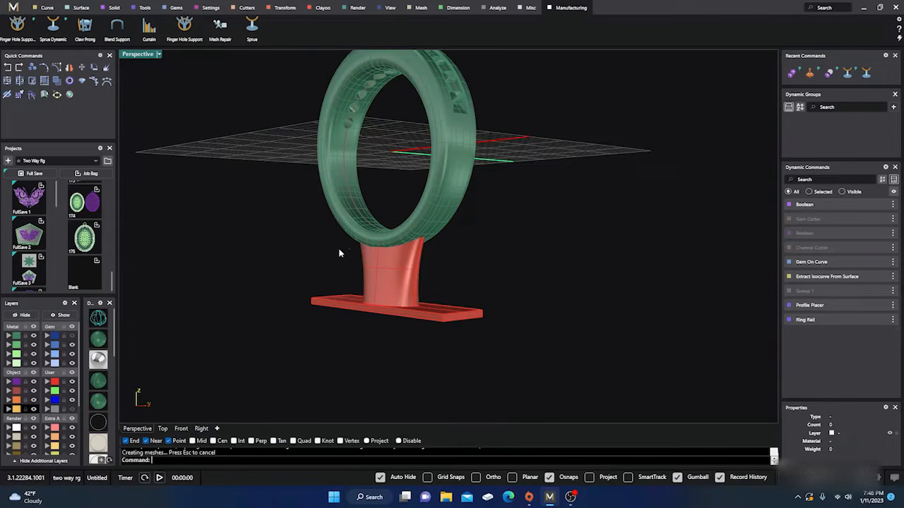
{"action": "right_click_drag", "start_coordinate": [339, 253], "coordinate": [463, 313]}
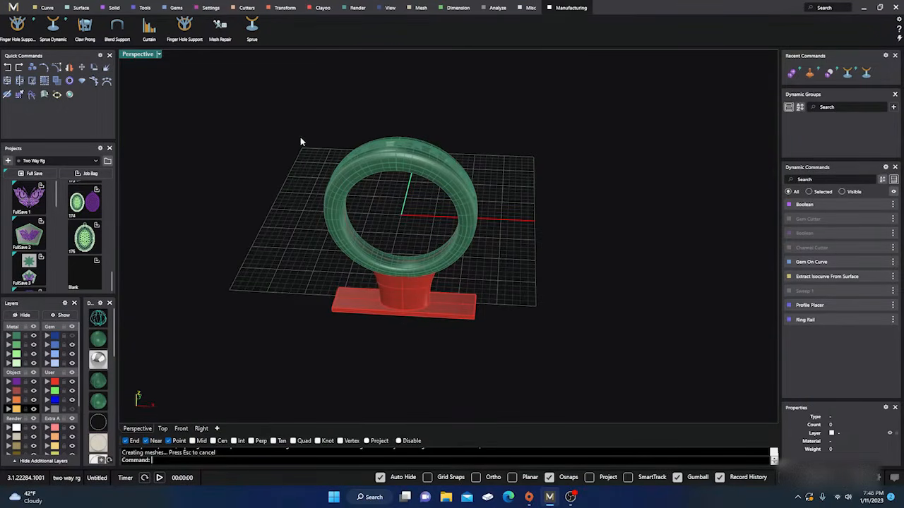
Select the ring together with its sprue, review the file saving and export options, and clear the selection
{"action": "left_click_drag", "start_coordinate": [300, 141], "coordinate": [519, 375]}
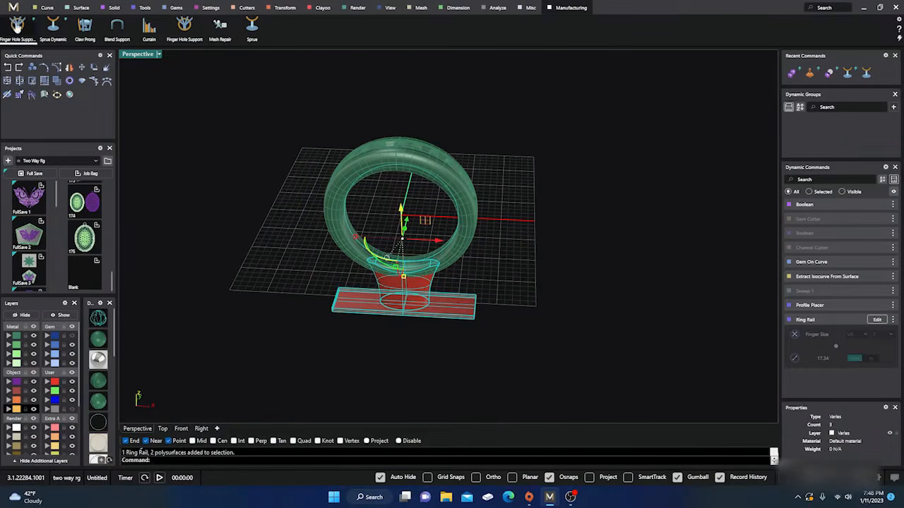
{"action": "left_click", "coordinate": [13, 7]}
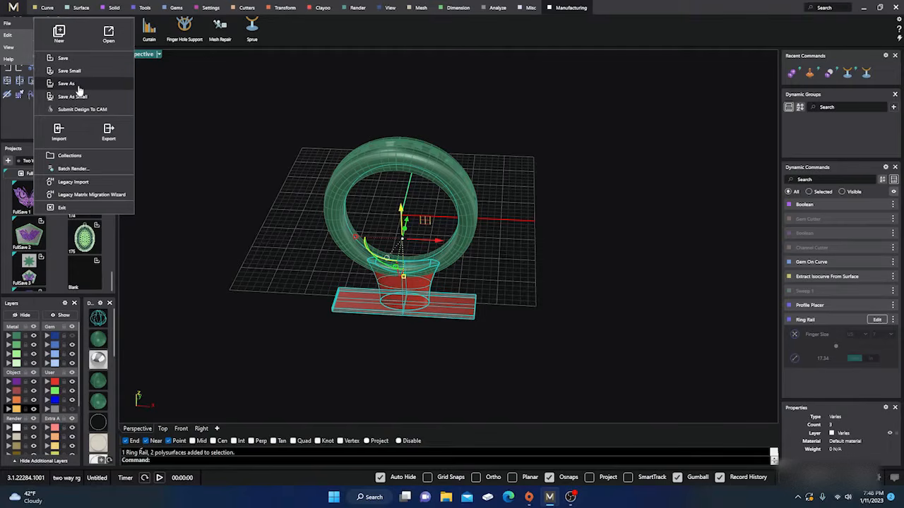
{"action": "left_click", "coordinate": [341, 359]}
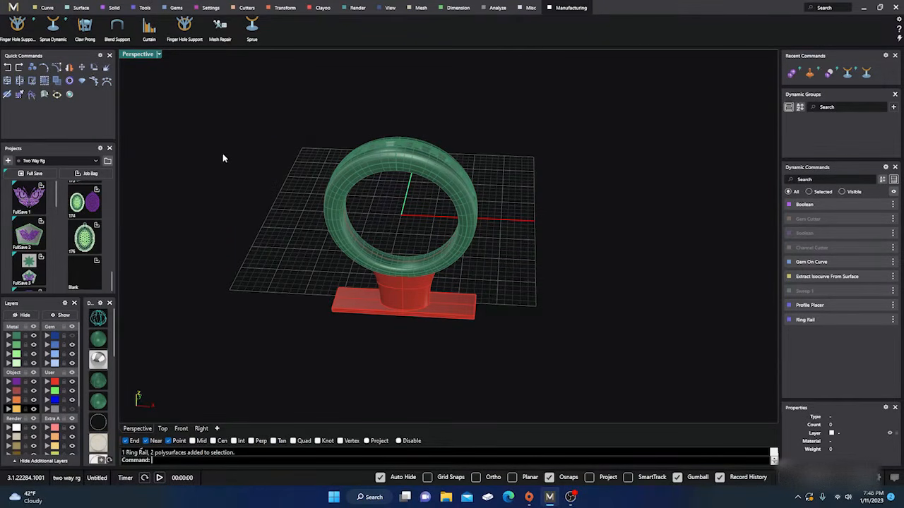
Select the sprue stem, ring band and base individually to examine whether they are separate solids
{"action": "left_click", "coordinate": [408, 302]}
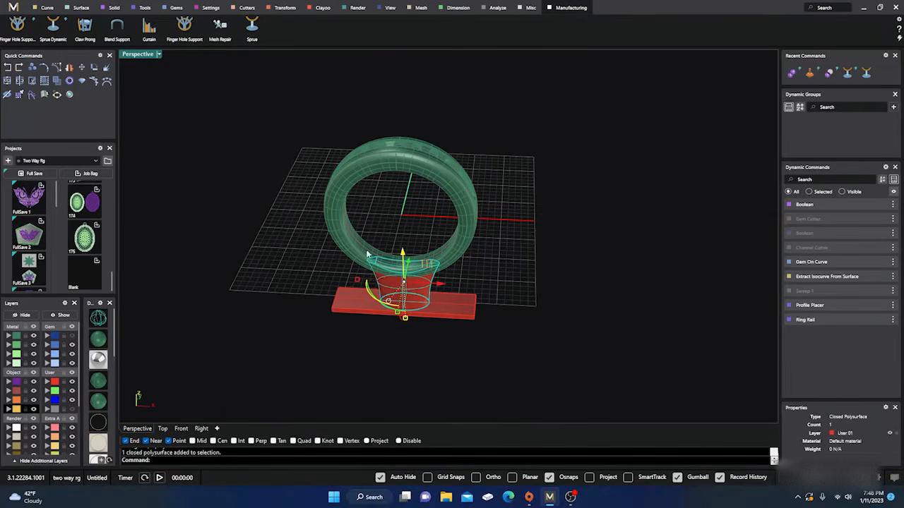
{"action": "left_click", "coordinate": [323, 236]}
{"action": "scroll", "coordinate": [317, 260], "scroll_direction": "up", "scroll_amount": 4}
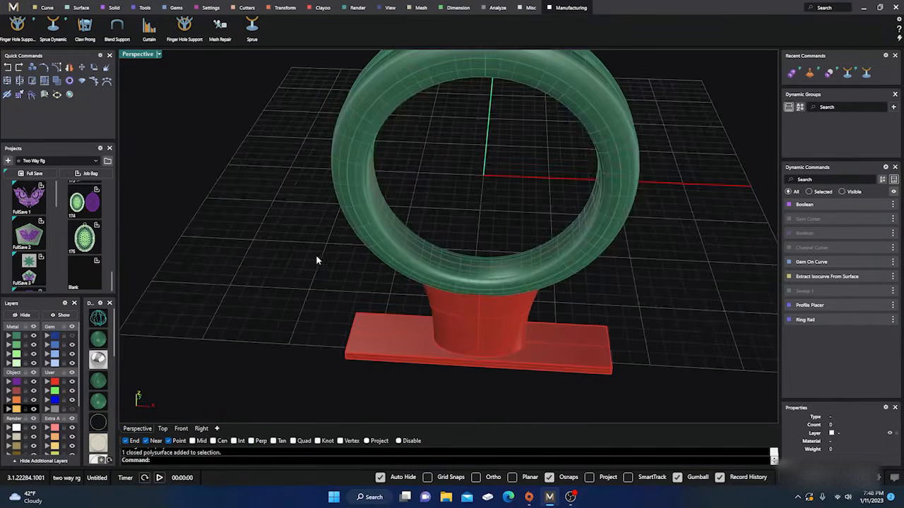
{"action": "scroll", "coordinate": [317, 260], "scroll_direction": "down", "scroll_amount": 5}
{"action": "left_click_drag", "start_coordinate": [294, 115], "coordinate": [233, 319]}
{"action": "scroll", "coordinate": [292, 238], "scroll_direction": "up", "scroll_amount": 4}
{"action": "scroll", "coordinate": [313, 268], "scroll_direction": "down", "scroll_amount": 4}
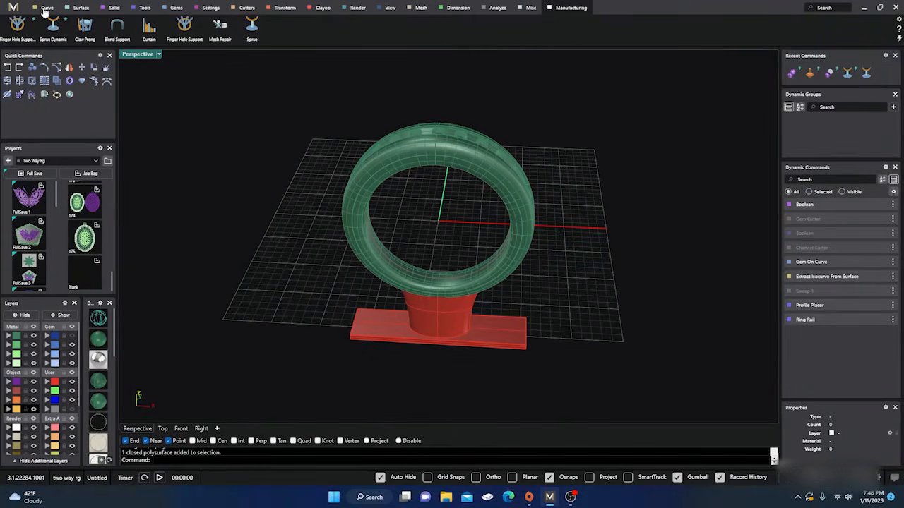
{"action": "scroll", "coordinate": [390, 283], "scroll_direction": "up", "scroll_amount": 3}
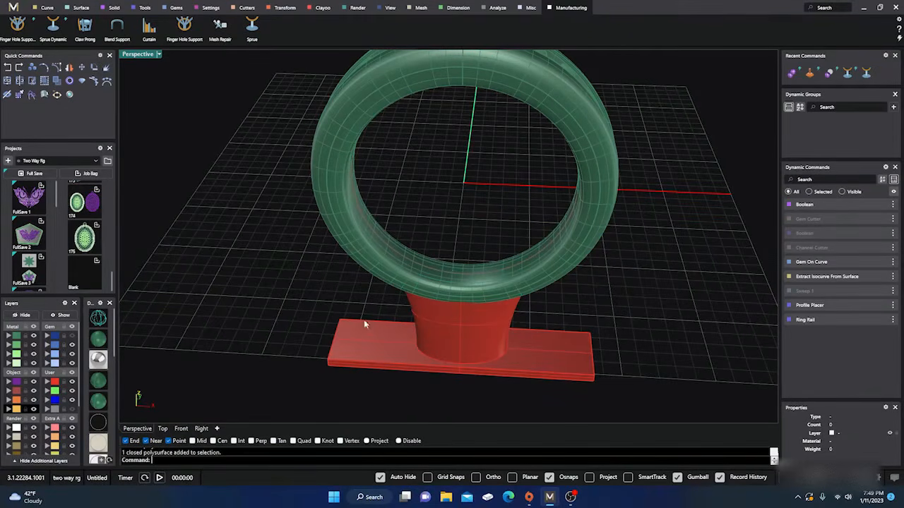
{"action": "left_click", "coordinate": [413, 310]}
{"action": "left_click", "coordinate": [373, 271]}
{"action": "left_click", "coordinate": [338, 283]}
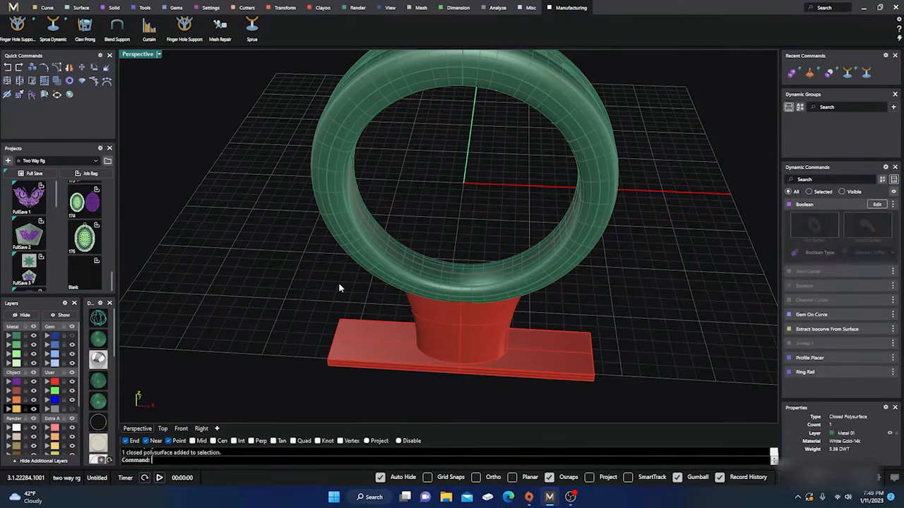
{"action": "left_click", "coordinate": [369, 346]}
{"action": "left_click", "coordinate": [430, 321]}
{"action": "scroll", "coordinate": [323, 305], "scroll_direction": "down", "scroll_amount": 3}
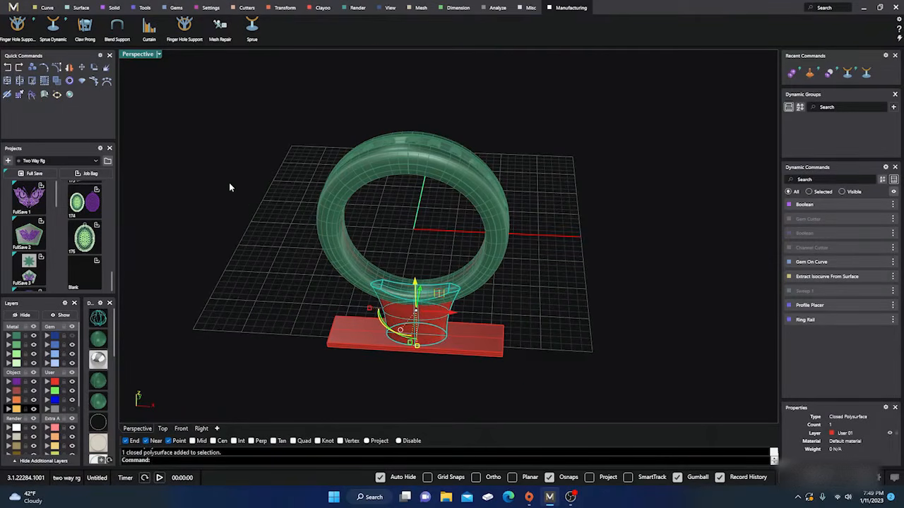
Unite the ring band with the sprue stem using Boolean Union and check the combined solid
{"action": "left_click", "coordinate": [110, 8]}
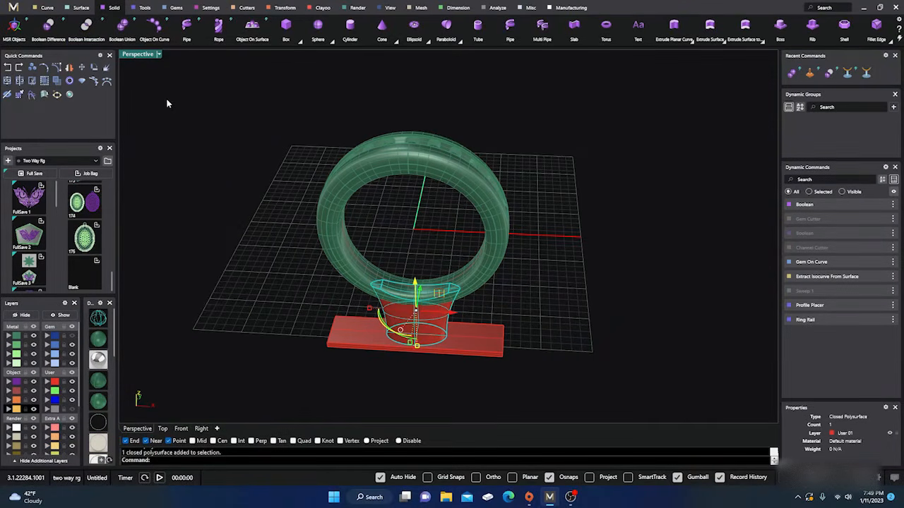
{"action": "left_click", "coordinate": [224, 187]}
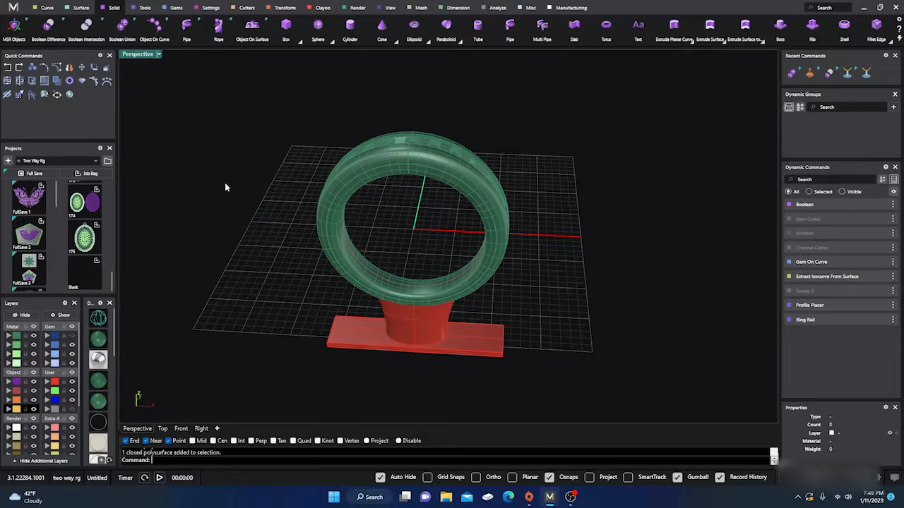
{"action": "left_click", "coordinate": [123, 26]}
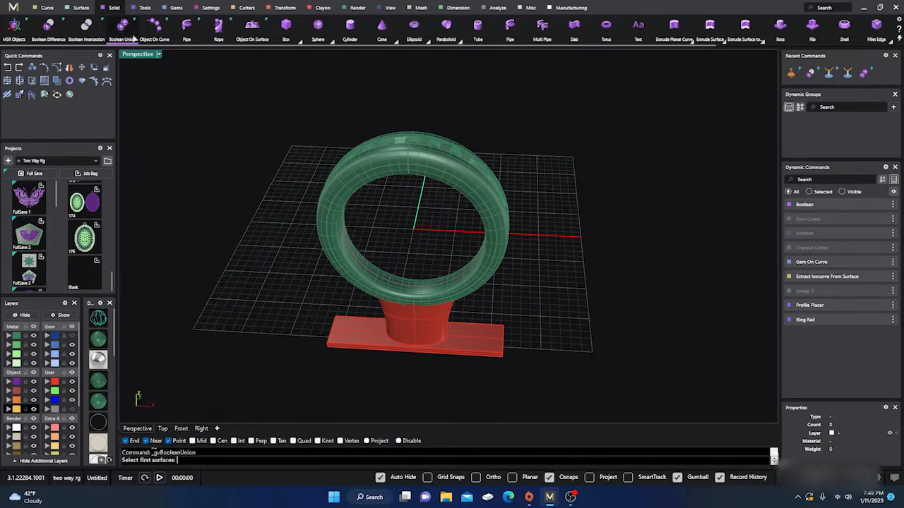
{"action": "left_click", "coordinate": [345, 280]}
{"action": "key", "text": "Return"}
{"action": "left_click", "coordinate": [392, 316]}
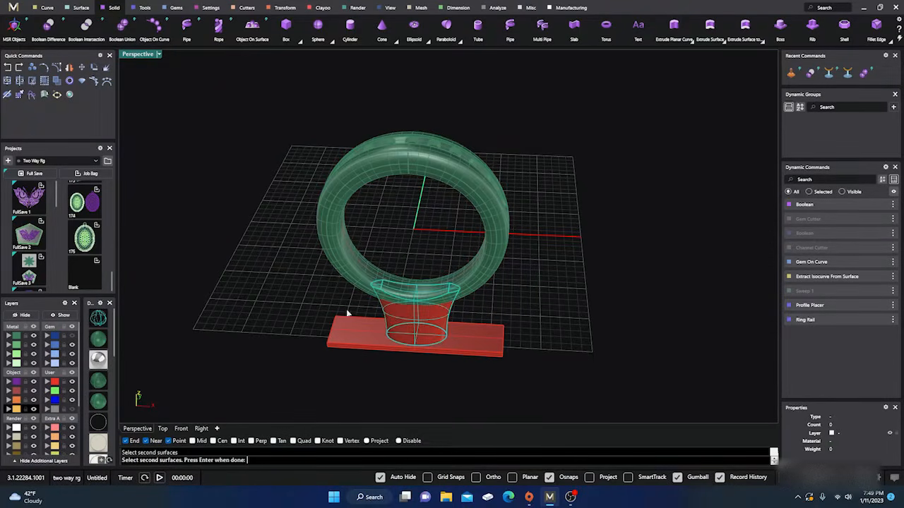
{"action": "key", "text": "Return"}
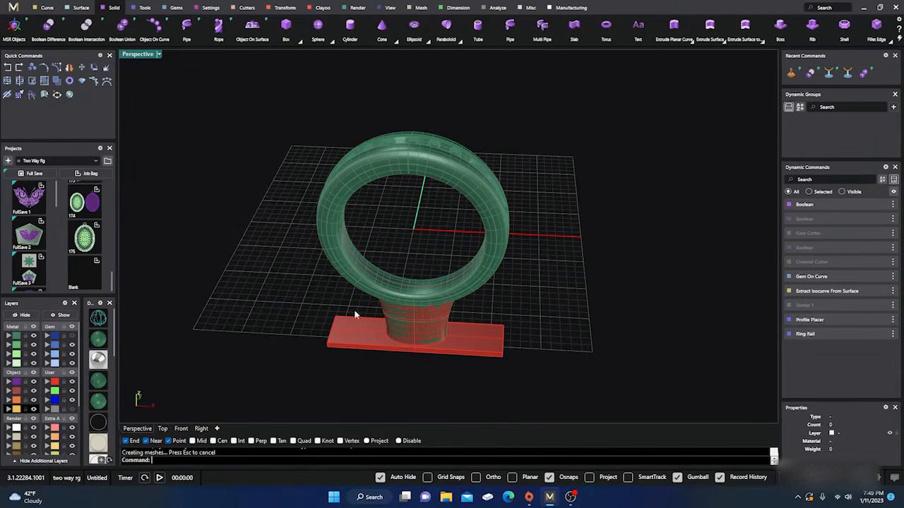
{"action": "left_click", "coordinate": [394, 320]}
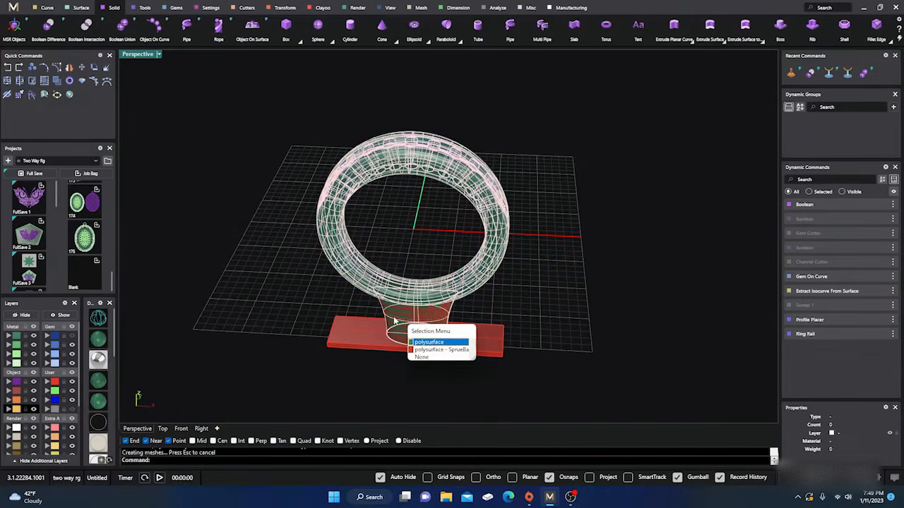
Move the leftover original sprue stem onto the hidden User 04 layer
{"action": "left_click", "coordinate": [431, 349]}
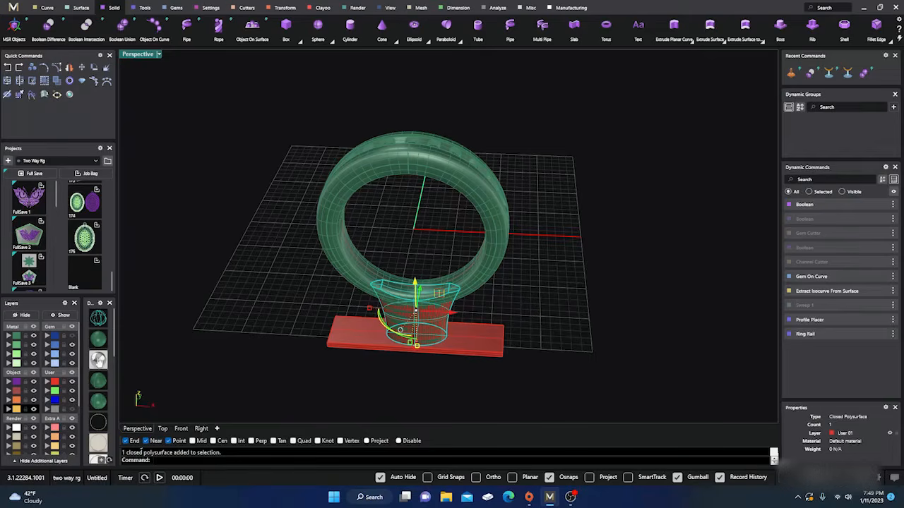
{"action": "left_click", "coordinate": [48, 410]}
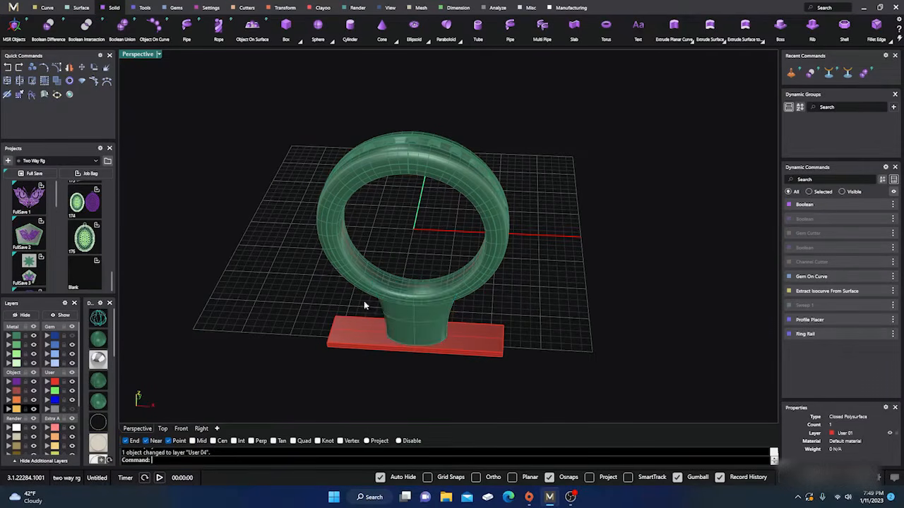
{"action": "left_click", "coordinate": [357, 280]}
{"action": "left_click", "coordinate": [326, 295]}
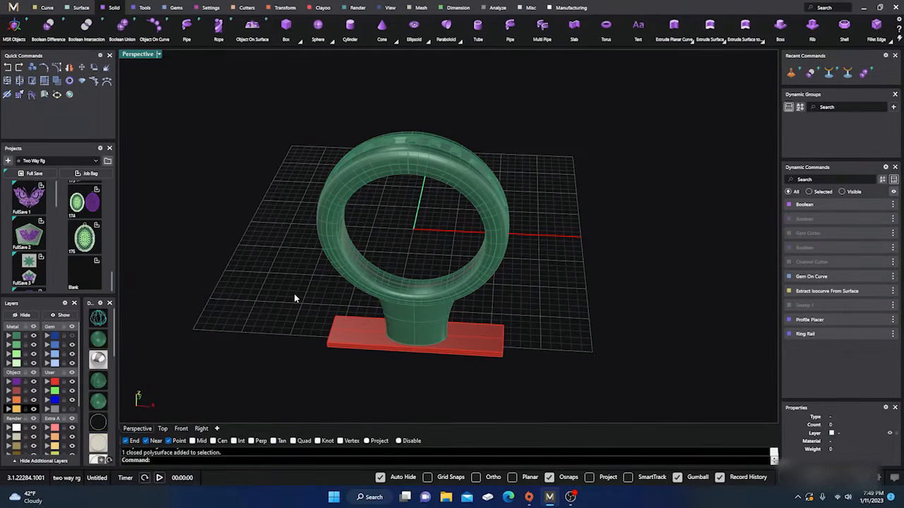
Unite the rectangular sprue base with the combined ring and stem using Boolean Union
{"action": "scroll", "coordinate": [294, 294], "scroll_direction": "down", "scroll_amount": 2}
{"action": "right_click_drag", "start_coordinate": [302, 310], "coordinate": [297, 276]}
{"action": "scroll", "coordinate": [351, 341], "scroll_direction": "up", "scroll_amount": 4}
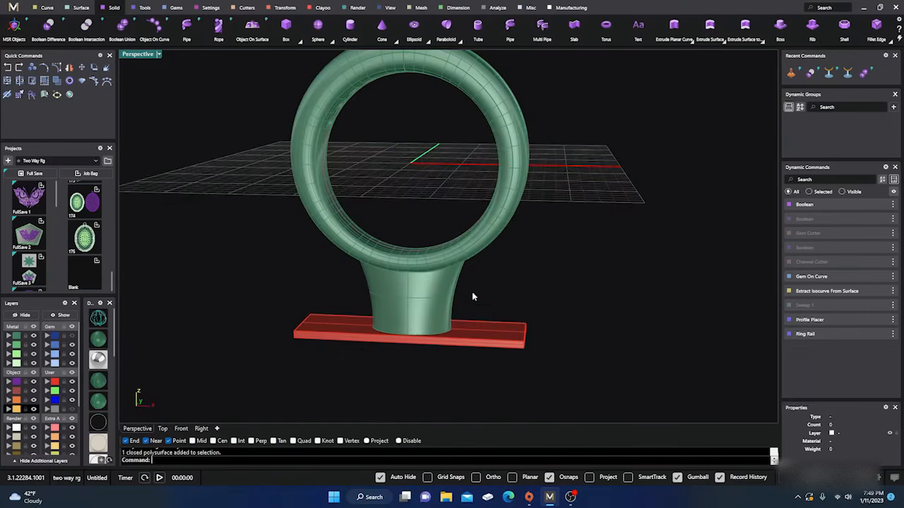
{"action": "right_click_drag", "start_coordinate": [473, 297], "coordinate": [383, 319]}
{"action": "scroll", "coordinate": [457, 292], "scroll_direction": "down", "scroll_amount": 4}
{"action": "scroll", "coordinate": [352, 296], "scroll_direction": "up", "scroll_amount": 4}
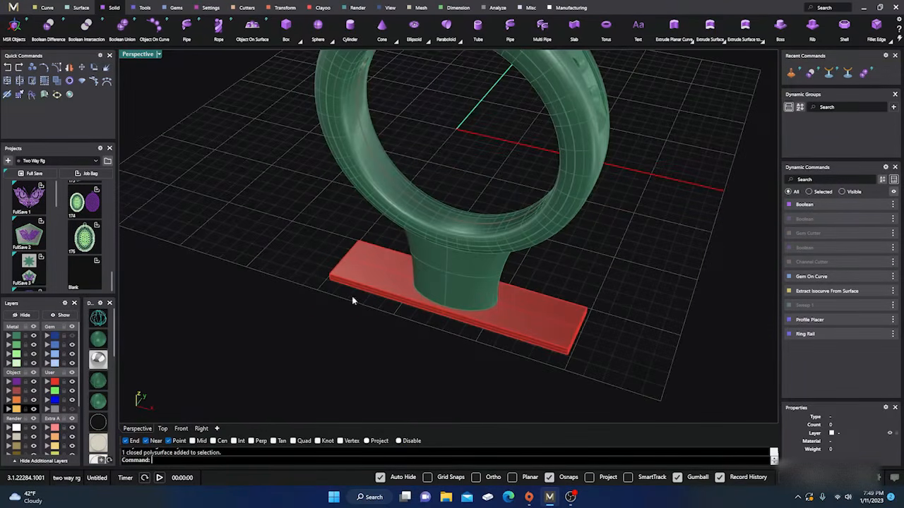
{"action": "left_click", "coordinate": [122, 26]}
{"action": "left_click", "coordinate": [448, 282]}
{"action": "key", "text": "Return"}
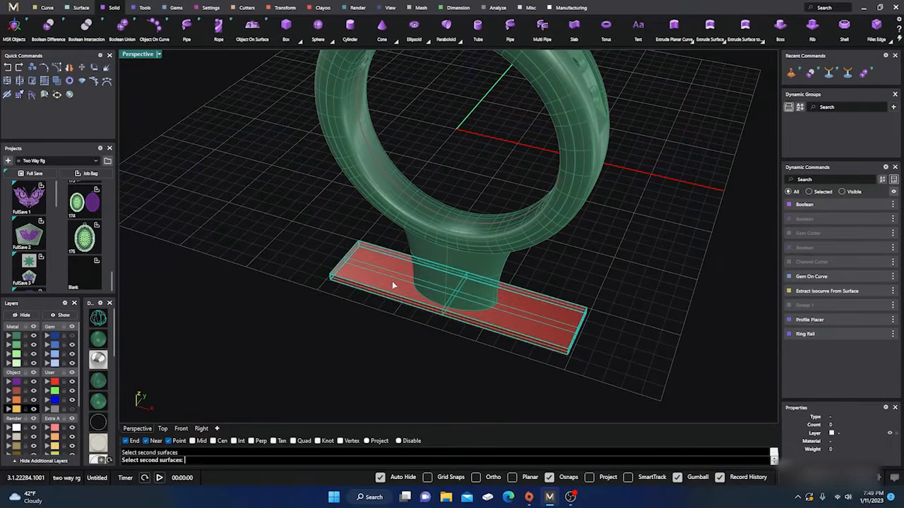
{"action": "left_click", "coordinate": [390, 287]}
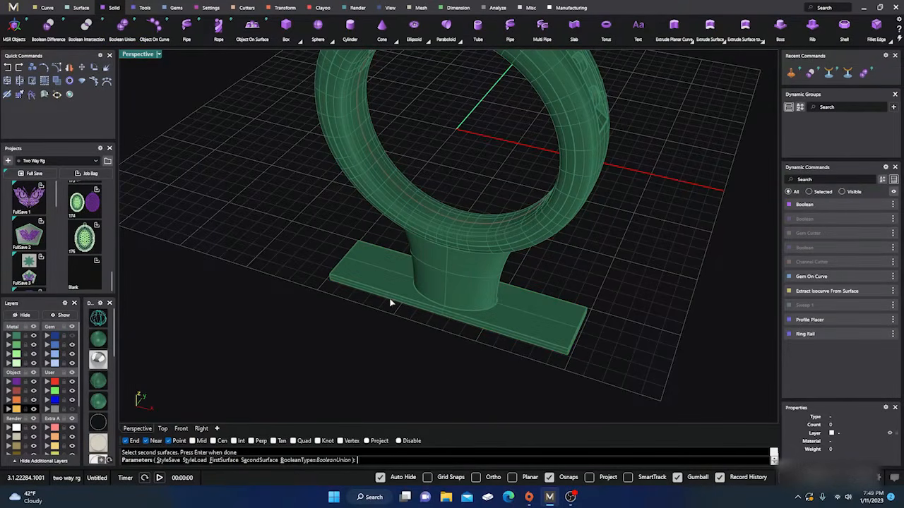
{"action": "key", "text": "Return"}
Move the leftover original sprue base onto the hidden User 04 layer and check the united solid by selecting it
{"action": "left_click", "coordinate": [390, 284]}
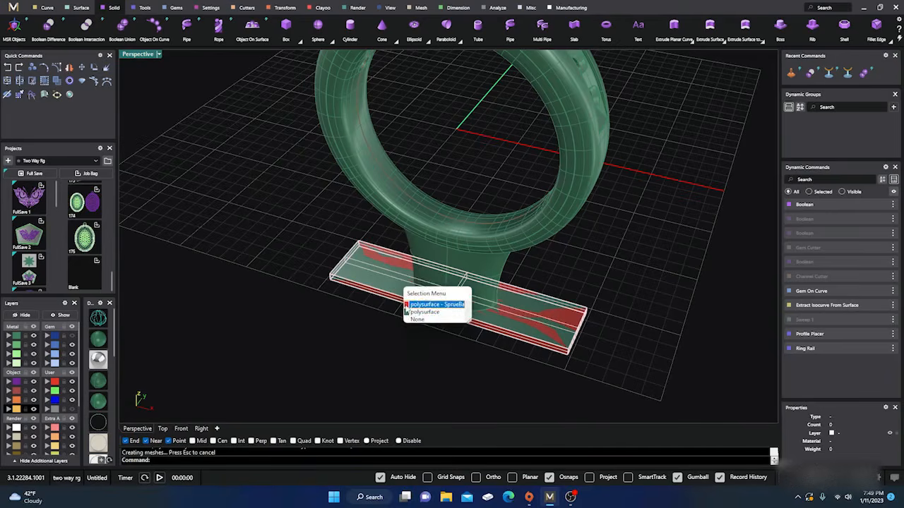
{"action": "left_click", "coordinate": [406, 310]}
{"action": "left_click", "coordinate": [47, 409]}
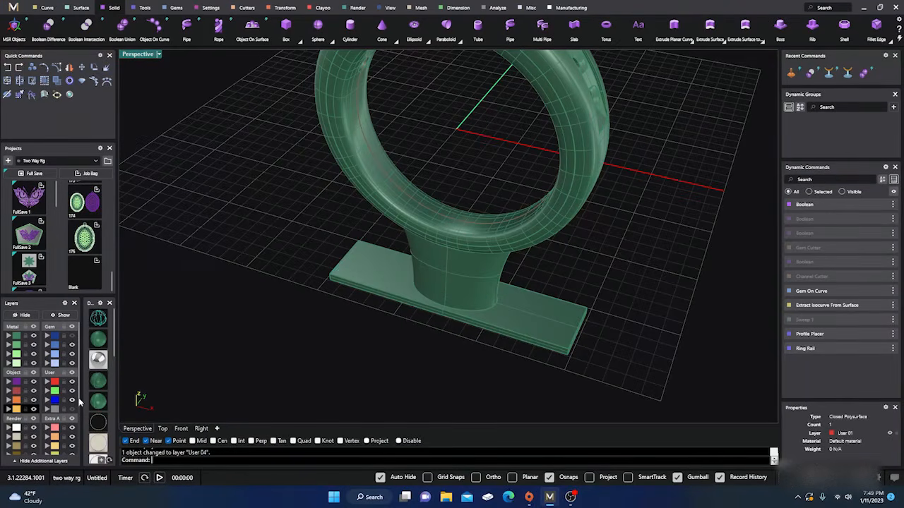
{"action": "scroll", "coordinate": [401, 350], "scroll_direction": "down", "scroll_amount": 3}
{"action": "left_click", "coordinate": [444, 322]}
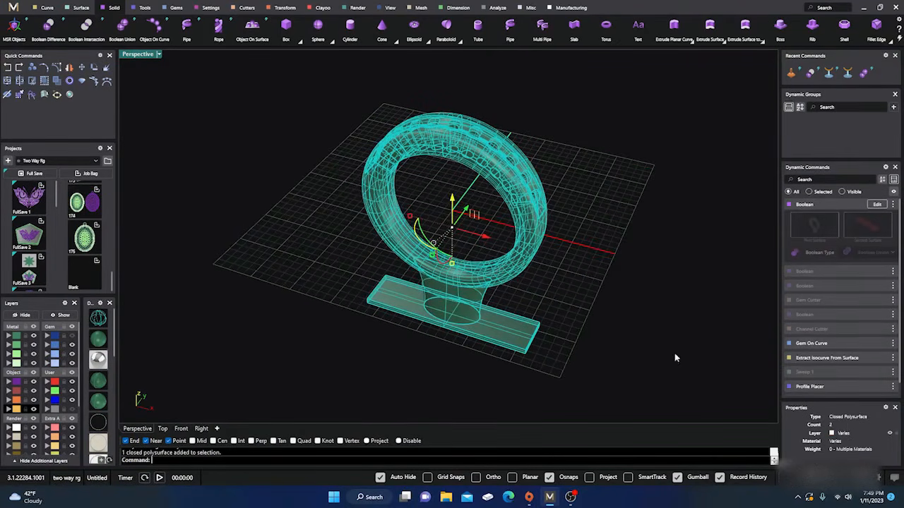
{"action": "left_click", "coordinate": [275, 341]}
Select the whole model, review the Save As file formats down to STL (Stereolithography), close without saving and clear the selection
{"action": "scroll", "coordinate": [317, 341], "scroll_direction": "down", "scroll_amount": 3}
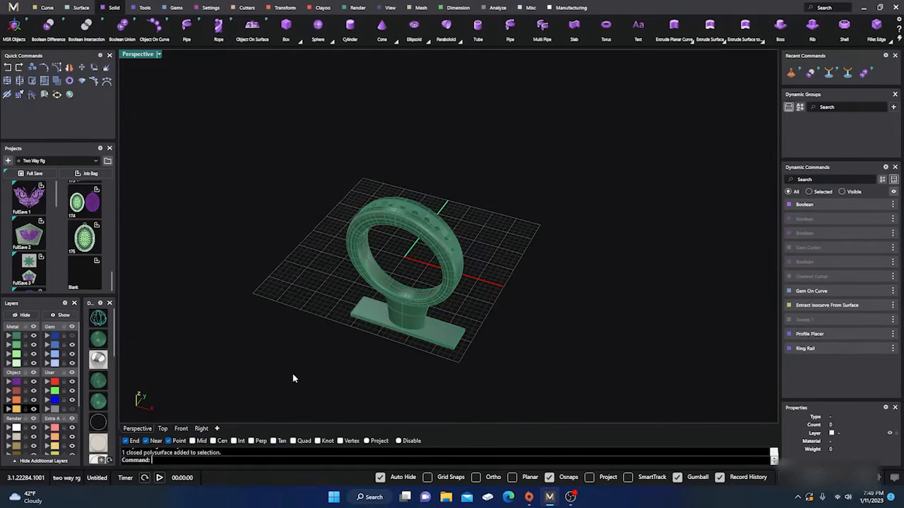
{"action": "left_click_drag", "start_coordinate": [292, 379], "coordinate": [562, 134]}
{"action": "left_click", "coordinate": [13, 7]}
{"action": "mouse_move", "coordinate": [10, 22]}
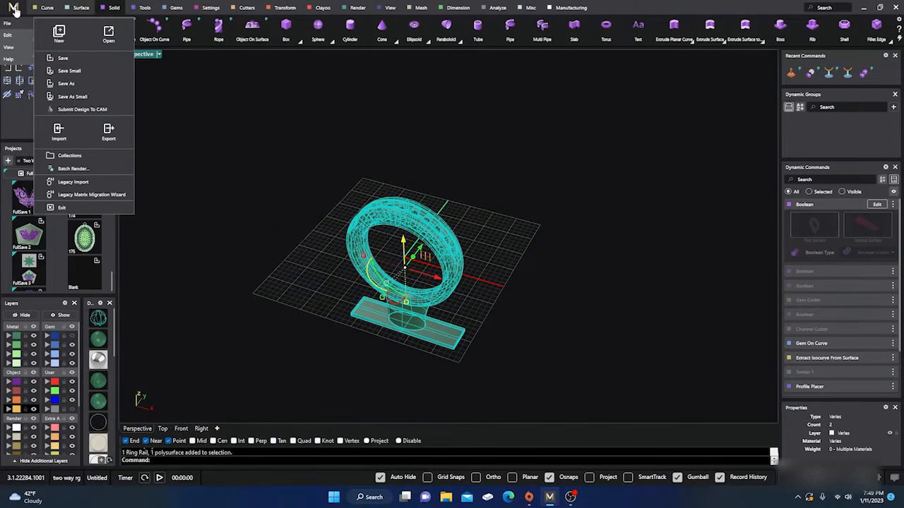
{"action": "left_click", "coordinate": [65, 83]}
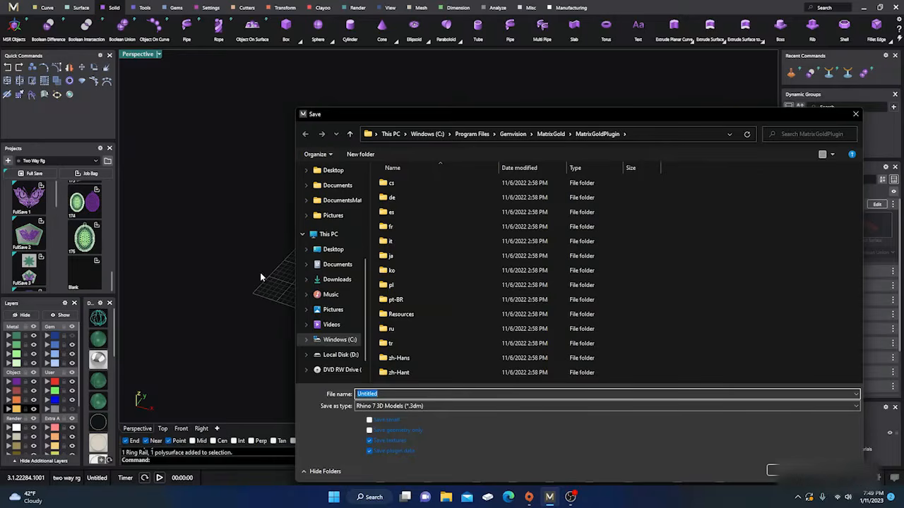
{"action": "left_click", "coordinate": [850, 407]}
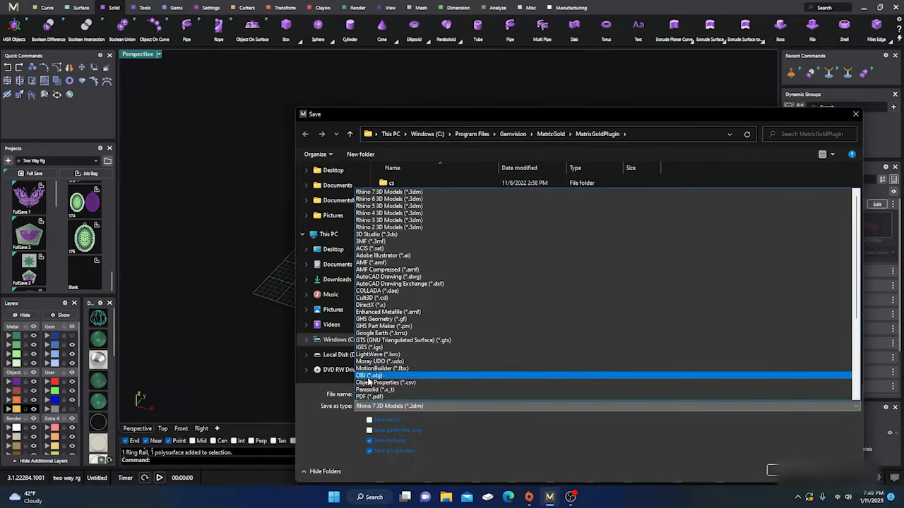
{"action": "scroll", "coordinate": [385, 348], "scroll_direction": "down", "scroll_amount": 2}
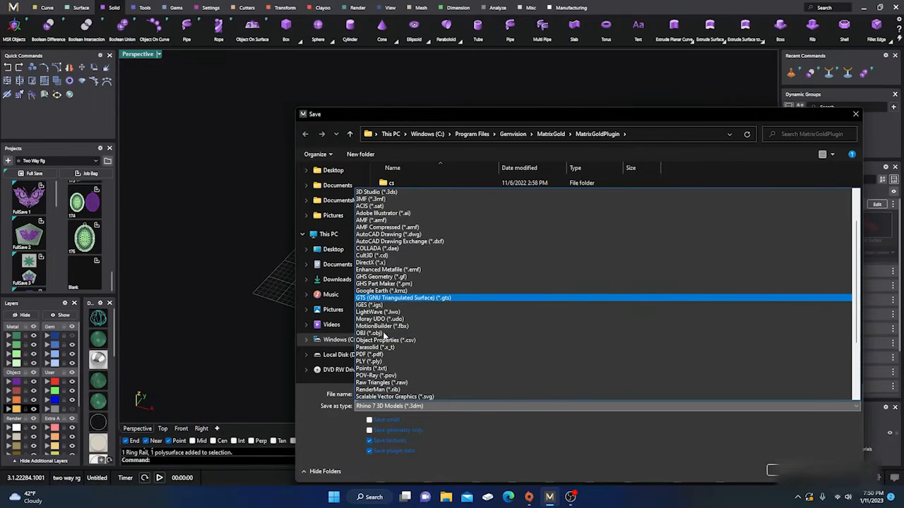
{"action": "scroll", "coordinate": [382, 351], "scroll_direction": "down", "scroll_amount": 3}
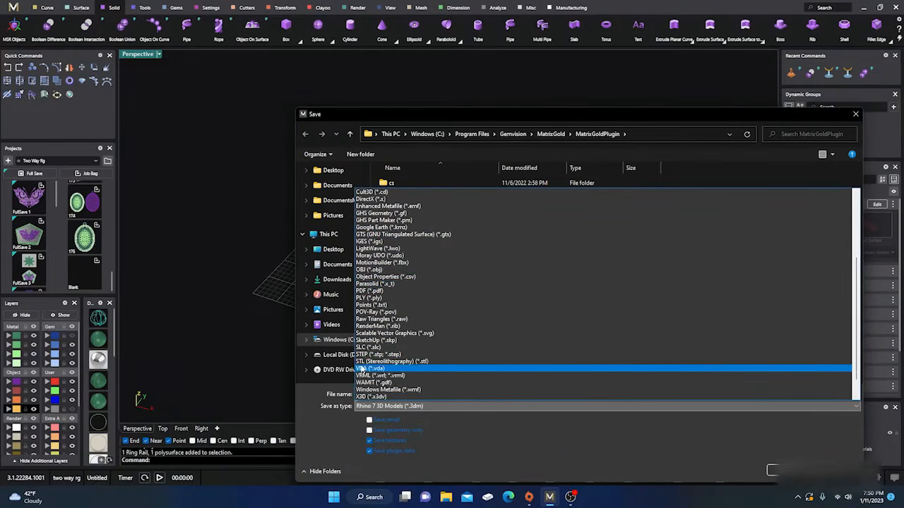
{"action": "left_click", "coordinate": [378, 362]}
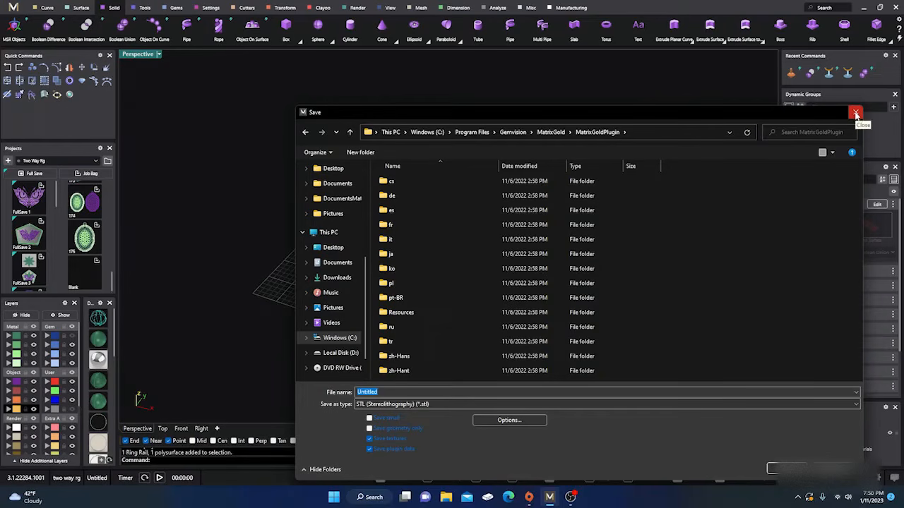
{"action": "left_click", "coordinate": [856, 113]}
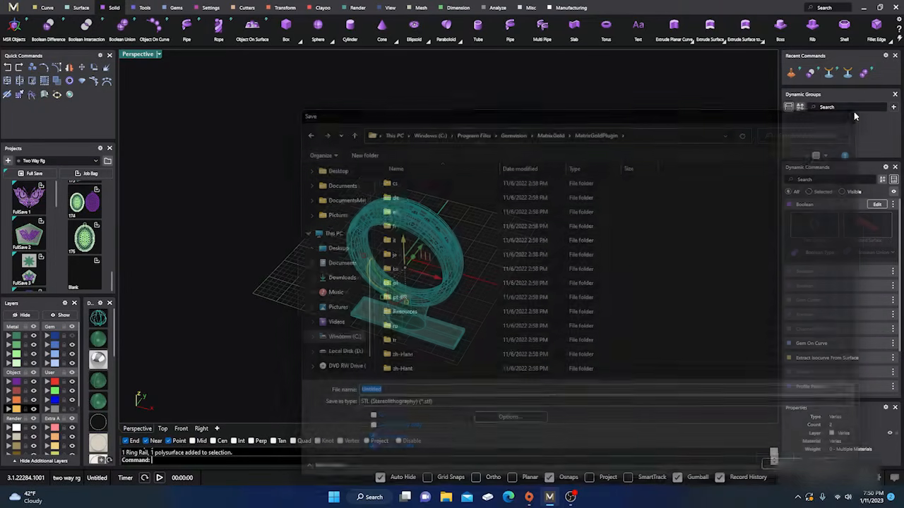
{"action": "left_click", "coordinate": [486, 299]}
Turn on the first gem layer to show the stones in the ring's channel
{"action": "scroll", "coordinate": [485, 299], "scroll_direction": "down", "scroll_amount": 5}
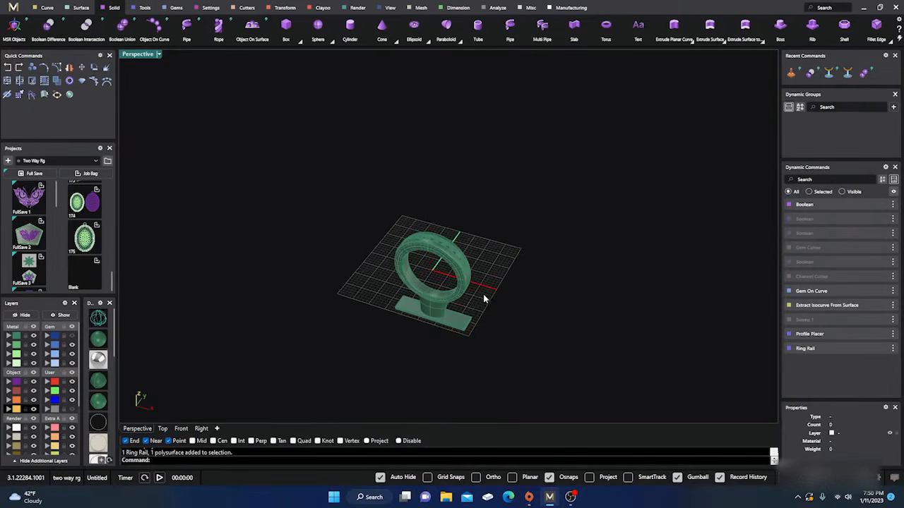
{"action": "right_click_drag", "start_coordinate": [485, 299], "coordinate": [452, 238]}
{"action": "scroll", "coordinate": [462, 312], "scroll_direction": "up", "scroll_amount": 7}
{"action": "scroll", "coordinate": [462, 312], "scroll_direction": "up", "scroll_amount": 4}
{"action": "scroll", "coordinate": [450, 313], "scroll_direction": "down", "scroll_amount": 7}
{"action": "scroll", "coordinate": [504, 231], "scroll_direction": "up", "scroll_amount": 3}
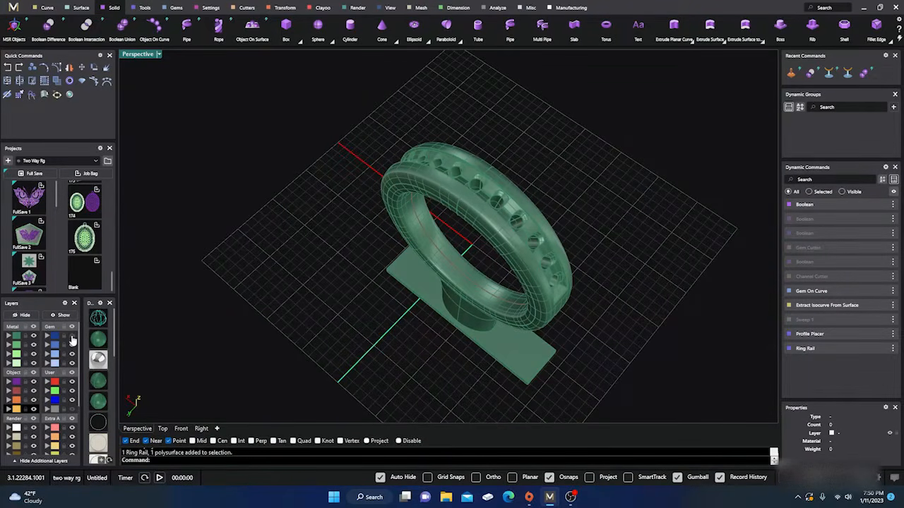
{"action": "left_click", "coordinate": [72, 336]}
{"action": "right_click_drag", "start_coordinate": [354, 244], "coordinate": [454, 274]}
{"action": "scroll", "coordinate": [458, 221], "scroll_direction": "down", "scroll_amount": 6}
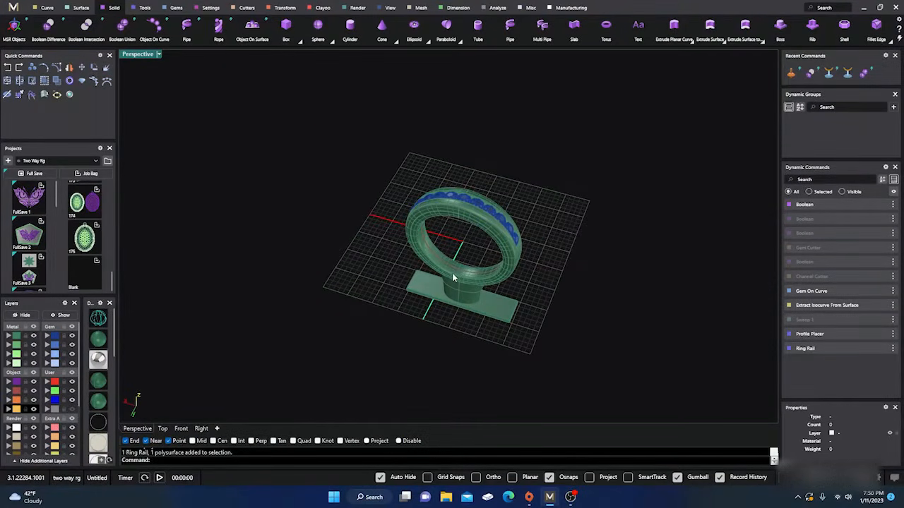
{"action": "scroll", "coordinate": [466, 256], "scroll_direction": "up", "scroll_amount": 3}
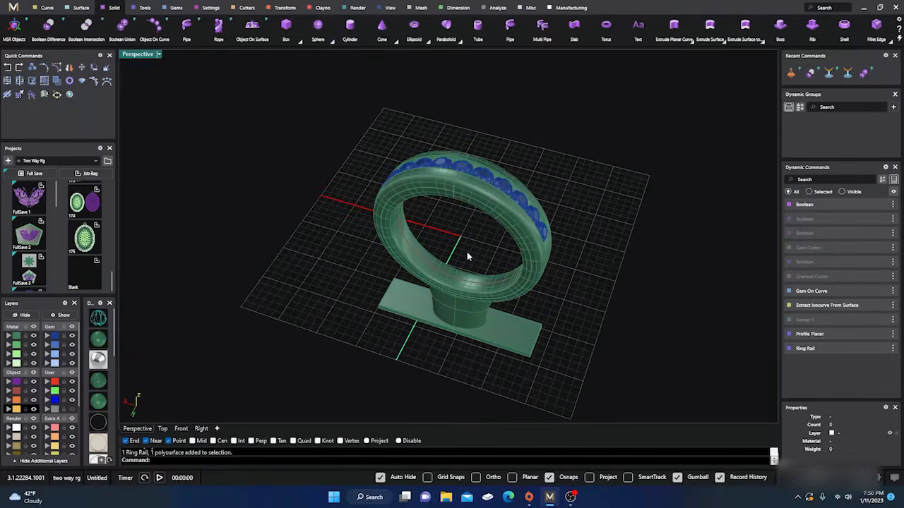
{"action": "right_click_drag", "start_coordinate": [466, 251], "coordinate": [450, 253]}
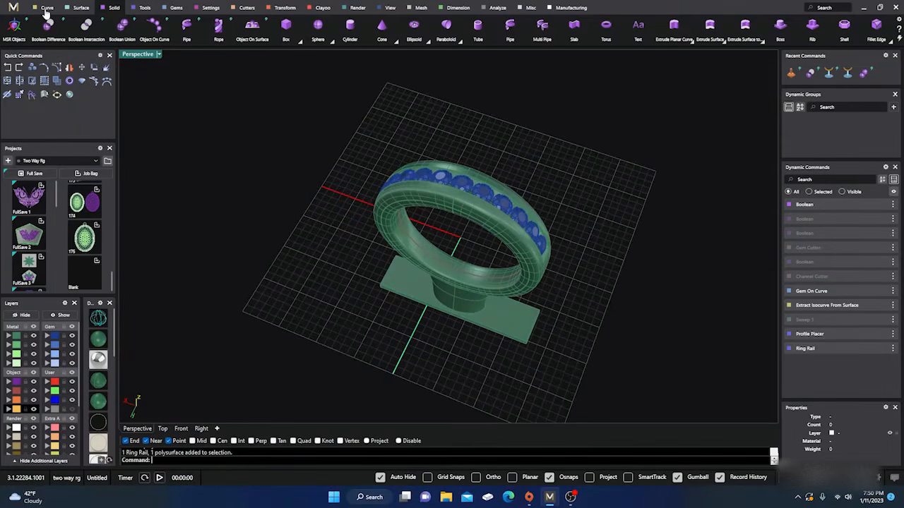
Look over the curve tools and examine the gem-set ring with its sprue from several angles
{"action": "left_click", "coordinate": [46, 8]}
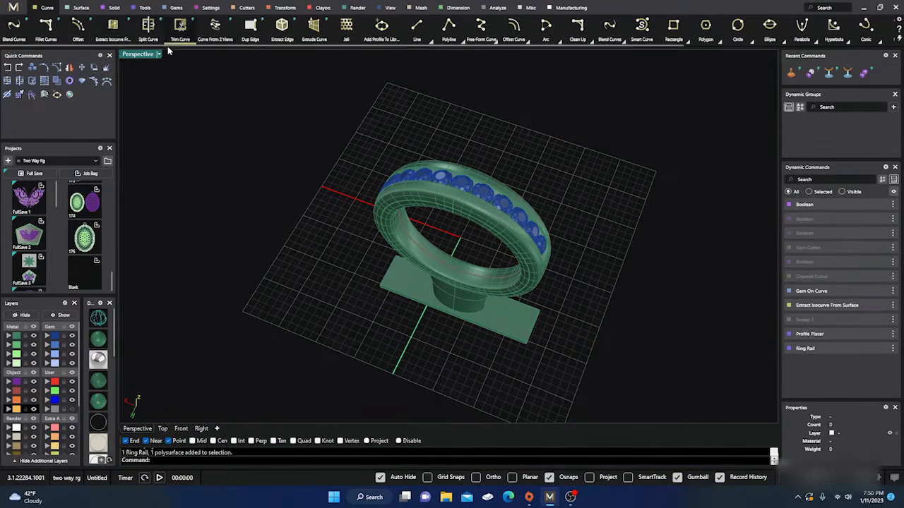
{"action": "right_click_drag", "start_coordinate": [232, 103], "coordinate": [232, 123]}
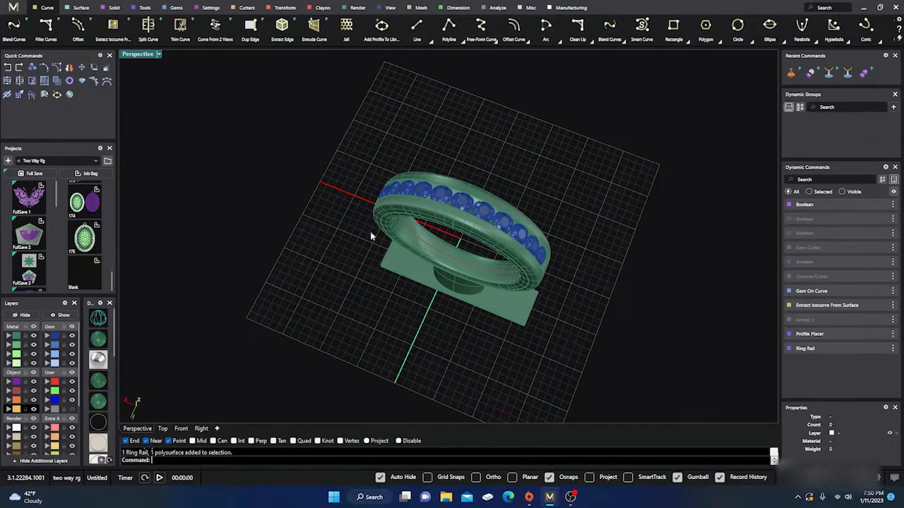
{"action": "right_click_drag", "start_coordinate": [475, 191], "coordinate": [422, 242]}
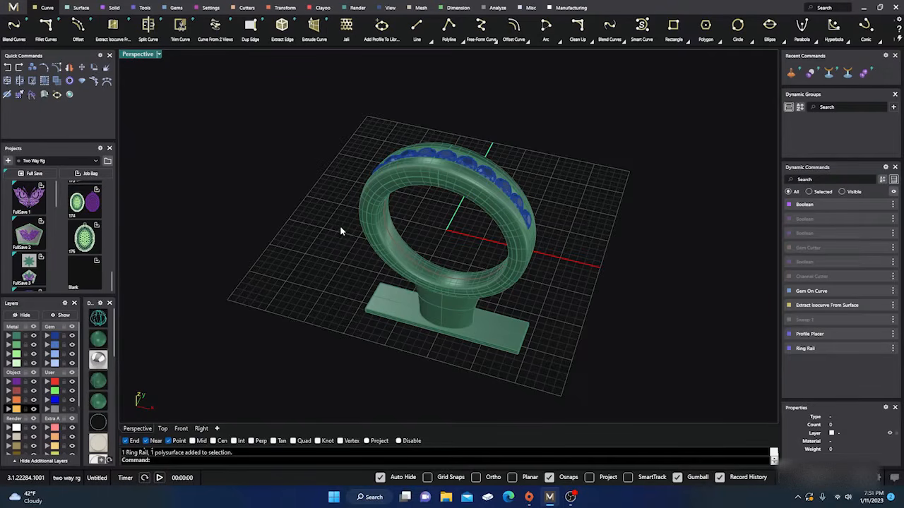
{"action": "mouse_move", "coordinate": [340, 231]}
{"action": "right_mouse_down"}
{"action": "mouse_move", "coordinate": [347, 208]}
{"action": "mouse_move", "coordinate": [343, 240]}
{"action": "right_mouse_up"}
{"action": "scroll", "coordinate": [423, 262], "scroll_direction": "up", "scroll_amount": 3}
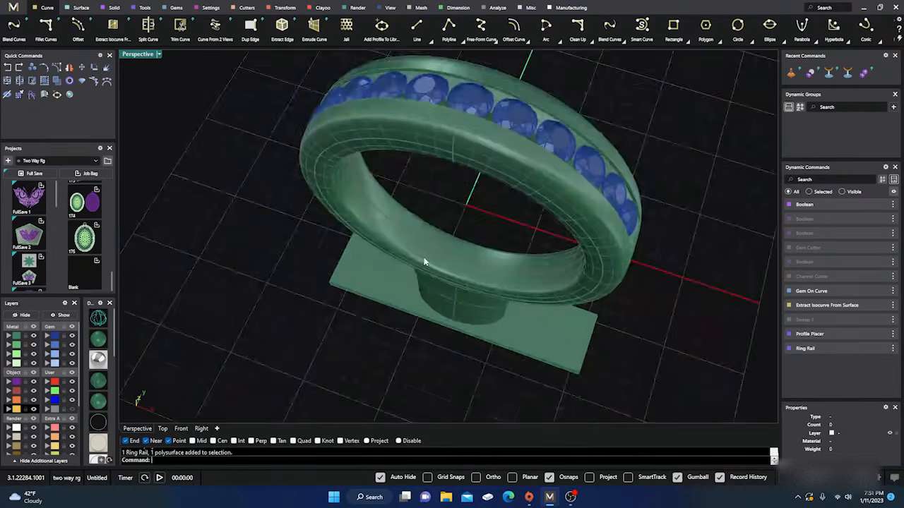
{"action": "right_click_drag", "start_coordinate": [427, 305], "coordinate": [441, 280]}
{"action": "scroll", "coordinate": [441, 281], "scroll_direction": "down", "scroll_amount": 4}
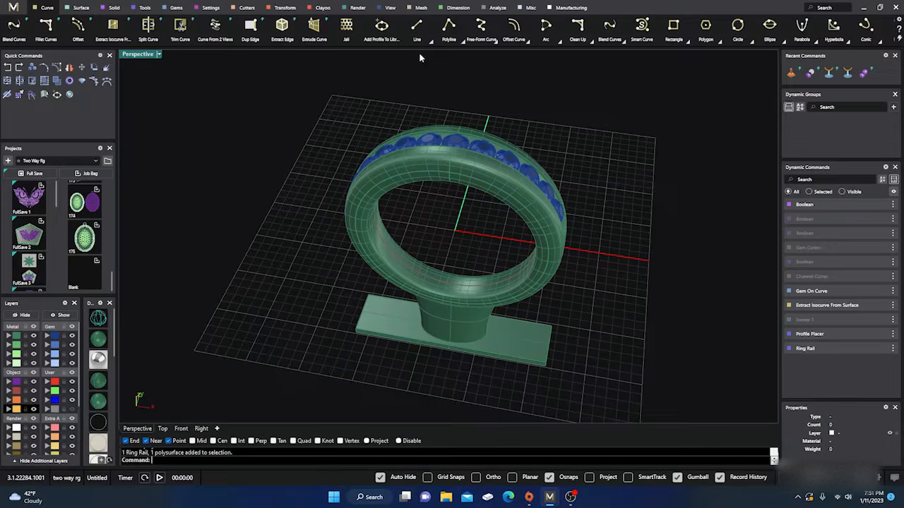
{"action": "mouse_move", "coordinate": [416, 25]}
Delete the ring, sprue and gems, and start a new file without saving the changes
{"action": "right_click_drag", "start_coordinate": [389, 209], "coordinate": [436, 261]}
{"action": "scroll", "coordinate": [435, 239], "scroll_direction": "down", "scroll_amount": 2}
{"action": "left_click_drag", "start_coordinate": [302, 113], "coordinate": [615, 347]}
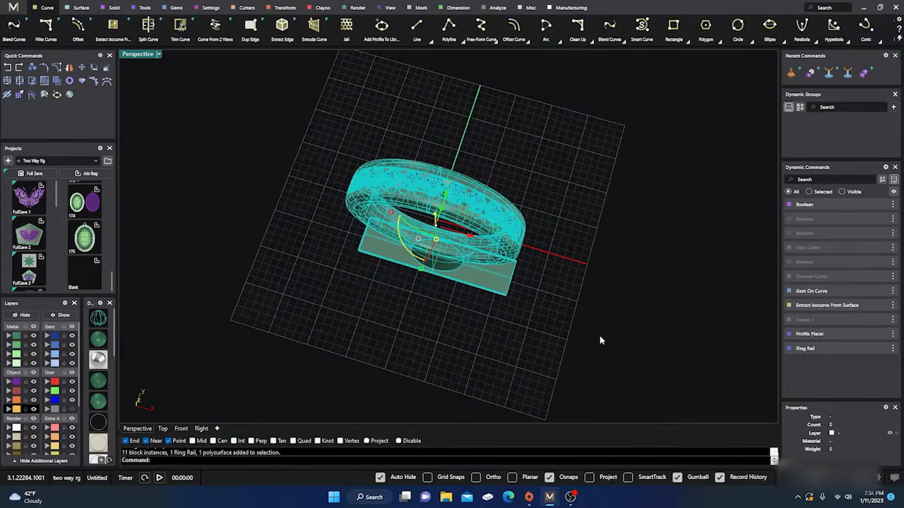
{"action": "key", "text": "Delete"}
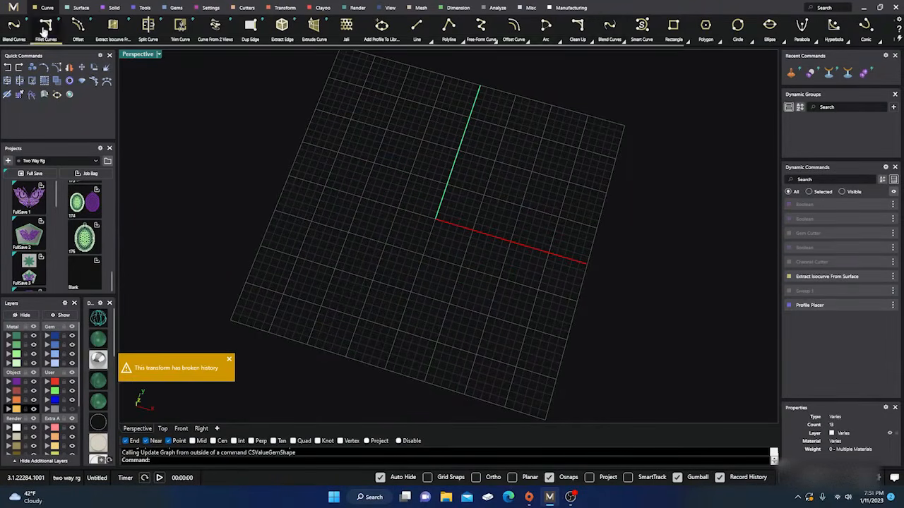
{"action": "left_click", "coordinate": [13, 7]}
{"action": "left_click", "coordinate": [60, 27]}
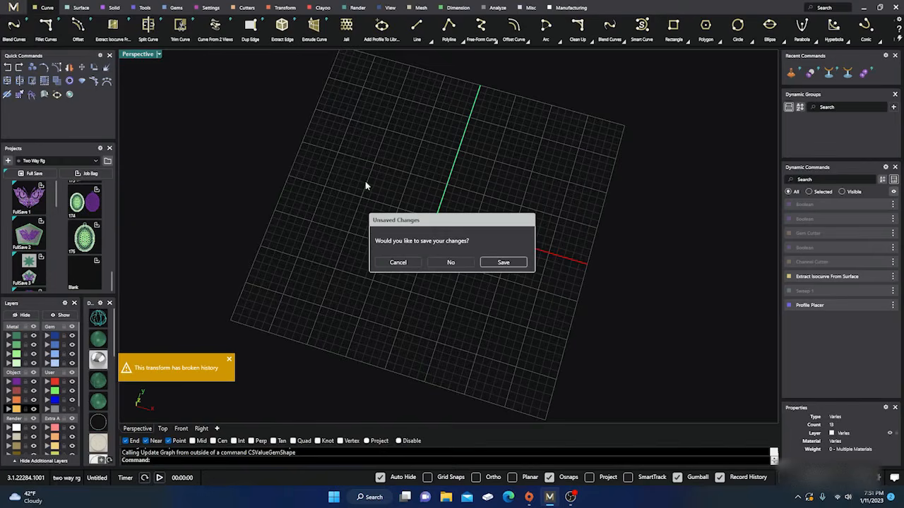
{"action": "left_click", "coordinate": [449, 263]}
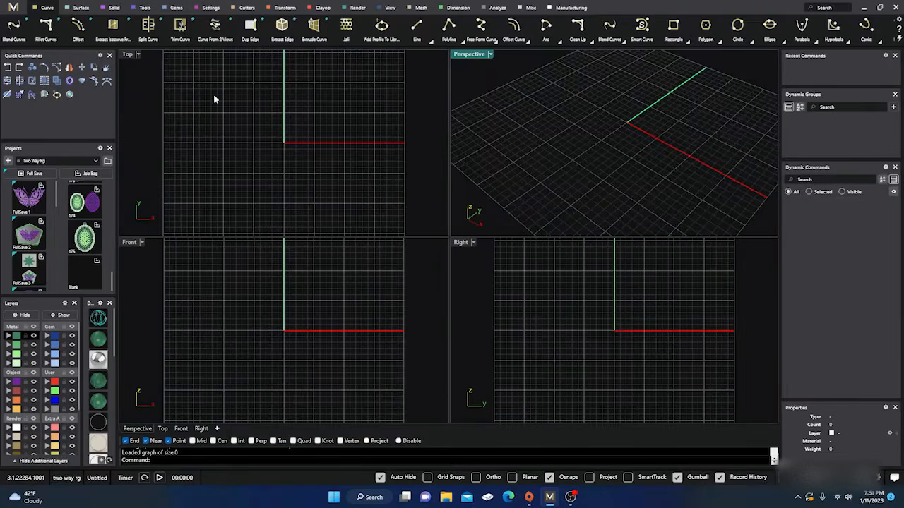
Create a US size 7 bypass ring rail with X Overlap 4.45, X Bend 5.2 and Y Bend 3.95
{"action": "left_click", "coordinate": [144, 8]}
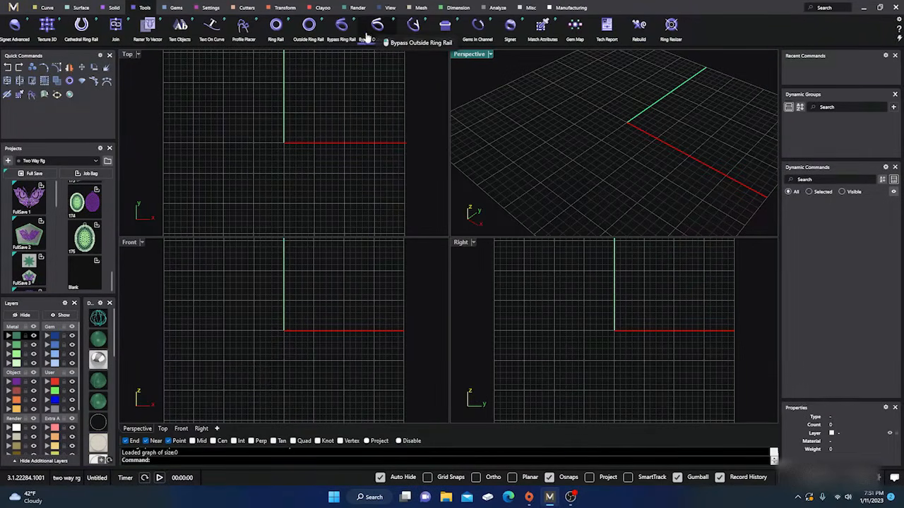
{"action": "left_click", "coordinate": [341, 27]}
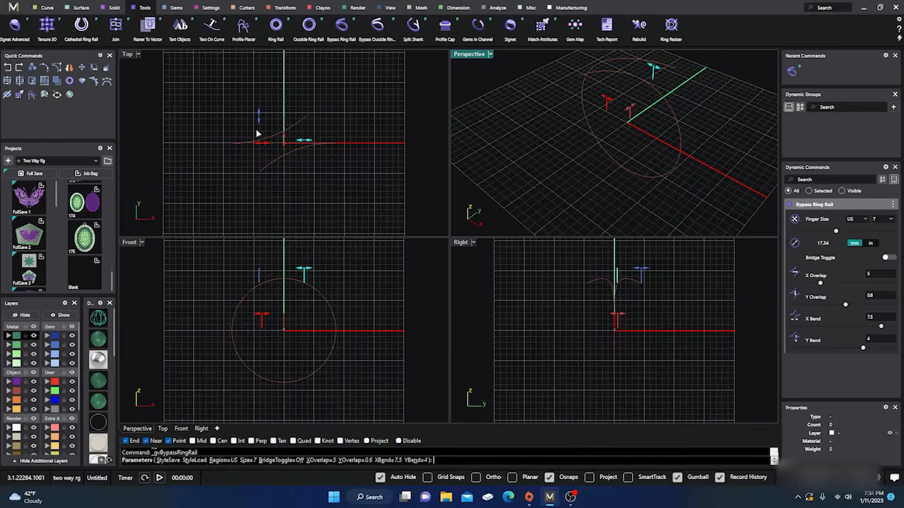
{"action": "scroll", "coordinate": [256, 130], "scroll_direction": "up", "scroll_amount": 4}
{"action": "mouse_move", "coordinate": [260, 112]}
{"action": "left_mouse_down"}
{"action": "mouse_move", "coordinate": [261, 86]}
{"action": "mouse_move", "coordinate": [259, 110]}
{"action": "left_mouse_up"}
{"action": "mouse_move", "coordinate": [260, 153]}
{"action": "left_mouse_down"}
{"action": "mouse_move", "coordinate": [238, 151]}
{"action": "mouse_move", "coordinate": [265, 151]}
{"action": "mouse_move", "coordinate": [256, 153]}
{"action": "left_mouse_up"}
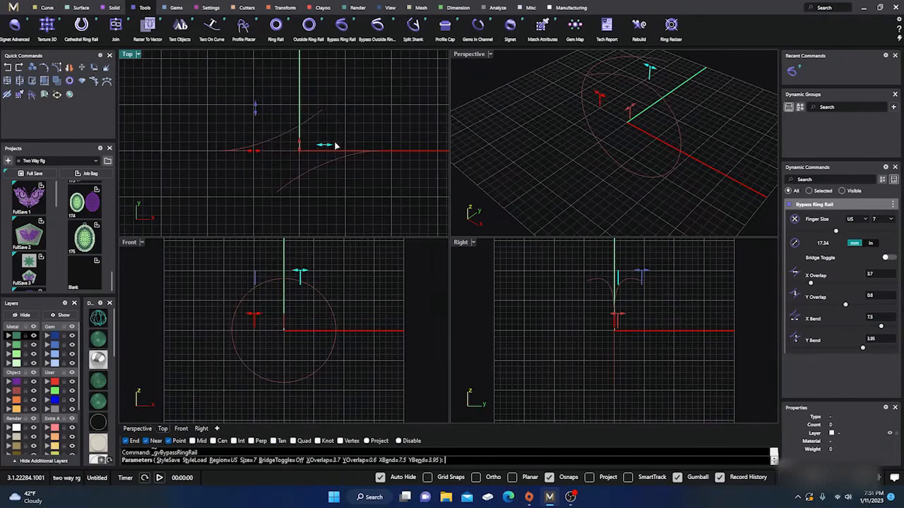
{"action": "left_click_drag", "start_coordinate": [330, 146], "coordinate": [299, 146]}
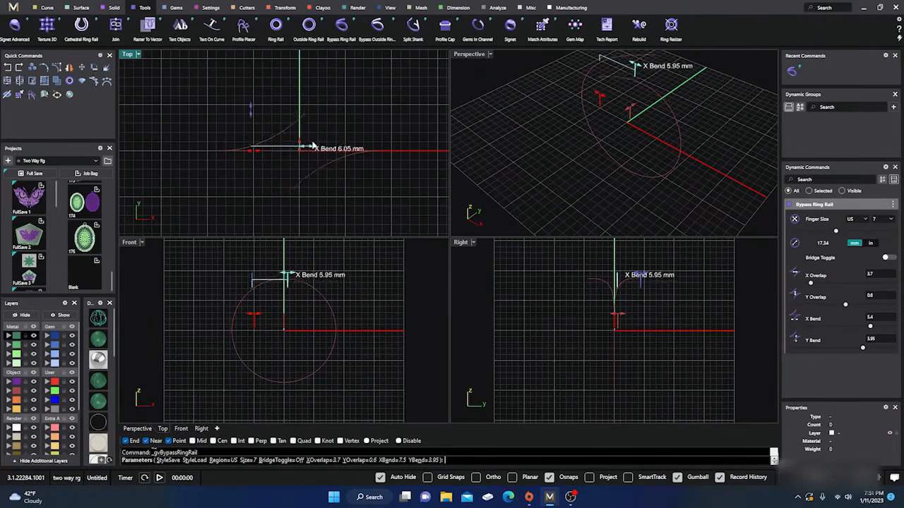
{"action": "mouse_move", "coordinate": [257, 318]}
{"action": "left_mouse_down"}
{"action": "mouse_move", "coordinate": [241, 317]}
{"action": "mouse_move", "coordinate": [260, 316]}
{"action": "left_mouse_up"}
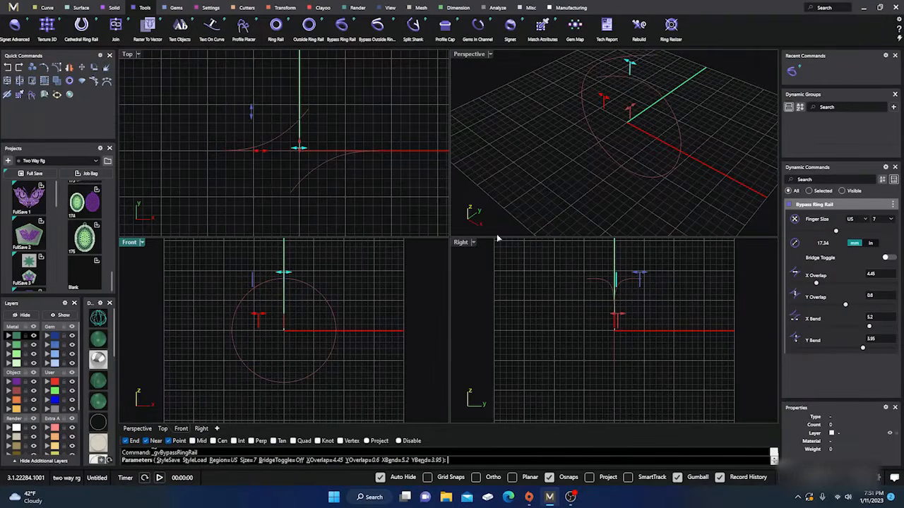
{"action": "right_click_drag", "start_coordinate": [500, 174], "coordinate": [546, 176]}
{"action": "scroll", "coordinate": [556, 174], "scroll_direction": "down", "scroll_amount": 4}
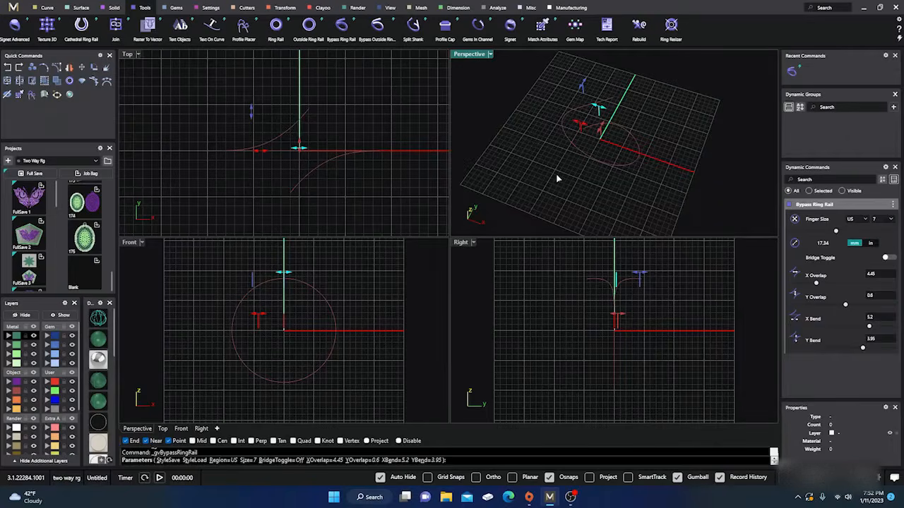
{"action": "key", "text": "Return"}
Start Profile Placer on the bypass rail and assign the profileplacerCF_35 shank profile to its starting end
{"action": "left_click", "coordinate": [602, 127]}
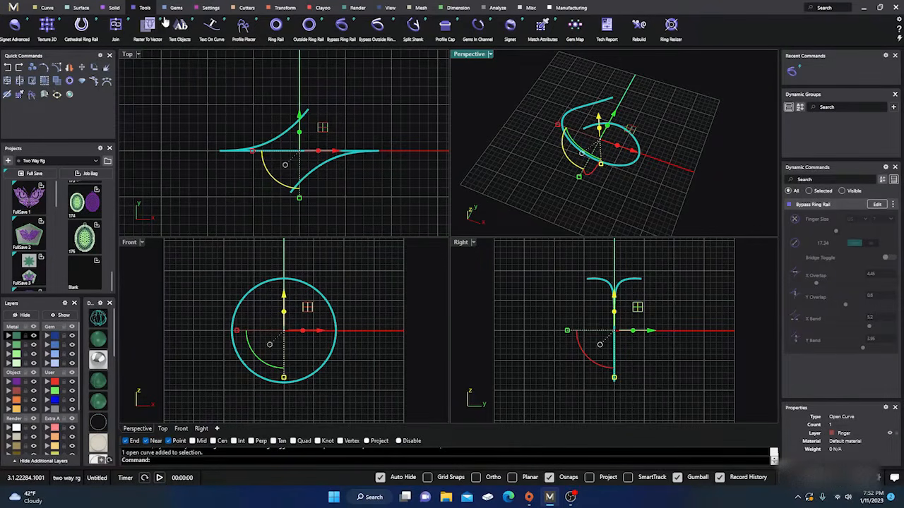
{"action": "left_click", "coordinate": [243, 27]}
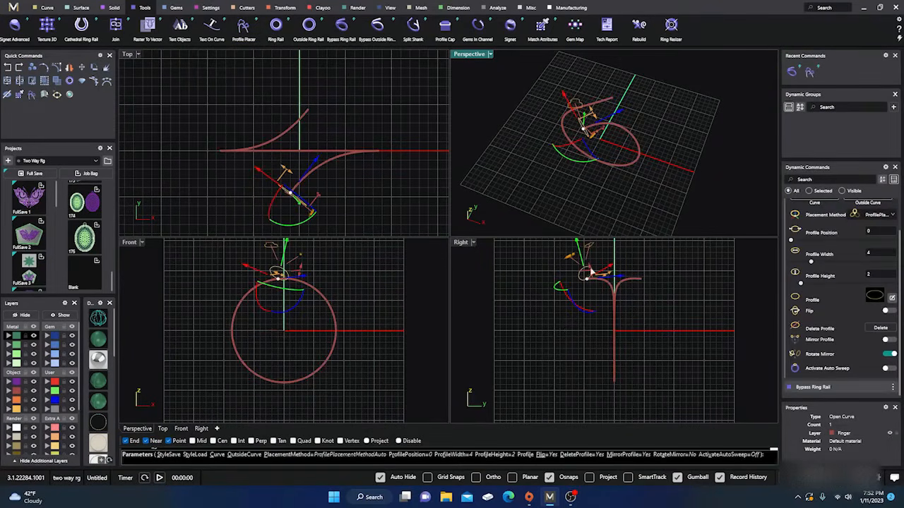
{"action": "scroll", "coordinate": [625, 311], "scroll_direction": "up", "scroll_amount": 2}
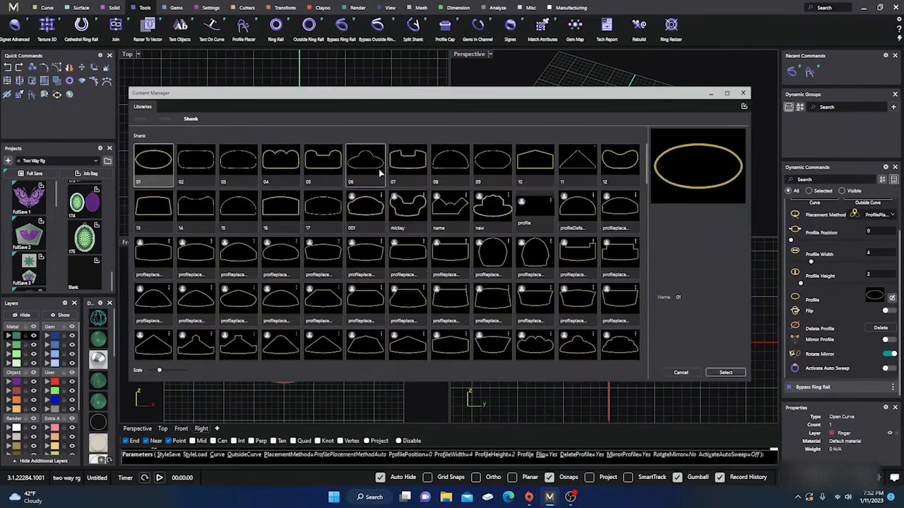
{"action": "left_click", "coordinate": [541, 342]}
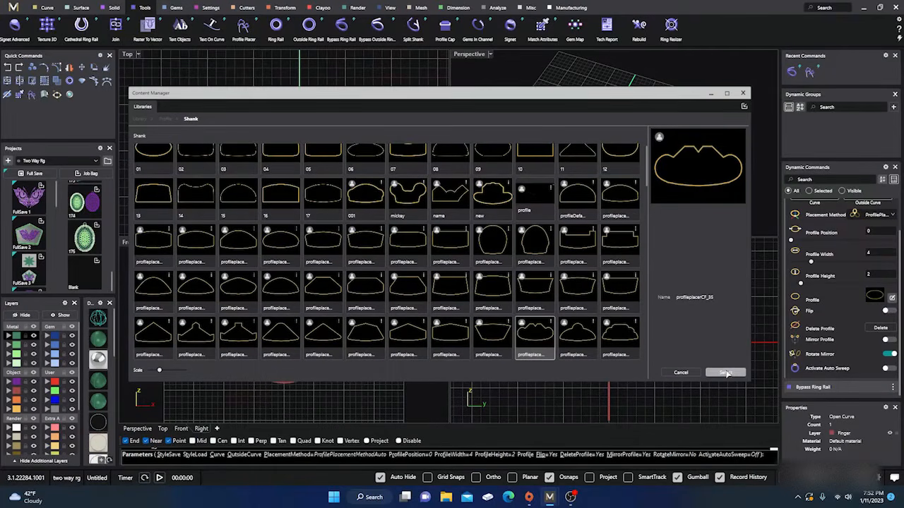
{"action": "left_click", "coordinate": [743, 93]}
Rotate the end profile upright and mirror it onto the rail's opposite end
{"action": "right_click_drag", "start_coordinate": [586, 158], "coordinate": [647, 143]}
{"action": "scroll", "coordinate": [616, 106], "scroll_direction": "up", "scroll_amount": 8}
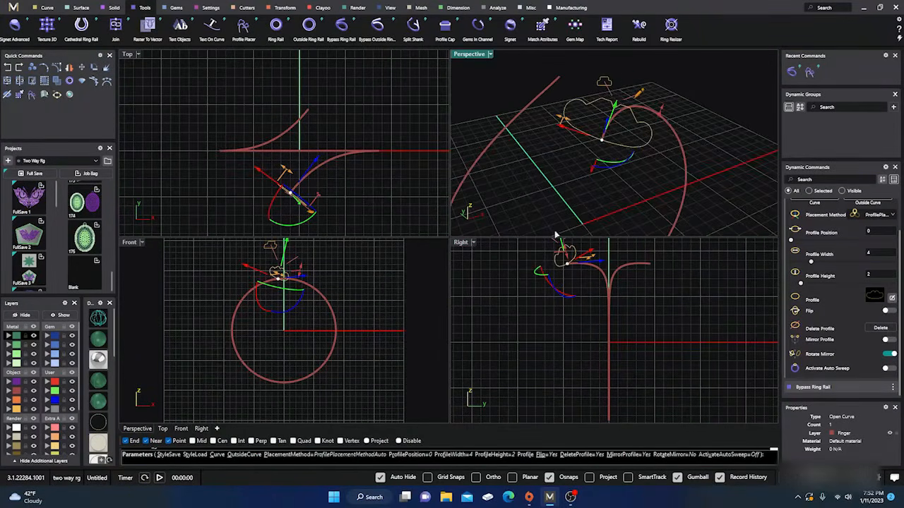
{"action": "scroll", "coordinate": [579, 168], "scroll_direction": "up", "scroll_amount": 3}
{"action": "right_click_drag", "start_coordinate": [583, 182], "coordinate": [590, 166]}
{"action": "scroll", "coordinate": [592, 177], "scroll_direction": "down", "scroll_amount": 5}
{"action": "left_click_drag", "start_coordinate": [625, 157], "coordinate": [638, 154]}
{"action": "right_click_drag", "start_coordinate": [662, 169], "coordinate": [573, 176]}
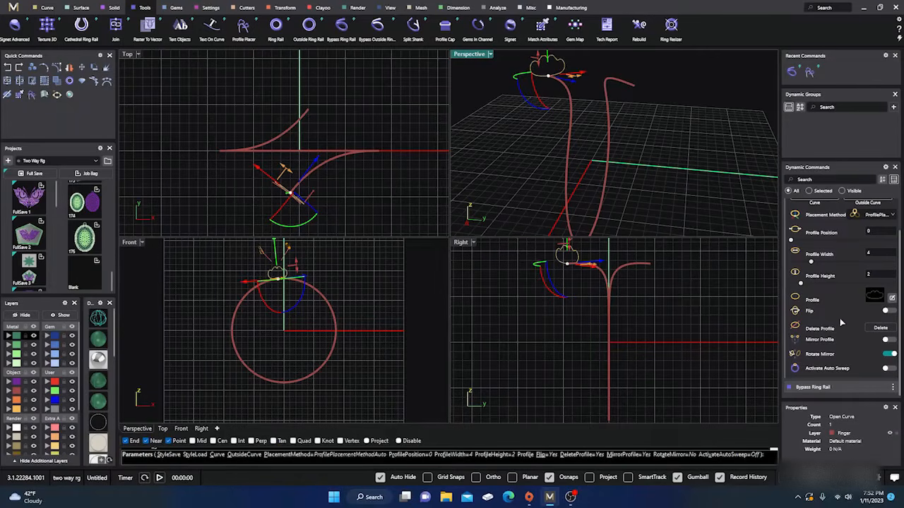
{"action": "left_click", "coordinate": [891, 340]}
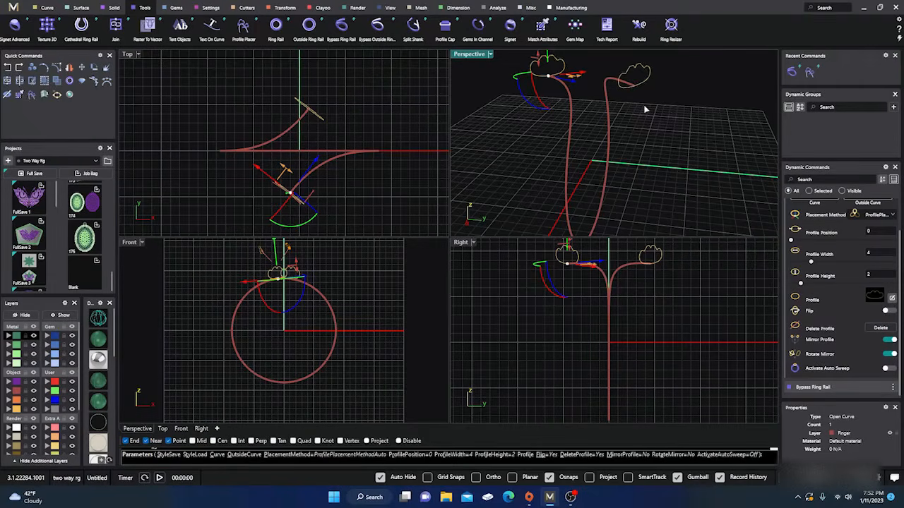
Add a profile on the ring's side at position 0.27 and assign it the profileplacerCF_72 shank shape
{"action": "right_click_drag", "start_coordinate": [635, 175], "coordinate": [524, 151]}
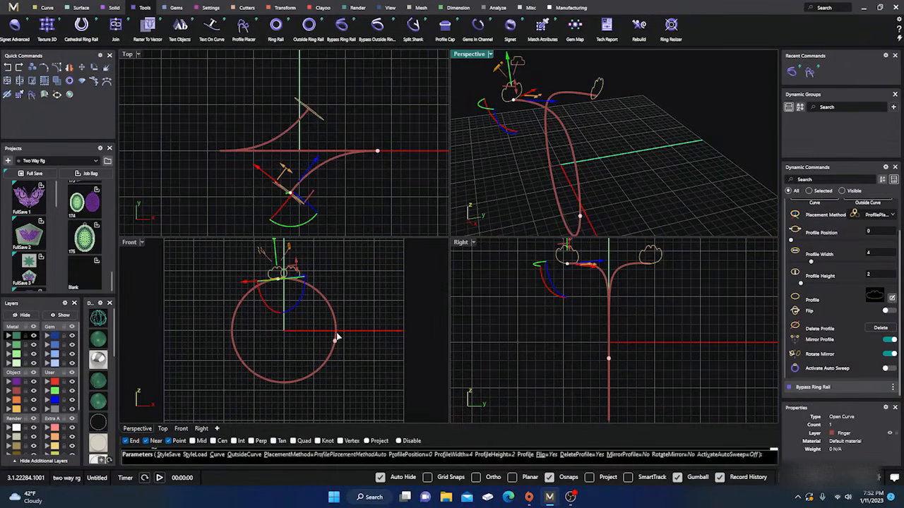
{"action": "scroll", "coordinate": [336, 336], "scroll_direction": "up", "scroll_amount": 5}
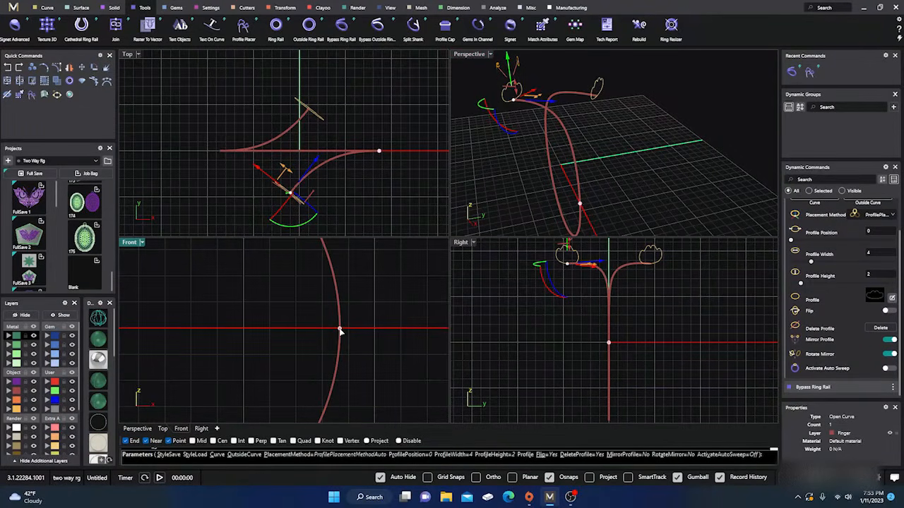
{"action": "left_click", "coordinate": [340, 330]}
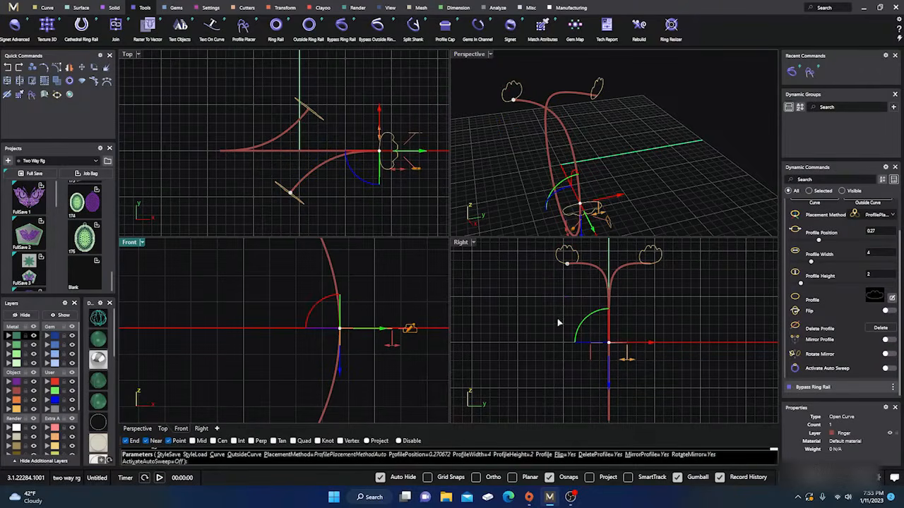
{"action": "scroll", "coordinate": [569, 158], "scroll_direction": "down", "scroll_amount": 3}
{"action": "right_click_drag", "start_coordinate": [569, 159], "coordinate": [605, 177]}
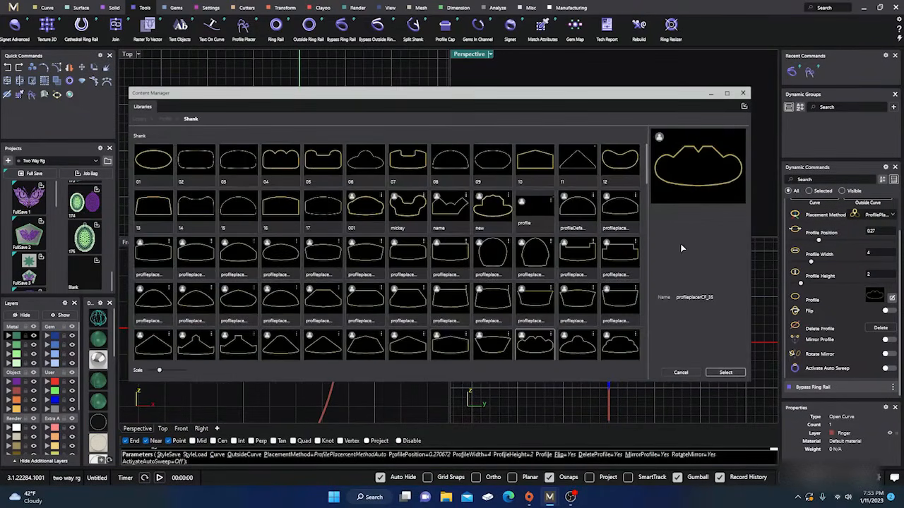
{"action": "scroll", "coordinate": [323, 257], "scroll_direction": "down", "scroll_amount": 3}
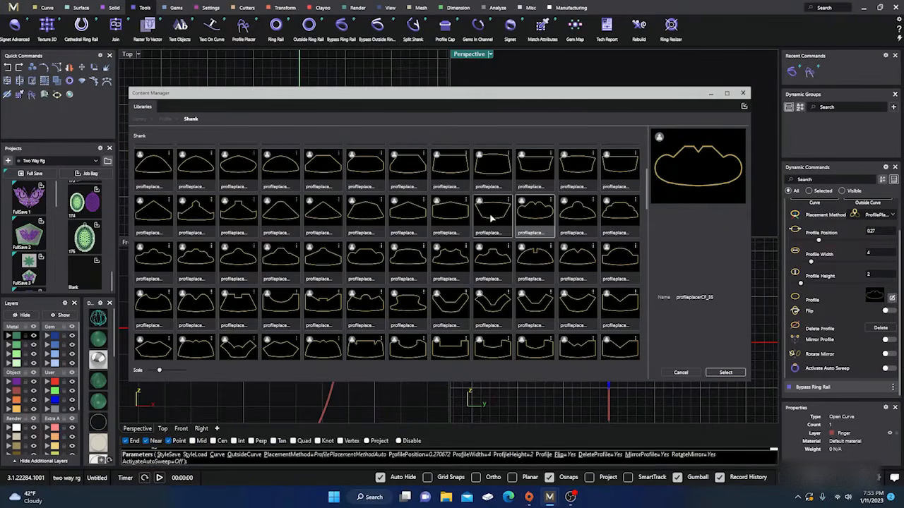
{"action": "scroll", "coordinate": [480, 269], "scroll_direction": "down", "scroll_amount": 1}
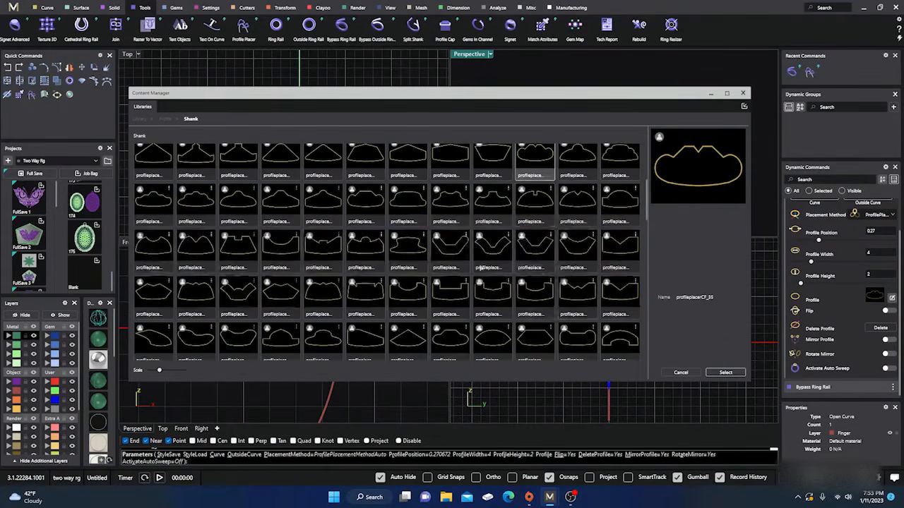
{"action": "left_click", "coordinate": [577, 298]}
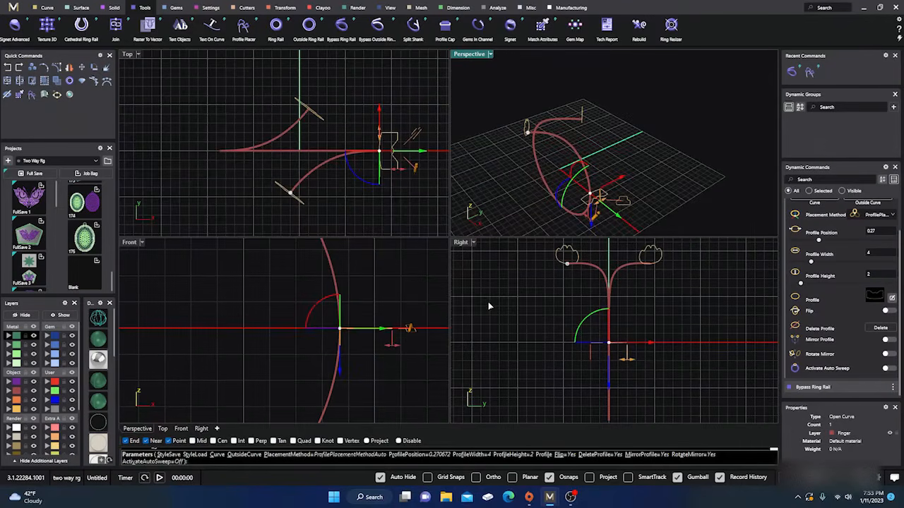
Resize the side profile to 2.5 mm wide and 2.6 mm high
{"action": "scroll", "coordinate": [624, 202], "scroll_direction": "up", "scroll_amount": 5}
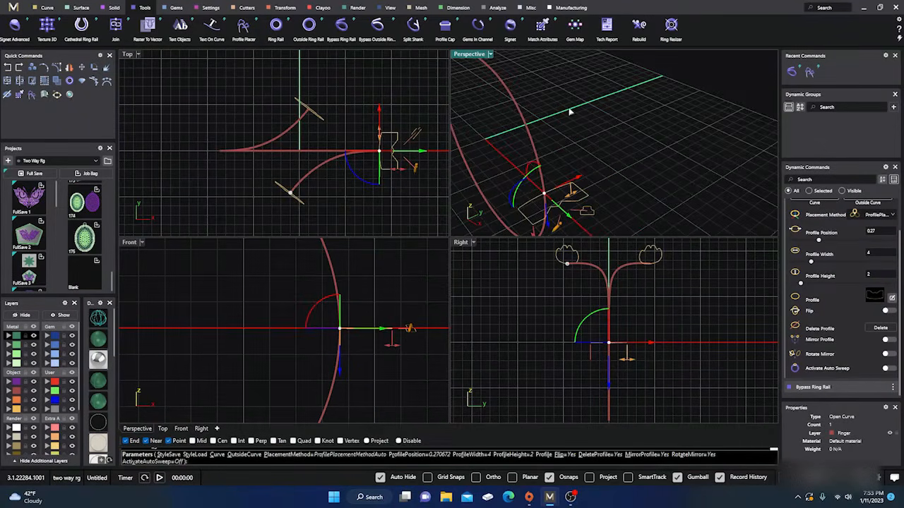
{"action": "scroll", "coordinate": [394, 131], "scroll_direction": "up", "scroll_amount": 4}
{"action": "scroll", "coordinate": [394, 132], "scroll_direction": "up", "scroll_amount": 3}
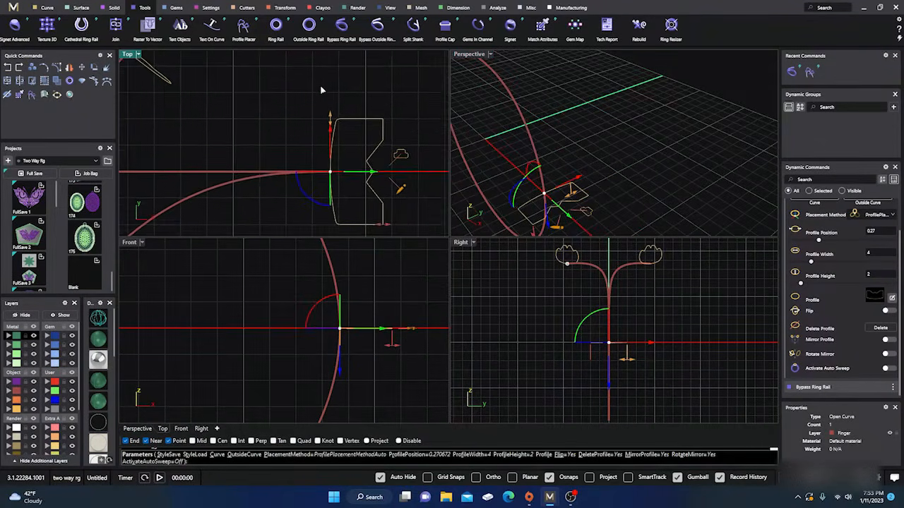
{"action": "left_click_drag", "start_coordinate": [328, 119], "coordinate": [329, 139]}
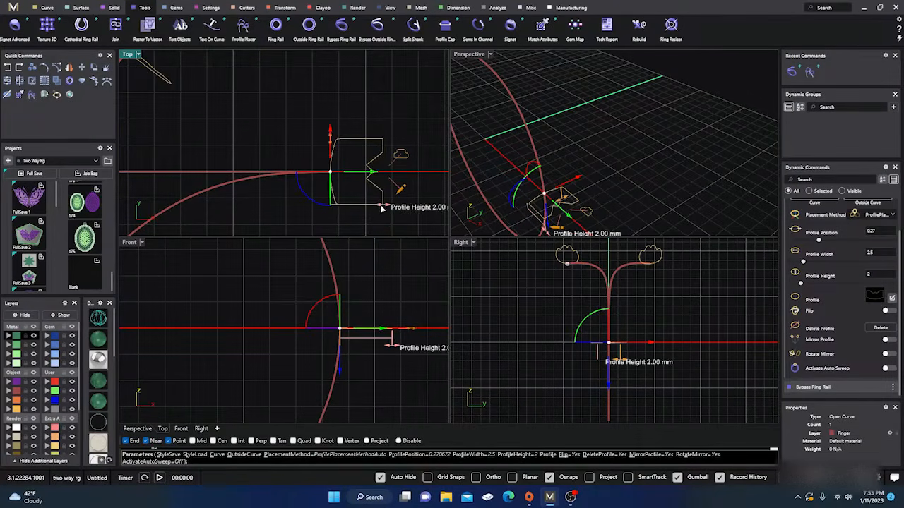
{"action": "left_click_drag", "start_coordinate": [381, 207], "coordinate": [400, 207]}
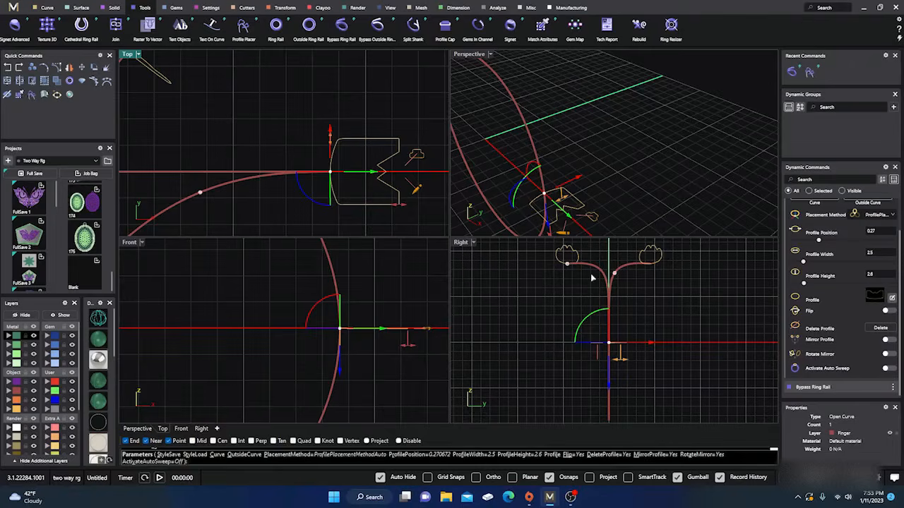
Raise the height of the mirrored end profiles to 3.6 mm
{"action": "left_click", "coordinate": [567, 265]}
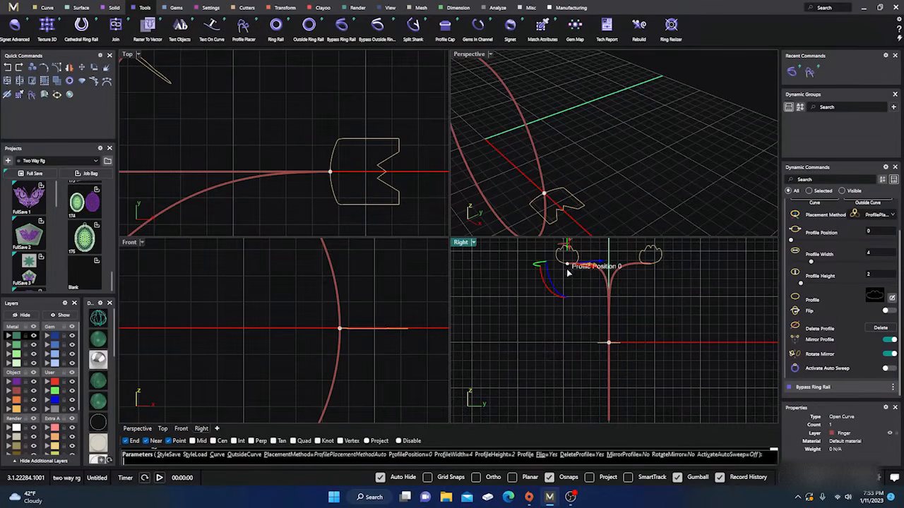
{"action": "right_click_drag", "start_coordinate": [554, 356], "coordinate": [579, 378]}
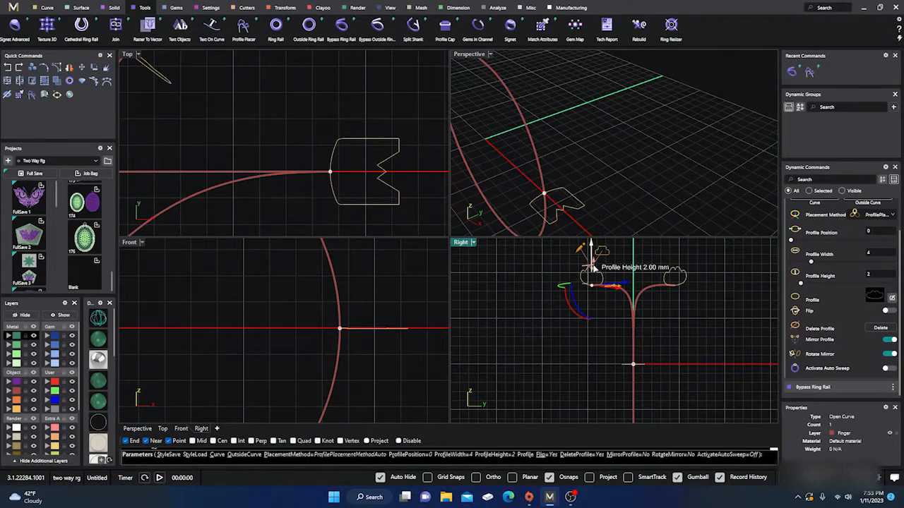
{"action": "left_click_drag", "start_coordinate": [593, 269], "coordinate": [590, 247]}
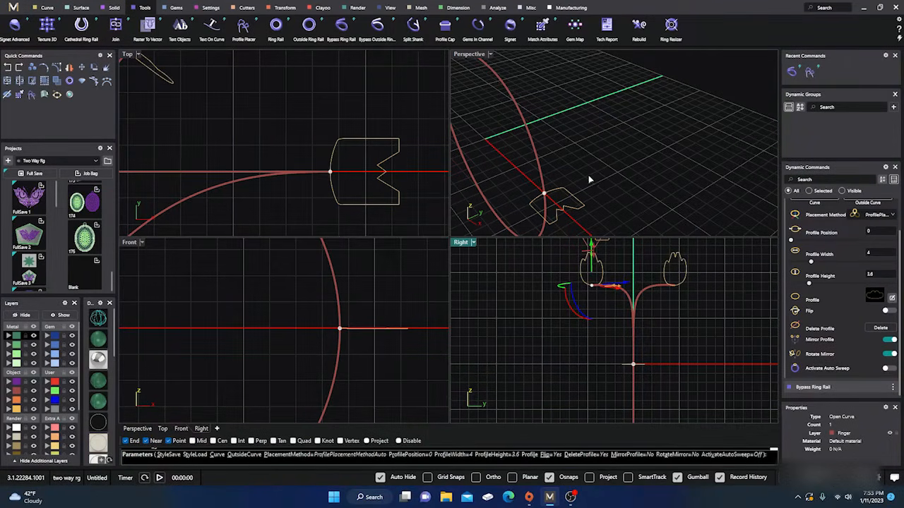
Mirror the side profile to the opposite side of the ring and shift it slightly outward from the rail
{"action": "scroll", "coordinate": [589, 180], "scroll_direction": "down", "scroll_amount": 3}
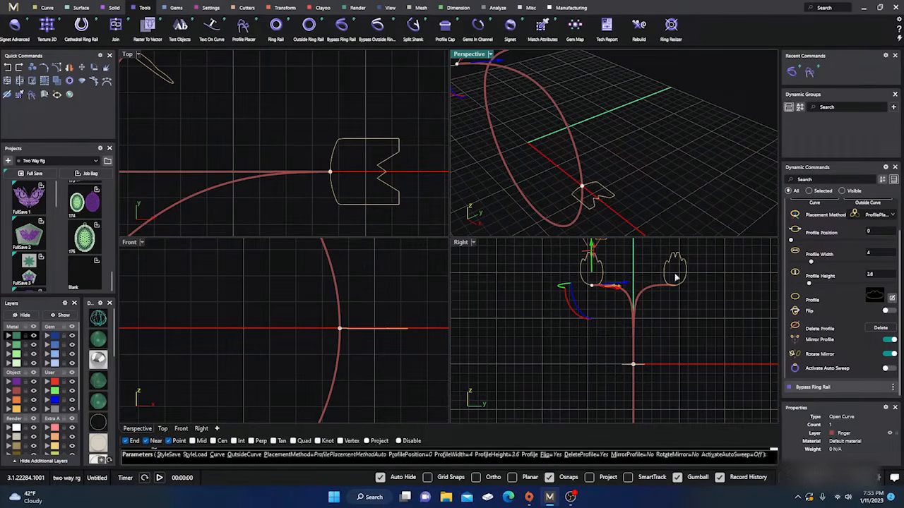
{"action": "left_click", "coordinate": [582, 187]}
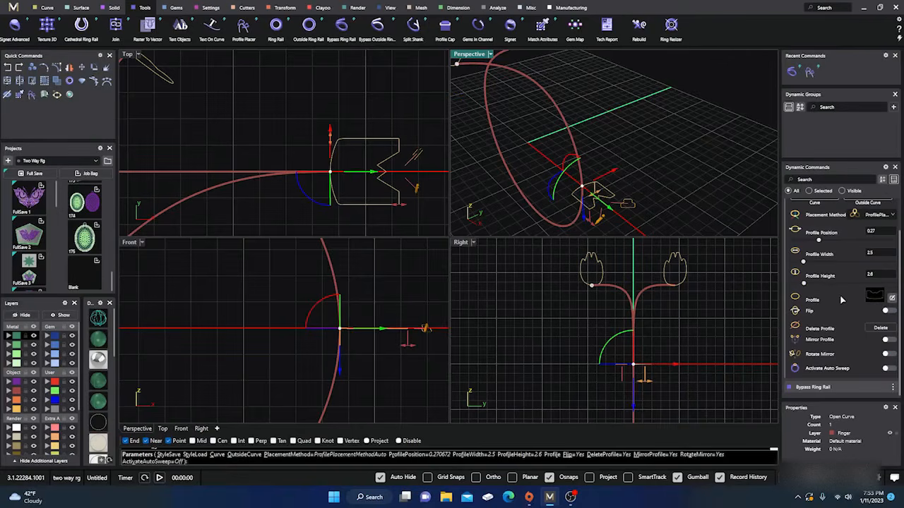
{"action": "left_click", "coordinate": [887, 339]}
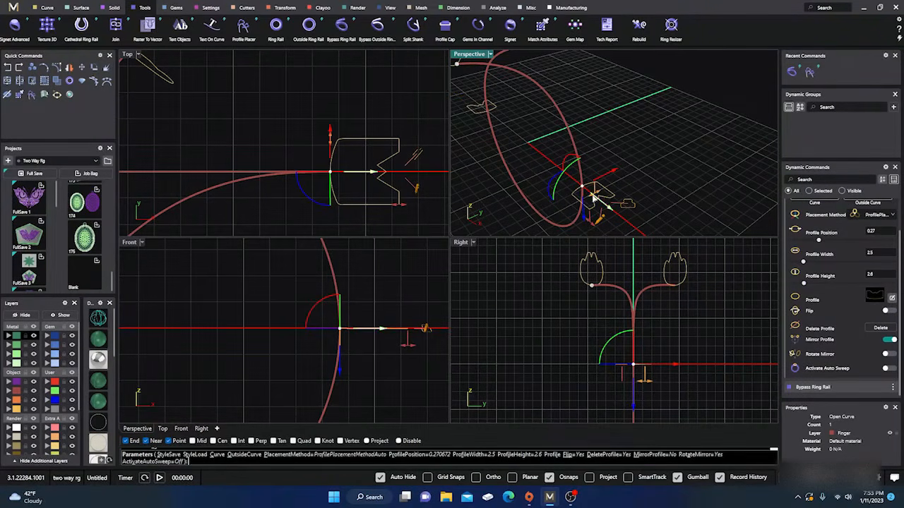
{"action": "mouse_move", "coordinate": [593, 197]}
{"action": "left_mouse_down"}
{"action": "mouse_move", "coordinate": [601, 202]}
{"action": "mouse_move", "coordinate": [594, 198]}
{"action": "left_mouse_up"}
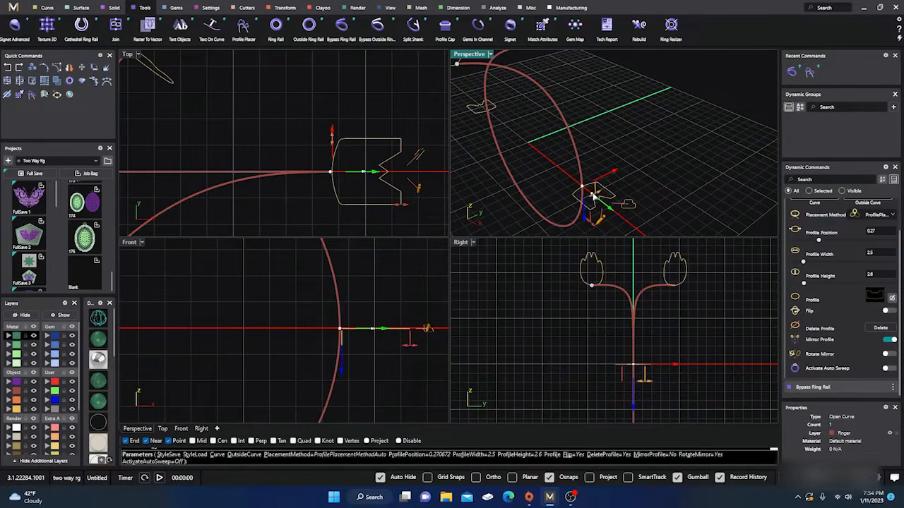
Add a profile at the bottom of the ring at position 0.5 and assign it shank shape 02
{"action": "right_click_drag", "start_coordinate": [587, 188], "coordinate": [597, 151]}
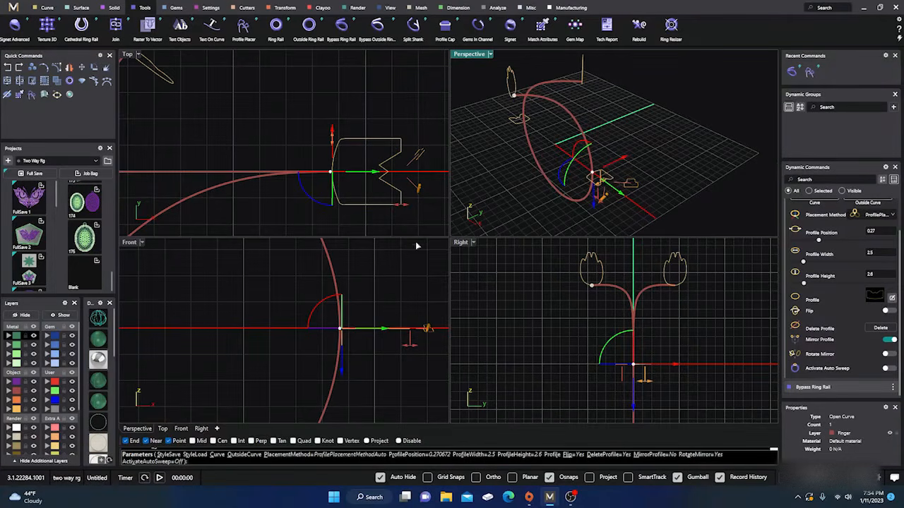
{"action": "scroll", "coordinate": [373, 270], "scroll_direction": "down", "scroll_amount": 8}
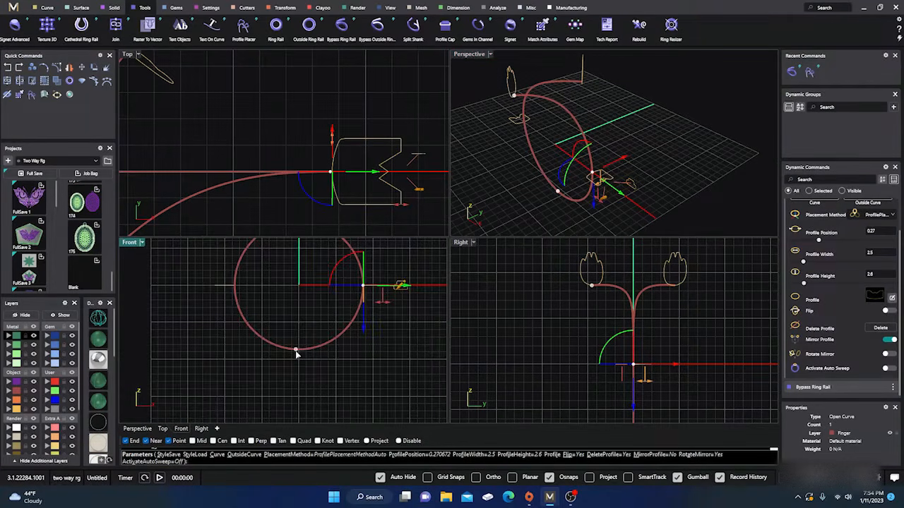
{"action": "left_click", "coordinate": [300, 353]}
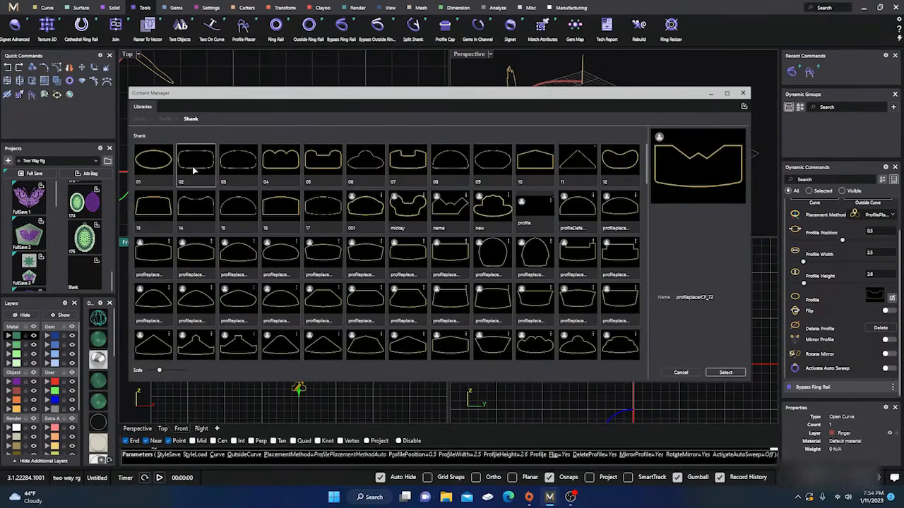
{"action": "left_click", "coordinate": [194, 170]}
{"action": "left_click", "coordinate": [725, 374]}
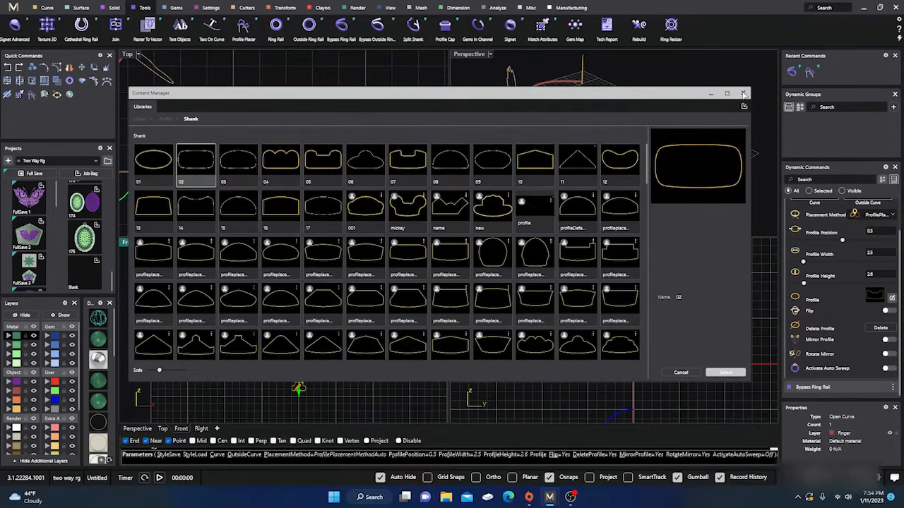
Resize the bottom shank profile to 4.6 mm wide and 2.1 mm high and finish placing the profiles
{"action": "left_click", "coordinate": [743, 94]}
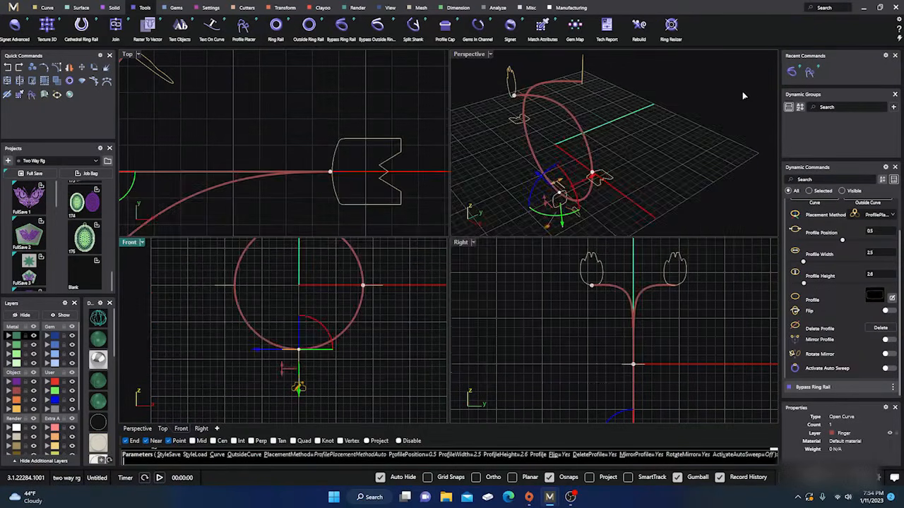
{"action": "scroll", "coordinate": [560, 301], "scroll_direction": "down", "scroll_amount": 8}
{"action": "scroll", "coordinate": [597, 378], "scroll_direction": "up", "scroll_amount": 13}
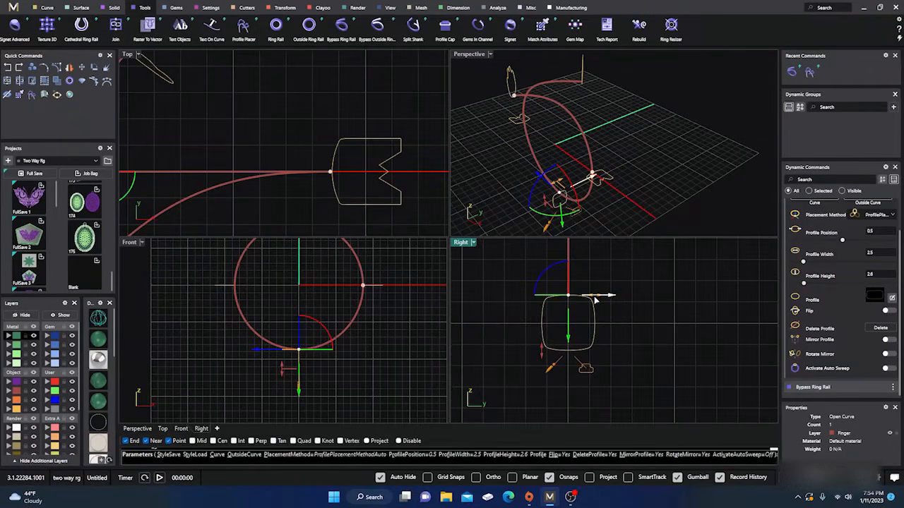
{"action": "scroll", "coordinate": [607, 302], "scroll_direction": "up", "scroll_amount": 5}
{"action": "right_click_drag", "start_coordinate": [631, 303], "coordinate": [621, 289]}
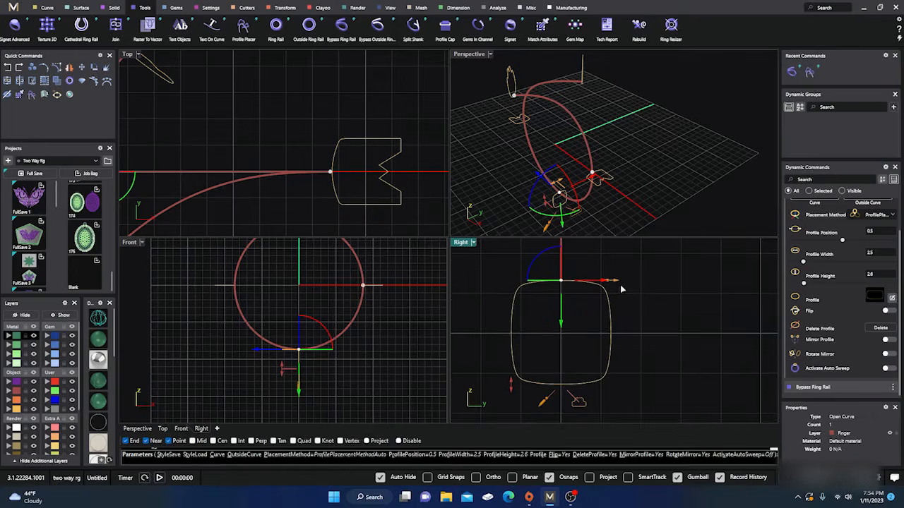
{"action": "left_click_drag", "start_coordinate": [618, 285], "coordinate": [653, 281]}
{"action": "left_click_drag", "start_coordinate": [468, 385], "coordinate": [478, 367]}
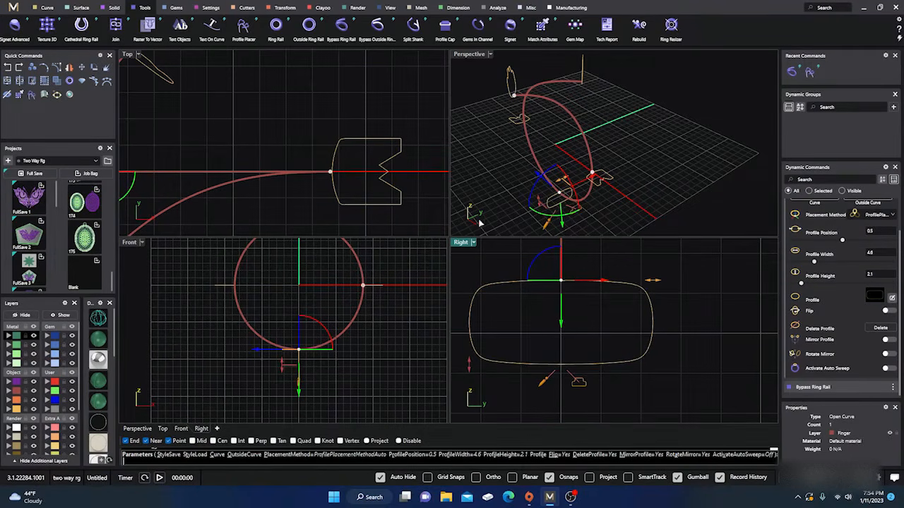
{"action": "left_click", "coordinate": [490, 148]}
{"action": "right_click", "coordinate": [490, 148]}
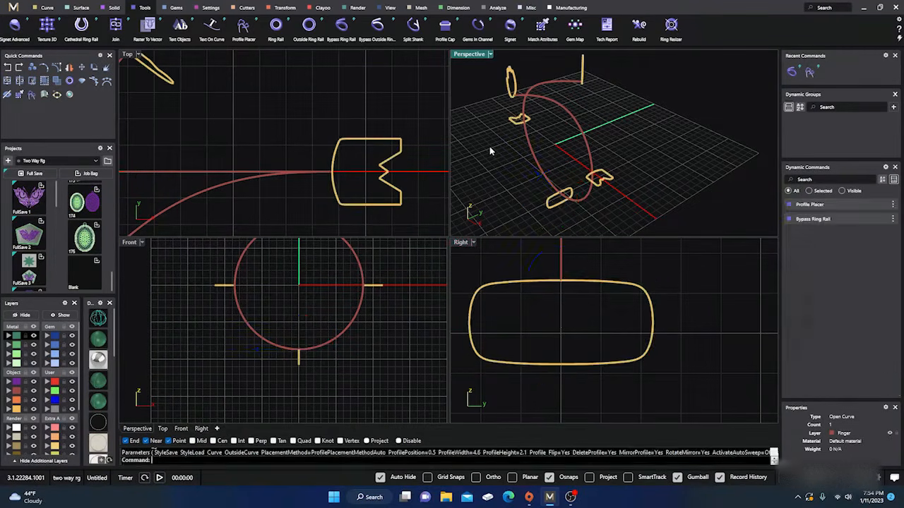
Create a one-rail sweep (Sweep 1) along the bypass rail through all five placed profiles
{"action": "double_click", "coordinate": [468, 56]}
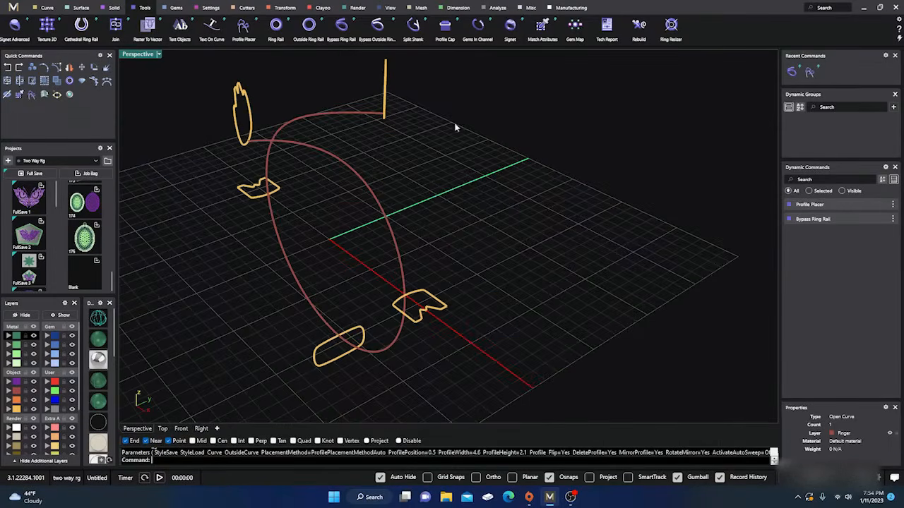
{"action": "right_click_drag", "start_coordinate": [454, 127], "coordinate": [367, 193]}
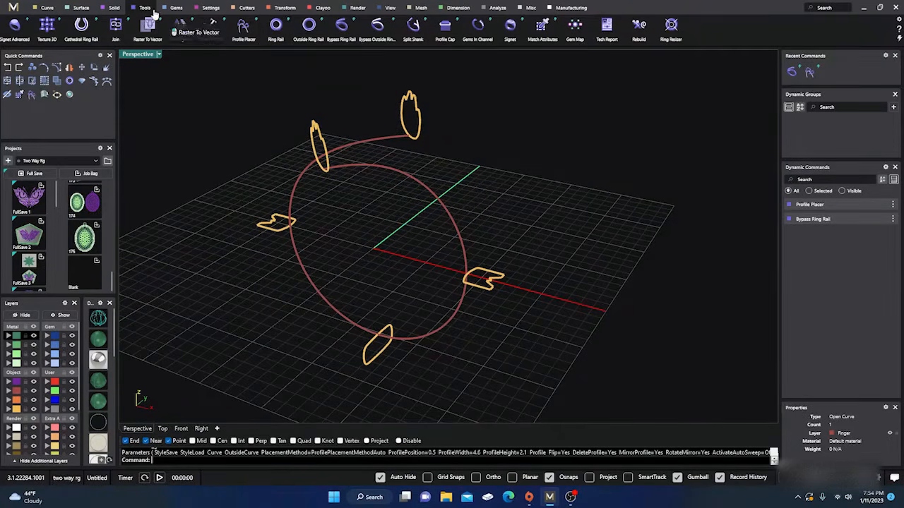
{"action": "left_click", "coordinate": [81, 9]}
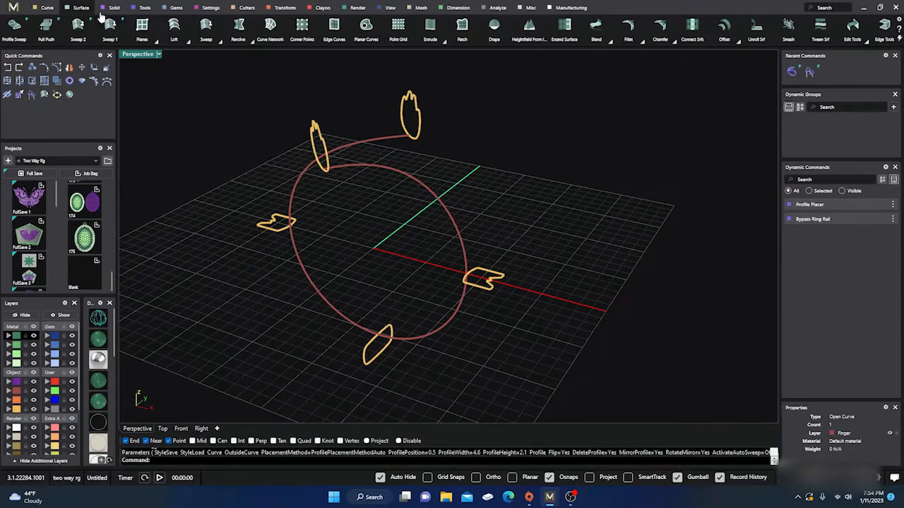
{"action": "left_click", "coordinate": [110, 26]}
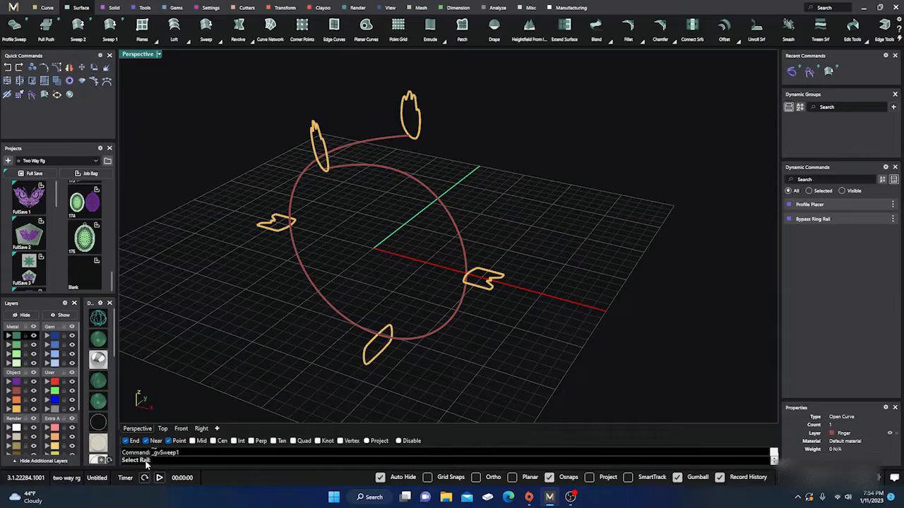
{"action": "left_click", "coordinate": [371, 140]}
{"action": "right_click_drag", "start_coordinate": [437, 173], "coordinate": [455, 169]}
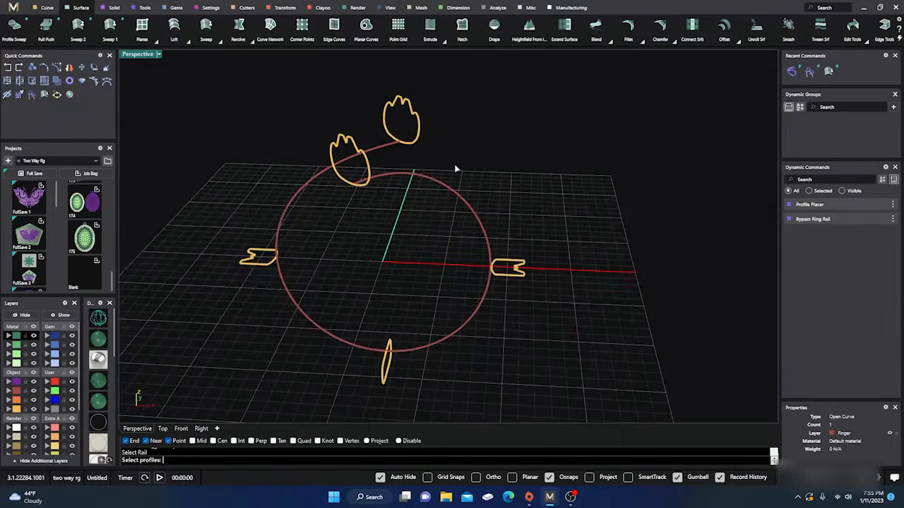
{"action": "left_click", "coordinate": [393, 104]}
{"action": "left_click", "coordinate": [271, 265]}
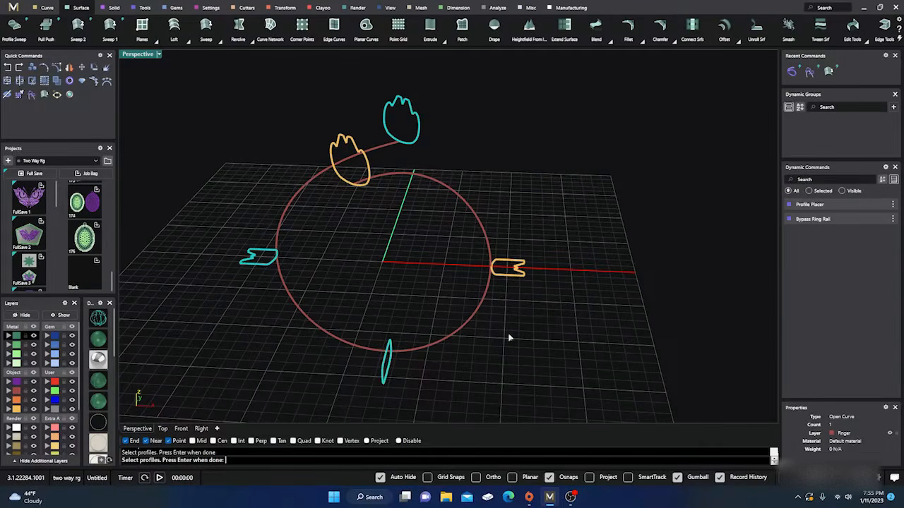
{"action": "left_click", "coordinate": [515, 260]}
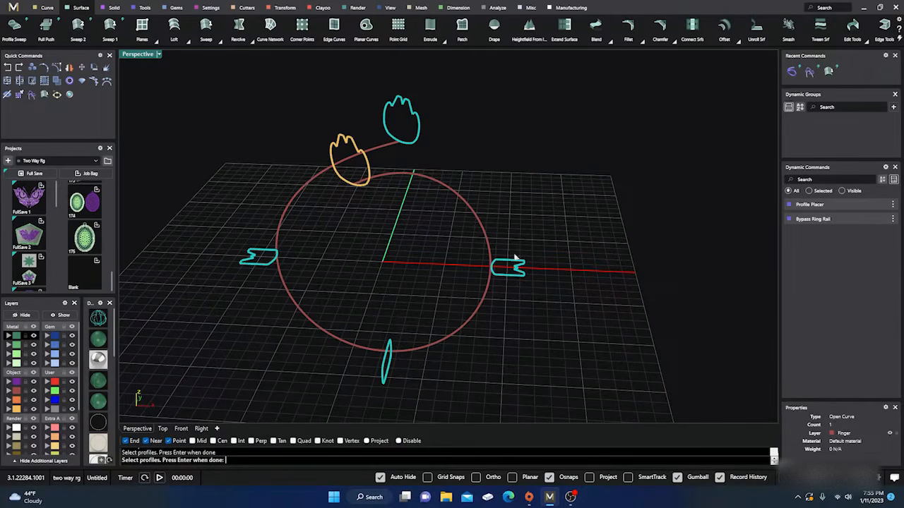
{"action": "left_click", "coordinate": [367, 177]}
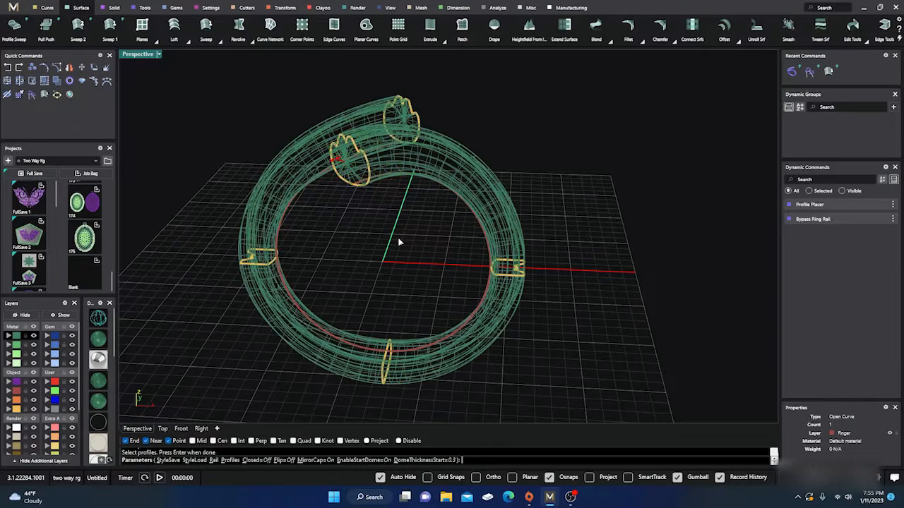
{"action": "key", "text": "Return"}
Increase the sweep's start dome thickness to 0.9 with the cap mirrored to the other end
{"action": "right_click_drag", "start_coordinate": [399, 239], "coordinate": [383, 253]}
{"action": "scroll", "coordinate": [325, 195], "scroll_direction": "up", "scroll_amount": 2}
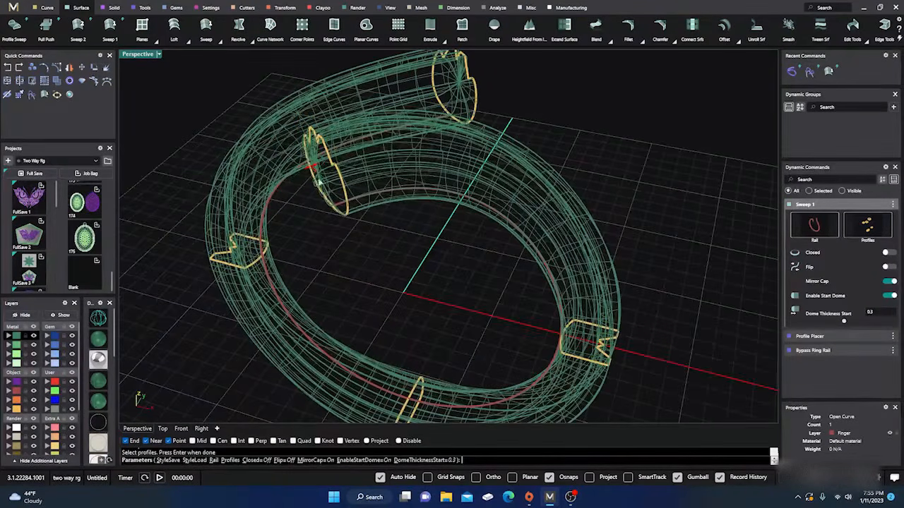
{"action": "mouse_move", "coordinate": [311, 168]}
{"action": "left_mouse_down"}
{"action": "mouse_move", "coordinate": [276, 186]}
{"action": "mouse_move", "coordinate": [341, 162]}
{"action": "mouse_move", "coordinate": [300, 178]}
{"action": "left_mouse_up"}
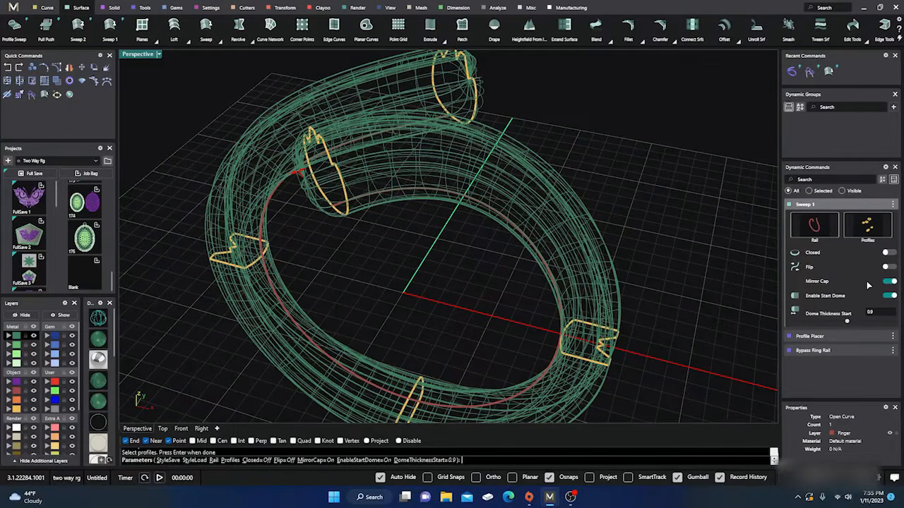
Try the sweep with Mirror Cap off and a dome only at the end, and restore the mirrored start dome
{"action": "left_click", "coordinate": [891, 283]}
{"action": "left_click", "coordinate": [891, 296]}
{"action": "left_click", "coordinate": [893, 311]}
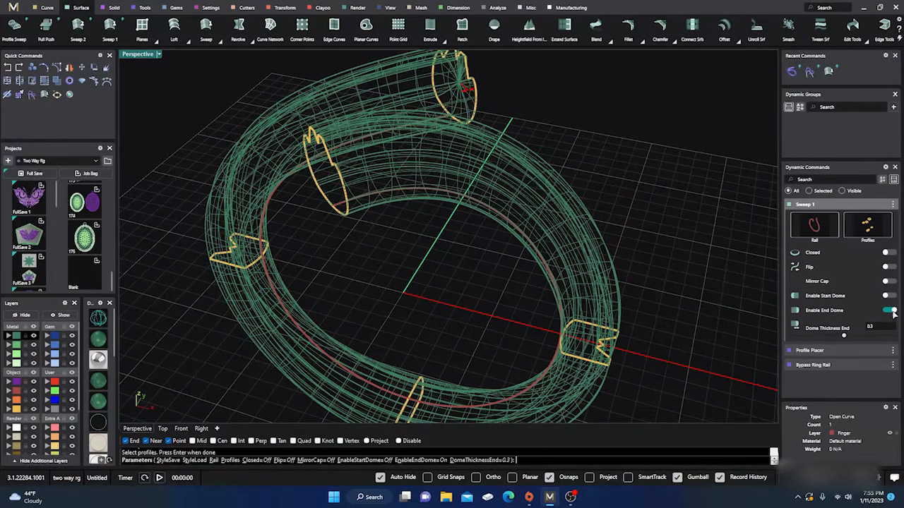
{"action": "mouse_move", "coordinate": [359, 278]}
{"action": "right_mouse_down"}
{"action": "mouse_move", "coordinate": [397, 264]}
{"action": "mouse_move", "coordinate": [370, 272]}
{"action": "right_mouse_up"}
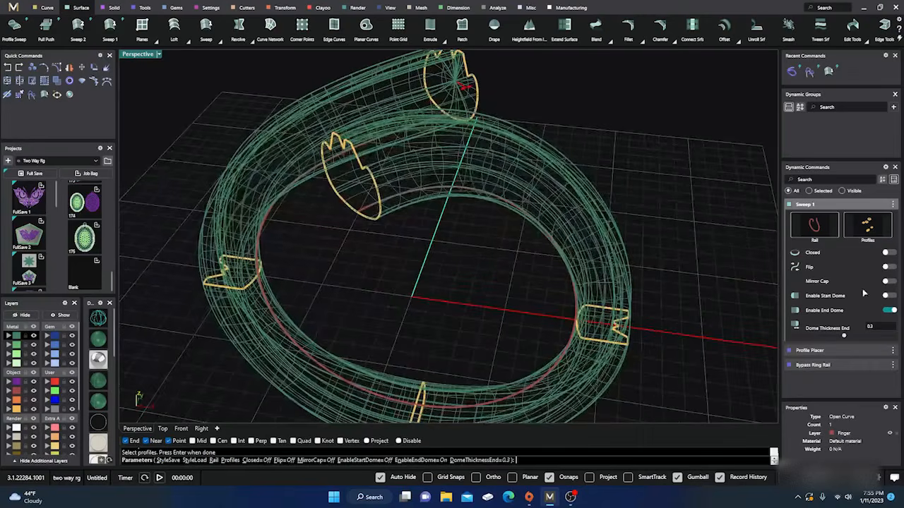
{"action": "left_click", "coordinate": [892, 310]}
{"action": "left_click", "coordinate": [892, 296]}
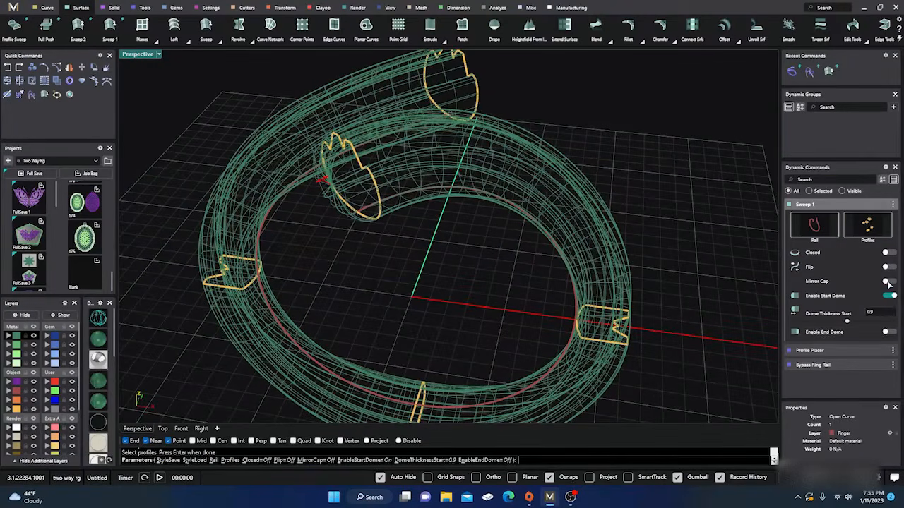
{"action": "left_click", "coordinate": [891, 282]}
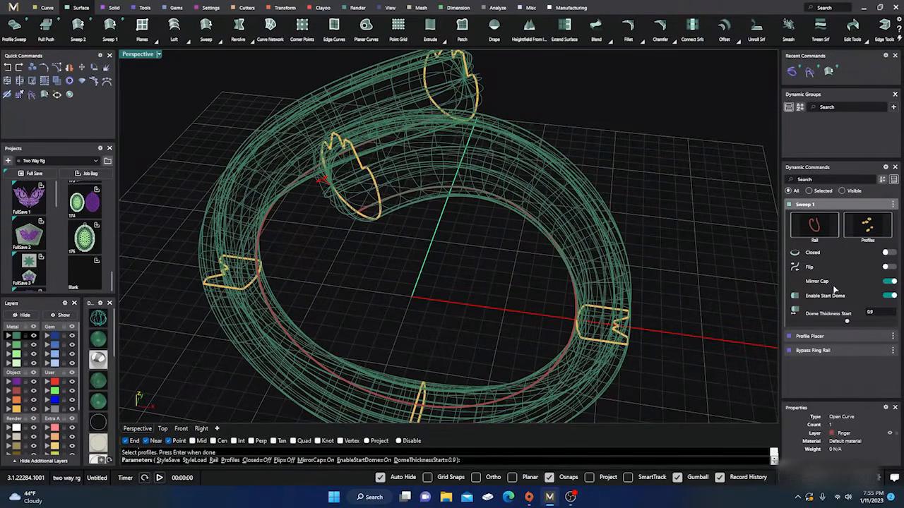
Accept the sweep and display the bypass ring shaded
{"action": "right_click_drag", "start_coordinate": [558, 248], "coordinate": [415, 286]}
{"action": "key", "text": "Return"}
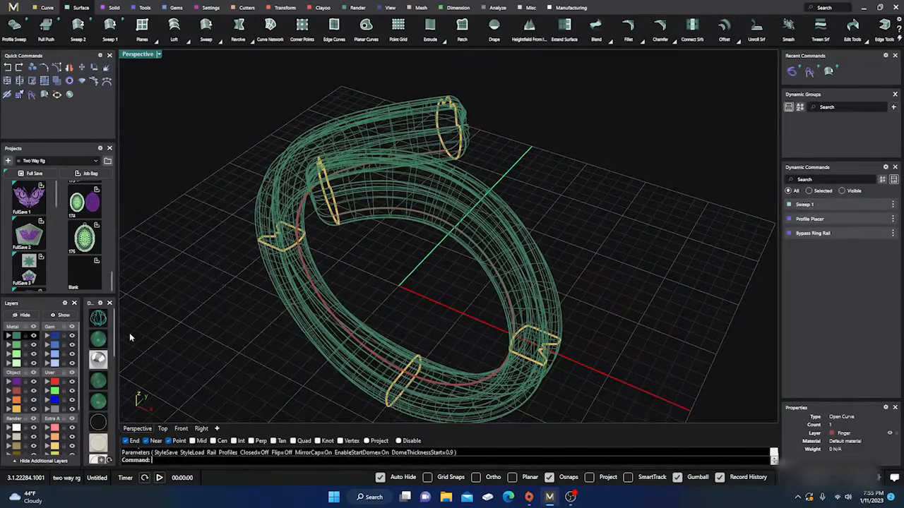
{"action": "left_click", "coordinate": [98, 340]}
{"action": "mouse_move", "coordinate": [279, 304]}
{"action": "right_mouse_down"}
{"action": "mouse_move", "coordinate": [297, 309]}
{"action": "mouse_move", "coordinate": [308, 332]}
{"action": "mouse_move", "coordinate": [262, 307]}
{"action": "mouse_move", "coordinate": [214, 258]}
{"action": "mouse_move", "coordinate": [221, 230]}
{"action": "mouse_move", "coordinate": [265, 200]}
{"action": "mouse_move", "coordinate": [335, 202]}
{"action": "mouse_move", "coordinate": [443, 261]}
{"action": "mouse_move", "coordinate": [387, 289]}
{"action": "mouse_move", "coordinate": [361, 245]}
{"action": "mouse_move", "coordinate": [346, 268]}
{"action": "mouse_move", "coordinate": [363, 320]}
{"action": "mouse_move", "coordinate": [359, 264]}
{"action": "right_mouse_up"}
{"action": "scroll", "coordinate": [346, 268], "scroll_direction": "down", "scroll_amount": 3}
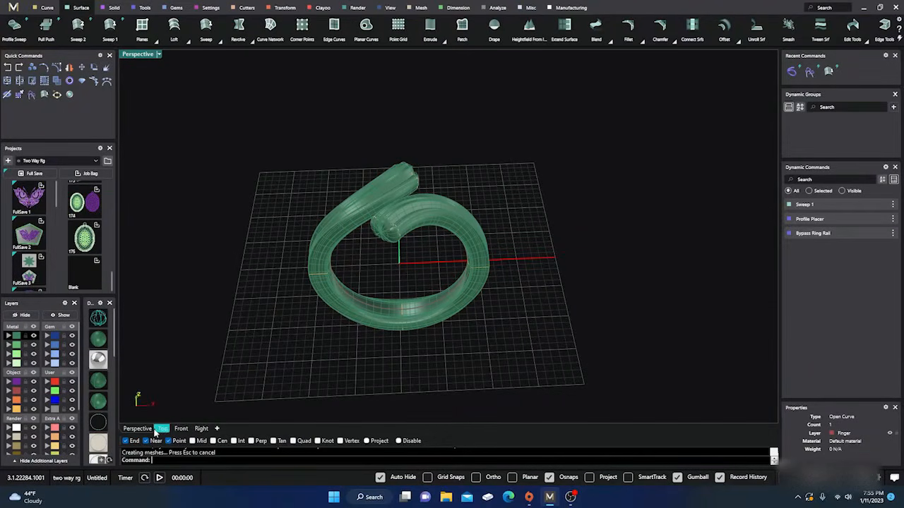
Examine the shaded bypass ring from the top, front, right and perspective views
{"action": "double_click", "coordinate": [140, 55]}
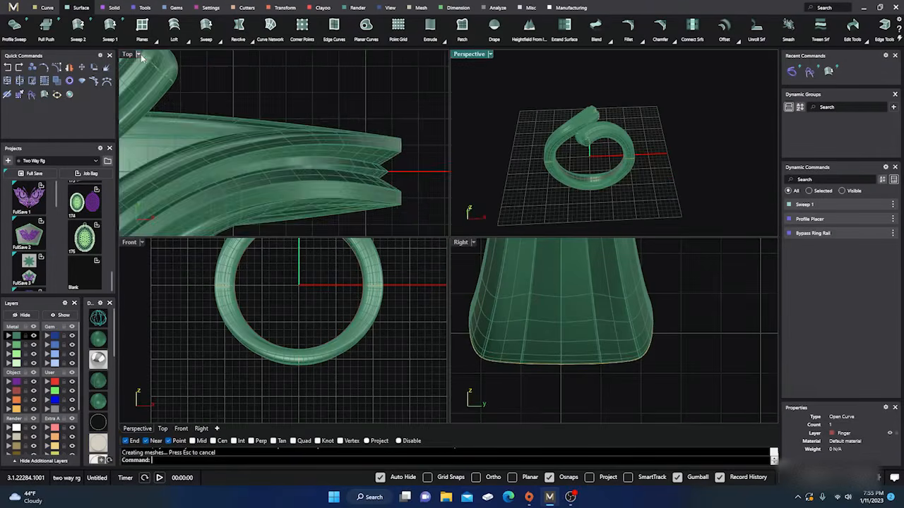
{"action": "scroll", "coordinate": [408, 133], "scroll_direction": "down", "scroll_amount": 5}
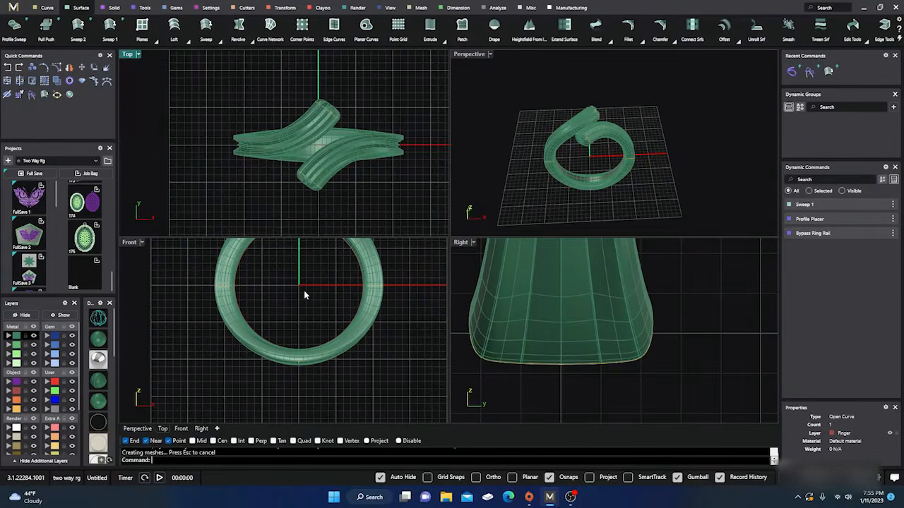
{"action": "right_click_drag", "start_coordinate": [303, 290], "coordinate": [300, 373]}
{"action": "right_click_drag", "start_coordinate": [617, 304], "coordinate": [622, 356]}
{"action": "scroll", "coordinate": [622, 358], "scroll_direction": "down", "scroll_amount": 7}
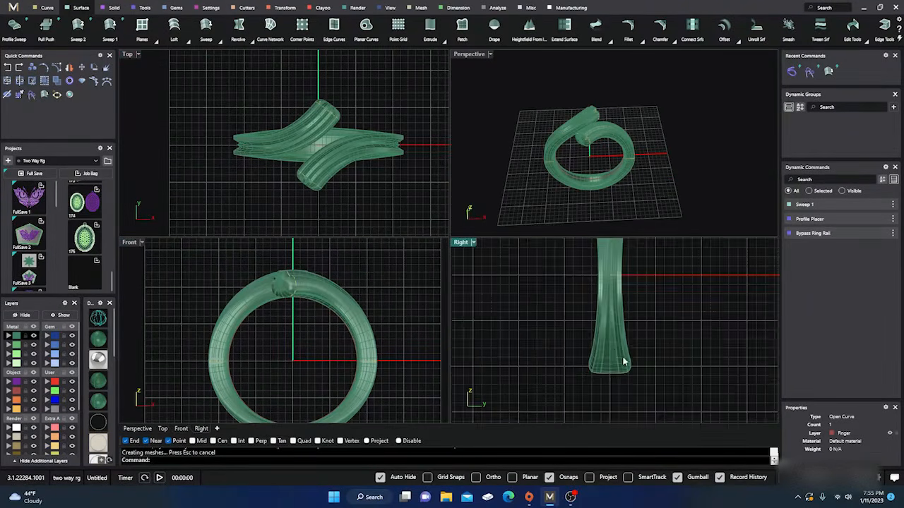
{"action": "right_click_drag", "start_coordinate": [615, 307], "coordinate": [597, 379]}
{"action": "scroll", "coordinate": [591, 294], "scroll_direction": "up", "scroll_amount": 3}
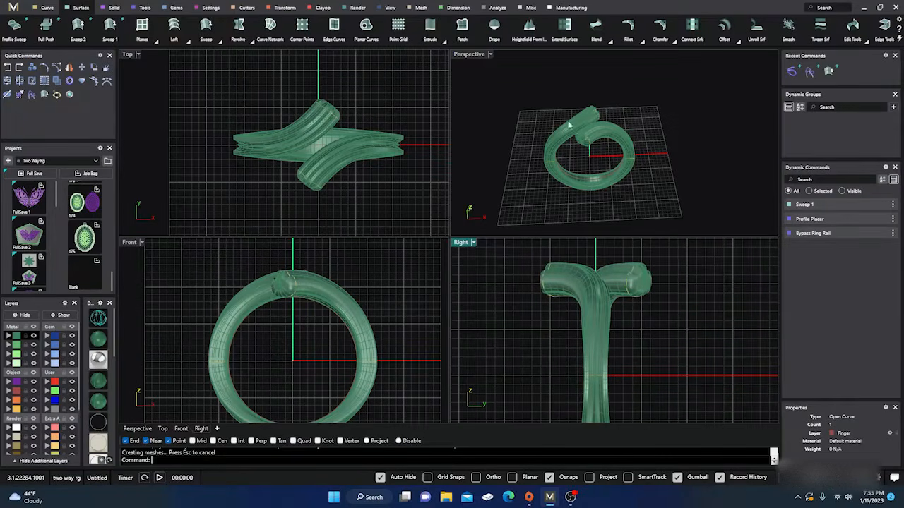
{"action": "scroll", "coordinate": [572, 139], "scroll_direction": "up", "scroll_amount": 3}
{"action": "mouse_move", "coordinate": [572, 139]}
{"action": "right_mouse_down"}
{"action": "mouse_move", "coordinate": [583, 157]}
{"action": "mouse_move", "coordinate": [559, 147]}
{"action": "right_mouse_up"}
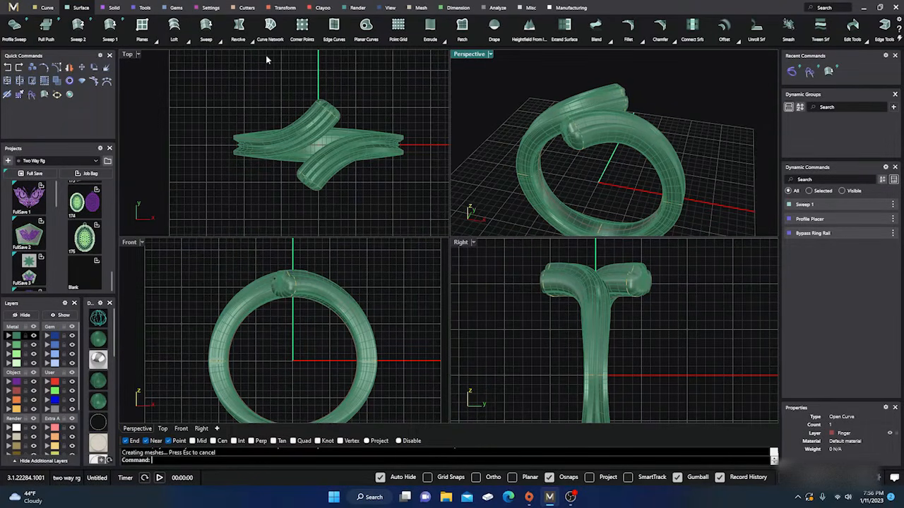
Add a round diamond gem and move it straight up above the top of the bypass ring
{"action": "left_click", "coordinate": [171, 7]}
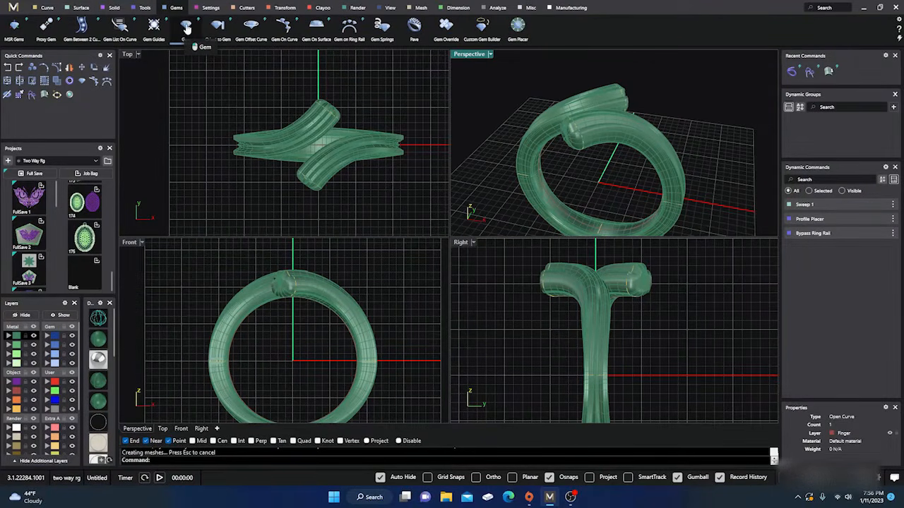
{"action": "left_click", "coordinate": [187, 26]}
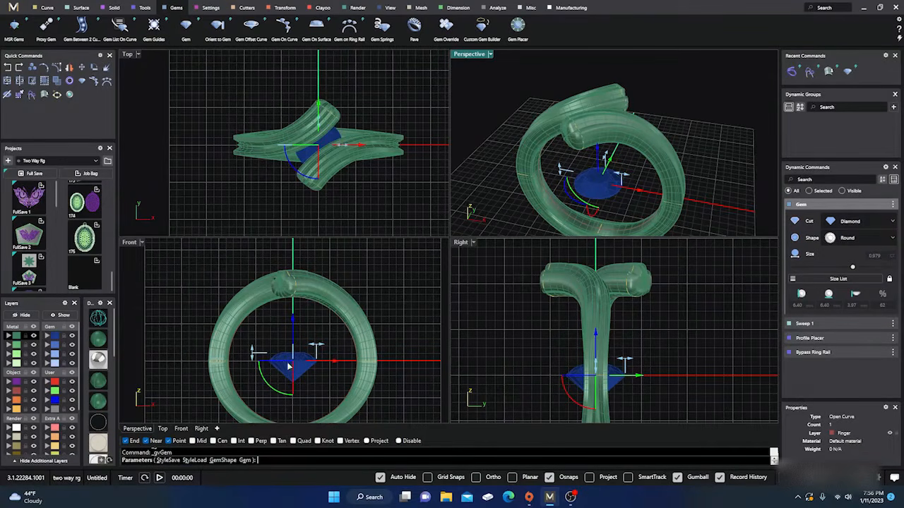
{"action": "right_click_drag", "start_coordinate": [375, 309], "coordinate": [372, 320]}
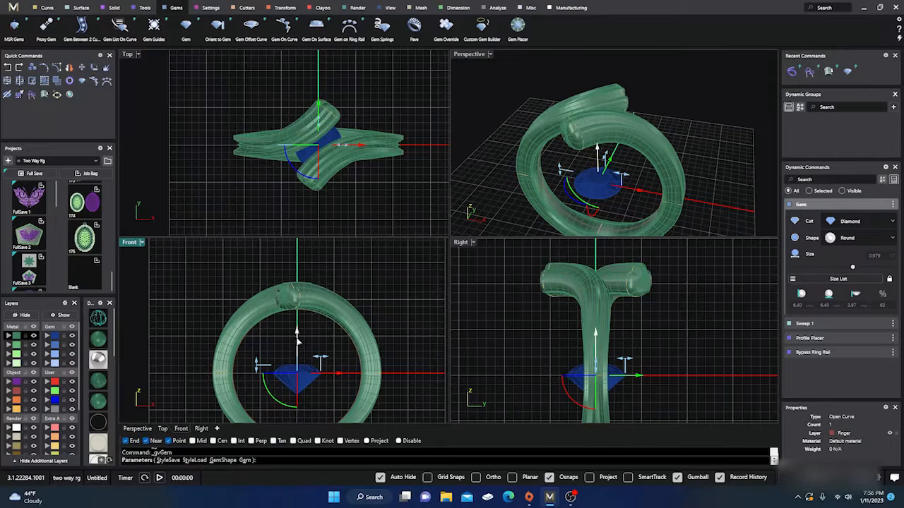
{"action": "right_click_drag", "start_coordinate": [321, 336], "coordinate": [308, 350]}
{"action": "left_click_drag", "start_coordinate": [289, 346], "coordinate": [289, 236]}
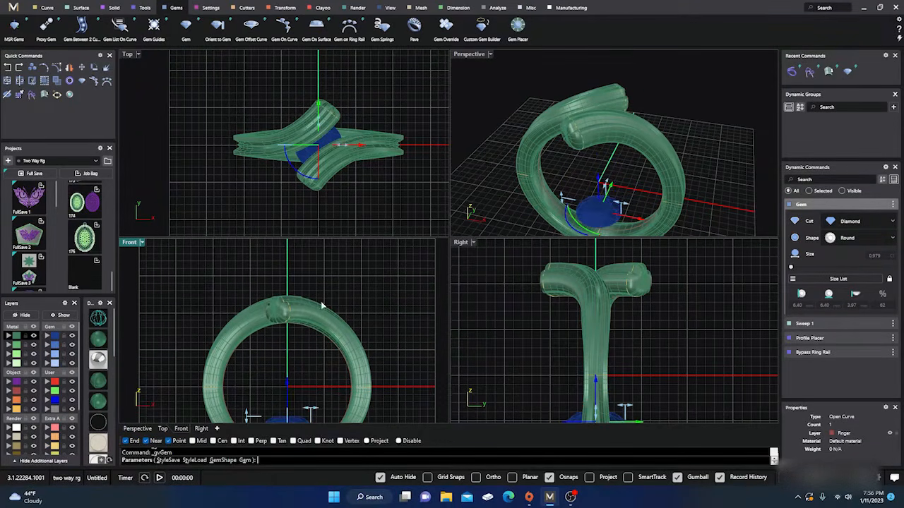
{"action": "right_click_drag", "start_coordinate": [343, 308], "coordinate": [347, 335]}
{"action": "left_click_drag", "start_coordinate": [292, 413], "coordinate": [302, 262]}
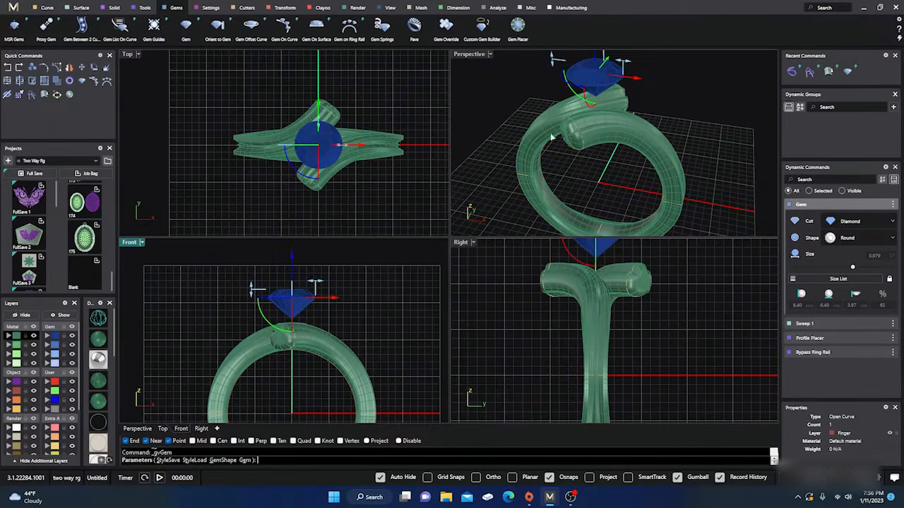
Resize the round gem to 5 mm wide and switch its shape to Princess
{"action": "scroll", "coordinate": [353, 146], "scroll_direction": "up", "scroll_amount": 5}
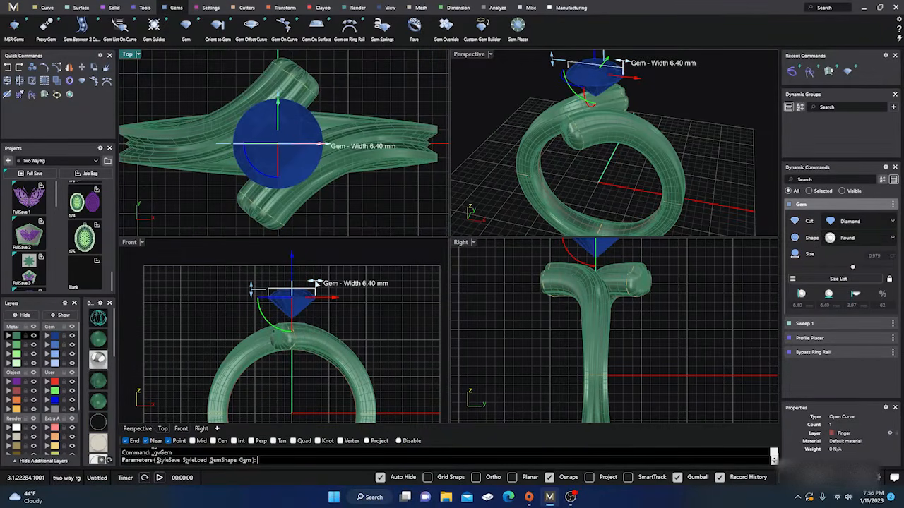
{"action": "left_click_drag", "start_coordinate": [315, 282], "coordinate": [308, 283]}
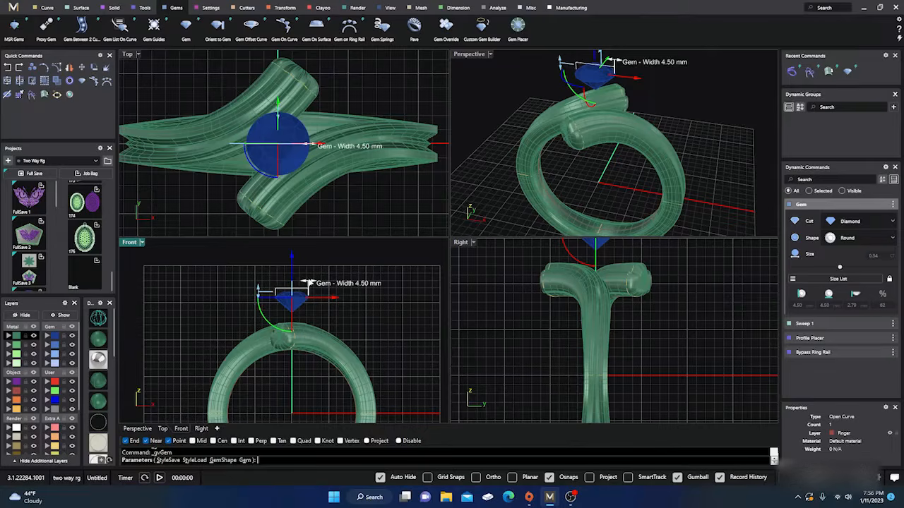
{"action": "scroll", "coordinate": [308, 282], "scroll_direction": "up", "scroll_amount": 3}
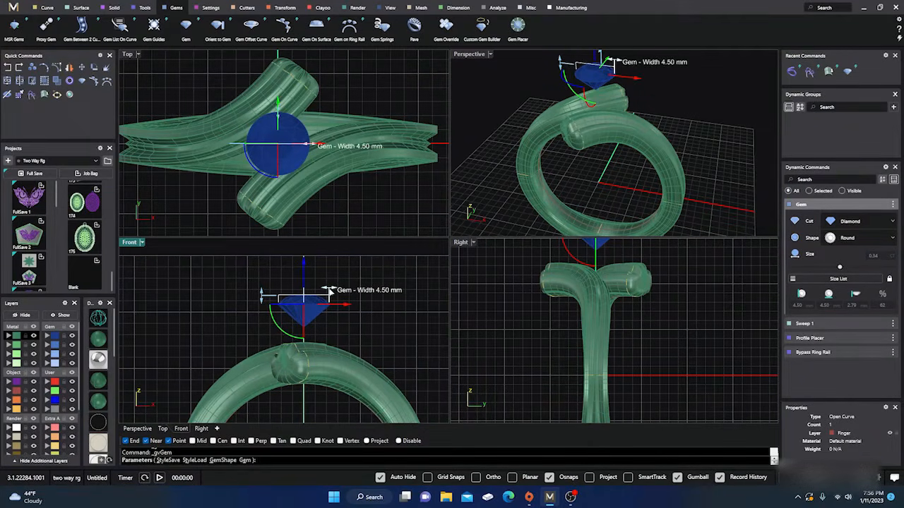
{"action": "left_click_drag", "start_coordinate": [330, 290], "coordinate": [334, 292]}
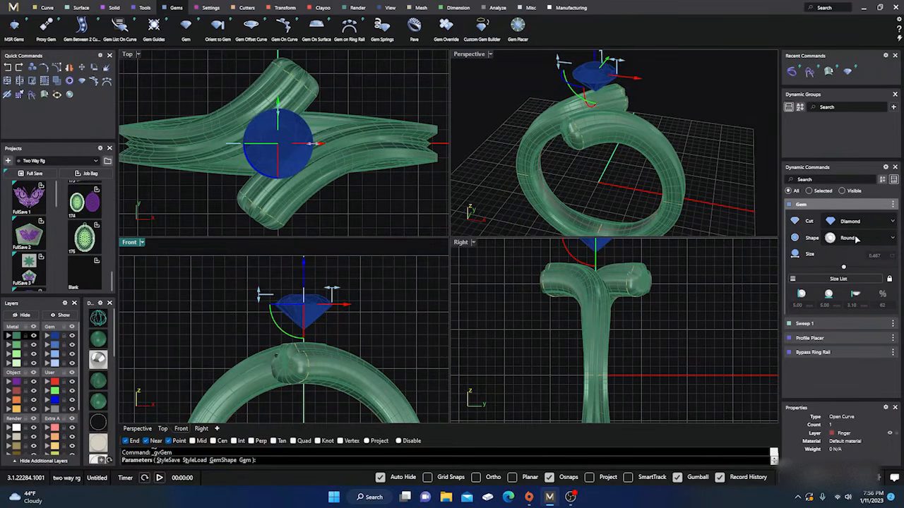
{"action": "left_click", "coordinate": [854, 238]}
{"action": "left_click", "coordinate": [853, 282]}
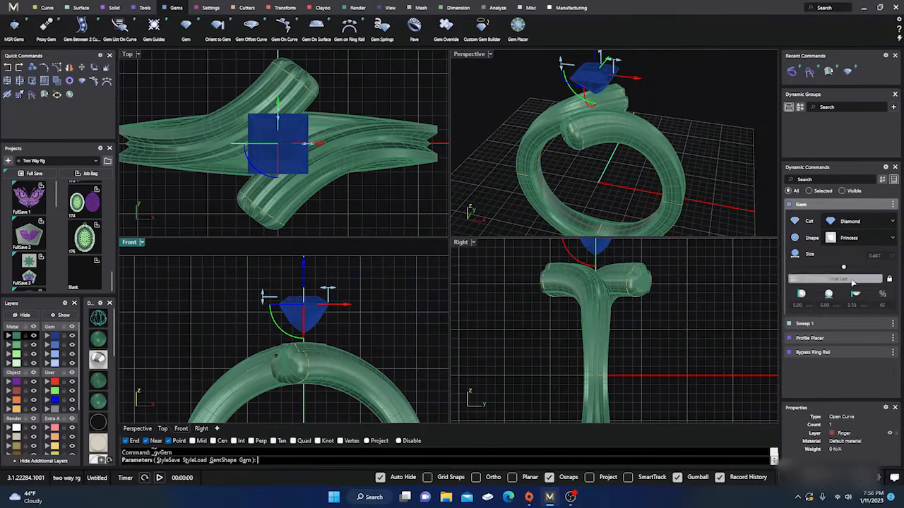
Change the gem's shape from the Princess cut to Round and settle on Cushion Square
{"action": "left_click", "coordinate": [855, 239]}
{"action": "left_click", "coordinate": [853, 261]}
{"action": "left_click", "coordinate": [855, 238]}
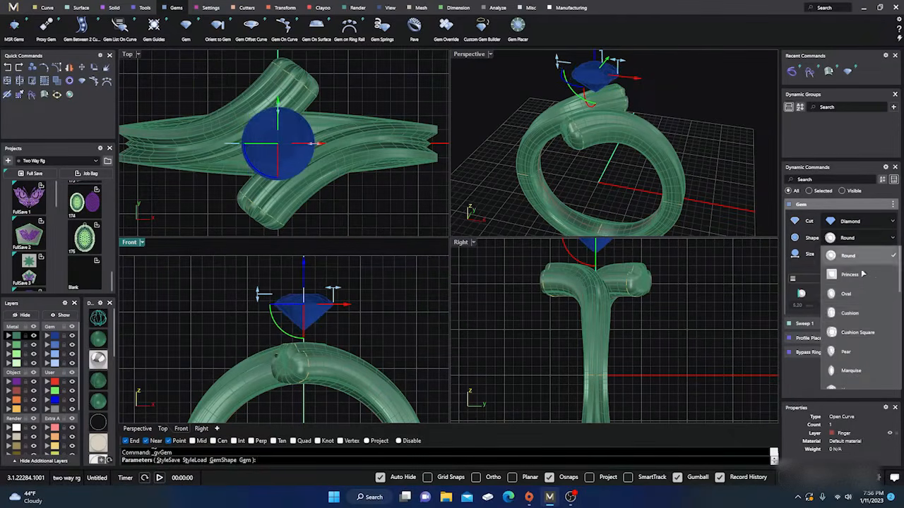
{"action": "left_click", "coordinate": [844, 305]}
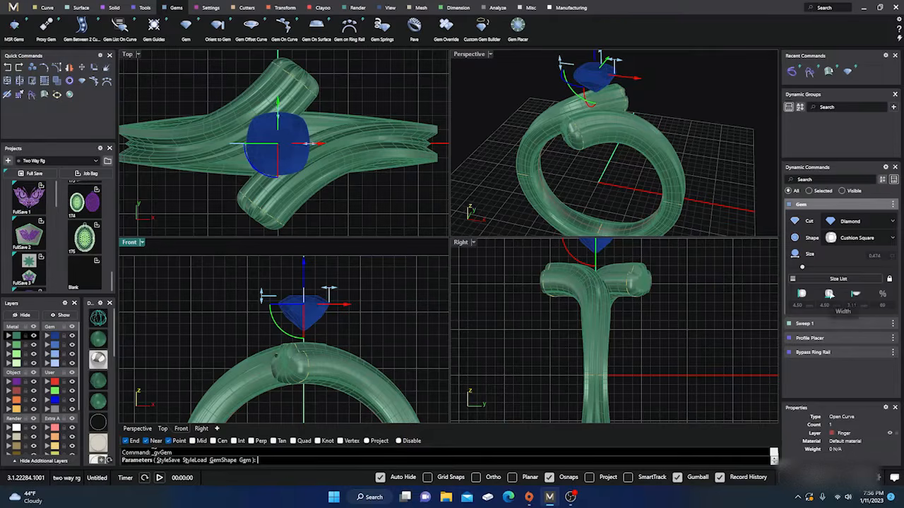
Try the 13 mm entry from the size list on the cushion gem and return the gem to 4.50 mm
{"action": "left_click", "coordinate": [838, 280]}
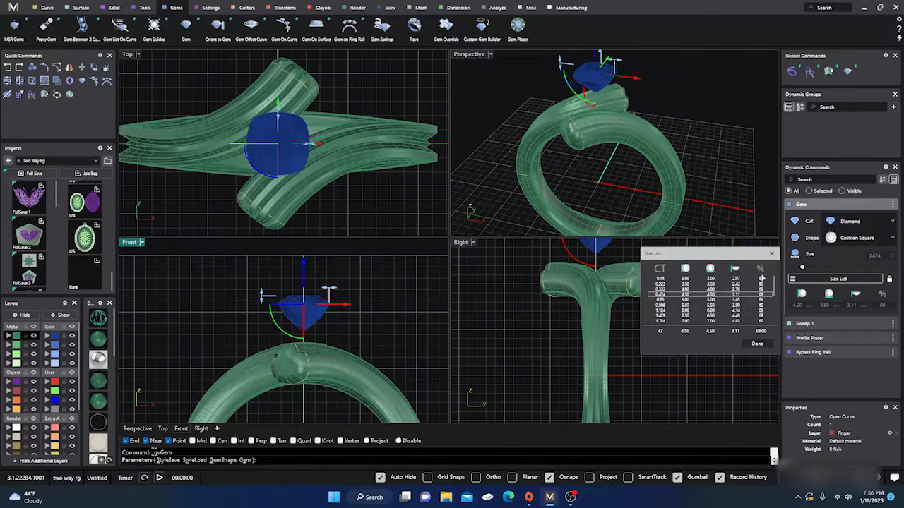
{"action": "left_click", "coordinate": [672, 305]}
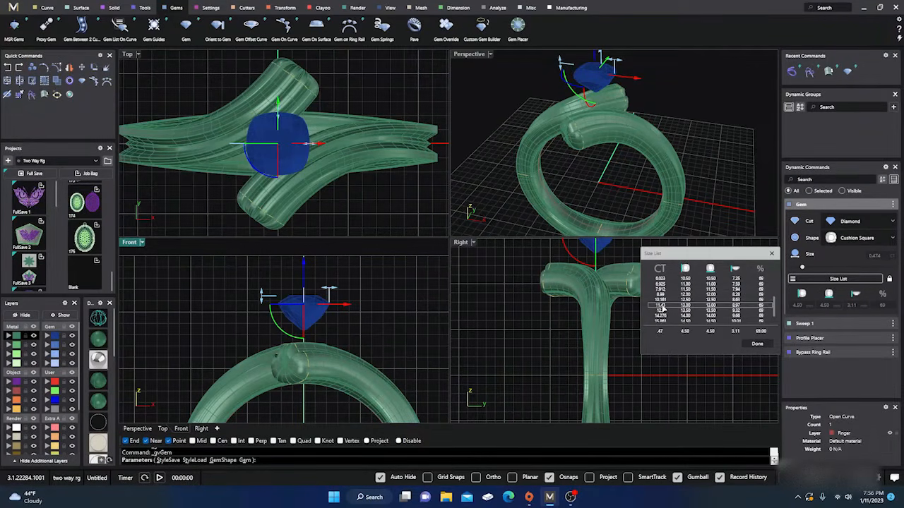
{"action": "scroll", "coordinate": [676, 302], "scroll_direction": "up", "scroll_amount": 3}
{"action": "scroll", "coordinate": [676, 302], "scroll_direction": "up", "scroll_amount": 1}
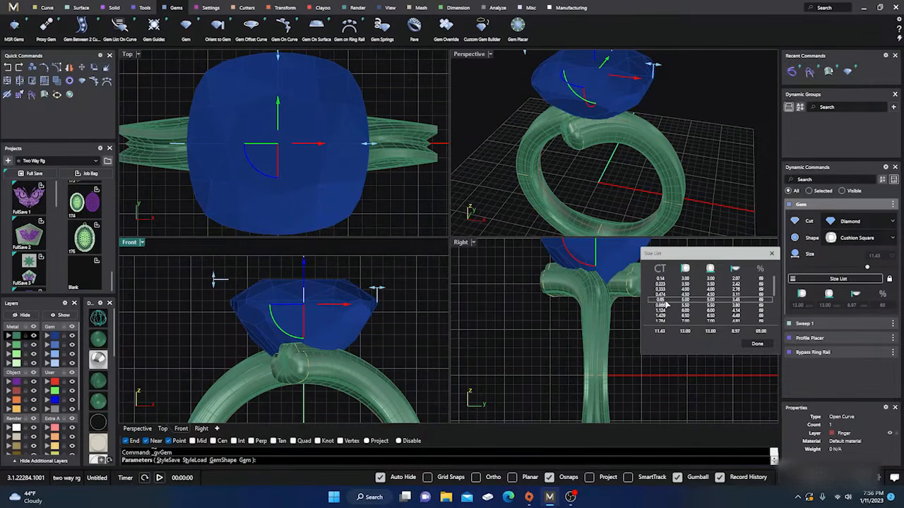
{"action": "left_click", "coordinate": [661, 298]}
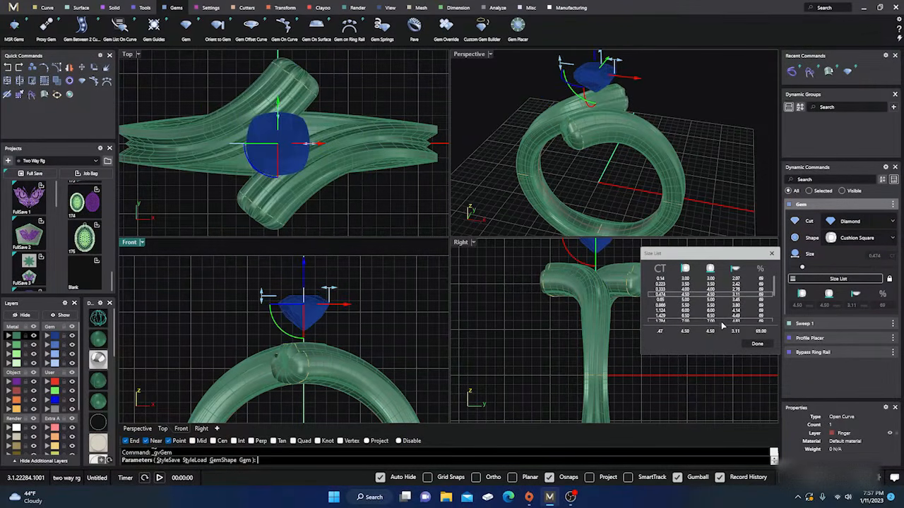
{"action": "left_click", "coordinate": [757, 344]}
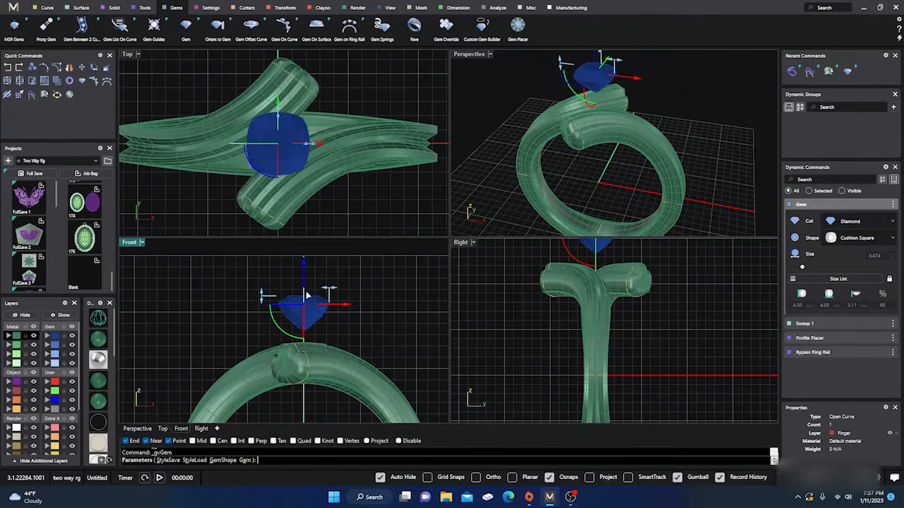
Lower the cushion gem slightly toward the top of the bypass ring and finish the gem
{"action": "left_click_drag", "start_coordinate": [305, 265], "coordinate": [307, 272]}
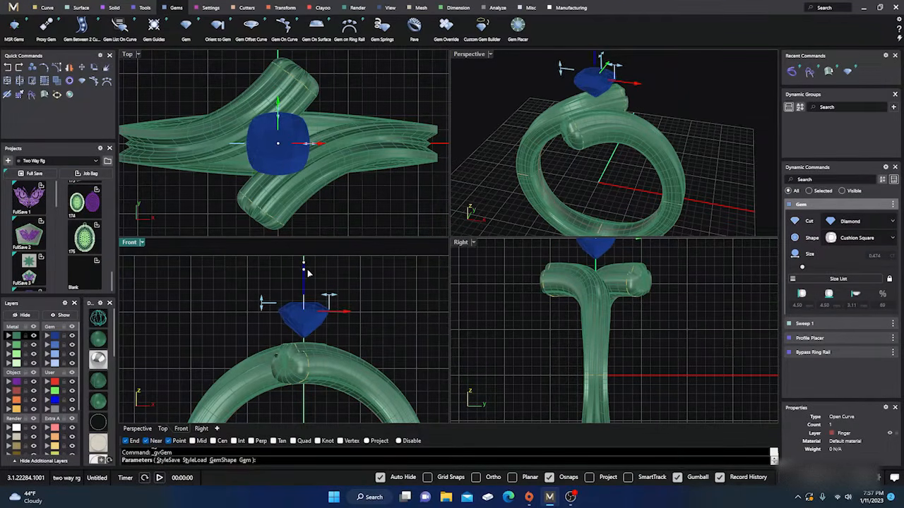
{"action": "key", "text": "Escape"}
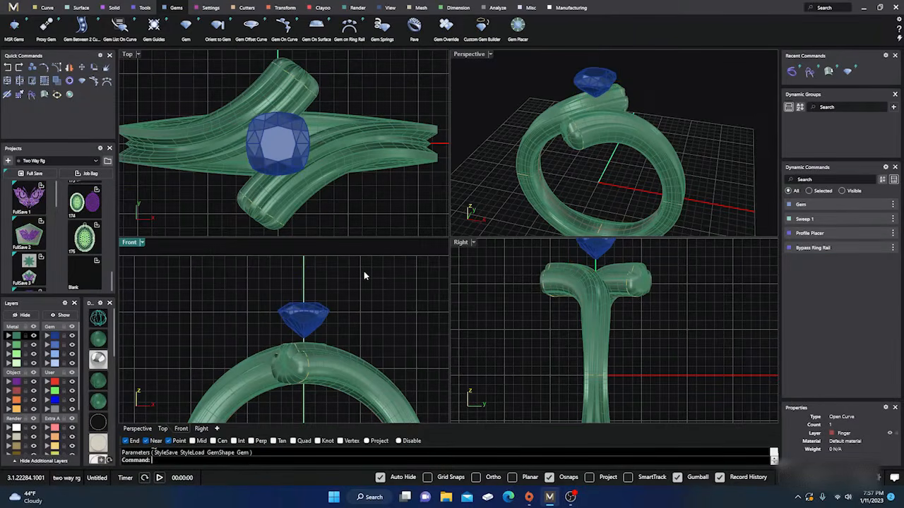
Examine the bypass ring and gem in an enlarged perspective view, checking the ring body's sweep settings and properties
{"action": "double_click", "coordinate": [471, 55]}
{"action": "right_click_drag", "start_coordinate": [474, 224], "coordinate": [428, 267]}
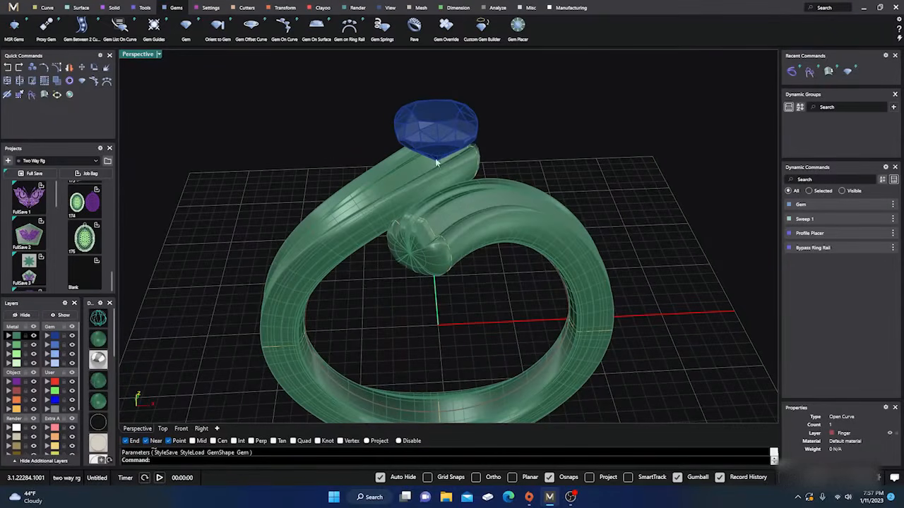
{"action": "left_click", "coordinate": [477, 211]}
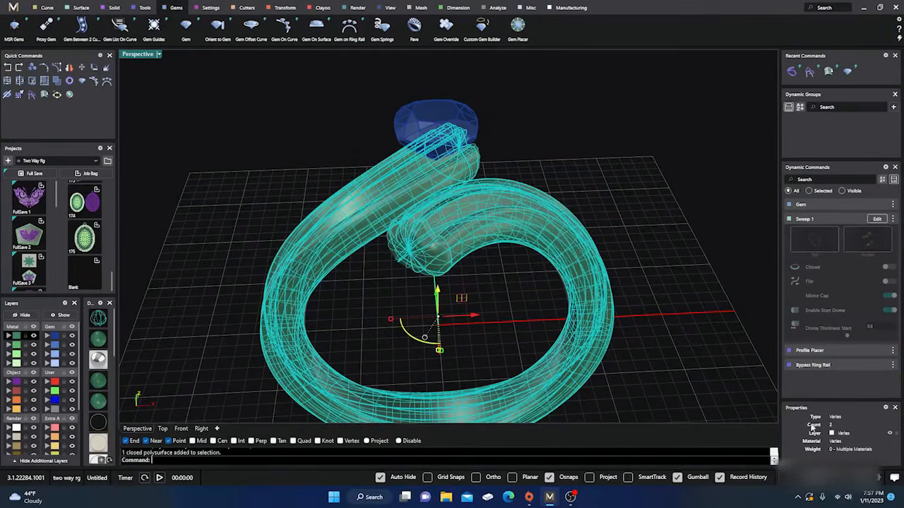
{"action": "left_click", "coordinate": [558, 293]}
{"action": "left_click", "coordinate": [578, 272]}
{"action": "left_click", "coordinate": [594, 161]}
{"action": "right_click_drag", "start_coordinate": [570, 226], "coordinate": [553, 228]}
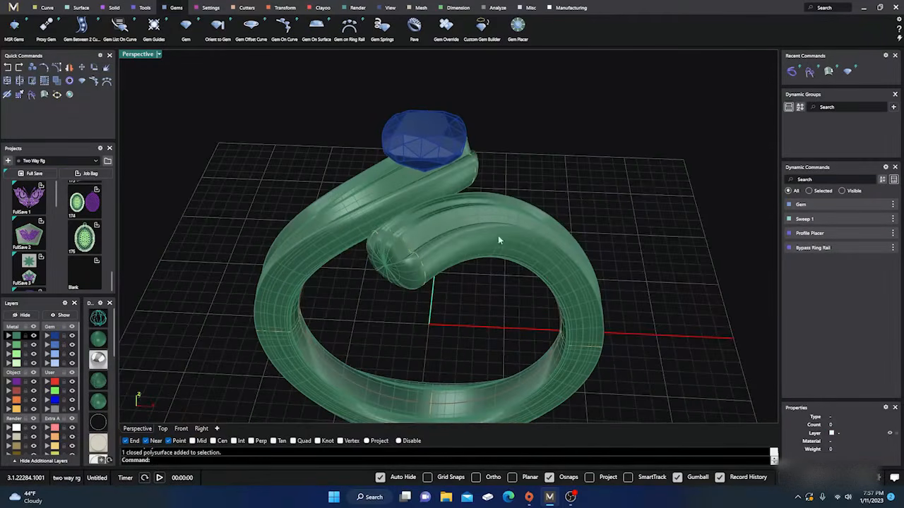
{"action": "right_click_drag", "start_coordinate": [641, 182], "coordinate": [510, 170]}
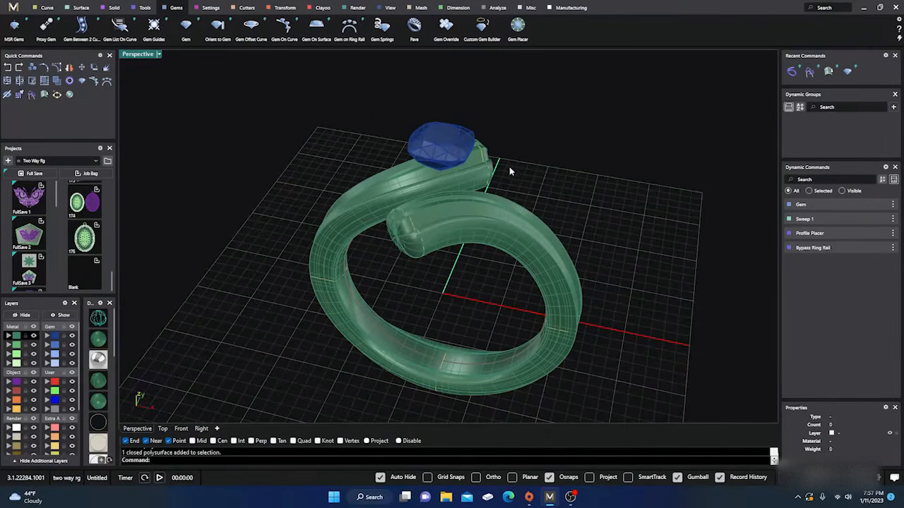
Select the cushion gem above the ring and bring up the stone-setting tools
{"action": "left_click", "coordinate": [448, 145]}
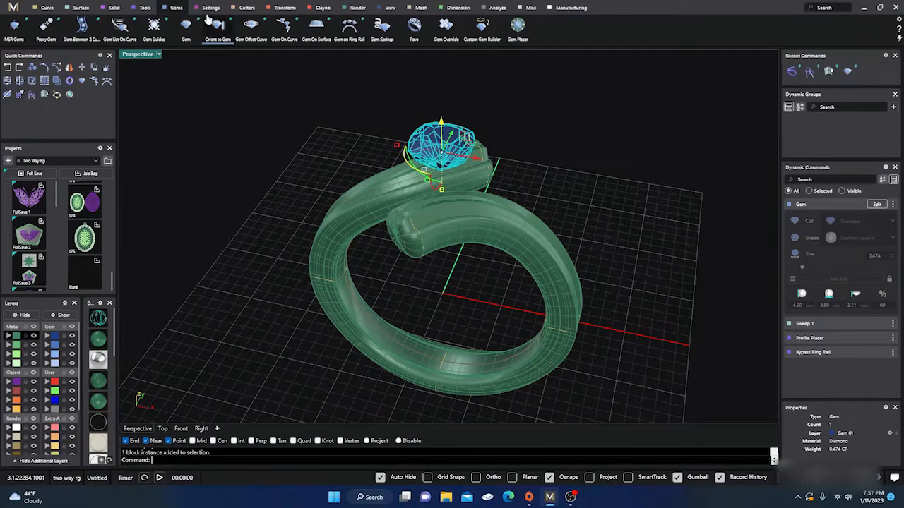
{"action": "left_click", "coordinate": [209, 8]}
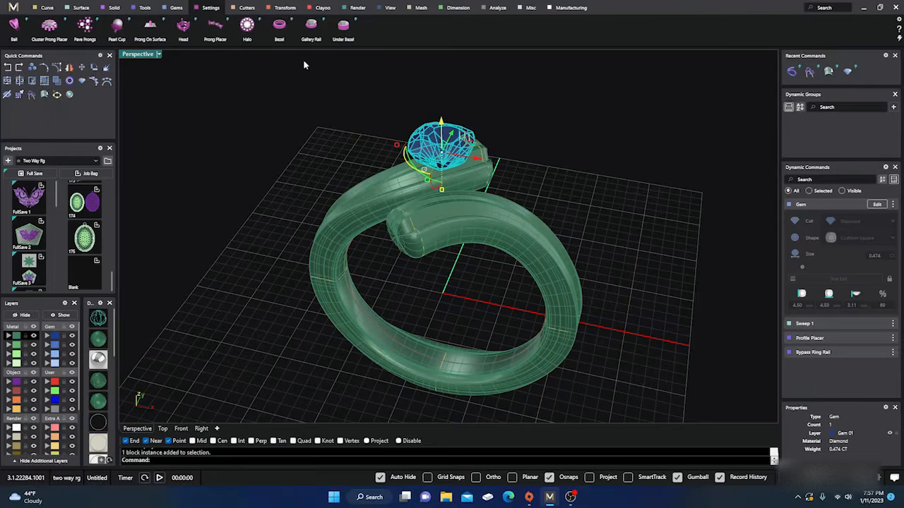
Try a prong head and an under bezel on the cushion gem, cancelling each one
{"action": "left_click", "coordinate": [183, 27]}
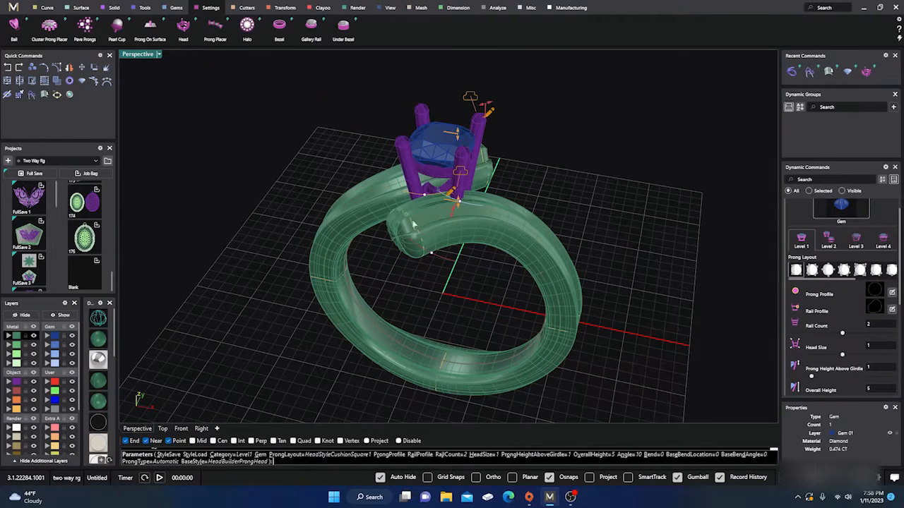
{"action": "key", "text": "Escape"}
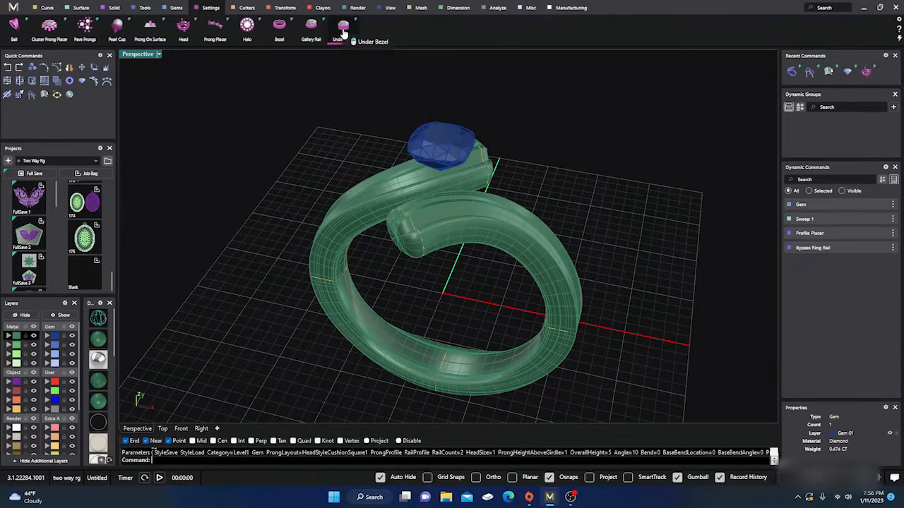
{"action": "left_click", "coordinate": [344, 34]}
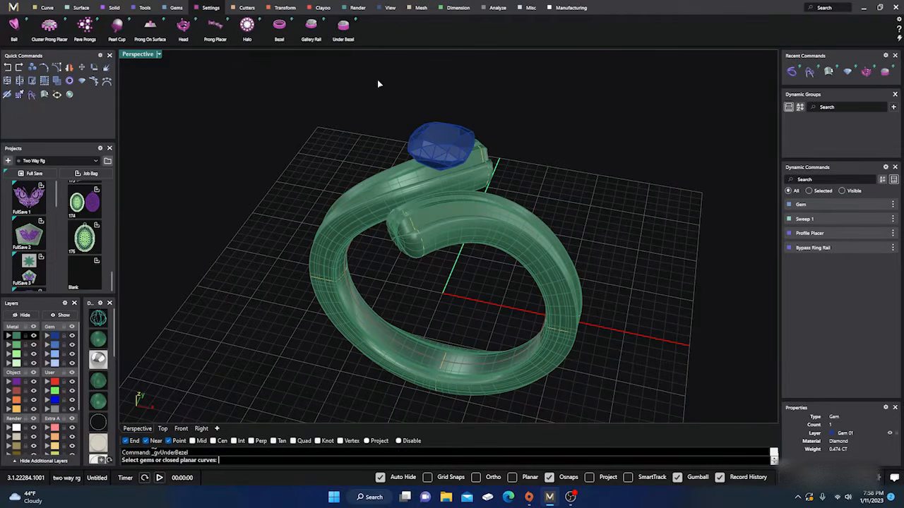
{"action": "left_click", "coordinate": [438, 144]}
{"action": "key", "text": "Return"}
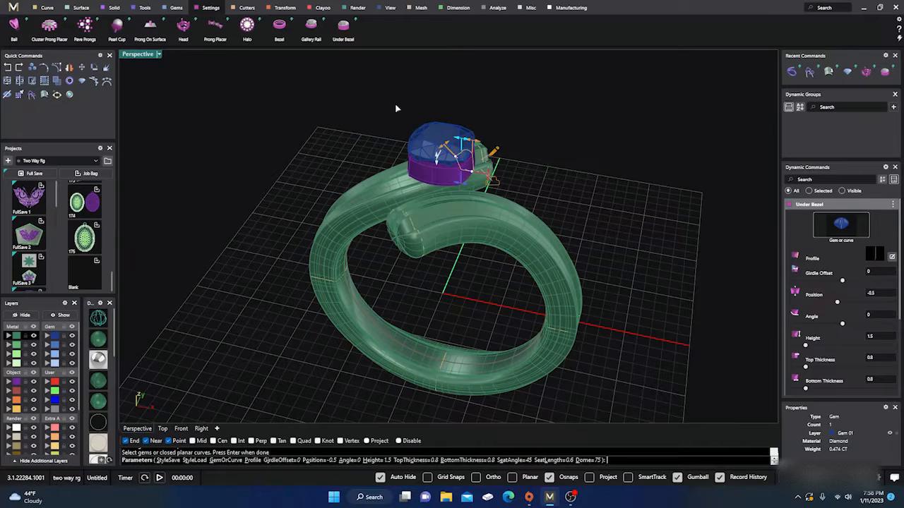
{"action": "key", "text": "Escape"}
Build a bezel around the cushion gem with the Bezel tool
{"action": "left_click", "coordinate": [279, 35]}
{"action": "left_click", "coordinate": [437, 128]}
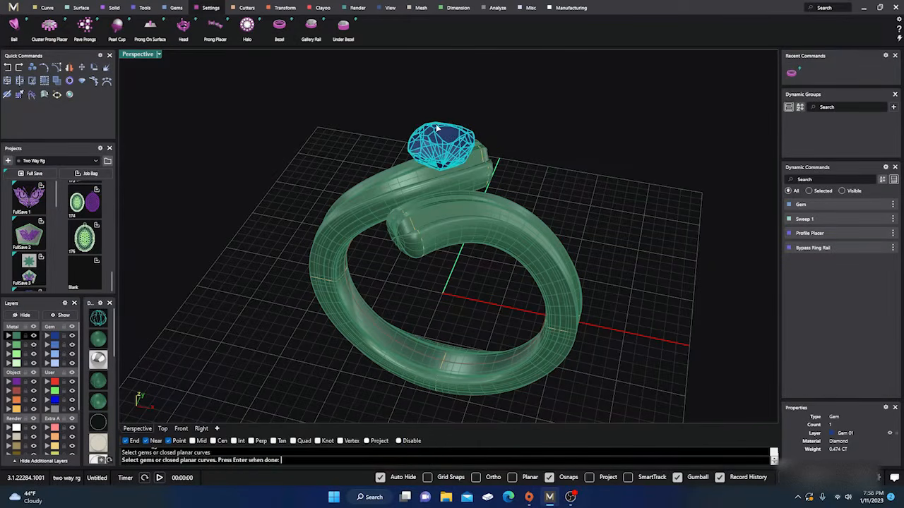
{"action": "key", "text": "Return"}
Examine the bezel from the front, above and behind, checking how its base meets the bypass ring's ends
{"action": "right_click_drag", "start_coordinate": [443, 285], "coordinate": [470, 265]}
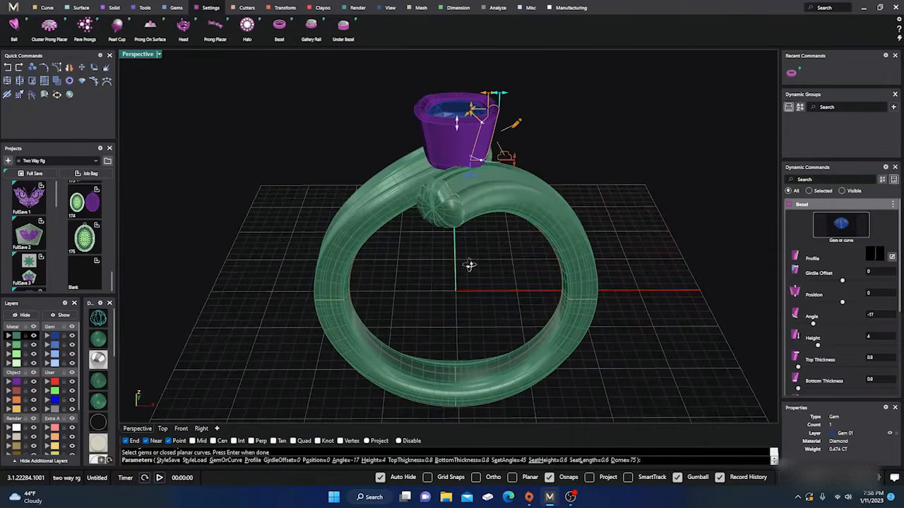
{"action": "scroll", "coordinate": [447, 99], "scroll_direction": "up", "scroll_amount": 9}
{"action": "scroll", "coordinate": [444, 106], "scroll_direction": "down", "scroll_amount": 6}
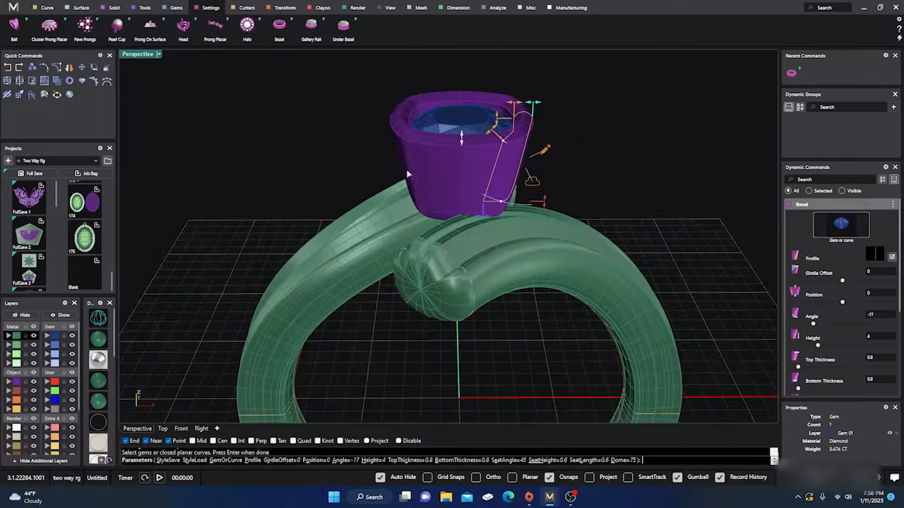
{"action": "right_click_drag", "start_coordinate": [401, 194], "coordinate": [474, 264]}
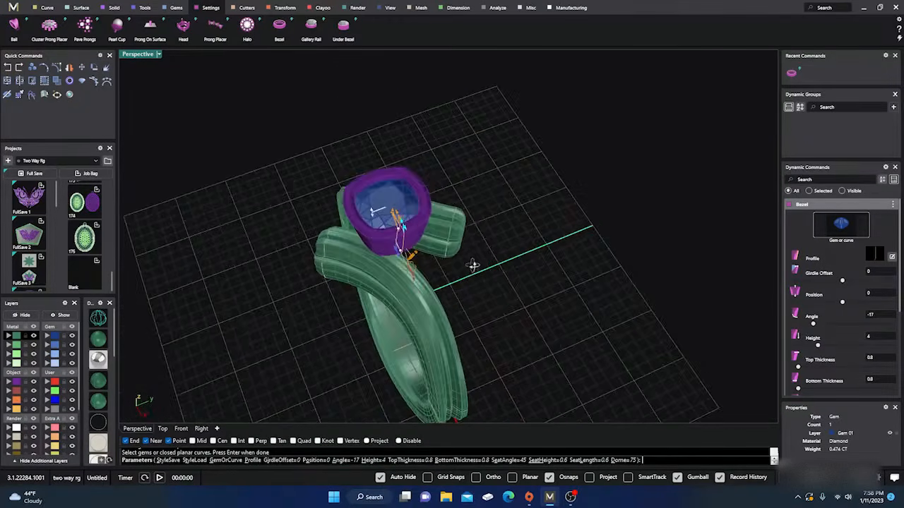
{"action": "scroll", "coordinate": [378, 215], "scroll_direction": "up", "scroll_amount": 3}
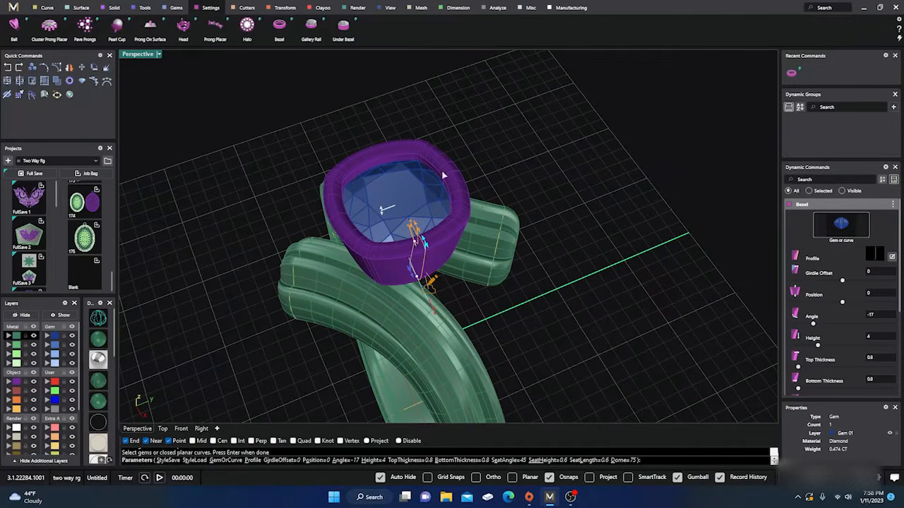
{"action": "scroll", "coordinate": [283, 218], "scroll_direction": "down", "scroll_amount": 3}
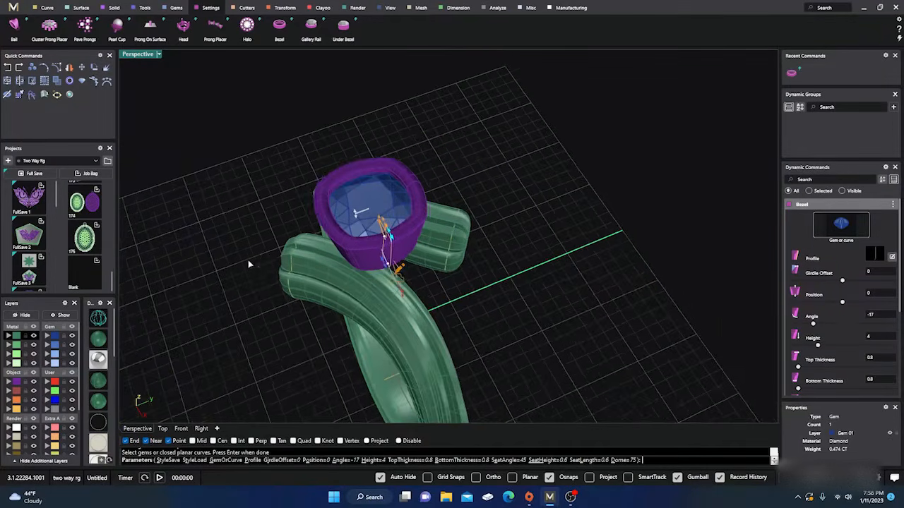
{"action": "right_click_drag", "start_coordinate": [248, 260], "coordinate": [311, 233]}
{"action": "scroll", "coordinate": [373, 199], "scroll_direction": "up", "scroll_amount": 1}
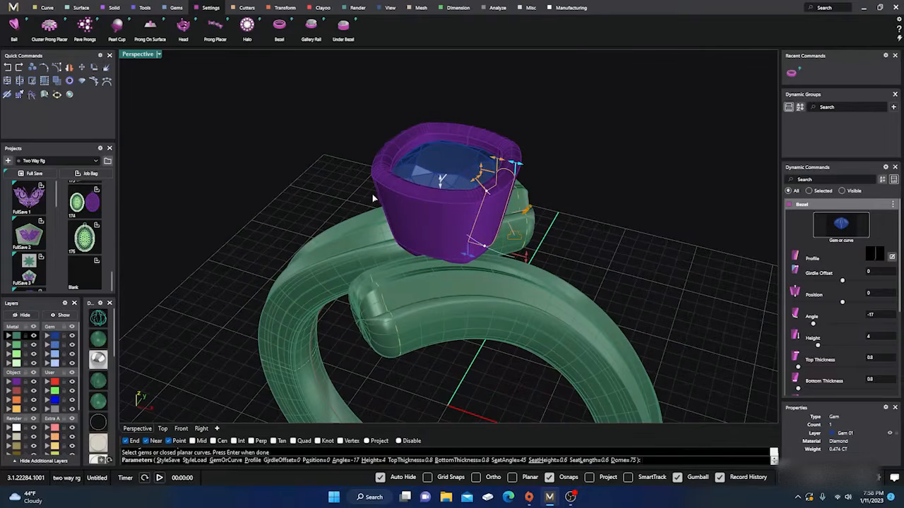
{"action": "scroll", "coordinate": [496, 120], "scroll_direction": "down", "scroll_amount": 4}
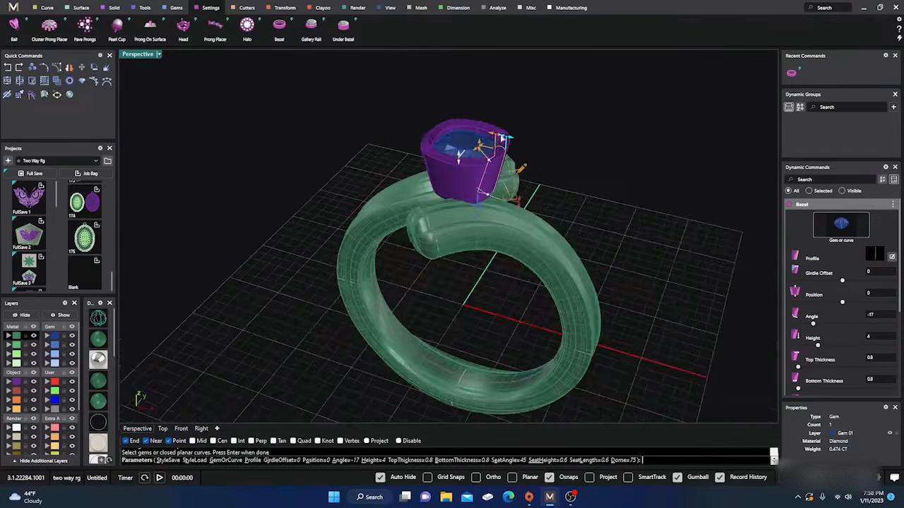
{"action": "right_click_drag", "start_coordinate": [546, 184], "coordinate": [374, 210]}
{"action": "scroll", "coordinate": [418, 134], "scroll_direction": "up", "scroll_amount": 2}
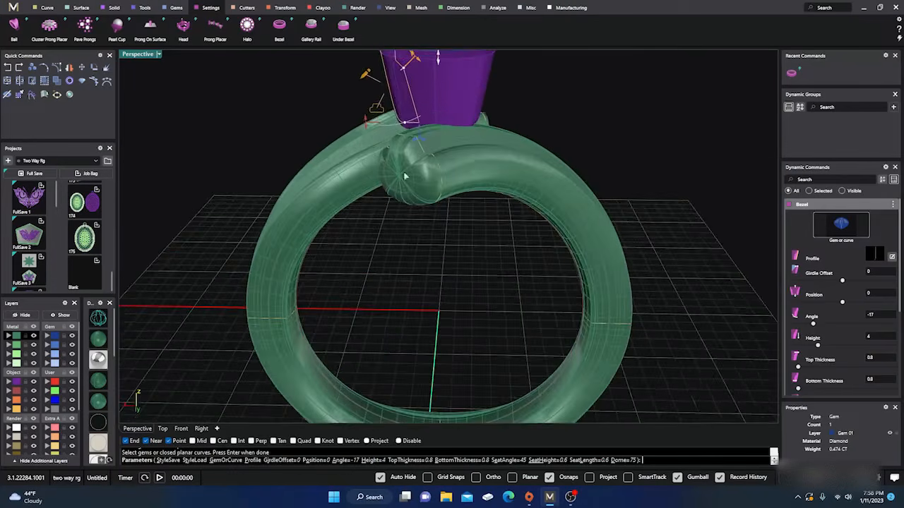
Lengthen the bezel to a height of 8.05 mm and set its wall angle to -12
{"action": "right_click_drag", "start_coordinate": [406, 176], "coordinate": [482, 216]}
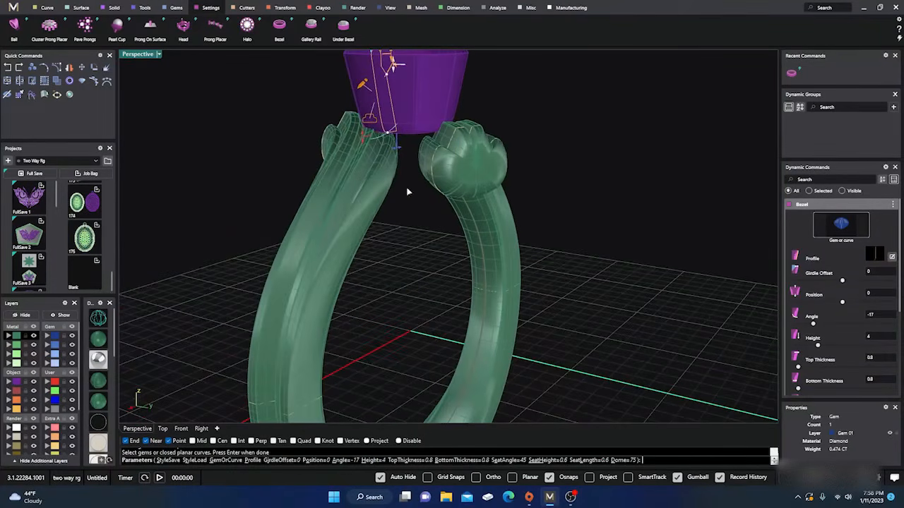
{"action": "left_click_drag", "start_coordinate": [364, 139], "coordinate": [365, 215]}
{"action": "right_click_drag", "start_coordinate": [445, 279], "coordinate": [406, 245]}
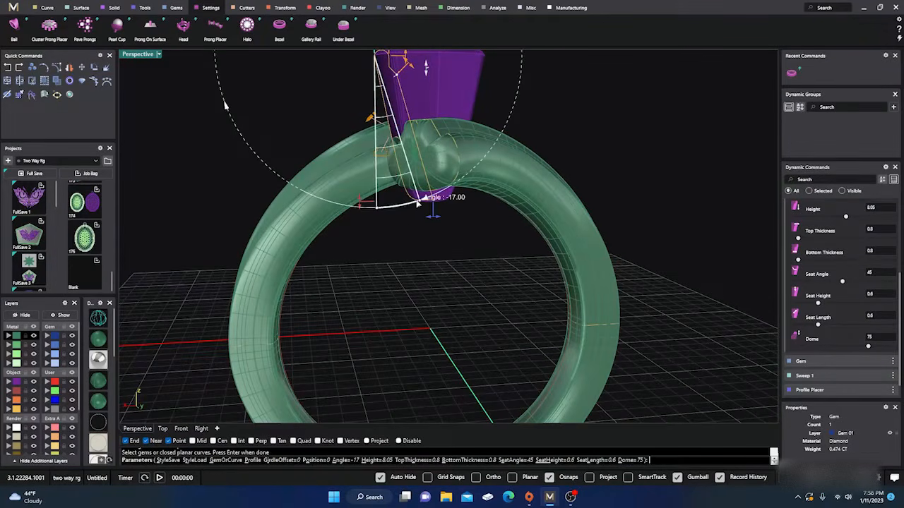
{"action": "left_click_drag", "start_coordinate": [418, 203], "coordinate": [399, 201]}
{"action": "right_click_drag", "start_coordinate": [399, 201], "coordinate": [403, 313]}
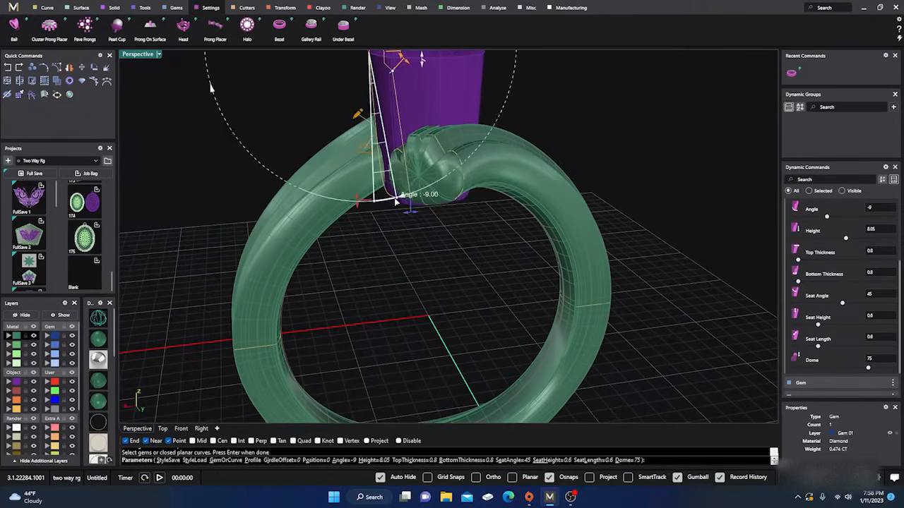
{"action": "left_click_drag", "start_coordinate": [396, 201], "coordinate": [403, 199]}
Thin the bezel's bottom thickness to 0.22 mm and set its position to 0.05 mm
{"action": "right_click_drag", "start_coordinate": [403, 199], "coordinate": [420, 262]}
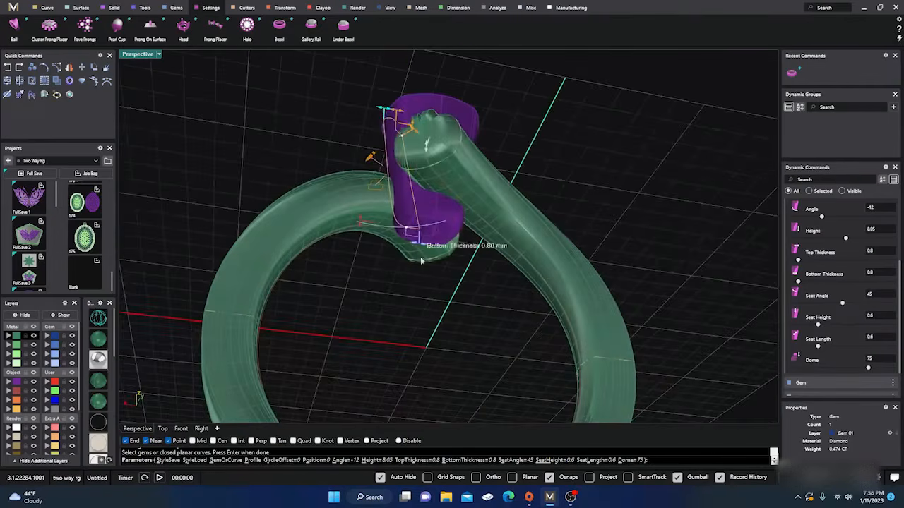
{"action": "scroll", "coordinate": [421, 261], "scroll_direction": "up", "scroll_amount": 4}
{"action": "left_click_drag", "start_coordinate": [410, 220], "coordinate": [403, 216]}
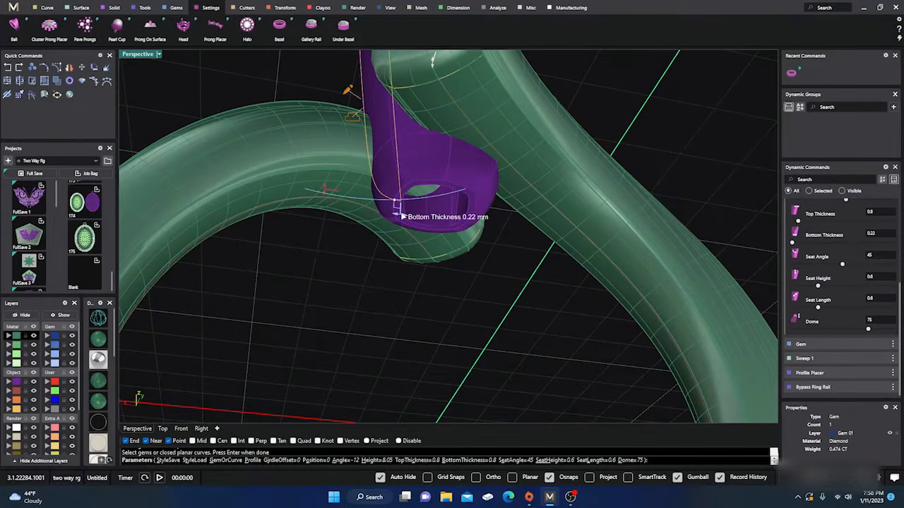
{"action": "scroll", "coordinate": [415, 217], "scroll_direction": "down", "scroll_amount": 6}
{"action": "right_click_drag", "start_coordinate": [417, 221], "coordinate": [422, 316]}
{"action": "scroll", "coordinate": [417, 312], "scroll_direction": "down", "scroll_amount": 5}
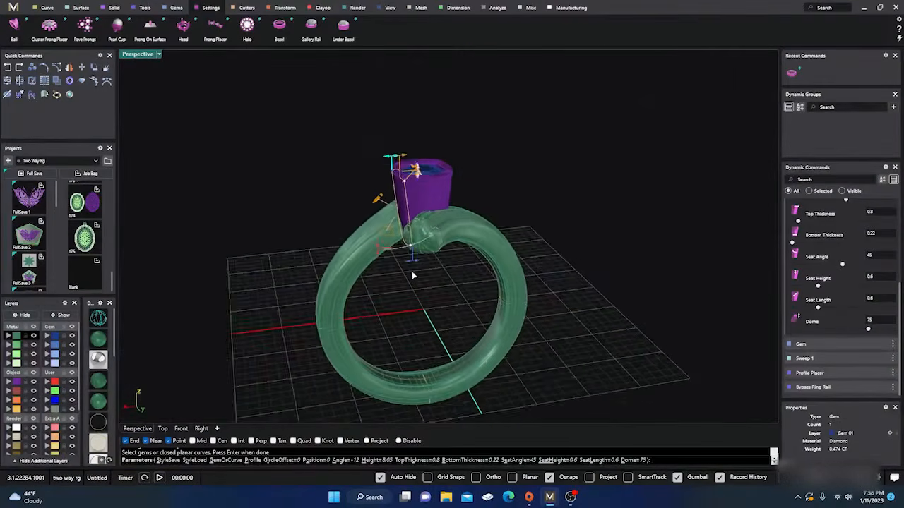
{"action": "right_click_drag", "start_coordinate": [413, 275], "coordinate": [403, 266]}
{"action": "scroll", "coordinate": [406, 206], "scroll_direction": "up", "scroll_amount": 5}
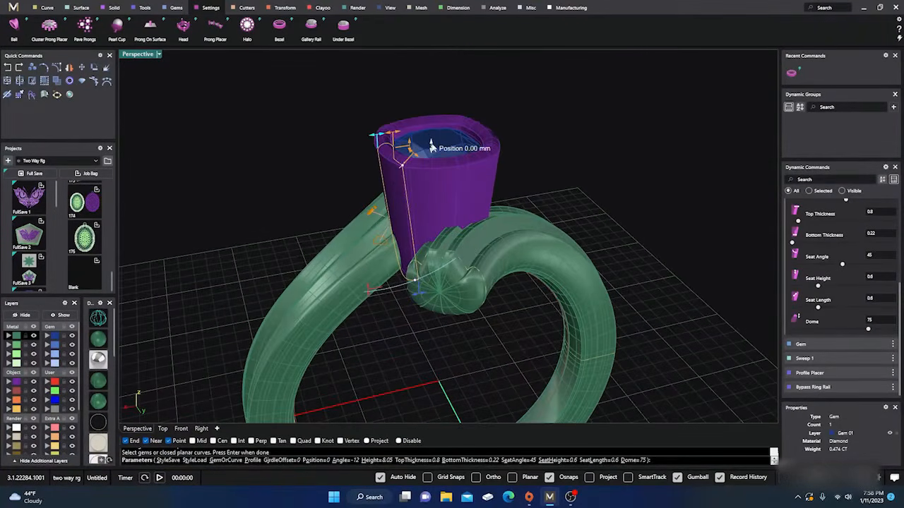
{"action": "left_click_drag", "start_coordinate": [432, 149], "coordinate": [431, 148]}
Try larger girdle offsets on the bezel, then set the offset to -0.05 mm
{"action": "right_click_drag", "start_coordinate": [333, 252], "coordinate": [384, 241]}
{"action": "scroll", "coordinate": [416, 152], "scroll_direction": "up", "scroll_amount": 6}
{"action": "scroll", "coordinate": [417, 151], "scroll_direction": "up", "scroll_amount": 2}
{"action": "left_click_drag", "start_coordinate": [406, 136], "coordinate": [314, 196]}
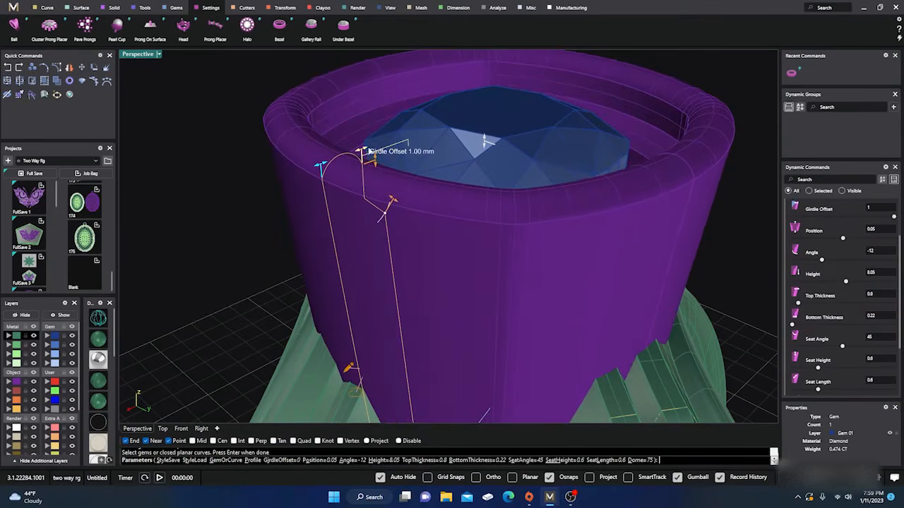
{"action": "left_click_drag", "start_coordinate": [361, 151], "coordinate": [403, 138]}
{"action": "right_click_drag", "start_coordinate": [427, 188], "coordinate": [376, 231]}
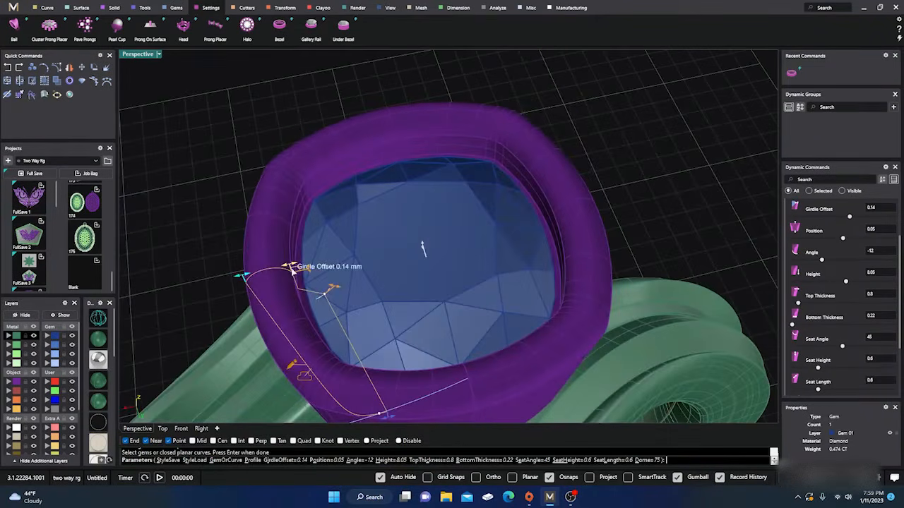
{"action": "mouse_move", "coordinate": [289, 267]}
{"action": "left_mouse_down"}
{"action": "mouse_move", "coordinate": [302, 264]}
{"action": "mouse_move", "coordinate": [234, 278]}
{"action": "mouse_move", "coordinate": [279, 267]}
{"action": "left_mouse_up"}
Set the bezel's top thickness to 0.94 mm and its dome to 50
{"action": "scroll", "coordinate": [372, 233], "scroll_direction": "down", "scroll_amount": 2}
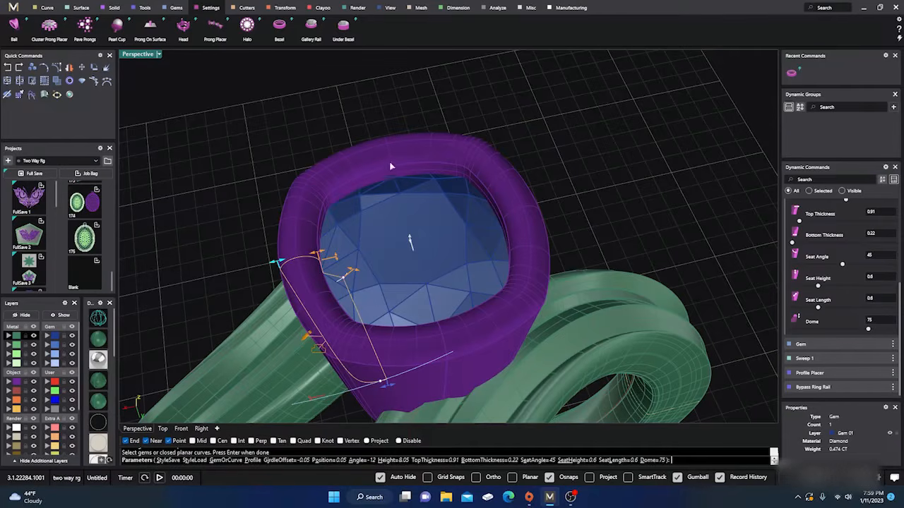
{"action": "left_click_drag", "start_coordinate": [270, 263], "coordinate": [277, 263]}
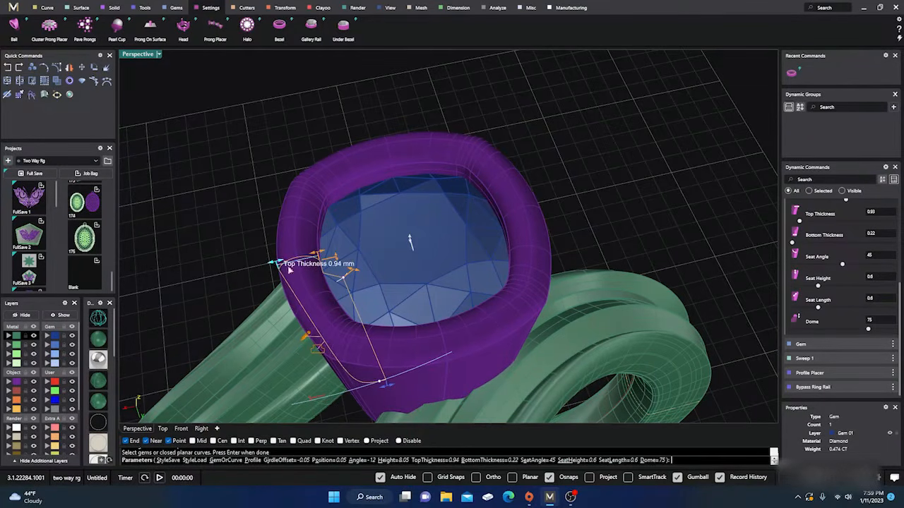
{"action": "scroll", "coordinate": [364, 284], "scroll_direction": "down", "scroll_amount": 4}
{"action": "right_click_drag", "start_coordinate": [366, 287], "coordinate": [361, 242]}
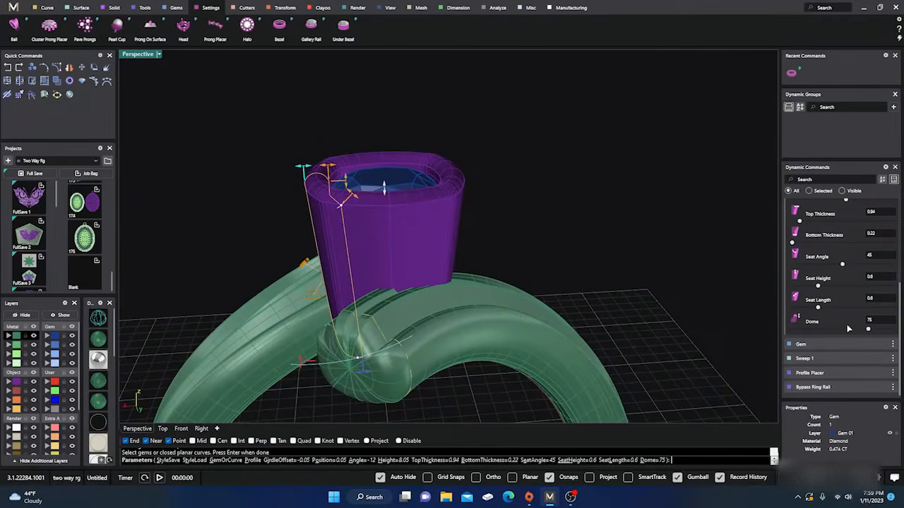
{"action": "left_click_drag", "start_coordinate": [870, 332], "coordinate": [842, 329]}
Lower the bezel relative to the gem, to a position of -0.13 mm
{"action": "right_click_drag", "start_coordinate": [572, 223], "coordinate": [511, 242]}
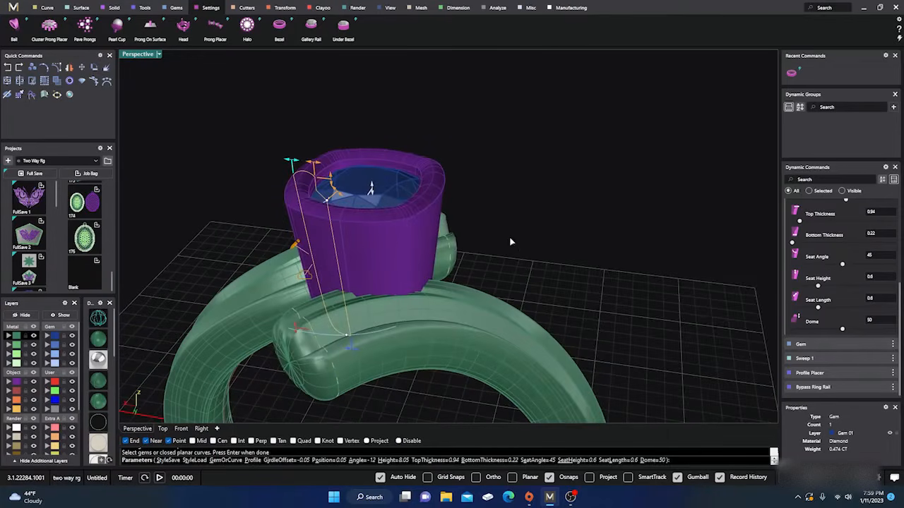
{"action": "scroll", "coordinate": [389, 193], "scroll_direction": "up", "scroll_amount": 4}
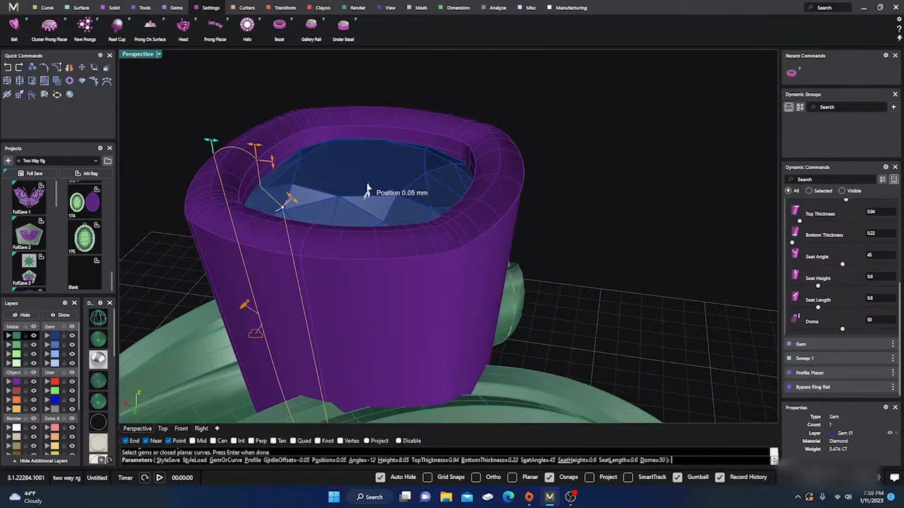
{"action": "mouse_move", "coordinate": [367, 189]}
{"action": "left_mouse_down"}
{"action": "mouse_move", "coordinate": [365, 162]}
{"action": "mouse_move", "coordinate": [367, 200]}
{"action": "left_mouse_up"}
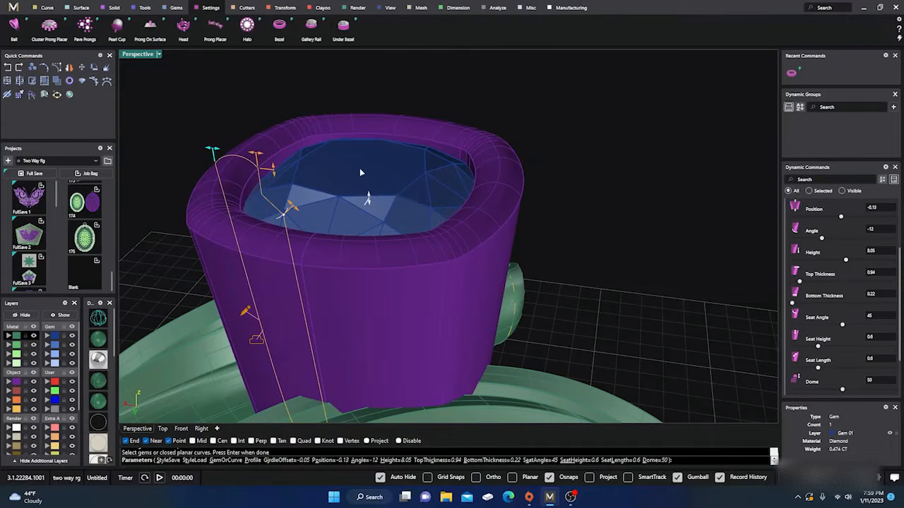
Apply the stepped profile 02 from the bezel profile library to the bezel's outer wall
{"action": "scroll", "coordinate": [378, 142], "scroll_direction": "down", "scroll_amount": 4}
{"action": "right_click_drag", "start_coordinate": [383, 194], "coordinate": [416, 227]}
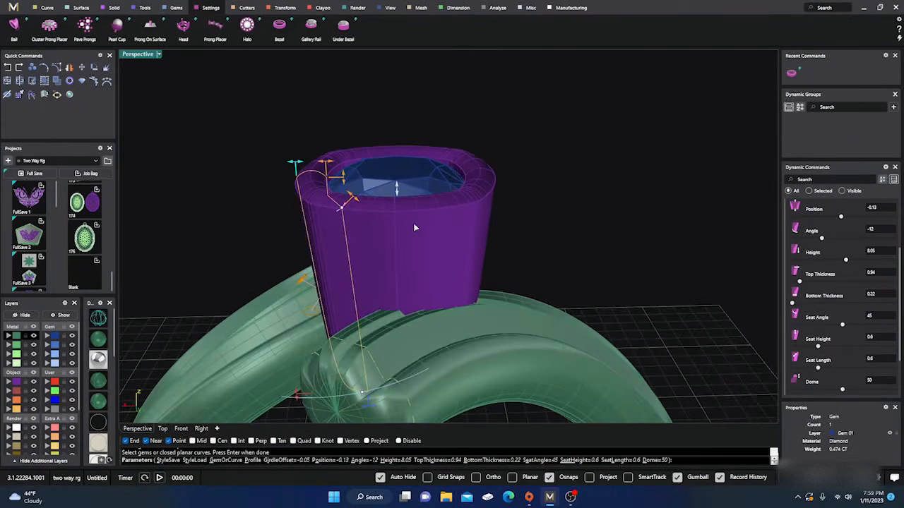
{"action": "left_click", "coordinate": [308, 312]}
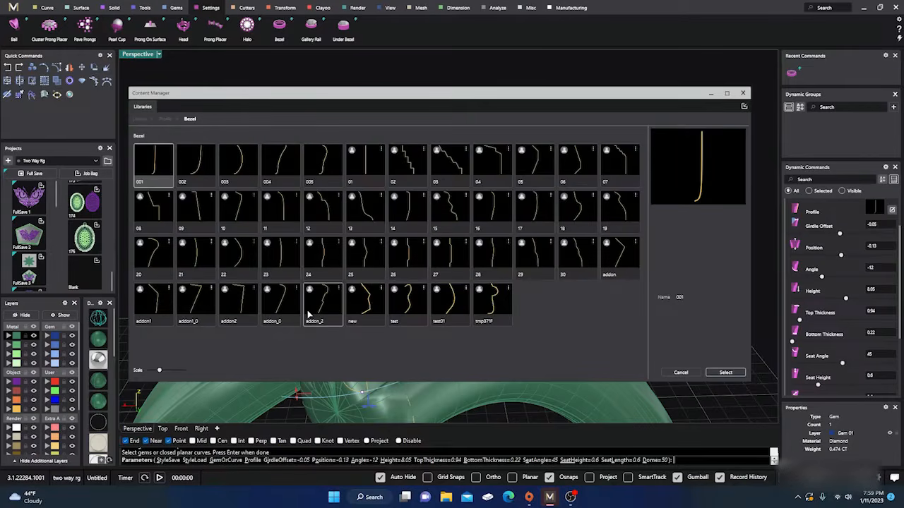
{"action": "left_click", "coordinate": [411, 171]}
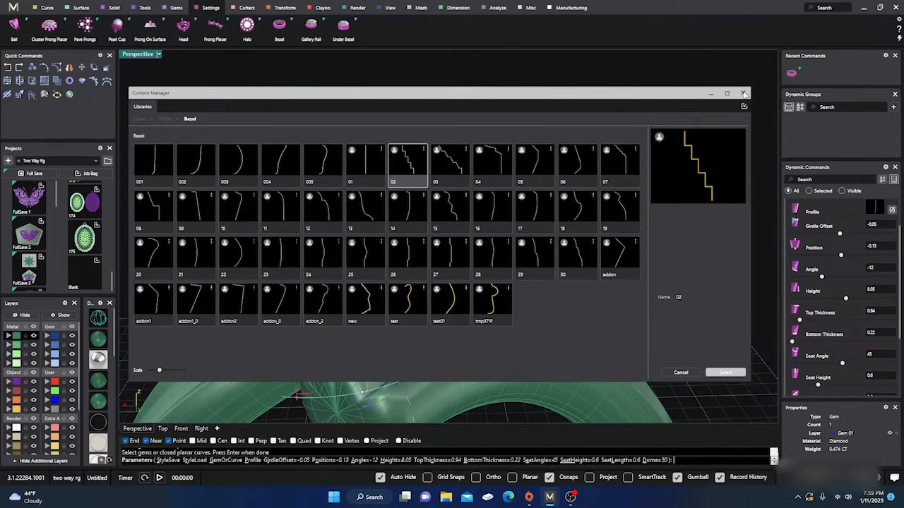
{"action": "left_click", "coordinate": [744, 93]}
Apply the angular profile named "new" from the bezel profile library to the bezel
{"action": "right_click_drag", "start_coordinate": [579, 211], "coordinate": [453, 266]}
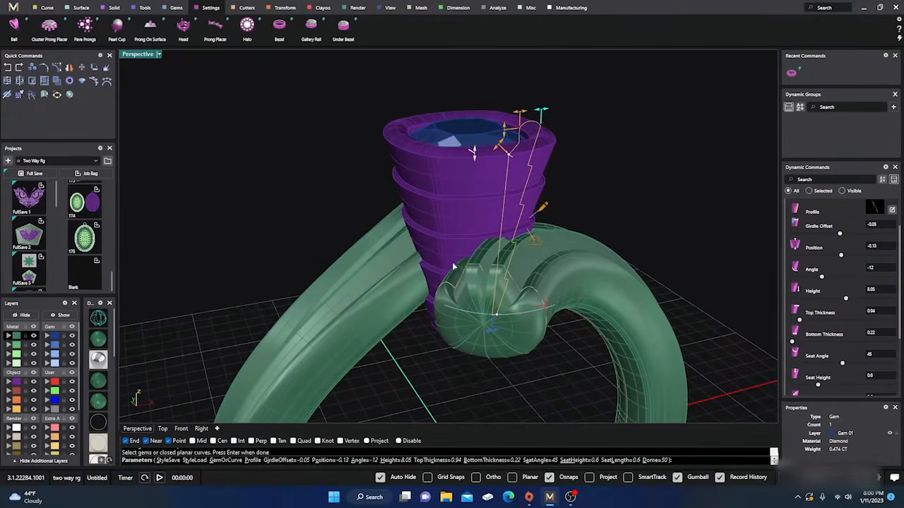
{"action": "left_click", "coordinate": [534, 242]}
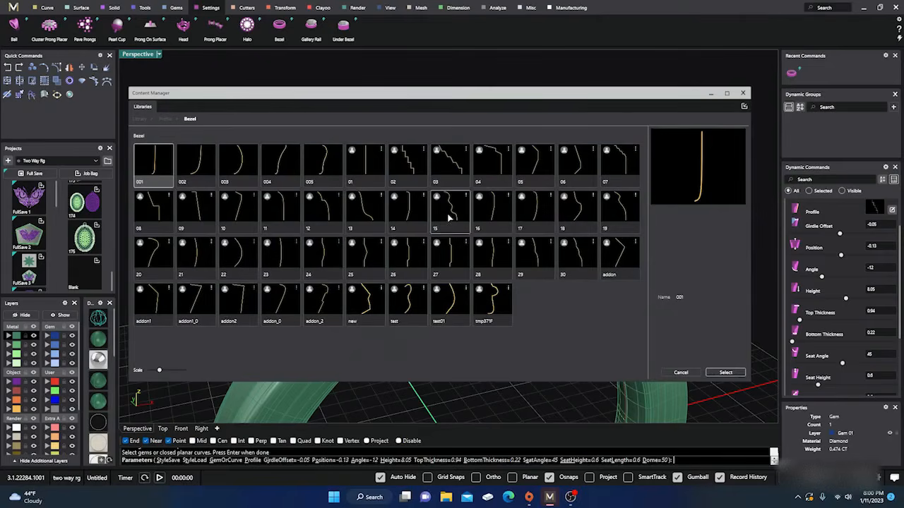
{"action": "left_click", "coordinate": [368, 305]}
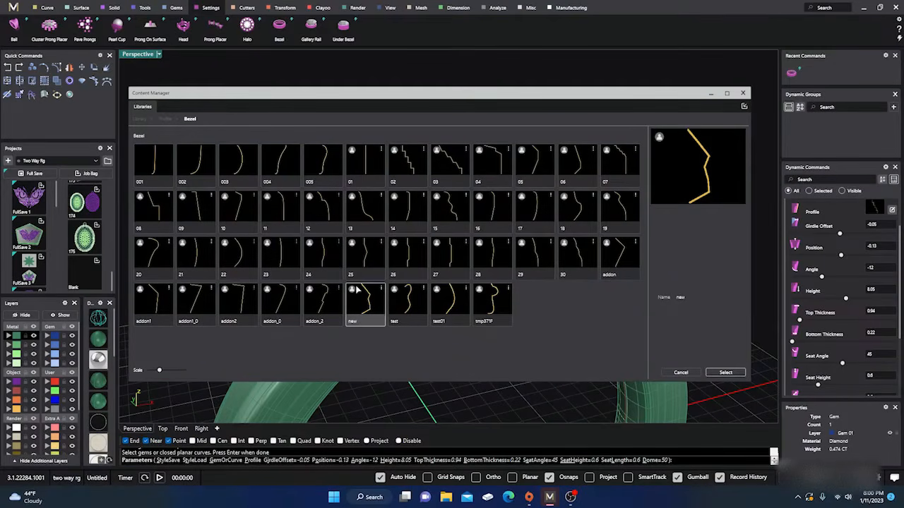
{"action": "left_click", "coordinate": [733, 373]}
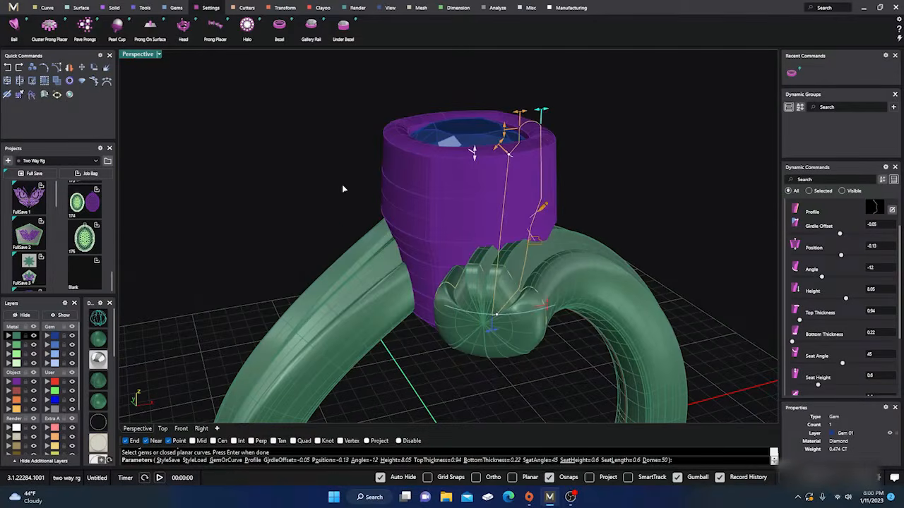
Apply profile 001 from the bezel profile library to the bezel's outer wall and finish the bezel
{"action": "right_click_drag", "start_coordinate": [340, 244], "coordinate": [360, 274]}
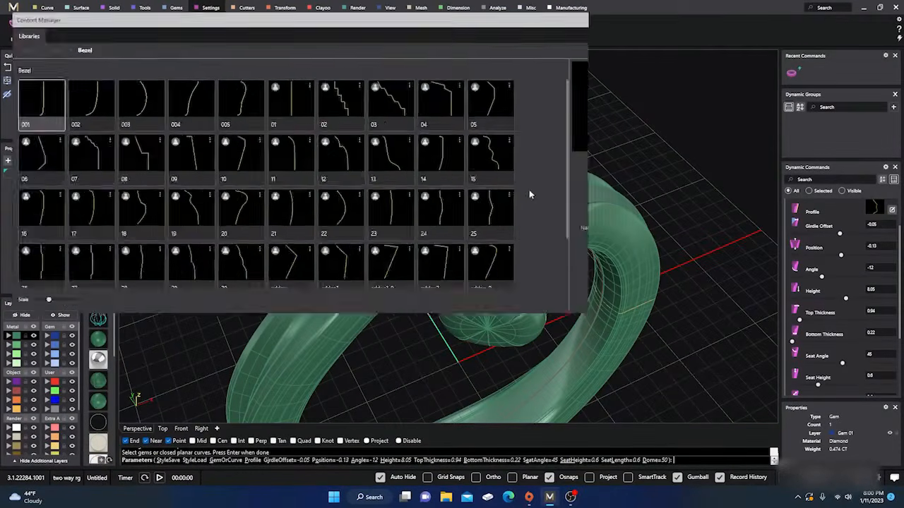
{"action": "left_click", "coordinate": [528, 192]}
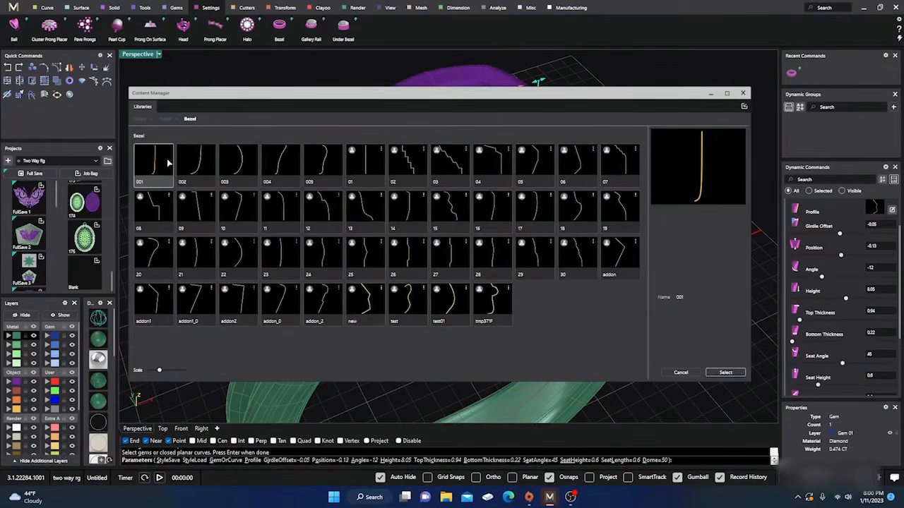
{"action": "left_click", "coordinate": [729, 371]}
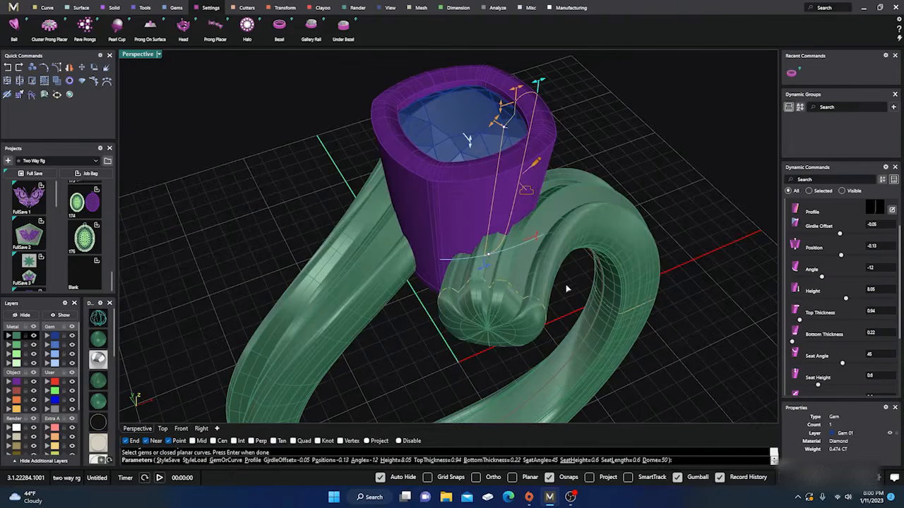
{"action": "right_click_drag", "start_coordinate": [566, 287], "coordinate": [578, 250]}
{"action": "key", "text": "Return"}
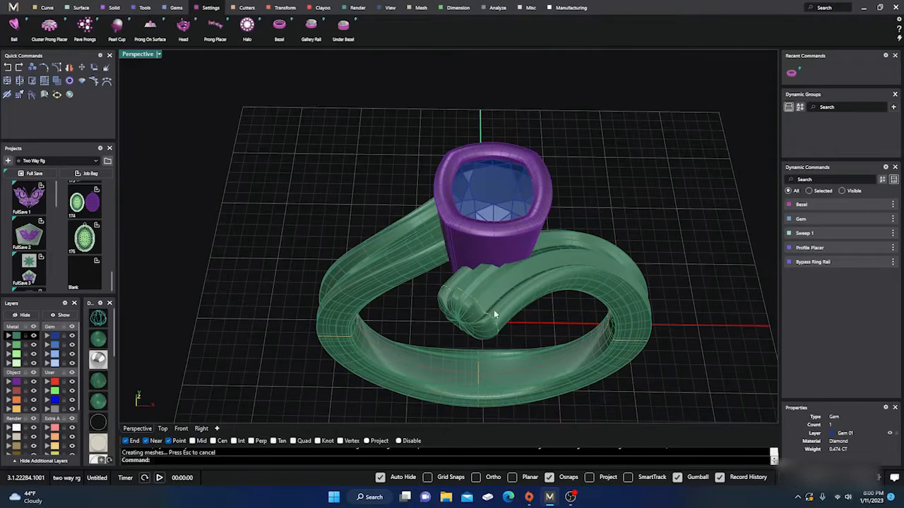
Edit the cushion gem and move it straight down so the linked bezel sits lower between the shank ends
{"action": "right_click_drag", "start_coordinate": [495, 315], "coordinate": [359, 295]}
{"action": "scroll", "coordinate": [467, 288], "scroll_direction": "down", "scroll_amount": 5}
{"action": "right_click_drag", "start_coordinate": [487, 290], "coordinate": [403, 289]}
{"action": "scroll", "coordinate": [436, 273], "scroll_direction": "up", "scroll_amount": 4}
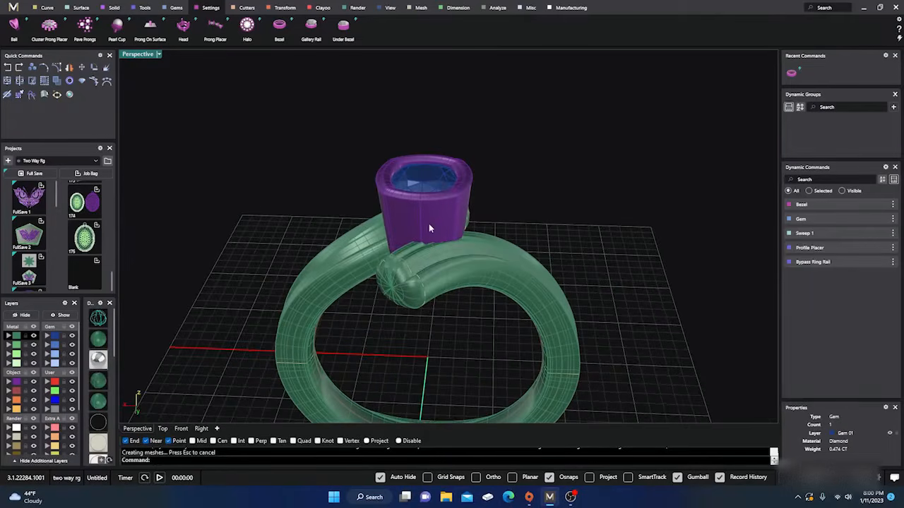
{"action": "scroll", "coordinate": [429, 228], "scroll_direction": "up", "scroll_amount": 3}
{"action": "left_click", "coordinate": [423, 165]}
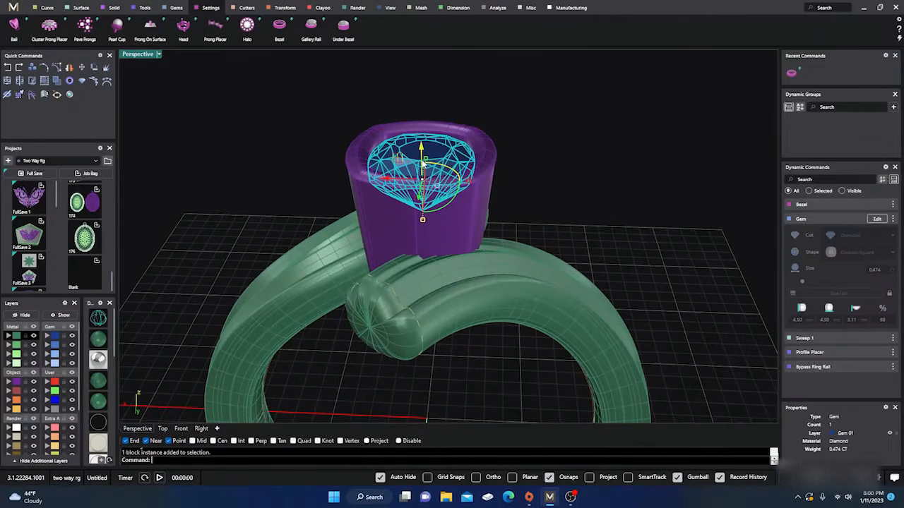
{"action": "left_click", "coordinate": [877, 219]}
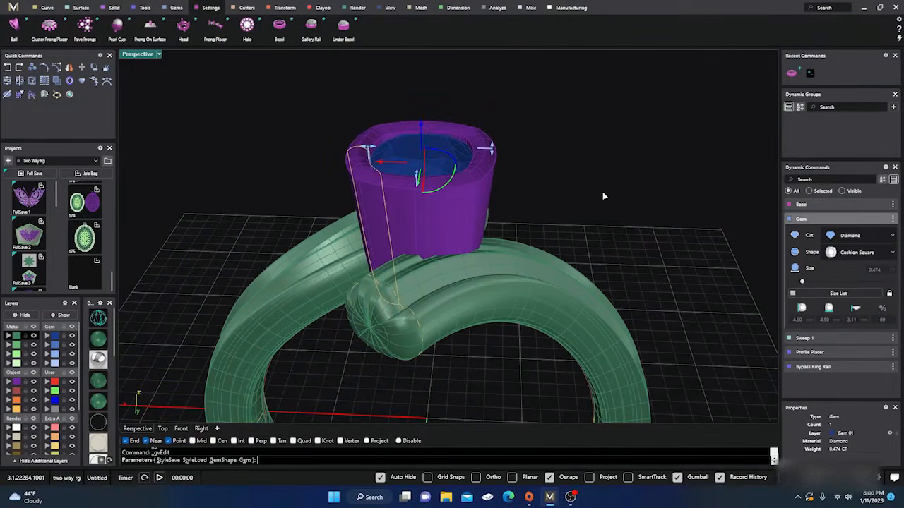
{"action": "right_click_drag", "start_coordinate": [591, 265], "coordinate": [580, 229]}
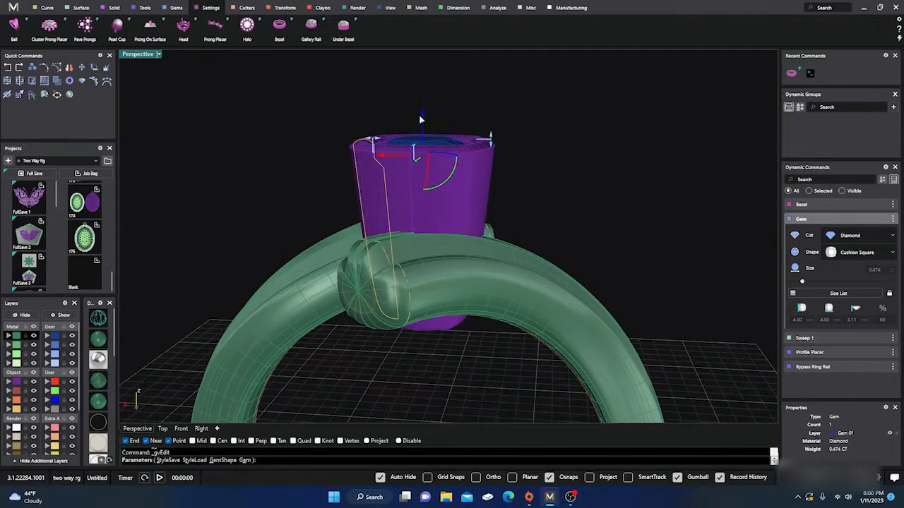
{"action": "left_click_drag", "start_coordinate": [422, 113], "coordinate": [423, 142]}
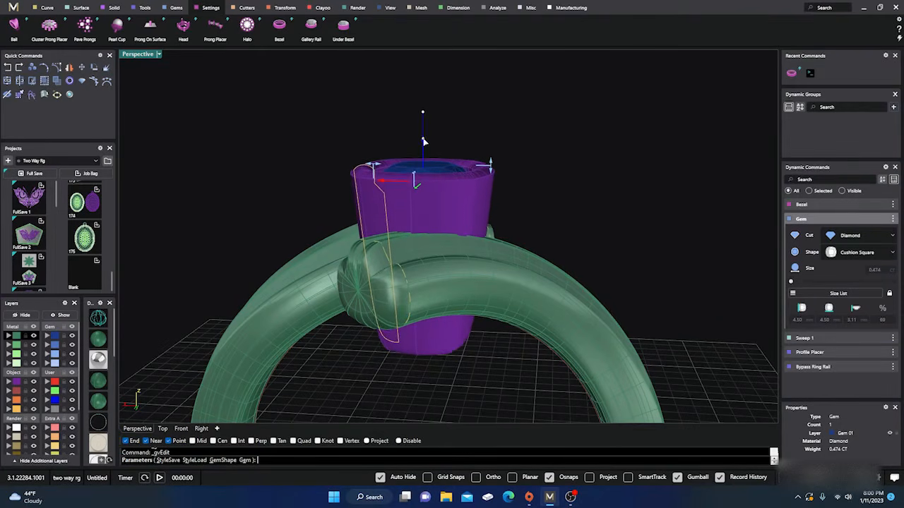
{"action": "right_click_drag", "start_coordinate": [541, 176], "coordinate": [600, 199]}
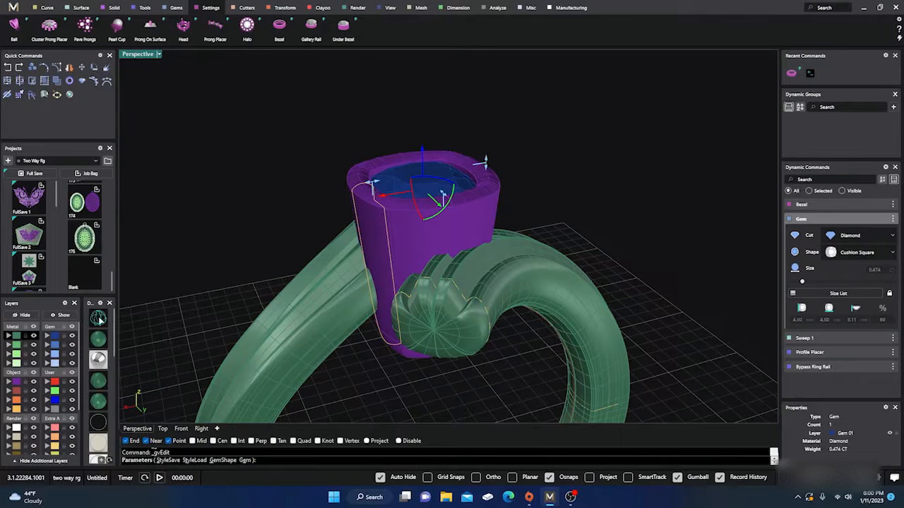
Check the lowered gem and bezel in wireframe display, restore the shaded display and finish editing the gem
{"action": "left_click", "coordinate": [100, 320]}
{"action": "mouse_move", "coordinate": [288, 336]}
{"action": "right_mouse_down"}
{"action": "mouse_move", "coordinate": [278, 299]}
{"action": "mouse_move", "coordinate": [309, 299]}
{"action": "mouse_move", "coordinate": [169, 330]}
{"action": "right_mouse_up"}
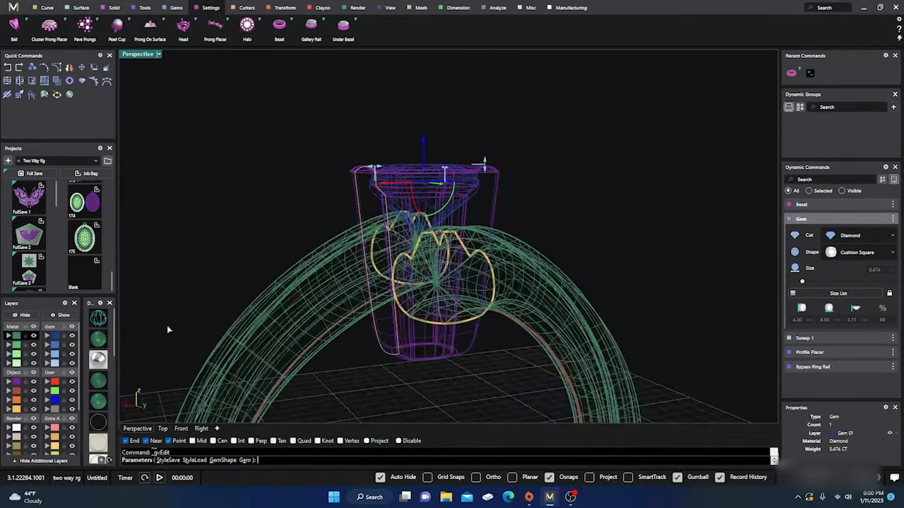
{"action": "left_click", "coordinate": [103, 340]}
{"action": "right_click_drag", "start_coordinate": [393, 308], "coordinate": [505, 263]}
{"action": "scroll", "coordinate": [480, 296], "scroll_direction": "up", "scroll_amount": 3}
{"action": "key", "text": "Escape"}
{"action": "scroll", "coordinate": [505, 263], "scroll_direction": "down", "scroll_amount": 3}
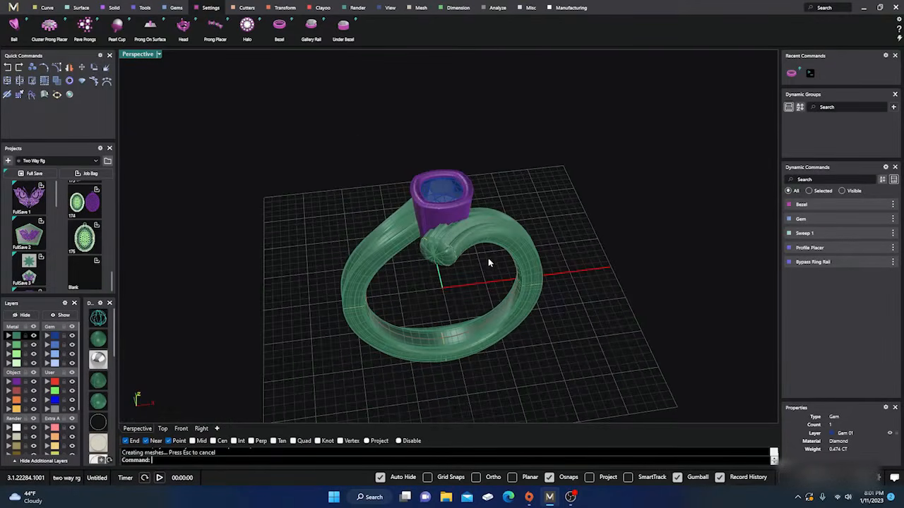
{"action": "right_click_drag", "start_coordinate": [426, 269], "coordinate": [477, 263]}
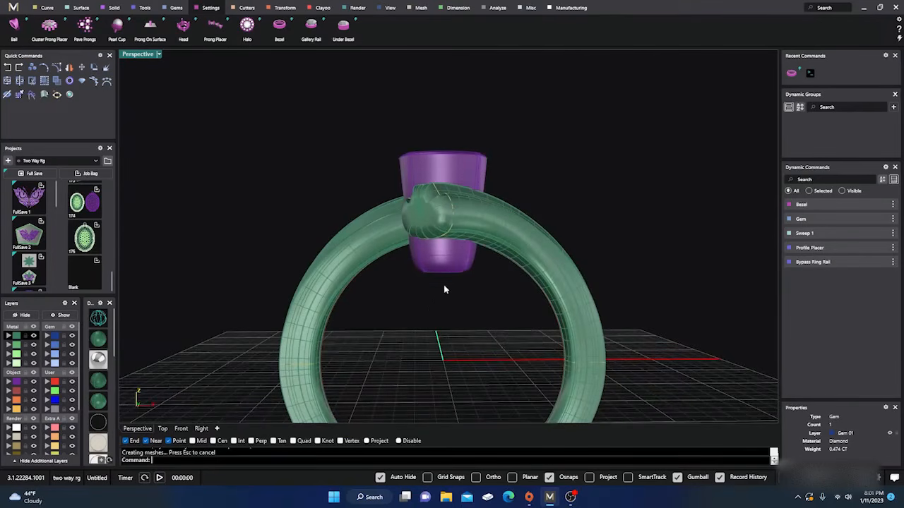
{"action": "right_click_drag", "start_coordinate": [443, 290], "coordinate": [404, 238]}
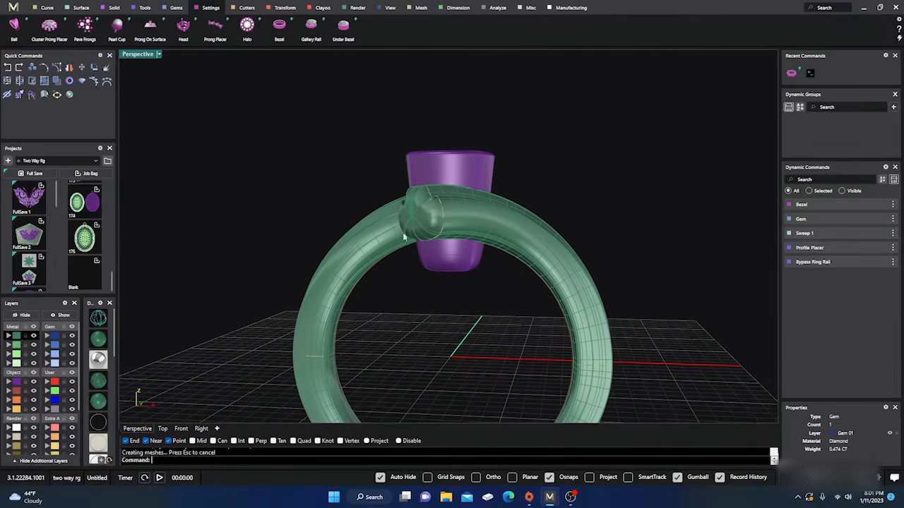
{"action": "left_click", "coordinate": [283, 8]}
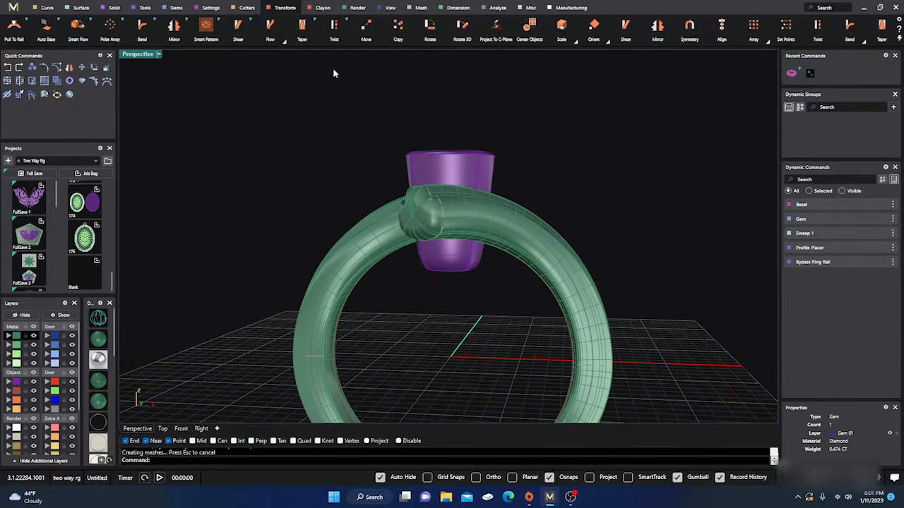
{"action": "scroll", "coordinate": [638, 43], "scroll_direction": "down", "scroll_amount": 5}
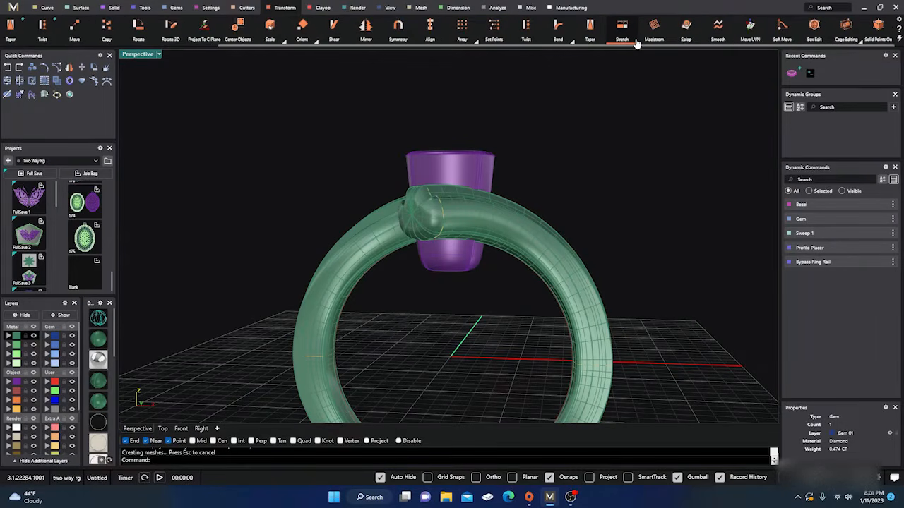
{"action": "scroll", "coordinate": [638, 42], "scroll_direction": "up", "scroll_amount": 2}
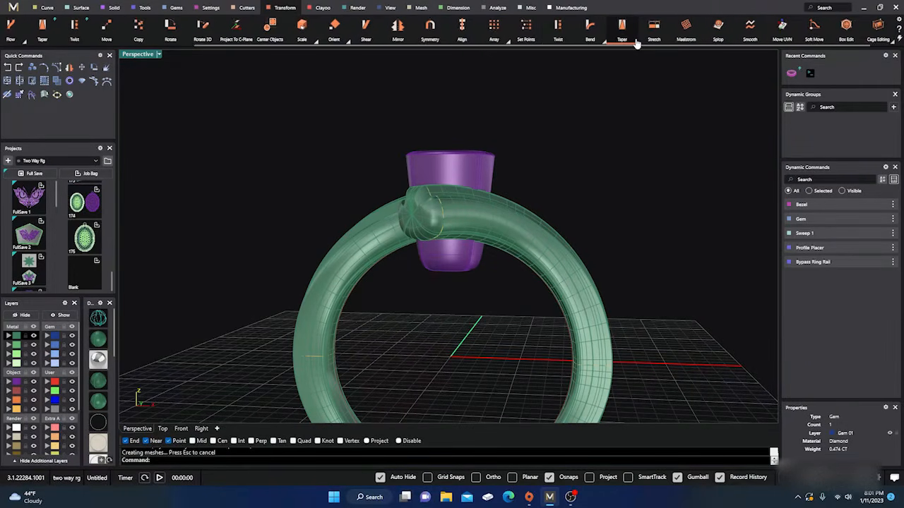
{"action": "scroll", "coordinate": [636, 43], "scroll_direction": "up", "scroll_amount": 1}
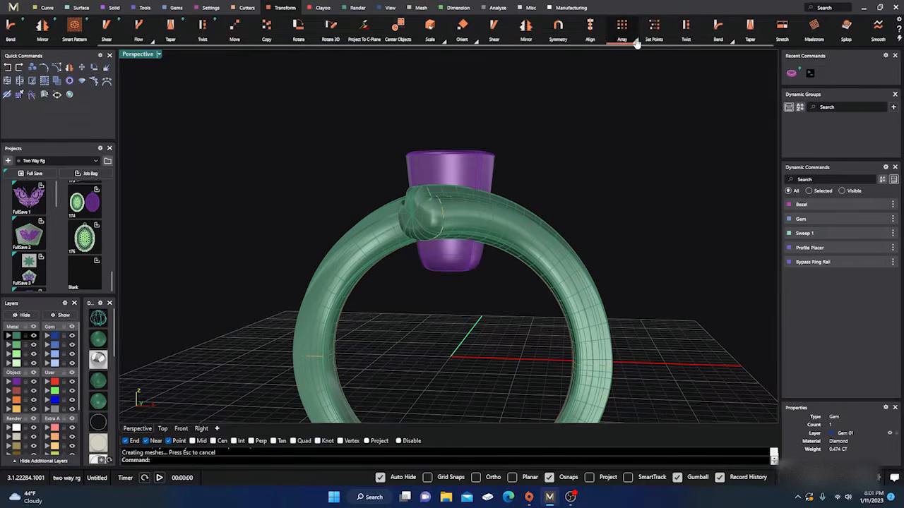
Find the Cut To Ring Rail command and trim the part of the bezel that protrudes into the finger hole
{"action": "left_click", "coordinate": [814, 9]}
{"action": "type", "text": "cu"}
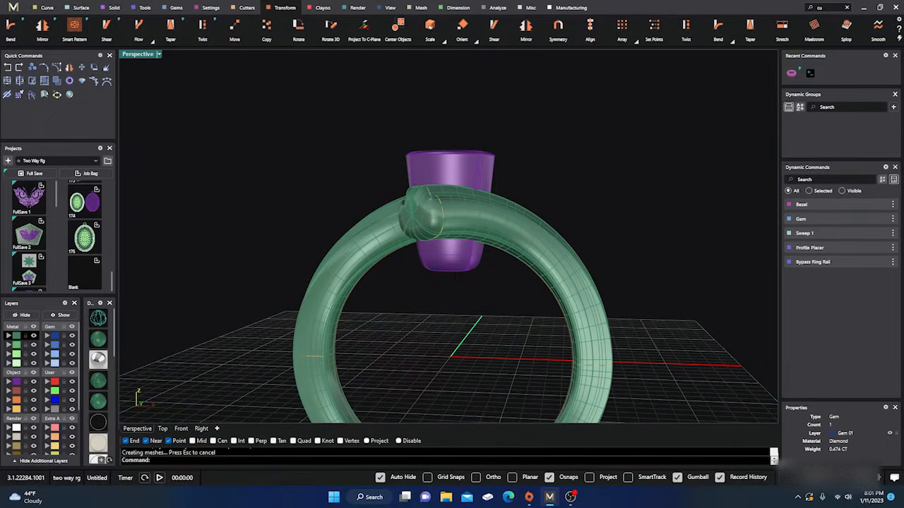
{"action": "type", "text": "t to rin"}
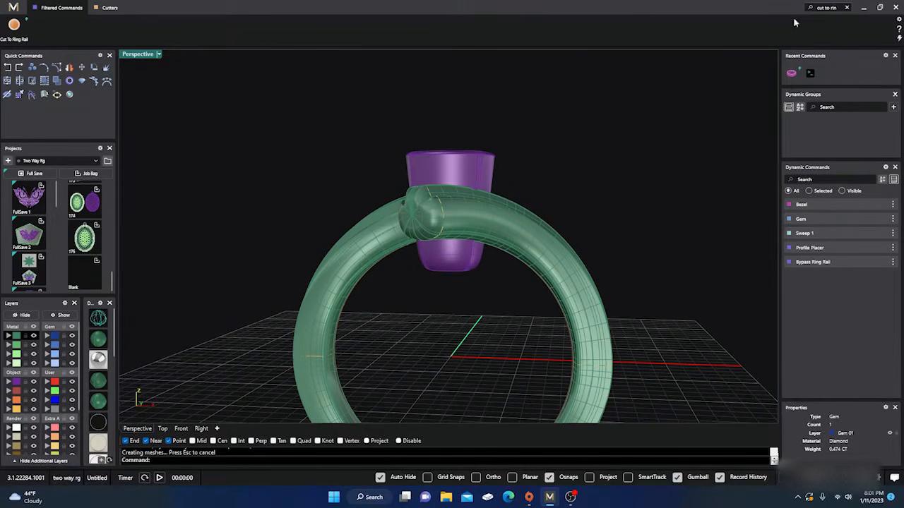
{"action": "left_click", "coordinate": [14, 25]}
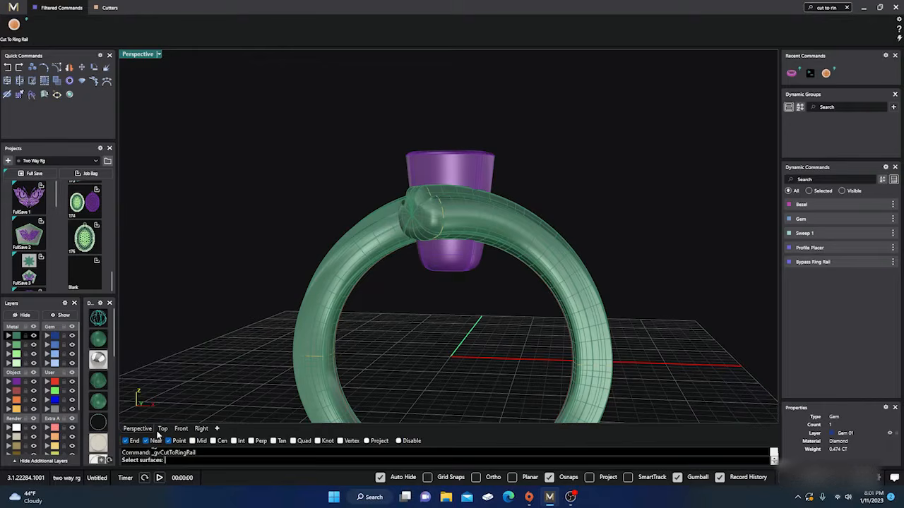
{"action": "left_click", "coordinate": [468, 261]}
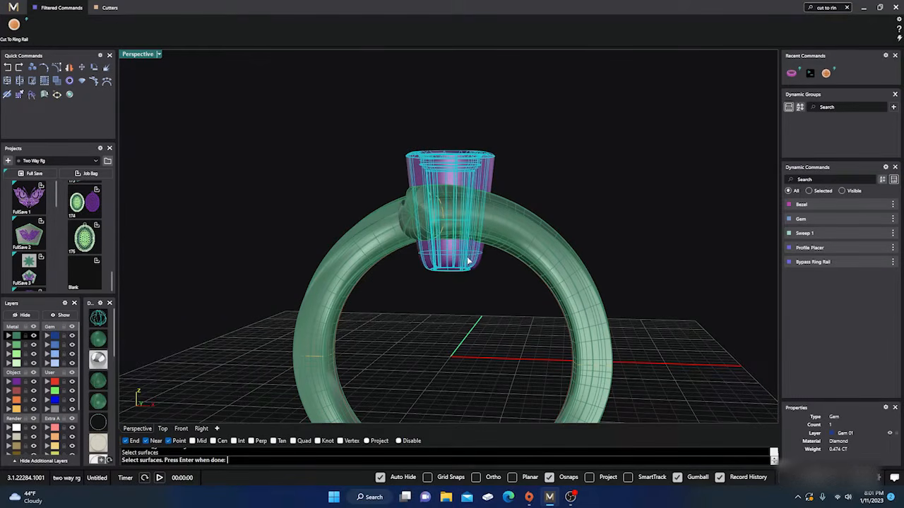
{"action": "key", "text": "Return"}
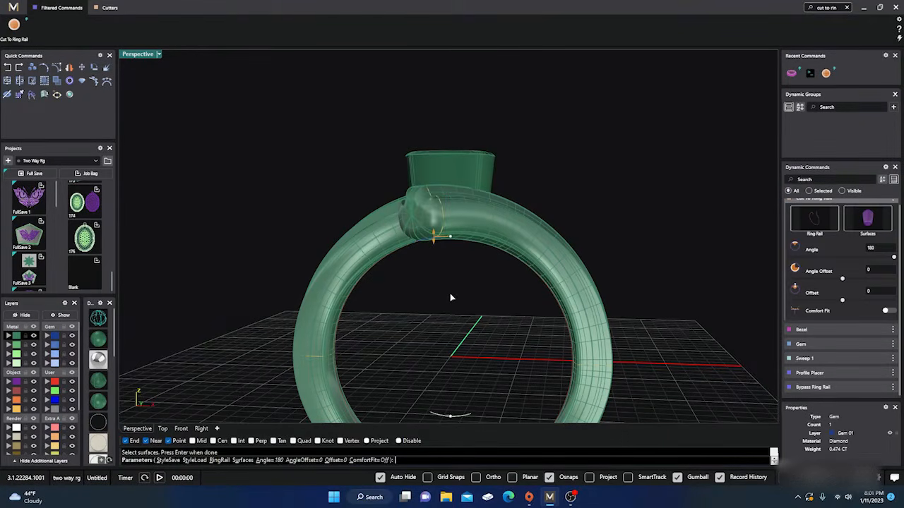
{"action": "right_click_drag", "start_coordinate": [450, 294], "coordinate": [487, 285]}
{"action": "key", "text": "Return"}
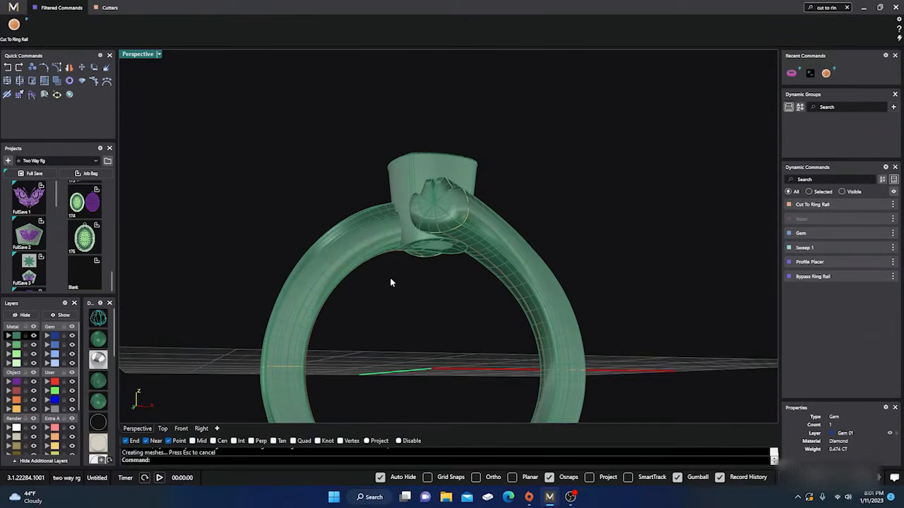
Examine the ring with its trimmed bezel in rendered display and return to the shaded display
{"action": "right_click_drag", "start_coordinate": [389, 280], "coordinate": [365, 285]}
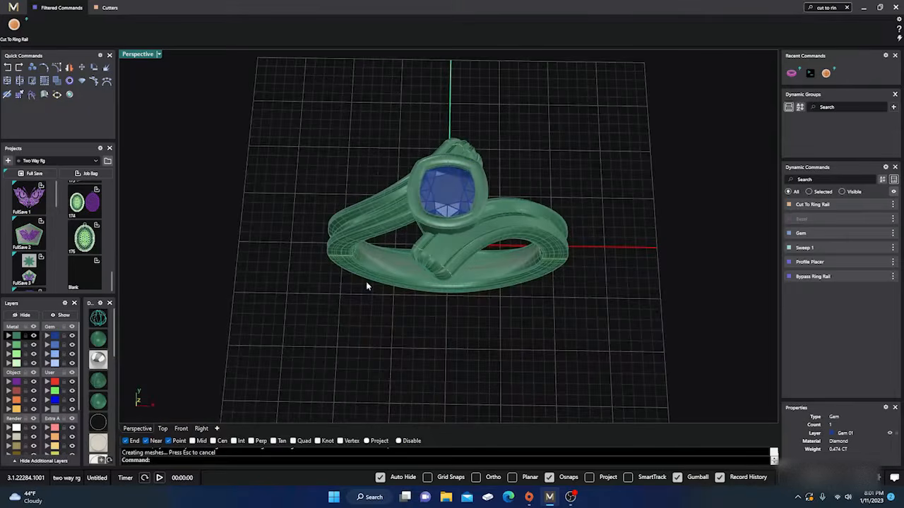
{"action": "left_click", "coordinate": [100, 361]}
{"action": "right_click_drag", "start_coordinate": [332, 315], "coordinate": [495, 233]}
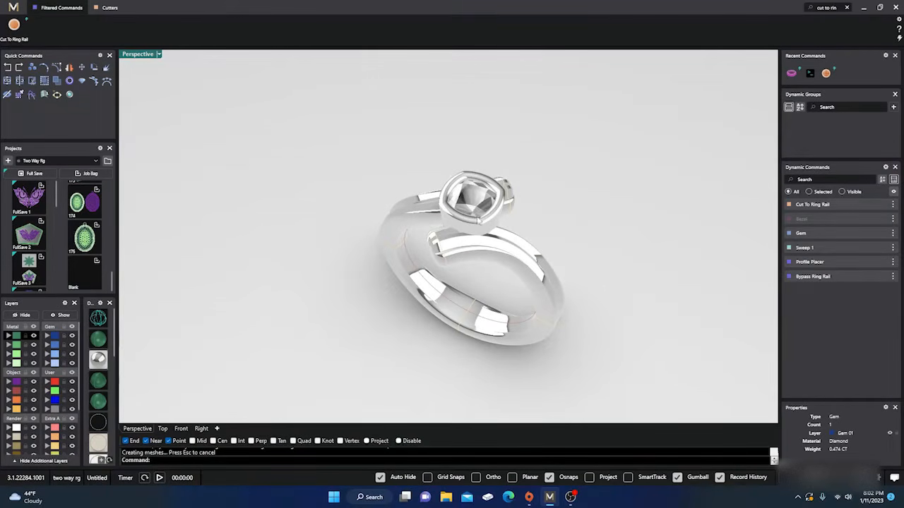
{"action": "scroll", "coordinate": [477, 214], "scroll_direction": "up", "scroll_amount": 4}
{"action": "scroll", "coordinate": [370, 234], "scroll_direction": "down", "scroll_amount": 6}
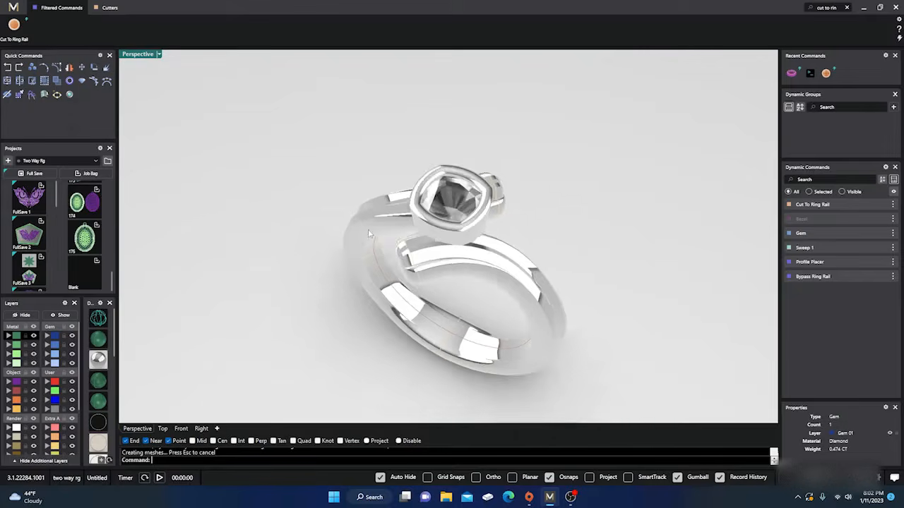
{"action": "right_click_drag", "start_coordinate": [416, 287], "coordinate": [433, 313]}
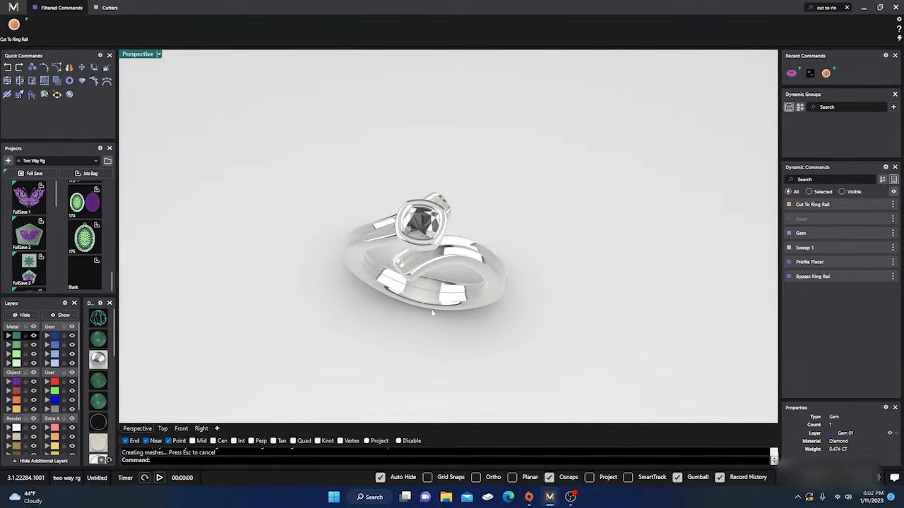
{"action": "mouse_move", "coordinate": [521, 251]}
{"action": "right_mouse_down"}
{"action": "mouse_move", "coordinate": [472, 276]}
{"action": "mouse_move", "coordinate": [503, 255]}
{"action": "right_mouse_up"}
{"action": "scroll", "coordinate": [470, 274], "scroll_direction": "up", "scroll_amount": 7}
{"action": "left_click", "coordinate": [96, 340]}
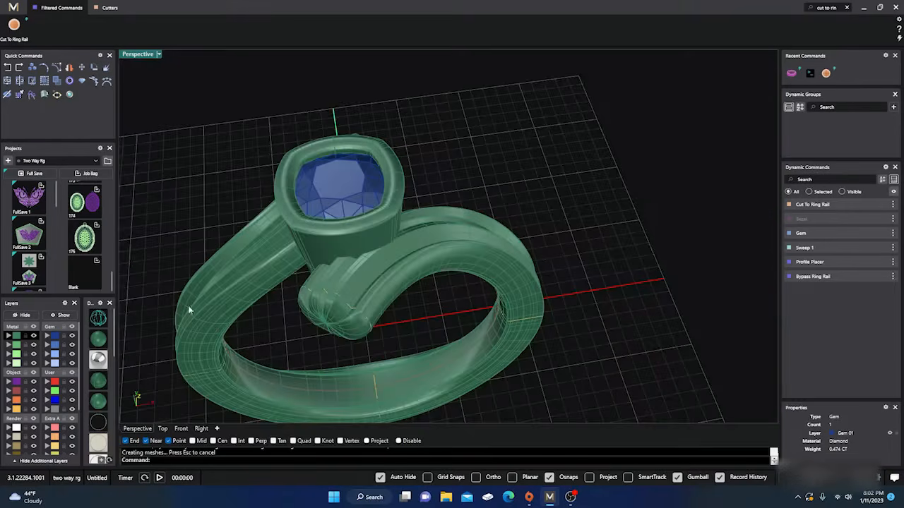
Inspect the bypass shank, bezel and gem from several angles in shaded display
{"action": "scroll", "coordinate": [573, 252], "scroll_direction": "down", "scroll_amount": 6}
{"action": "right_click_drag", "start_coordinate": [574, 252], "coordinate": [502, 298]}
{"action": "scroll", "coordinate": [486, 258], "scroll_direction": "up", "scroll_amount": 3}
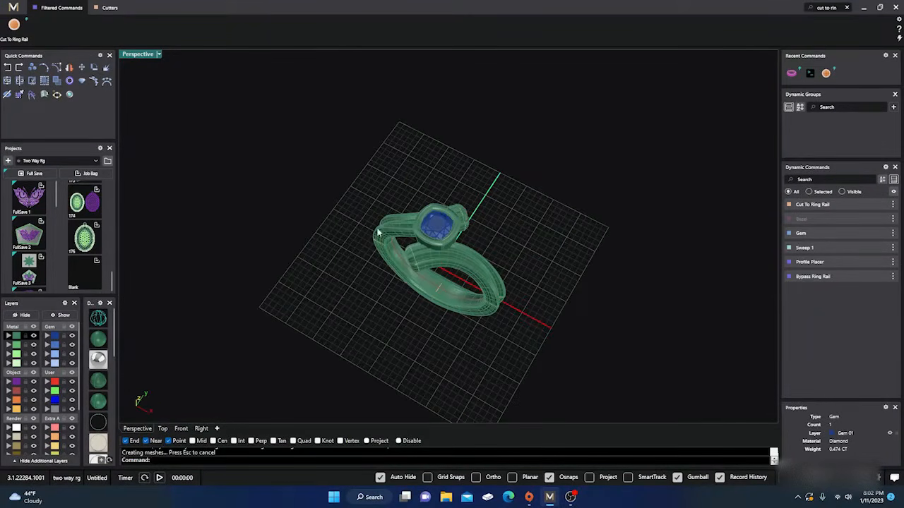
{"action": "right_click_drag", "start_coordinate": [377, 233], "coordinate": [441, 261]}
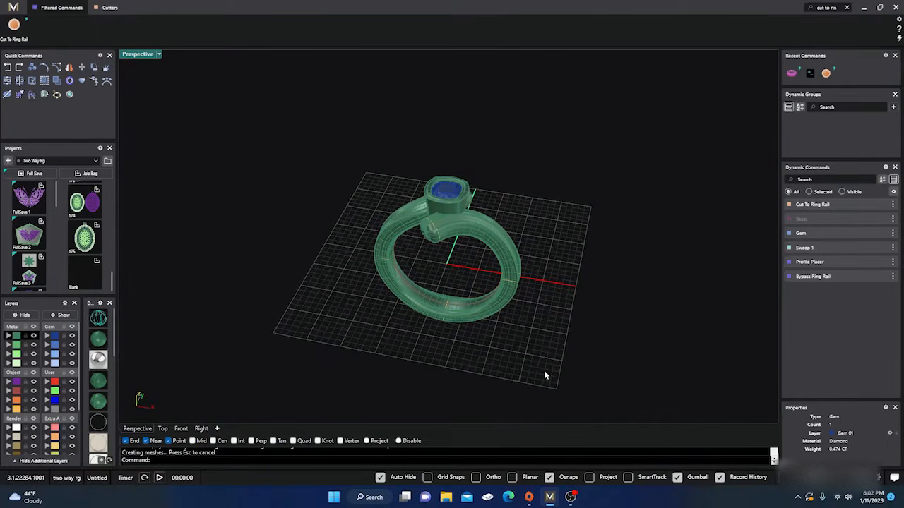
{"action": "right_click_drag", "start_coordinate": [541, 288], "coordinate": [535, 309]}
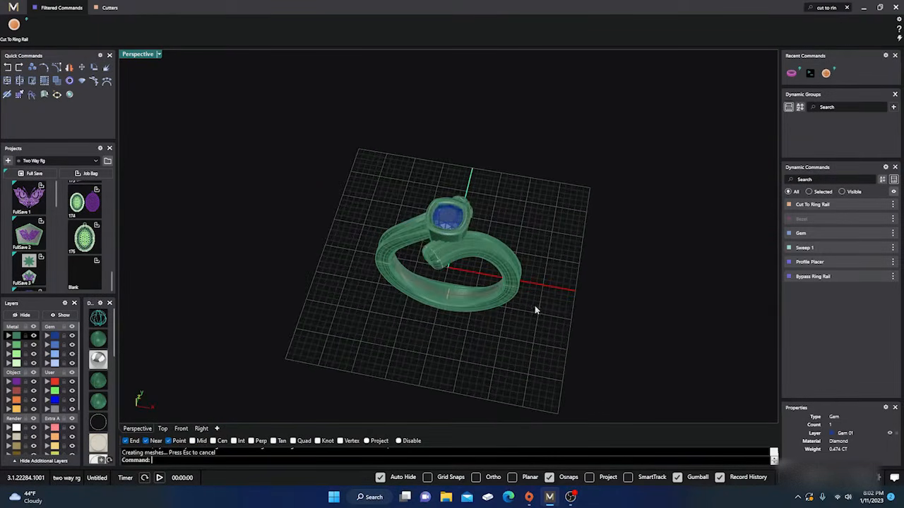
{"action": "scroll", "coordinate": [482, 272], "scroll_direction": "up", "scroll_amount": 3}
{"action": "right_click_drag", "start_coordinate": [480, 266], "coordinate": [487, 293]}
{"action": "scroll", "coordinate": [477, 290], "scroll_direction": "up", "scroll_amount": 3}
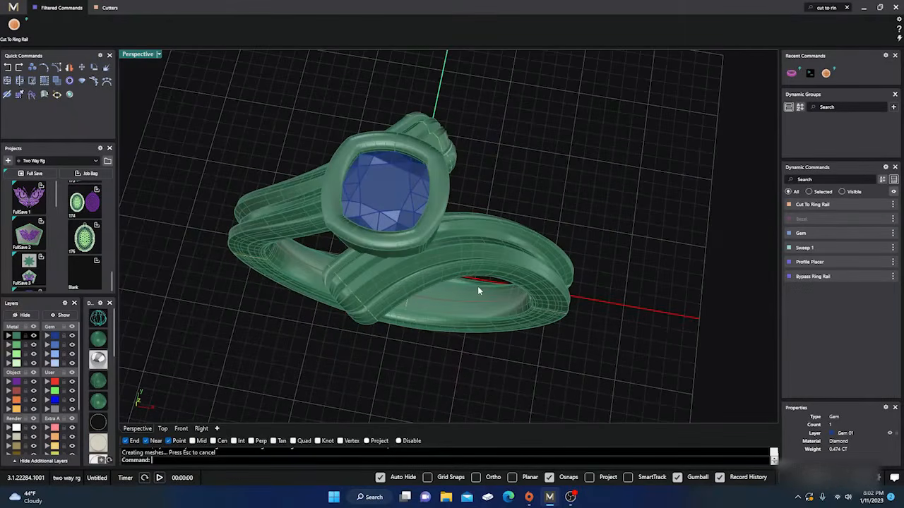
Clear the command search to restore the full set of tools and review the whole ring
{"action": "left_click", "coordinate": [847, 7]}
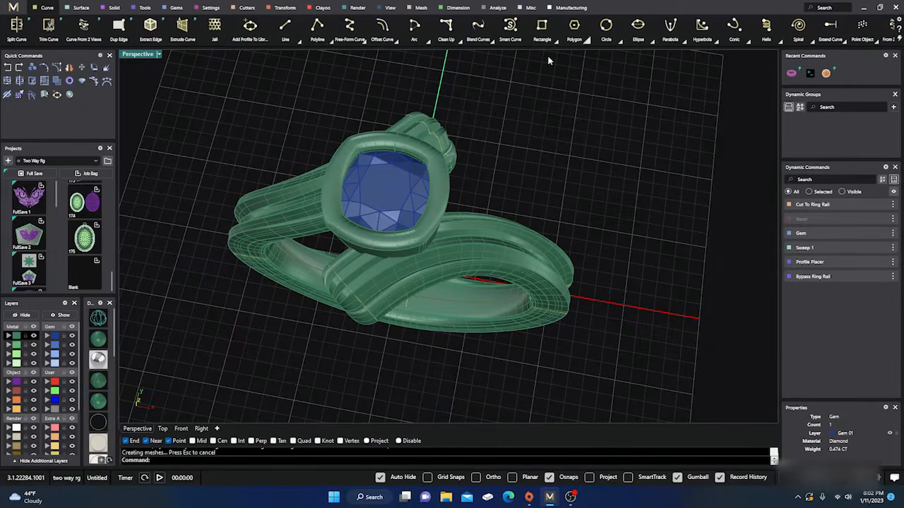
{"action": "scroll", "coordinate": [470, 274], "scroll_direction": "down", "scroll_amount": 2}
{"action": "right_click_drag", "start_coordinate": [486, 315], "coordinate": [468, 268]}
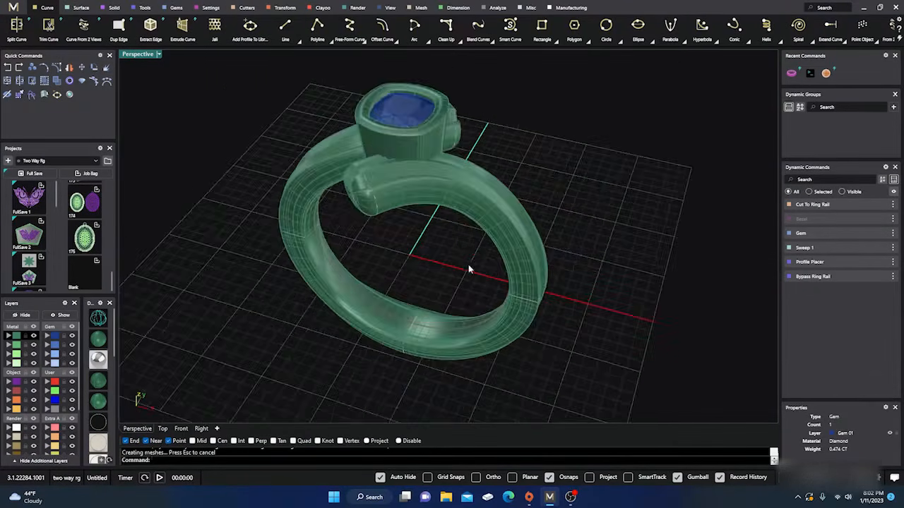
{"action": "scroll", "coordinate": [468, 258], "scroll_direction": "down", "scroll_amount": 2}
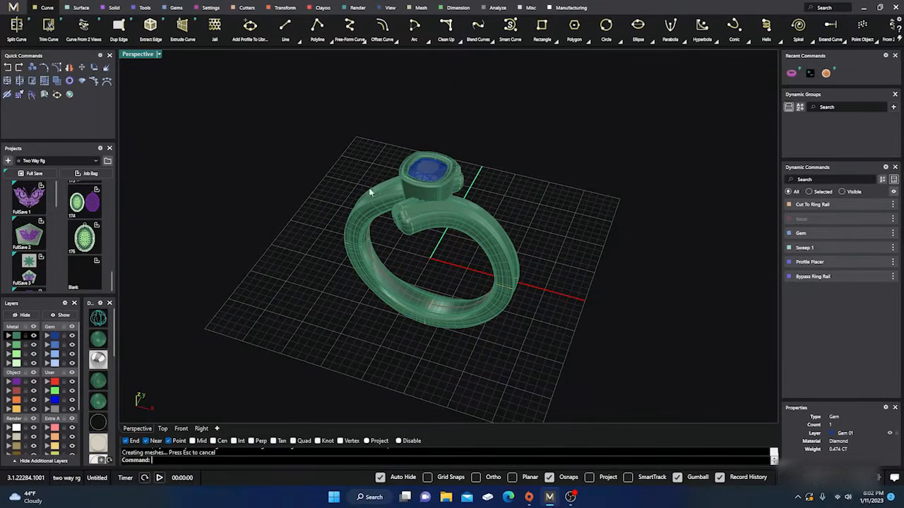
{"action": "right_click_drag", "start_coordinate": [518, 189], "coordinate": [462, 208]}
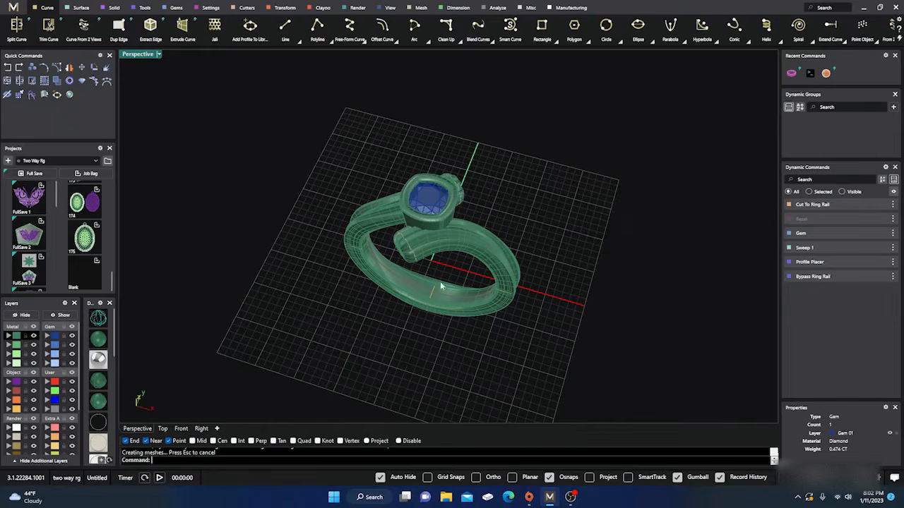
Examine the finished bypass ring up close and as a whole, checking the bezel-set cushion gem and the overlapping shank ends
{"action": "scroll", "coordinate": [487, 224], "scroll_direction": "up", "scroll_amount": 2}
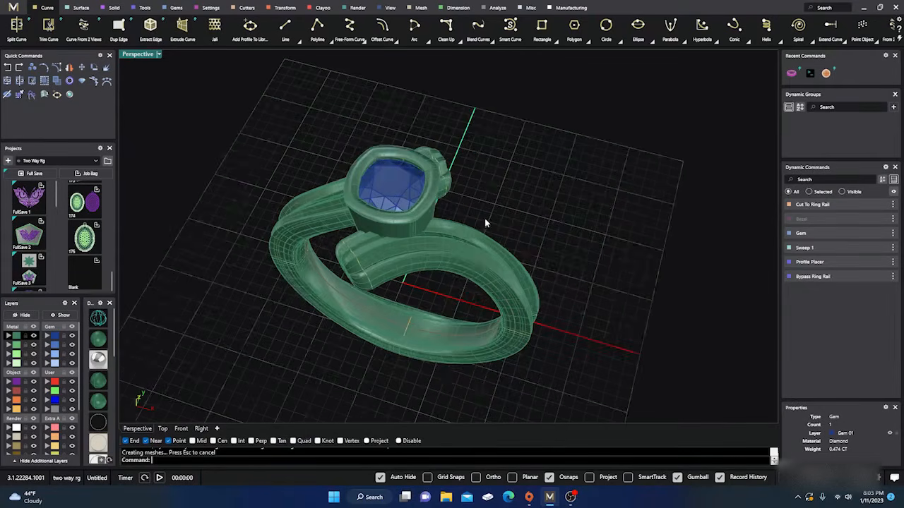
{"action": "right_click_drag", "start_coordinate": [495, 232], "coordinate": [504, 214]}
{"action": "scroll", "coordinate": [436, 248], "scroll_direction": "up", "scroll_amount": 2}
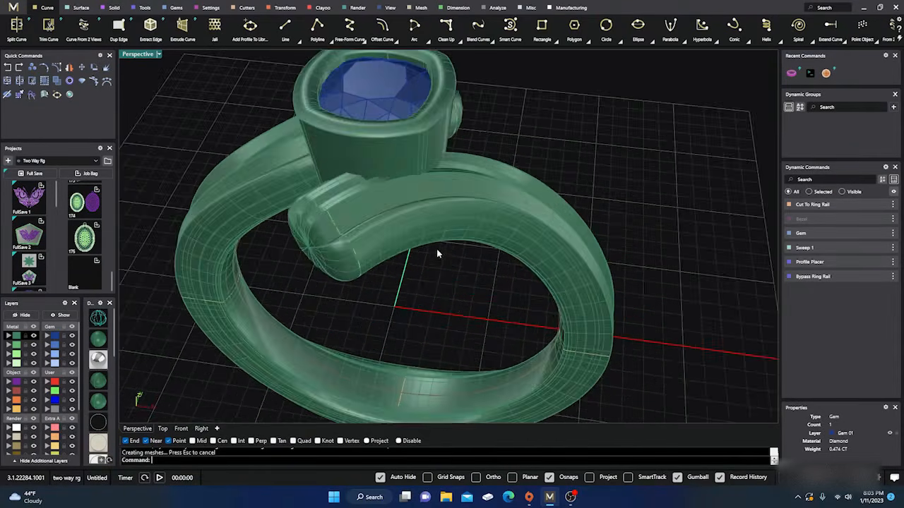
{"action": "scroll", "coordinate": [437, 255], "scroll_direction": "down", "scroll_amount": 1}
{"action": "right_click_drag", "start_coordinate": [437, 256], "coordinate": [428, 304]}
{"action": "scroll", "coordinate": [399, 285], "scroll_direction": "up", "scroll_amount": 4}
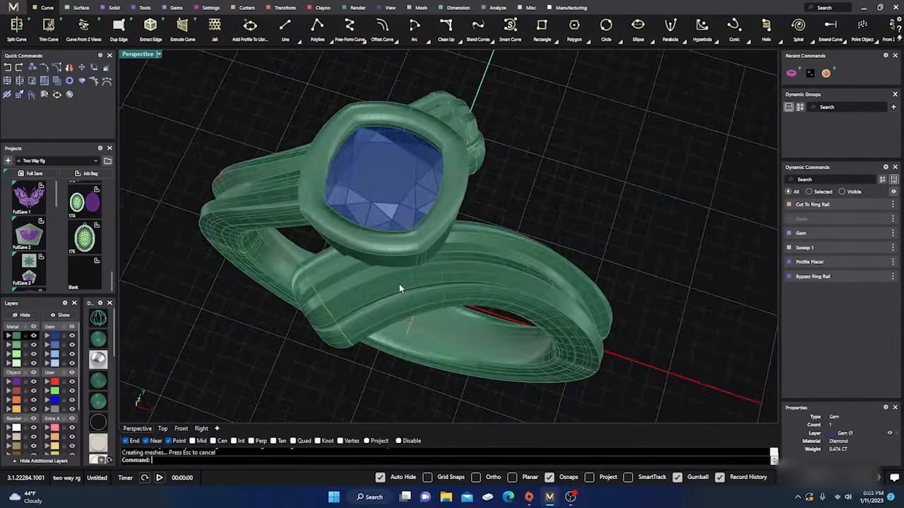
{"action": "scroll", "coordinate": [399, 285], "scroll_direction": "down", "scroll_amount": 5}
{"action": "right_click_drag", "start_coordinate": [433, 336], "coordinate": [443, 318]}
{"action": "scroll", "coordinate": [433, 295], "scroll_direction": "up", "scroll_amount": 2}
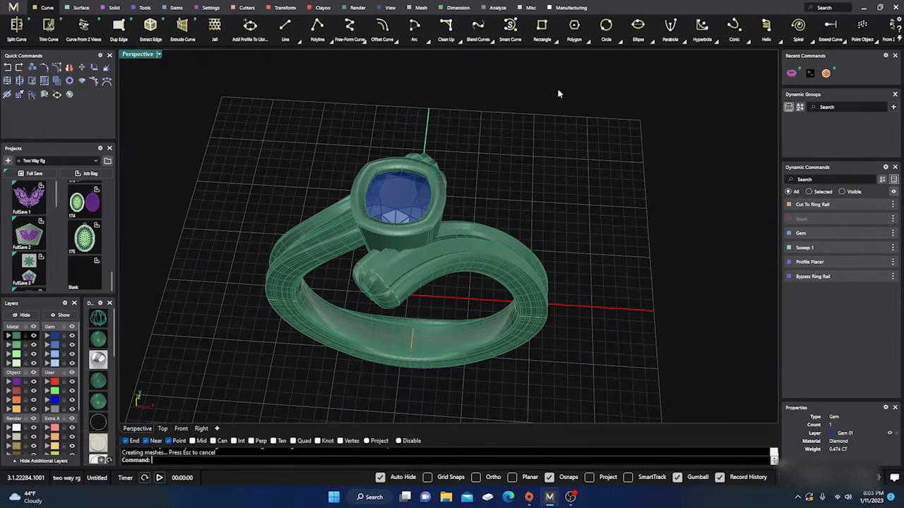
{"action": "right_click_drag", "start_coordinate": [425, 222], "coordinate": [428, 280]}
{"action": "scroll", "coordinate": [416, 239], "scroll_direction": "down", "scroll_amount": 5}
{"action": "scroll", "coordinate": [408, 264], "scroll_direction": "up", "scroll_amount": 3}
{"action": "scroll", "coordinate": [404, 265], "scroll_direction": "up", "scroll_amount": 4}
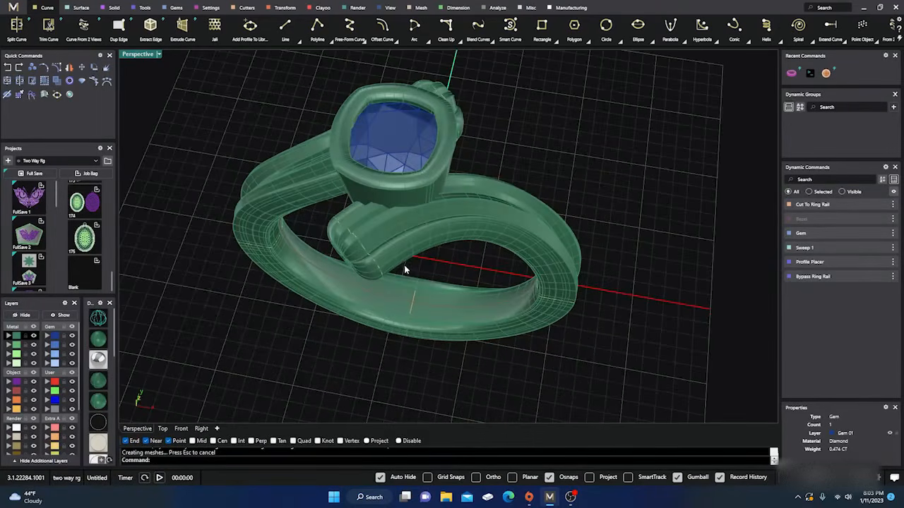
{"action": "scroll", "coordinate": [427, 266], "scroll_direction": "down", "scroll_amount": 2}
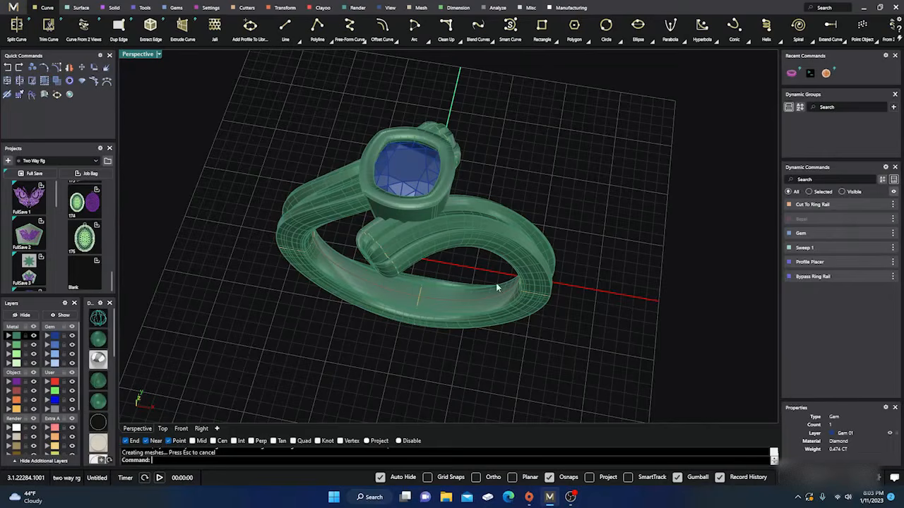